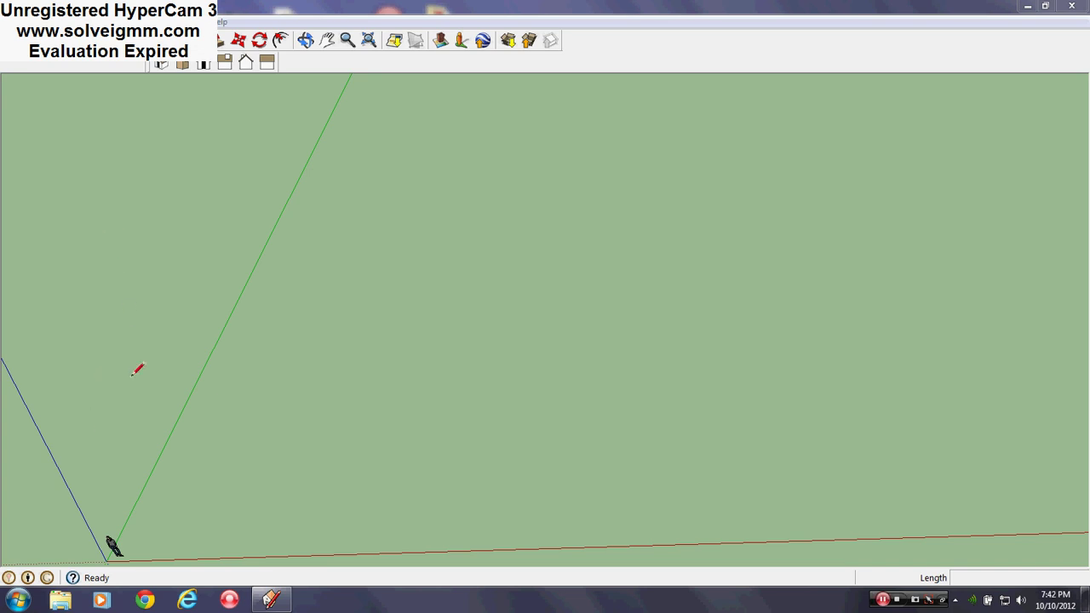
Erase the default person component standing at the origin.
mouse_move(114, 545)
middle_down()
mouse_move(105, 540)
mouse_move(113, 483)
mouse_move(108, 503)
mouse_move(155, 465)
mouse_move(89, 481)
mouse_move(105, 510)
mouse_move(73, 532)
middle_up()
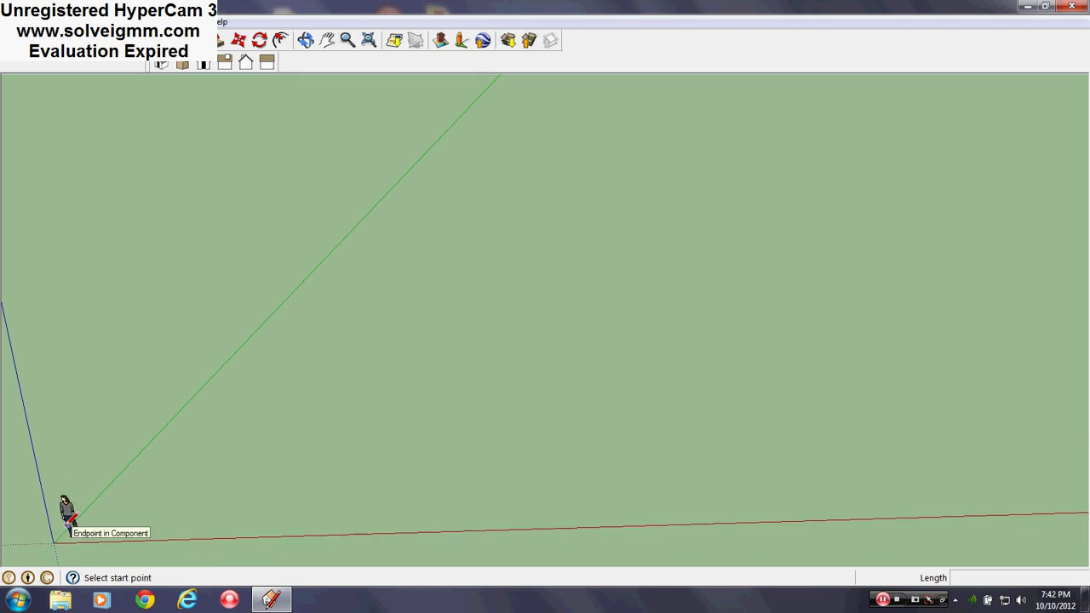
mouse_move(154, 469)
middle_down()
mouse_move(190, 453)
mouse_move(114, 503)
mouse_move(140, 541)
mouse_move(127, 545)
middle_up()
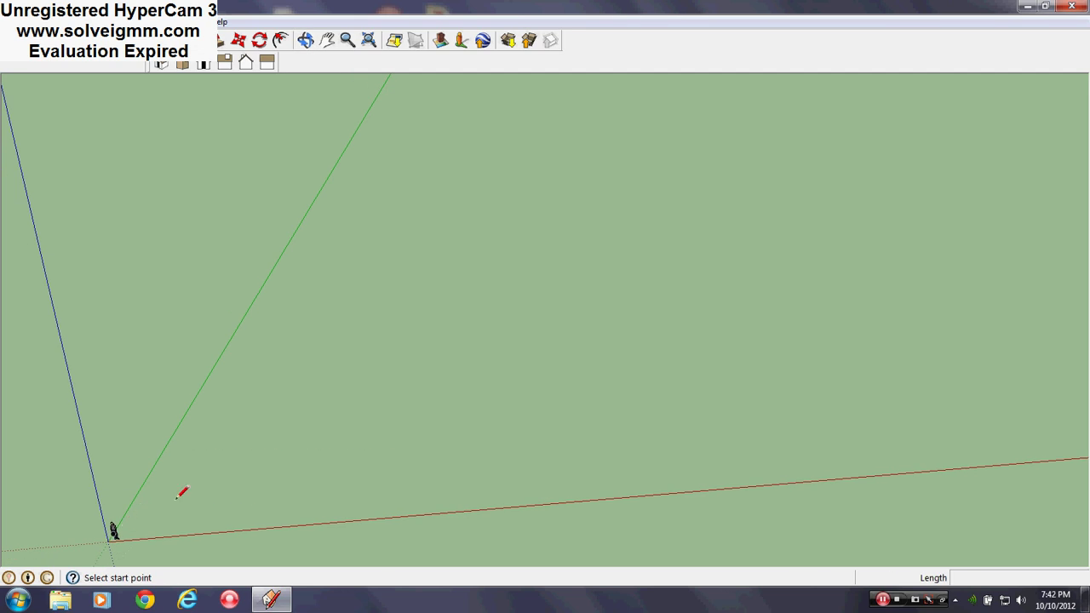
scroll(434, 346, down, 1)
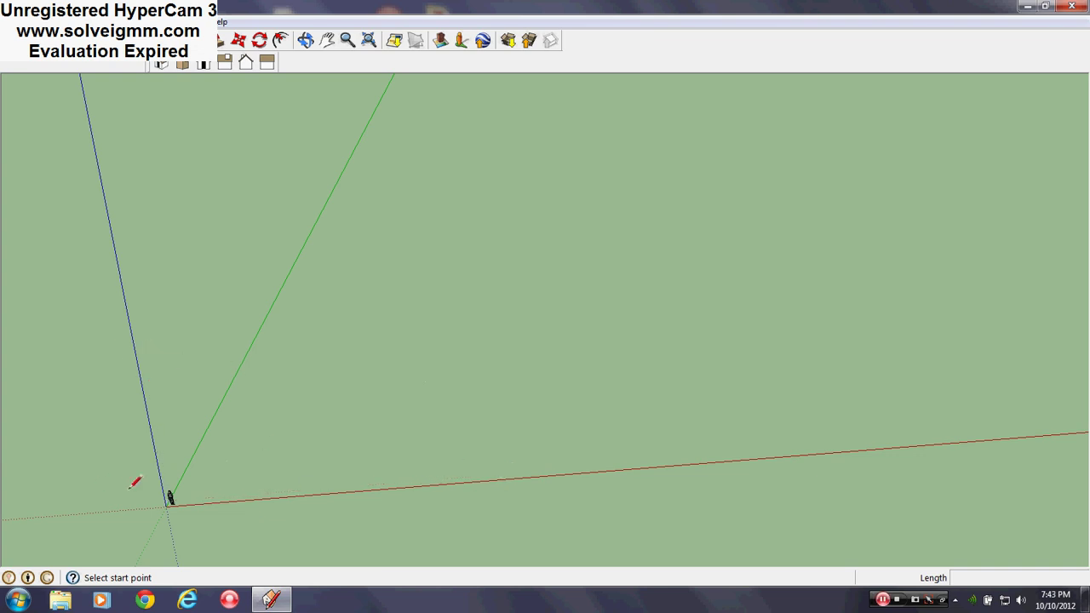
mouse_move(489, 504)
middle_down()
mouse_move(450, 502)
mouse_move(440, 487)
middle_up()
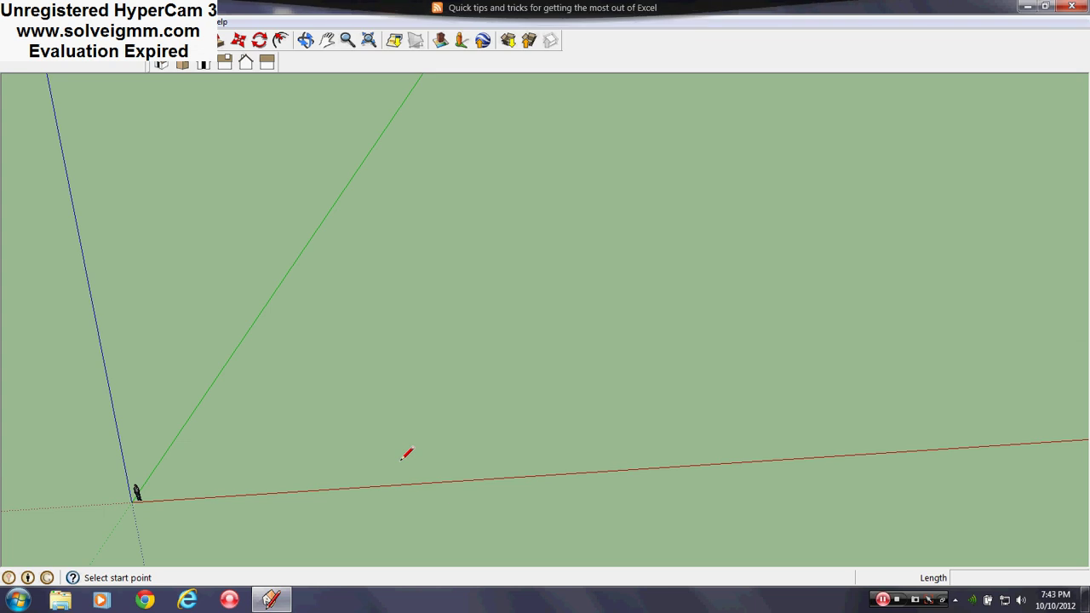
scroll(399, 446, up, 1)
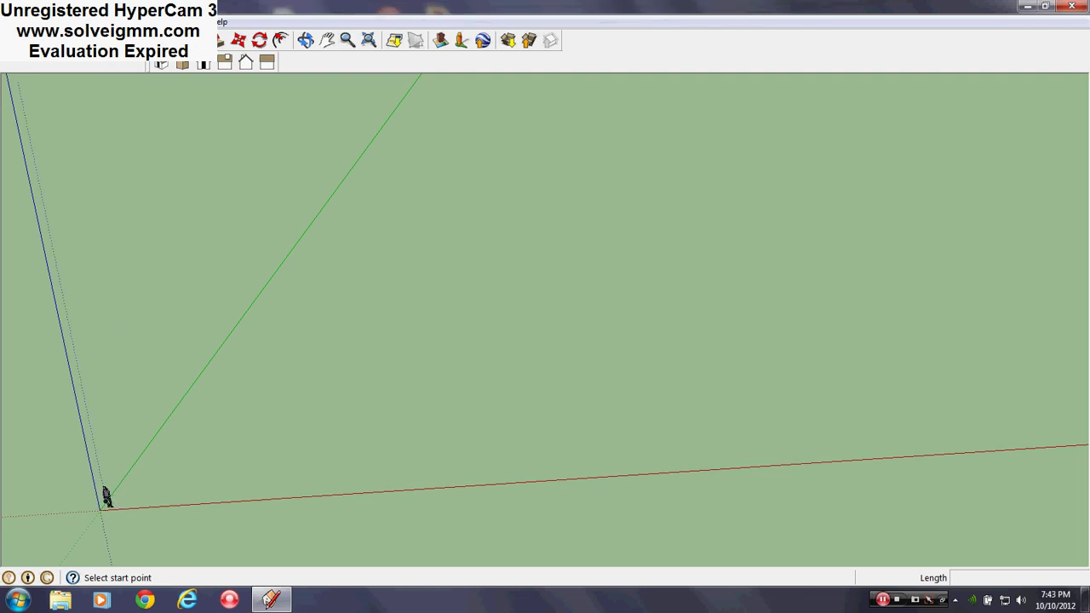
right_click(106, 495)
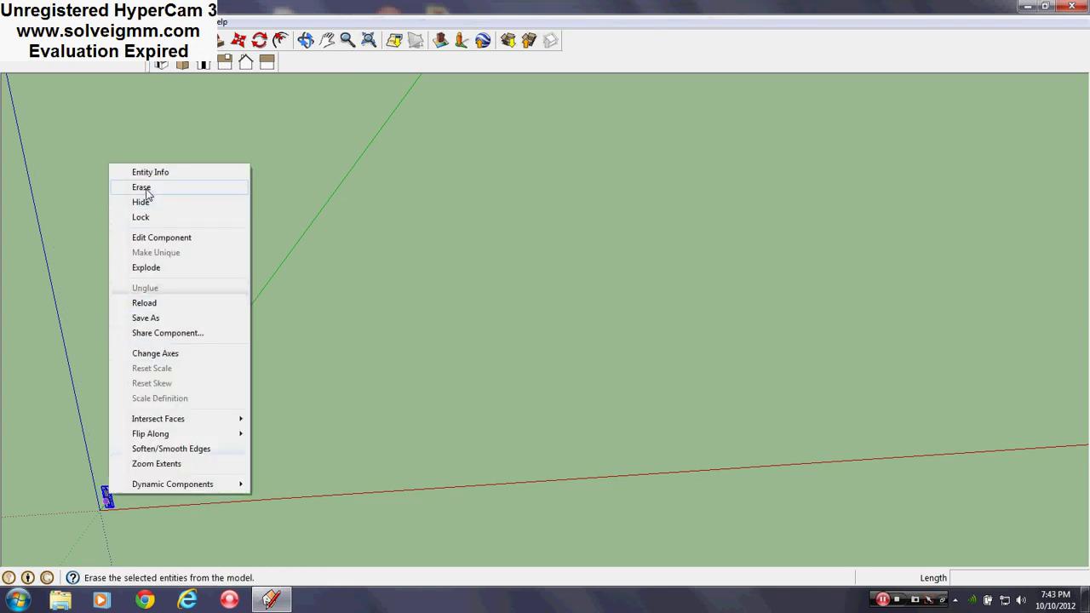
click(141, 187)
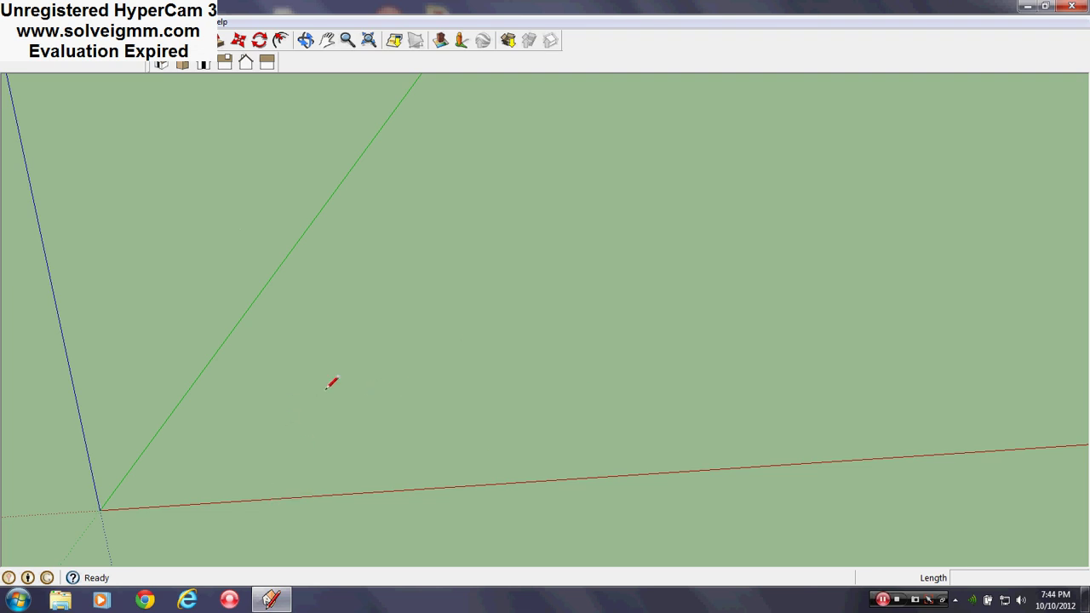
mouse_move(109, 509)
middle_down()
mouse_move(102, 548)
mouse_move(136, 511)
middle_up()
mouse_move(295, 394)
middle_down()
mouse_move(275, 522)
mouse_move(254, 495)
middle_up()
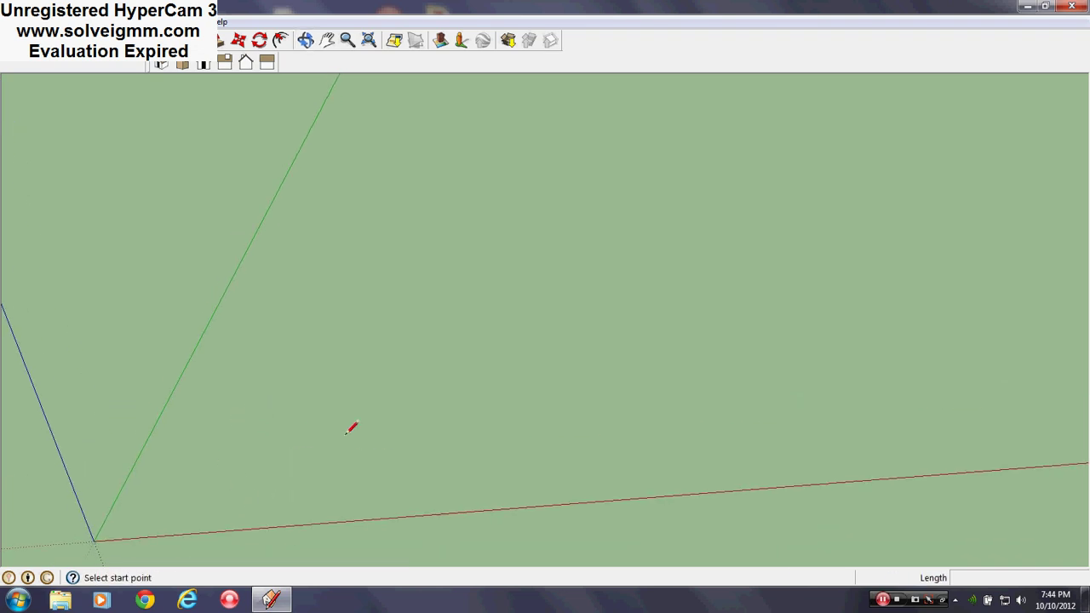
middle_drag(111, 529, 87, 552)
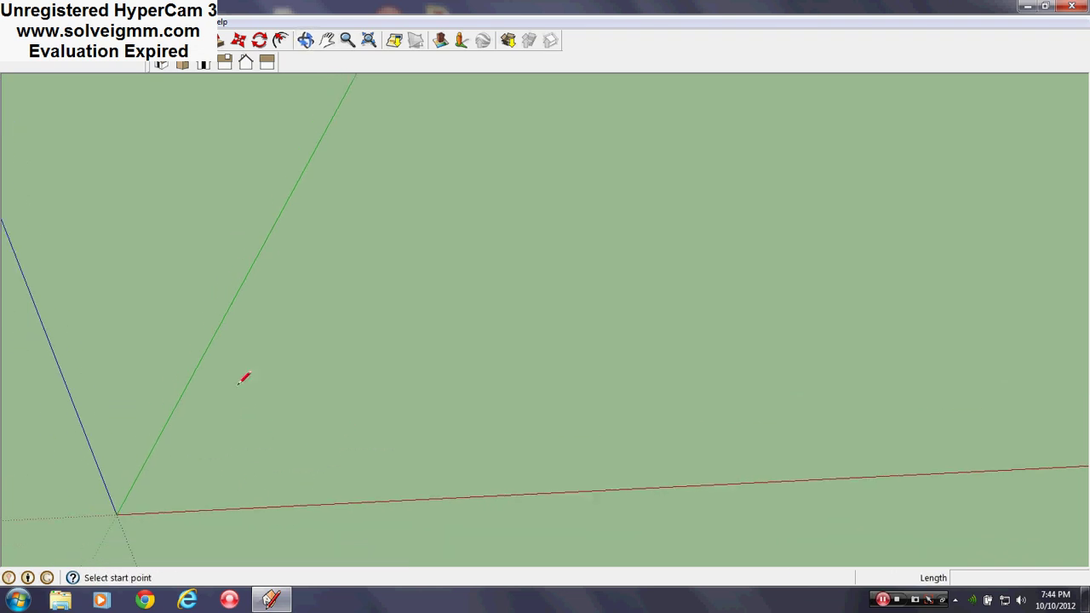
click(241, 386)
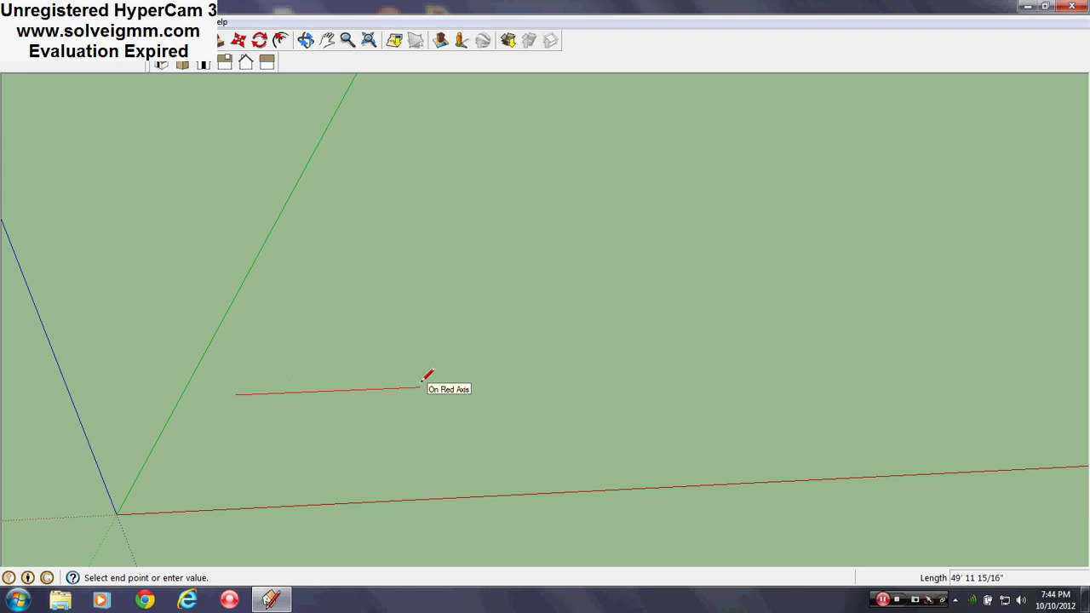
mouse_move(316, 392)
middle_down()
mouse_move(270, 399)
mouse_move(282, 389)
middle_up()
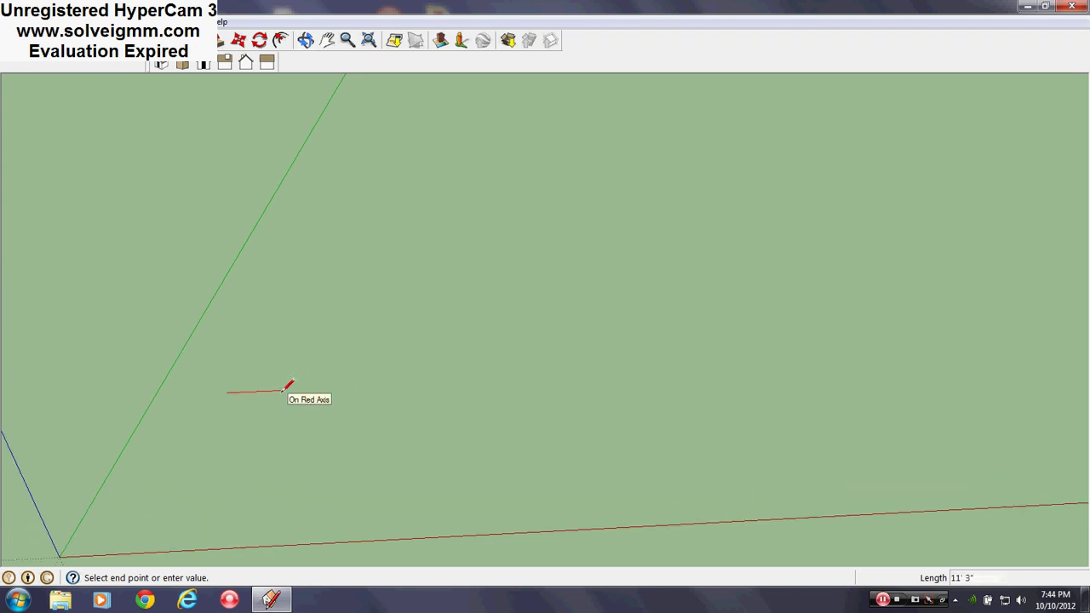
key(Escape)
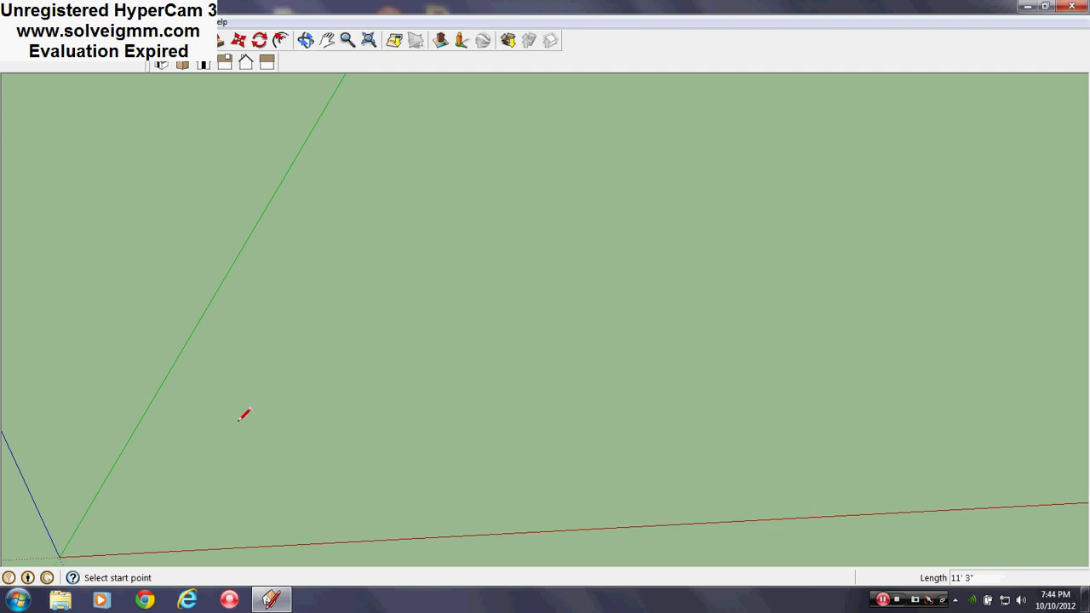
click(181, 435)
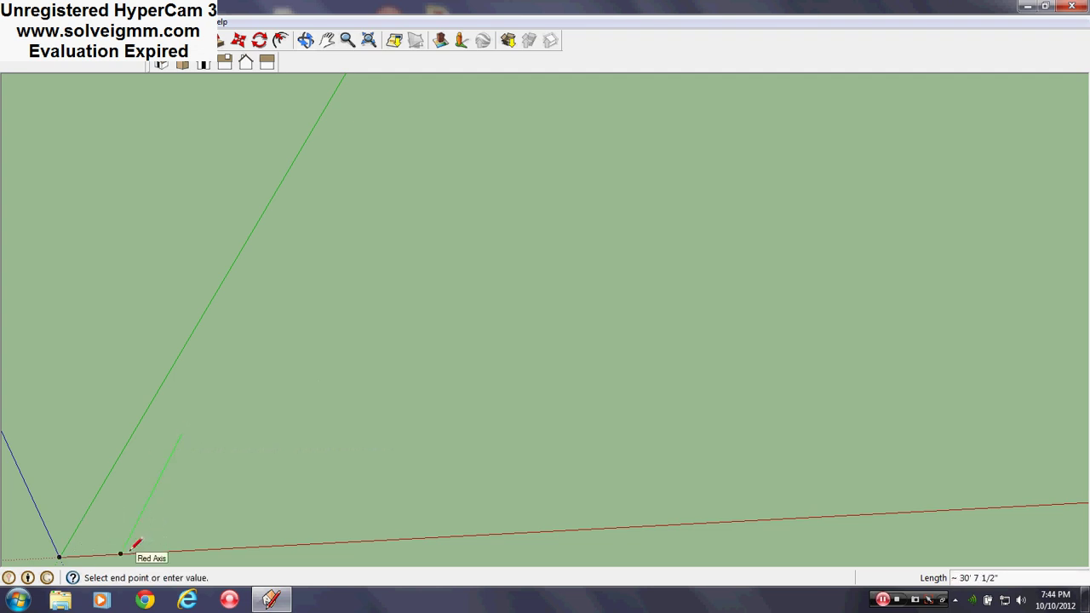
key(Escape)
Draw a single line on the ground parallel to the red axis, starting a short distance from the green axis.
click(165, 483)
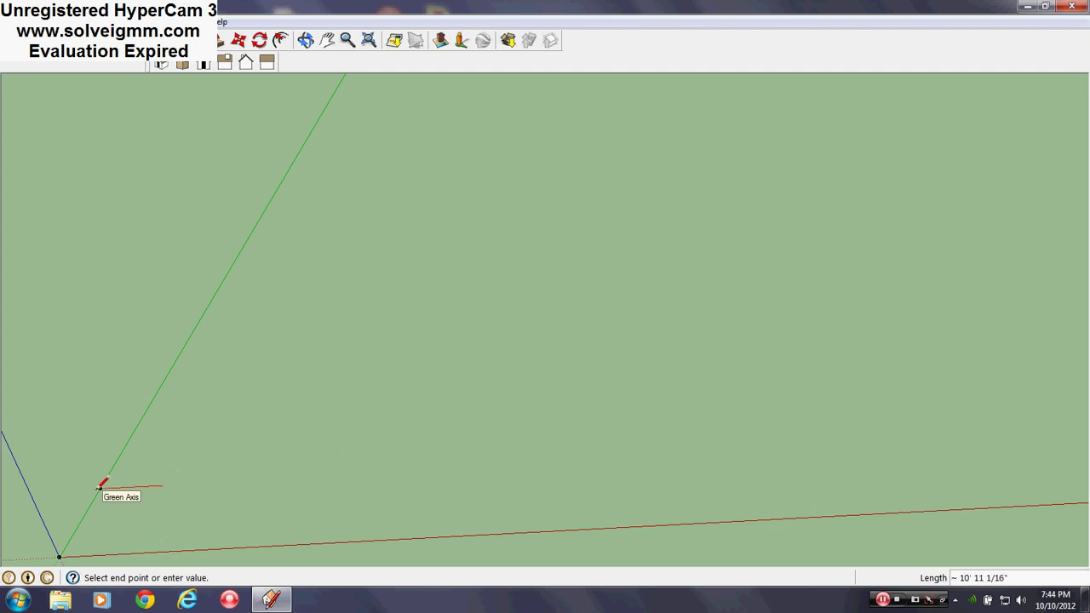
middle_drag(315, 455, 218, 455)
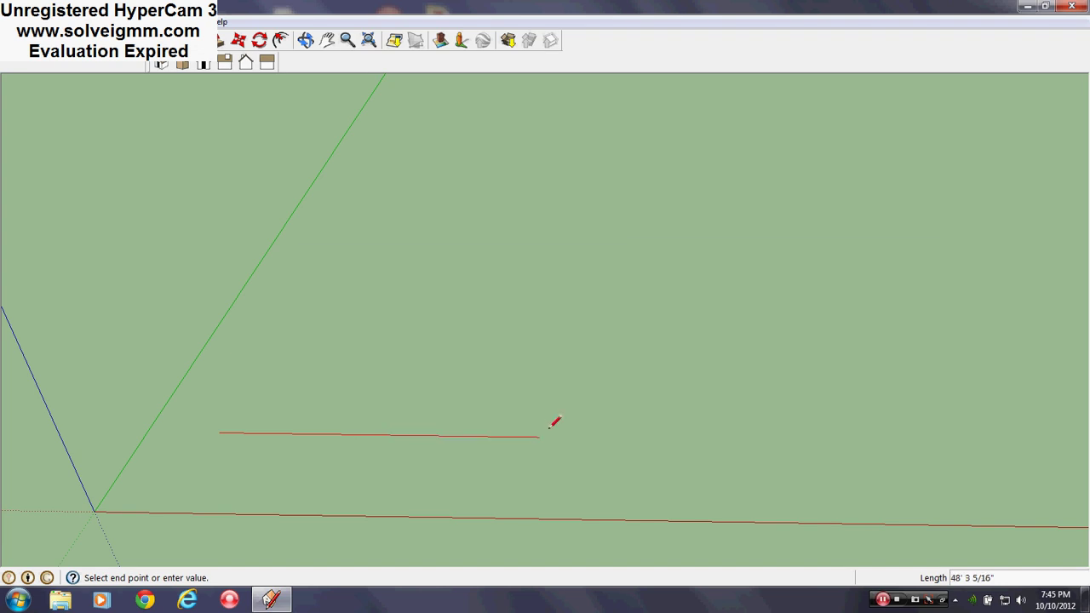
click(439, 435)
key(Escape)
click(220, 433)
key(Escape)
Turn on the Profiles edge style so the line displays thicker.
scroll(236, 428, up, 2)
middle_drag(236, 428, 300, 431)
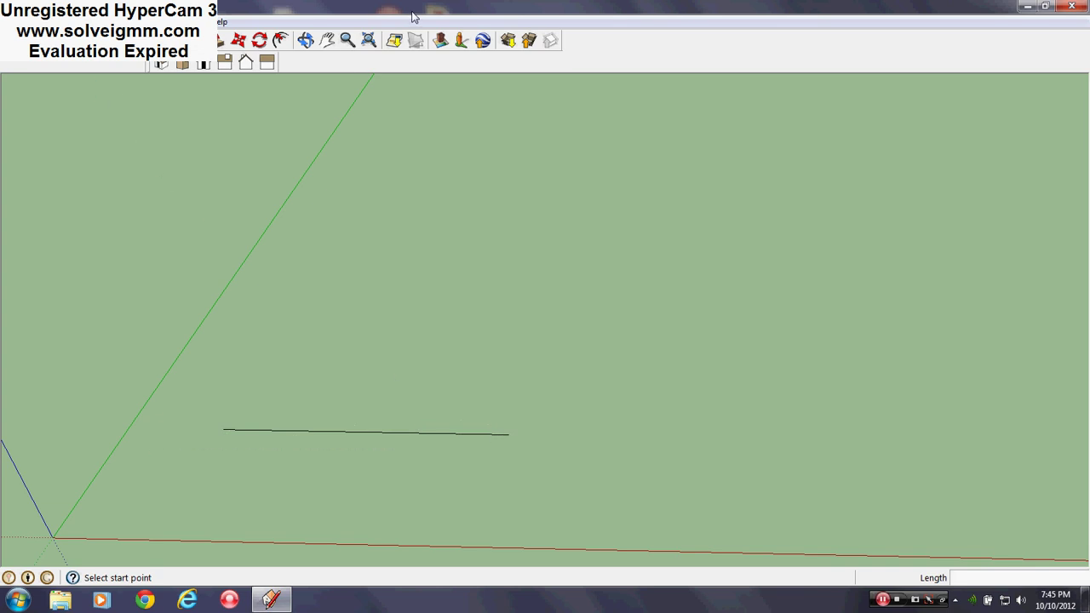
click(60, 21)
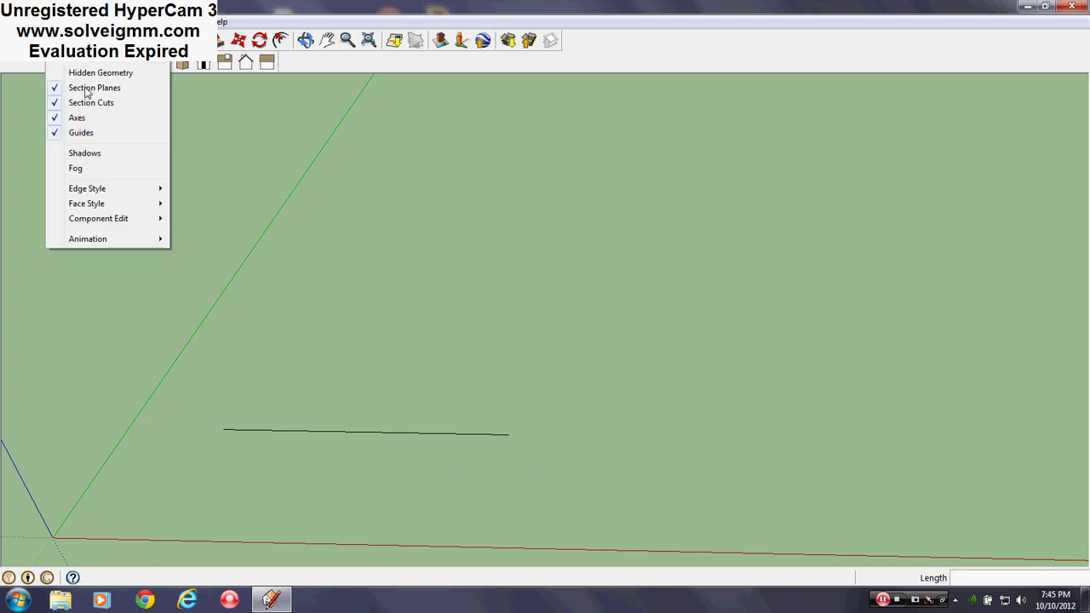
mouse_move(153, 189)
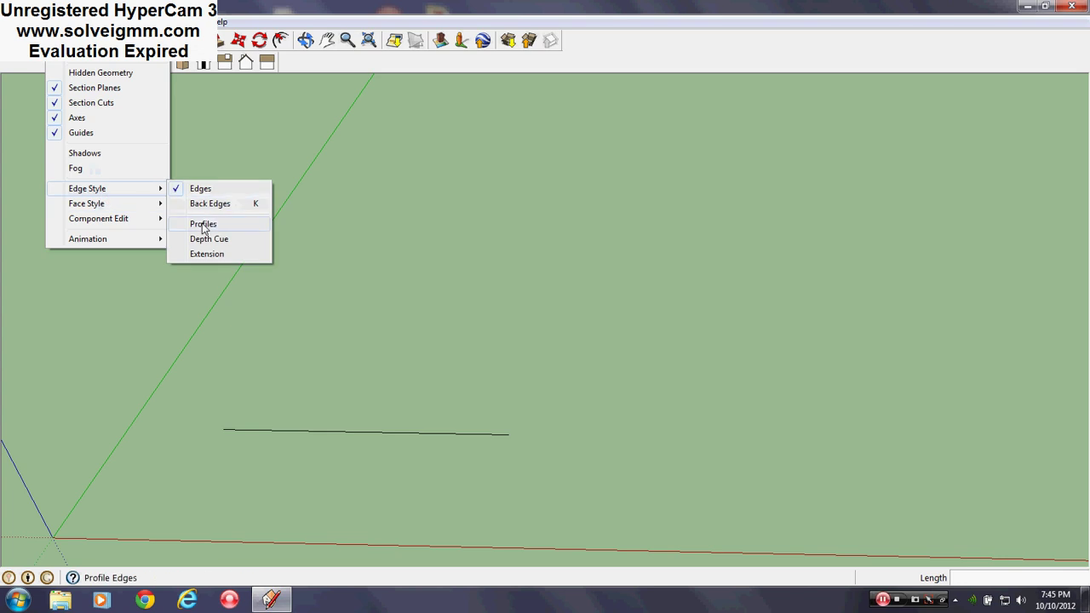
click(203, 225)
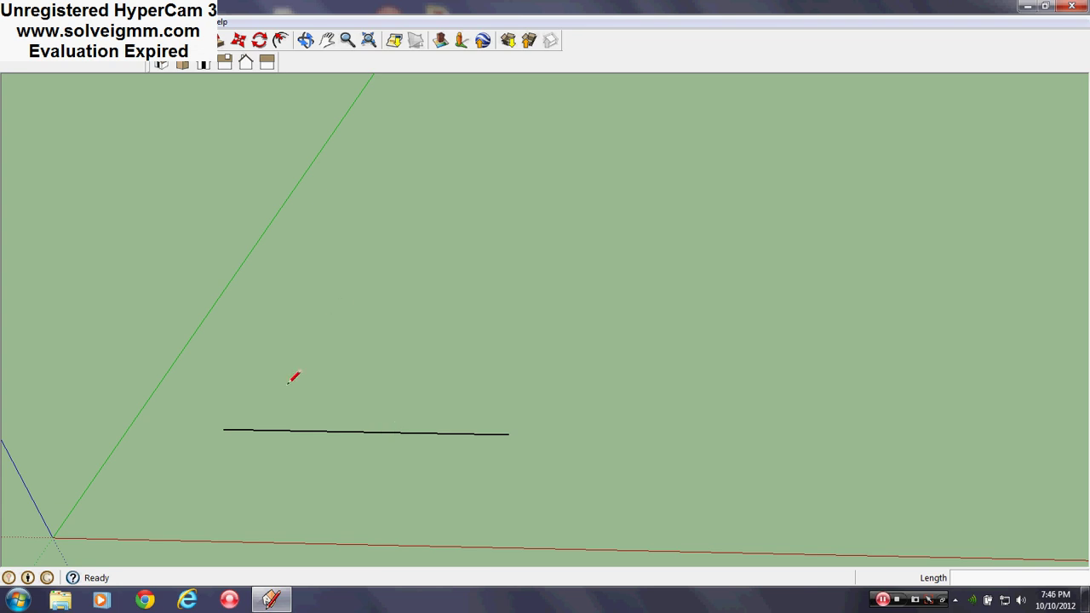
Draw a ground rectangle of about 18' 7" by 31' 8" with its first corner on the line.
click(224, 429)
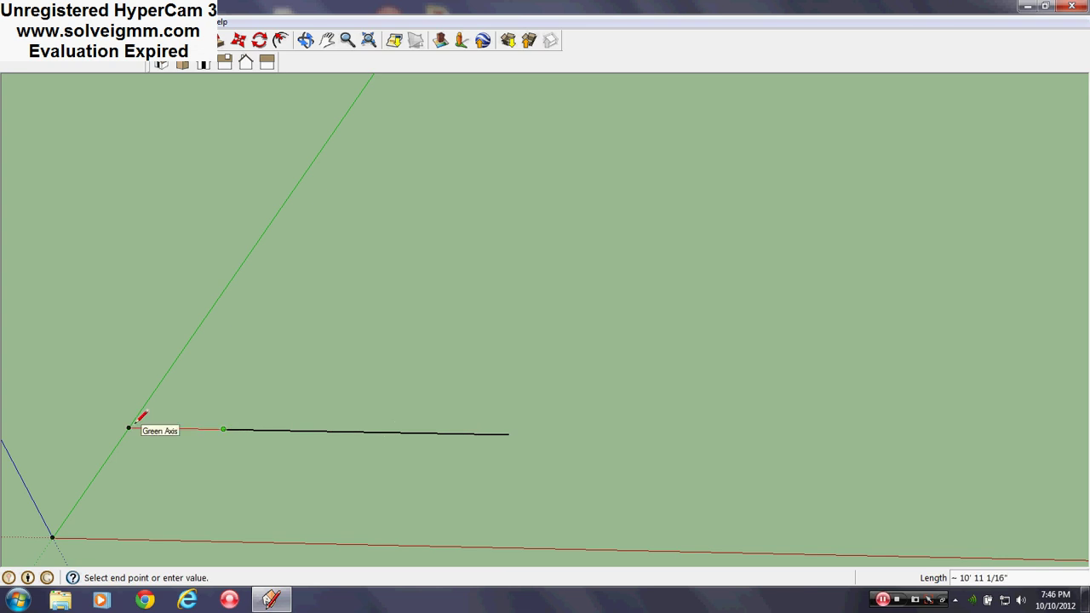
key(Escape)
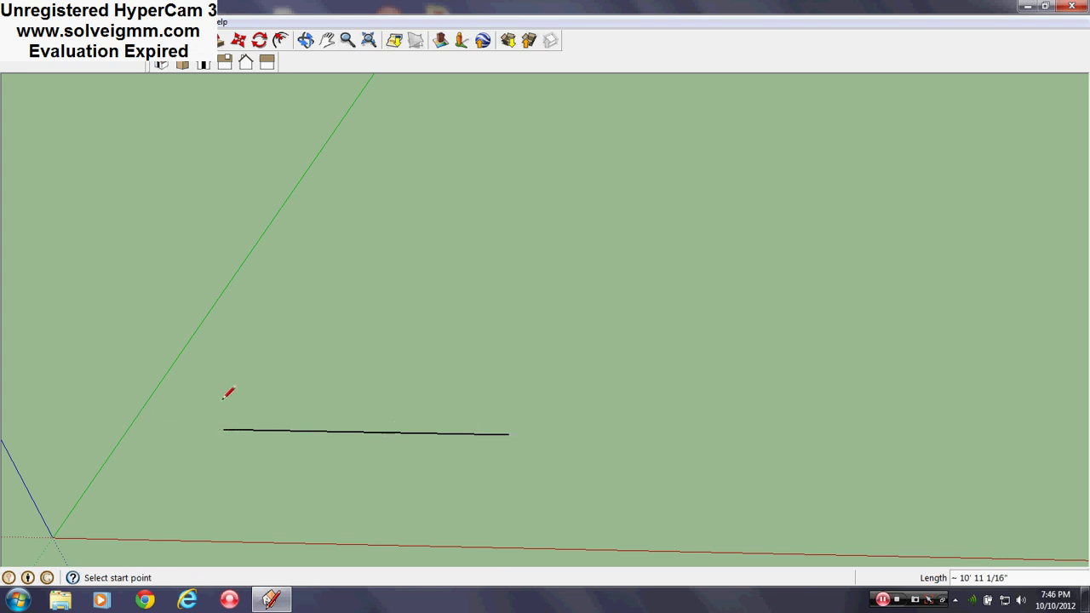
scroll(110, 440, up, 1)
mouse_move(299, 454)
middle_down()
mouse_move(287, 440)
mouse_move(358, 392)
middle_up()
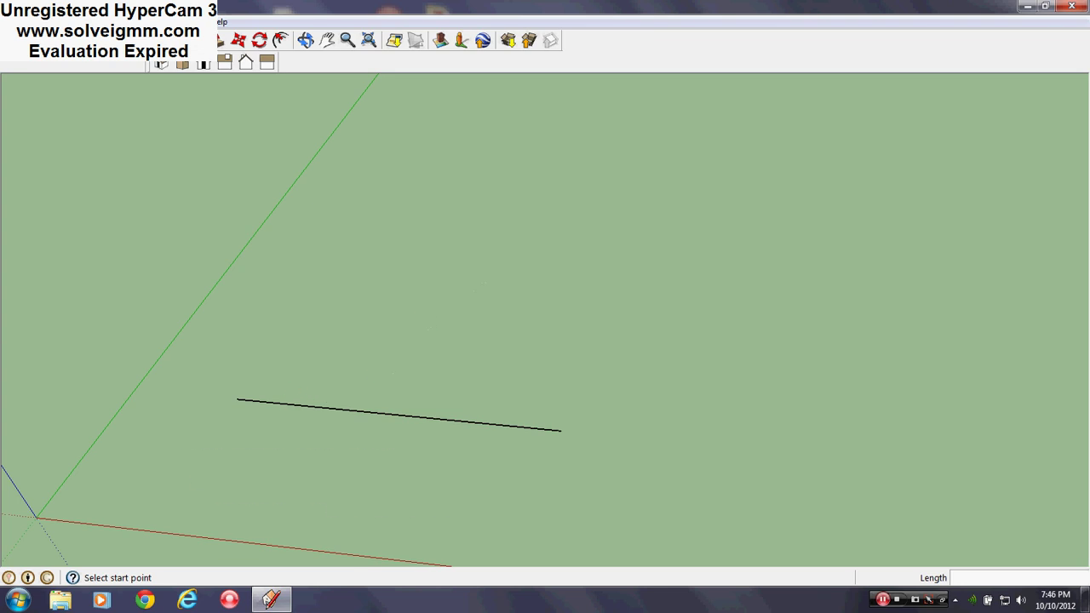
key(r)
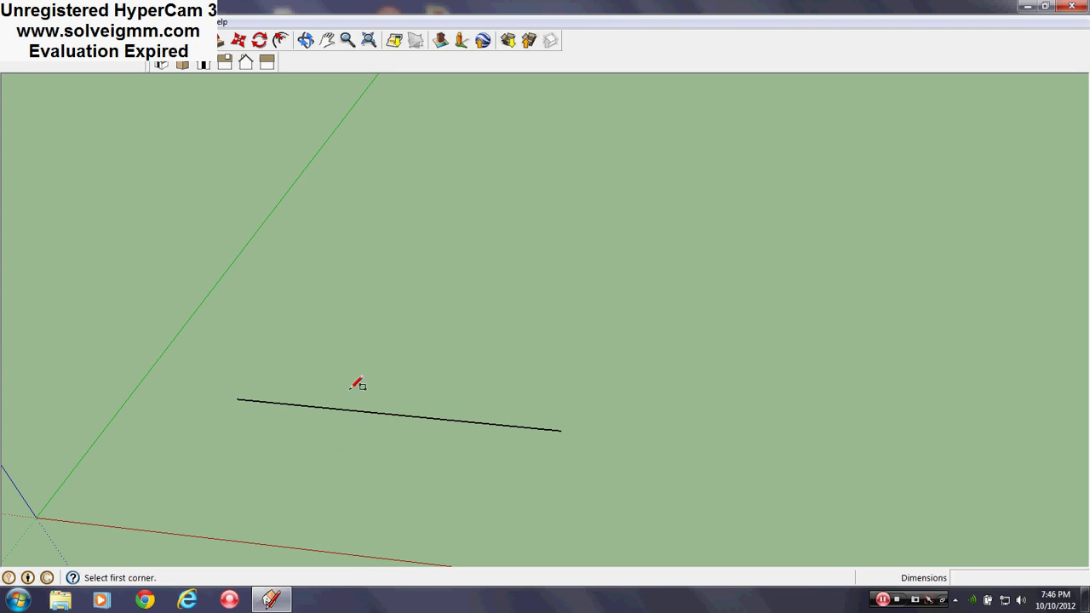
click(300, 405)
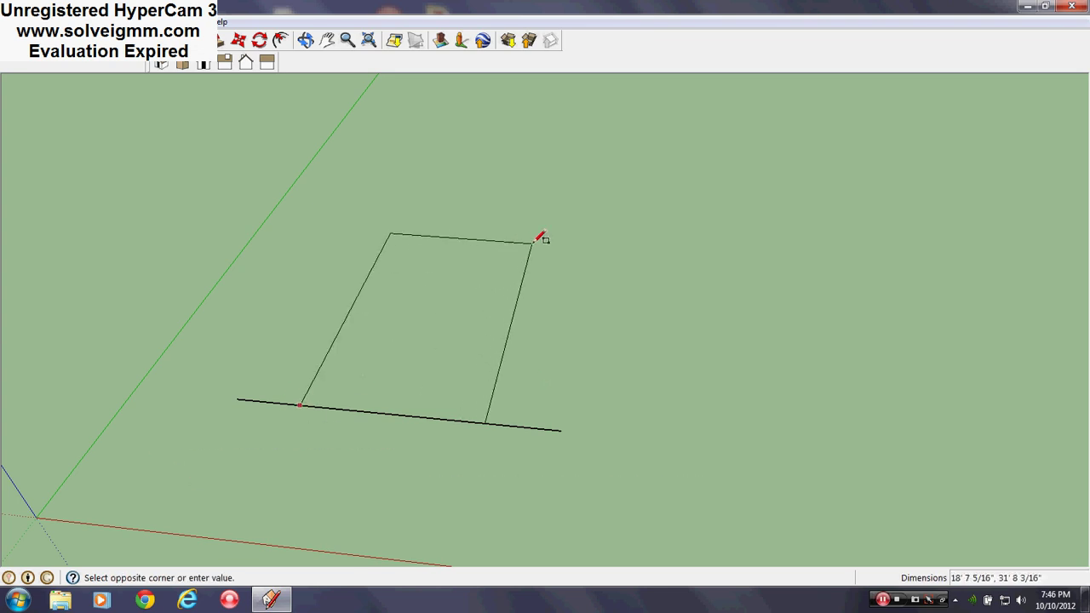
click(531, 245)
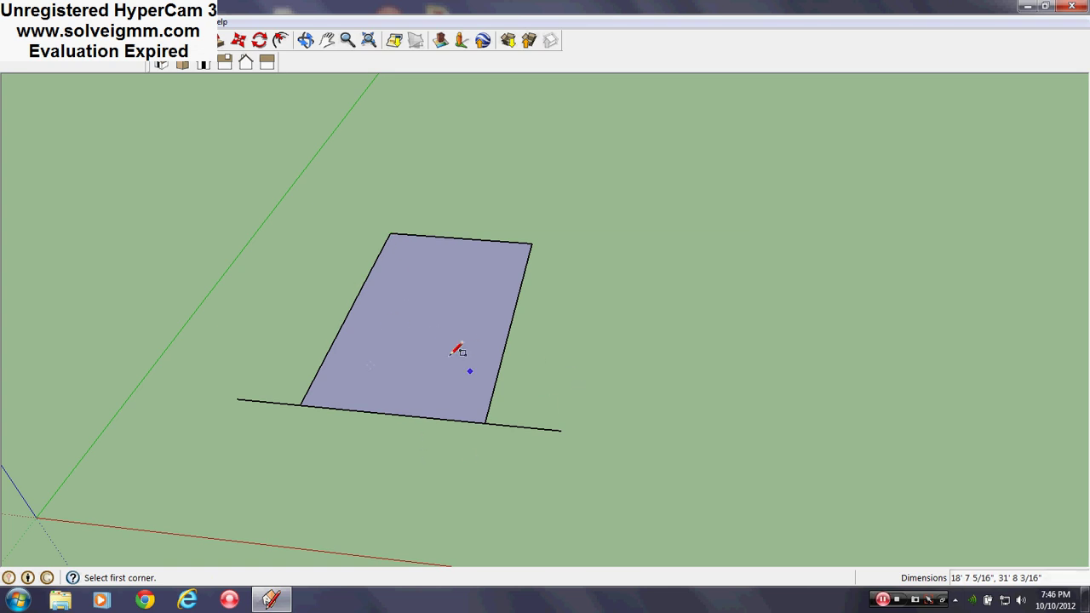
Add a rectangle of about 28' 9" by 16' and another of about 43' 2" by 17' 4" from the first rectangle's far corners.
click(389, 233)
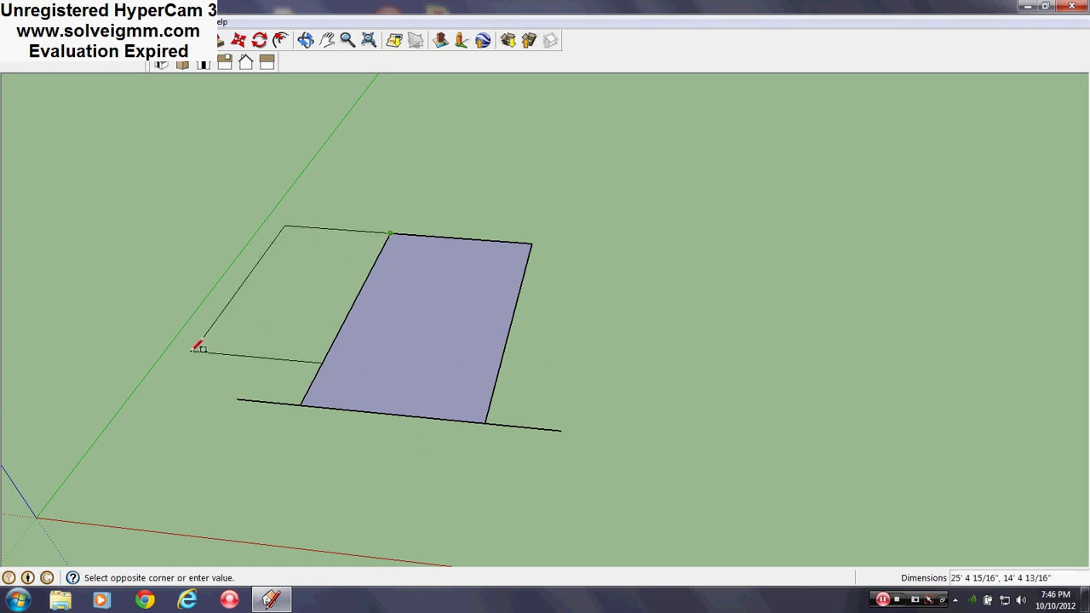
click(163, 372)
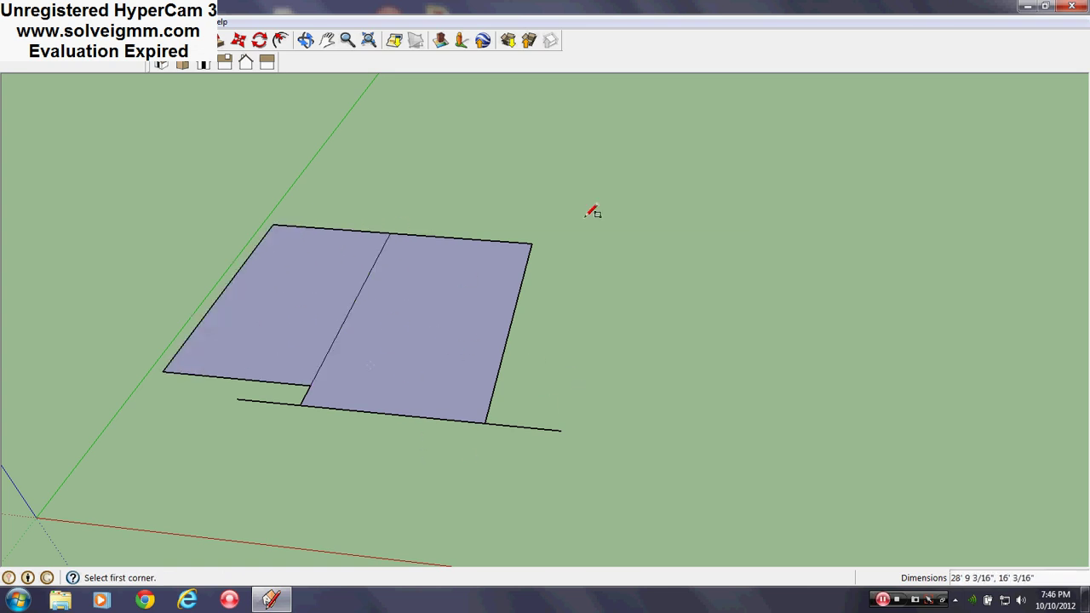
click(532, 243)
click(663, 541)
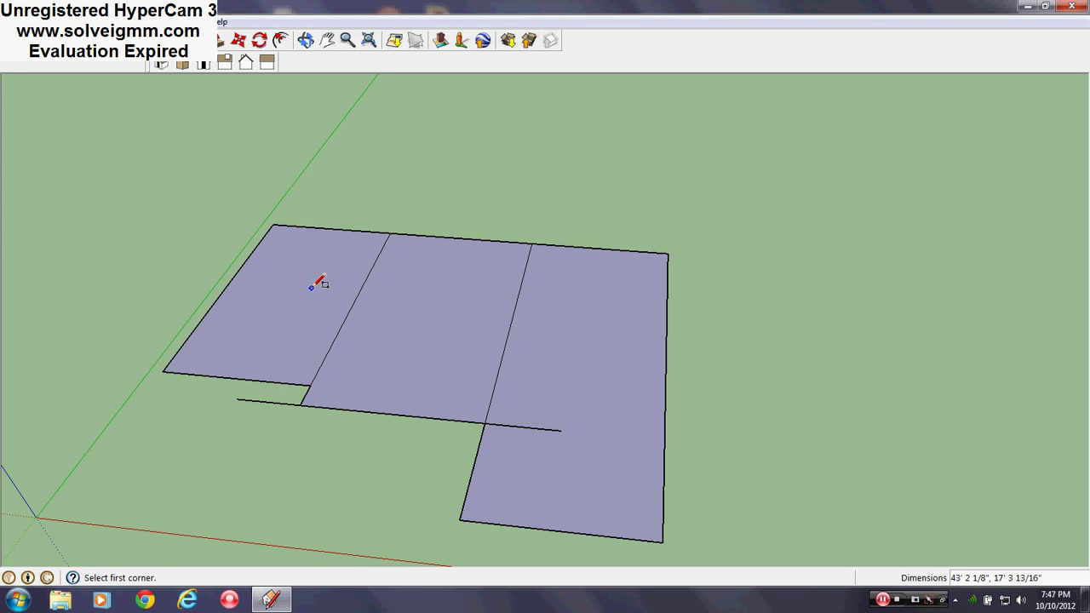
Undo all three rectangles and return to the Line tool.
key(ctrl+z)
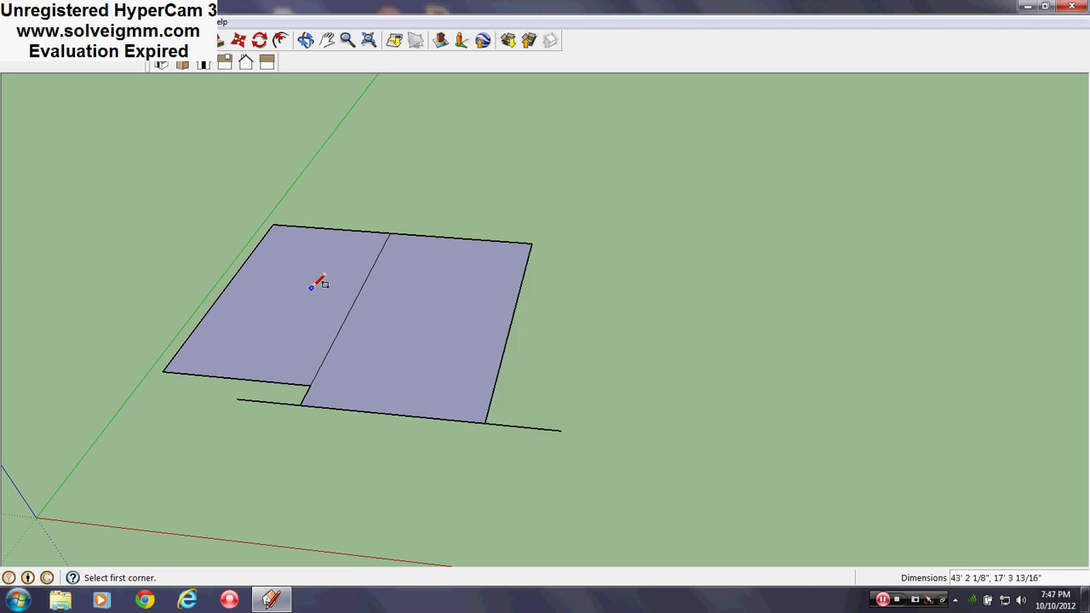
key(ctrl+z)
mouse_move(389, 372)
middle_down()
mouse_move(382, 418)
mouse_move(384, 382)
middle_up()
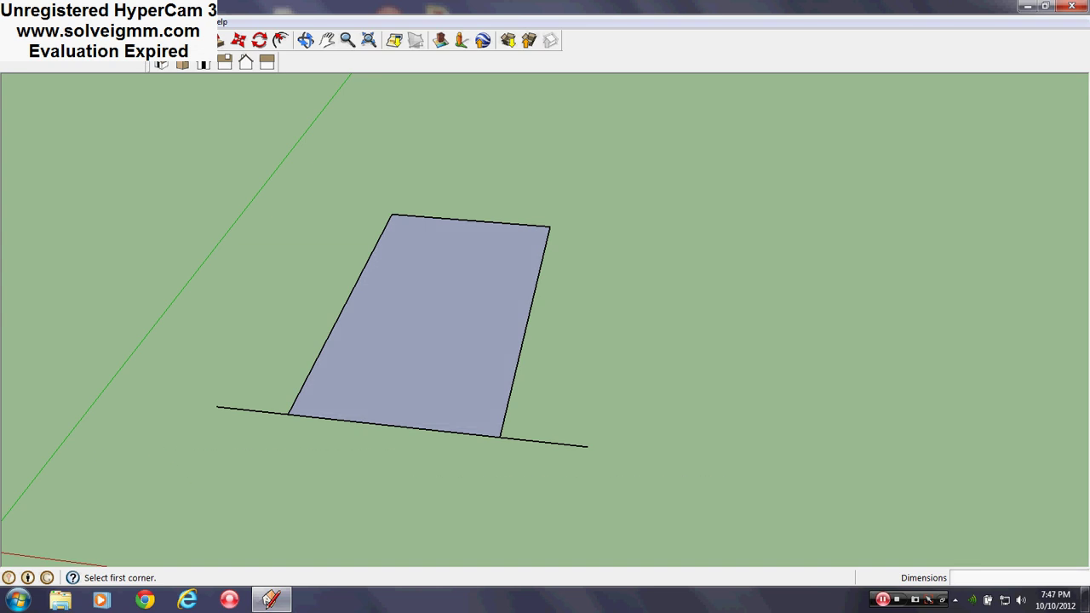
key(l)
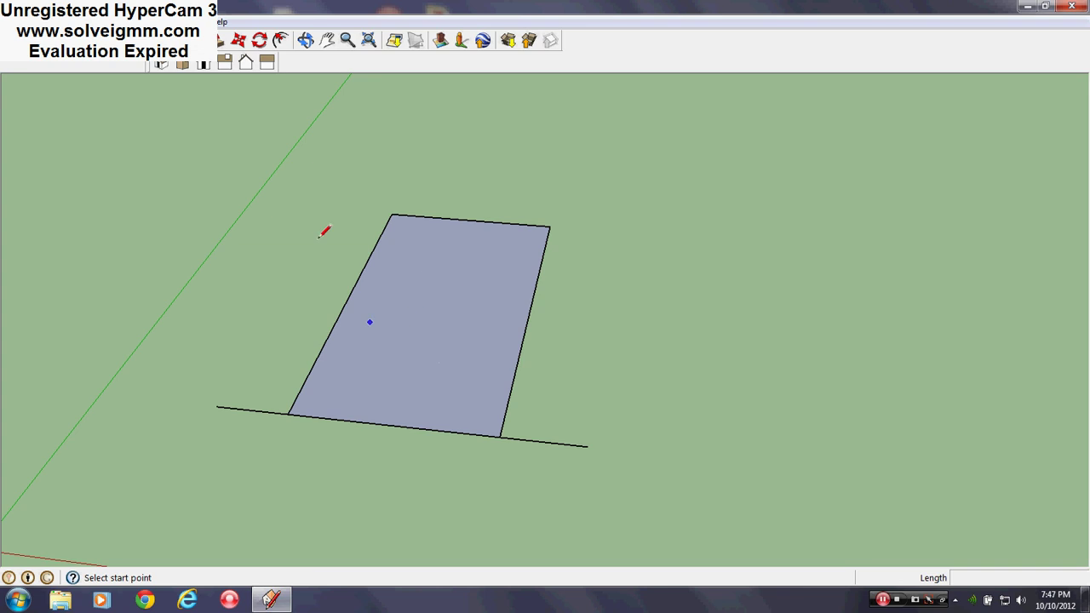
key(ctrl+z)
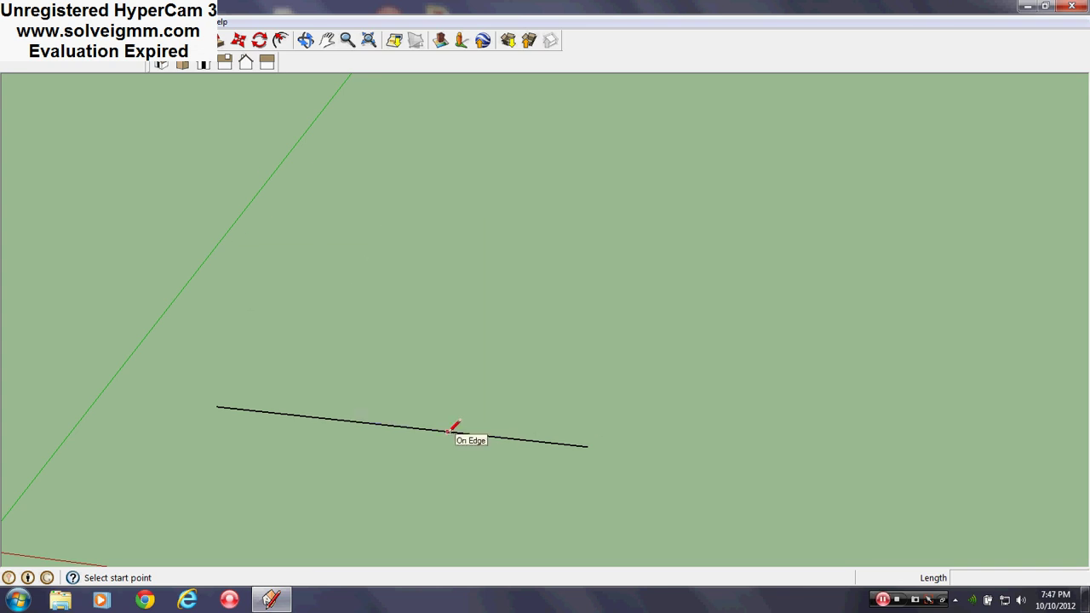
click(401, 426)
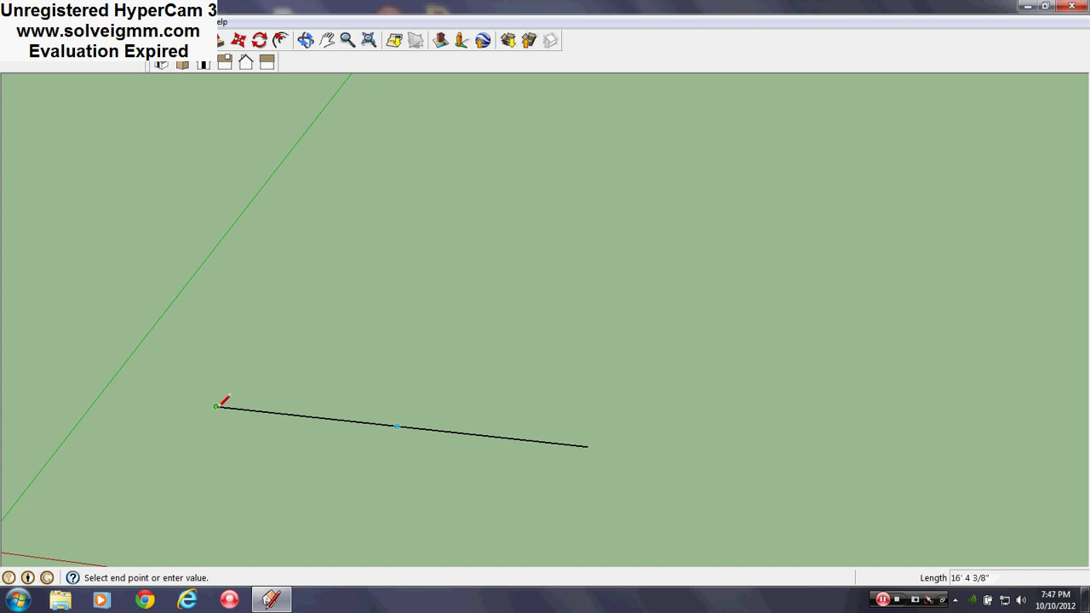
mouse_move(408, 431)
middle_down()
mouse_move(392, 452)
mouse_move(418, 423)
middle_up()
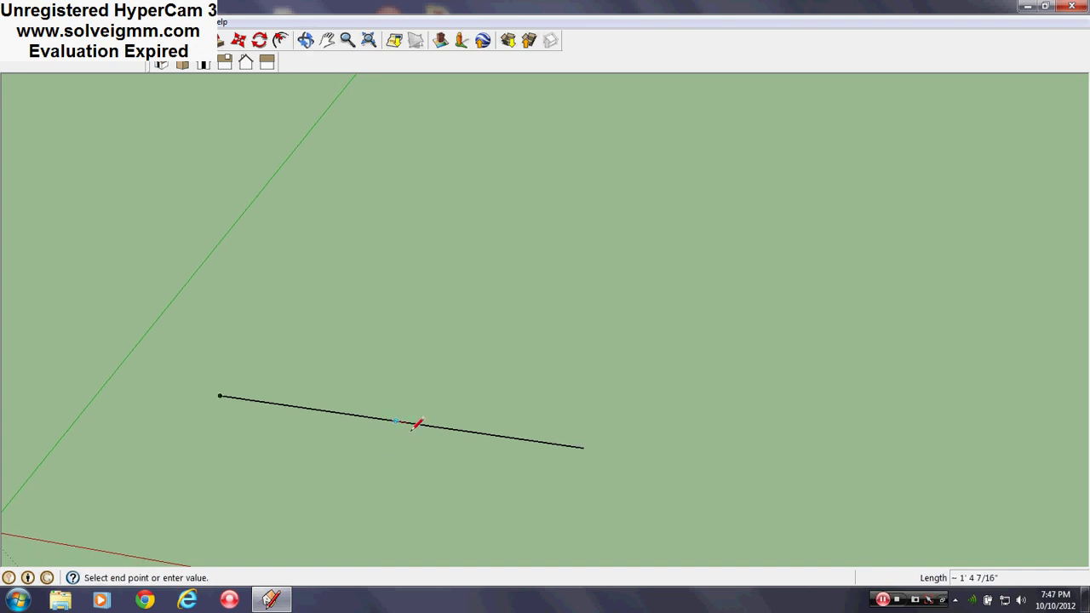
key(Escape)
click(524, 439)
mouse_move(566, 438)
middle_down()
mouse_move(420, 452)
mouse_move(480, 477)
mouse_move(542, 373)
middle_up()
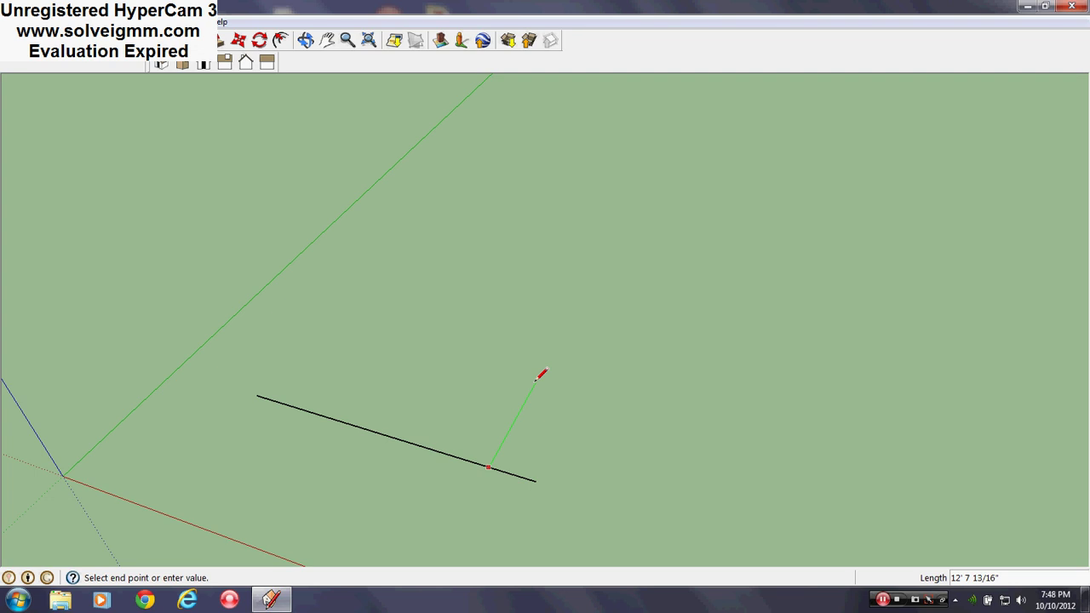
text(1)
text(16)
text('8)
key(BackSpace)
key(BackSpace)
key(BackSpace)
key(BackSpace)
key(Escape)
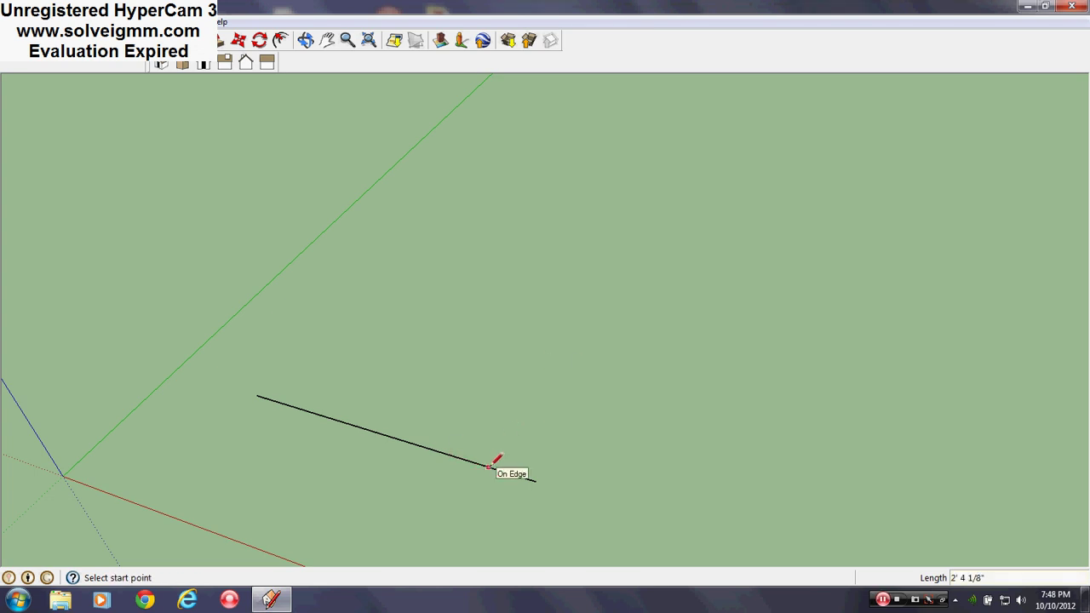
right_click(490, 466)
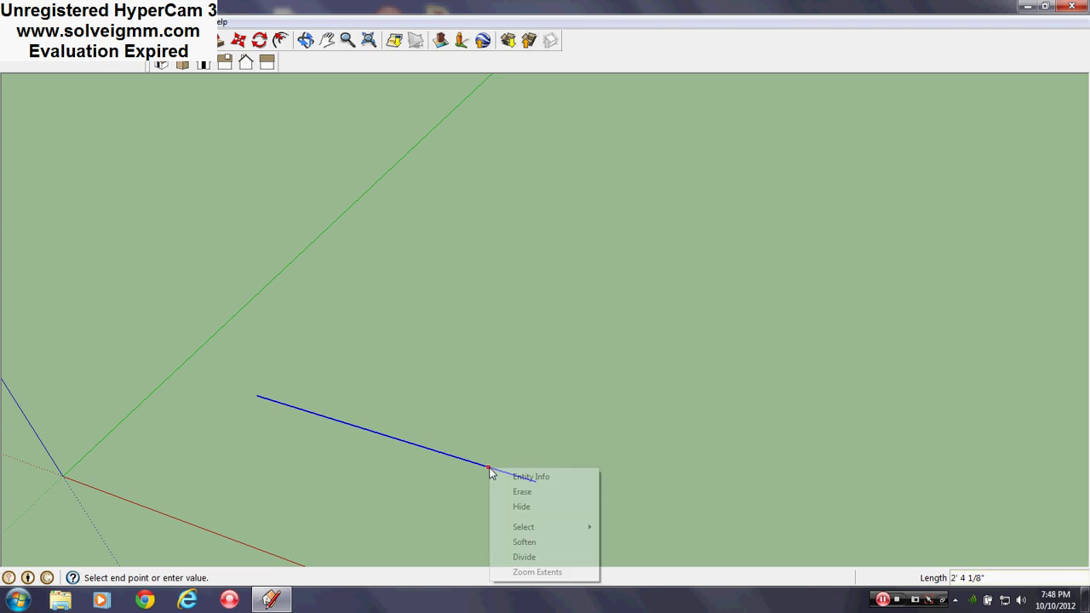
key(Escape)
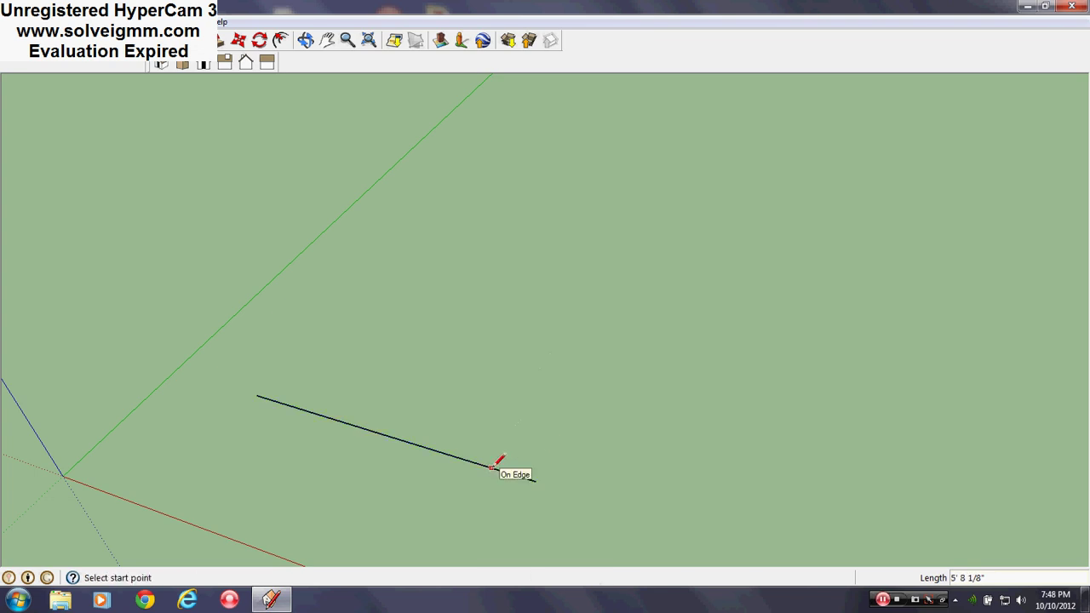
click(491, 468)
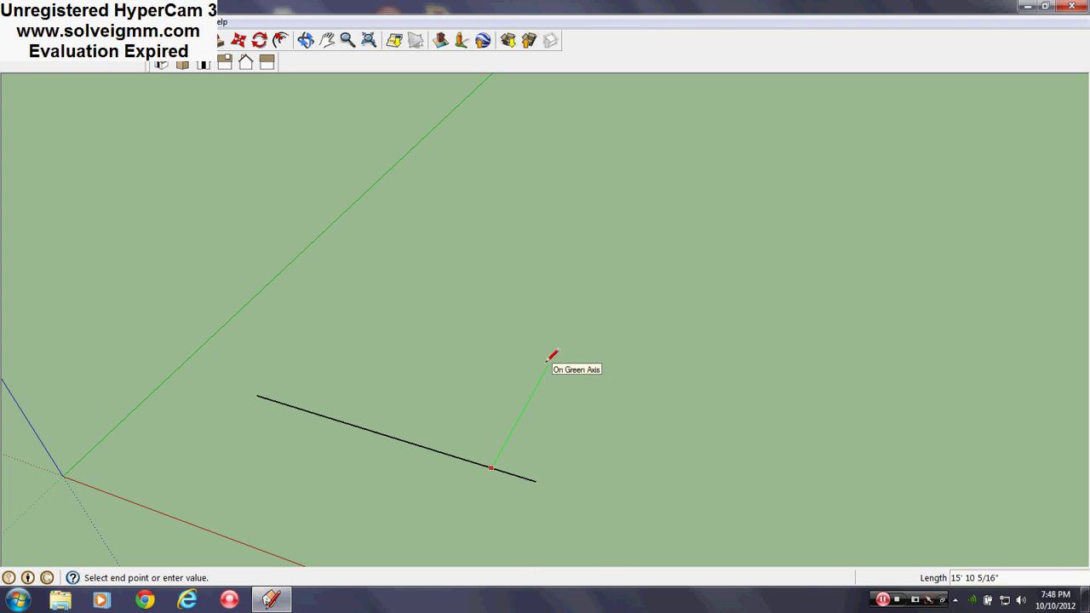
text(1)
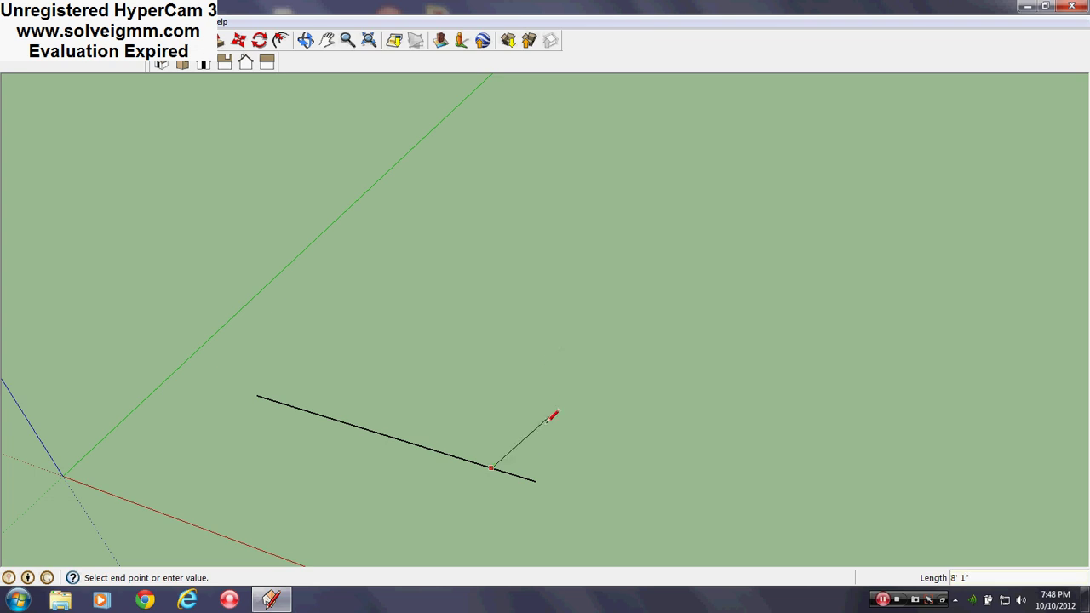
key(Escape)
Draw a 16' 8" line from the base line along the green axis, add a 16' 8" line along the red axis, and close the square.
click(491, 468)
click(538, 372)
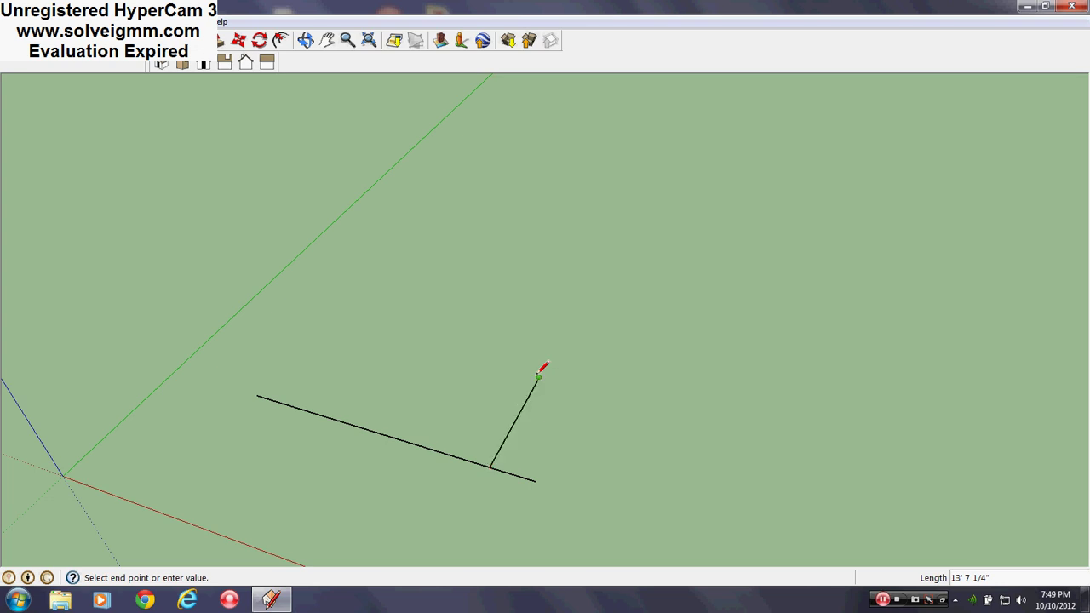
text(16' 8)
text(")
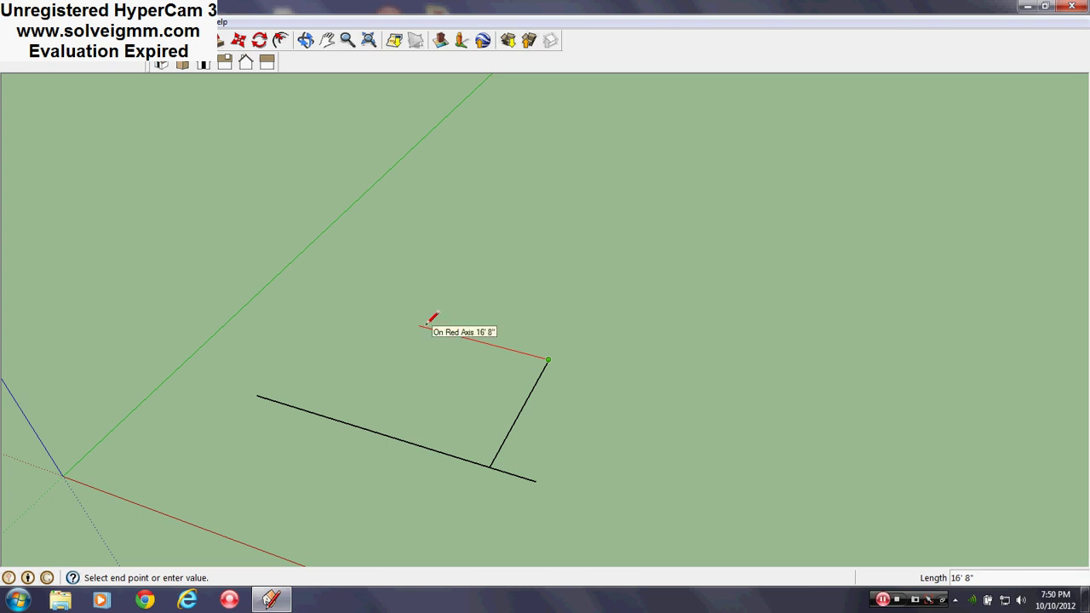
click(419, 326)
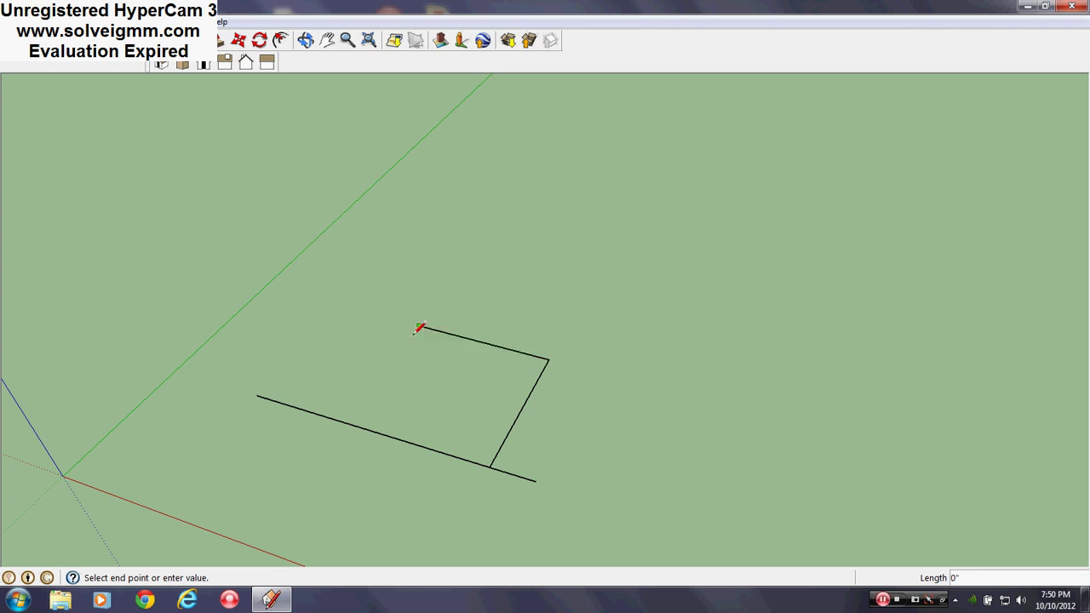
click(346, 422)
Erase the two ends of the base line that overhang the square.
mouse_move(360, 418)
middle_down()
mouse_move(457, 418)
mouse_move(484, 454)
mouse_move(462, 438)
mouse_move(471, 476)
mouse_move(438, 437)
mouse_move(448, 496)
mouse_move(440, 397)
mouse_move(416, 401)
mouse_move(505, 460)
mouse_move(445, 414)
mouse_move(523, 417)
middle_up()
scroll(457, 441, up, 2)
scroll(502, 458, down, 1)
scroll(502, 454, down, 1)
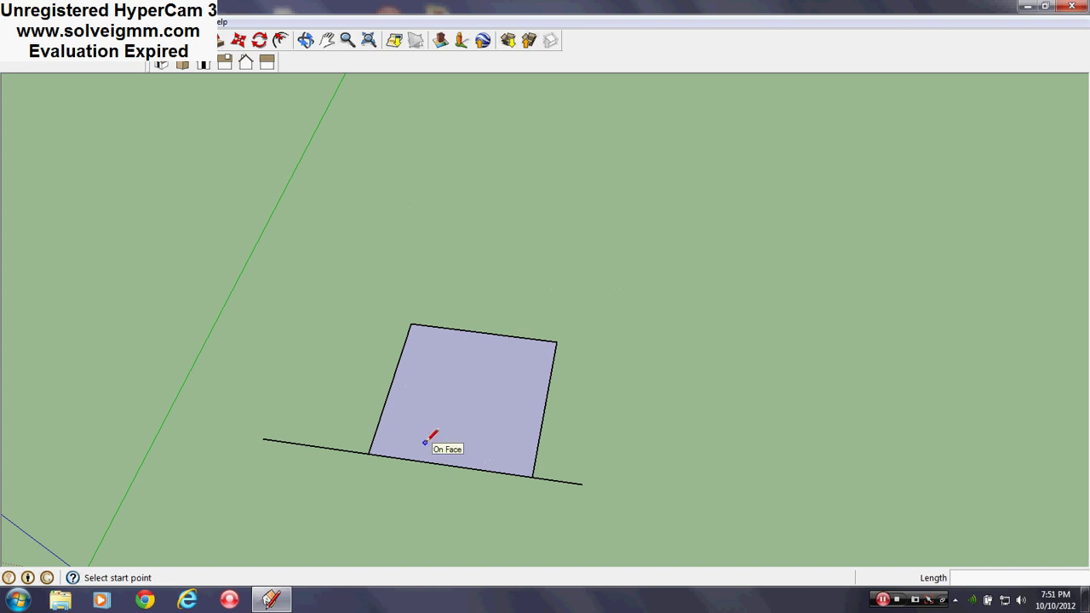
scroll(529, 473, up, 3)
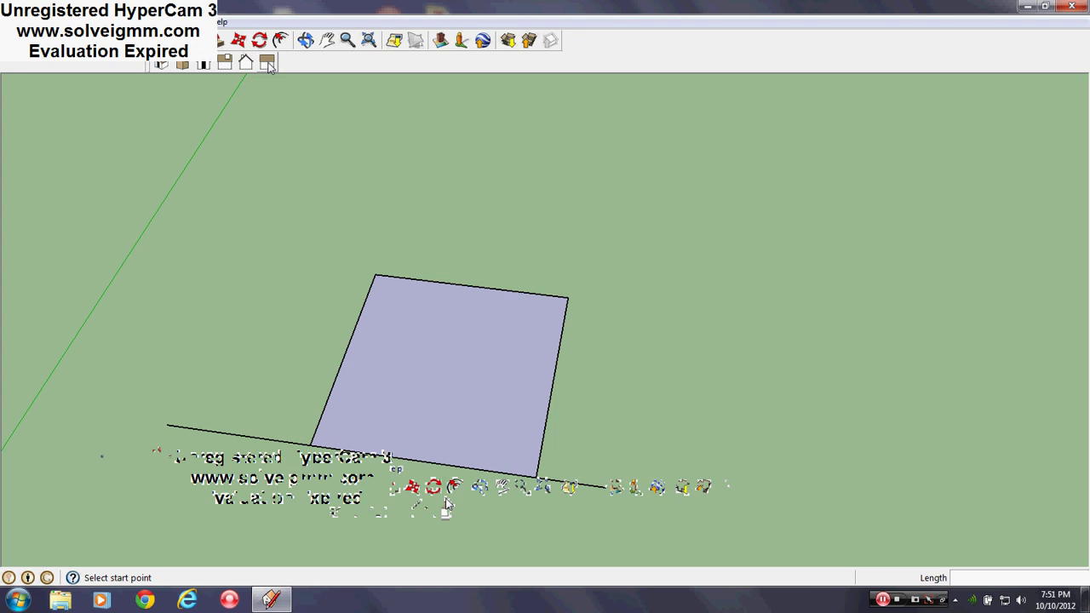
click(155, 40)
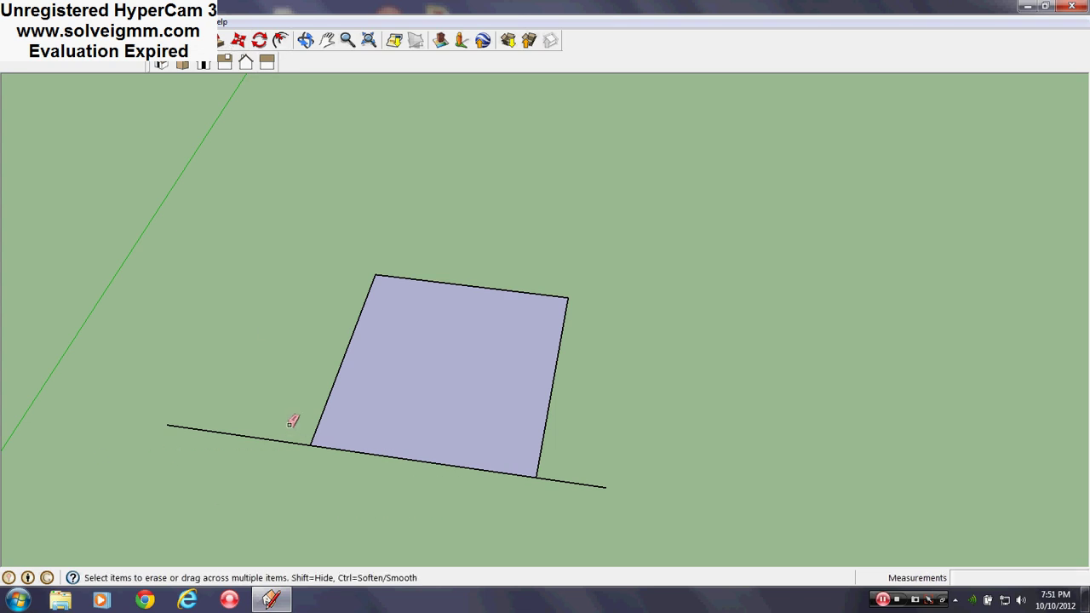
drag(292, 418, 297, 457)
click(573, 482)
Offset the square's outline outward by 4".
middle_drag(574, 479, 443, 423)
scroll(445, 431, down, 3)
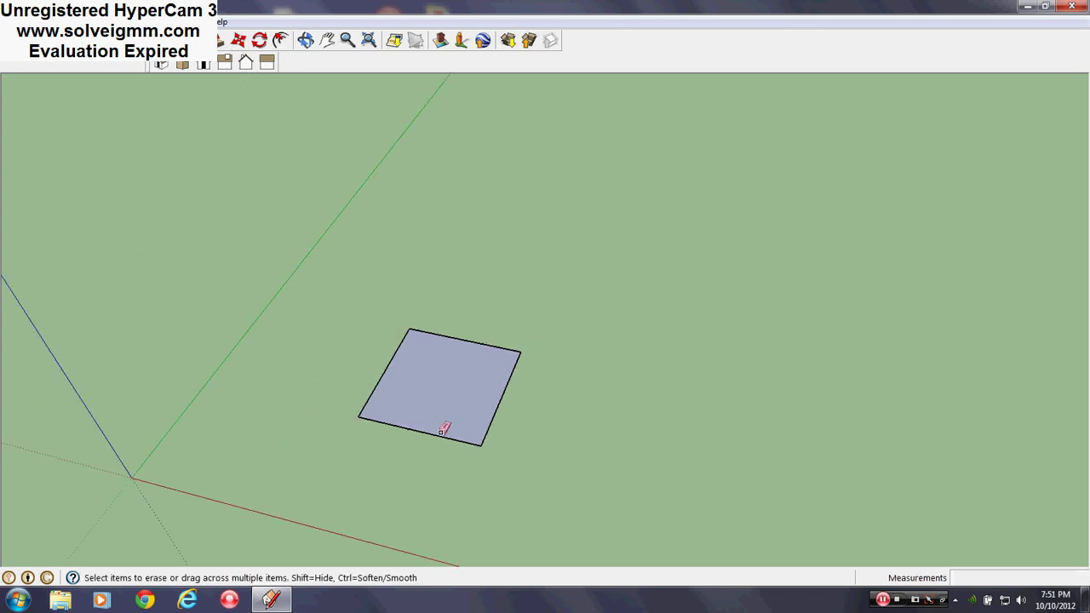
scroll(445, 431, up, 3)
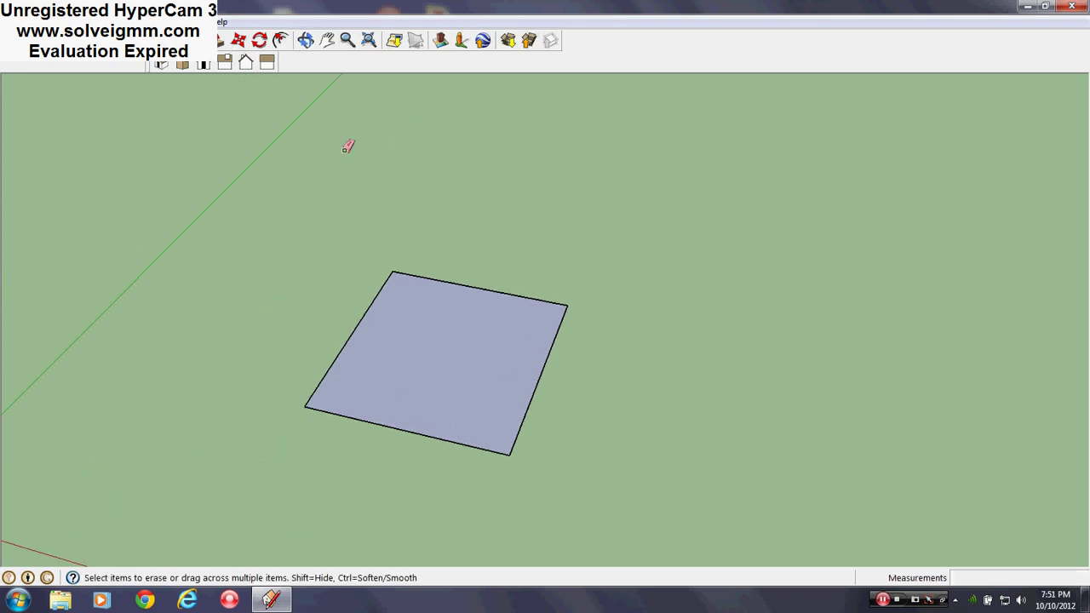
click(280, 40)
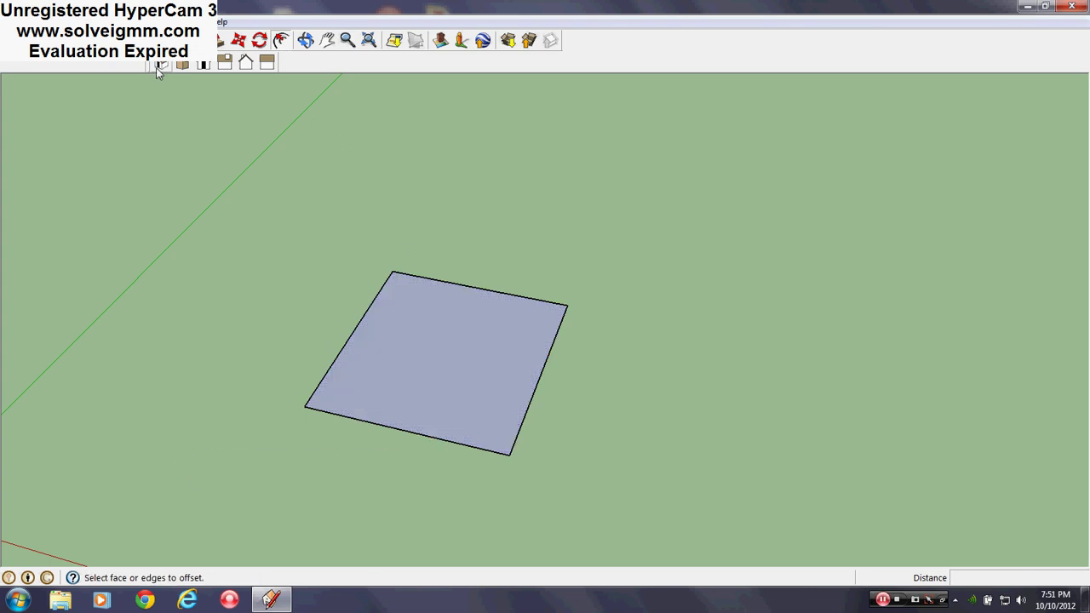
key(l)
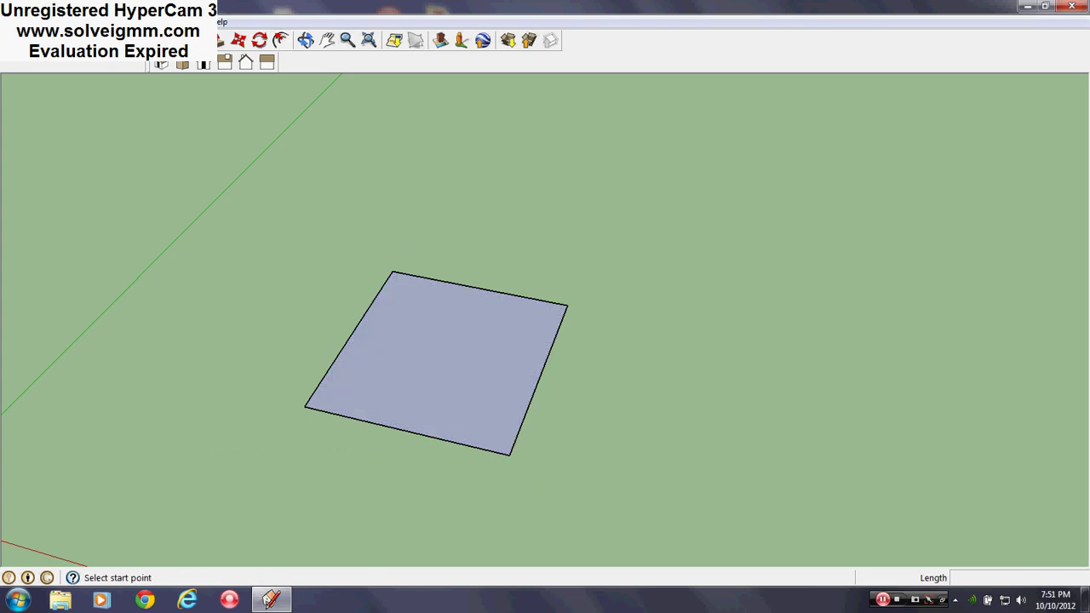
click(284, 43)
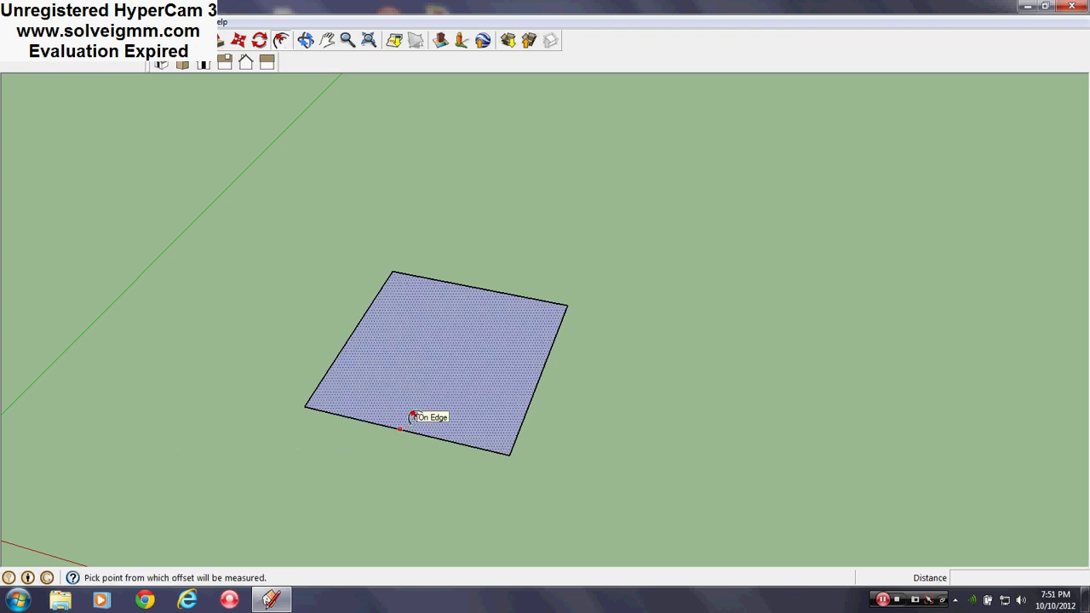
click(413, 416)
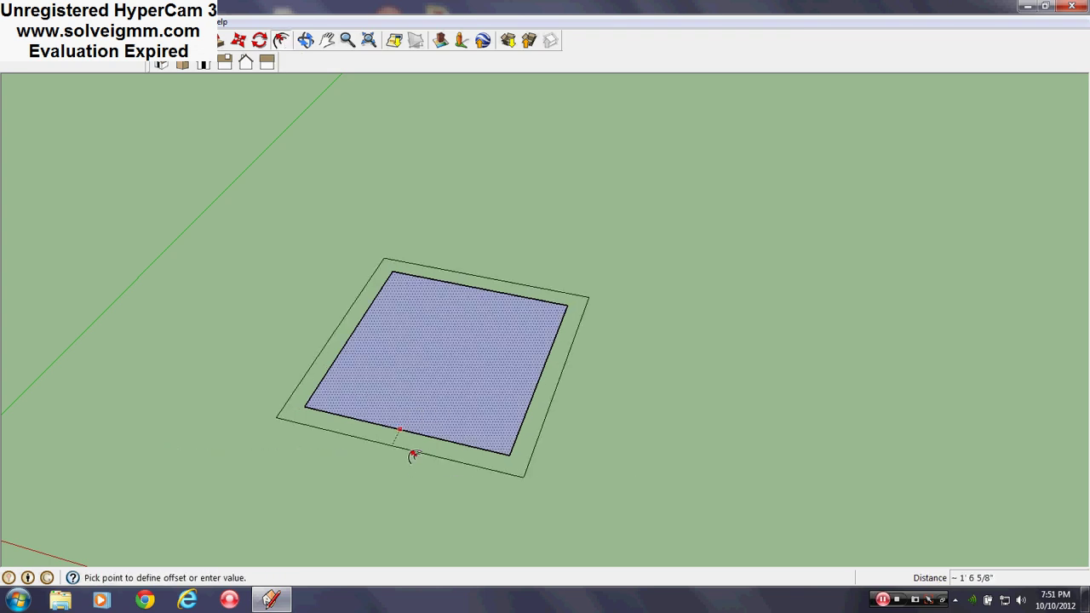
text(4)
key(Return)
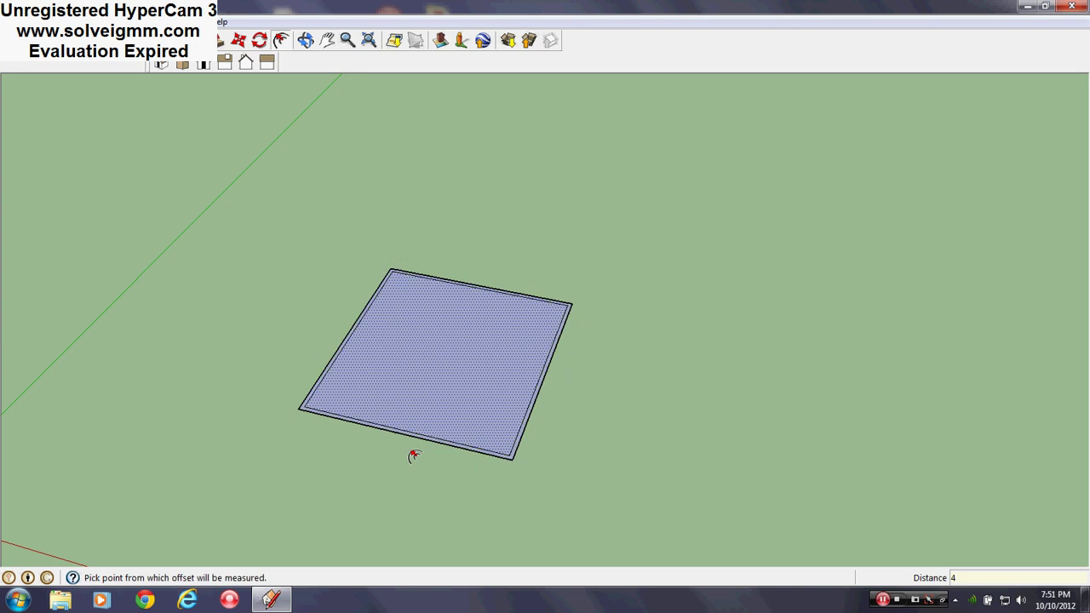
click(414, 457)
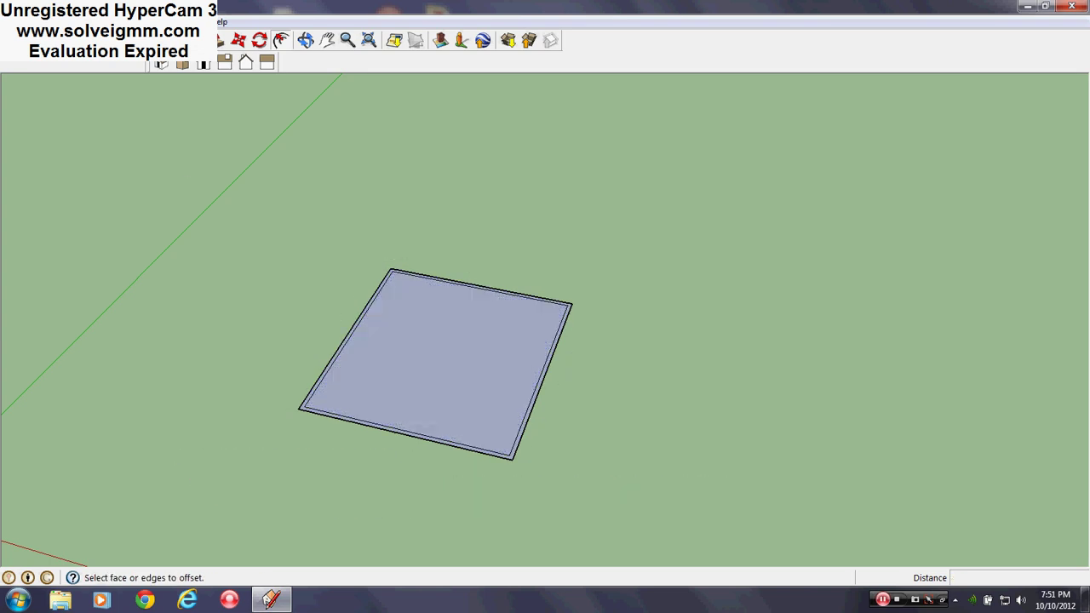
Undo the outward offset of the square.
middle_drag(430, 418, 438, 481)
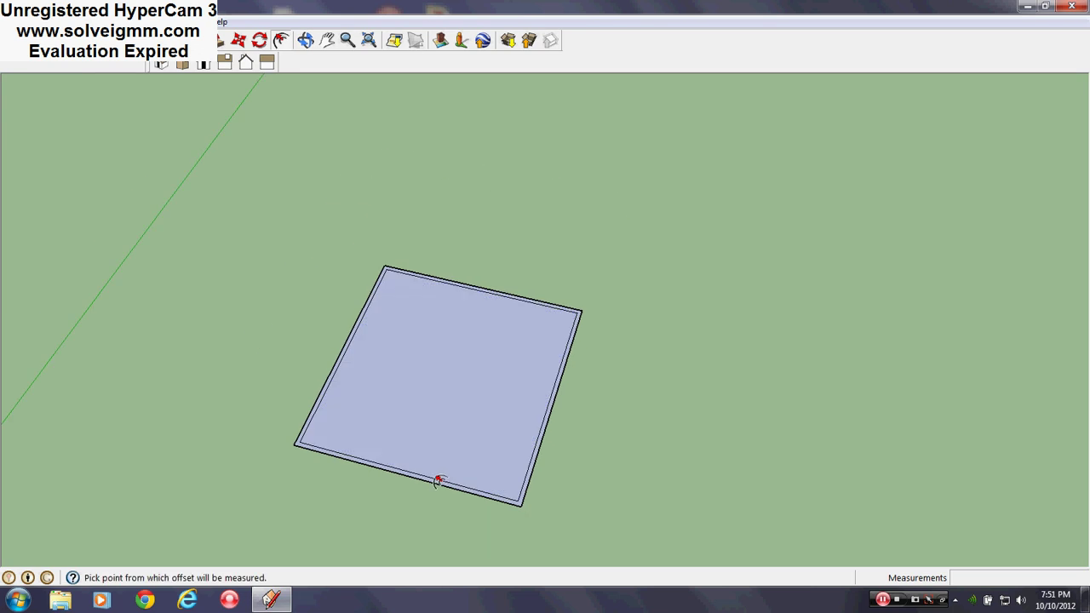
scroll(438, 481, up, 3)
key(ctrl+z)
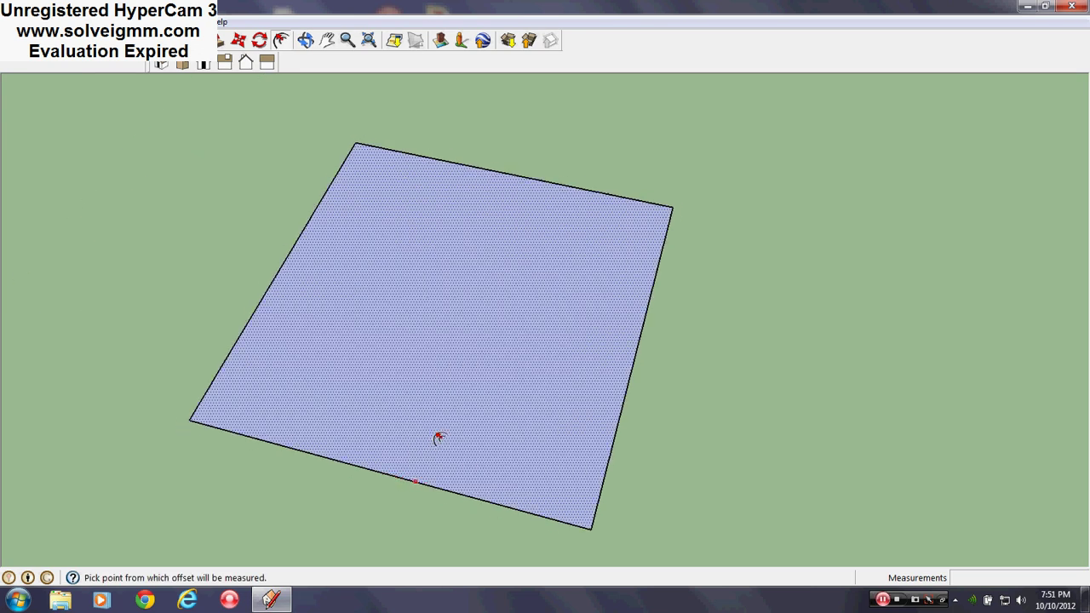
Offset the square outward again with a distance of 4" to form the wall thickness.
click(439, 439)
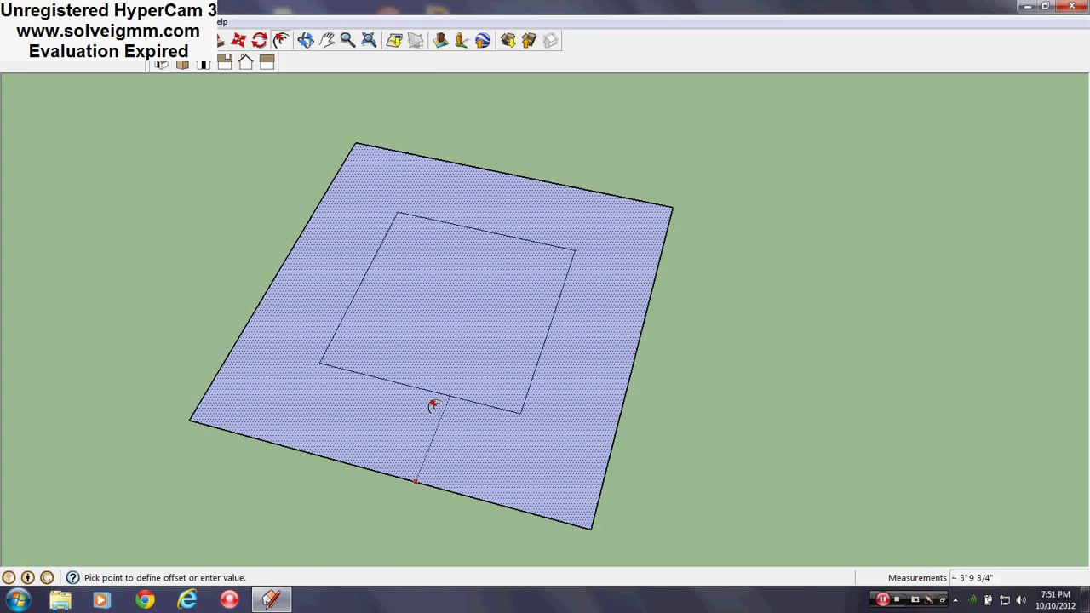
scroll(458, 407, down, 1)
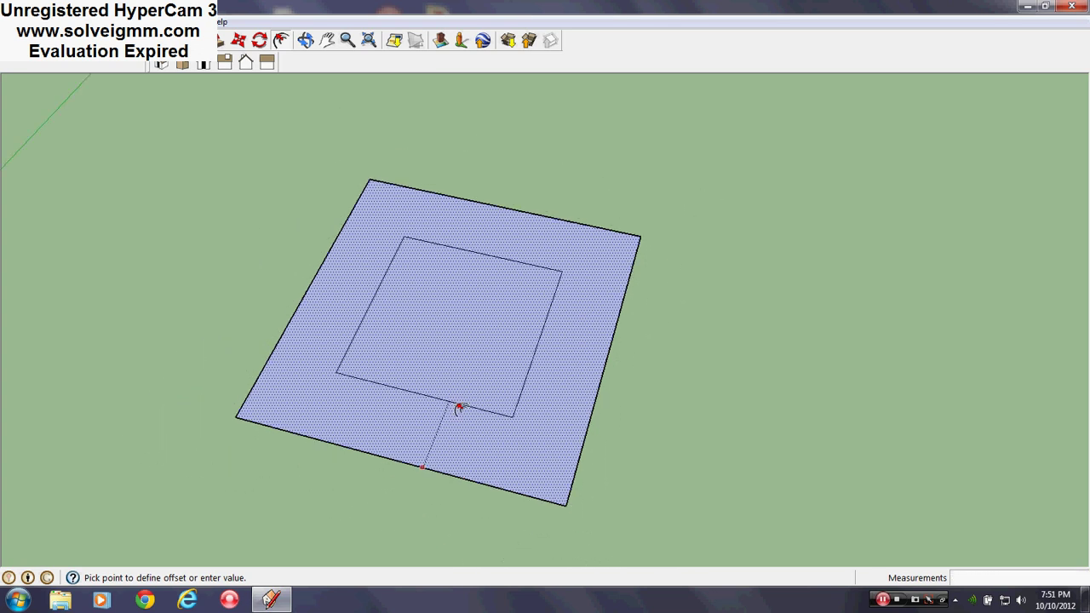
scroll(458, 408, down, 1)
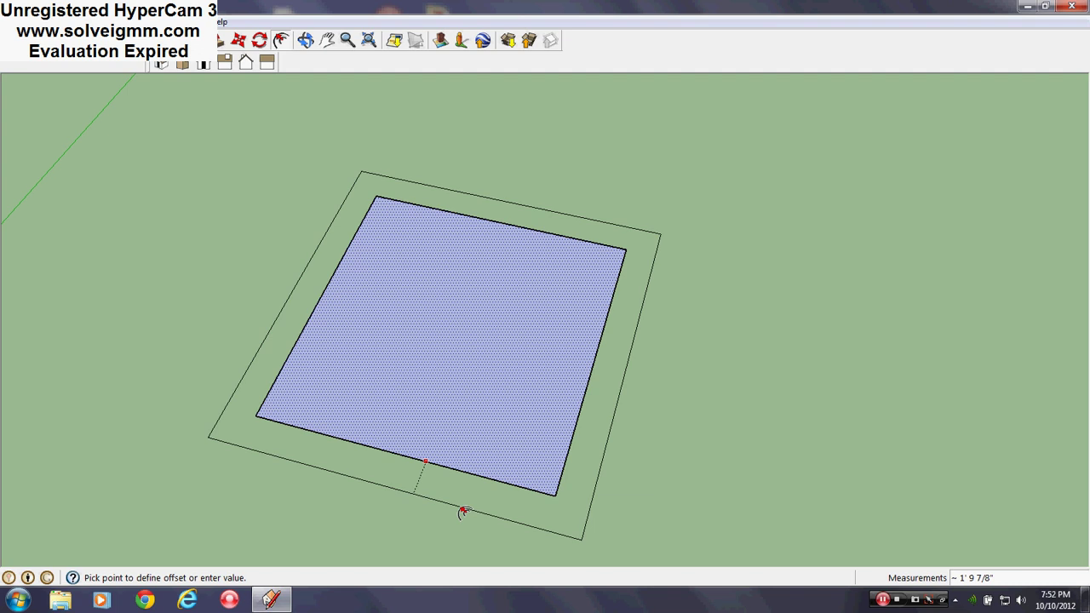
text(4)
key(Return)
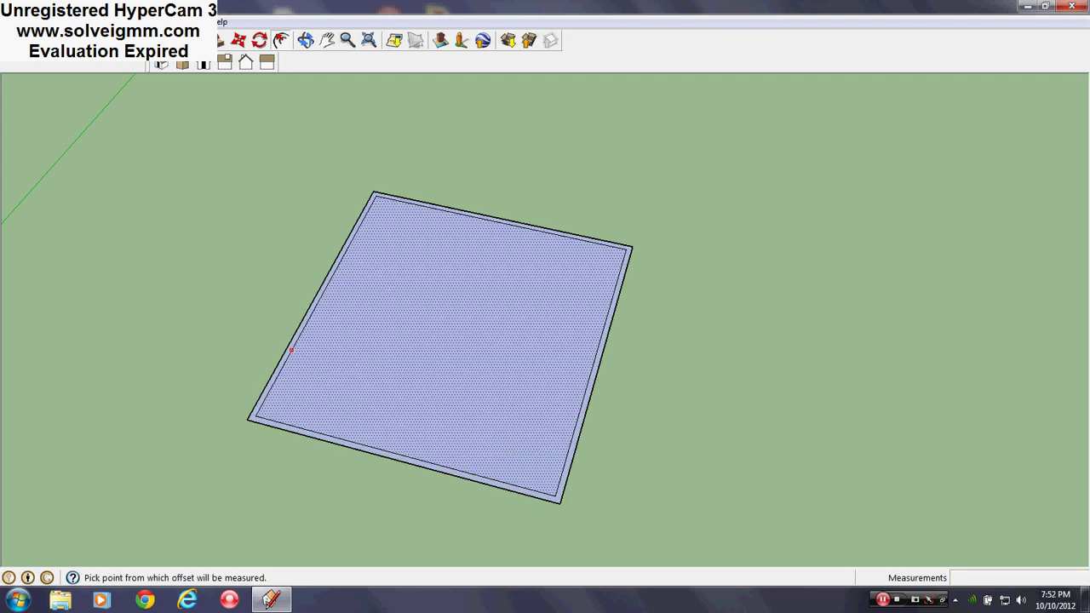
Draw a 4" line across the wall strip from the inner square's front corner to the outer edge, along the red axis.
key(l)
mouse_move(544, 383)
middle_down()
mouse_move(499, 442)
mouse_move(424, 423)
mouse_move(613, 432)
middle_up()
middle_drag(329, 377, 579, 209)
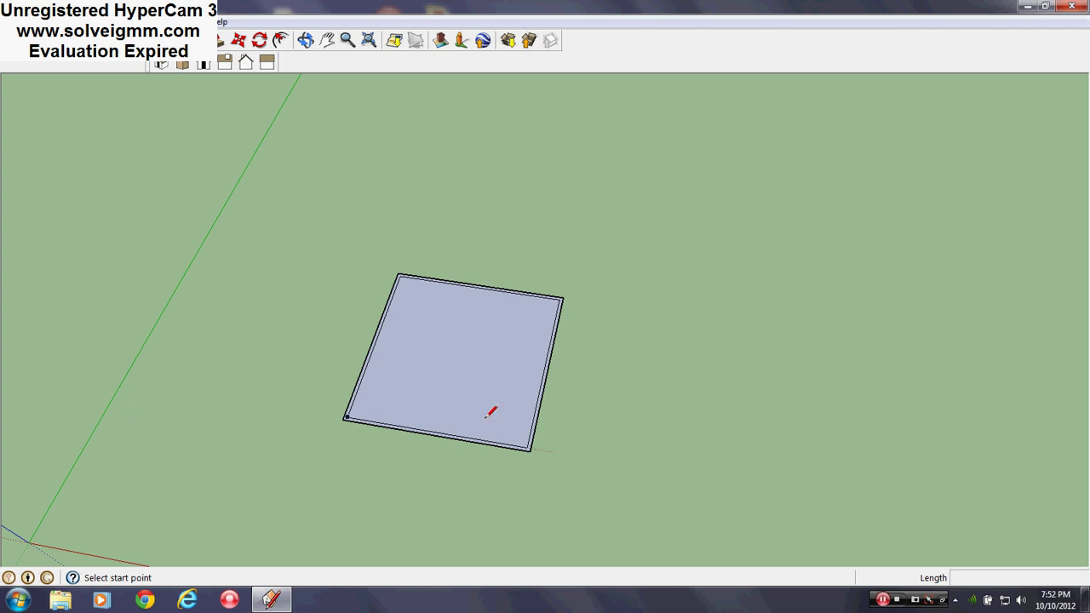
scroll(393, 407, up, 5)
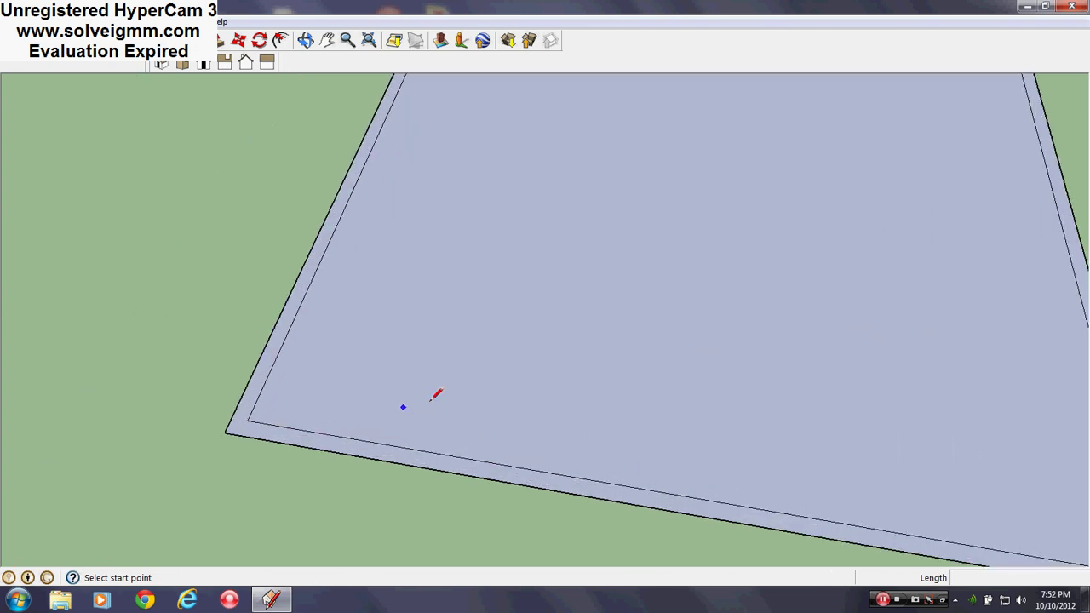
scroll(432, 397, down, 5)
middle_drag(433, 389, 462, 417)
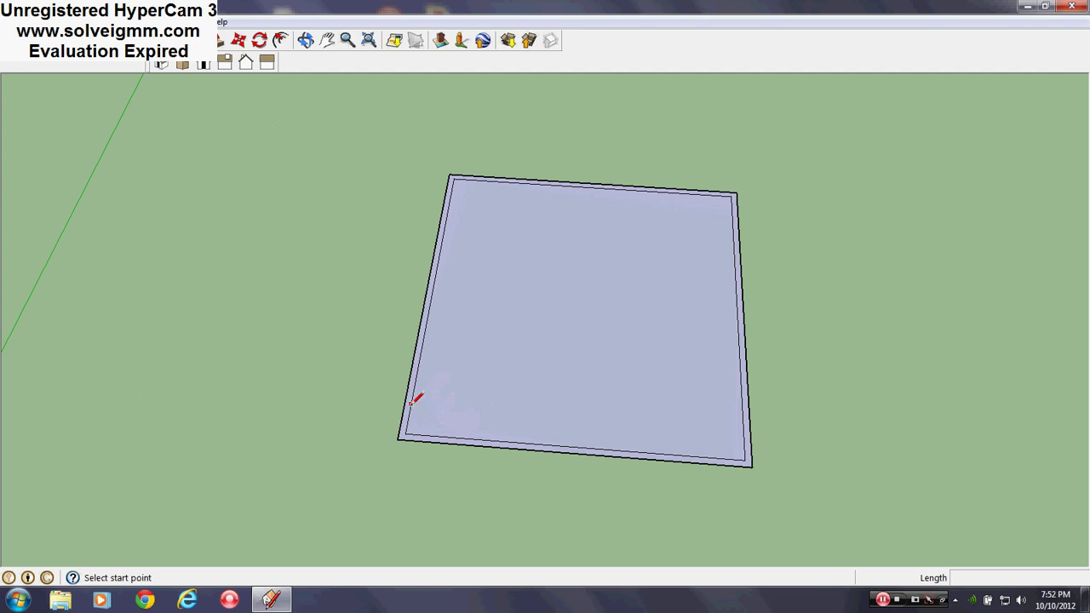
scroll(418, 435, up, 3)
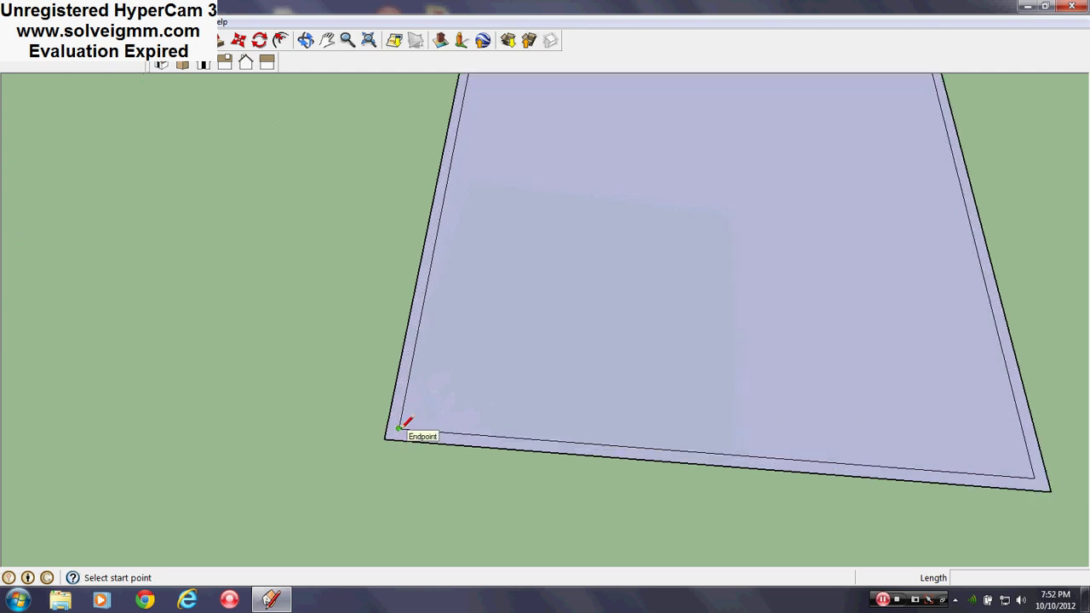
scroll(421, 421, down, 7)
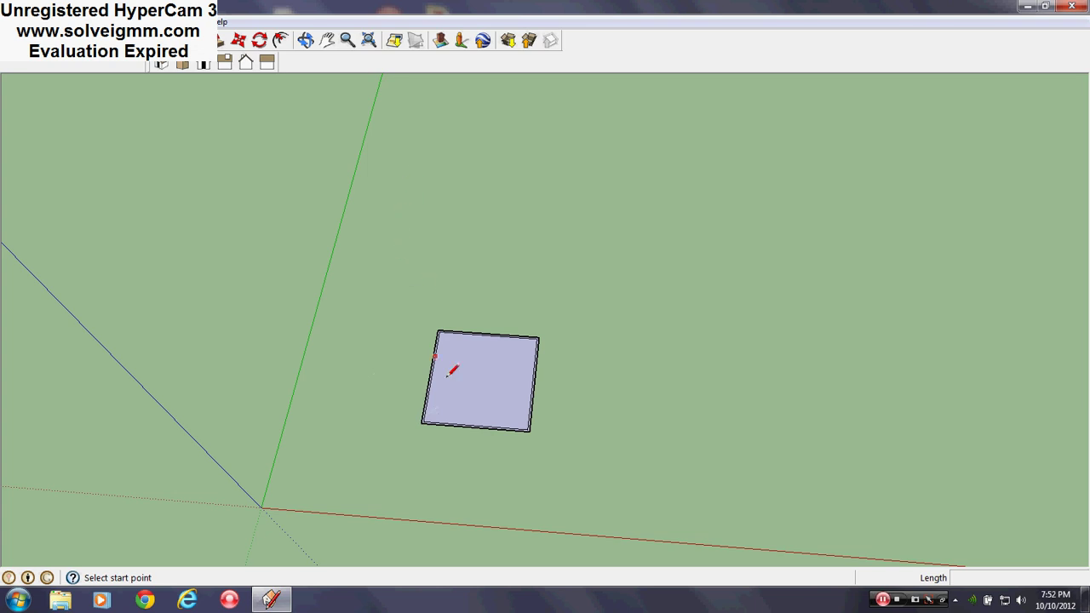
scroll(417, 417, up, 6)
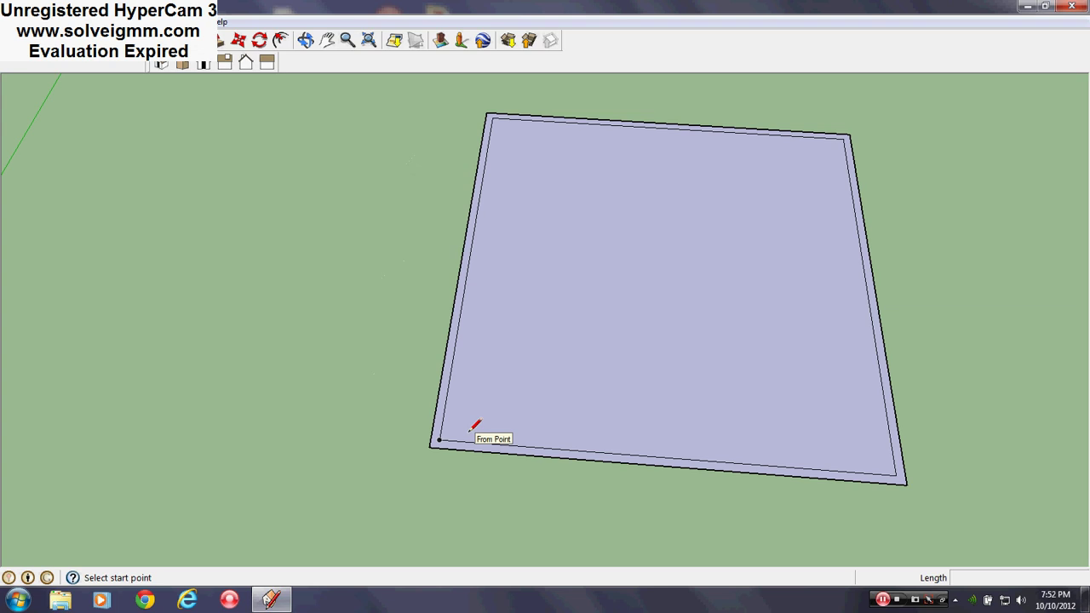
click(441, 439)
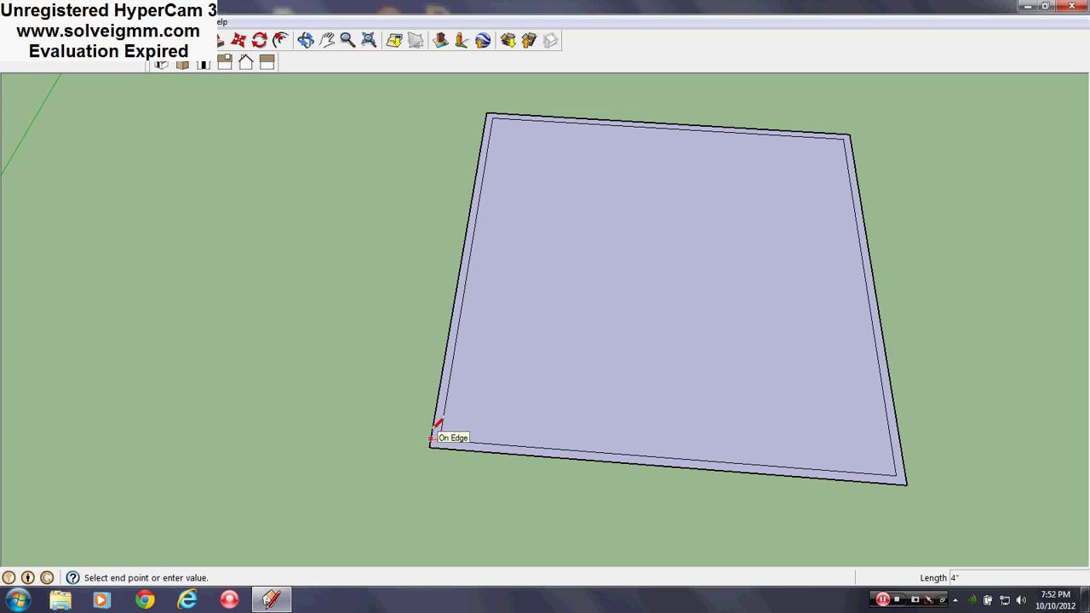
click(434, 427)
Draw a 13' 4" line outward along the red axis from the endpoint on the square's outer edge near the front corner.
scroll(434, 425, up, 4)
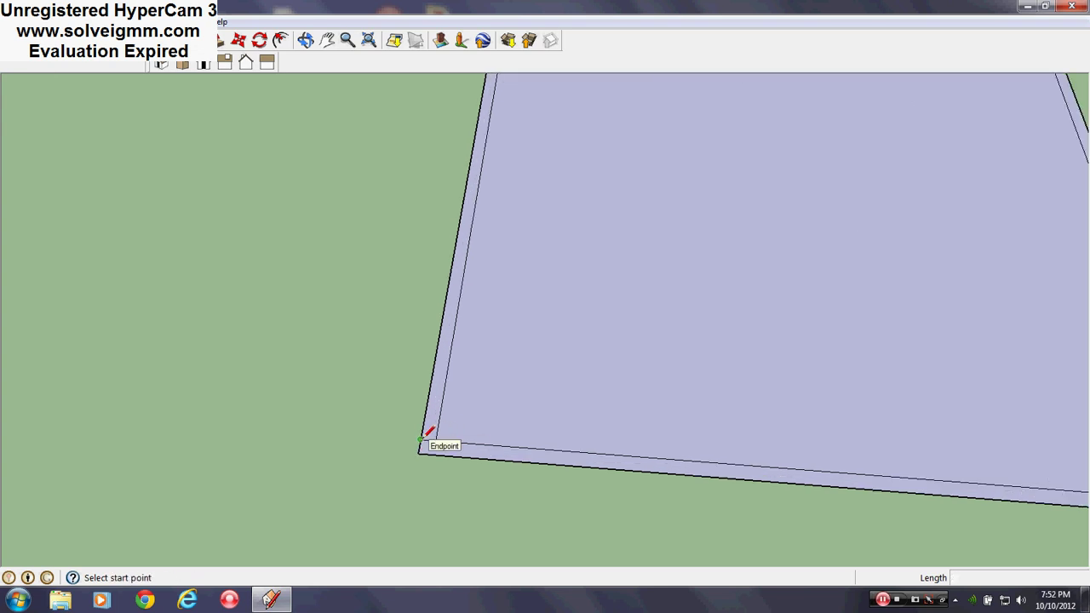
click(431, 437)
scroll(436, 431, down, 8)
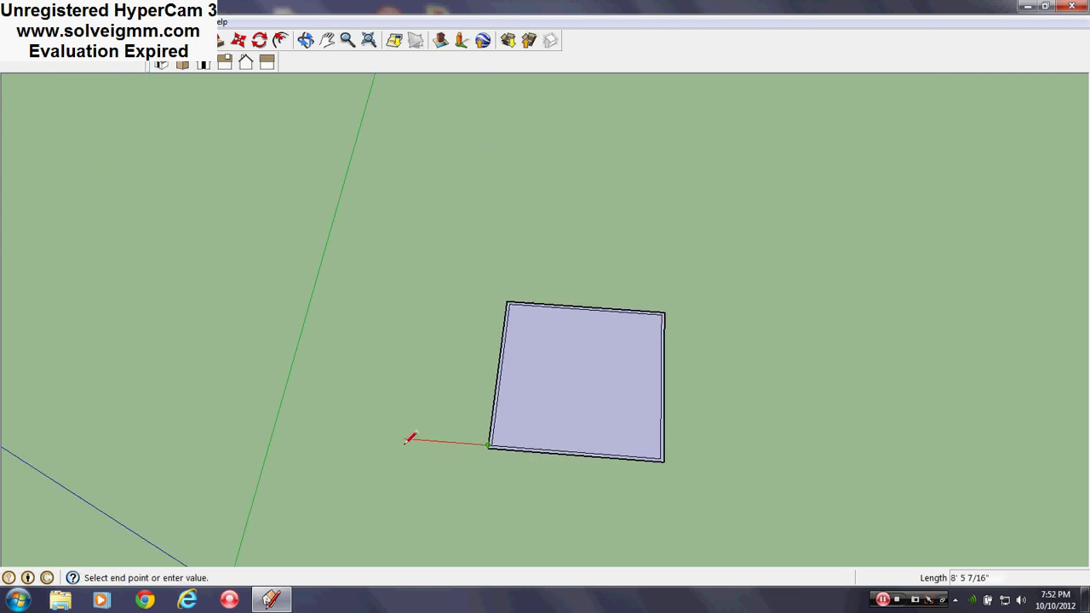
scroll(490, 438, up, 2)
scroll(493, 441, up, 3)
scroll(518, 451, down, 3)
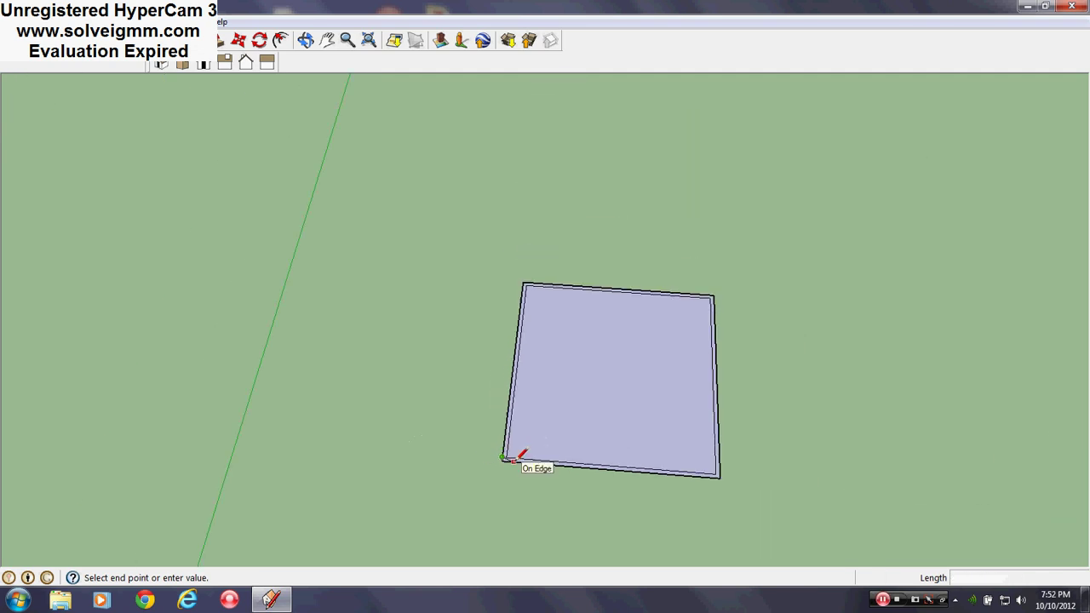
mouse_move(539, 441)
middle_down()
mouse_move(517, 440)
mouse_move(632, 401)
middle_up()
scroll(584, 409, up, 2)
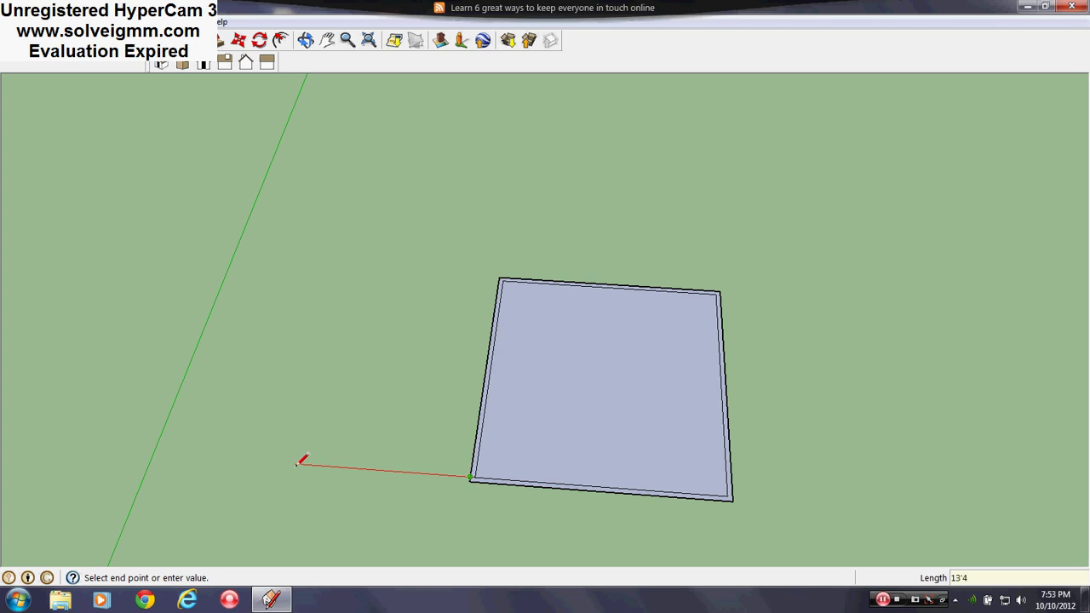
key(Return)
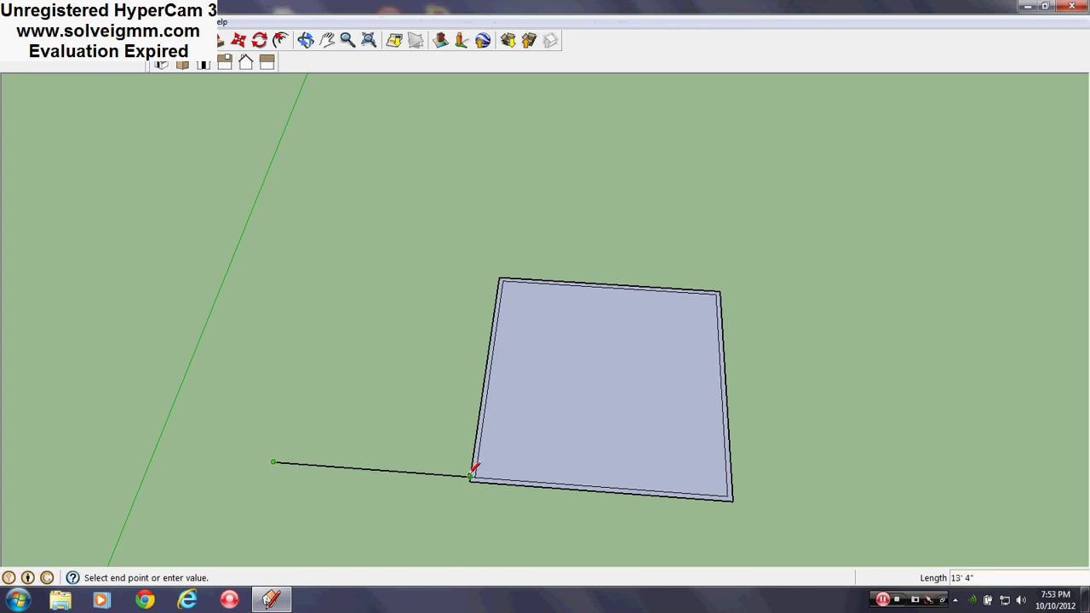
Draw a 10' line along the green axis from the line's free end, then close the smaller room with a line to the square's wall.
middle_drag(513, 528, 562, 486)
scroll(562, 486, up, 2)
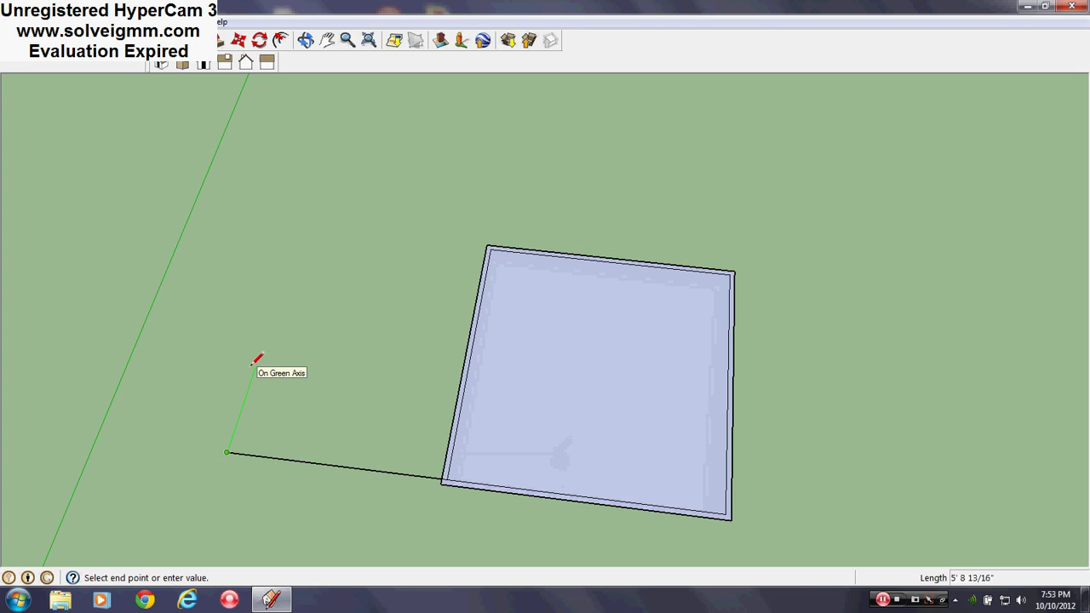
text(10)
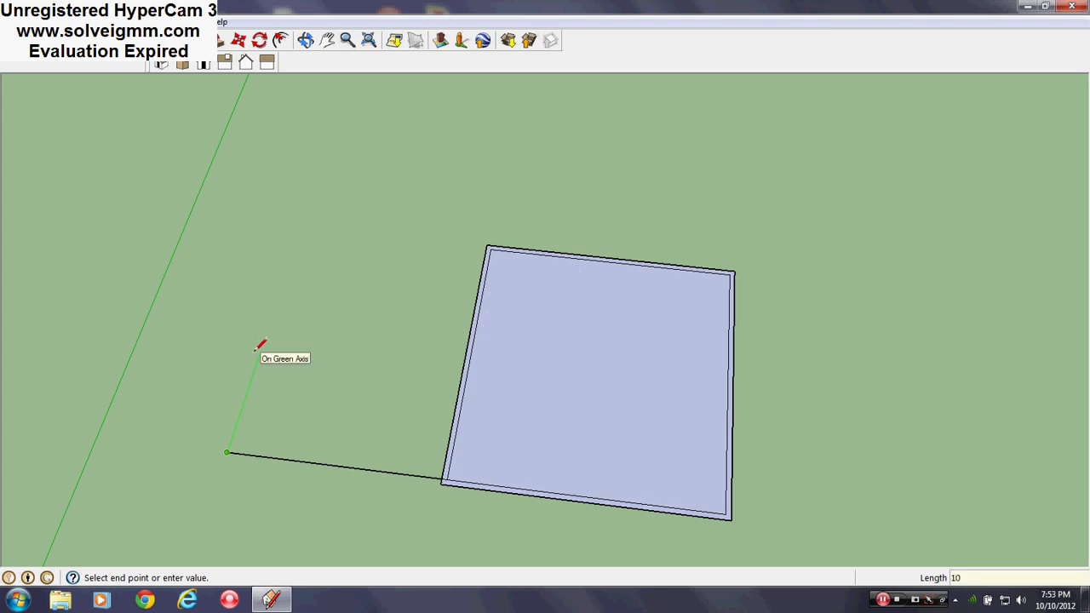
key(Return)
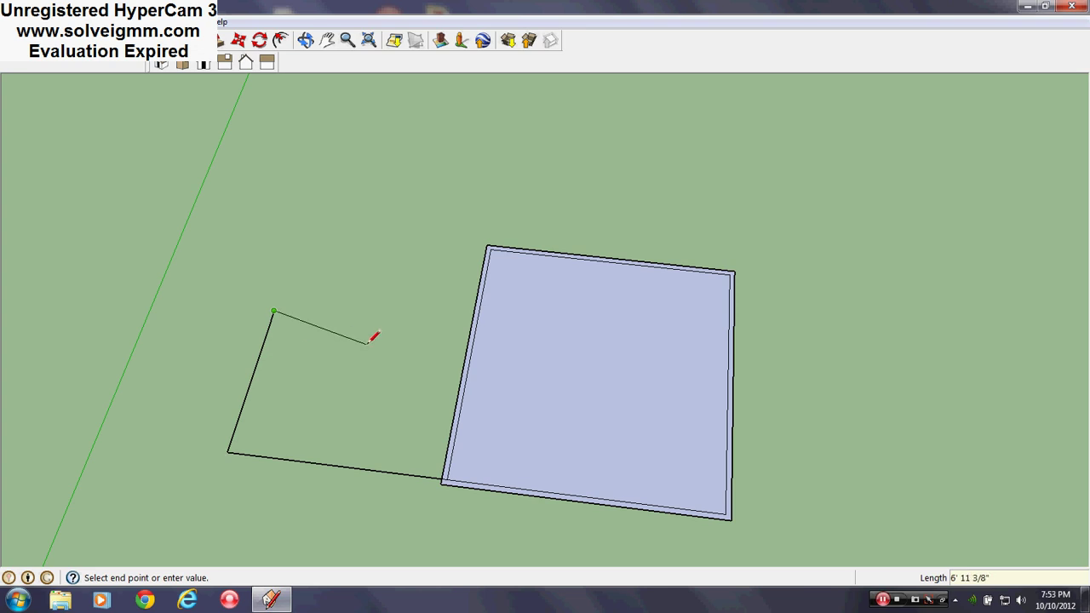
click(473, 332)
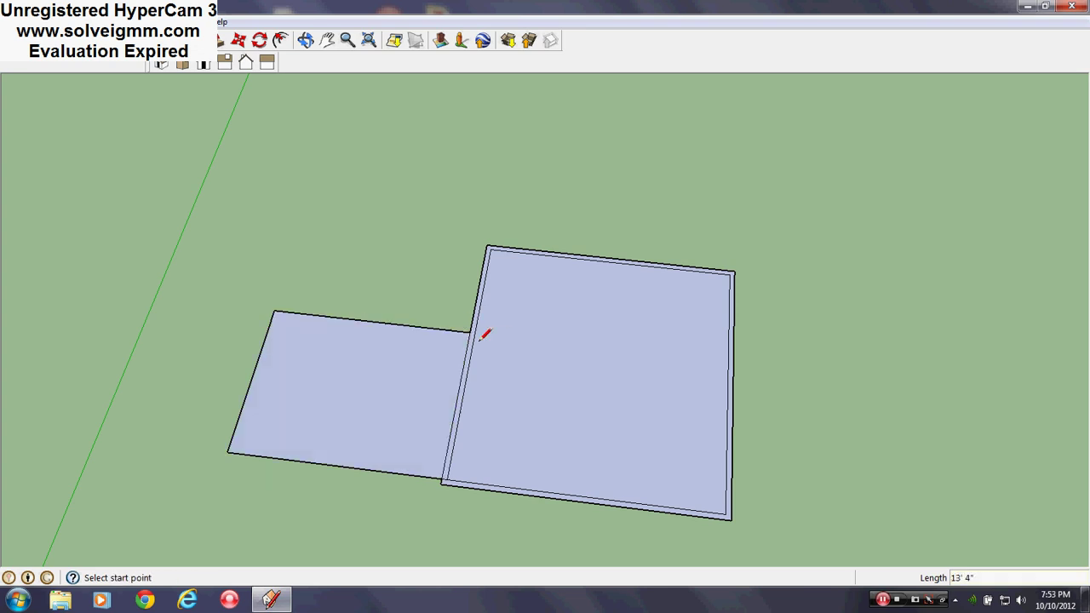
Outline the smaller room's back wall with a 4" line along the green axis and a 13' 4" line back to the square room's wall.
middle_drag(484, 336, 350, 343)
scroll(467, 446, down, 2)
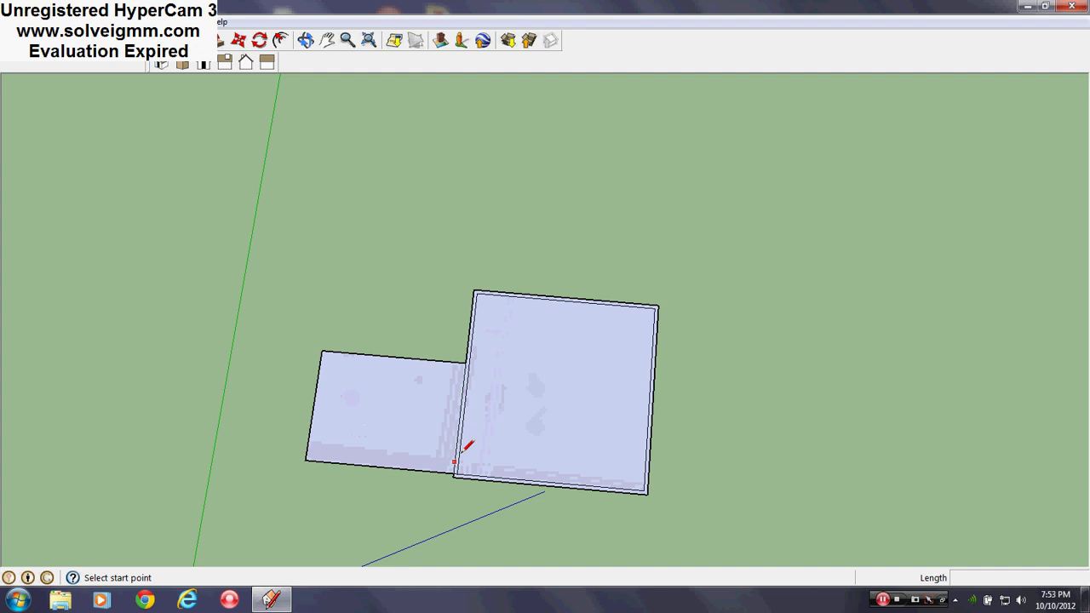
middle_drag(467, 446, 465, 382)
scroll(431, 414, up, 2)
scroll(443, 446, up, 1)
scroll(443, 446, down, 1)
mouse_move(443, 445)
middle_down()
mouse_move(438, 414)
mouse_move(389, 414)
mouse_move(400, 427)
middle_up()
scroll(417, 411, up, 3)
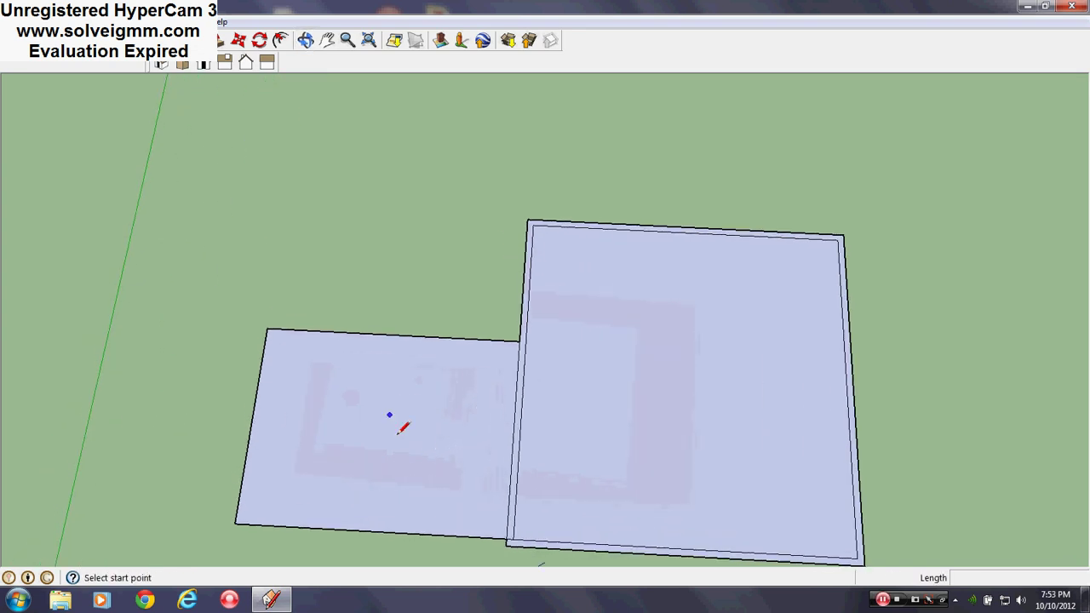
click(267, 328)
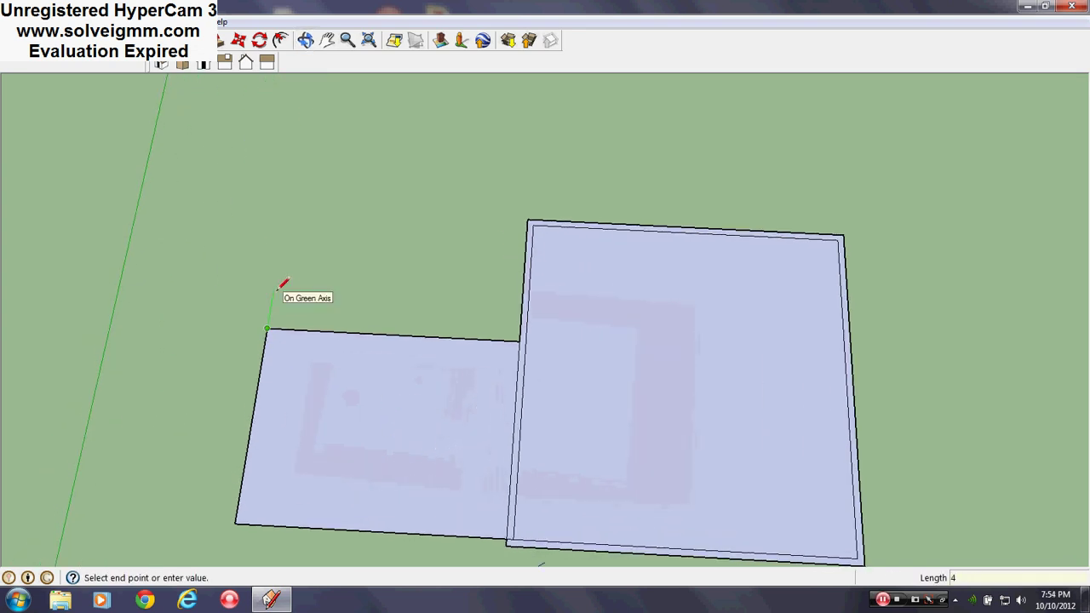
click(520, 337)
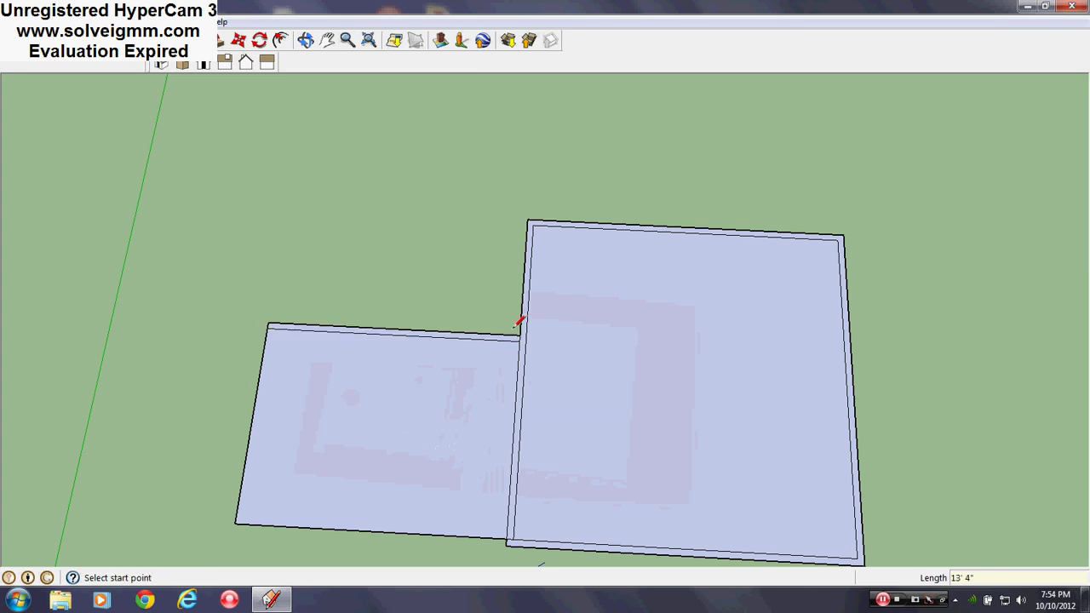
Draw a thin rectangle for the smaller room's front wall, from its free front corner to the large room's outer front corner.
scroll(519, 332, down, 2)
mouse_move(519, 333)
middle_down()
mouse_move(414, 366)
mouse_move(481, 355)
middle_up()
scroll(506, 333, up, 2)
scroll(498, 416, down, 2)
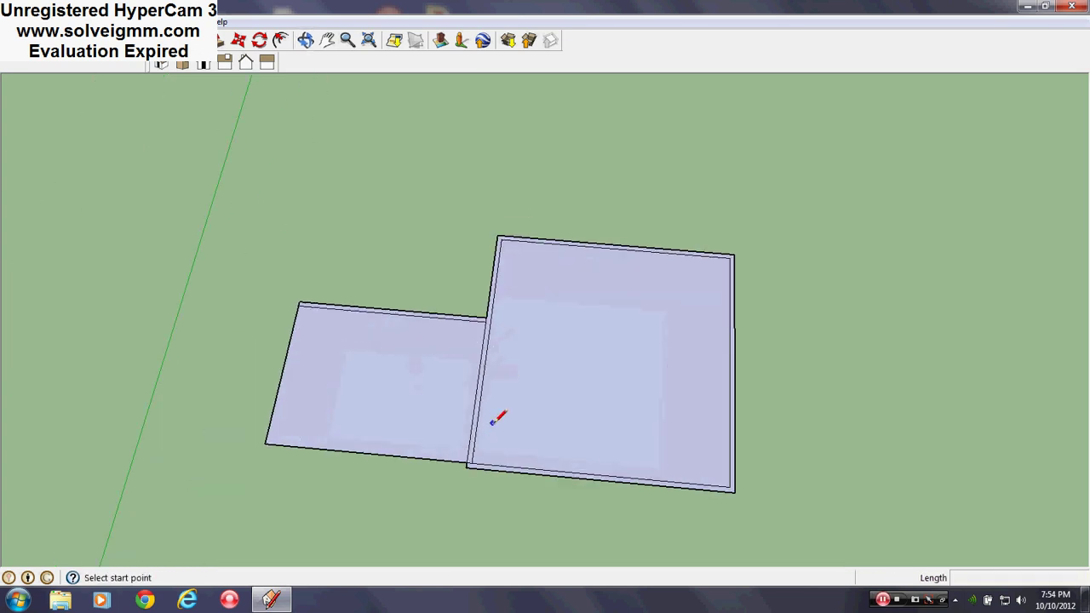
scroll(502, 375, up, 1)
scroll(415, 423, up, 2)
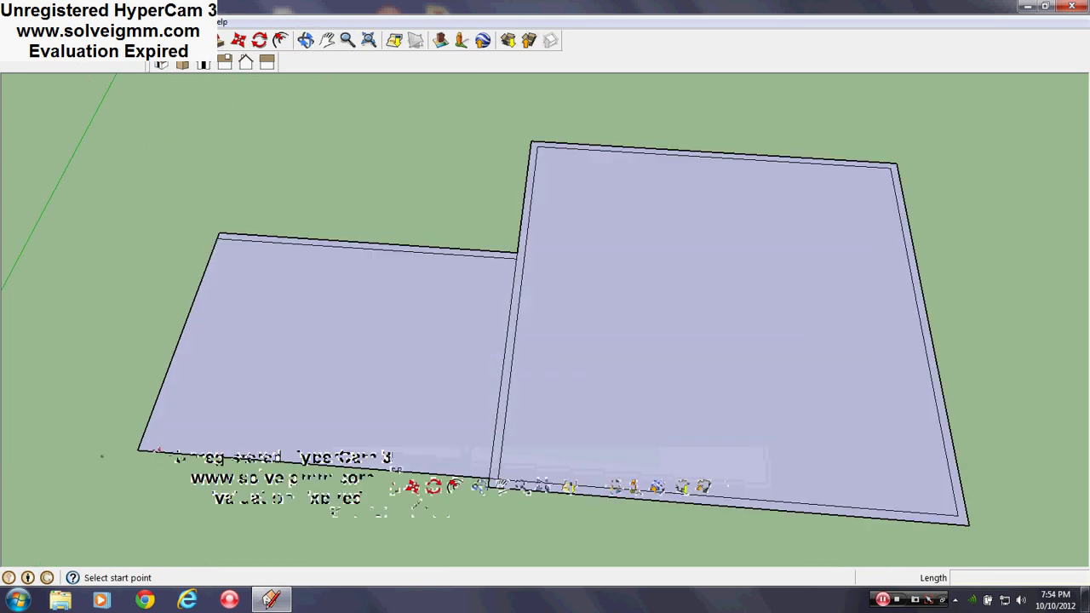
key(r)
click(138, 448)
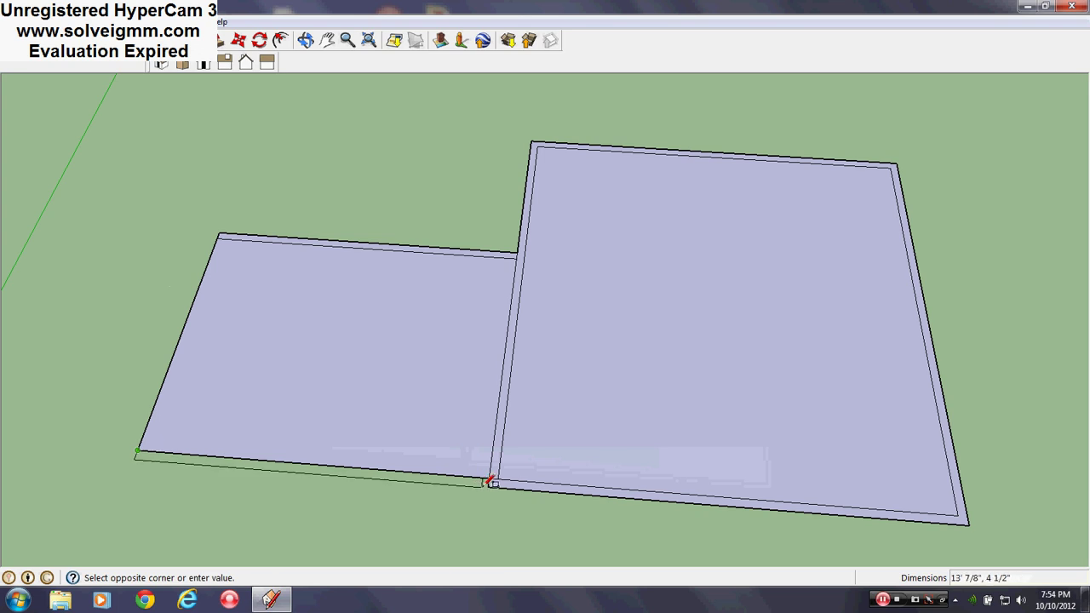
click(493, 484)
Try to mark off 2' along the smaller room's front inner wall line, starting at the shared wall.
mouse_move(492, 485)
middle_down()
mouse_move(451, 409)
mouse_move(463, 418)
middle_up()
scroll(486, 462, down, 3)
scroll(487, 462, up, 2)
scroll(463, 418, down, 2)
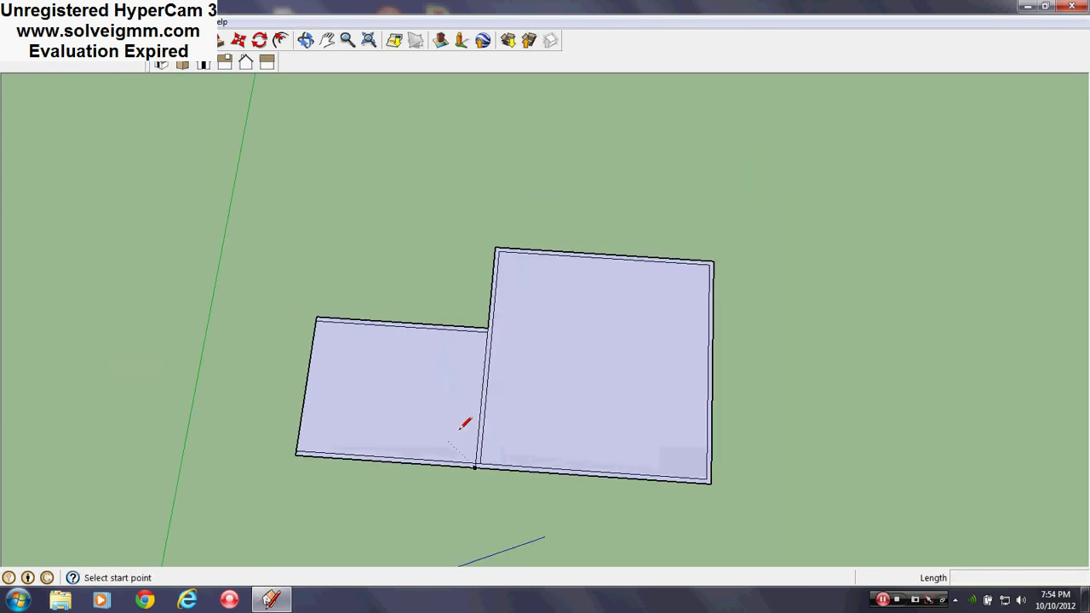
scroll(462, 427, down, 1)
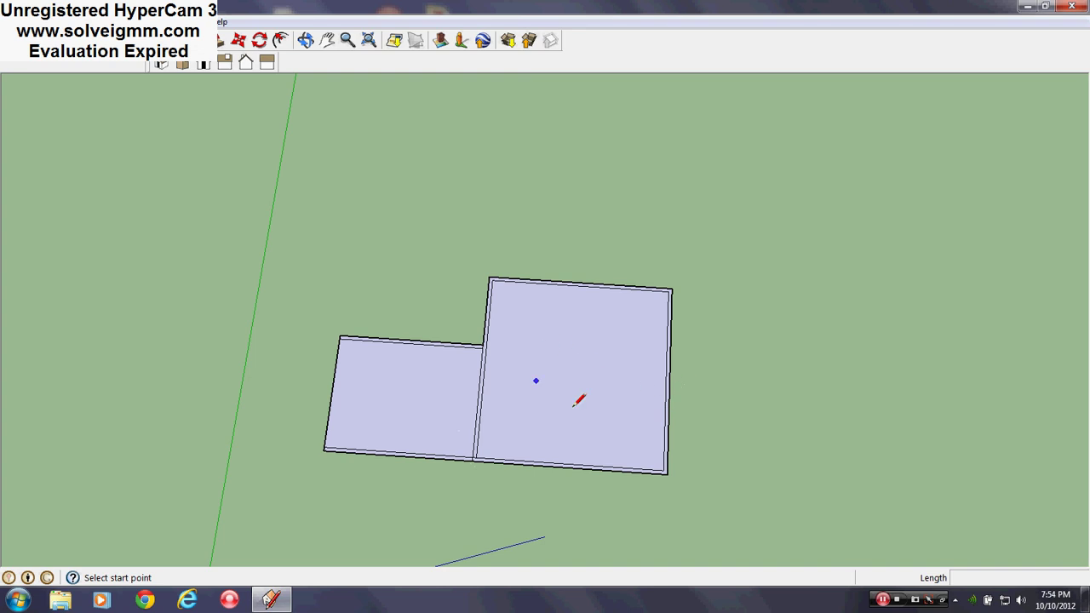
scroll(511, 407, up, 2)
mouse_move(511, 406)
middle_down()
mouse_move(519, 370)
mouse_move(518, 380)
middle_up()
scroll(518, 380, down, 2)
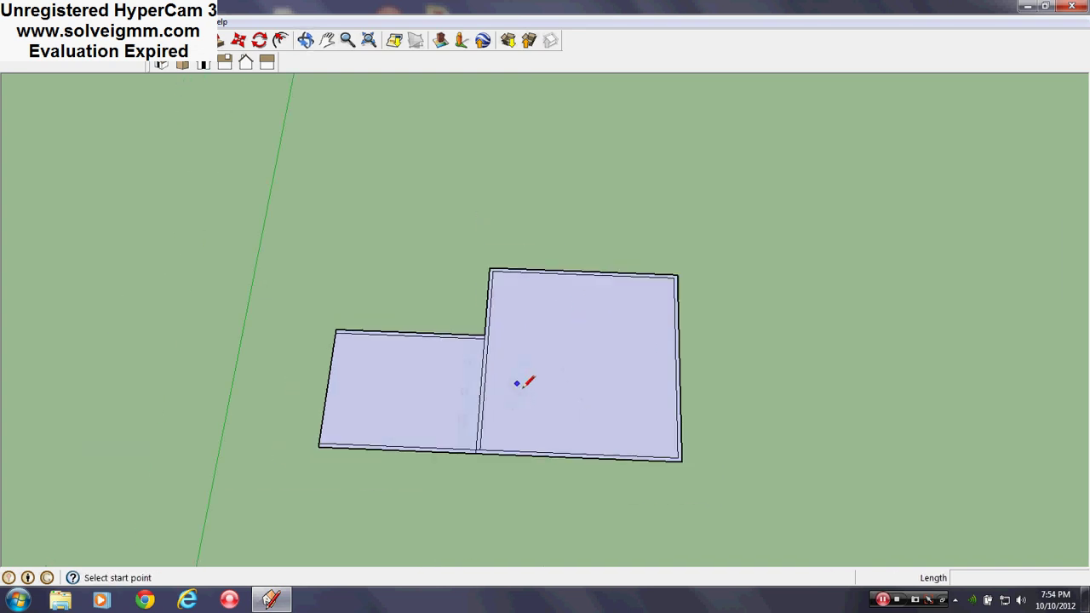
scroll(525, 390, up, 2)
scroll(525, 389, up, 1)
scroll(523, 384, down, 1)
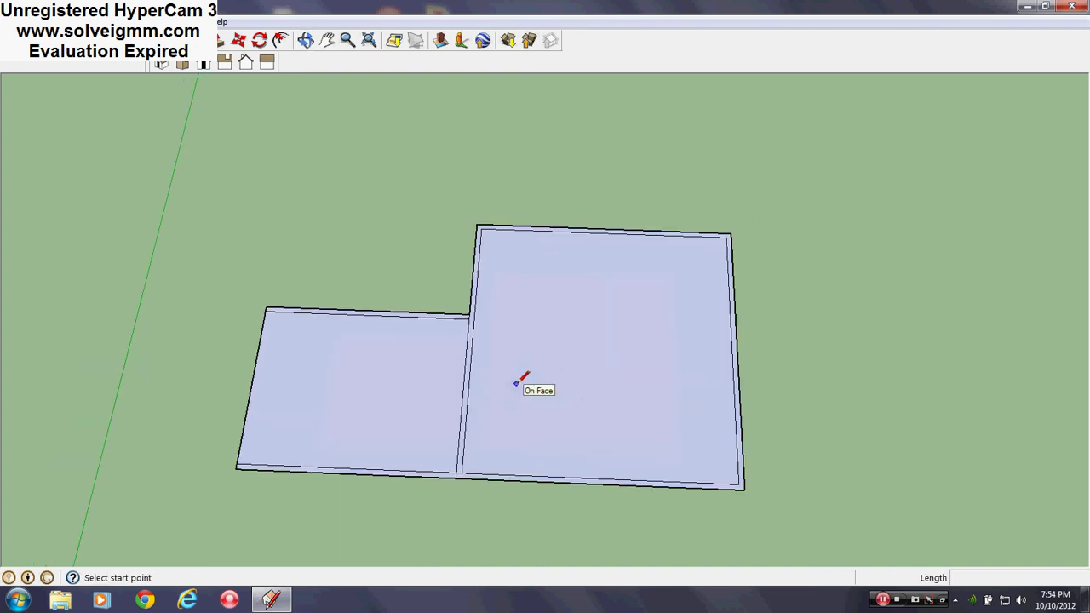
click(456, 472)
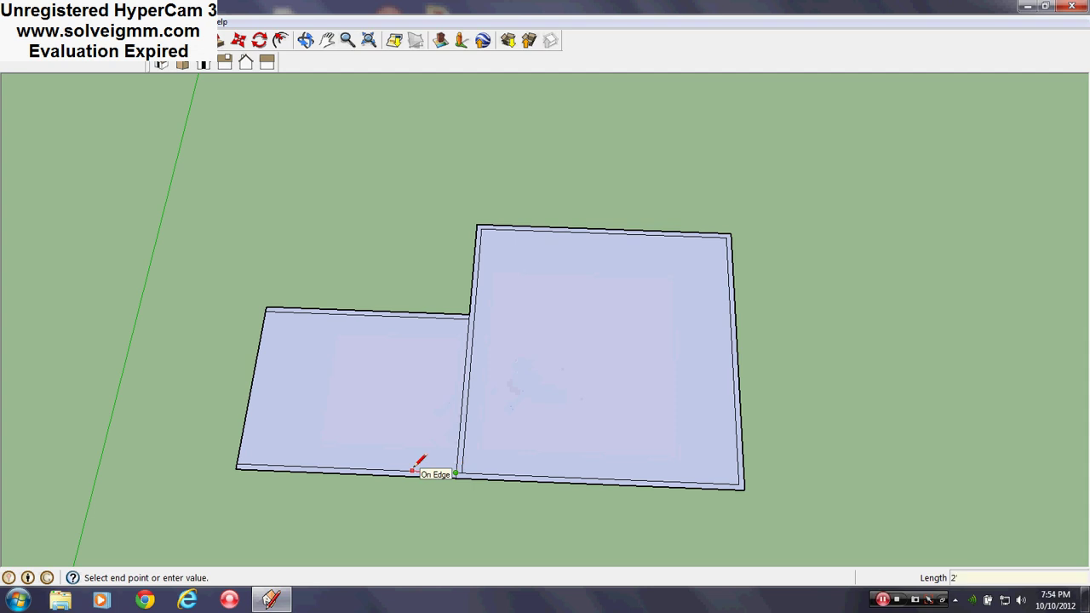
click(414, 470)
click(433, 467)
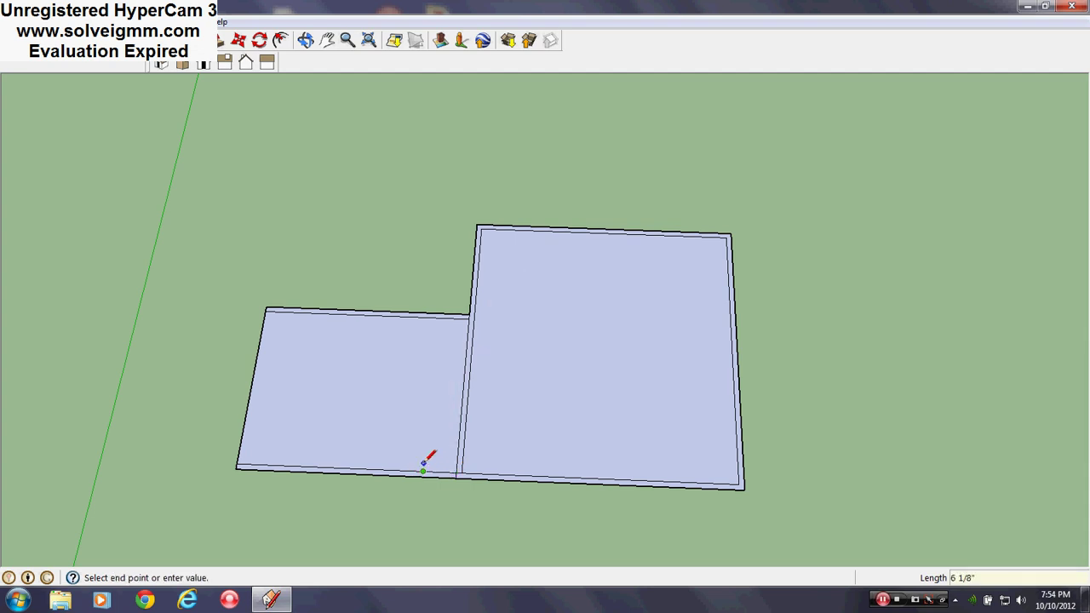
key(Escape)
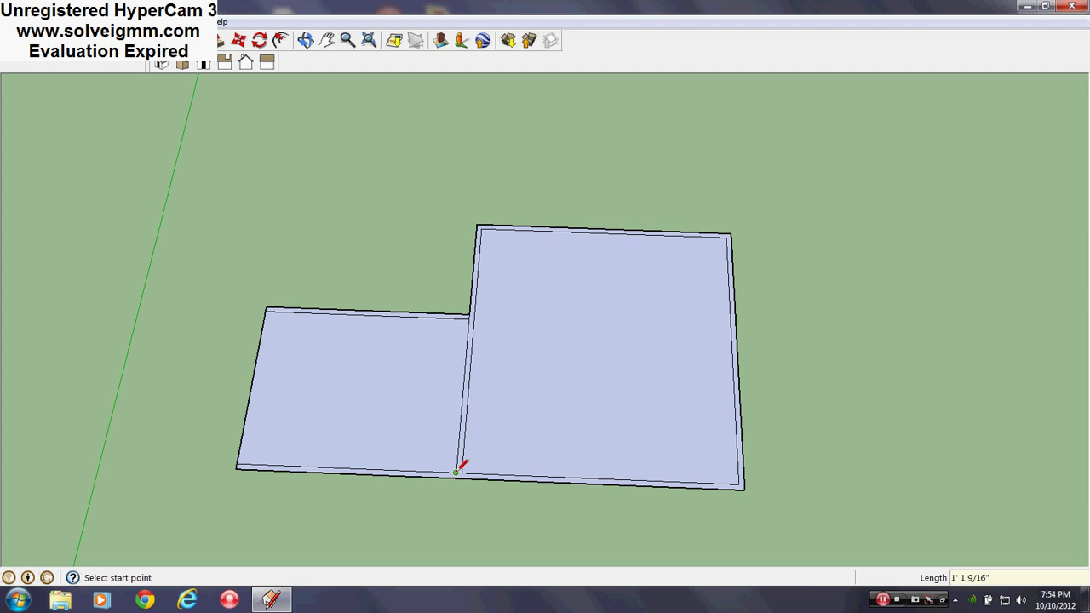
Mark off 2' 4" from the shared wall on the front inner wall line and draw a 10' partition line to the back wall.
click(457, 472)
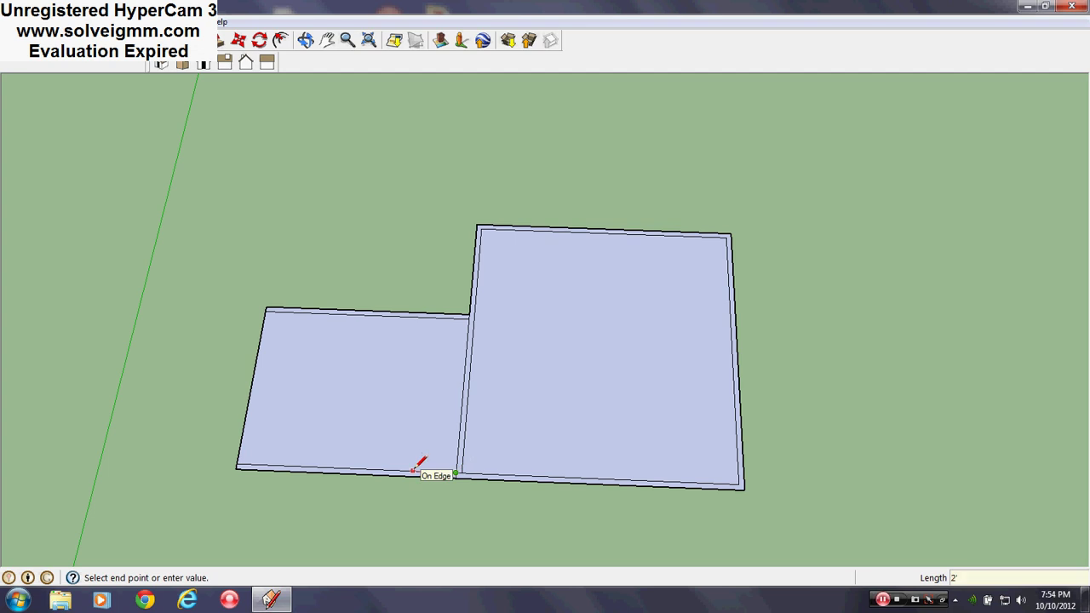
click(413, 469)
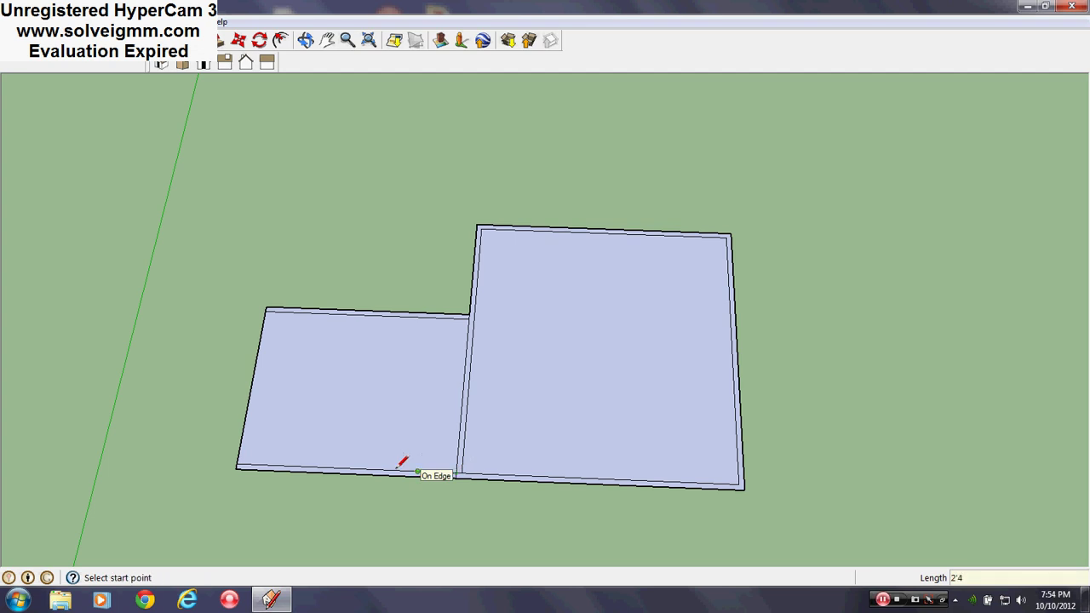
click(417, 471)
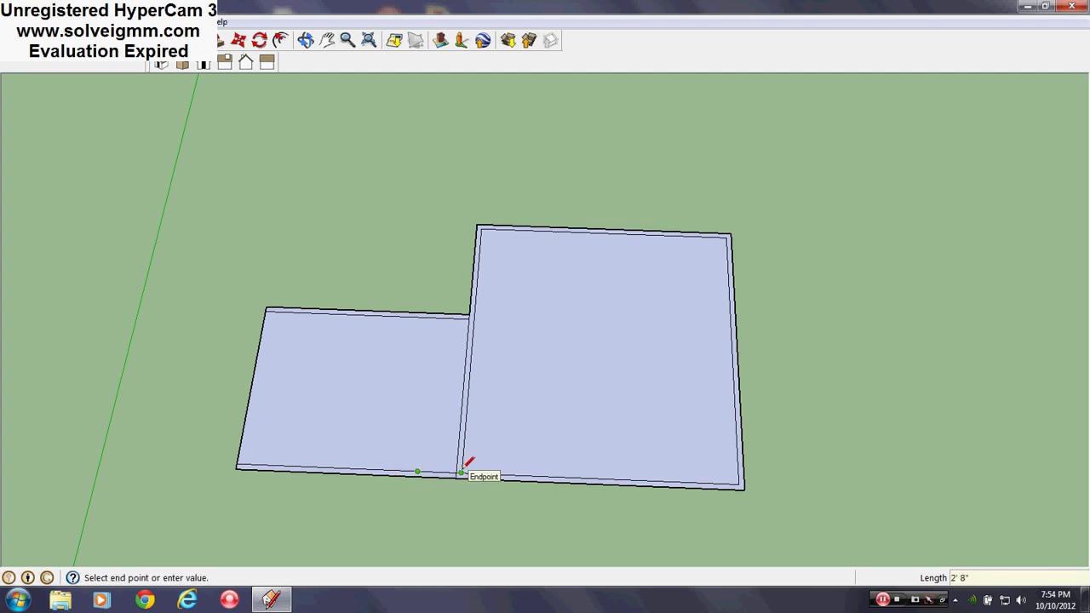
click(433, 317)
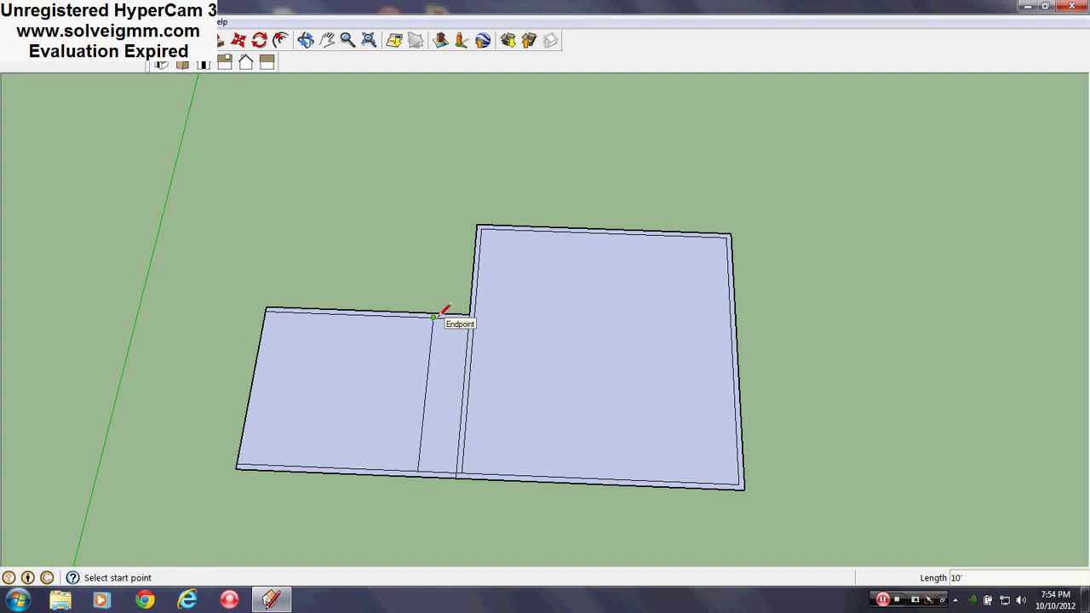
click(436, 316)
click(471, 318)
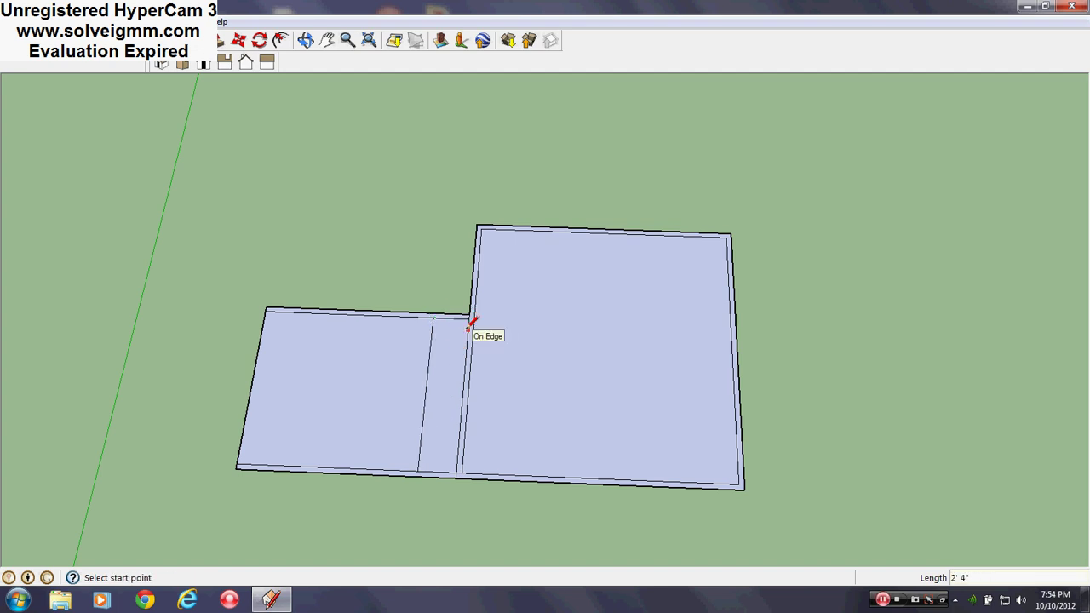
Mark off the partition's 4" thickness toward the large room and draw its parallel 10' line to the back wall.
scroll(444, 438, up, 3)
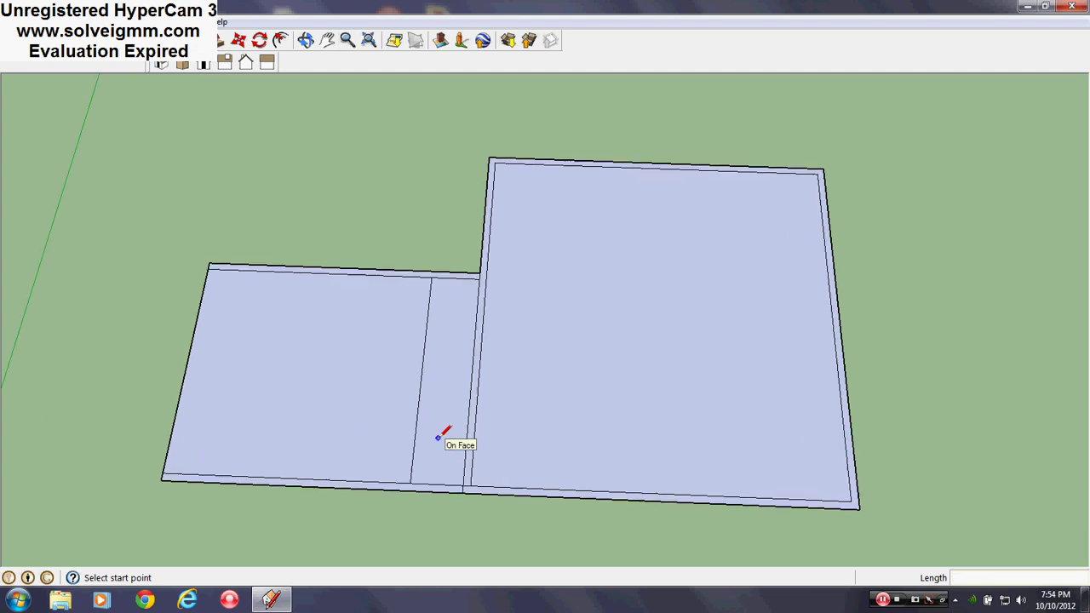
click(407, 489)
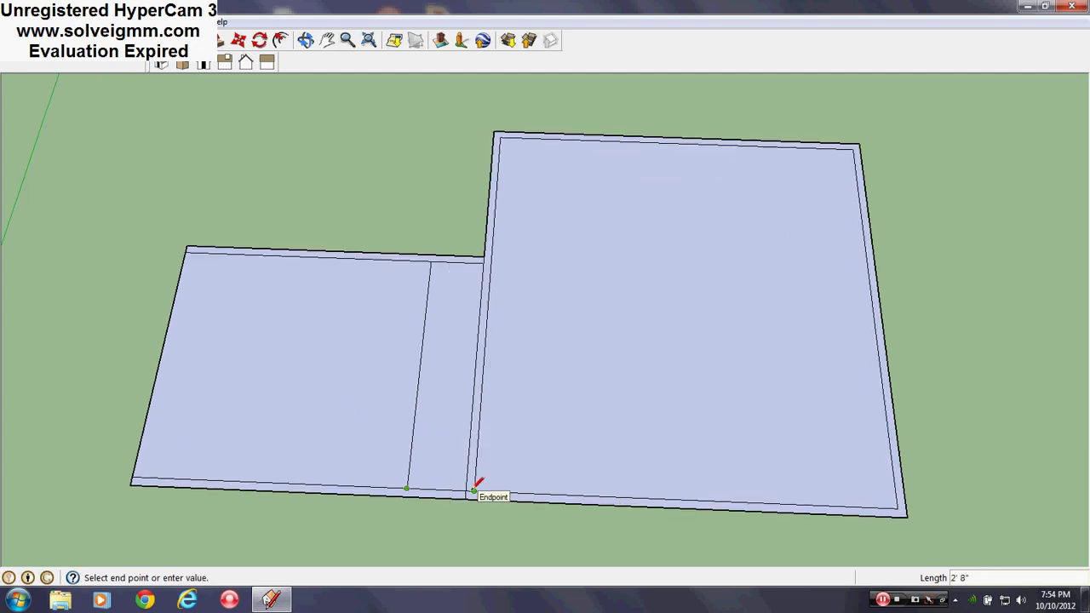
click(473, 490)
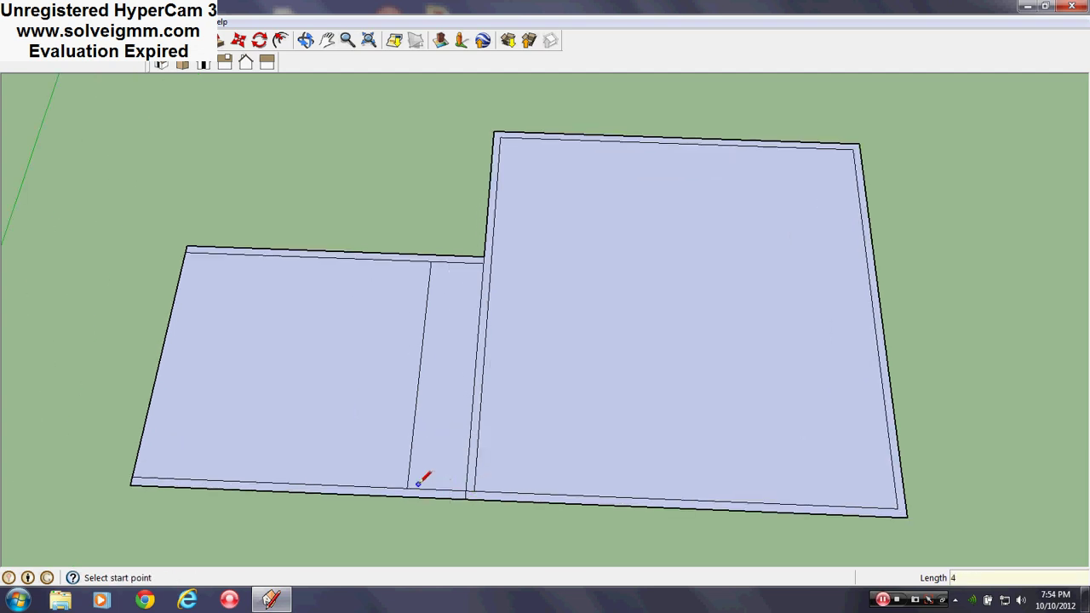
click(415, 489)
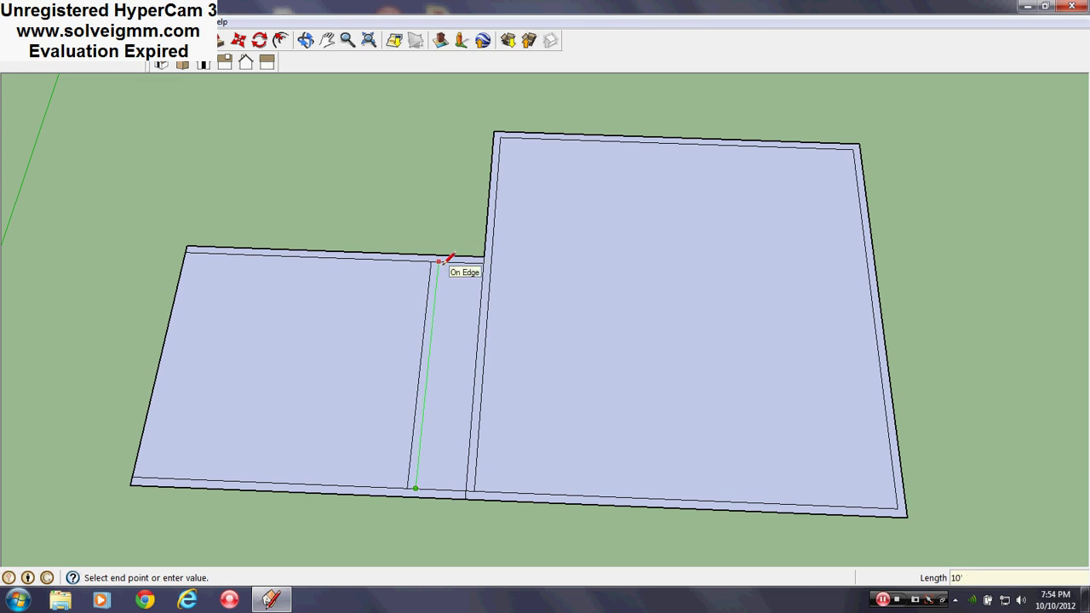
click(439, 261)
Draw the inner line of the smaller room's free end wall, running parallel to its outer edge from the back wall to the front wall.
mouse_move(439, 262)
middle_down()
mouse_move(584, 401)
mouse_move(511, 414)
mouse_move(522, 496)
mouse_move(534, 469)
middle_up()
scroll(531, 375, down, 2)
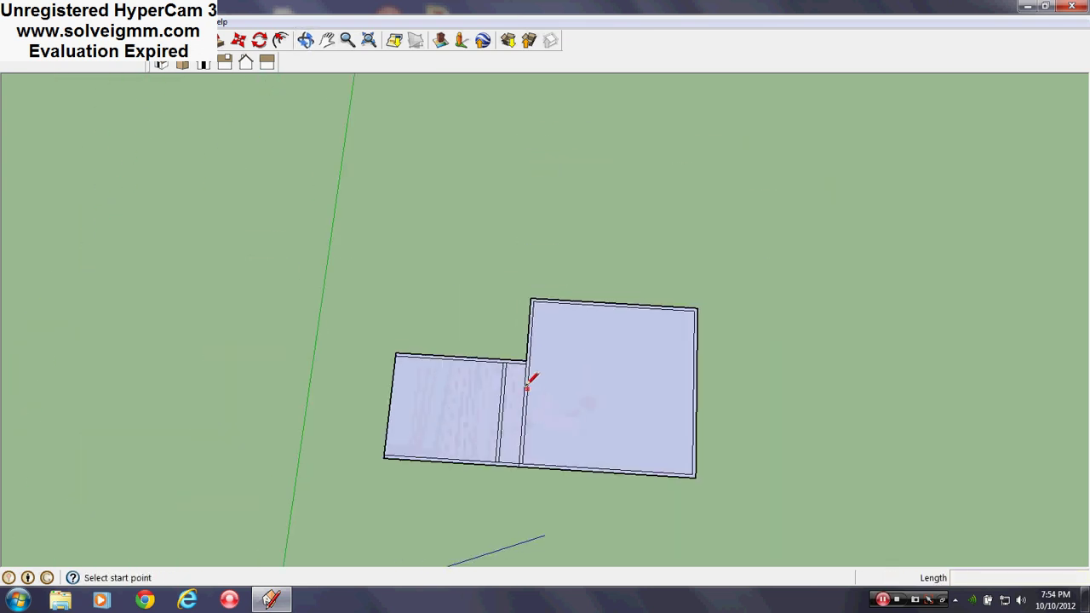
scroll(533, 377, up, 4)
mouse_move(505, 393)
middle_down()
mouse_move(494, 409)
mouse_move(535, 372)
middle_up()
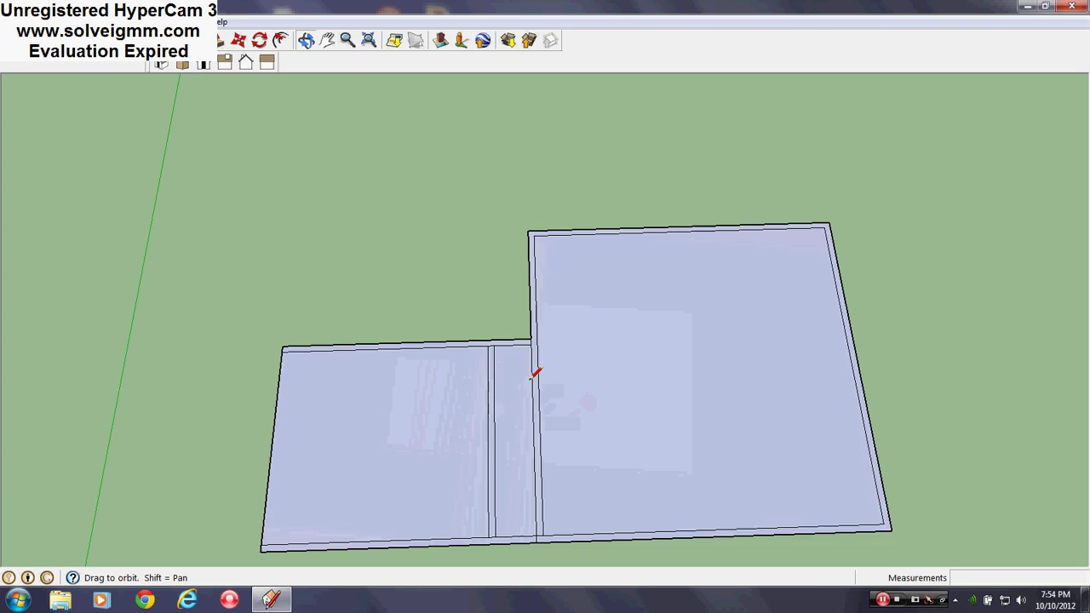
scroll(508, 433, down, 2)
scroll(394, 368, up, 3)
click(349, 284)
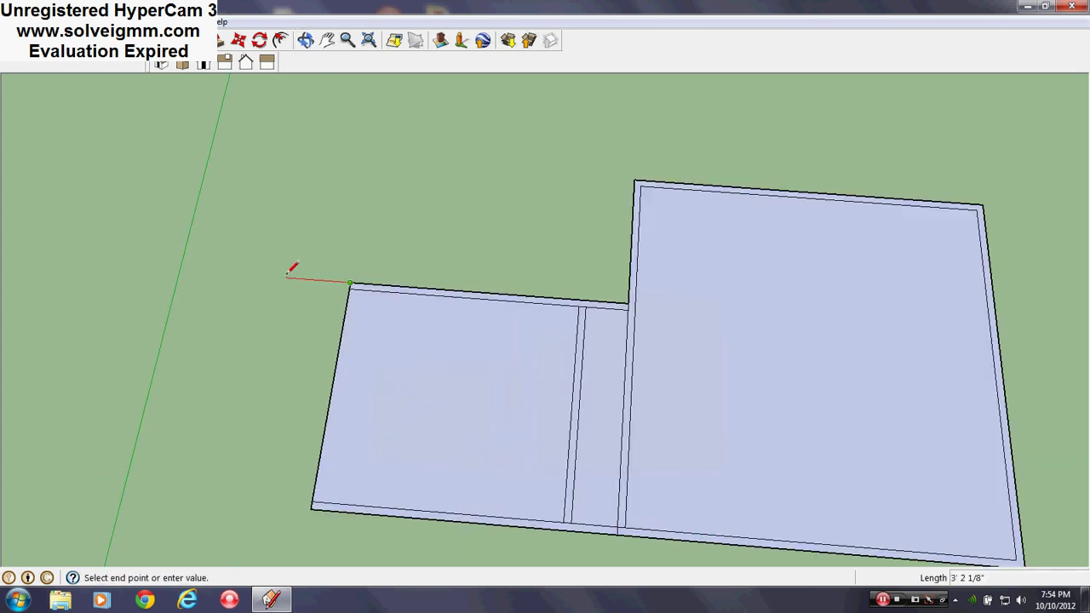
click(307, 507)
scroll(349, 426, down, 3)
scroll(361, 431, up, 3)
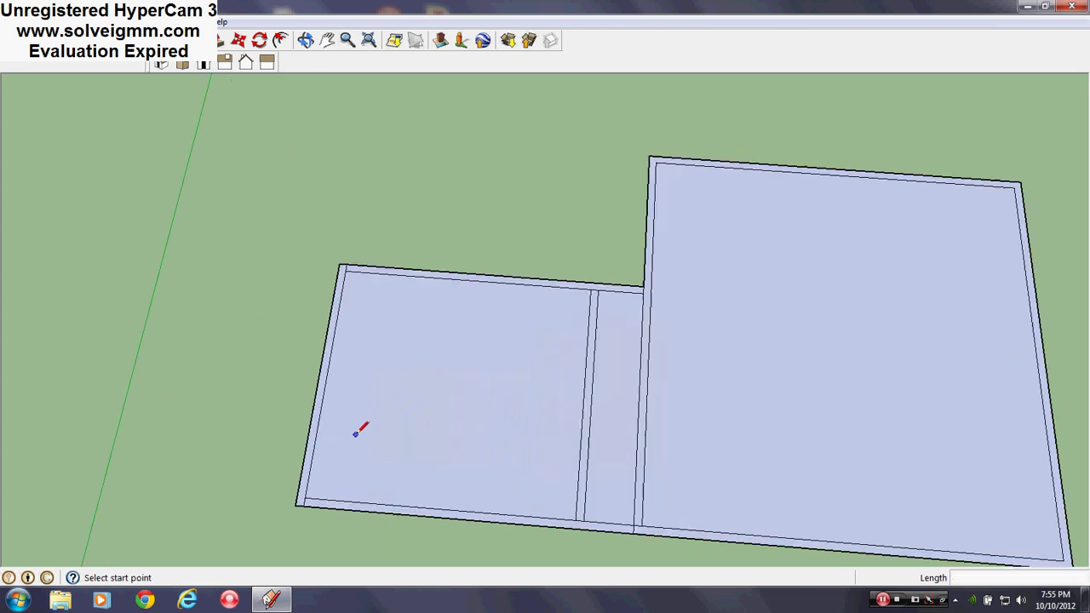
Try to mark off a distance along the partition's inner line, starting from its front end.
scroll(389, 428, down, 5)
scroll(460, 439, up, 4)
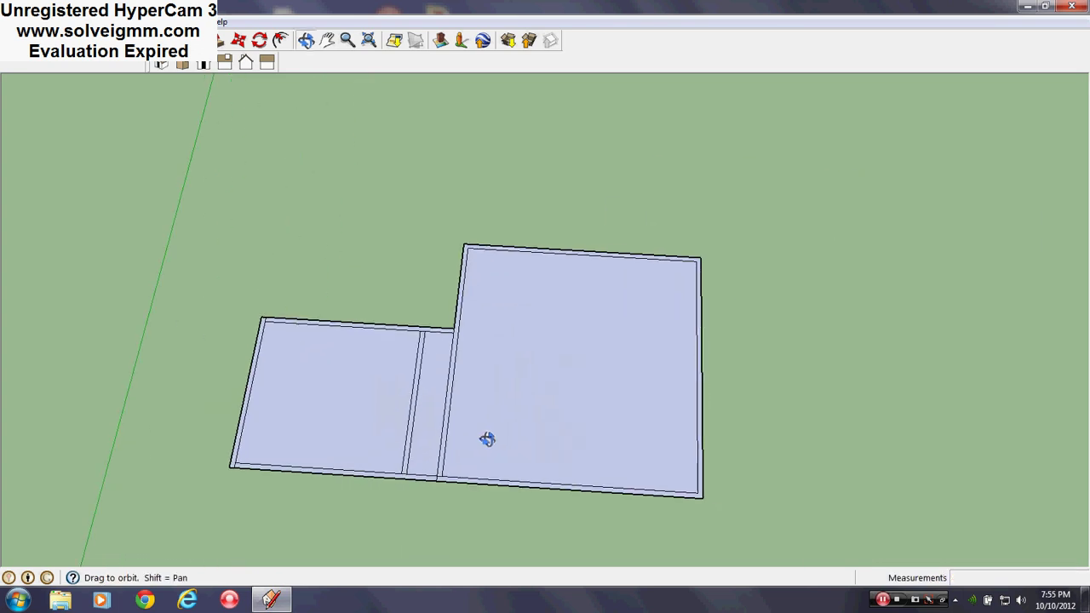
scroll(481, 441, down, 4)
scroll(413, 429, up, 2)
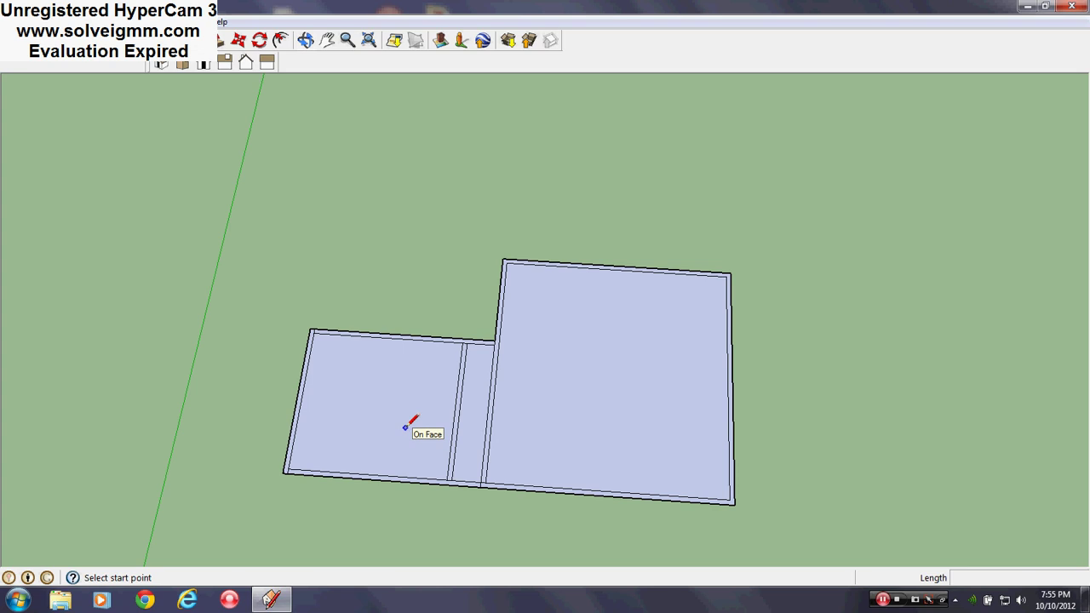
scroll(434, 421, up, 3)
click(444, 516)
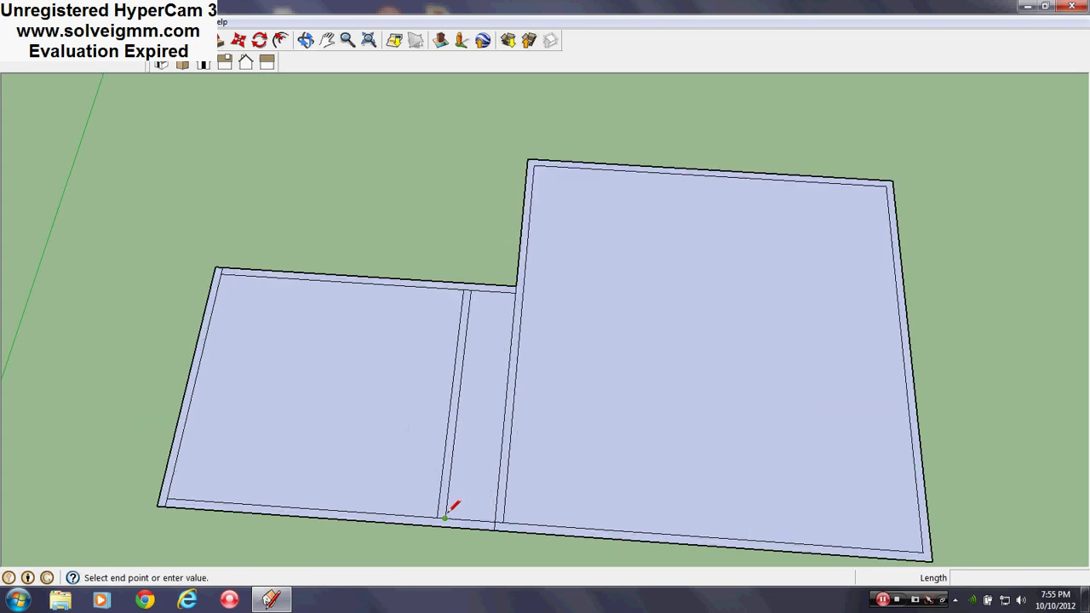
click(455, 423)
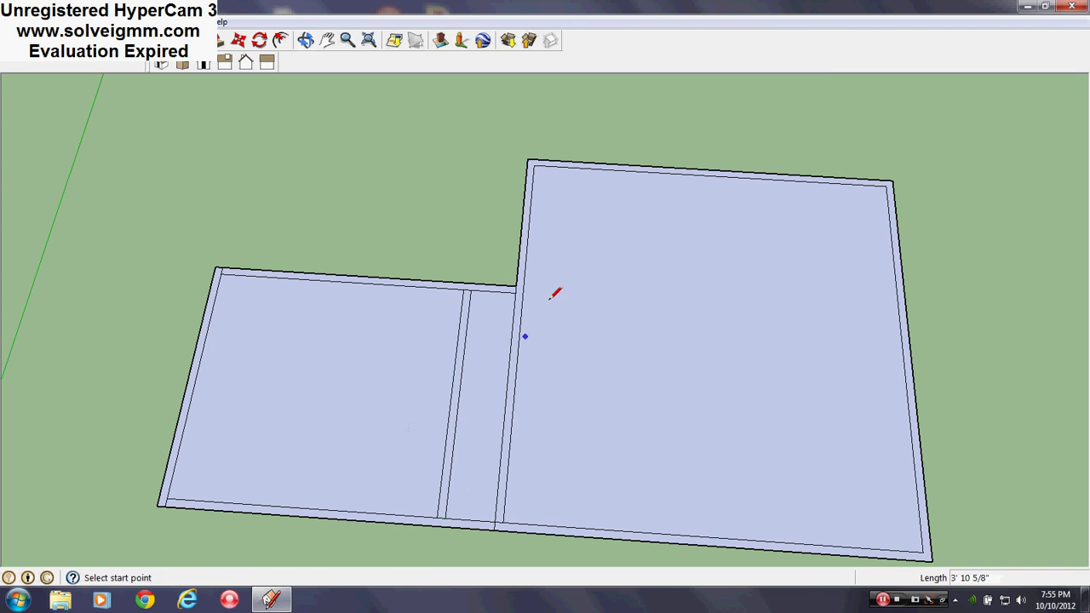
Mark off 6' along the shared wall from the front inner wall line and draw a line across the narrow space to the partition.
click(494, 520)
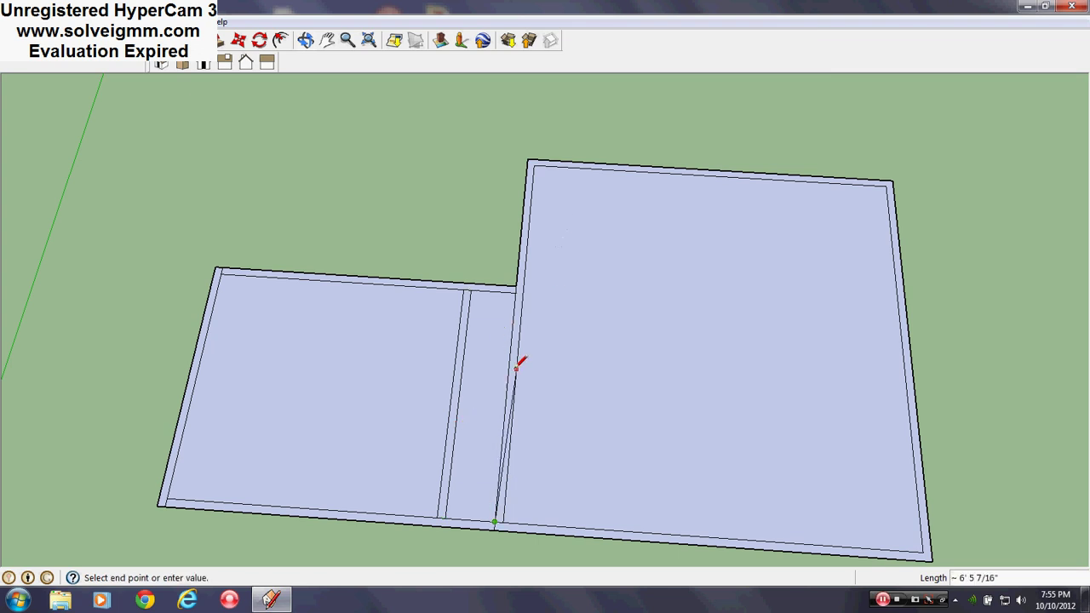
text(6)
key(Return)
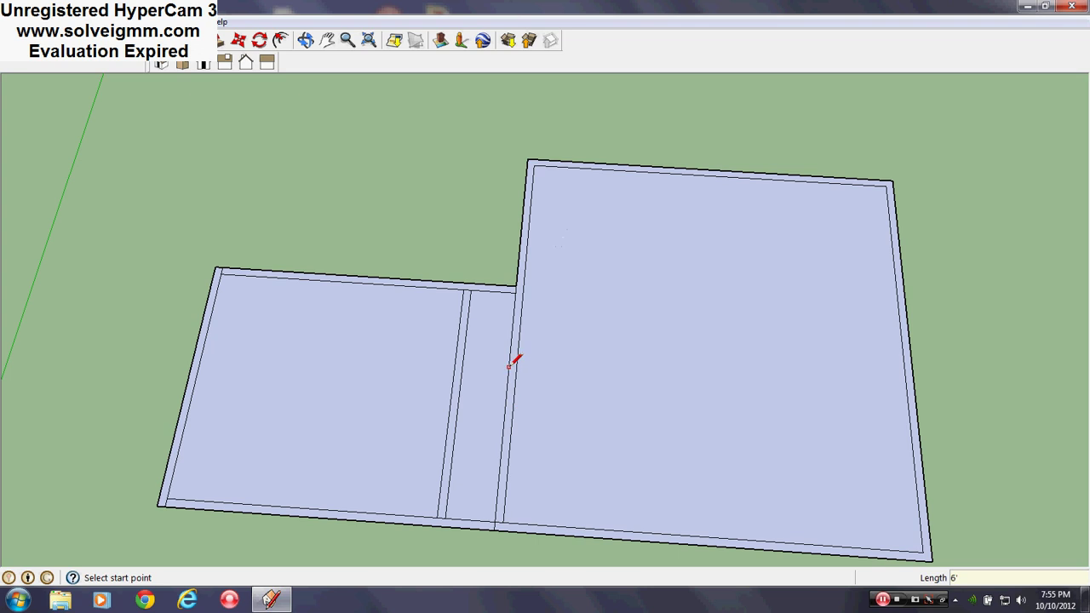
click(508, 378)
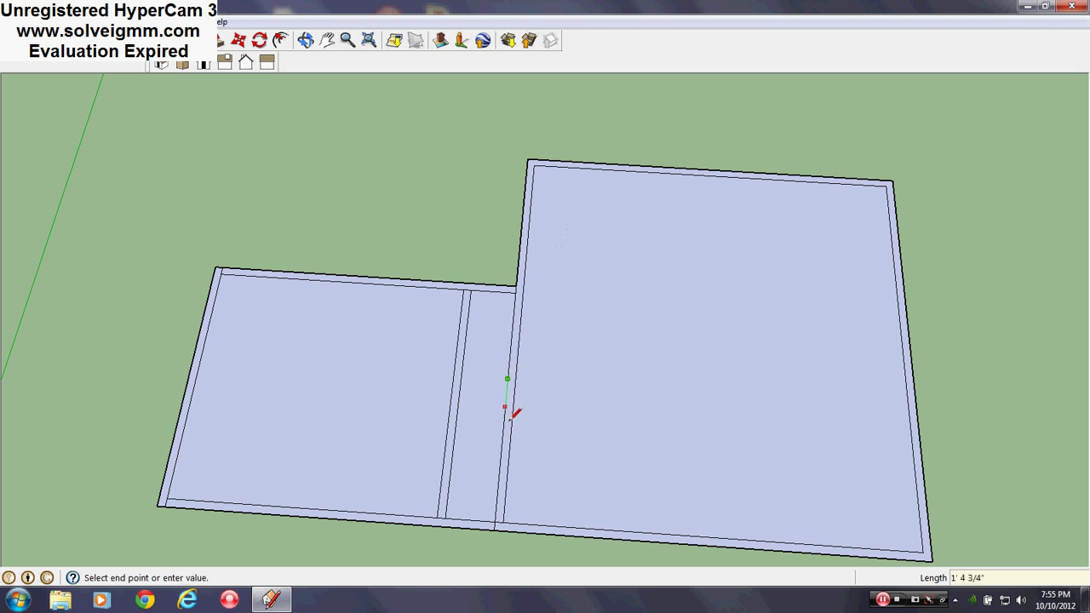
click(461, 378)
mouse_move(471, 375)
middle_down()
mouse_move(518, 406)
mouse_move(509, 337)
middle_up()
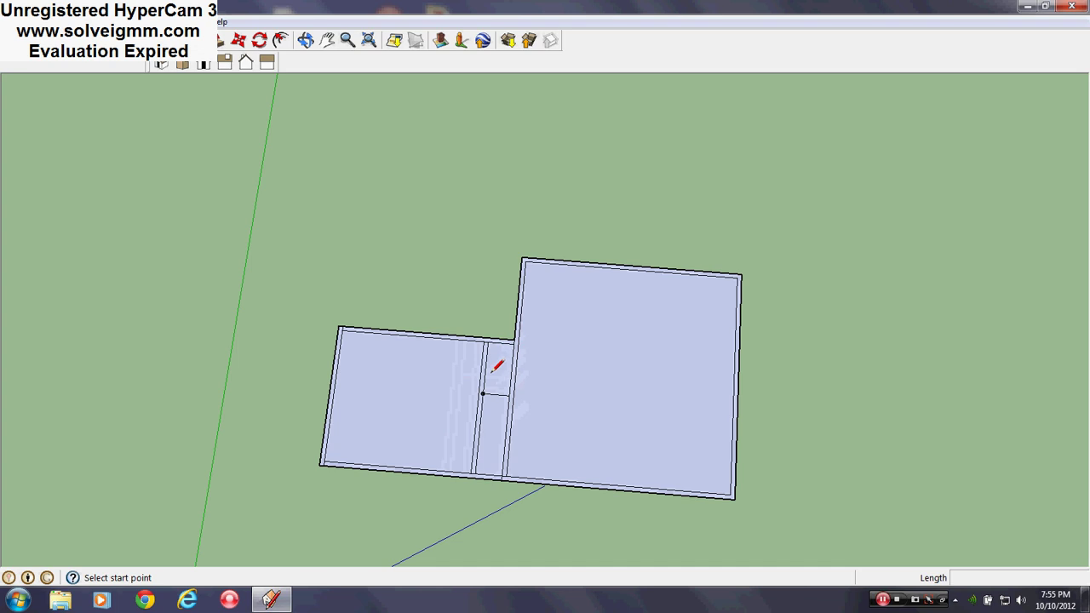
Mark off the cross wall's thickness toward the back wall and draw its parallel 2' line to the partition.
scroll(502, 366, up, 3)
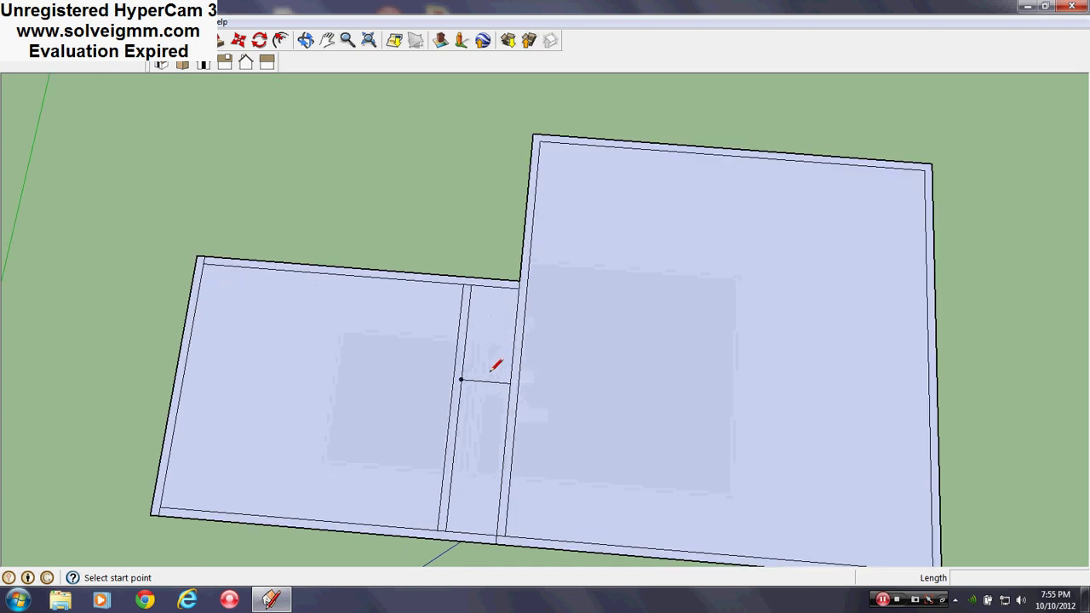
scroll(499, 369, up, 2)
click(515, 386)
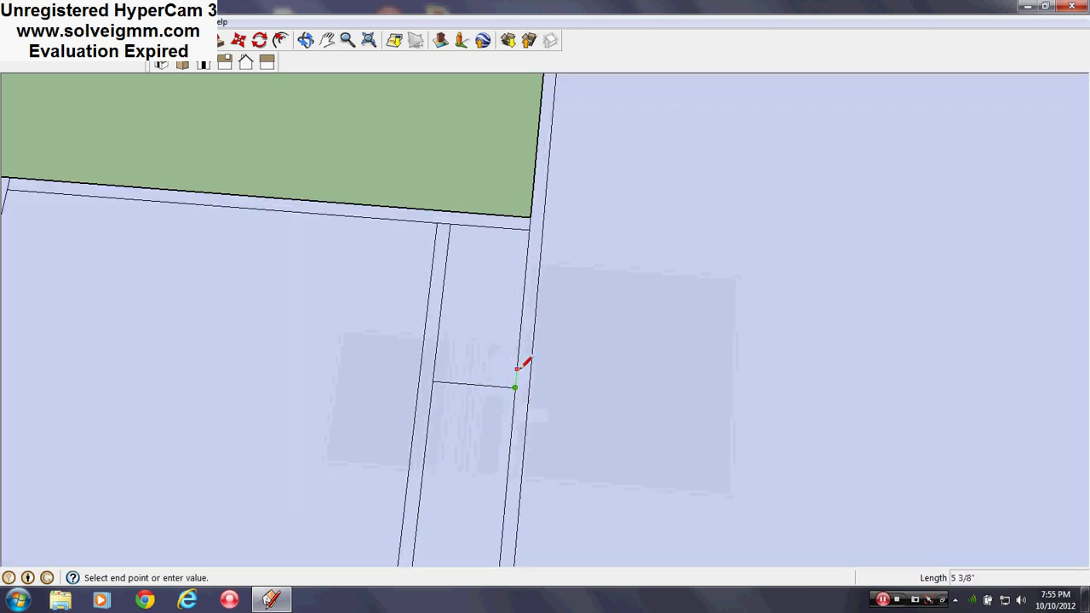
click(518, 368)
click(517, 372)
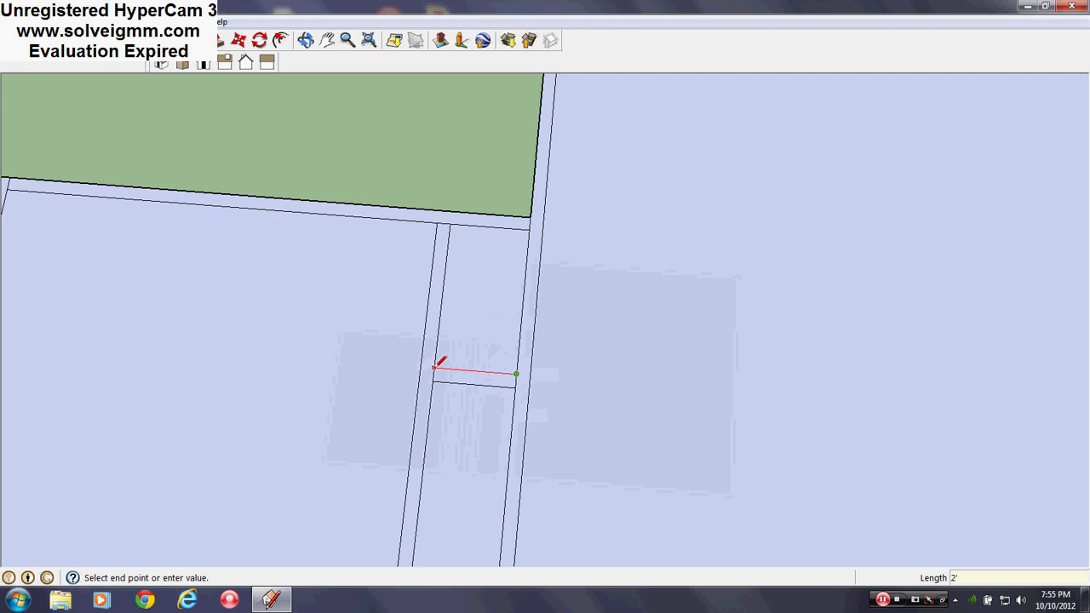
click(434, 370)
Erase the leftover line segments where the cross wall, partition and shared wall meet each other and the front and back walls.
key(e)
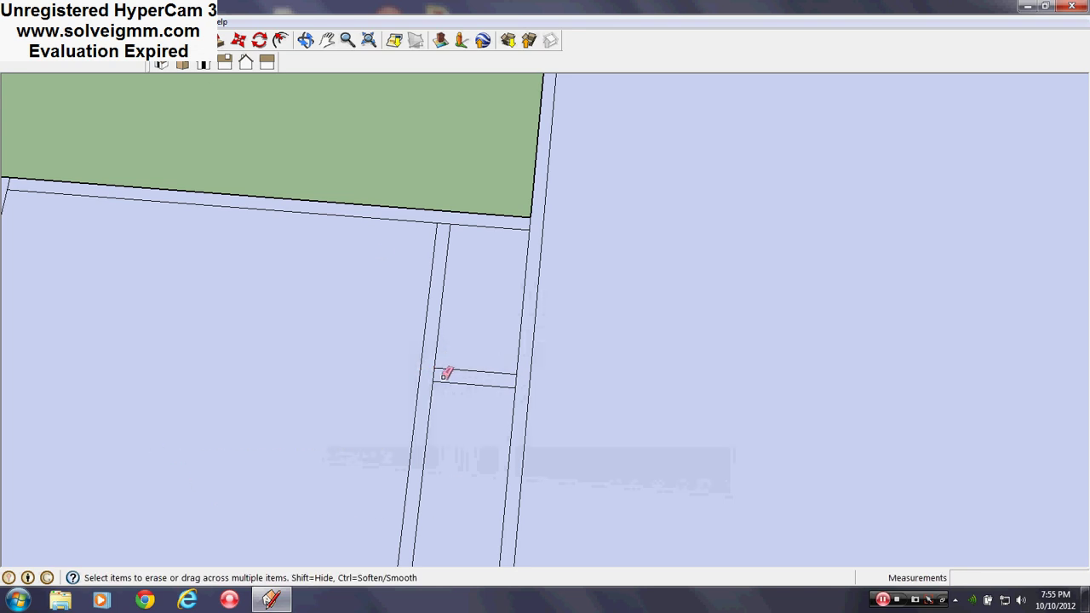
scroll(494, 290, down, 5)
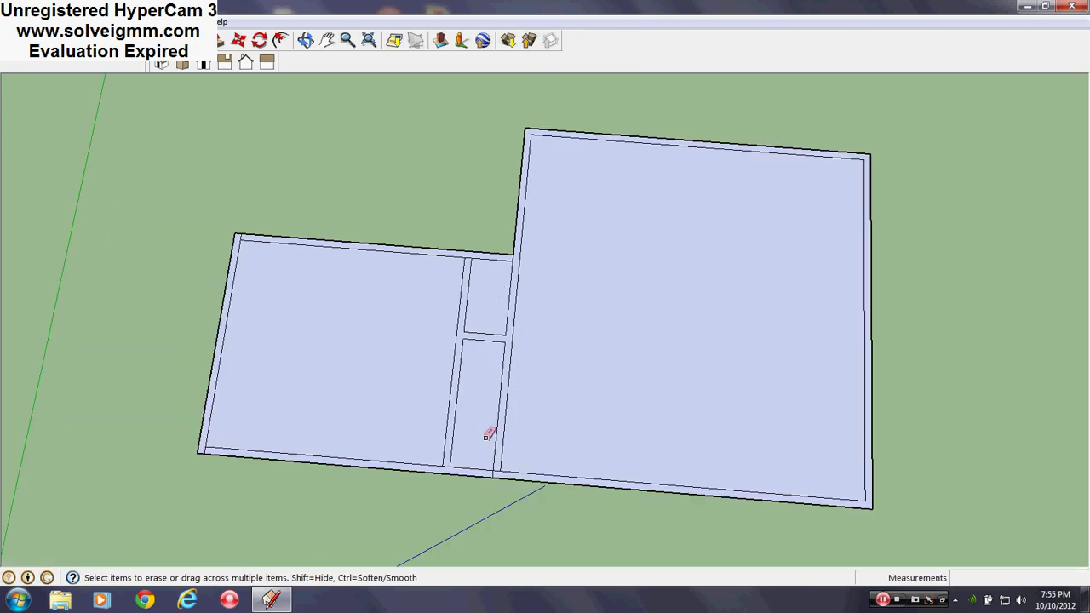
scroll(498, 430, up, 1)
scroll(507, 353, down, 1)
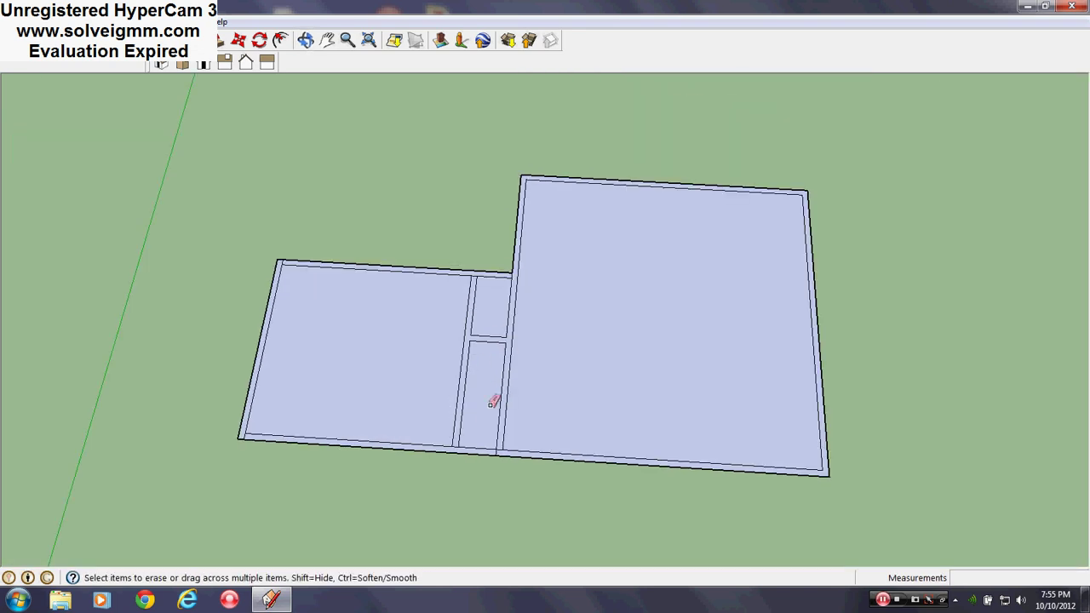
scroll(492, 413, up, 3)
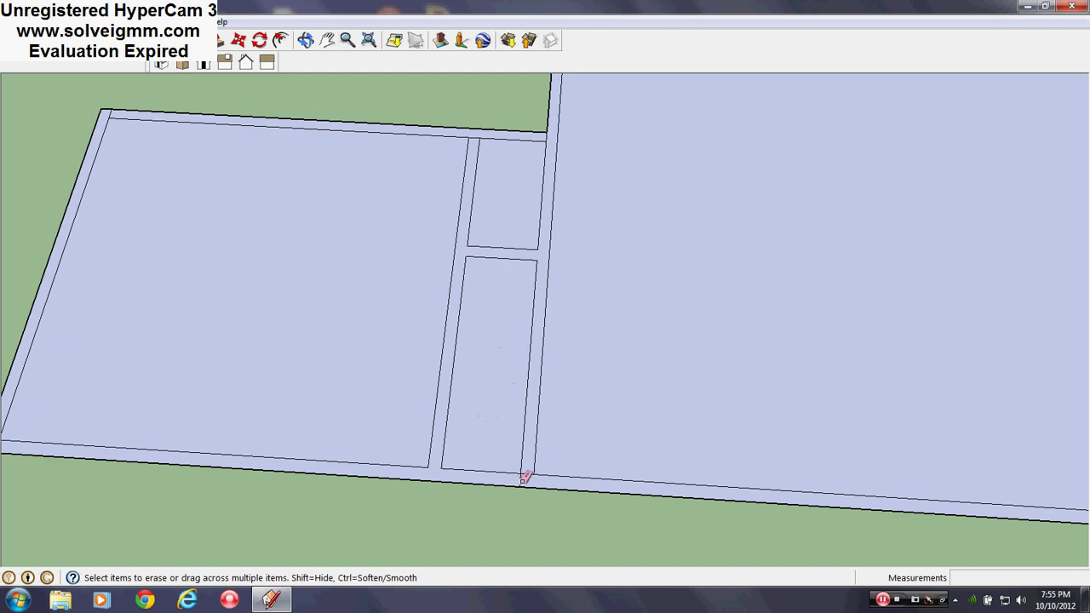
scroll(523, 477, down, 2)
scroll(525, 282, down, 2)
scroll(545, 281, up, 5)
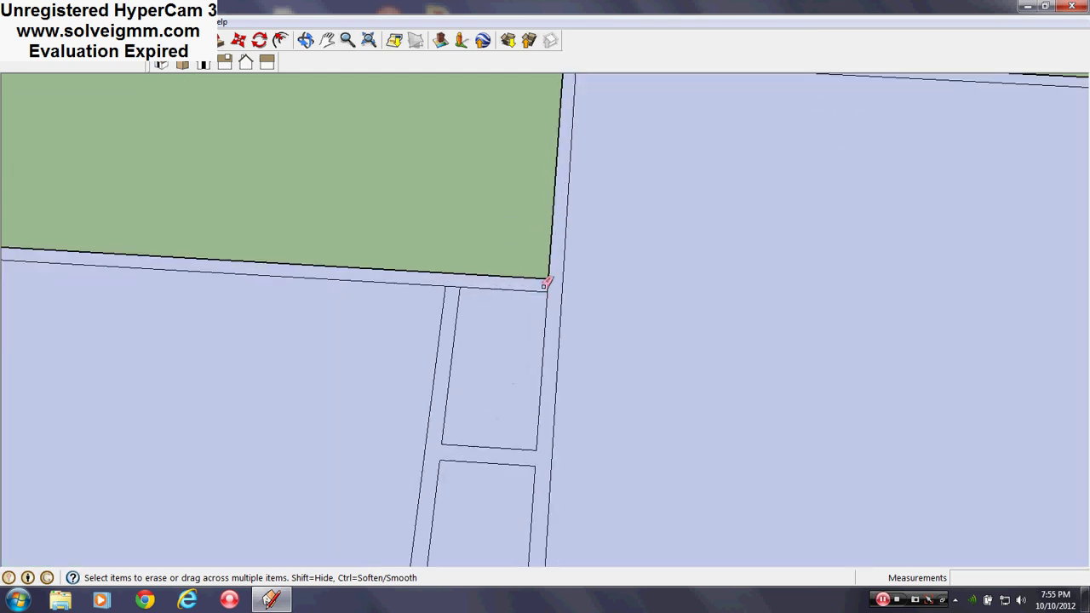
scroll(452, 290, down, 5)
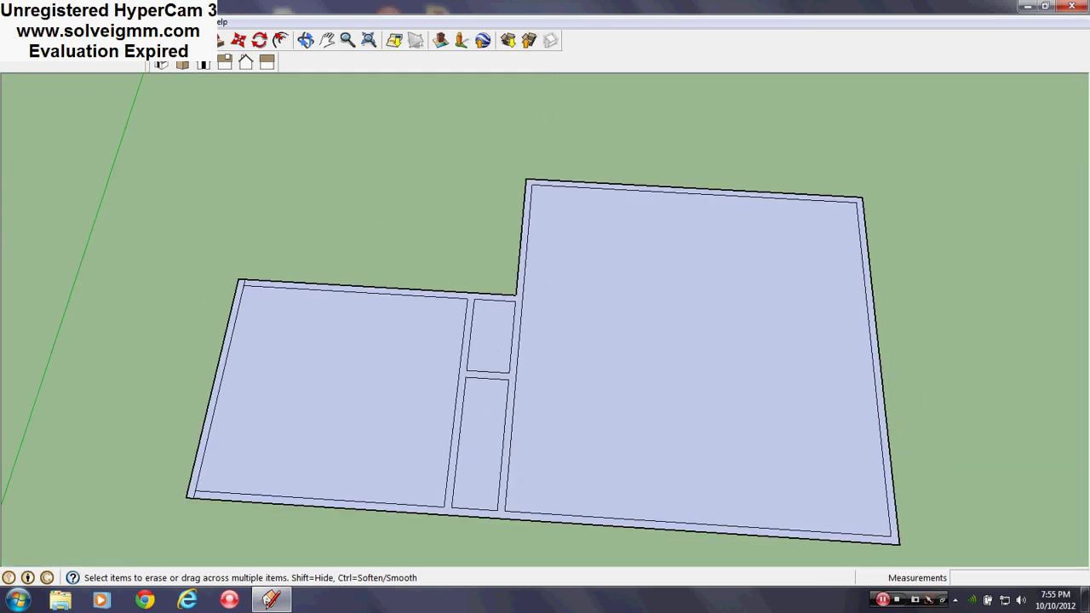
Draw an outline around the back compartment from the cross wall's front line, reaching into the large room and about 1' beyond the back wall.
key(l)
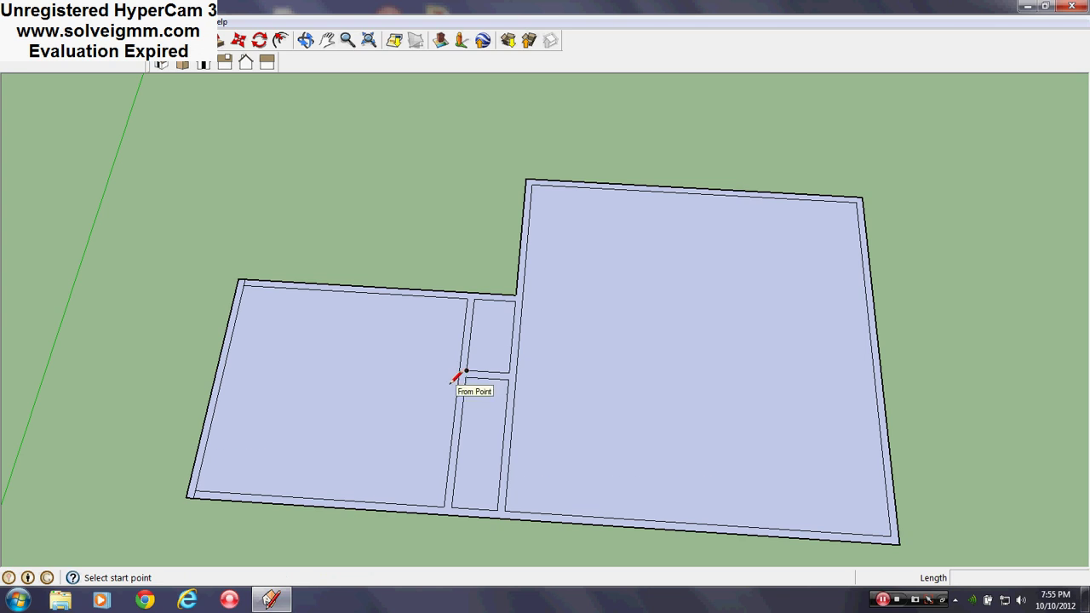
scroll(528, 332, up, 3)
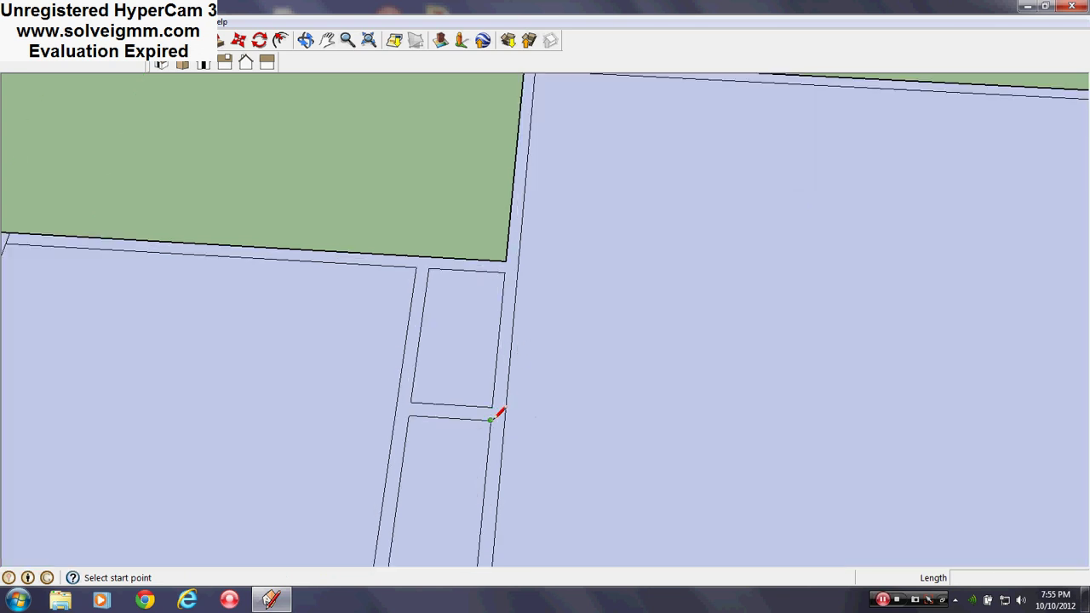
click(490, 421)
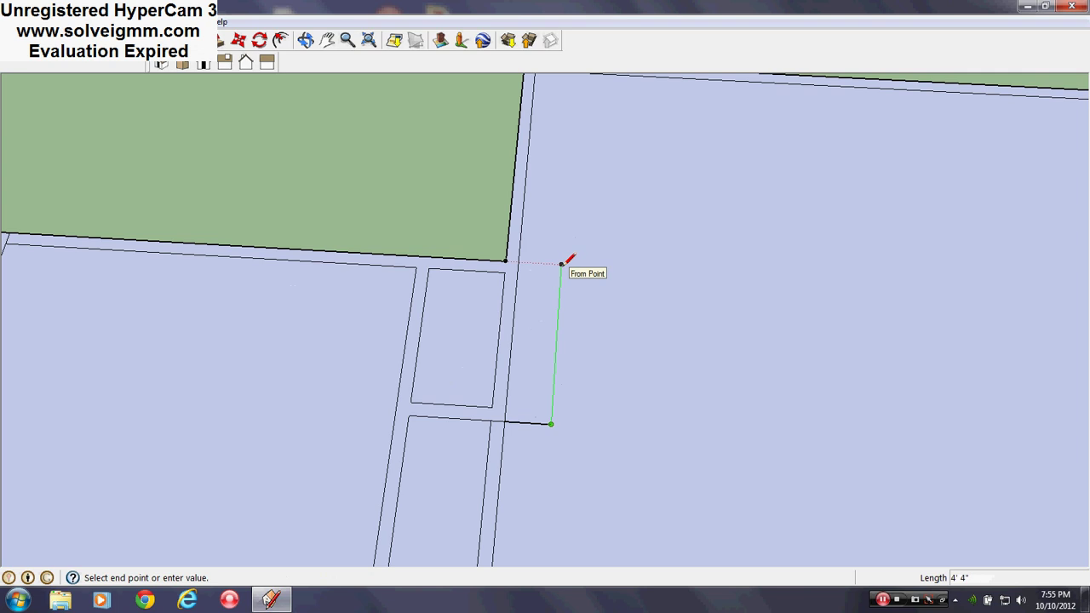
click(561, 264)
middle_drag(564, 243, 562, 327)
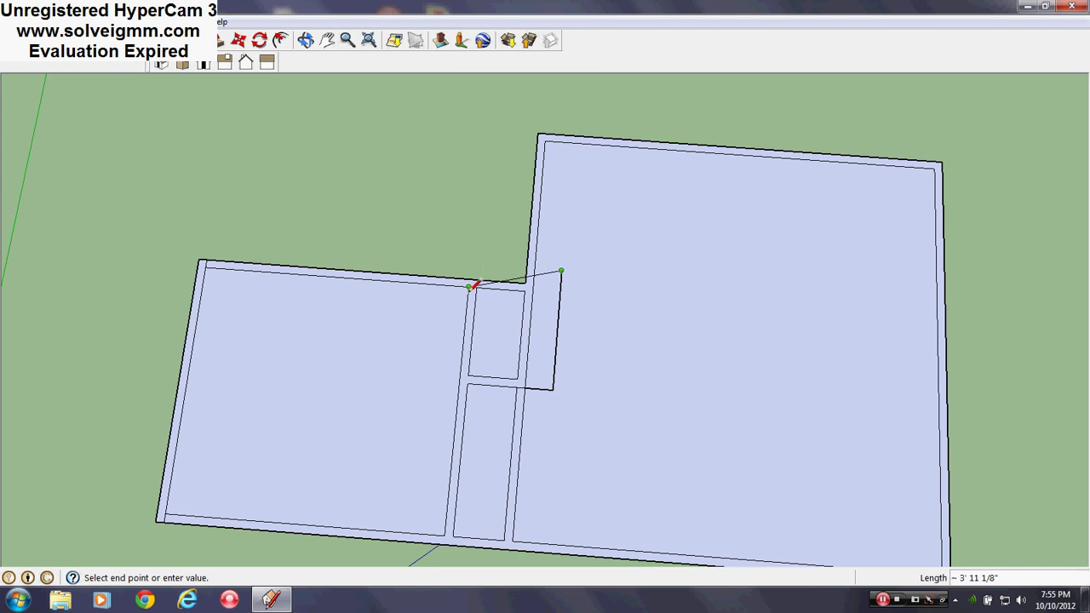
click(471, 264)
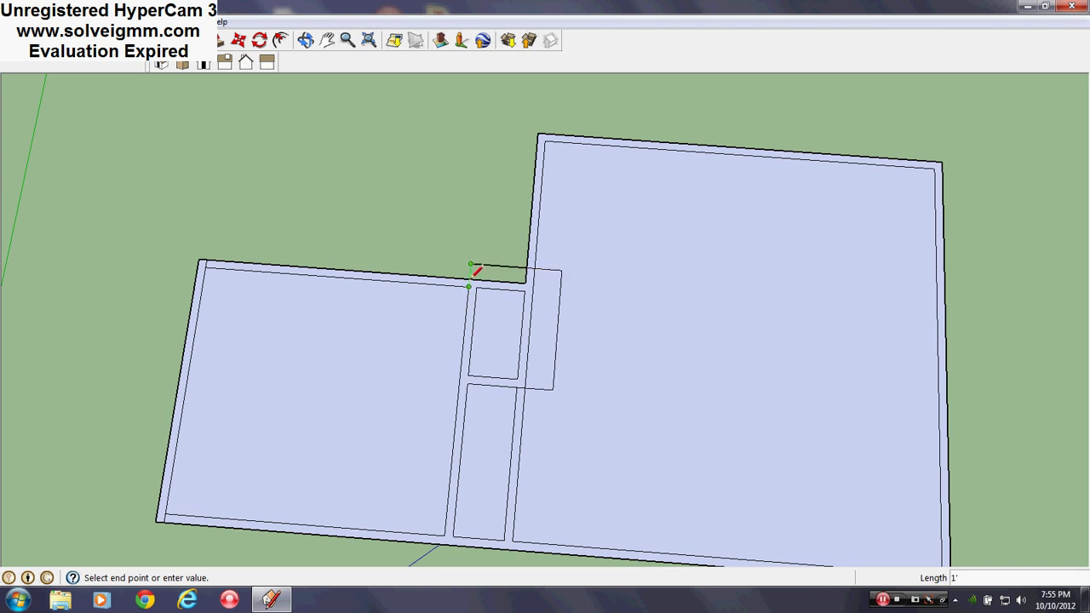
click(471, 277)
Erase the outline inside the large room and the old wall lines around and inside the back compartment.
key(e)
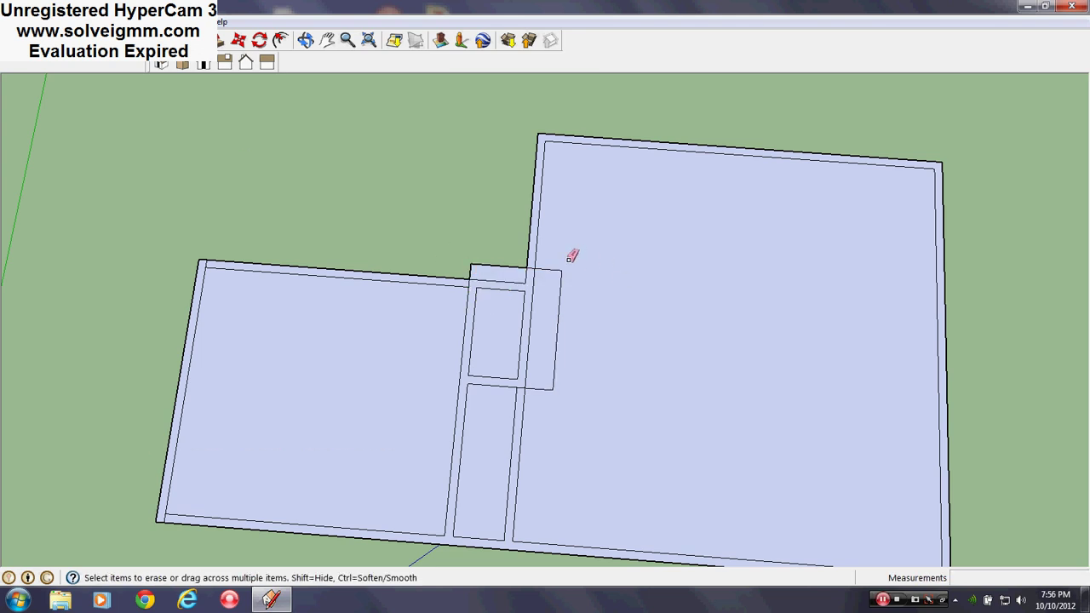
drag(571, 249, 559, 352)
click(550, 389)
scroll(532, 277, up, 3)
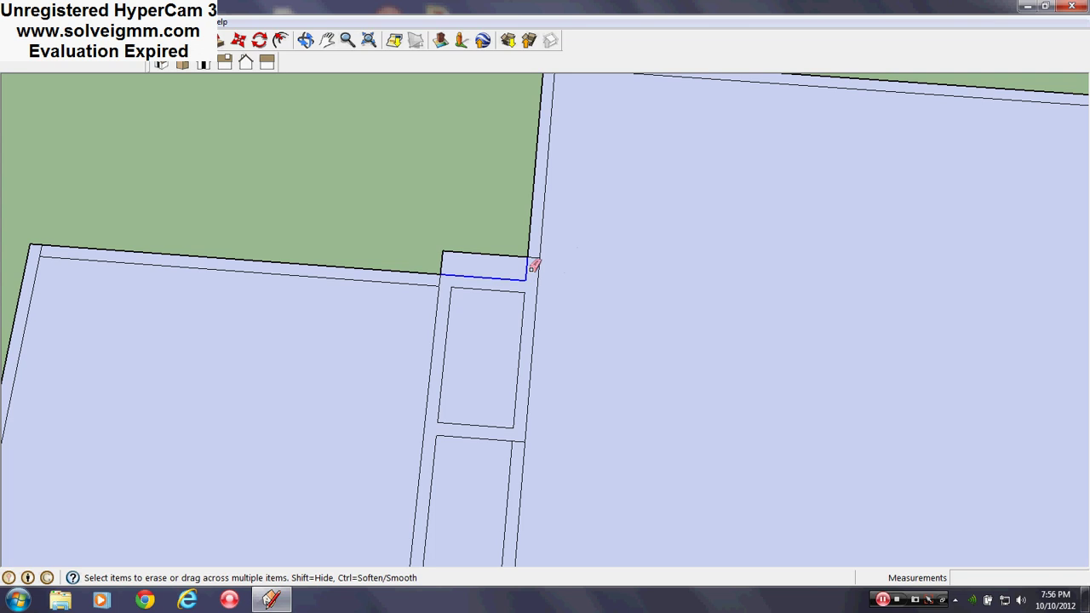
drag(458, 284, 454, 285)
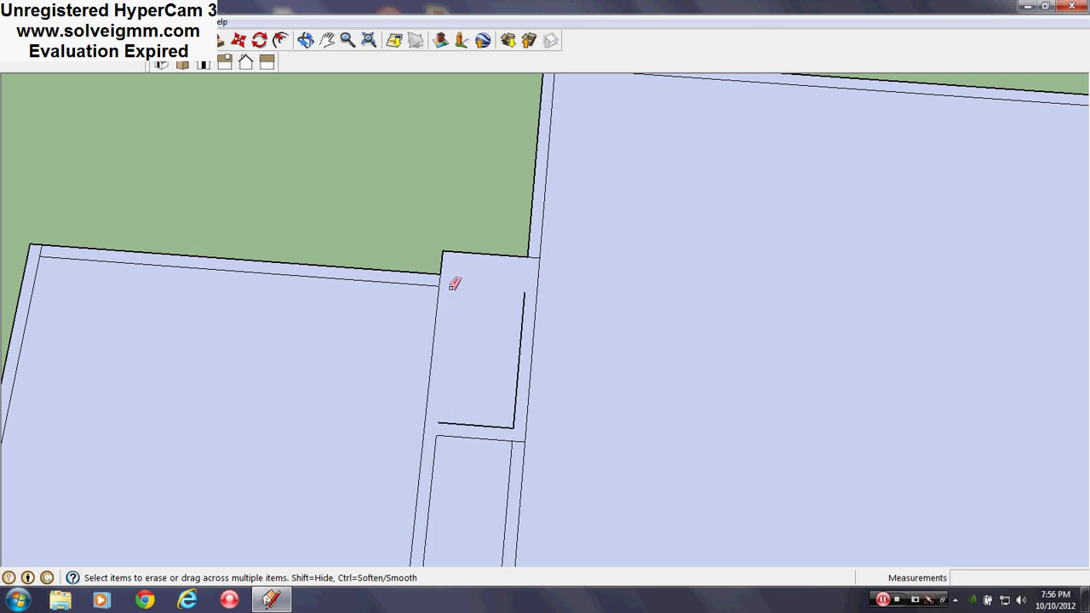
drag(508, 418, 516, 416)
Erase the leftover line stub between the cross wall's front line and the shared wall.
scroll(487, 381, down, 3)
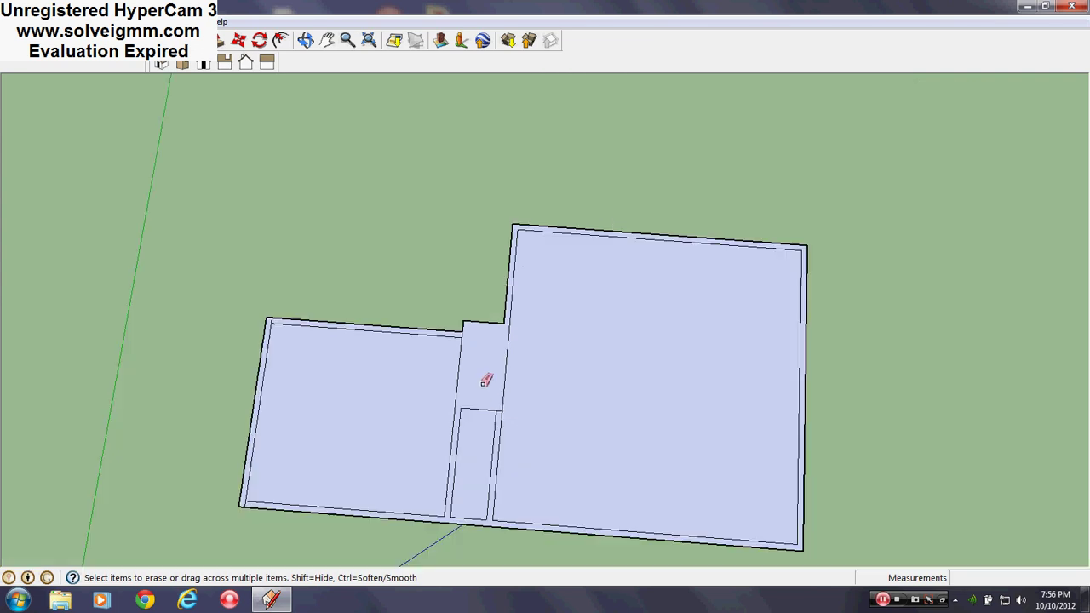
scroll(511, 364, up, 3)
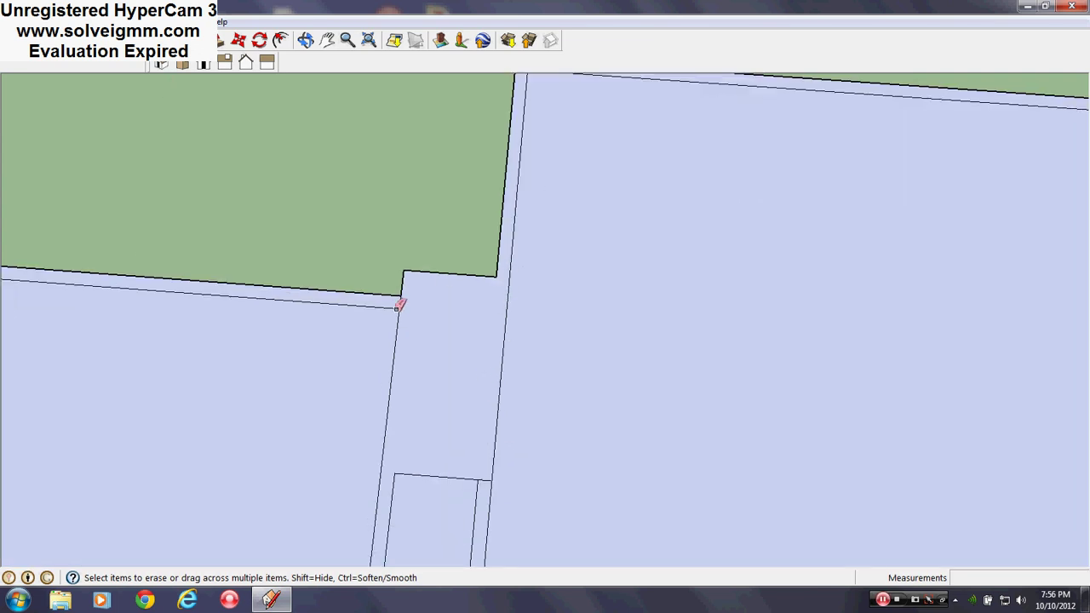
click(486, 480)
scroll(482, 468, down, 5)
mouse_move(470, 434)
middle_down()
mouse_move(499, 491)
mouse_move(518, 440)
mouse_move(487, 458)
mouse_move(483, 430)
middle_up()
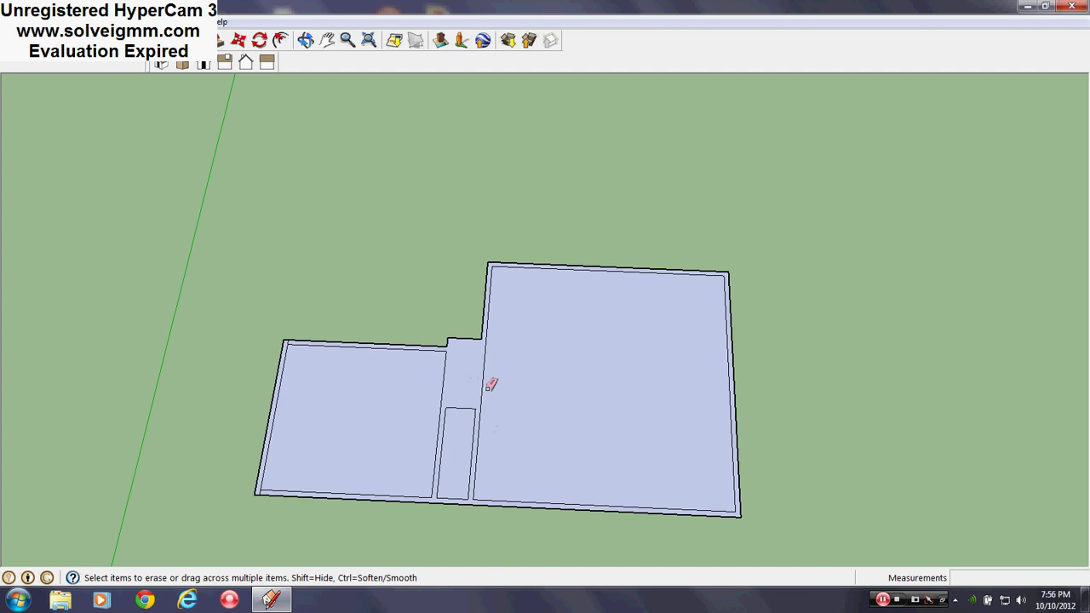
Erase the short leftover line across the back wall at the smaller room's free back corner.
mouse_move(491, 382)
middle_down()
mouse_move(455, 349)
mouse_move(456, 403)
middle_up()
scroll(281, 344, up, 3)
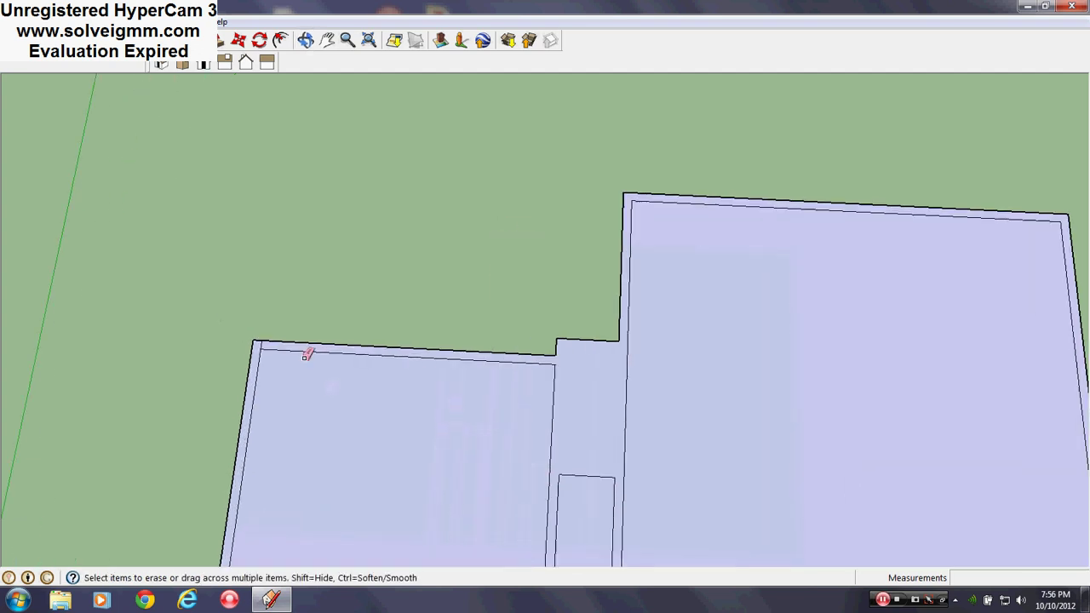
scroll(264, 345, down, 1)
scroll(540, 372, down, 4)
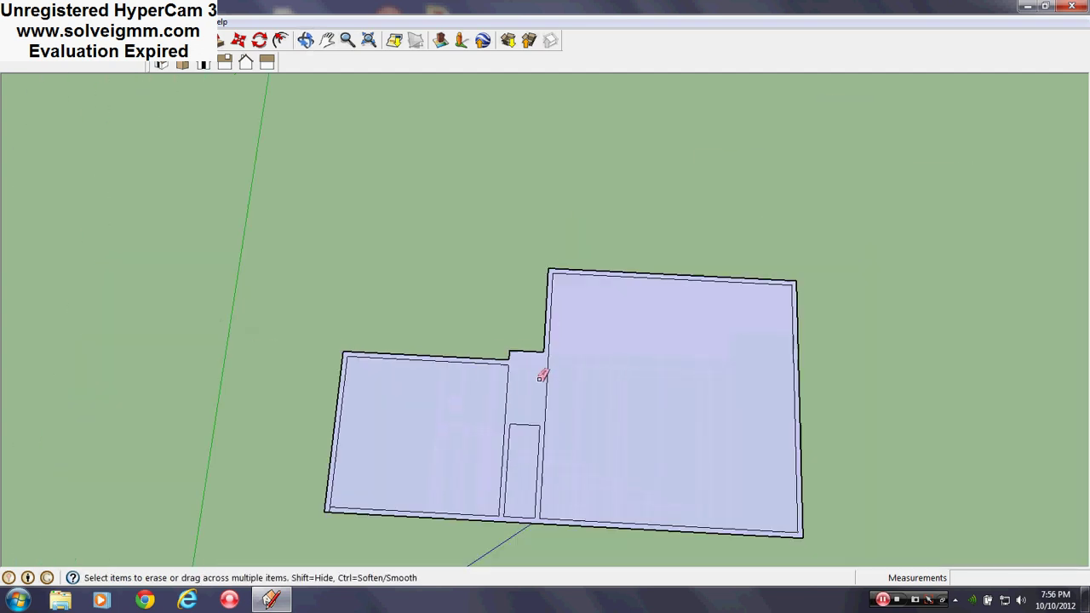
scroll(546, 415, up, 1)
scroll(545, 414, up, 1)
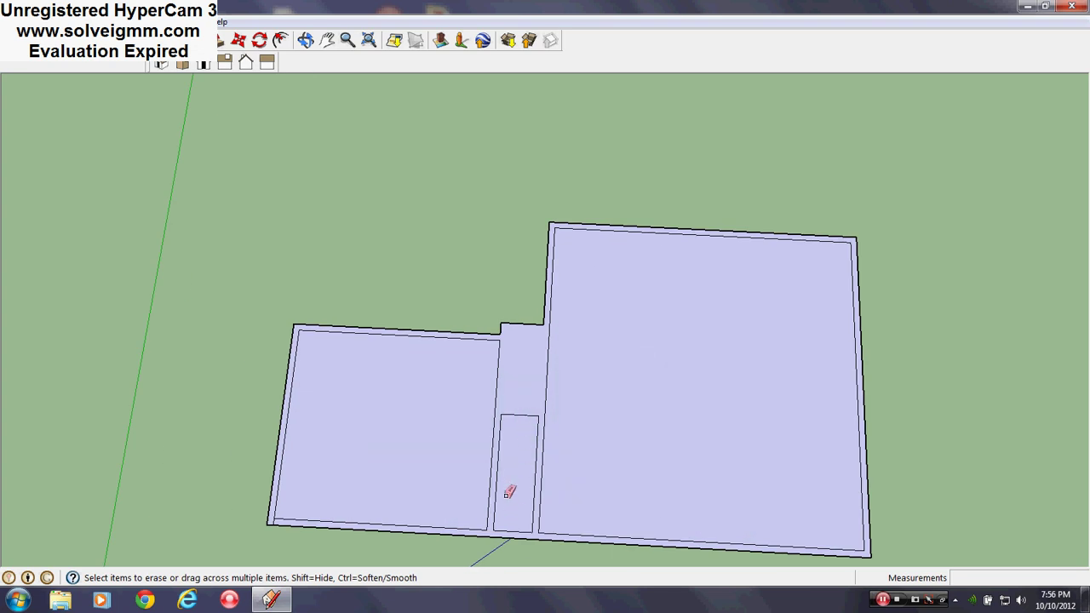
Measure the smaller room's inner back and free side wall lines by tracing them from corner to corner with the Line tool.
mouse_move(510, 489)
middle_down()
mouse_move(540, 466)
mouse_move(613, 450)
mouse_move(606, 467)
mouse_move(511, 438)
middle_up()
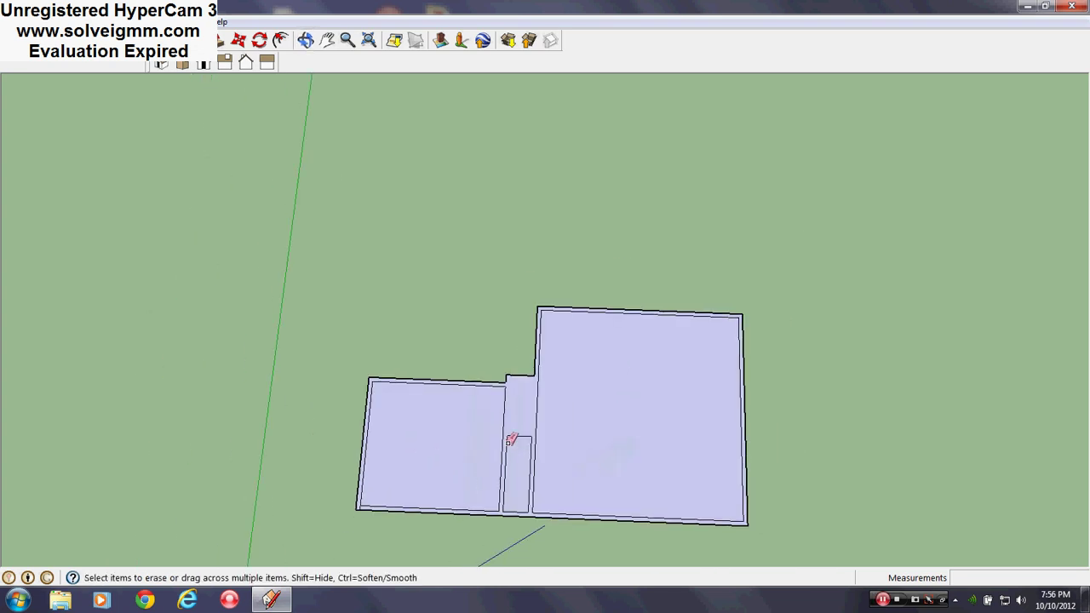
click(76, 40)
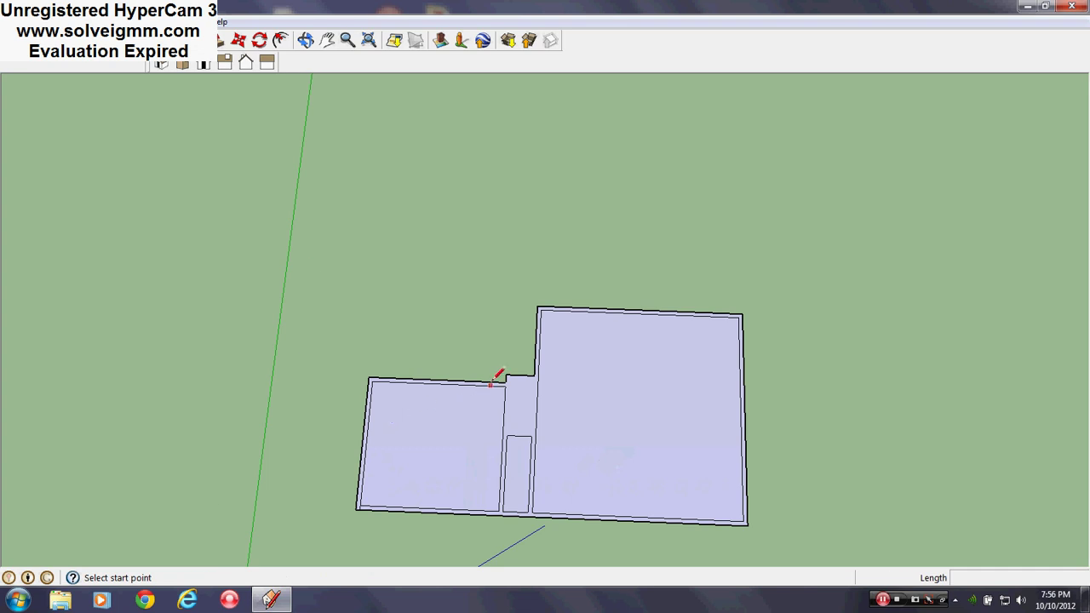
scroll(504, 378, up, 3)
click(516, 389)
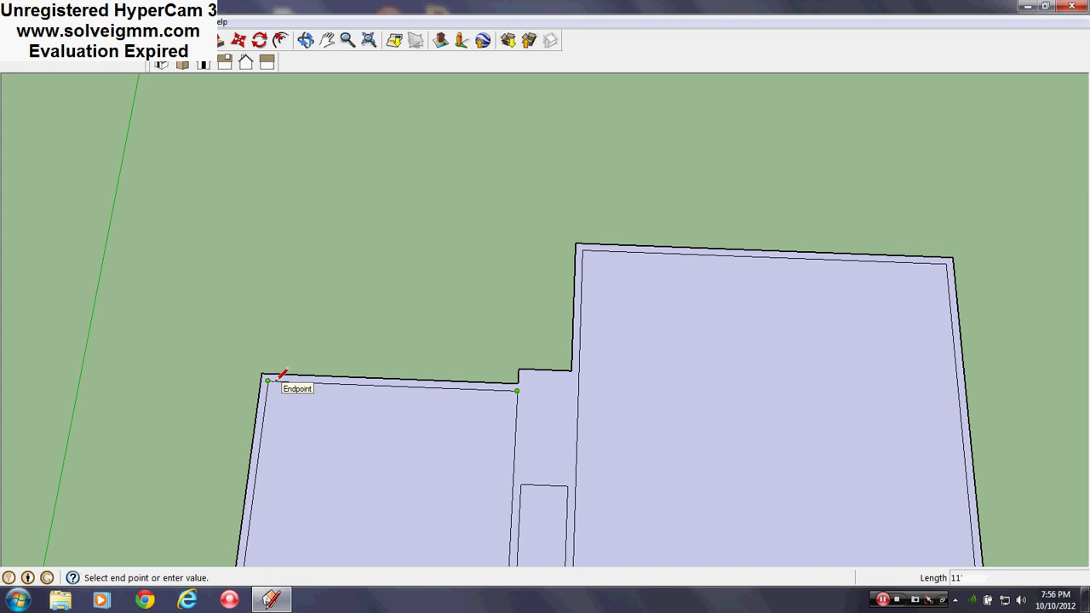
click(278, 378)
scroll(294, 384, down, 3)
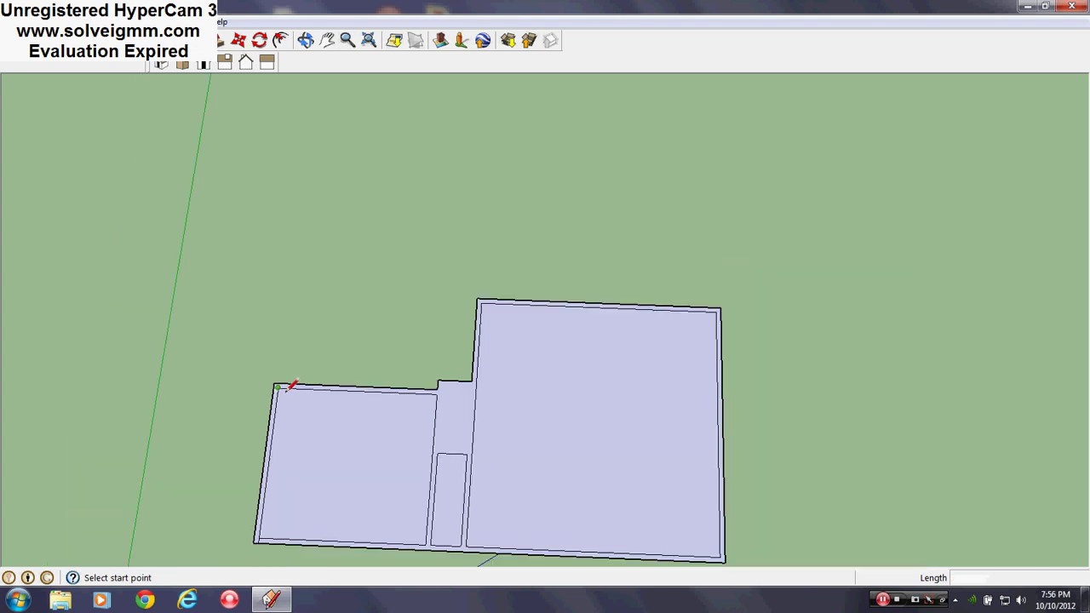
click(277, 386)
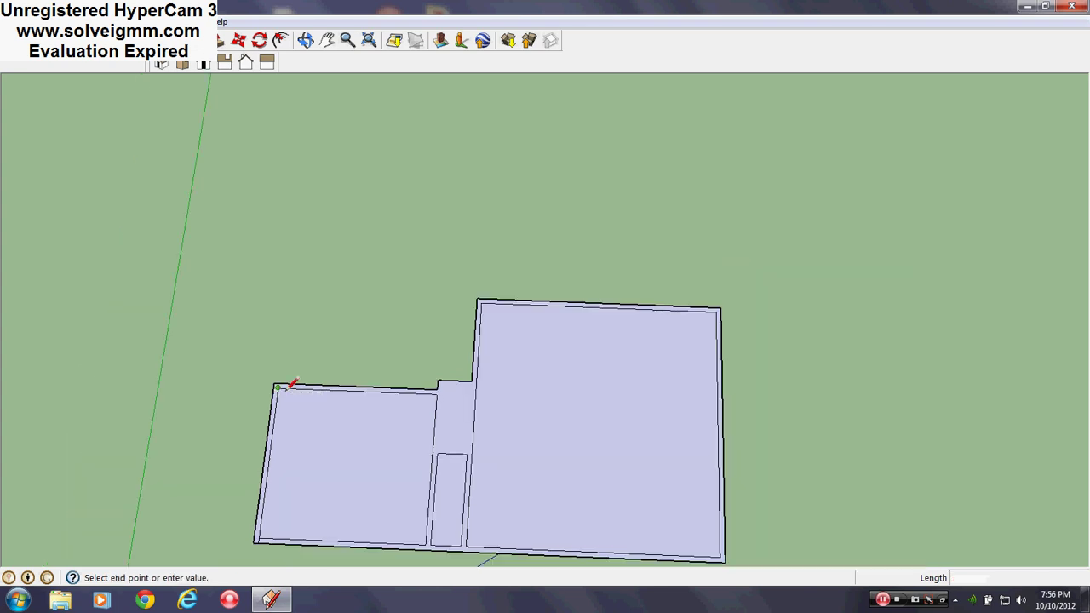
click(256, 542)
Erase the short leftover line across the front wall at the smaller room's free front corner.
scroll(260, 542, up, 2)
right_click(260, 539)
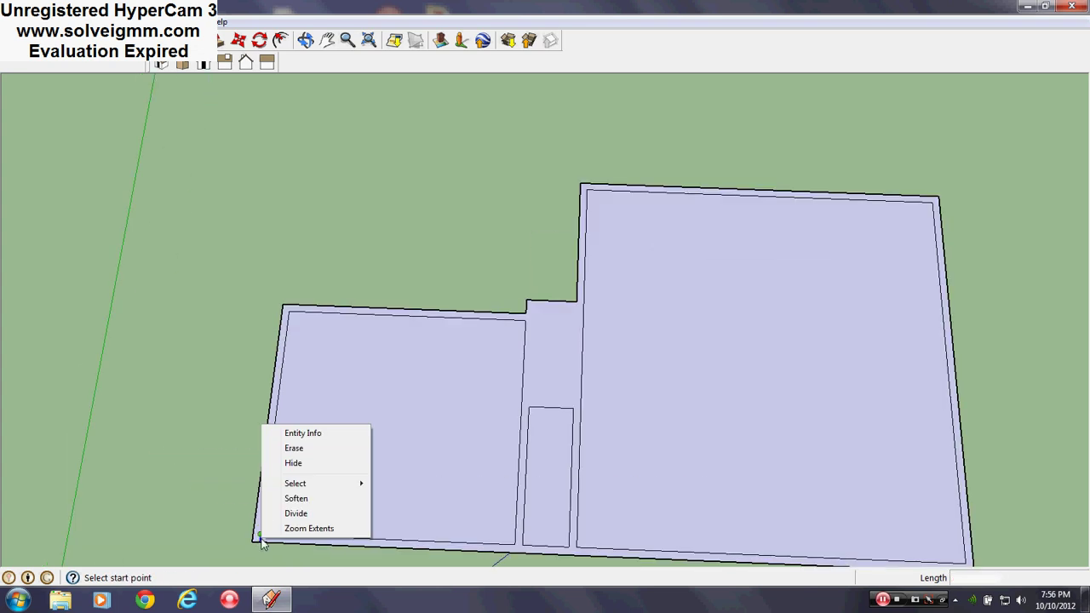
click(294, 448)
scroll(465, 445, up, 2)
scroll(476, 425, down, 1)
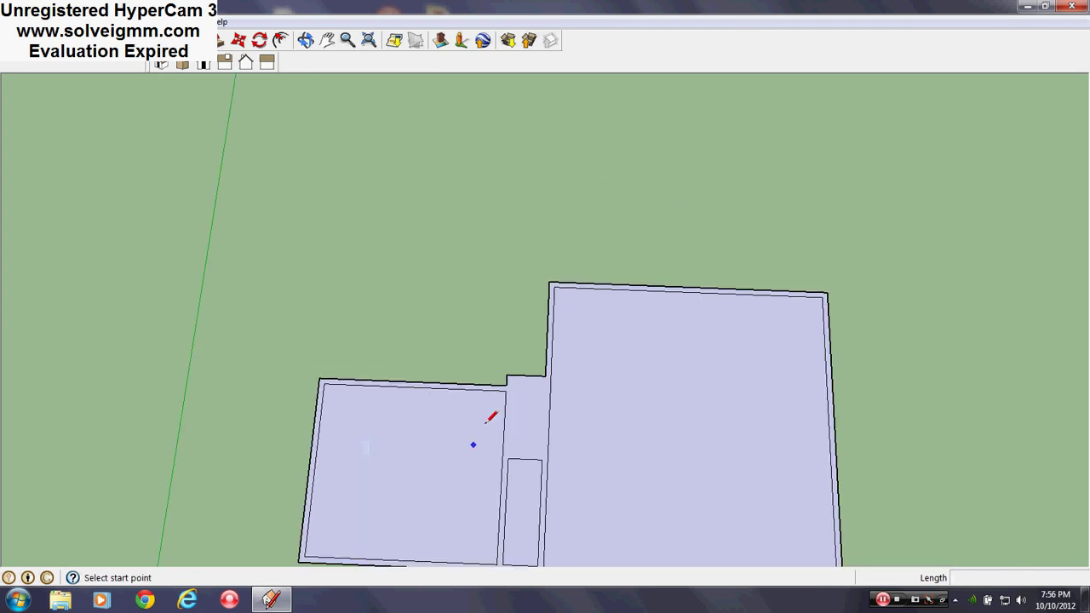
Draw a 4" line across the back wall from the smaller room's free inner back corner to the outer edge.
scroll(241, 352, up, 2)
click(241, 359)
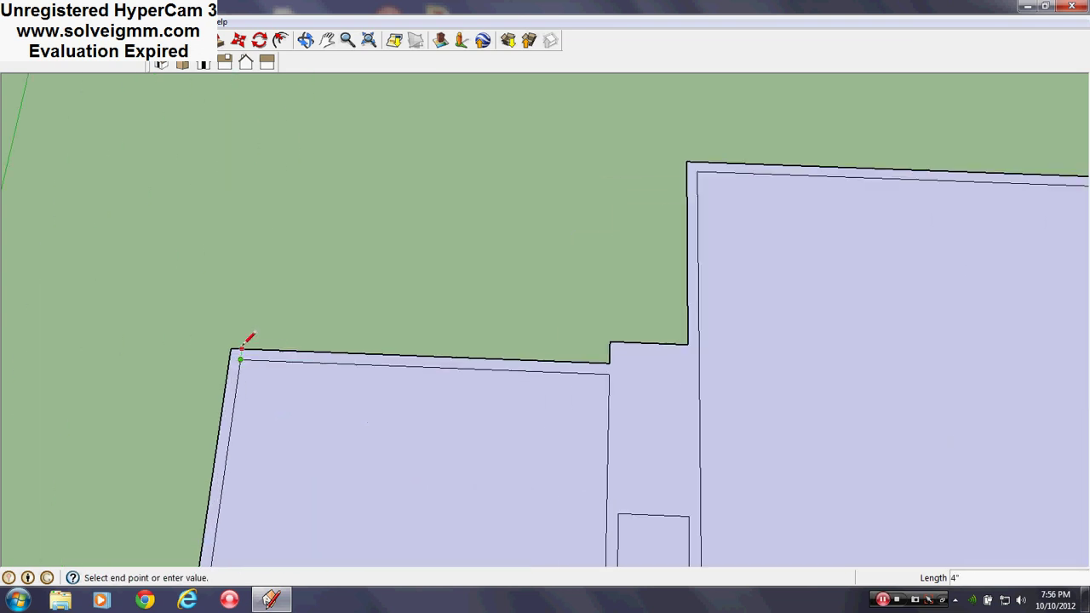
click(242, 348)
scroll(298, 366, down, 3)
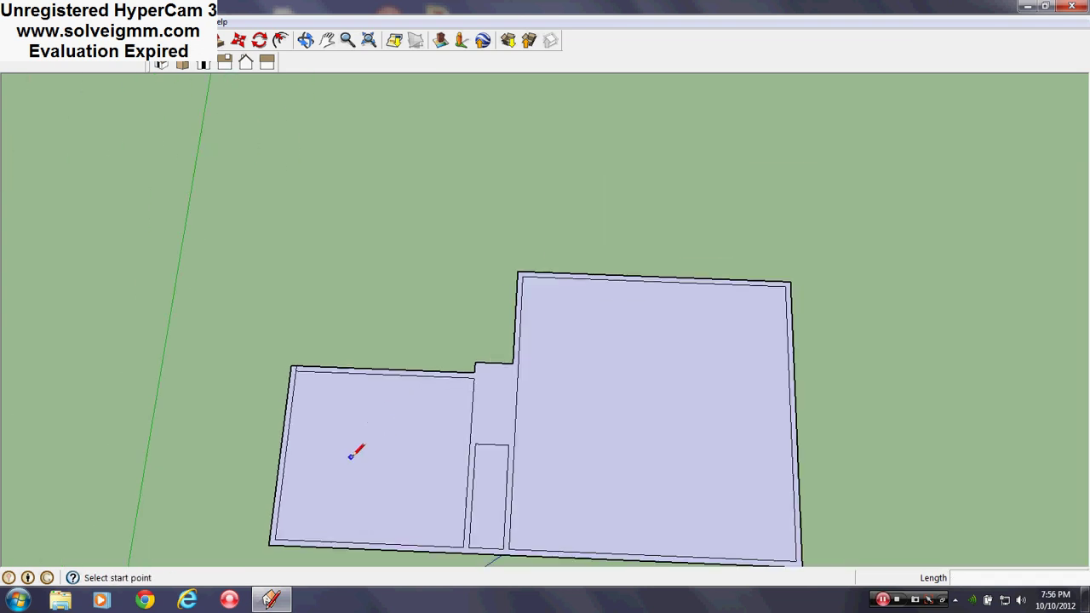
Draw a 5' deep room outline behind the smaller room, spanning its inner width and closing on the narrow compartment's back corner.
scroll(341, 434, up, 1)
scroll(304, 352, up, 3)
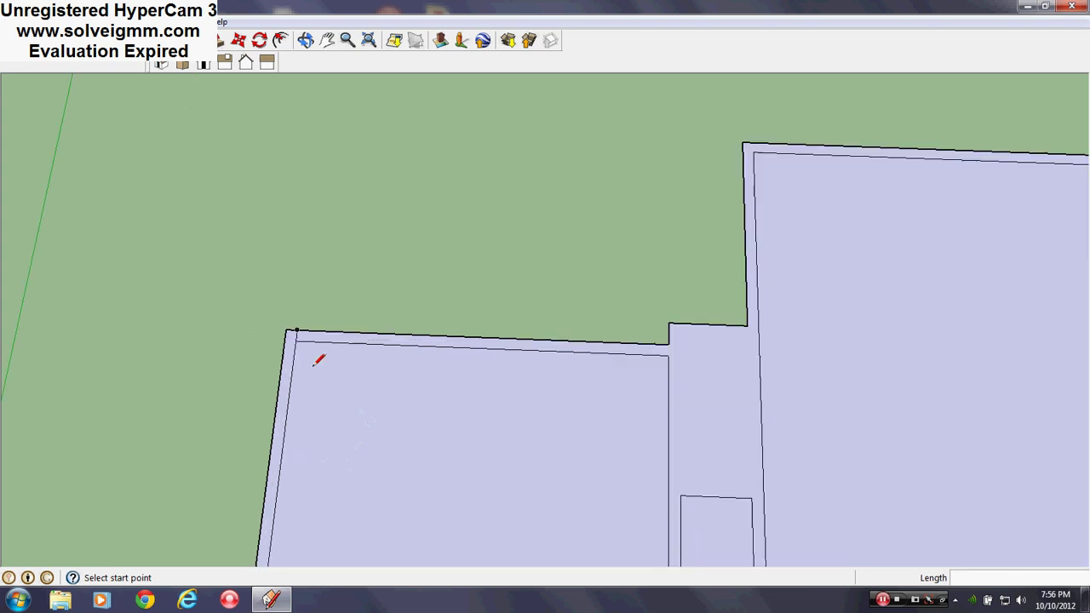
click(296, 339)
scroll(432, 445, down, 3)
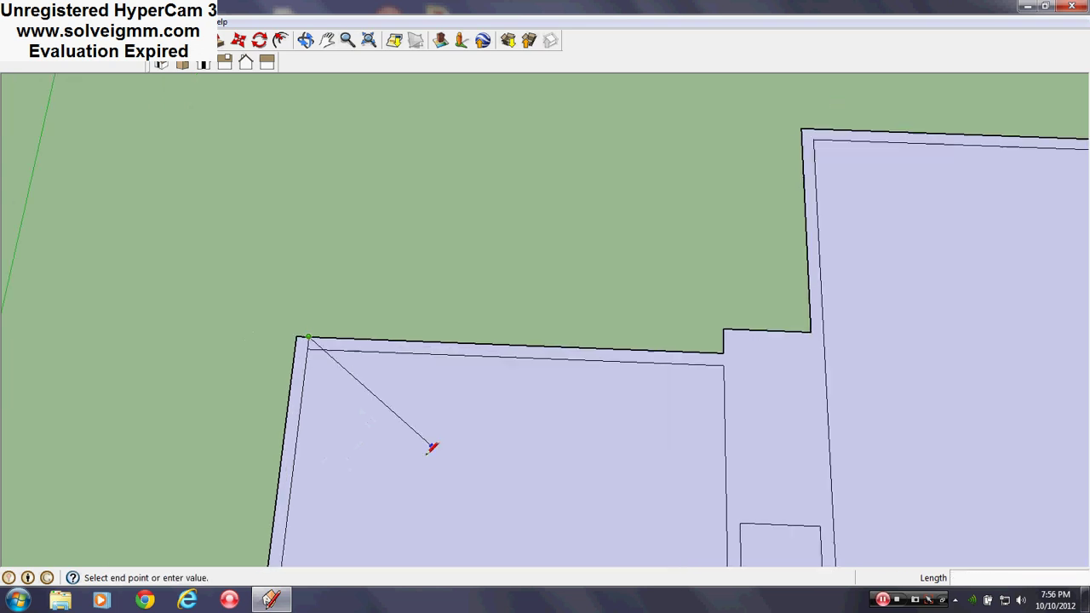
scroll(375, 430, down, 2)
scroll(459, 443, up, 3)
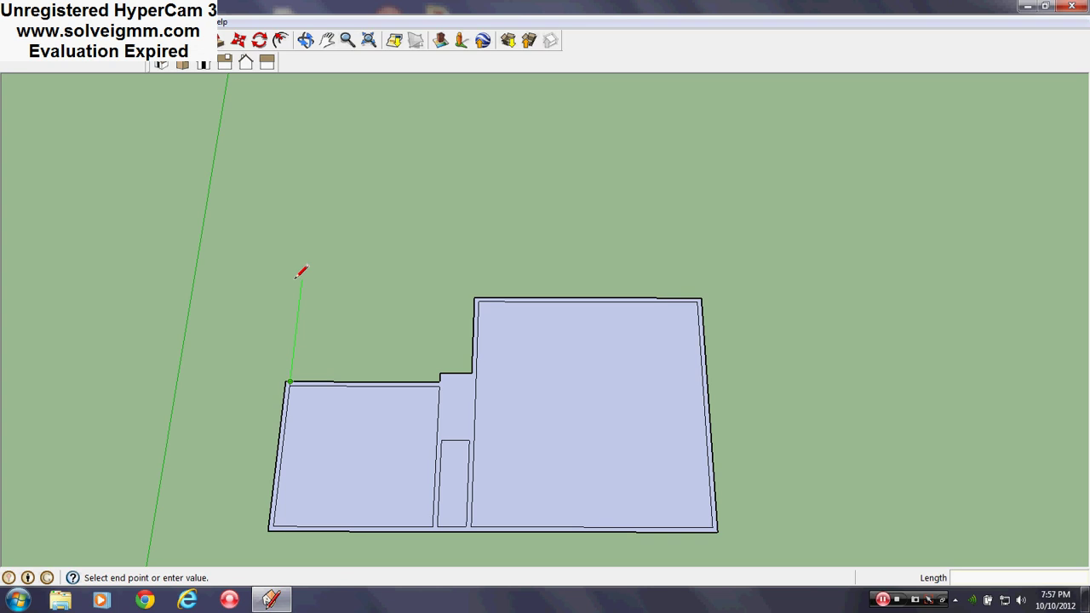
text(5)
key(Return)
click(443, 316)
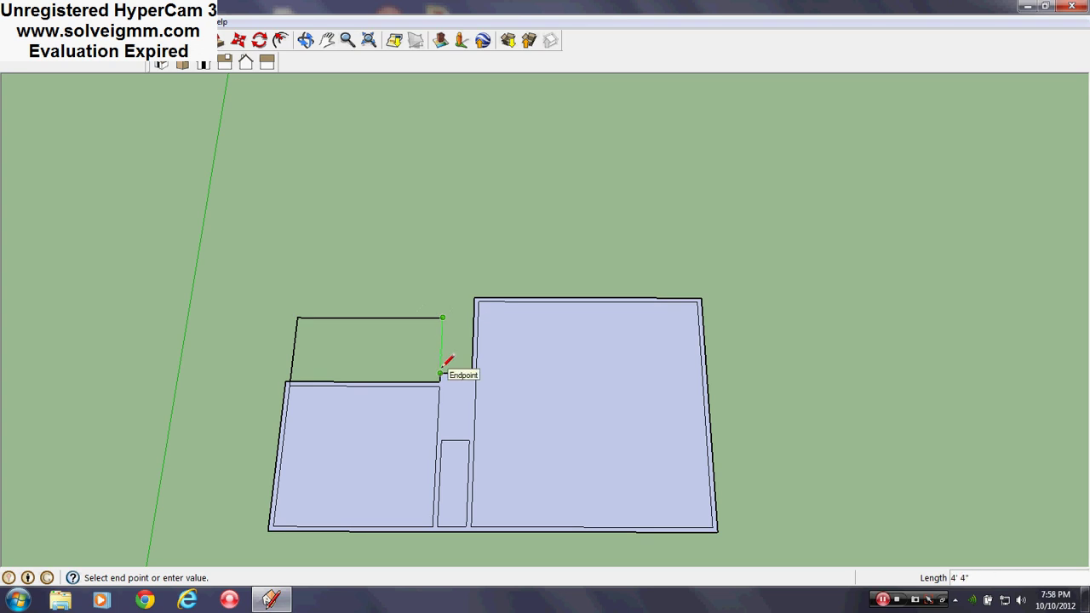
click(441, 372)
Erase the 4" construction line across the wall between the smaller room and the new back room.
scroll(348, 341, up, 5)
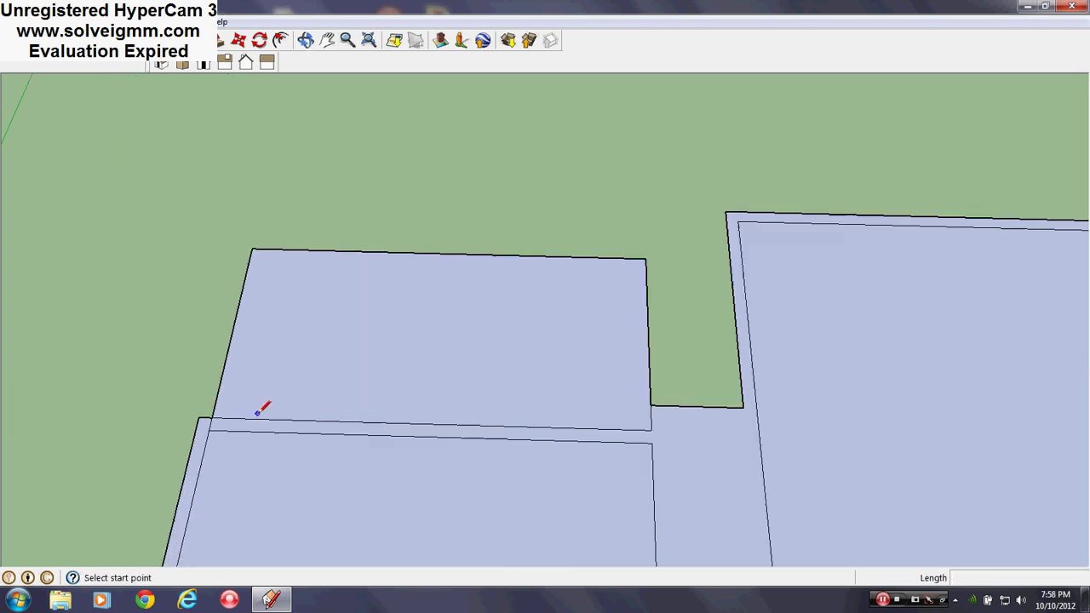
scroll(255, 412, up, 1)
right_click(214, 418)
click(236, 449)
scroll(332, 373, down, 3)
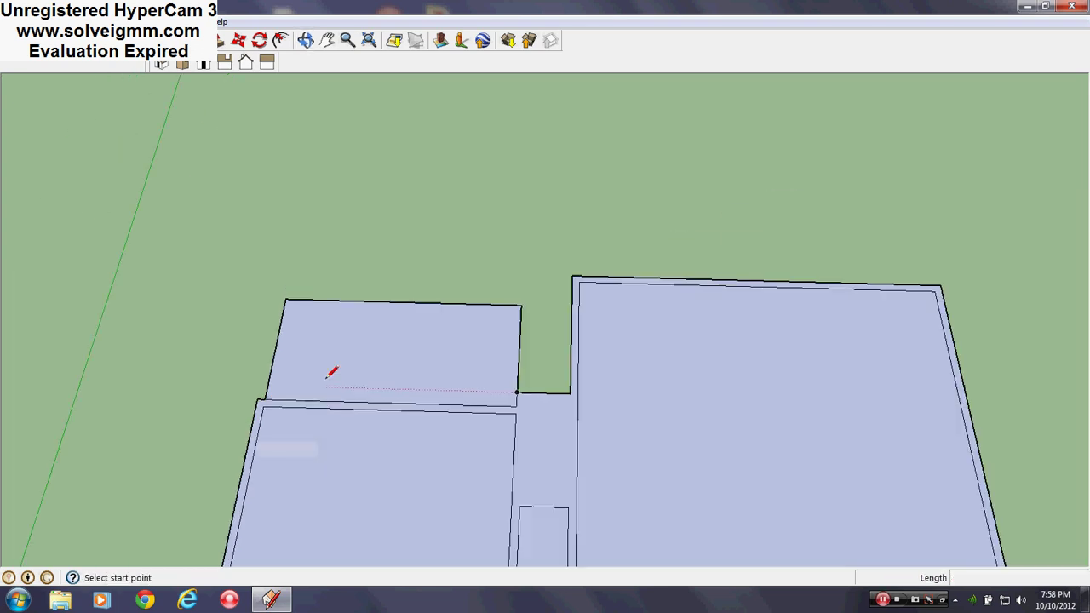
Draw the back room's outer side wall 4" outside its free side, running 5' forward to the smaller room's outer corner.
scroll(332, 375, down, 3)
scroll(316, 309, up, 4)
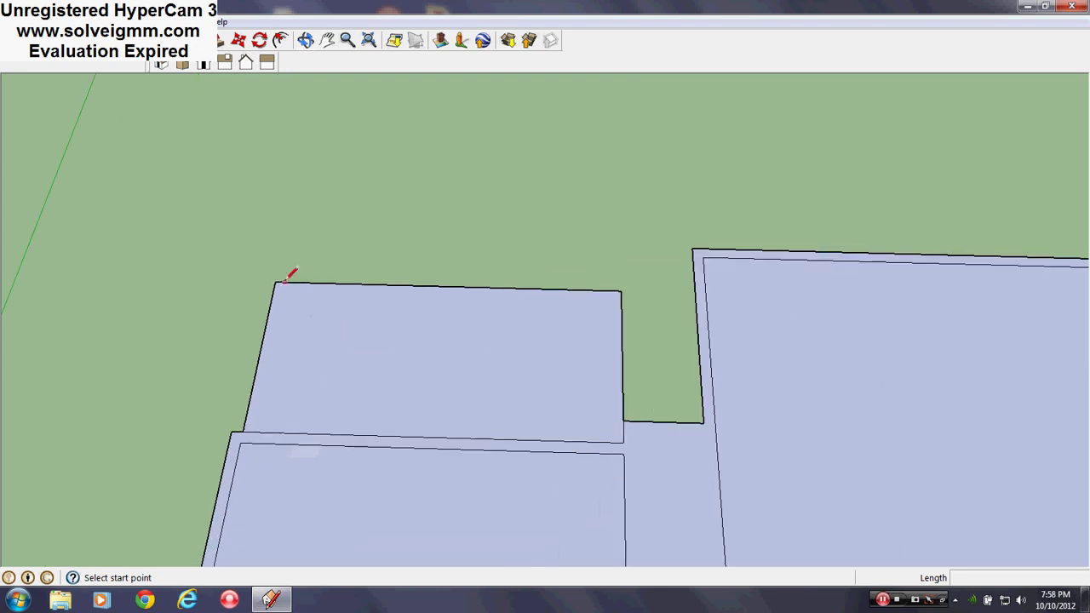
click(285, 281)
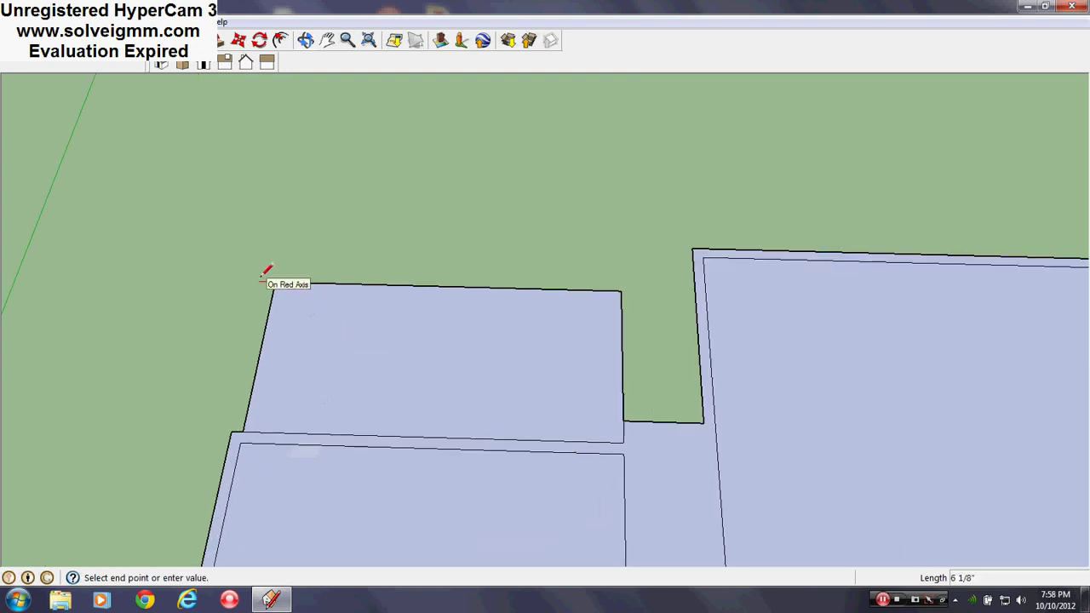
click(239, 422)
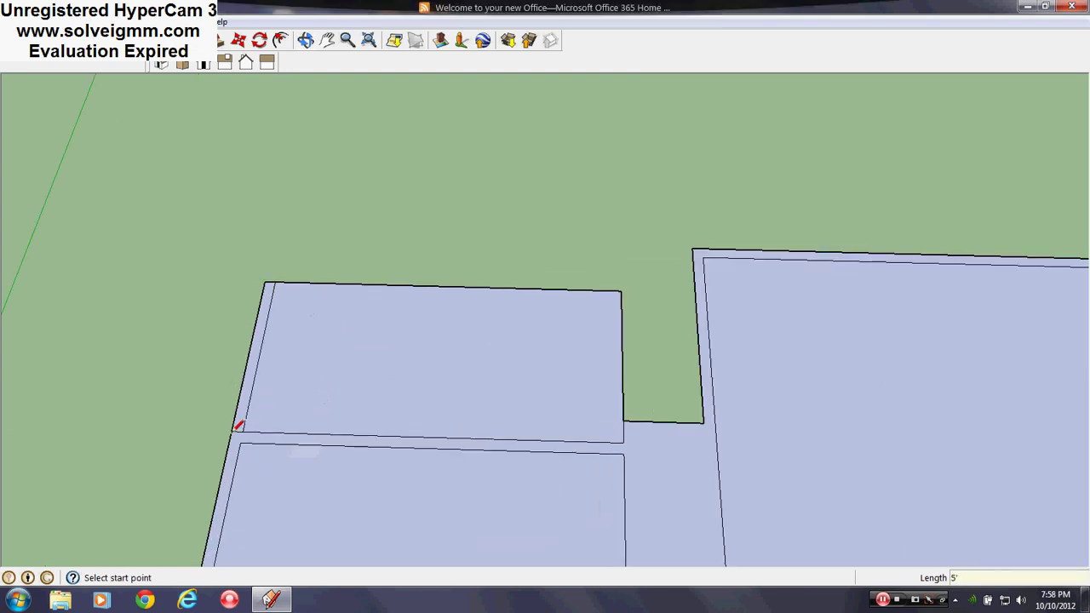
Erase the leftover line across the outer side wall where the back room meets the smaller room.
right_click(238, 435)
right_click(231, 432)
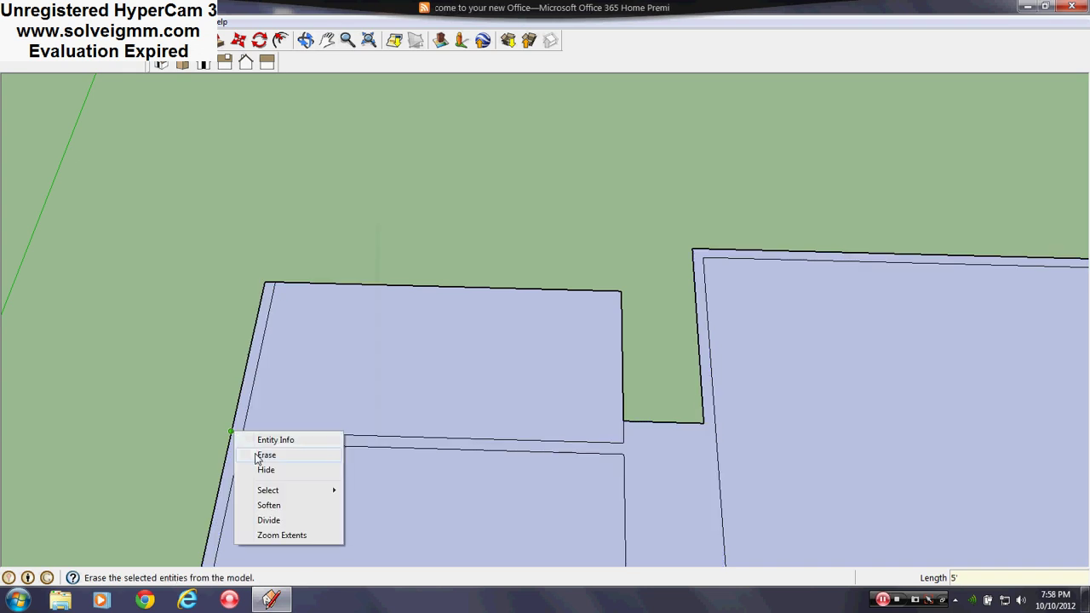
click(256, 454)
scroll(347, 346, down, 5)
scroll(425, 401, up, 2)
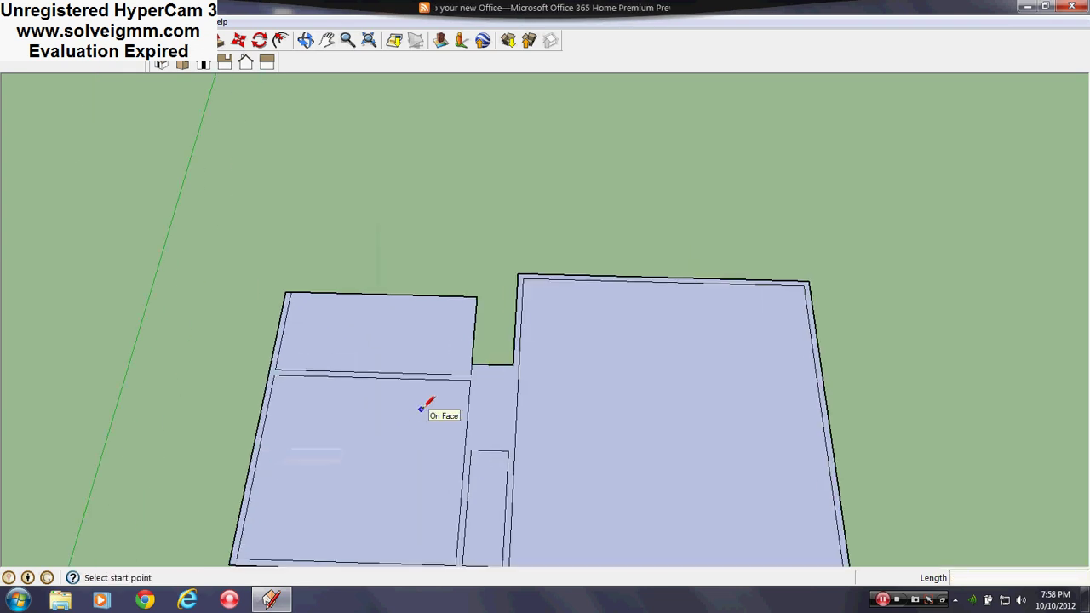
scroll(426, 408, down, 2)
scroll(425, 486, up, 1)
scroll(430, 498, up, 1)
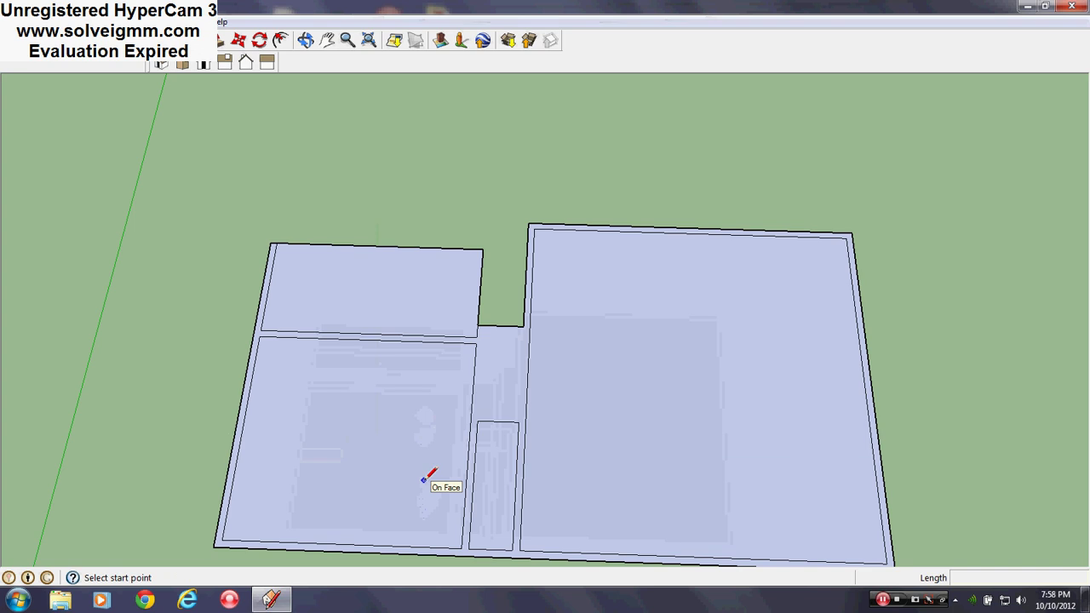
scroll(475, 313, up, 2)
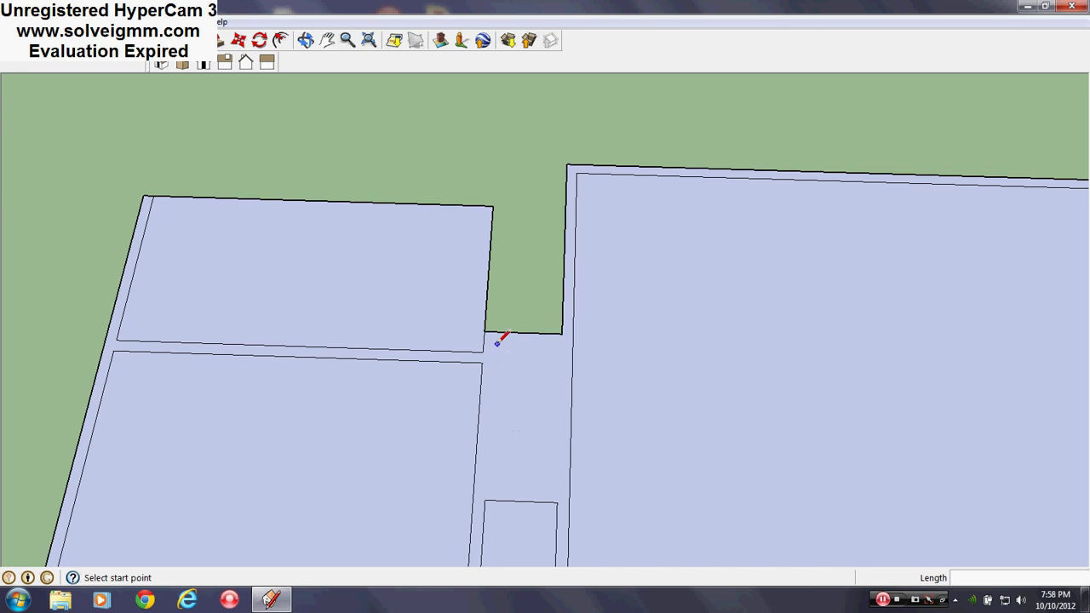
scroll(488, 349, down, 1)
scroll(460, 358, down, 2)
scroll(366, 454, up, 3)
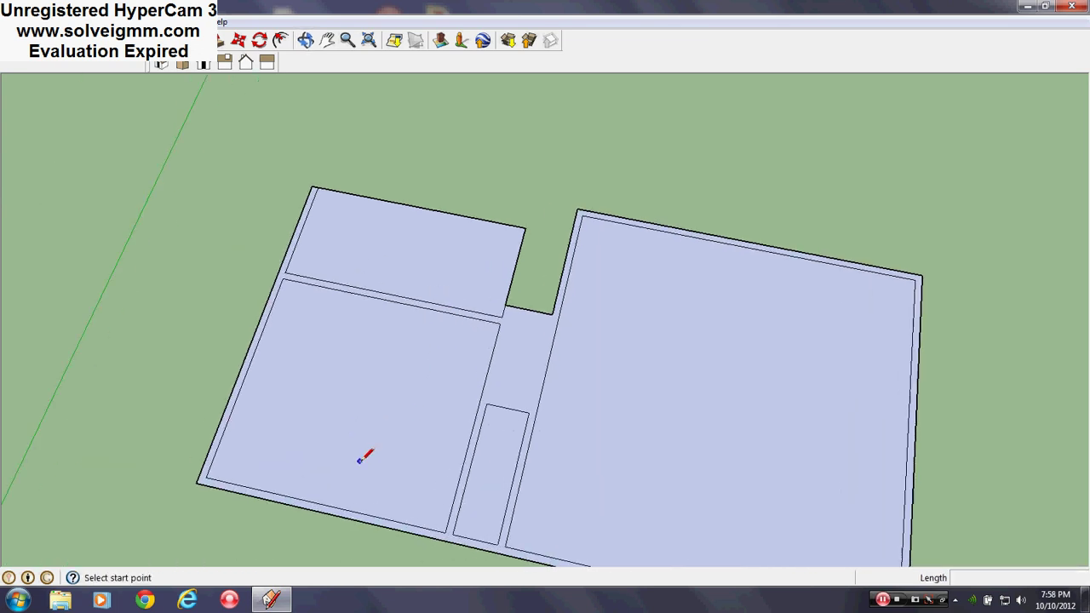
Try to mark about 2' 6" along the back room's front line from the corner nearest the large room.
scroll(443, 532, up, 3)
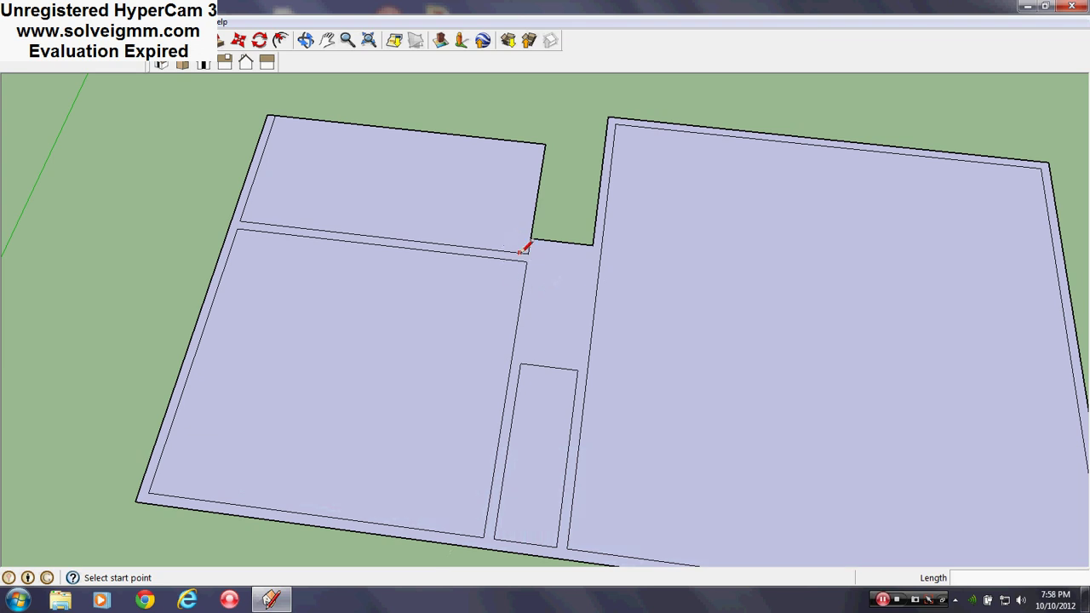
click(528, 254)
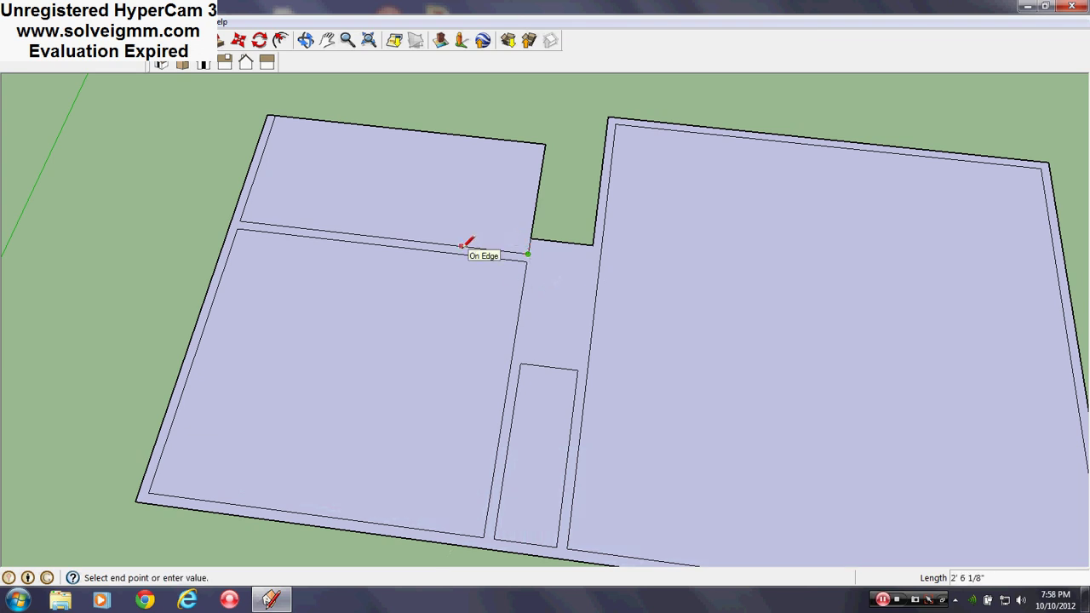
click(460, 246)
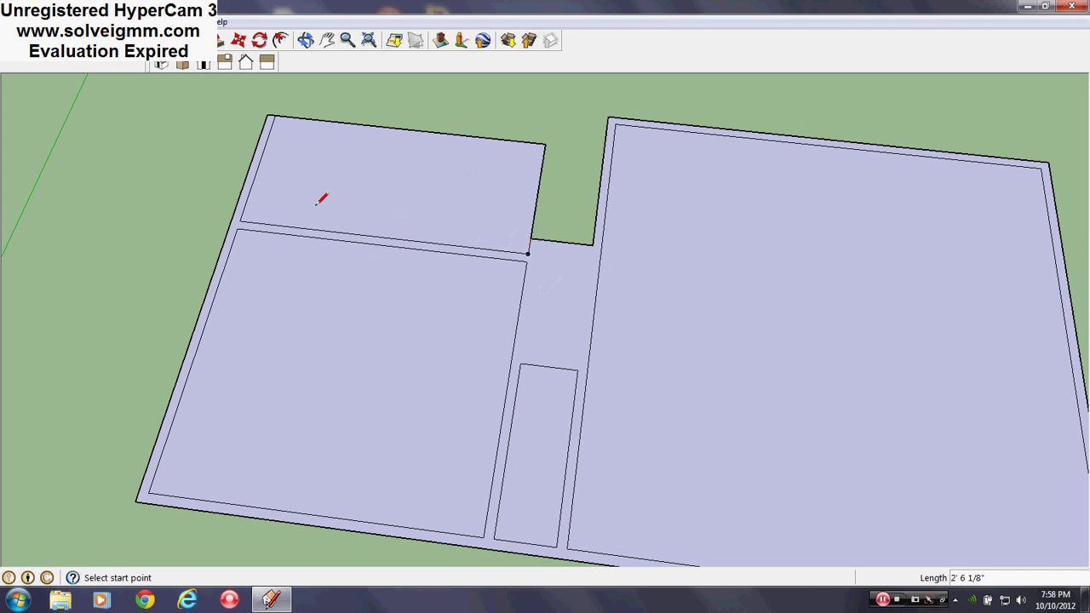
scroll(481, 532, down, 3)
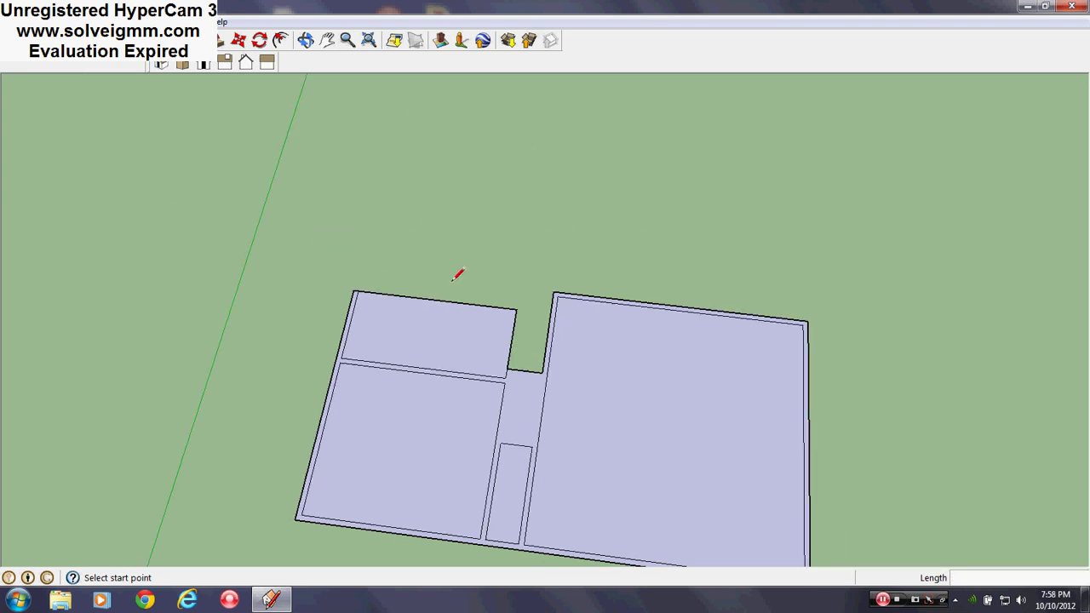
Mark 3' along the back room's front line from the corner nearest the large room and draw a partition line to the back edge.
click(506, 376)
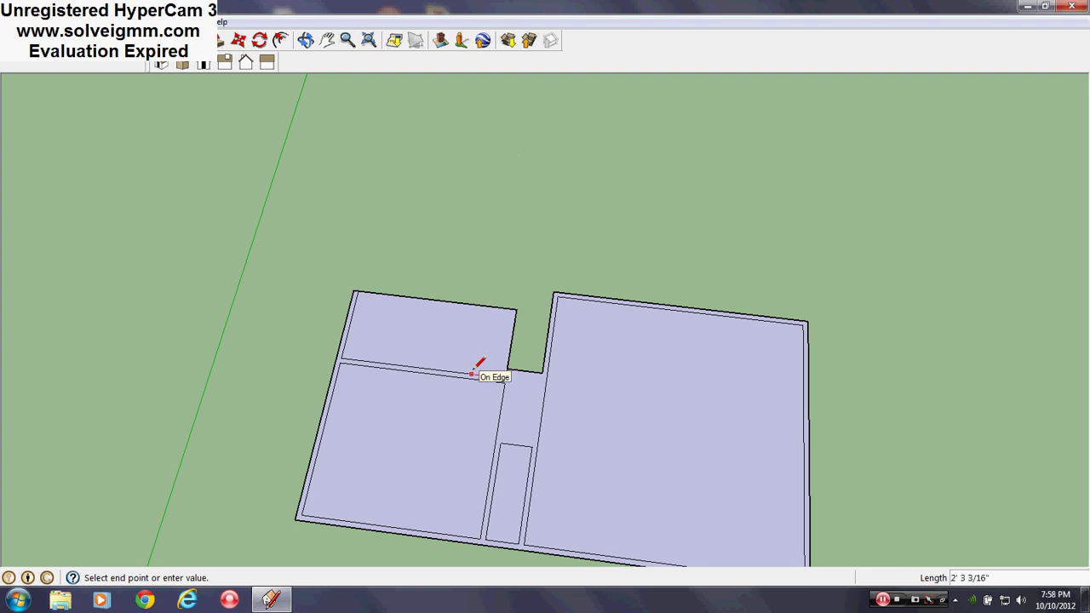
text(3)
key(Return)
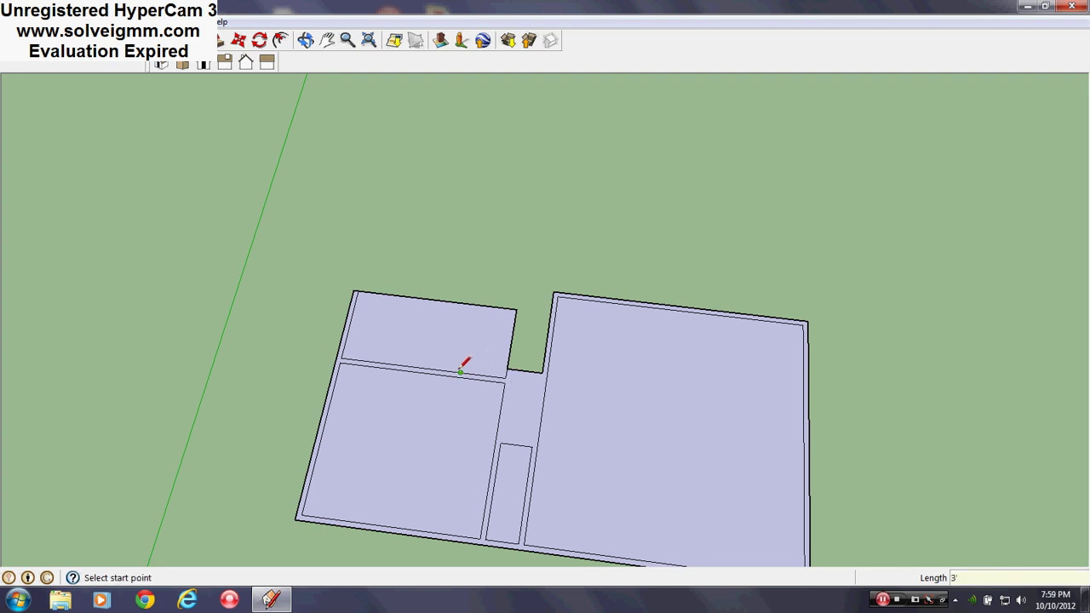
click(460, 372)
click(474, 301)
scroll(481, 365, up, 3)
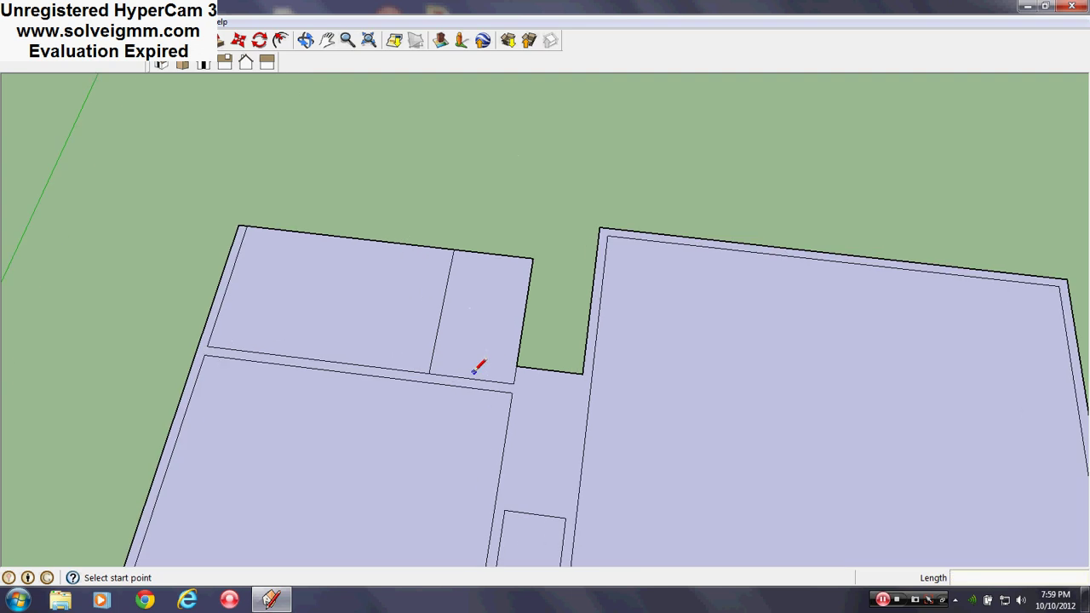
Draw a parallel 5' line 4" from the partition line, on its far side from the large room, to form the partition wall.
click(428, 373)
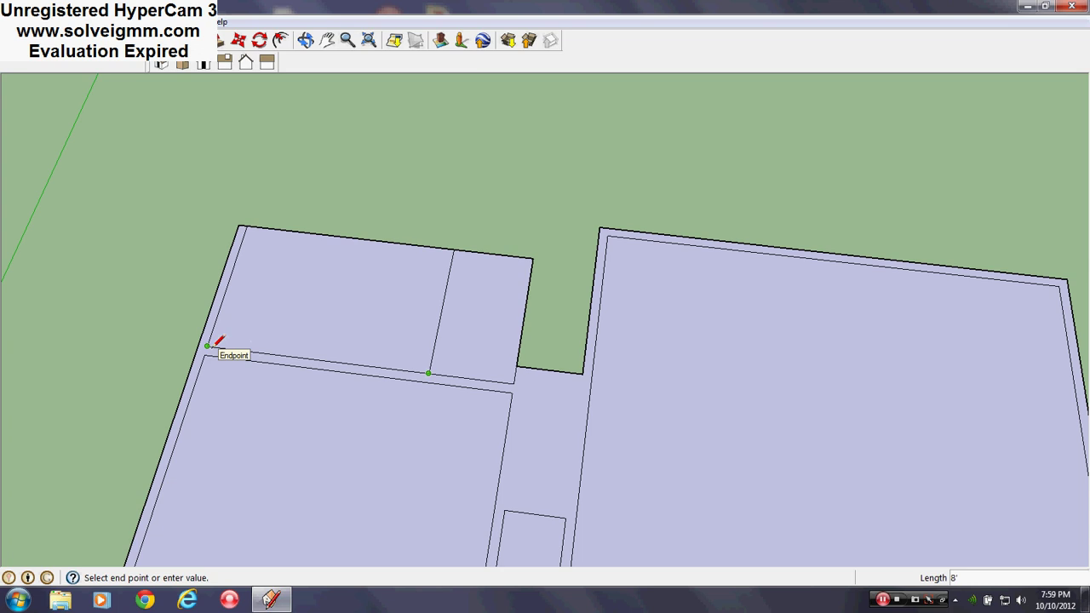
key(Return)
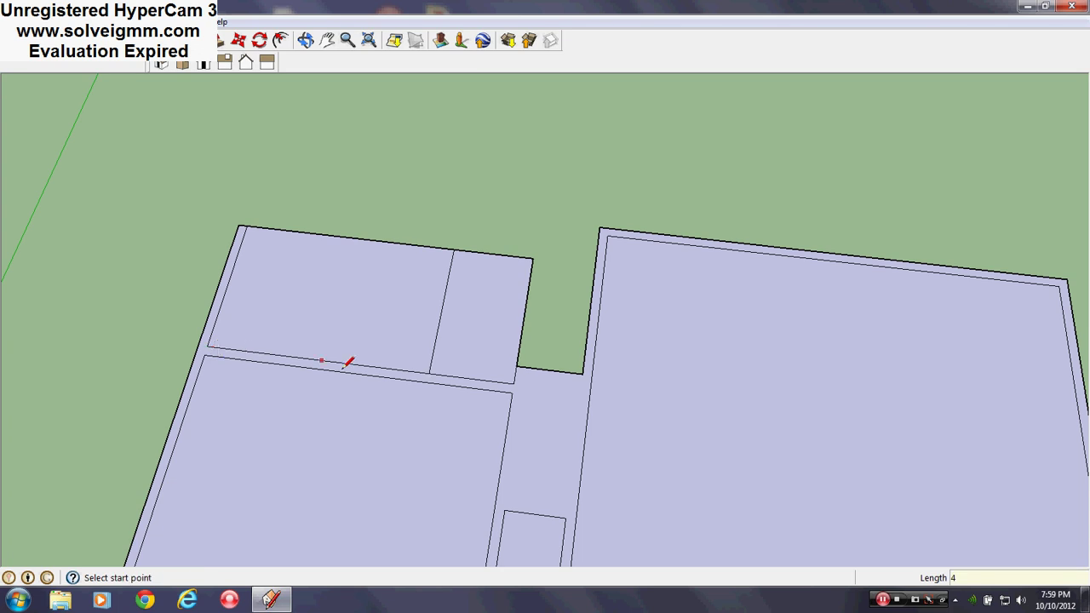
click(420, 372)
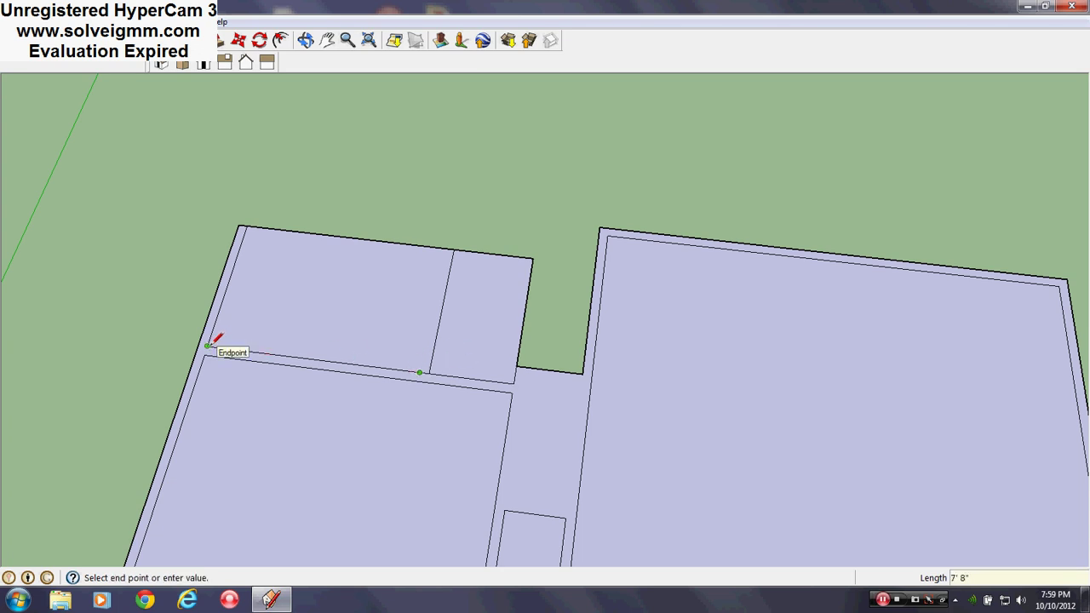
click(444, 250)
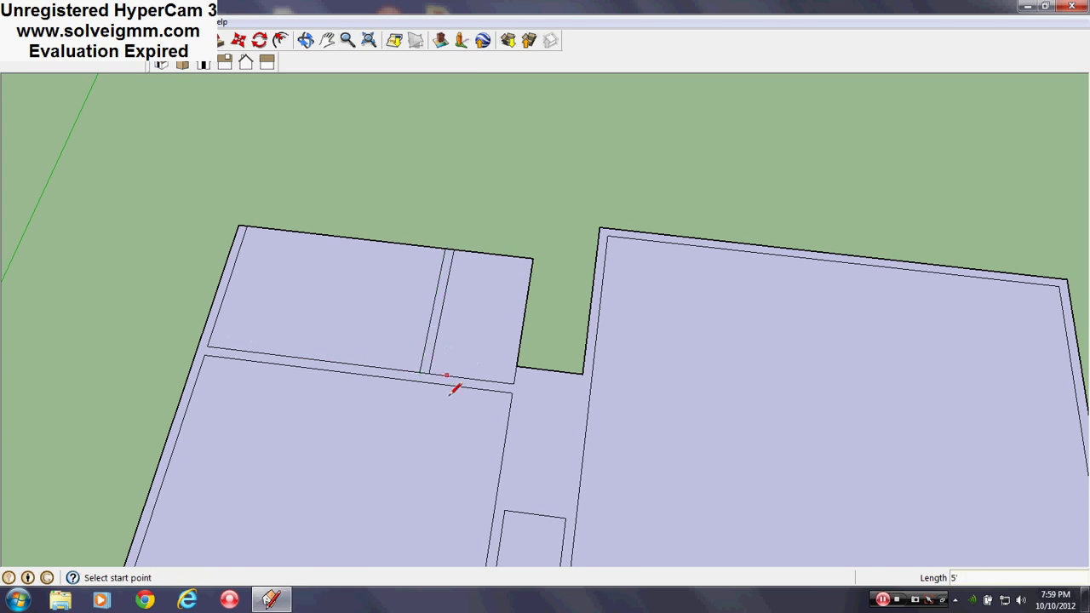
scroll(451, 393, down, 3)
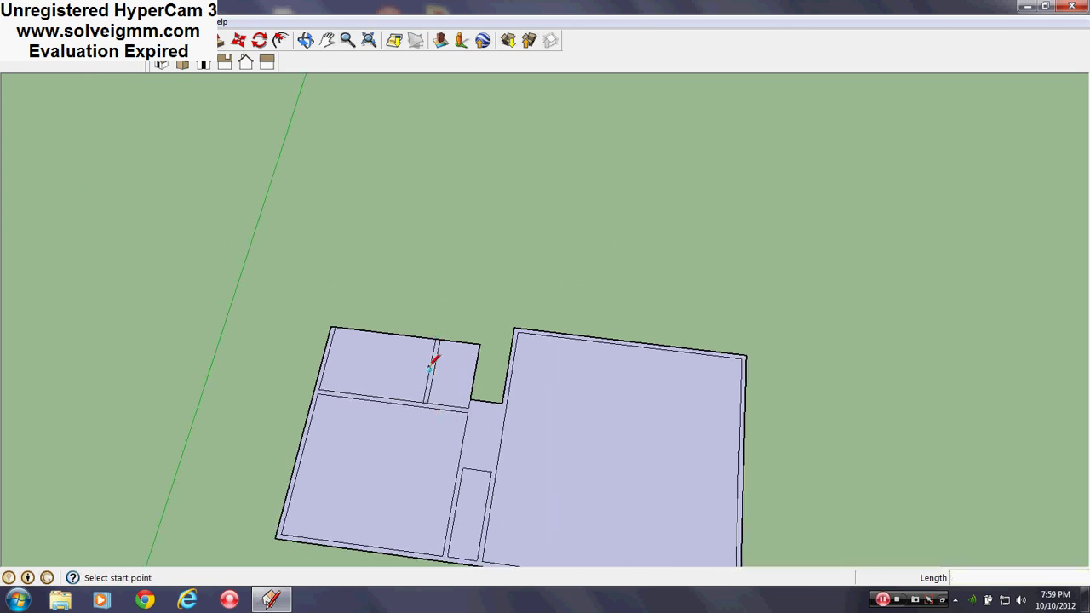
Erase the short segment of the back room's front line that crosses the foot of the partition wall.
scroll(434, 394, up, 3)
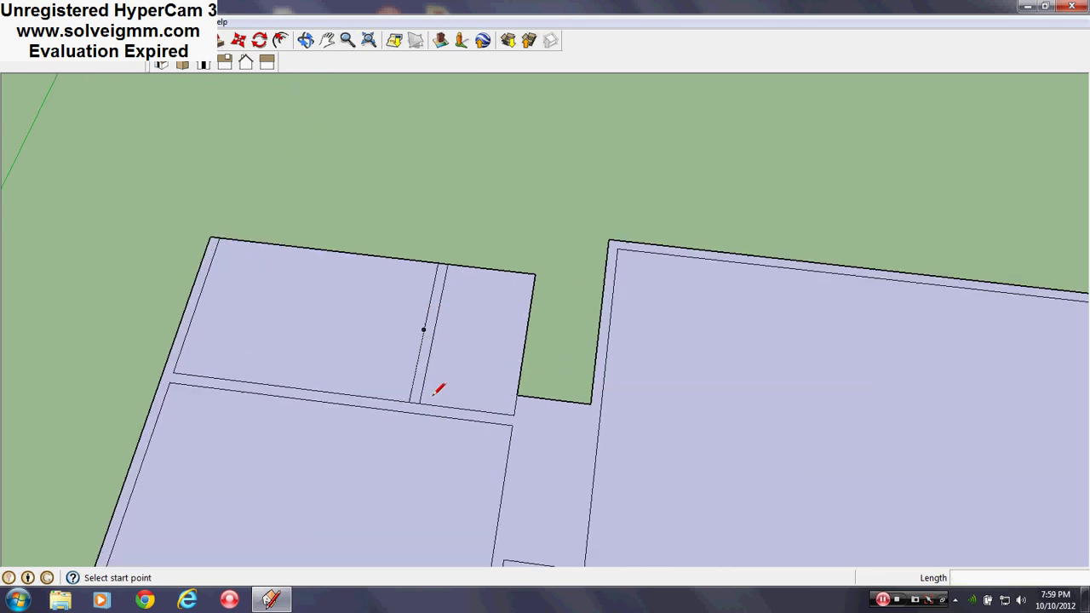
scroll(438, 390, up, 2)
right_click(415, 398)
click(438, 425)
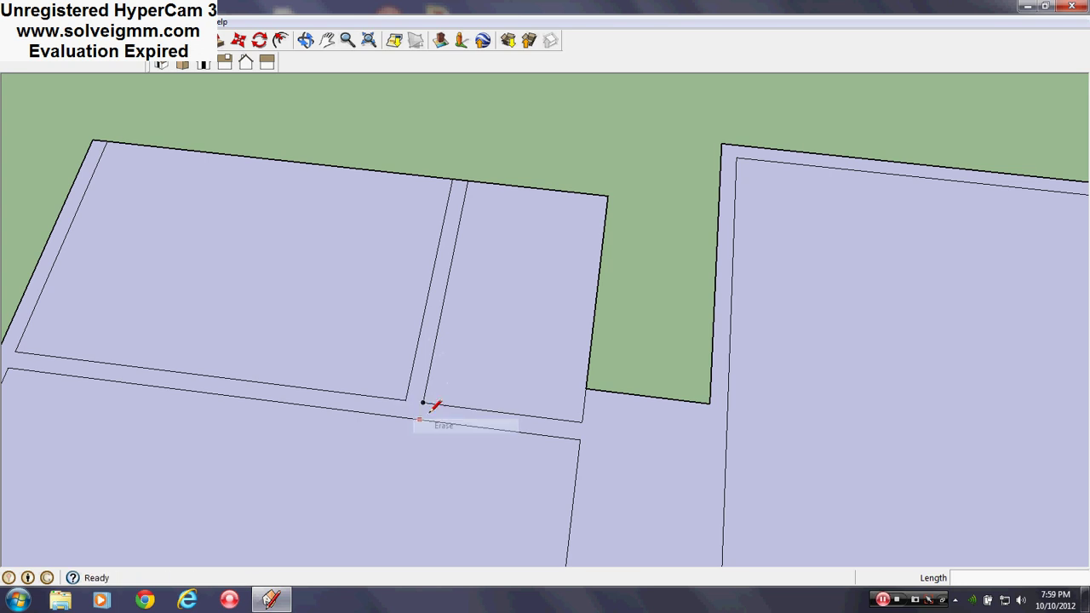
Draw a 4" thick rear wall behind the back room, from the partition line nearest the large room to the outer side corner.
scroll(428, 323, down, 4)
scroll(354, 315, up, 2)
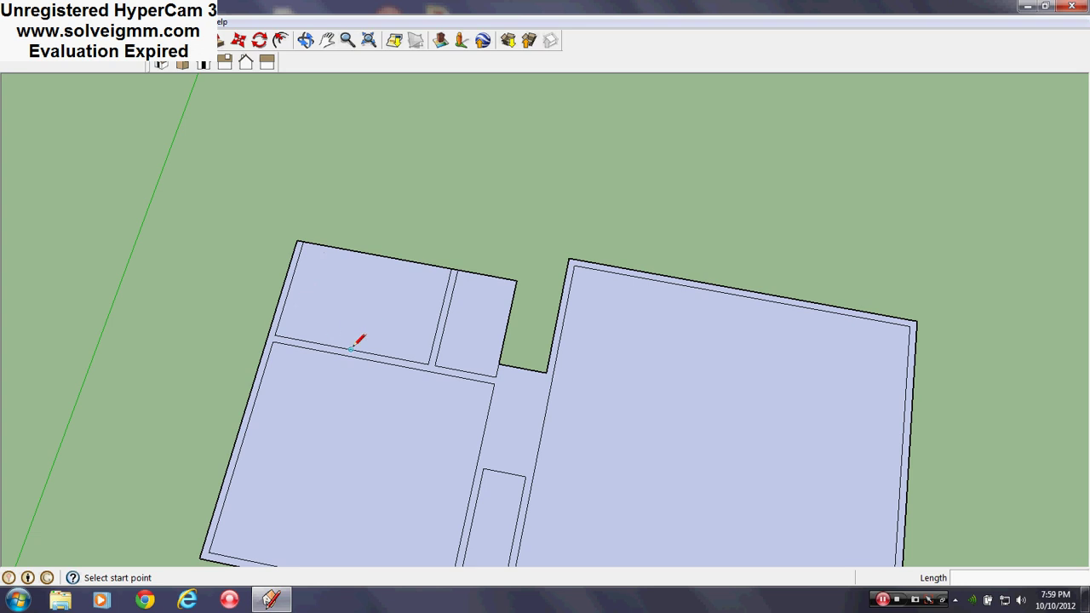
click(457, 271)
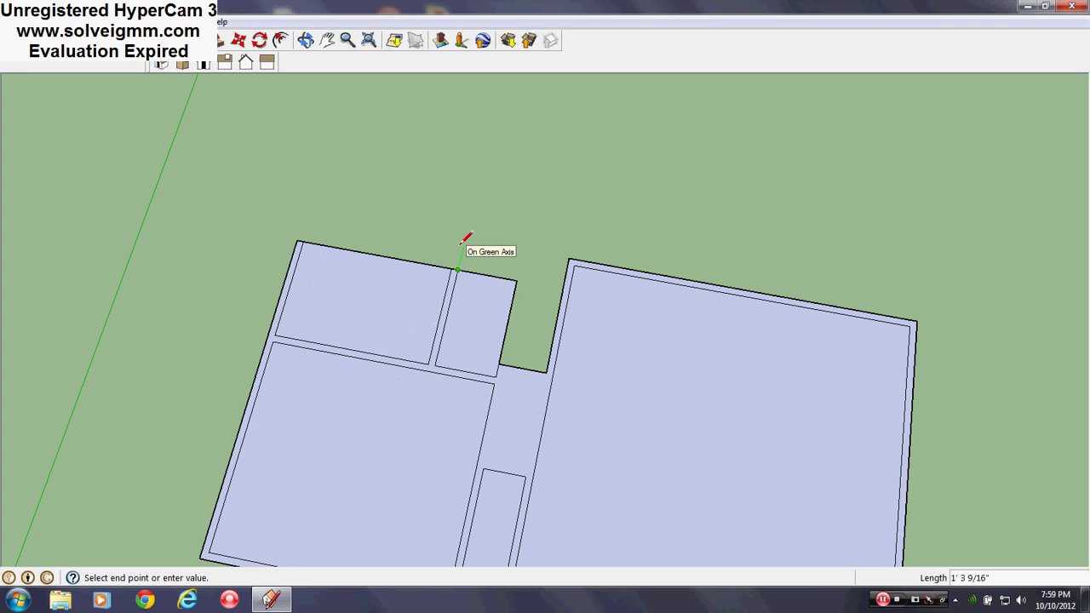
text(4)
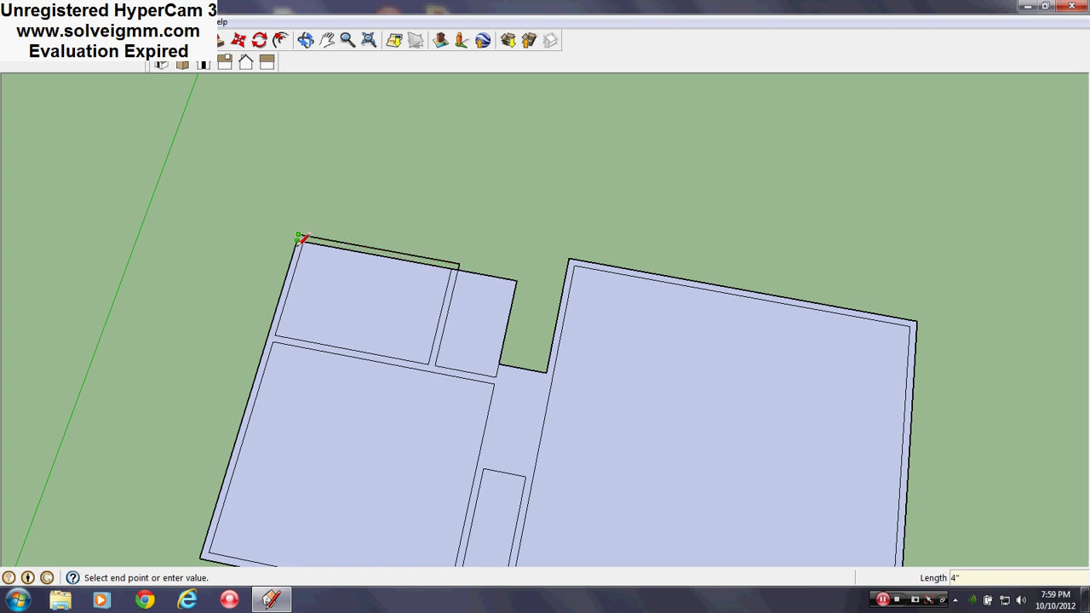
click(301, 240)
Erase the leftover segments where the rear wall meets the outer side wall and the partition wall.
scroll(308, 240, up, 3)
right_click(300, 237)
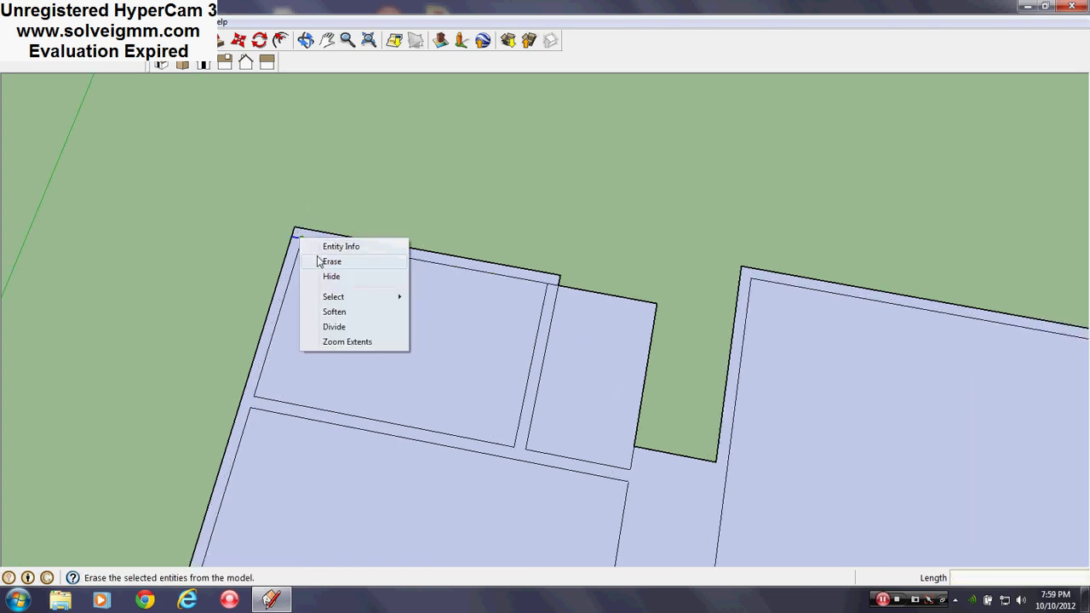
click(331, 261)
scroll(571, 277, up, 2)
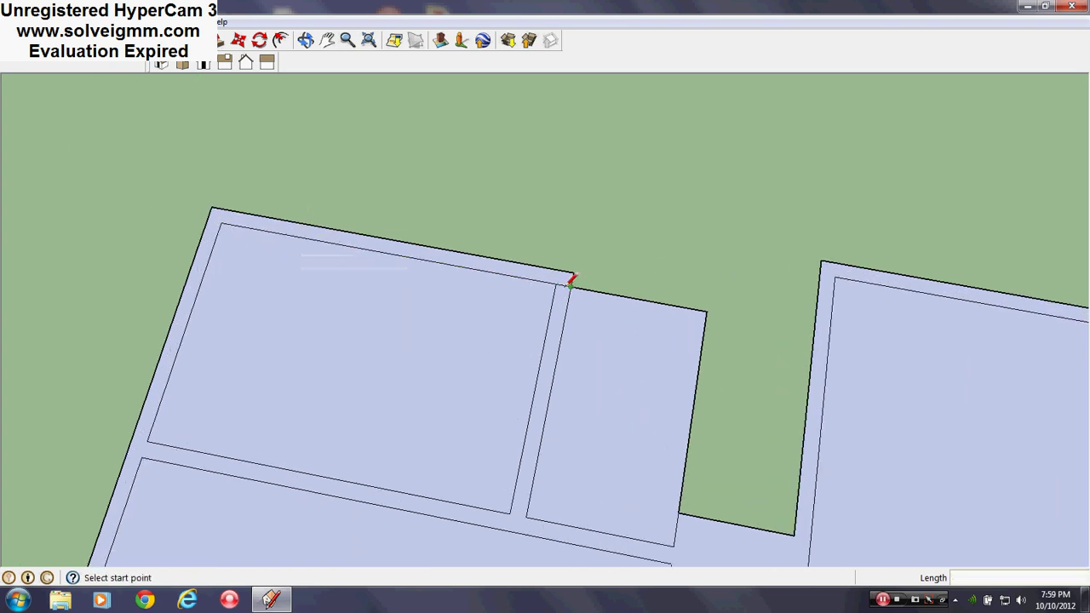
right_click(567, 287)
click(599, 311)
Examine the back room's walls and how they fit with the rest of the floor plan.
scroll(448, 318, down, 6)
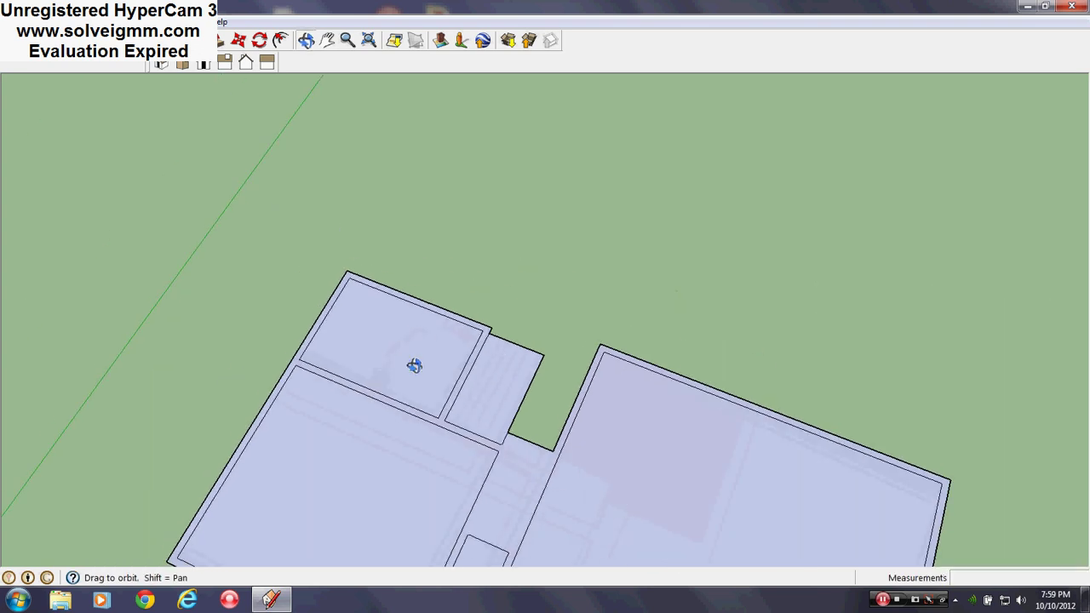
scroll(440, 375, down, 1)
scroll(460, 341, up, 6)
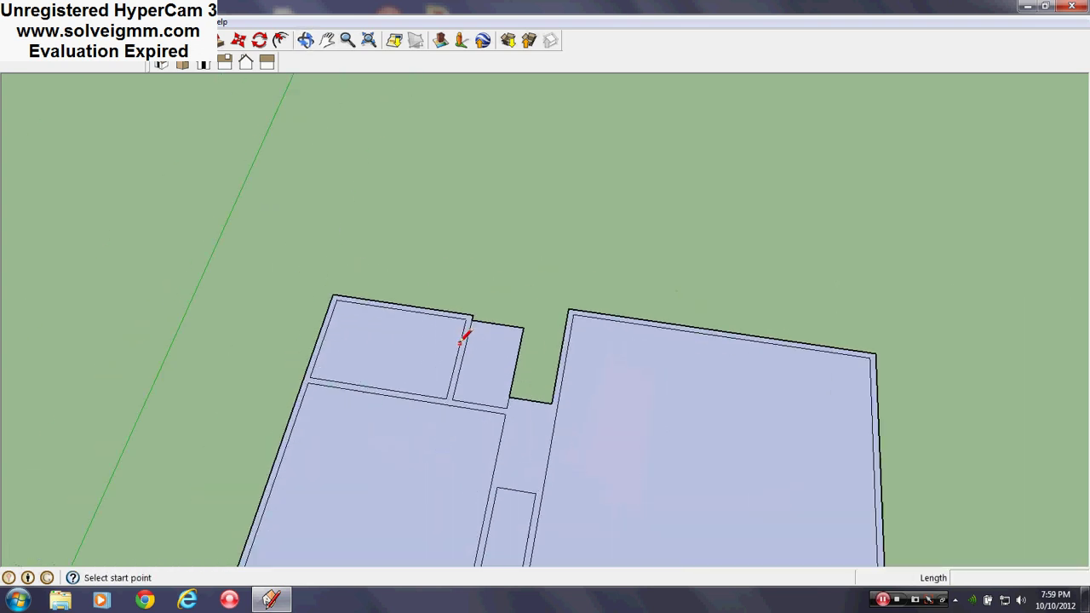
middle_drag(464, 331, 447, 330)
scroll(426, 315, down, 4)
scroll(469, 315, up, 5)
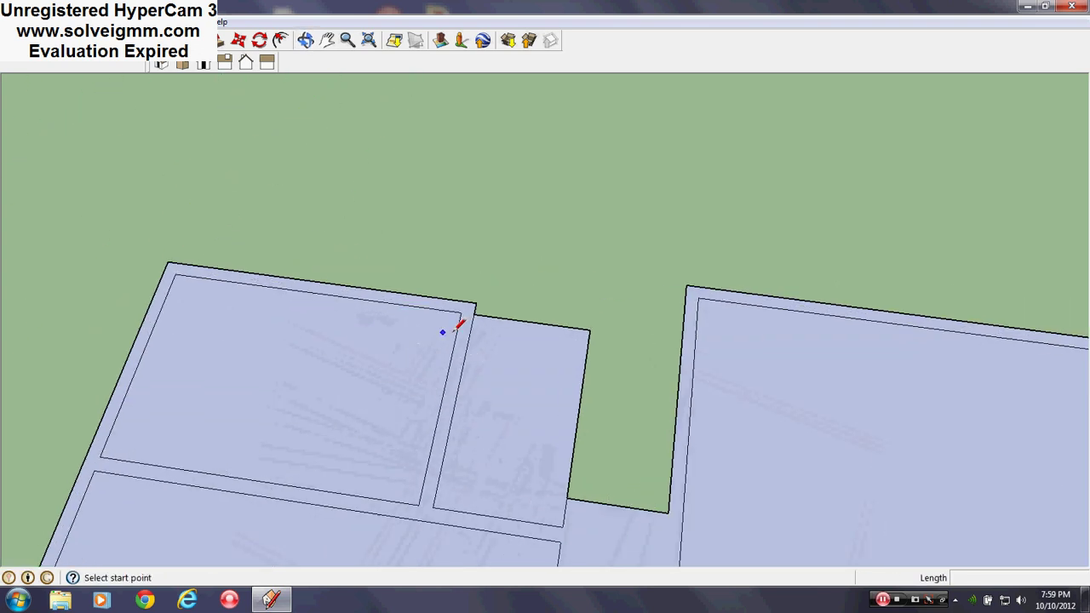
scroll(426, 366, down, 5)
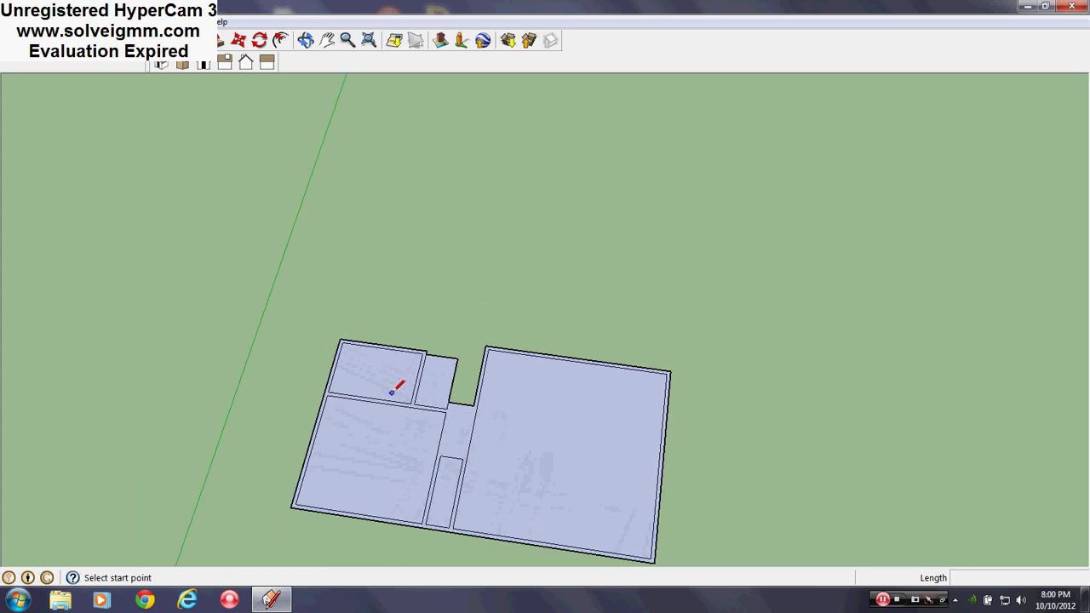
mouse_move(396, 384)
middle_down()
mouse_move(417, 436)
mouse_move(457, 401)
middle_up()
scroll(463, 401, down, 1)
scroll(462, 404, up, 1)
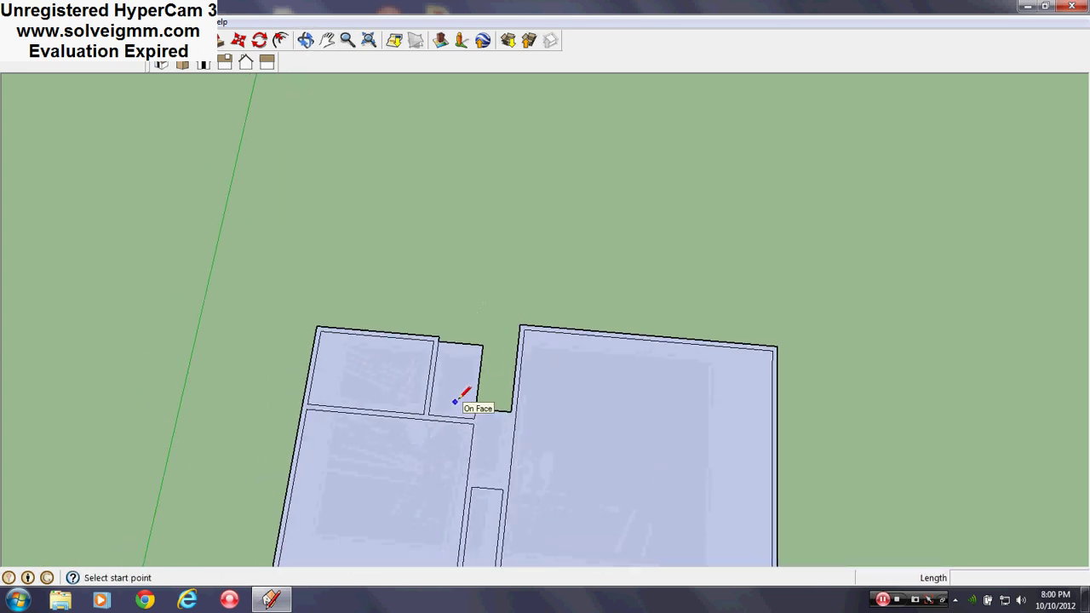
scroll(461, 391, down, 3)
scroll(426, 357, up, 5)
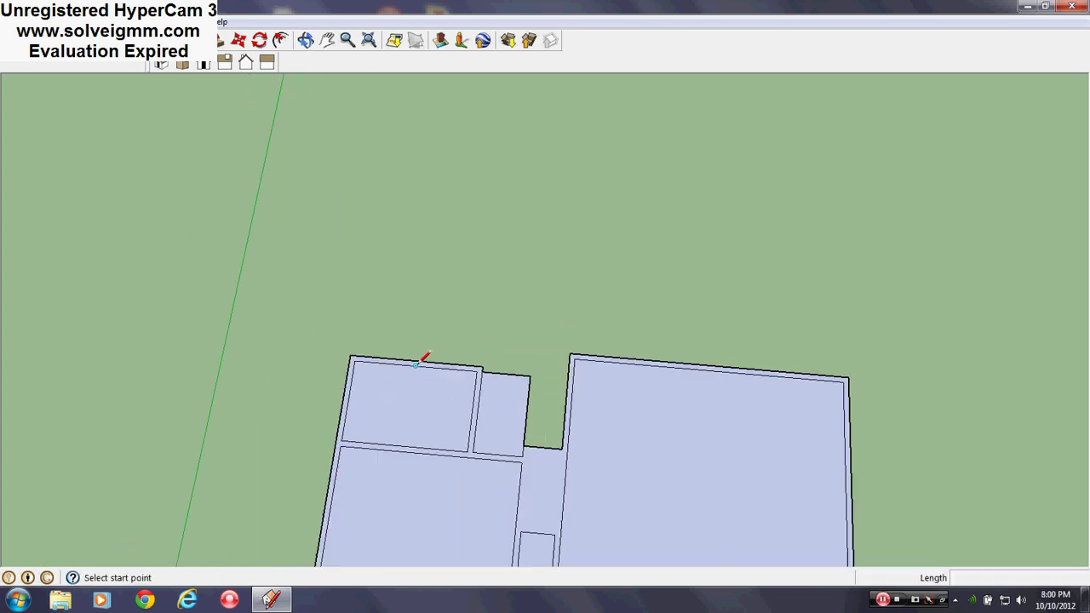
mouse_move(430, 362)
middle_down()
mouse_move(446, 393)
mouse_move(494, 359)
middle_up()
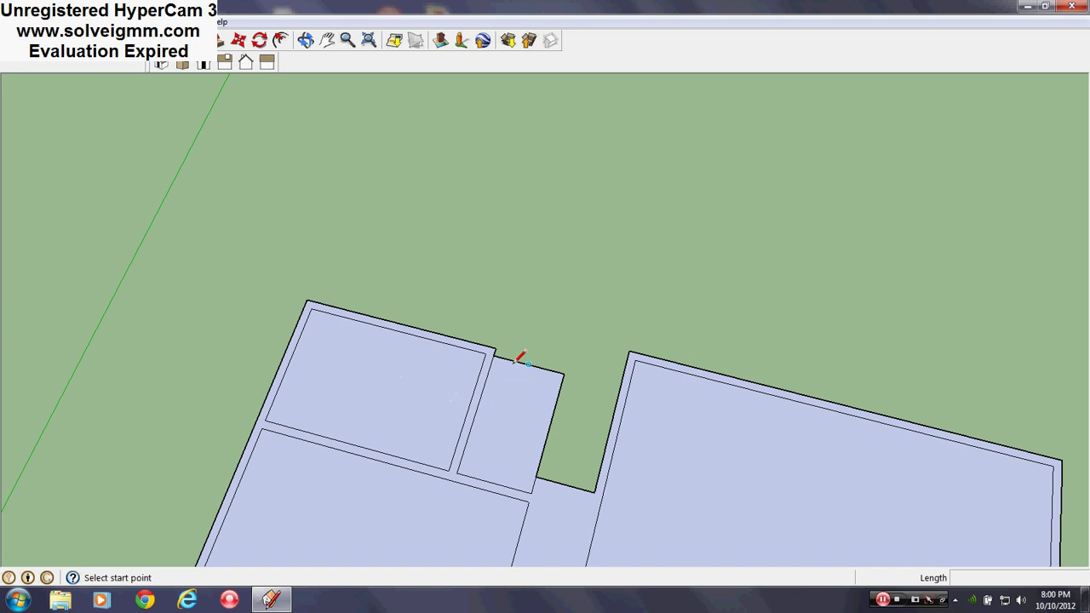
scroll(498, 399, down, 2)
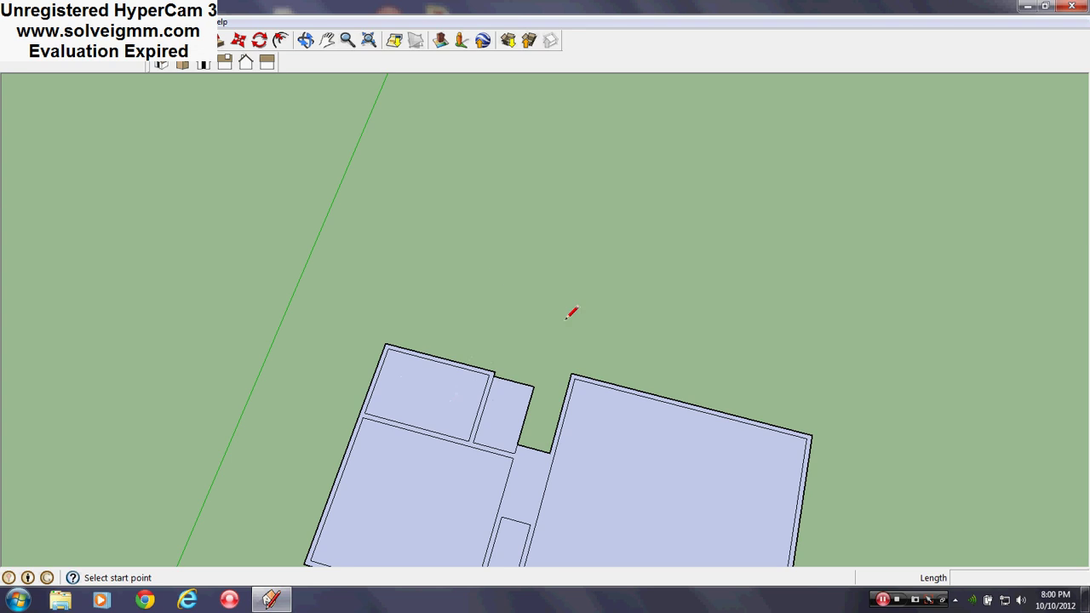
middle_drag(446, 384, 516, 445)
right_click(482, 457)
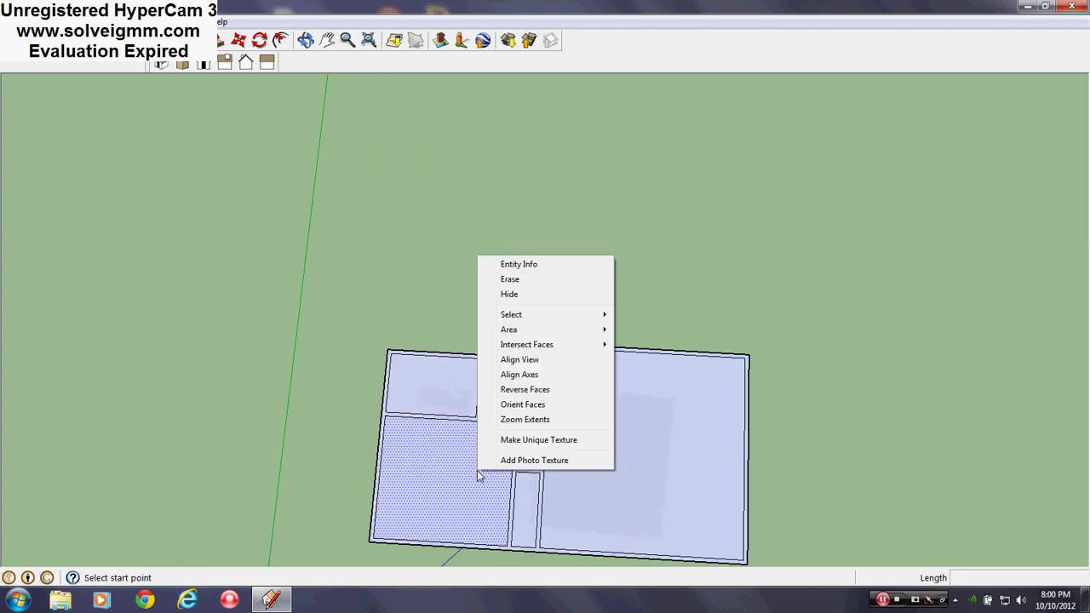
click(510, 415)
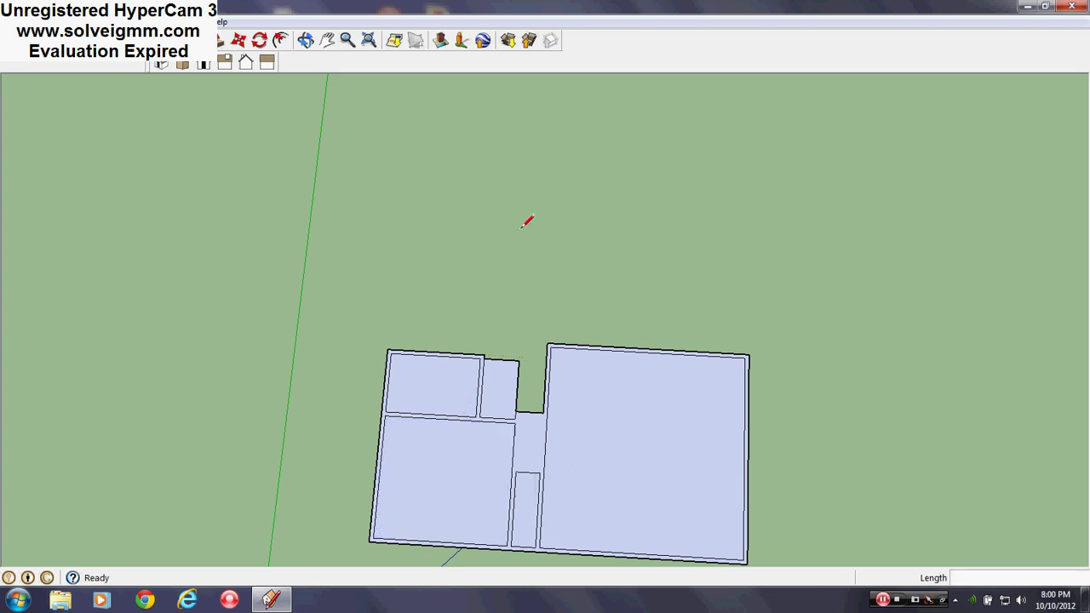
Draw a short line across the rear wall from the back room's inner corner at the outer side wall to the rear edge.
scroll(501, 426, up, 3)
scroll(330, 292, up, 2)
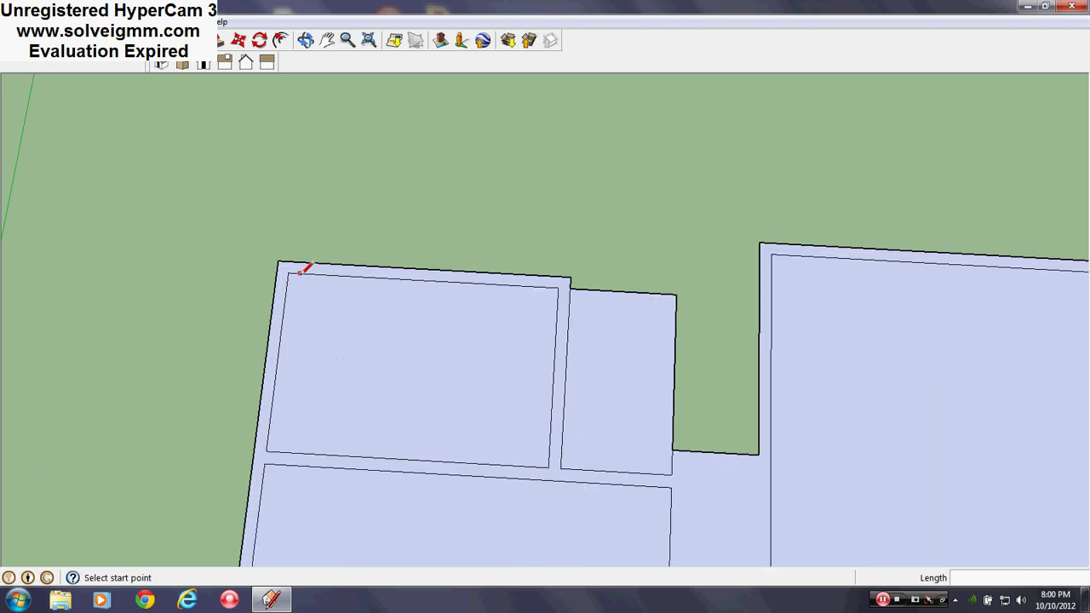
click(292, 264)
key(Escape)
Copy the smaller room's floor face along the green axis and place the copy against the back room's rear edge.
scroll(357, 273, down, 3)
scroll(357, 274, down, 3)
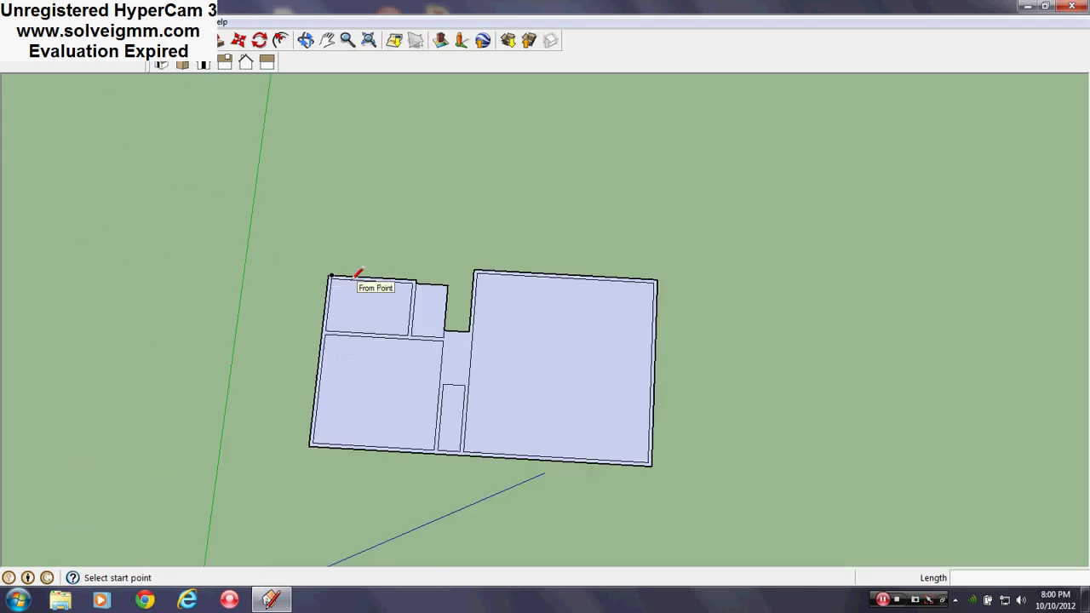
right_click(366, 392)
key(Escape)
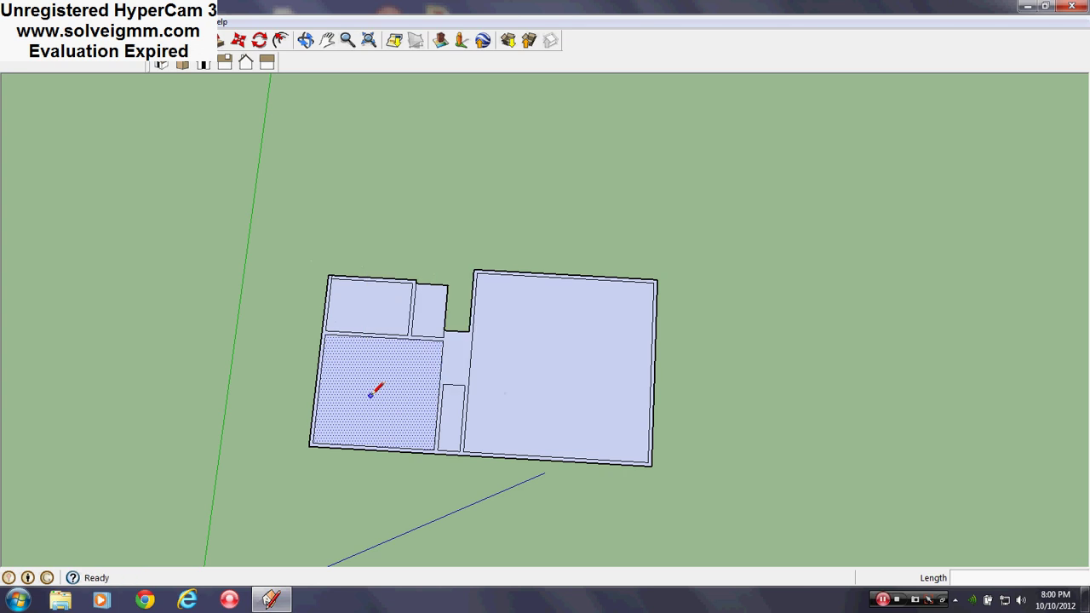
scroll(381, 358, up, 3)
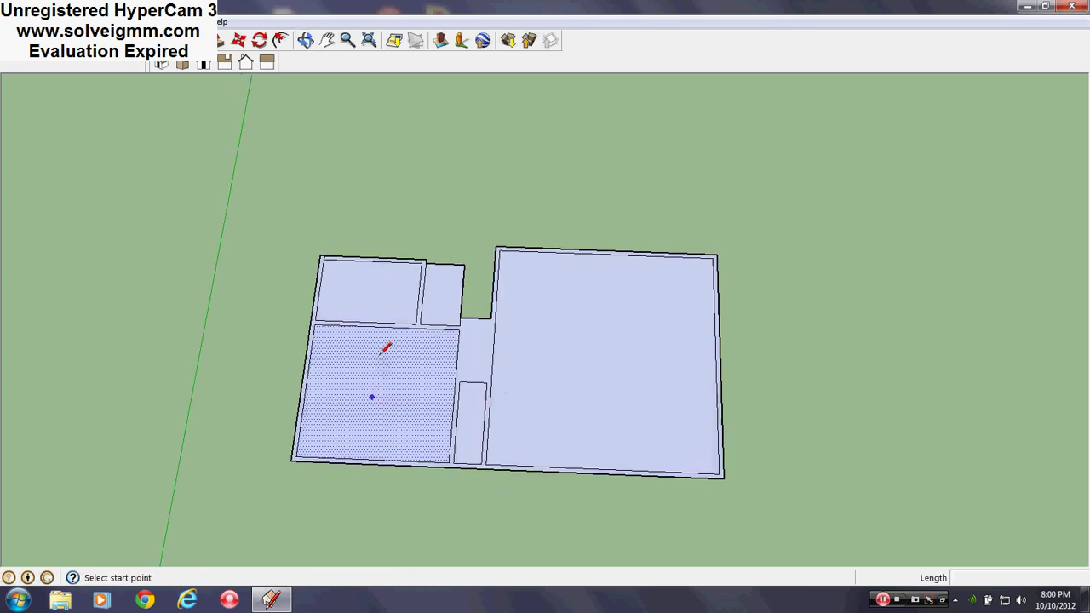
click(238, 40)
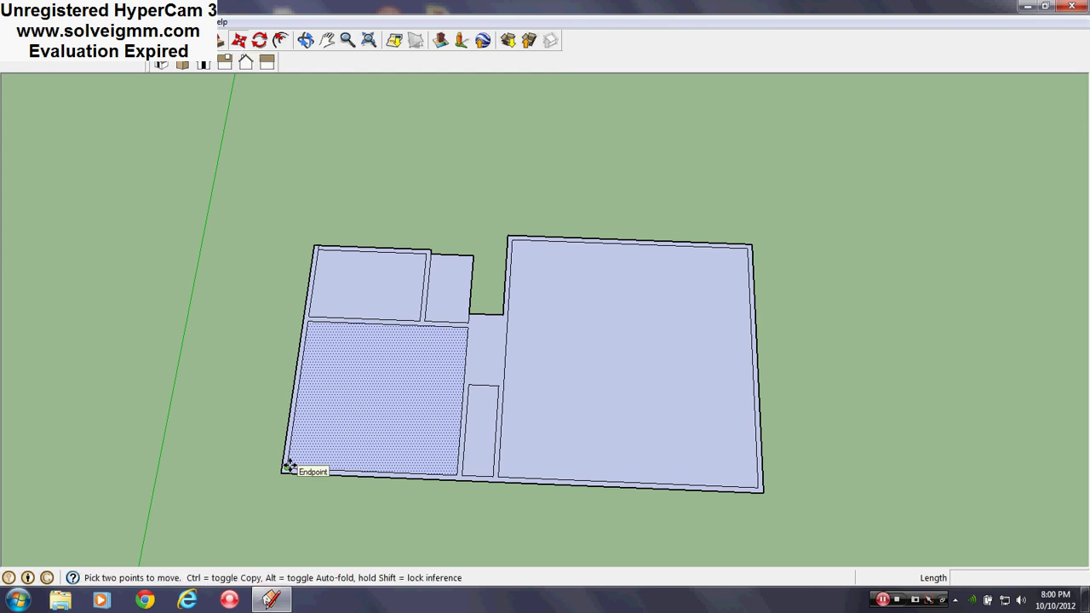
scroll(298, 451, up, 4)
scroll(302, 490, down, 2)
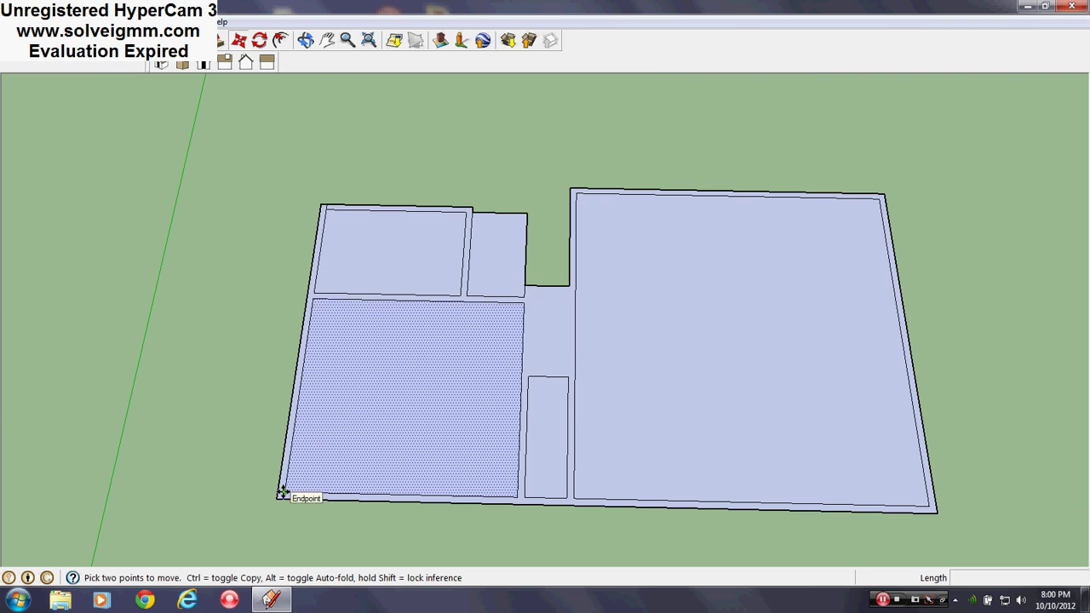
key(ctrl)
click(281, 491)
scroll(328, 231, up, 4)
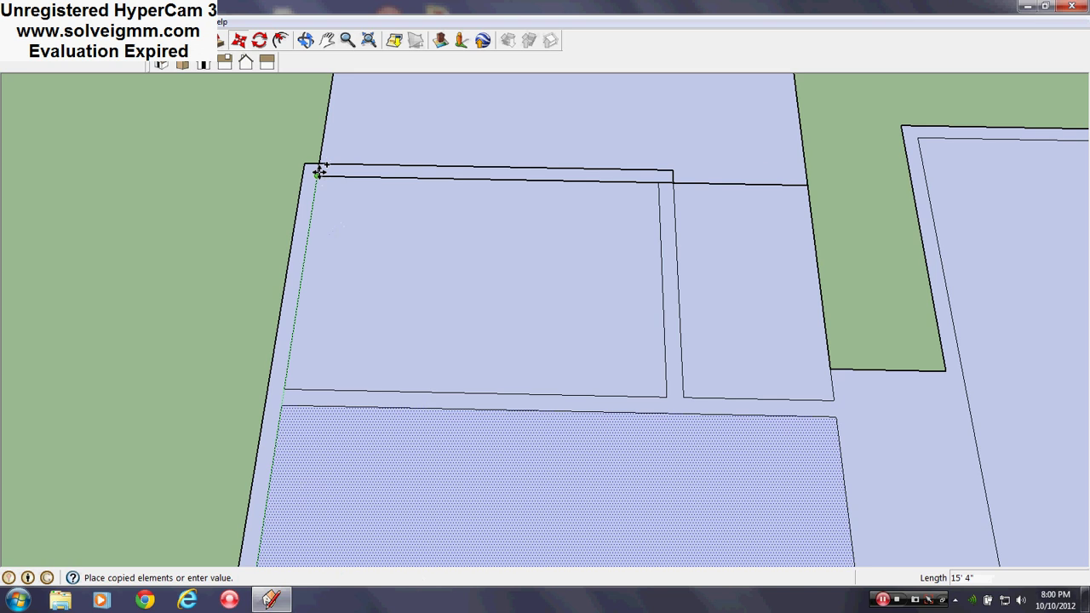
click(317, 169)
scroll(394, 297, down, 5)
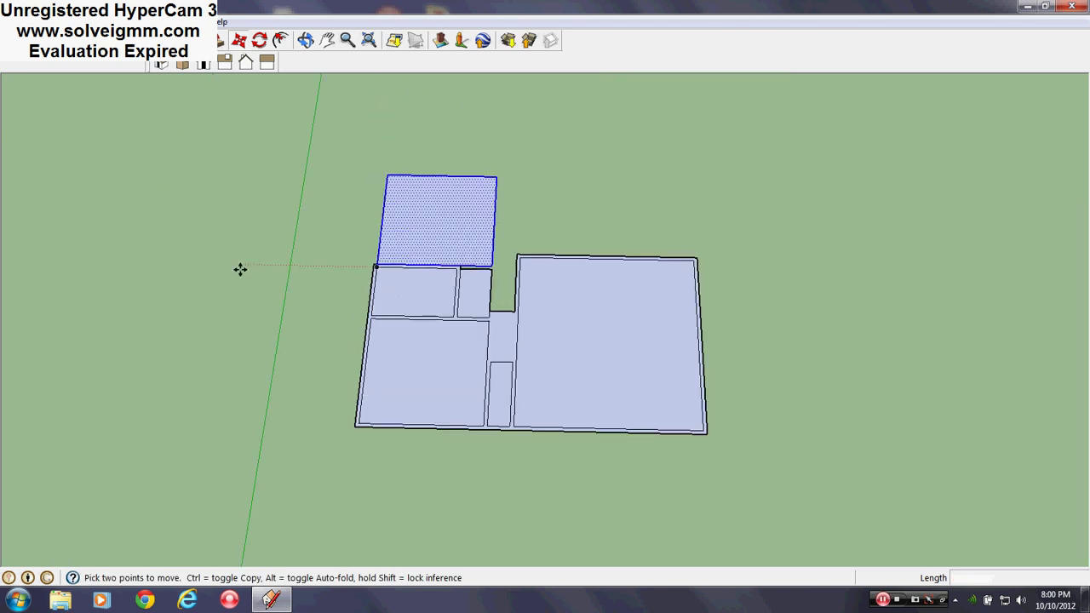
key(Escape)
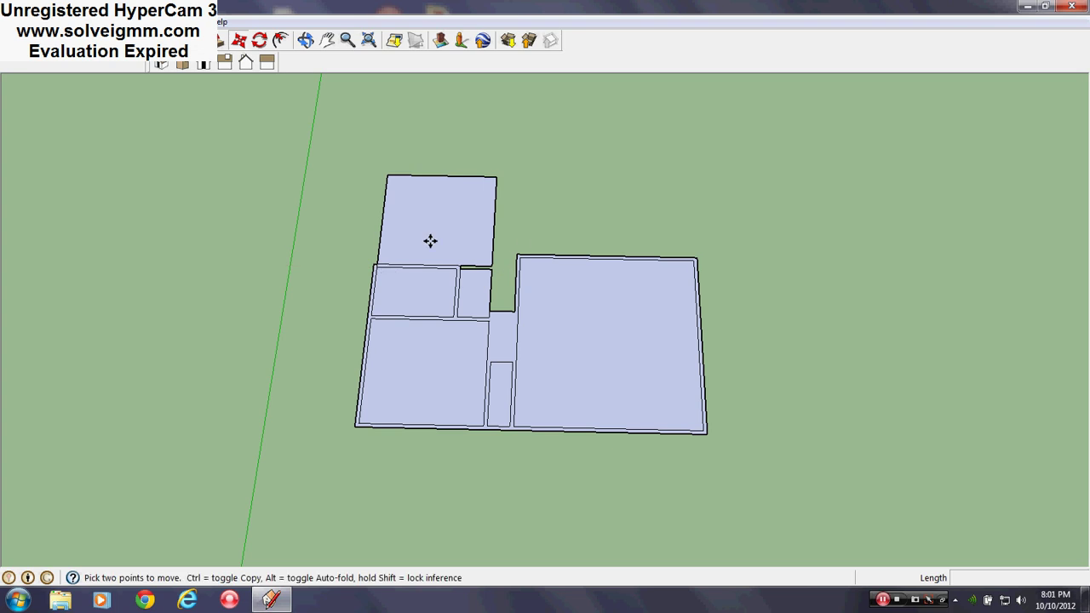
Undo the copy of the smaller room's floor behind the back room.
scroll(545, 353, up, 2)
scroll(482, 382, down, 1)
scroll(633, 331, up, 2)
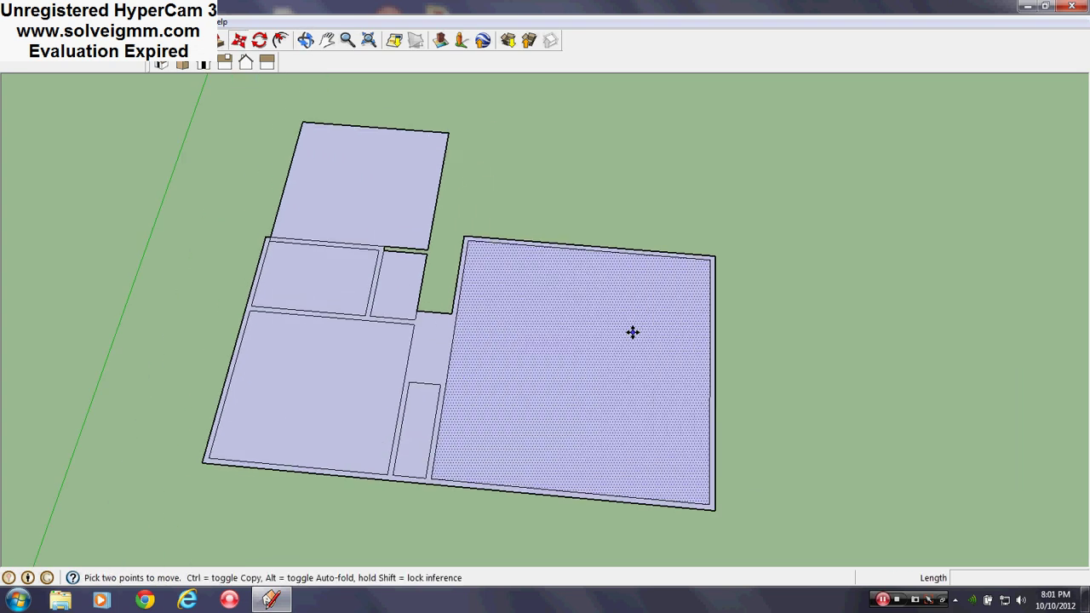
scroll(376, 378, up, 2)
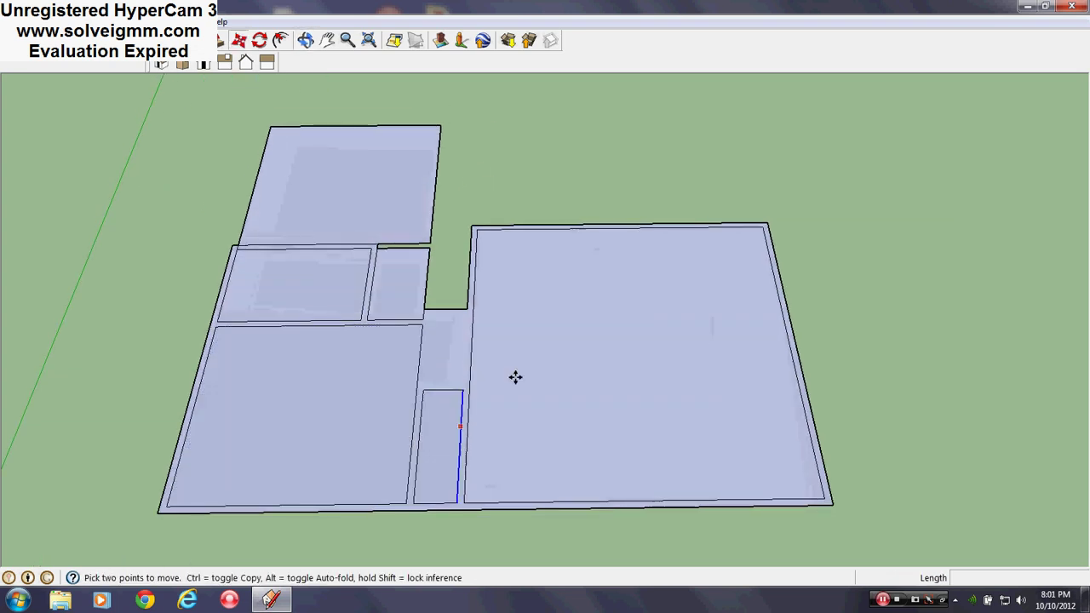
mouse_move(516, 375)
middle_down()
mouse_move(480, 431)
mouse_move(451, 368)
middle_up()
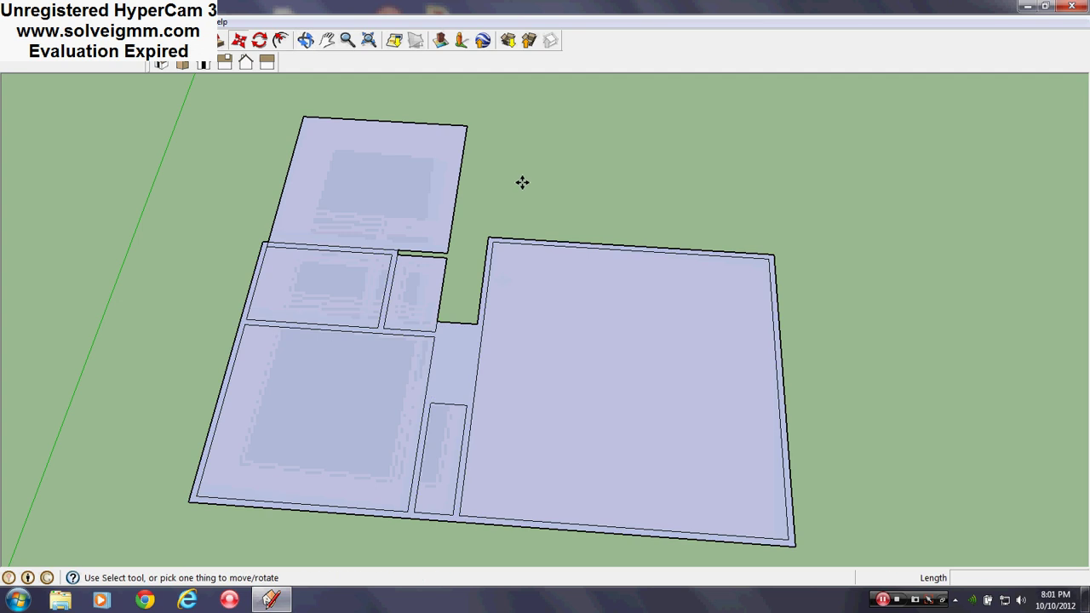
key(ctrl+z)
Draw a 2' line outward along the green axis from the rear edge, in line with the outer side wall's inner face.
key(l)
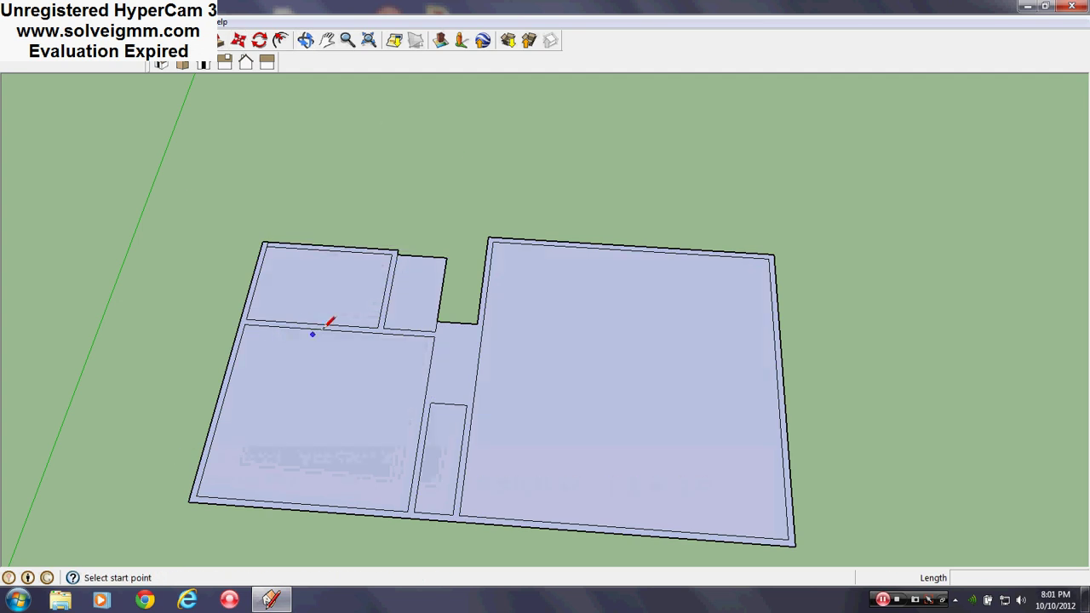
middle_drag(442, 274, 372, 414)
scroll(373, 421, down, 3)
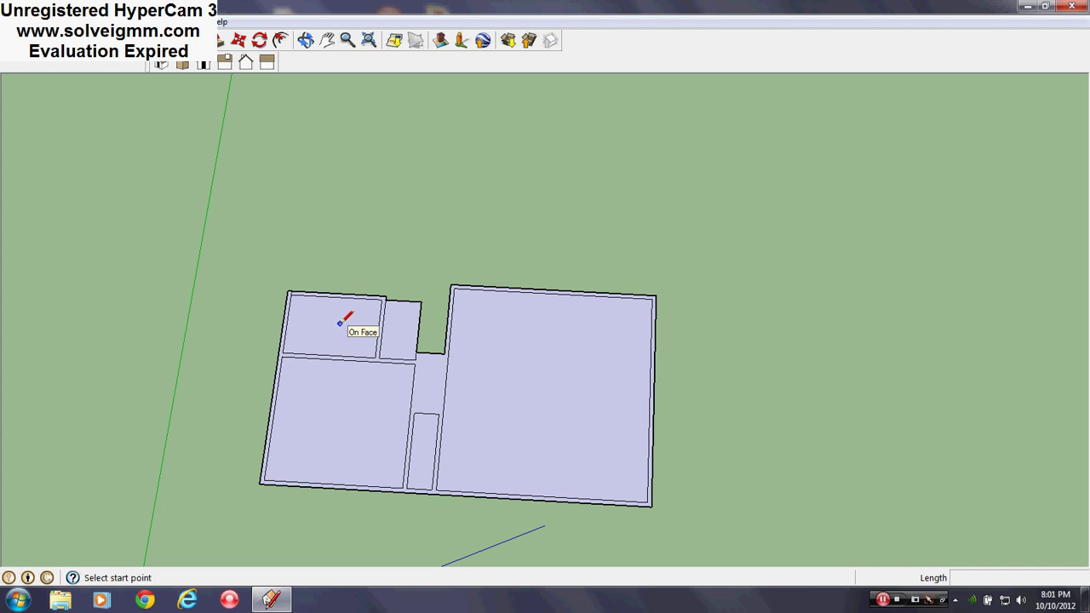
scroll(358, 333, up, 3)
scroll(344, 374, down, 2)
scroll(292, 312, up, 4)
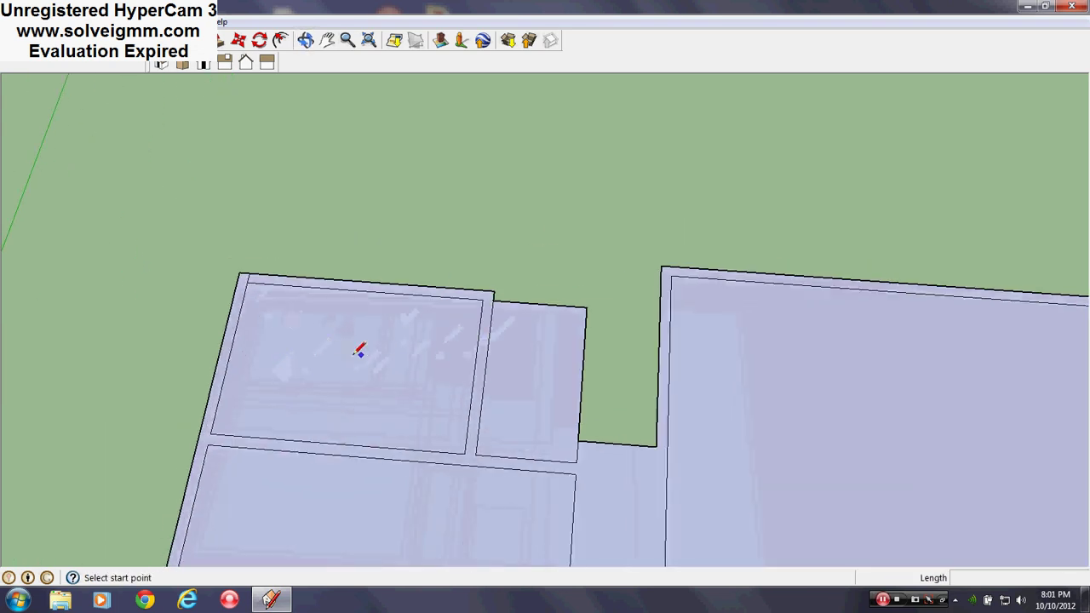
click(246, 274)
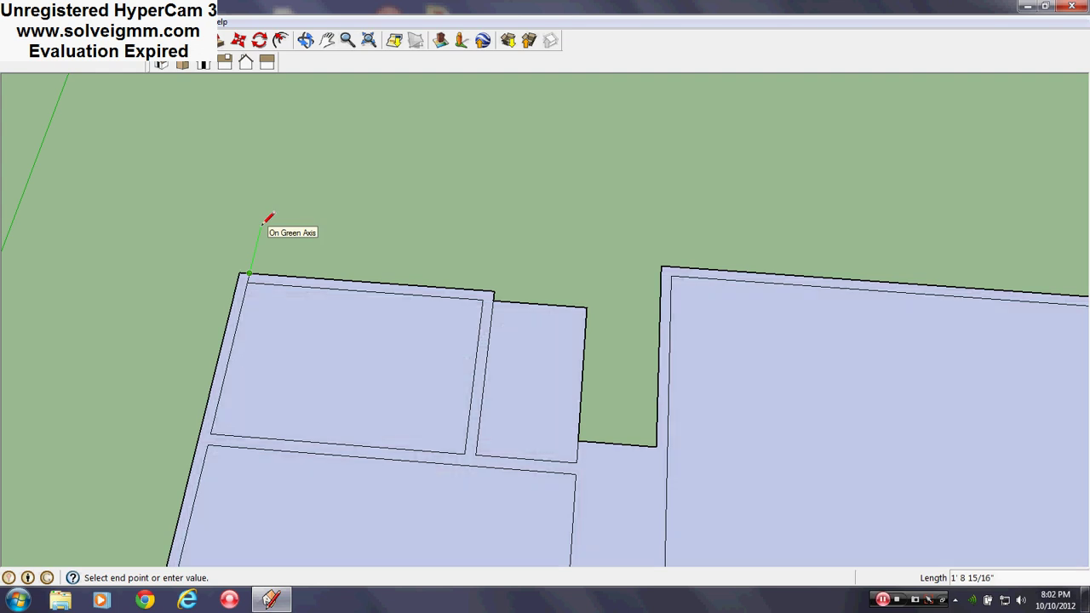
text(2)
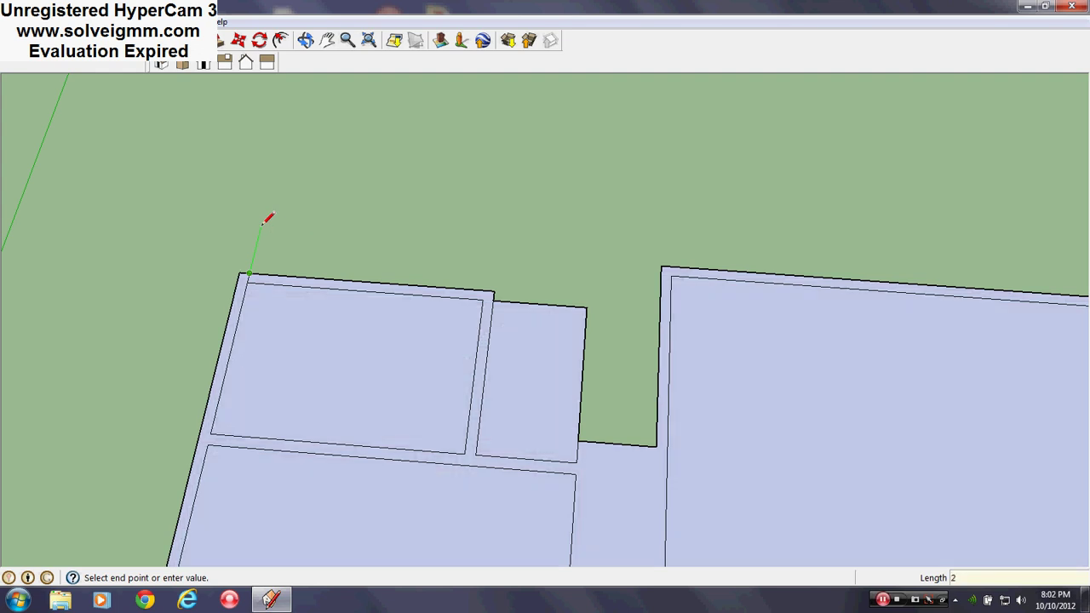
key(Return)
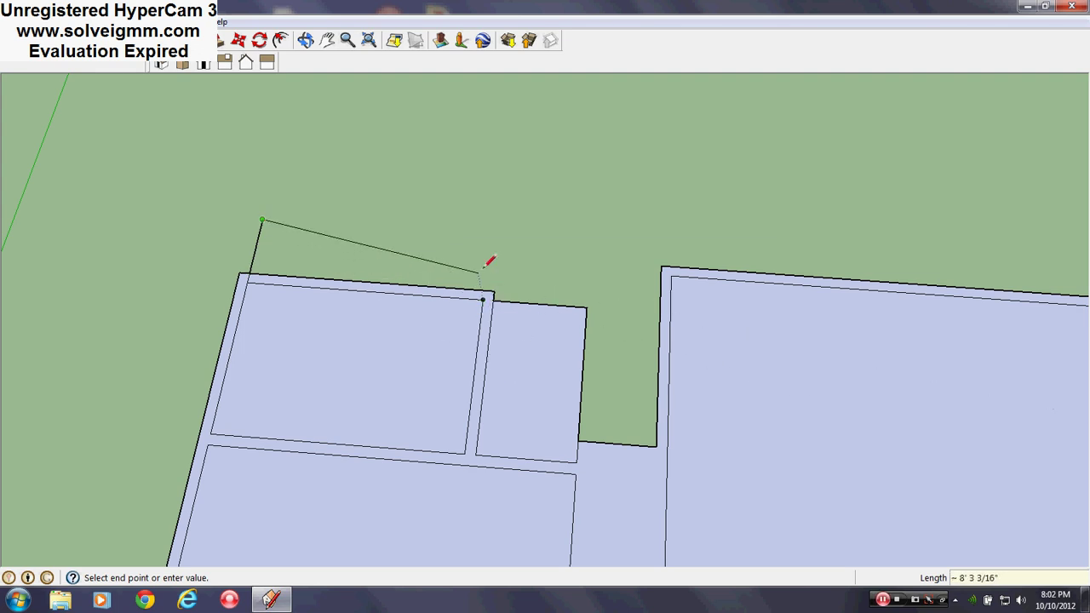
Close the 2' deep area behind the back room with its rear and side edges, and erase the short guide line crossing the wall.
click(490, 234)
click(487, 290)
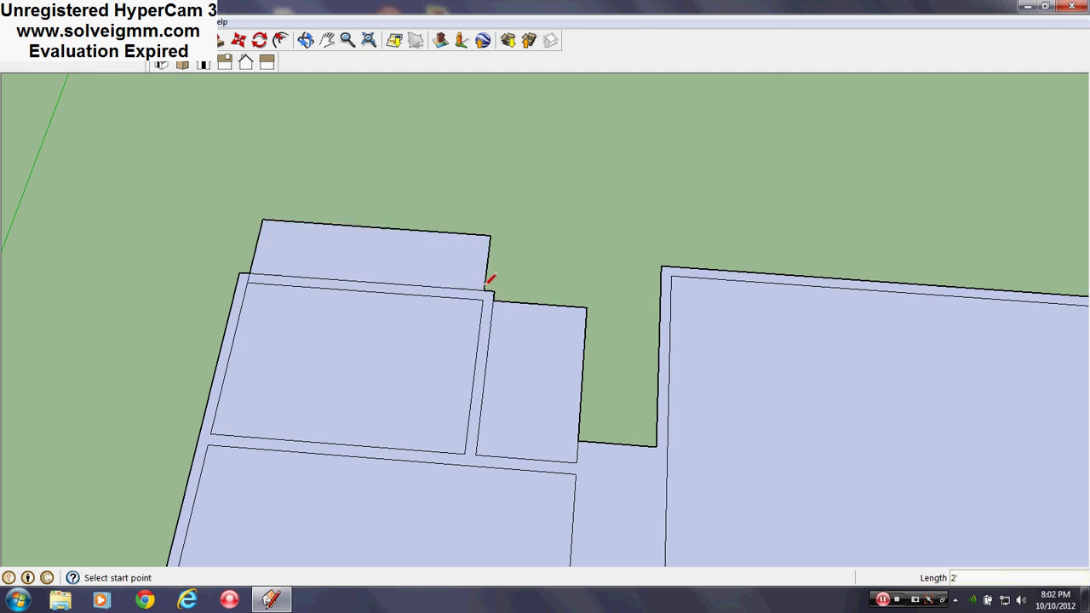
right_click(249, 278)
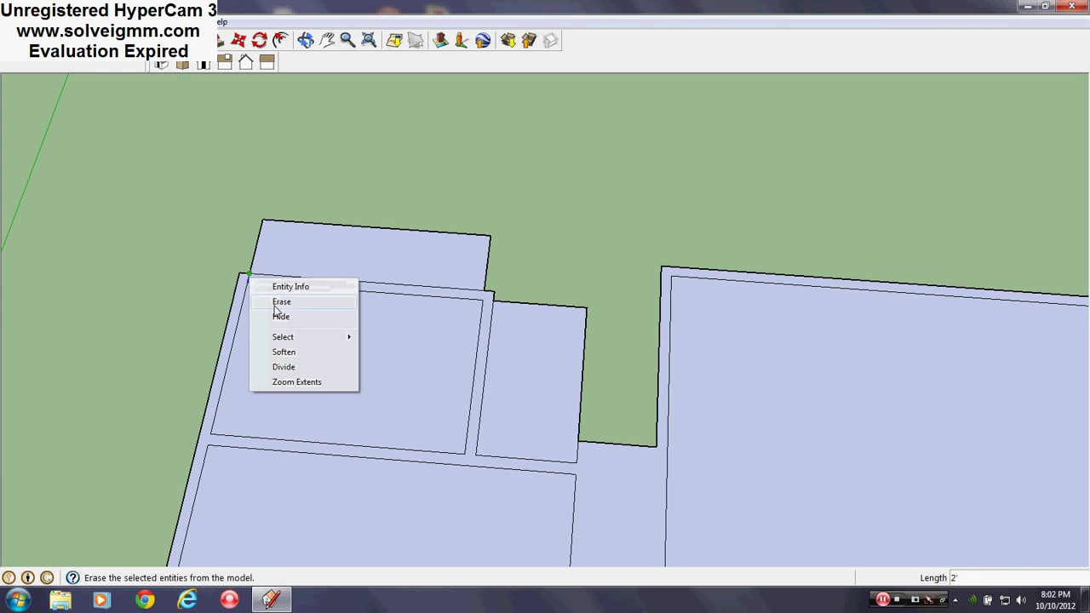
click(281, 301)
Offset the outline of the 2' deep area 4" outward to form its walls.
mouse_move(418, 479)
middle_down()
mouse_move(389, 333)
mouse_move(489, 272)
middle_up()
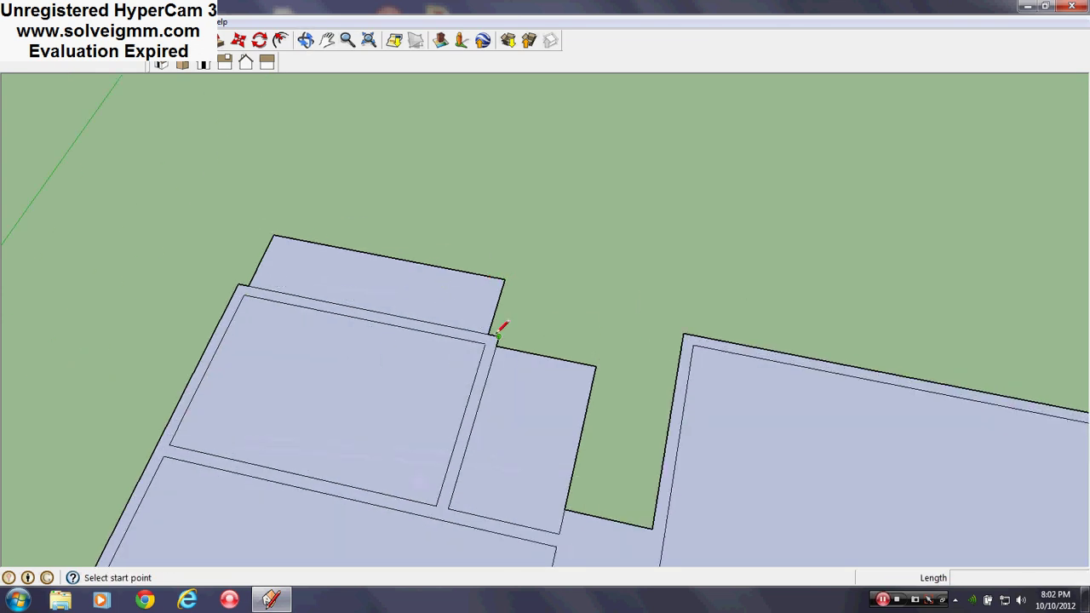
middle_drag(451, 389, 391, 372)
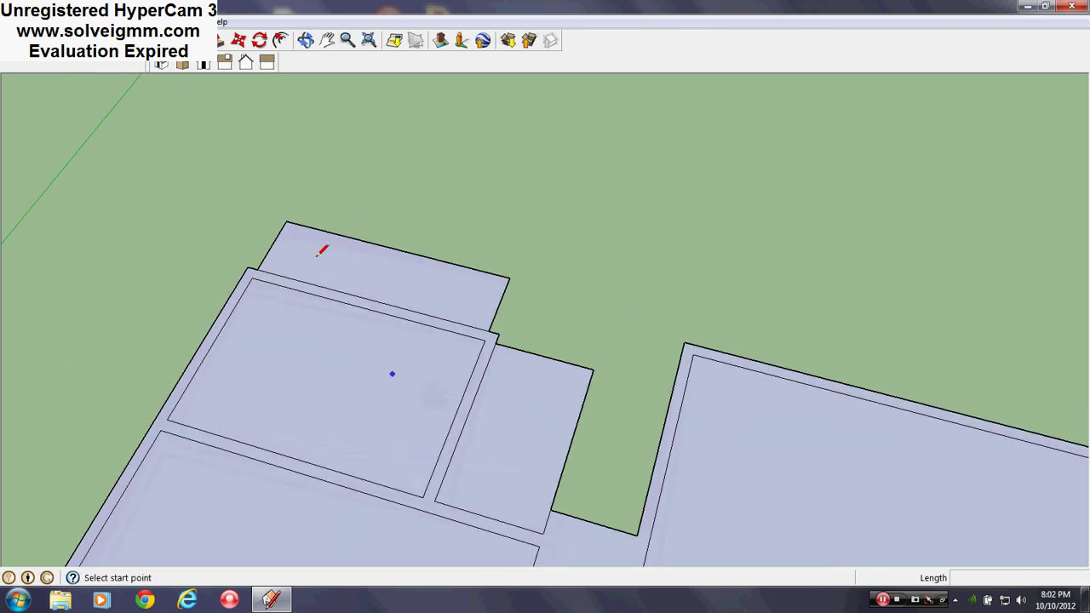
click(281, 40)
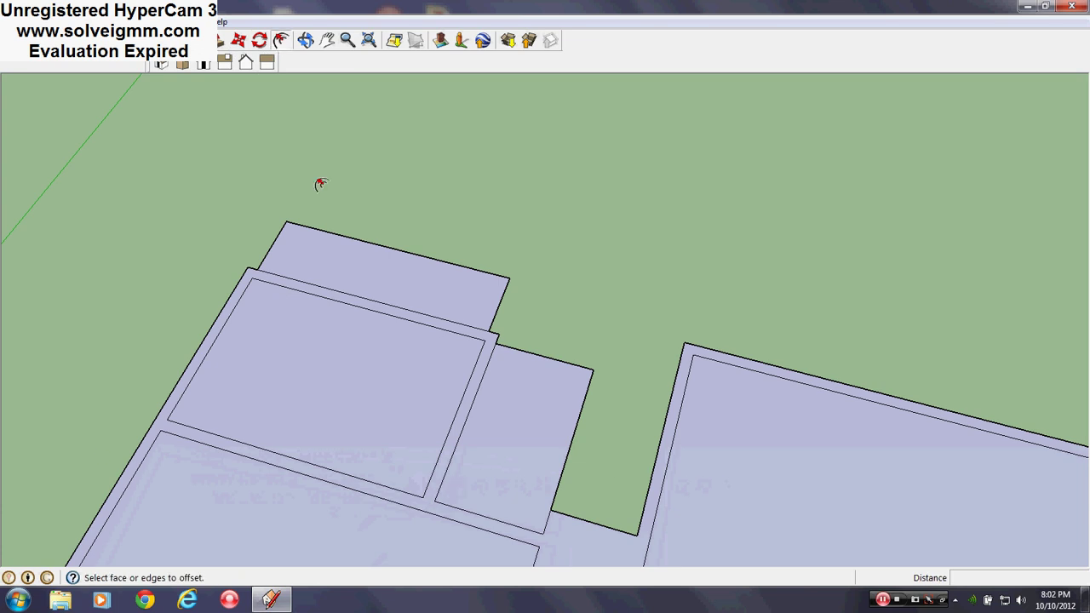
click(288, 249)
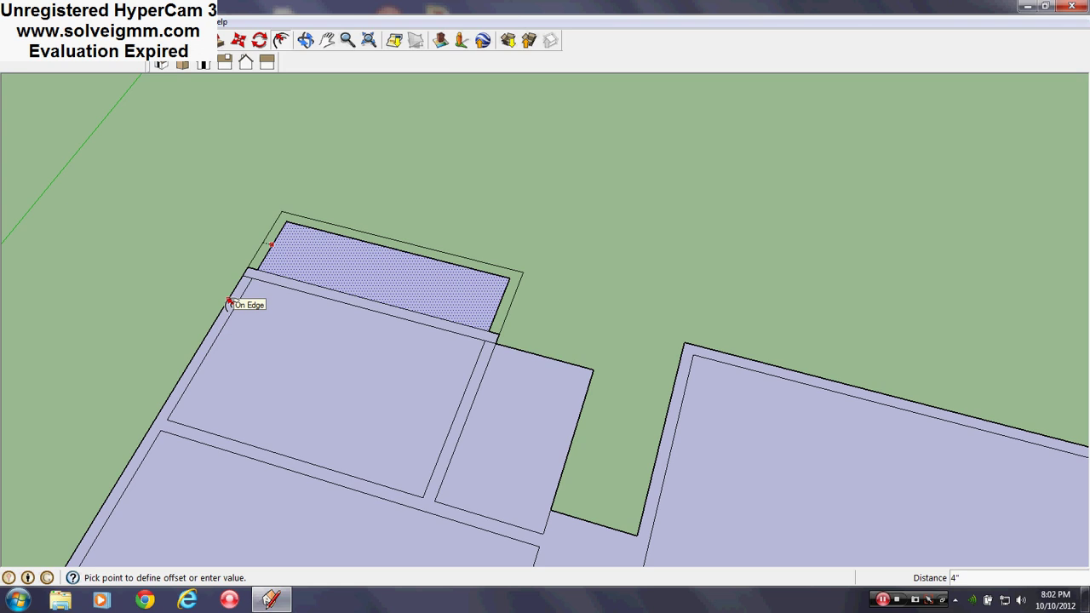
click(229, 302)
Erase the leftover lines crossing the walls where the 2' deep area meets the back room.
key(e)
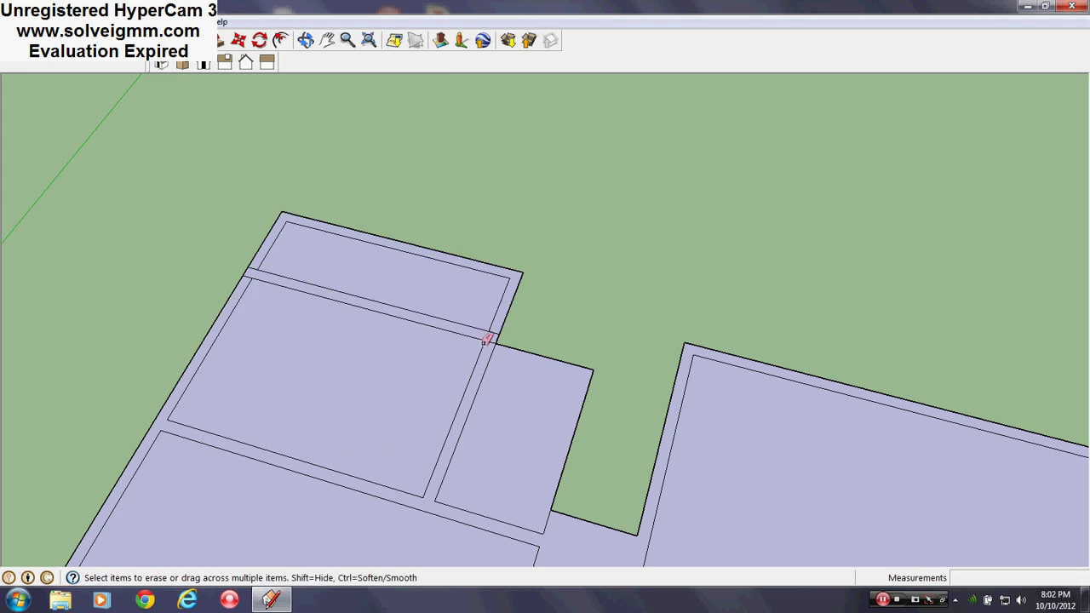
scroll(486, 340, up, 3)
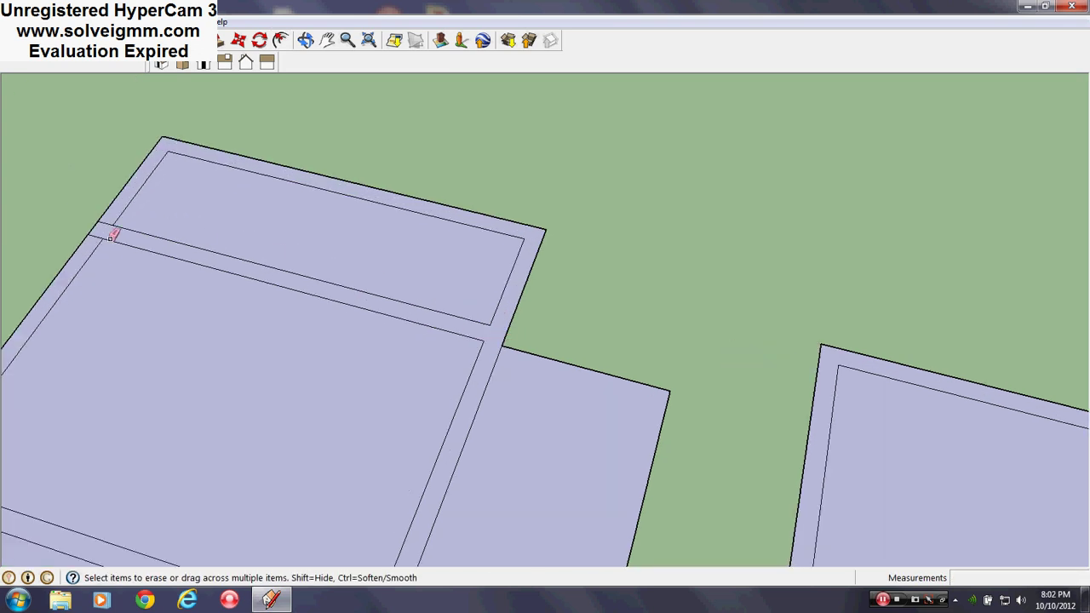
scroll(294, 243, down, 3)
mouse_move(294, 243)
middle_down()
mouse_move(316, 304)
mouse_move(309, 278)
middle_up()
scroll(289, 259, down, 3)
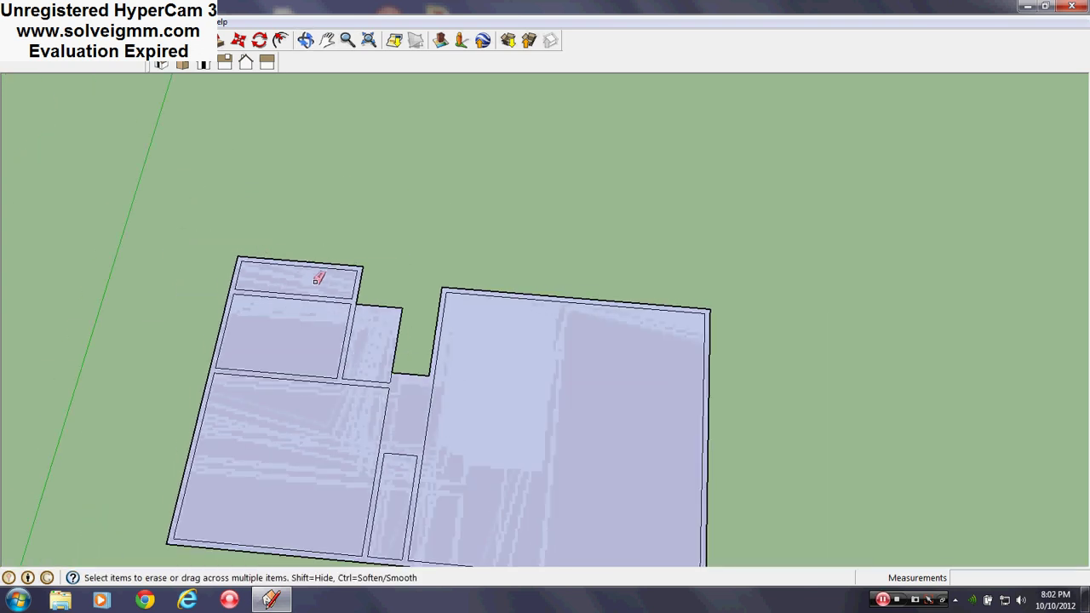
Draw a short guide line across the 2' deep area's rear wall, from its inner corner at the outer side wall to the rear edge.
key(l)
scroll(408, 382, up, 3)
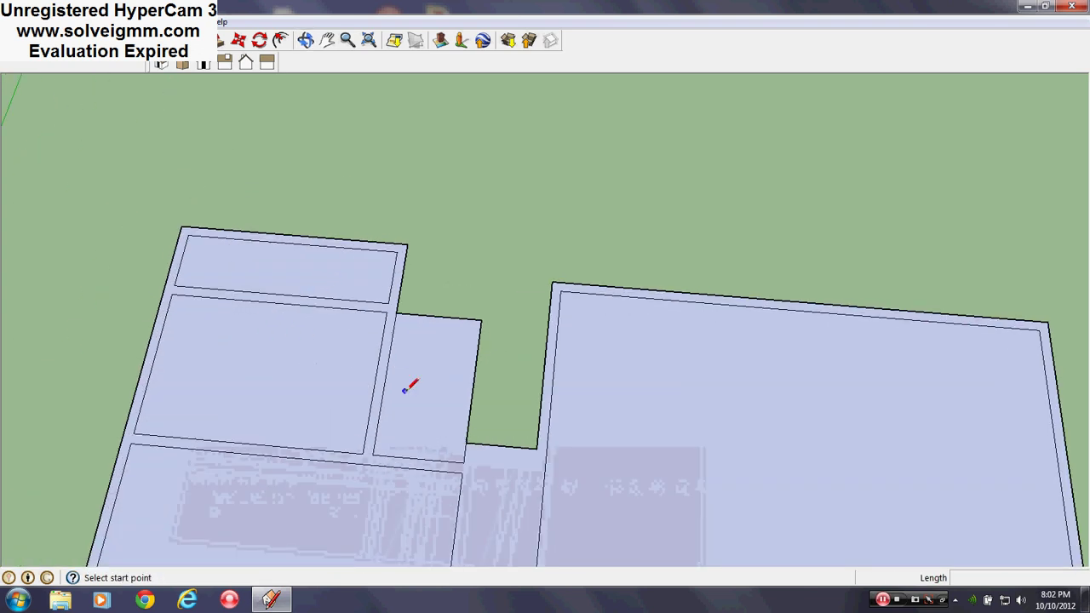
scroll(340, 297, down, 4)
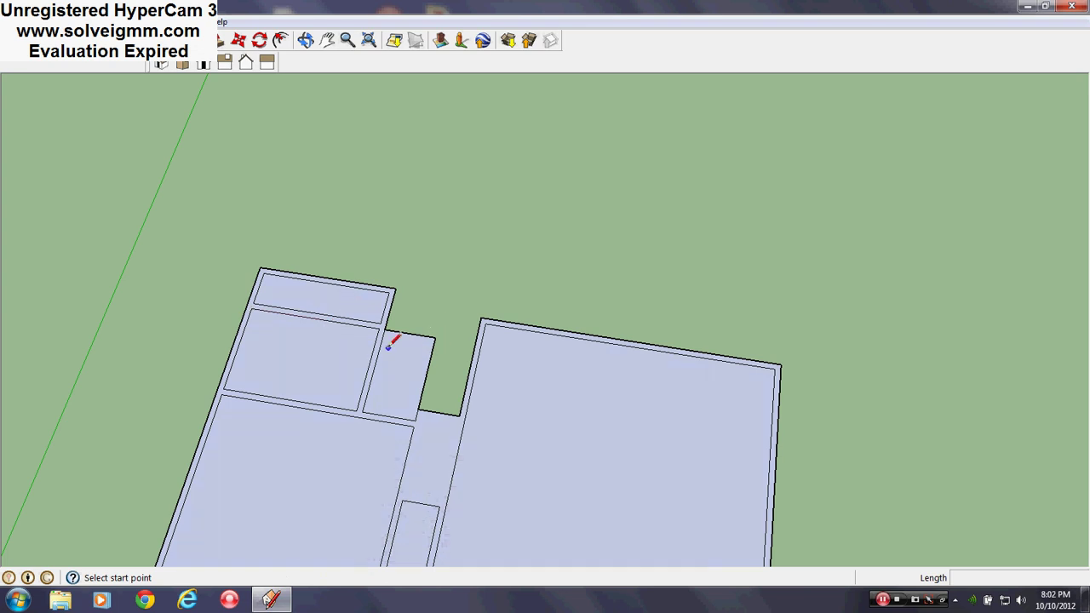
scroll(366, 300, up, 4)
click(171, 247)
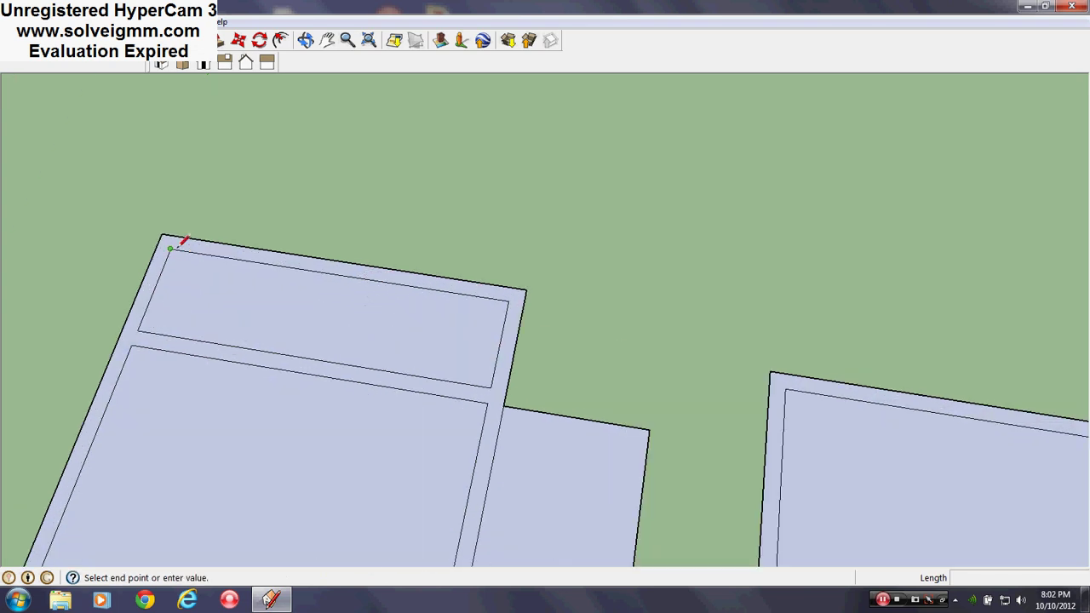
key(Escape)
scroll(477, 358, down, 6)
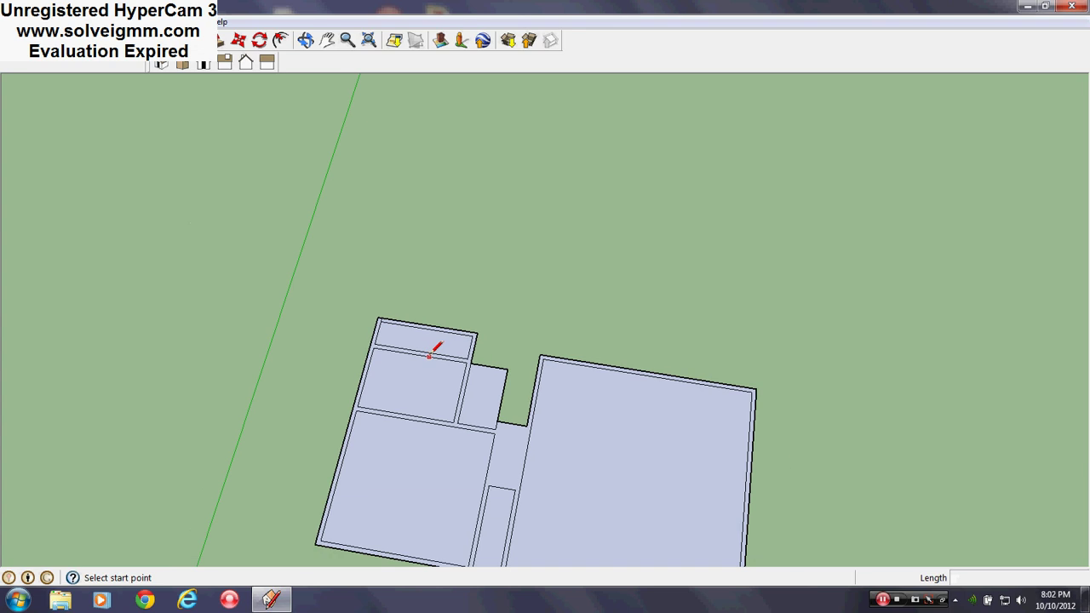
scroll(432, 379, down, 2)
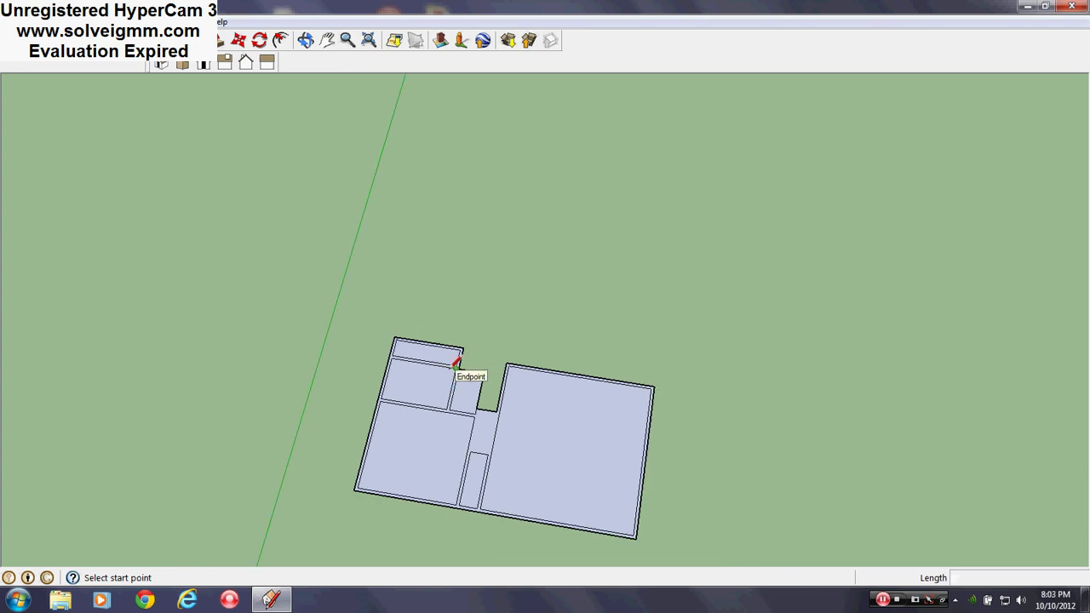
scroll(397, 333, up, 4)
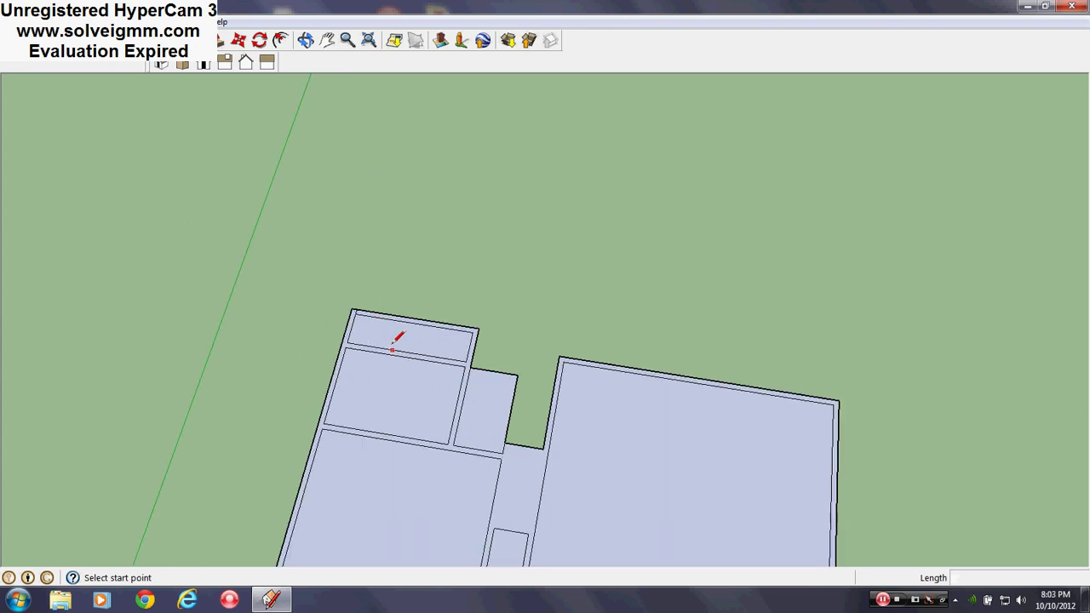
Draw a 10' 4" line outward along the green axis from the rear edge, in line with the outer side wall's inner face.
click(325, 279)
scroll(397, 338, down, 5)
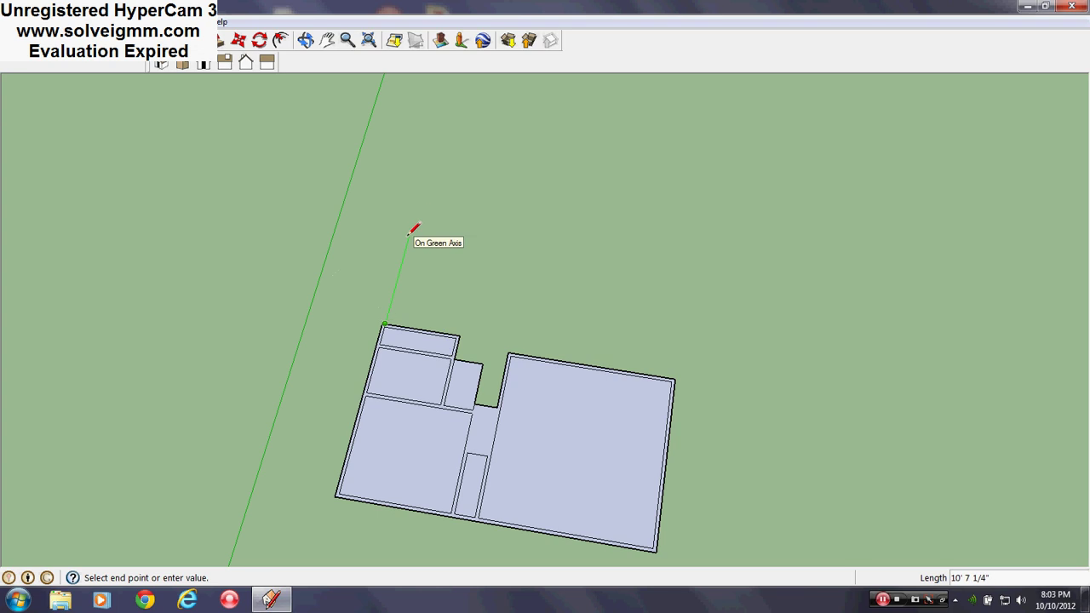
text(10')
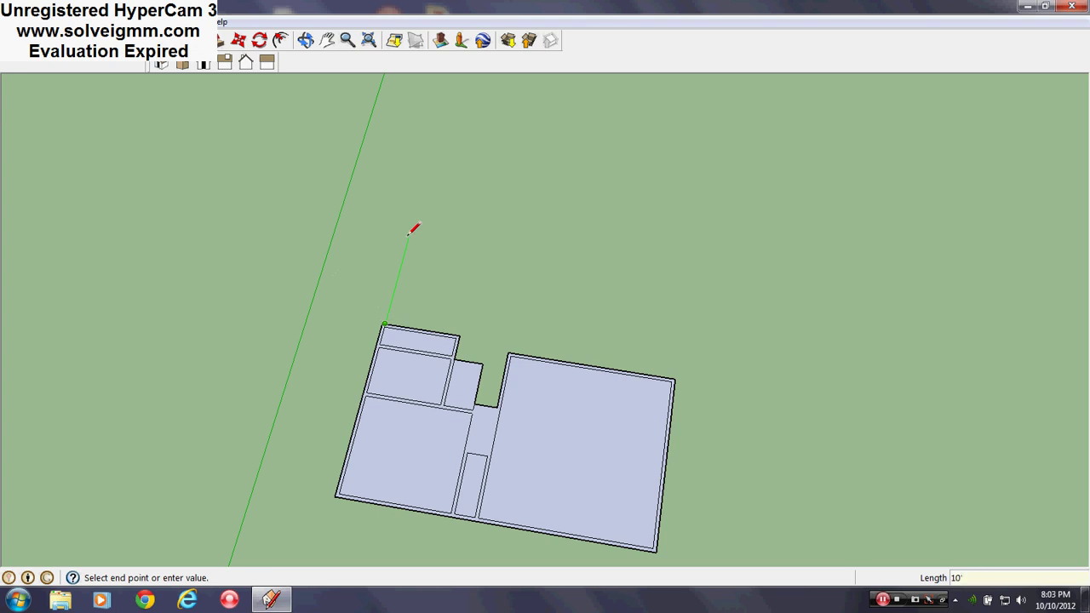
text(4)
key(Return)
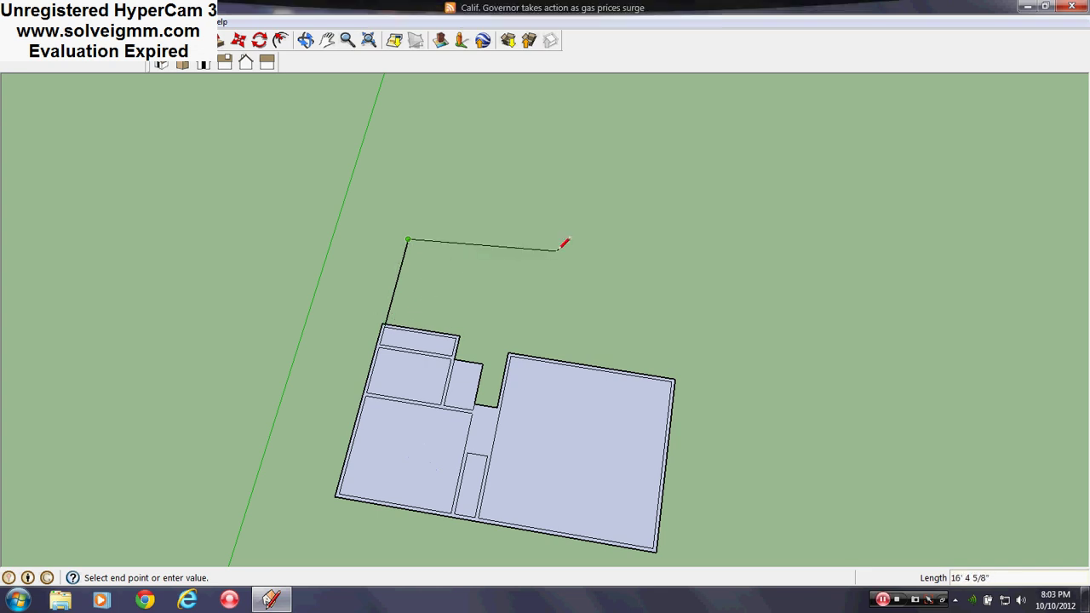
Draw an 11' rear edge along the red axis and close the rear room with lines back to the 2' deep area's outer corner.
text(11)
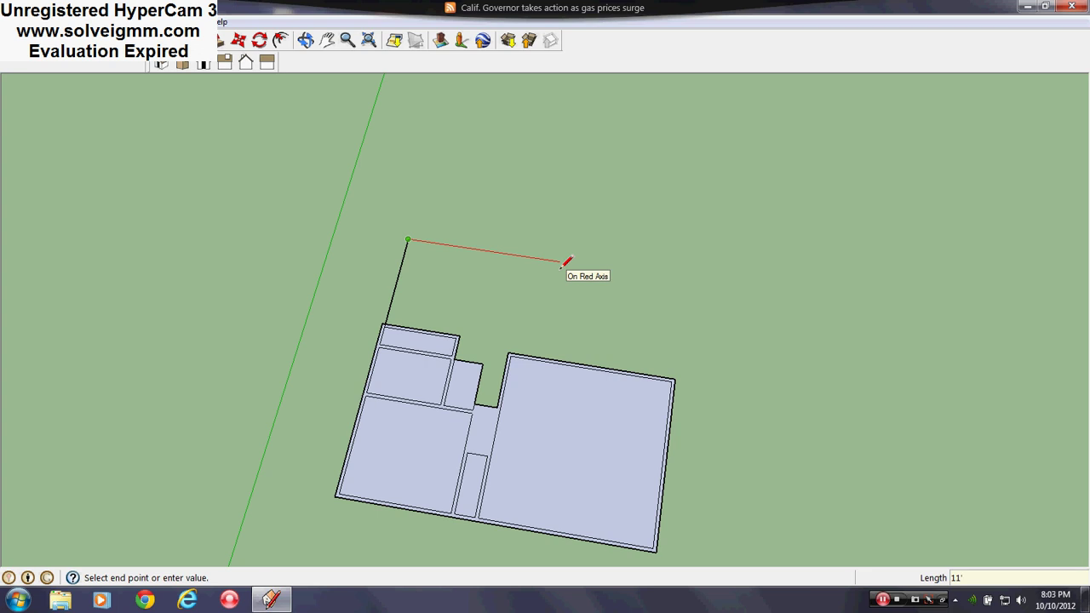
key(Return)
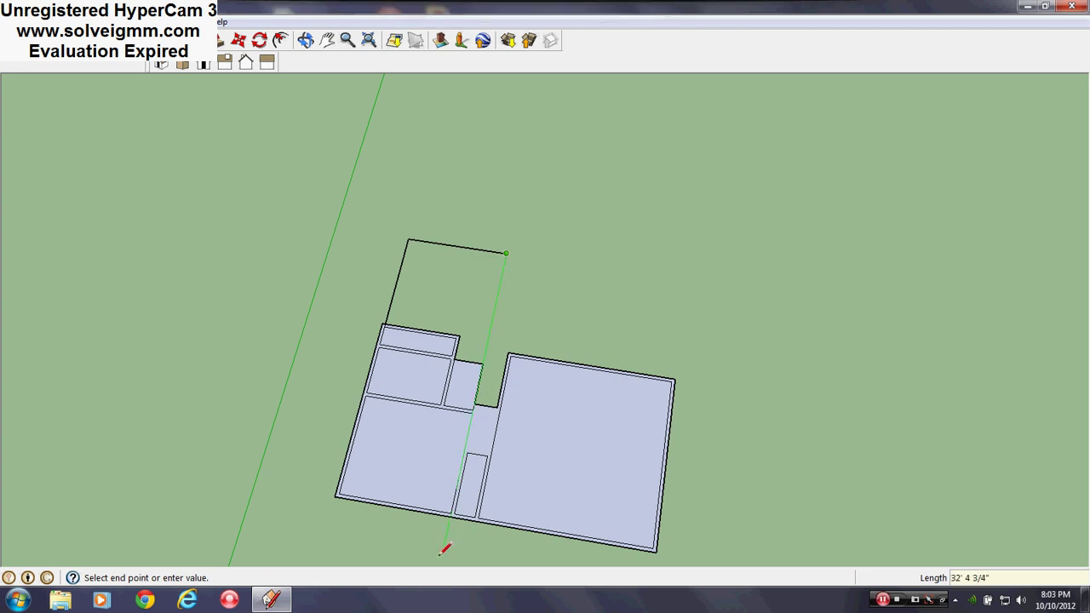
scroll(477, 407, up, 5)
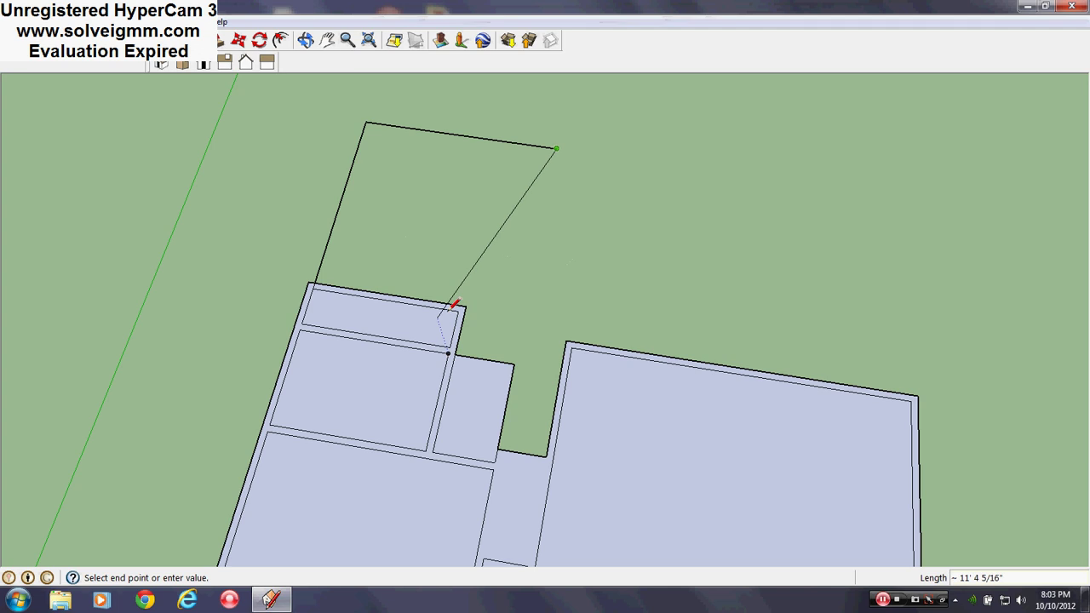
scroll(475, 293, down, 3)
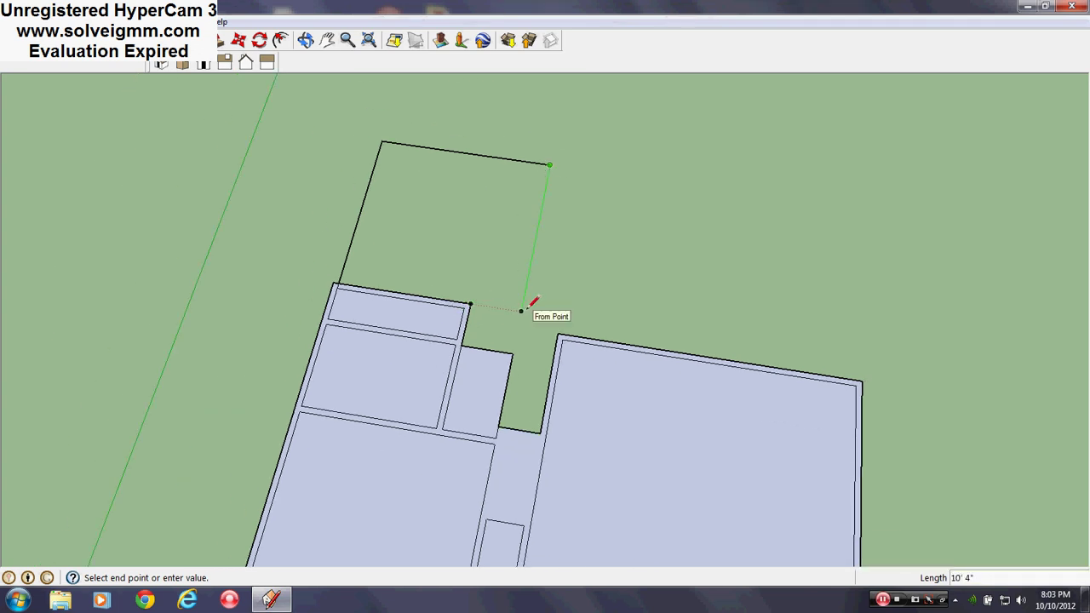
click(521, 311)
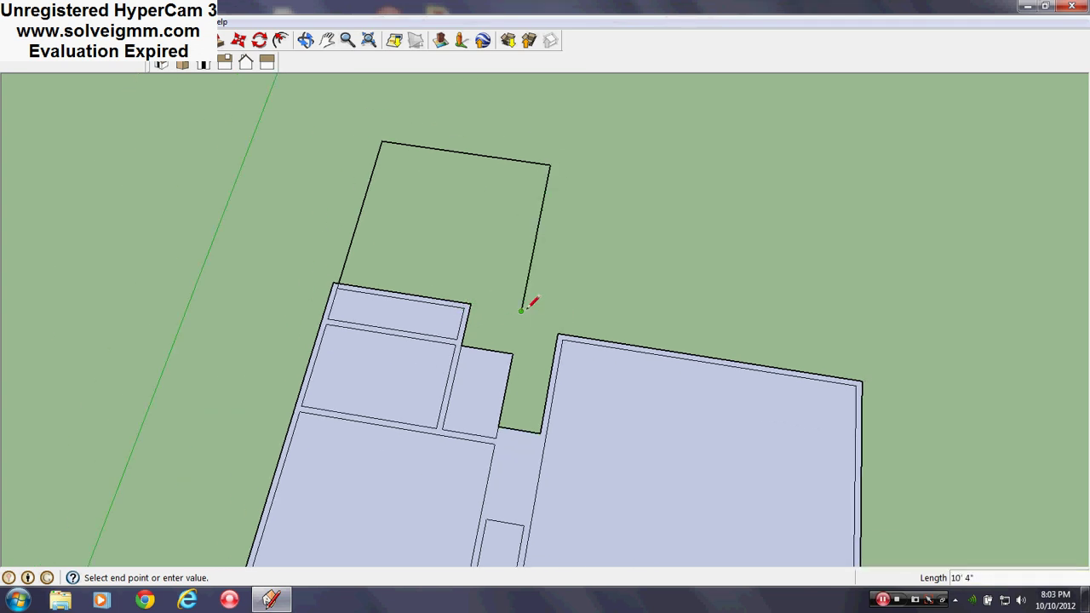
click(471, 303)
Erase the short guide line crossing the wall between the 2' deep area and the rear room.
scroll(418, 343, down, 3)
scroll(406, 301, up, 6)
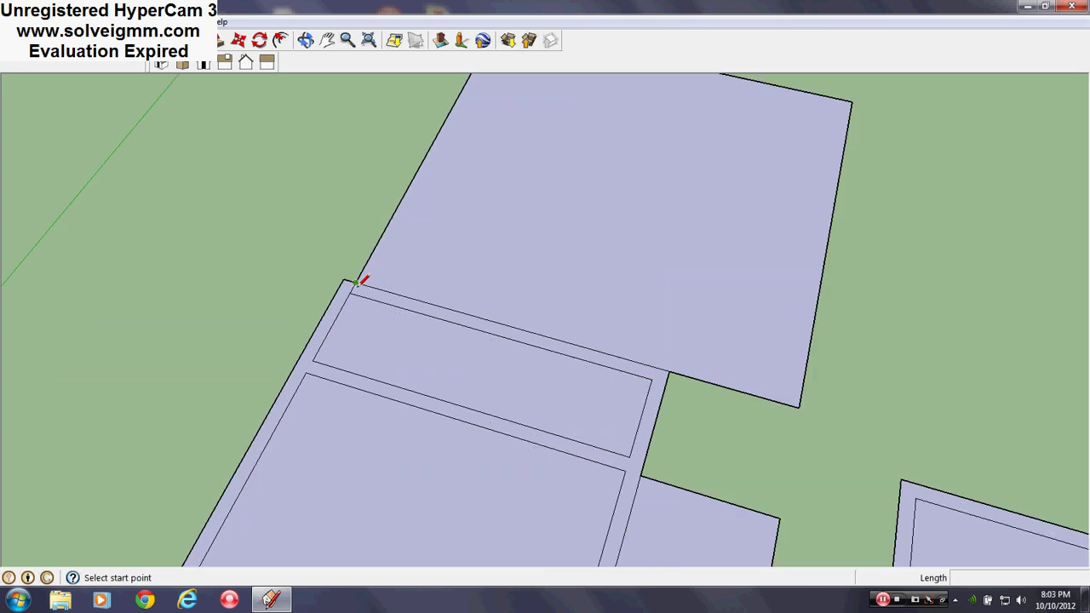
right_click(358, 282)
click(380, 313)
scroll(385, 300, down, 4)
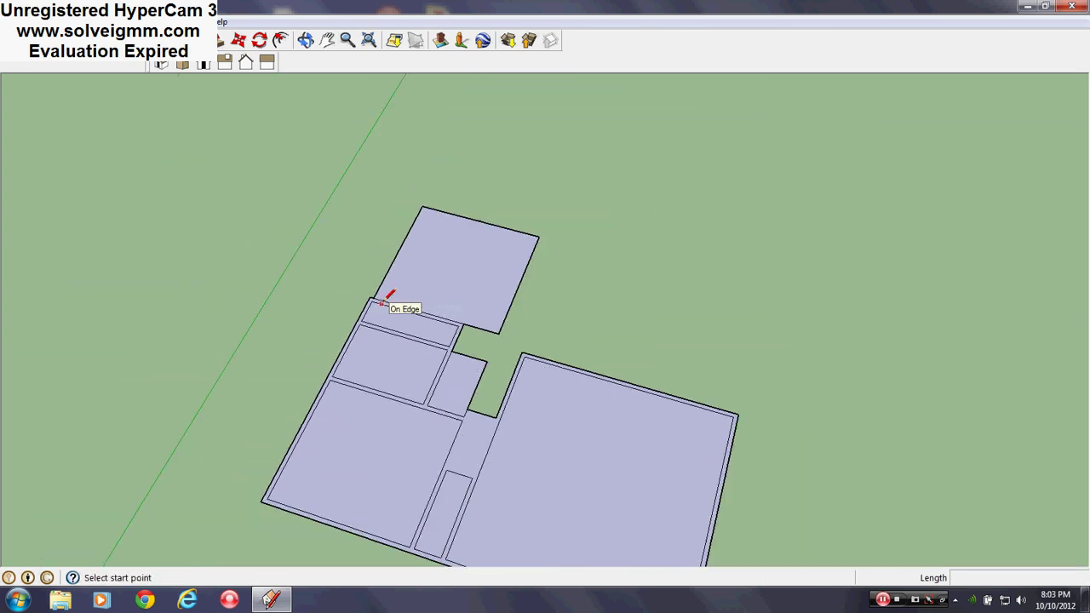
Offset the rear room's outline 4" outward to form its walls.
scroll(385, 299, up, 3)
mouse_move(385, 299)
middle_down()
mouse_move(457, 343)
mouse_move(408, 332)
middle_up()
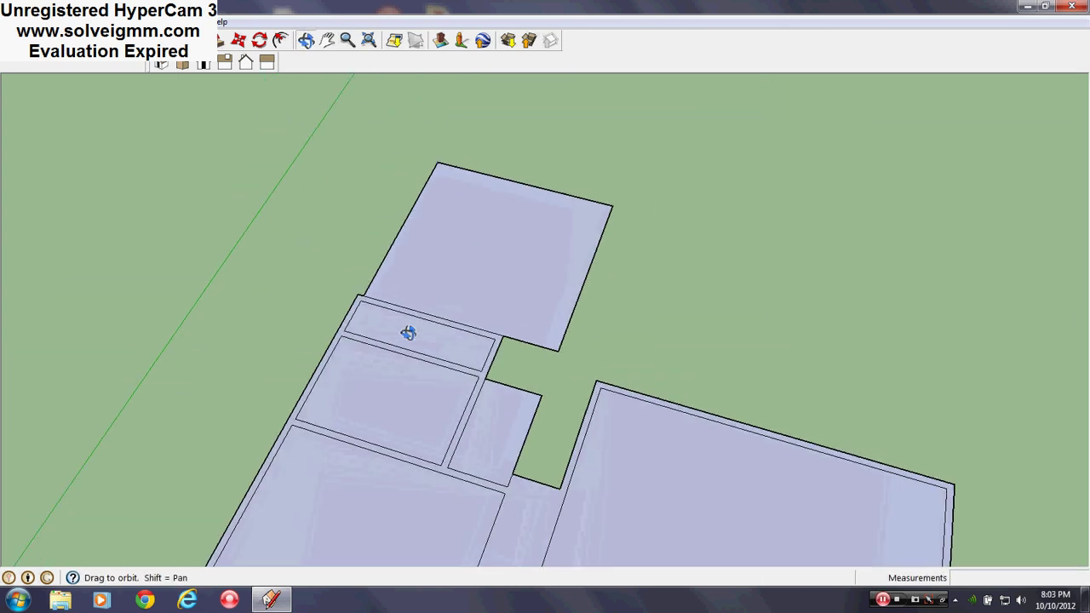
scroll(562, 335, up, 3)
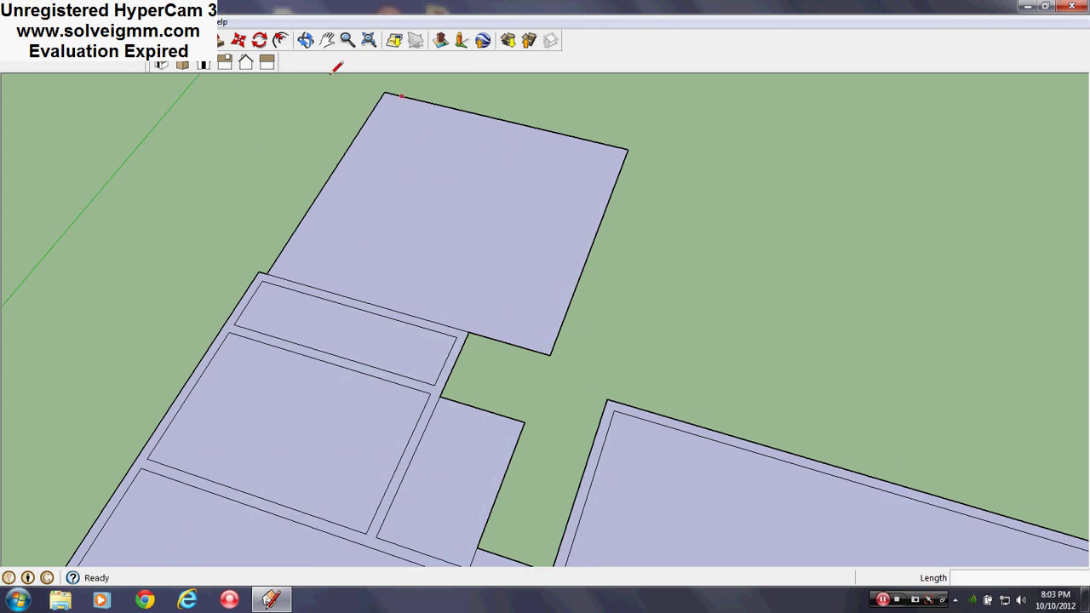
key(f)
scroll(435, 261, down, 5)
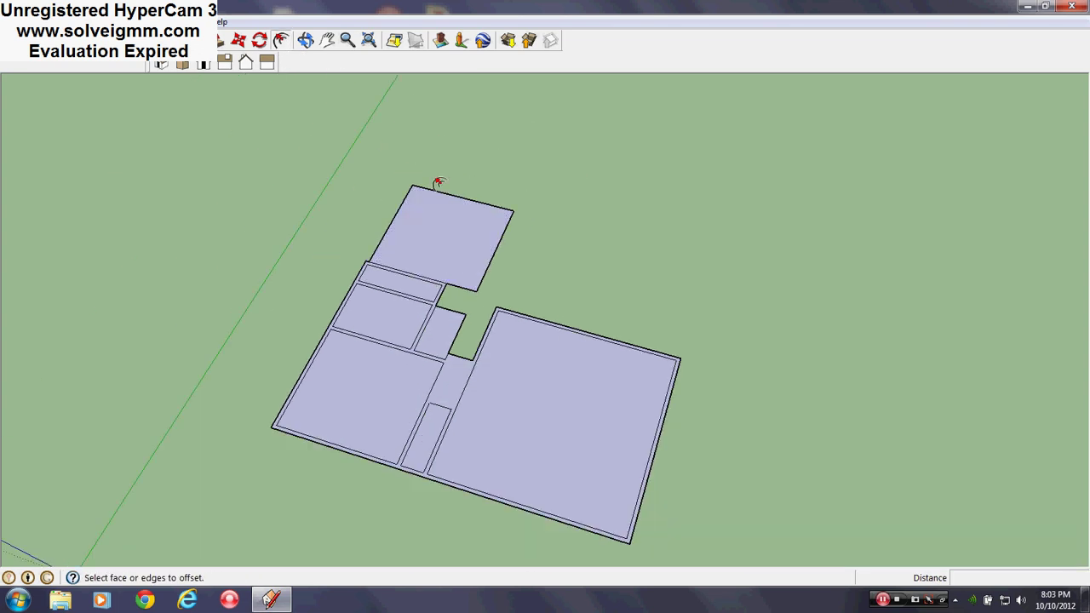
scroll(422, 189, up, 1)
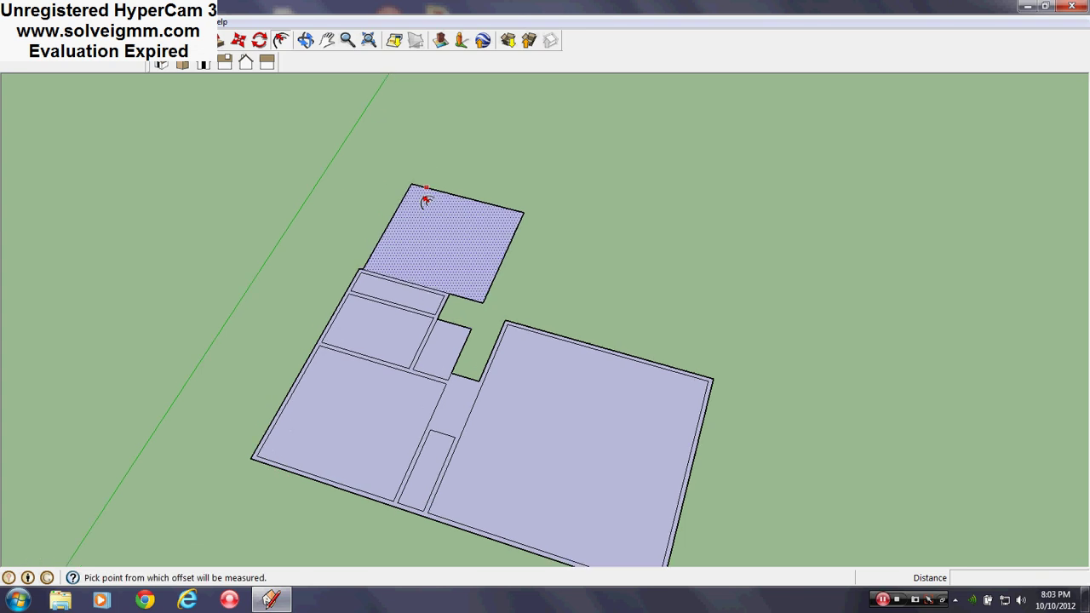
scroll(426, 201, up, 2)
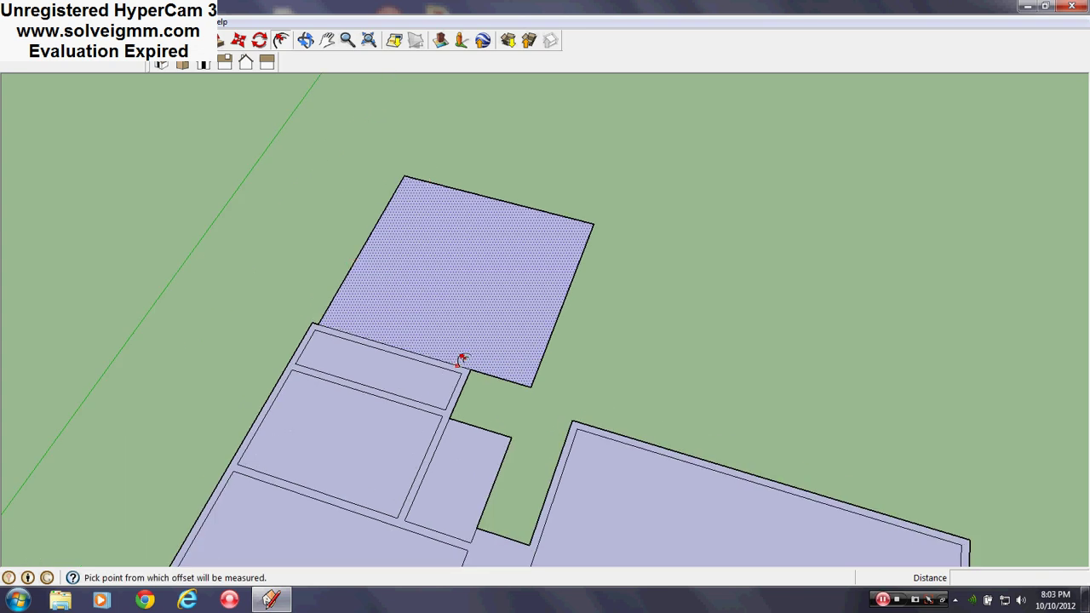
click(377, 320)
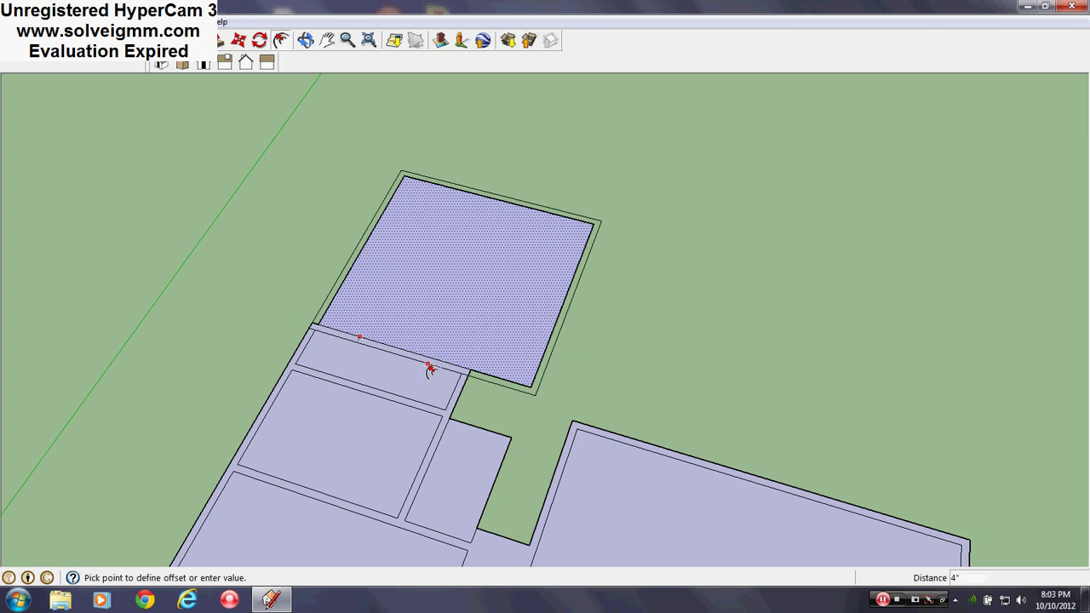
click(432, 368)
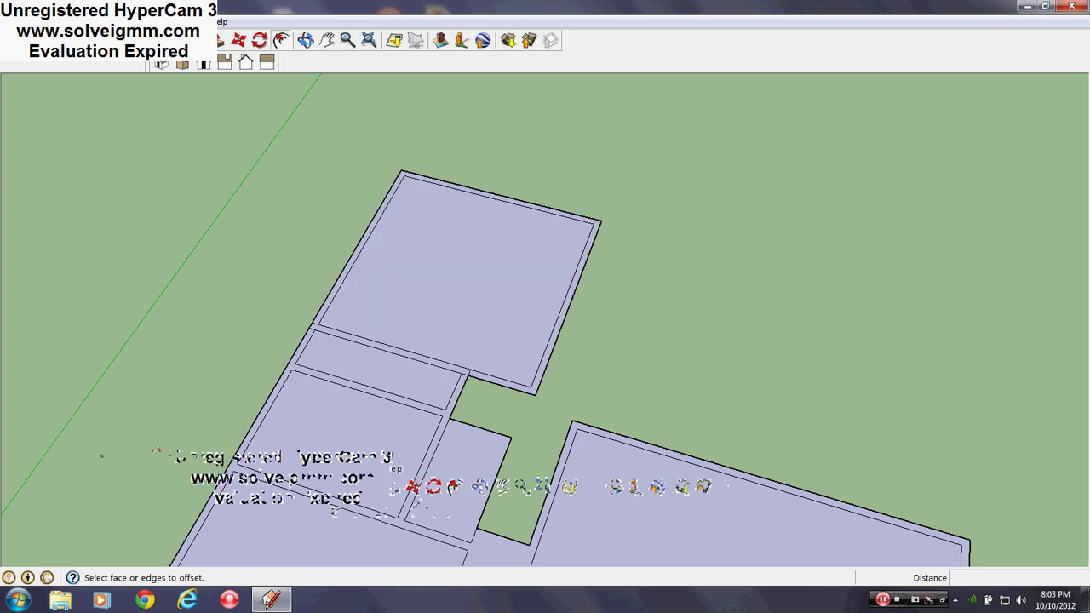
Erase the leftover lines crossing the walls at both corners where the rear room meets the 2' deep area.
key(e)
scroll(314, 314, up, 5)
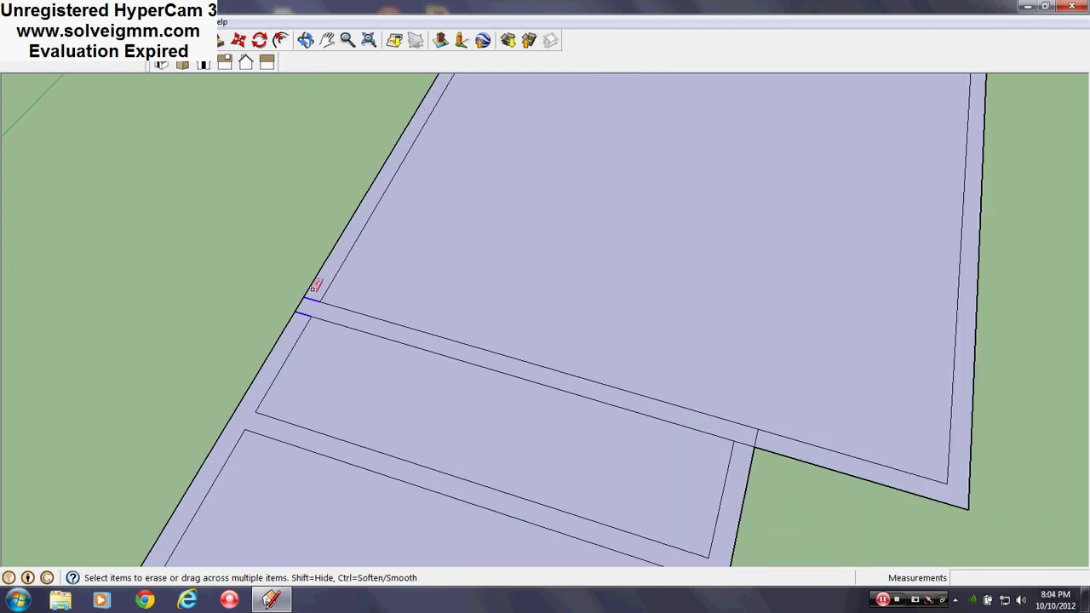
scroll(389, 309, down, 4)
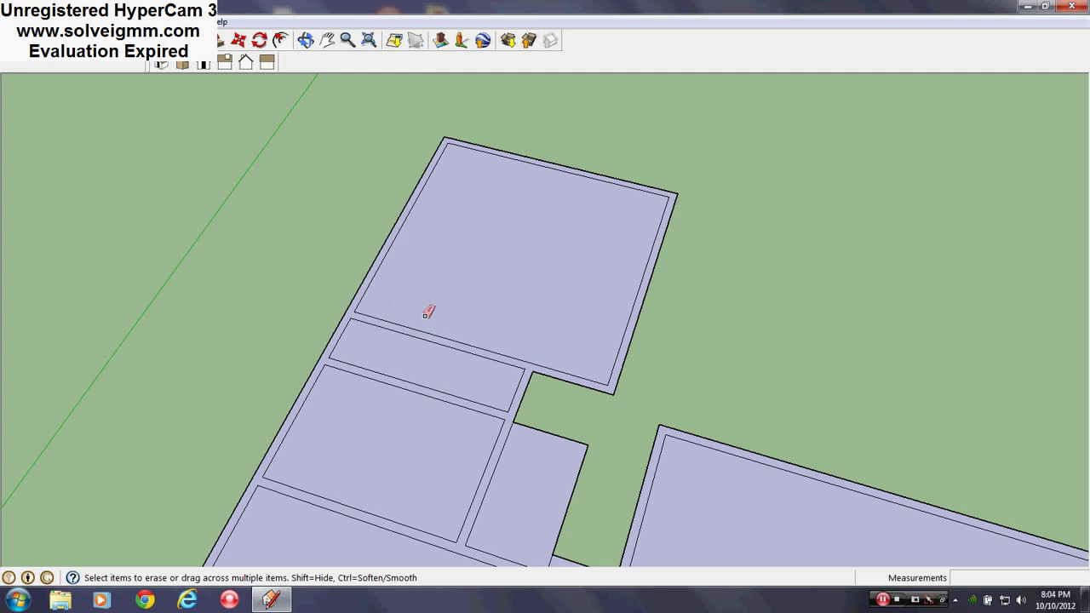
middle_drag(428, 312, 469, 337)
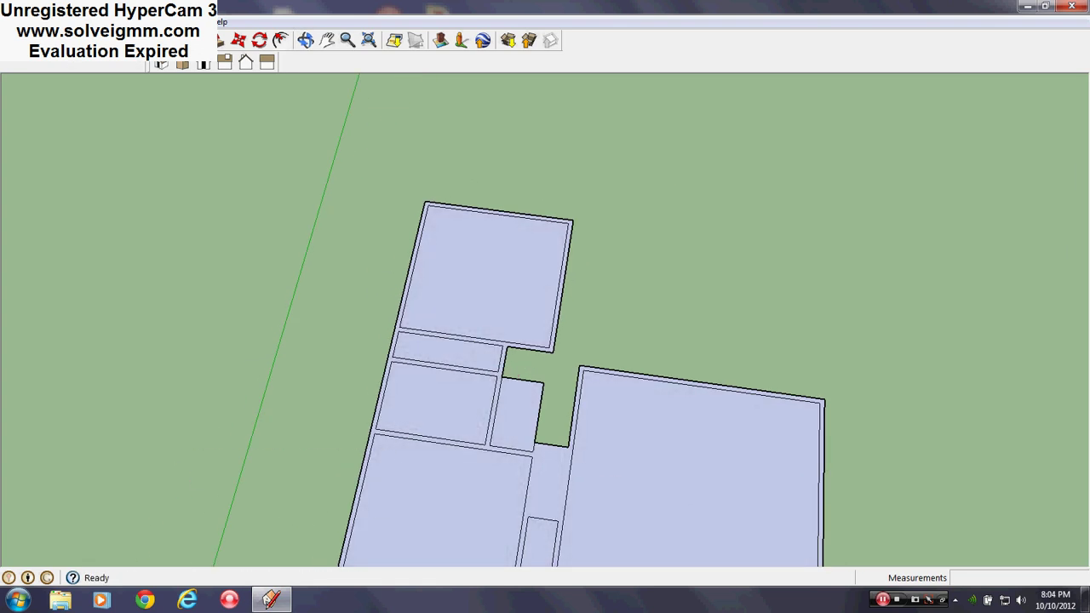
Draw lines from the large room's inner rear corner, level with the rear room's inner rear edge, and across to that room to enclose the space.
key(l)
scroll(513, 433, down, 3)
mouse_move(513, 433)
middle_down()
mouse_move(538, 467)
mouse_move(528, 441)
middle_up()
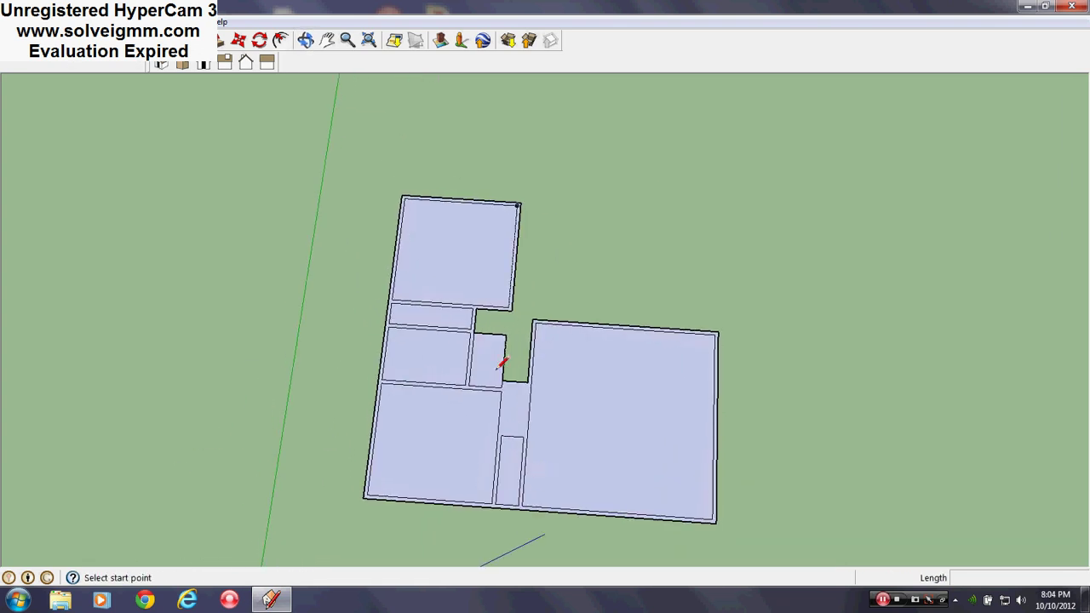
scroll(501, 362, up, 3)
middle_drag(501, 362, 477, 363)
scroll(477, 363, down, 3)
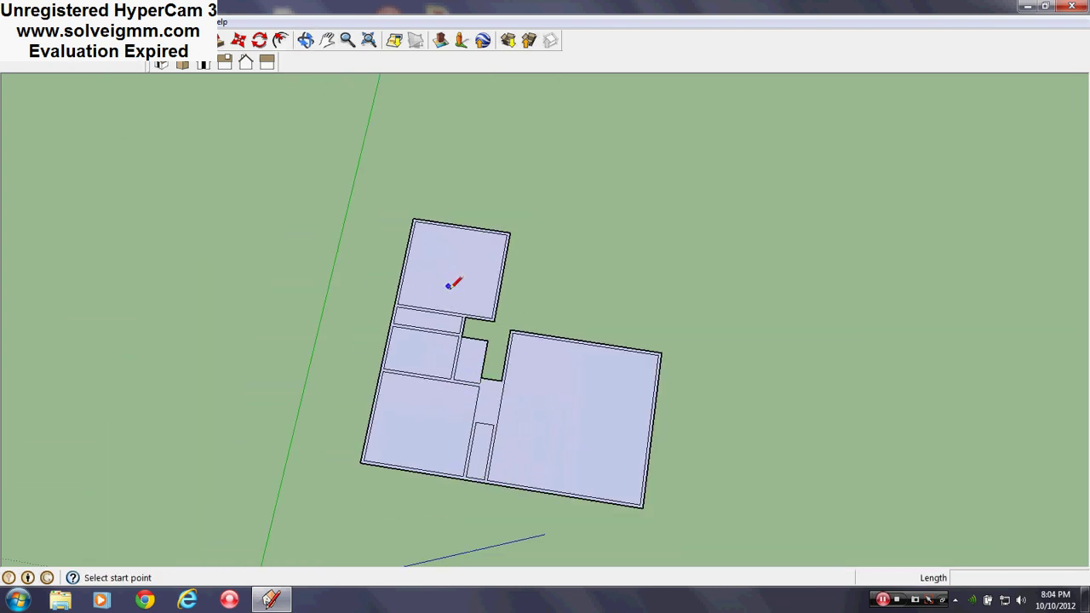
scroll(452, 284, up, 2)
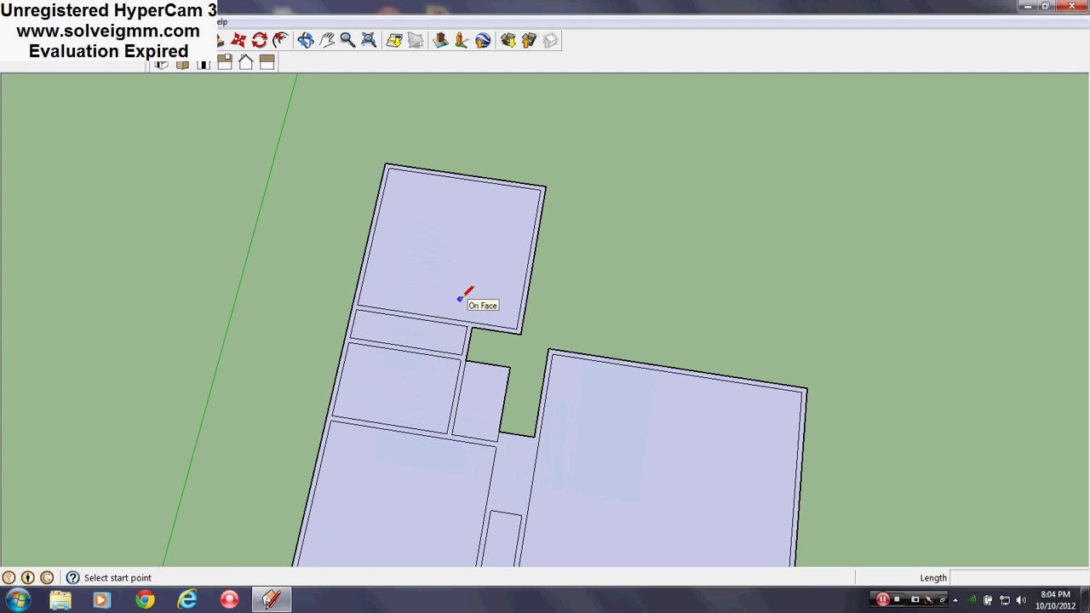
scroll(463, 326, up, 2)
scroll(460, 328, down, 2)
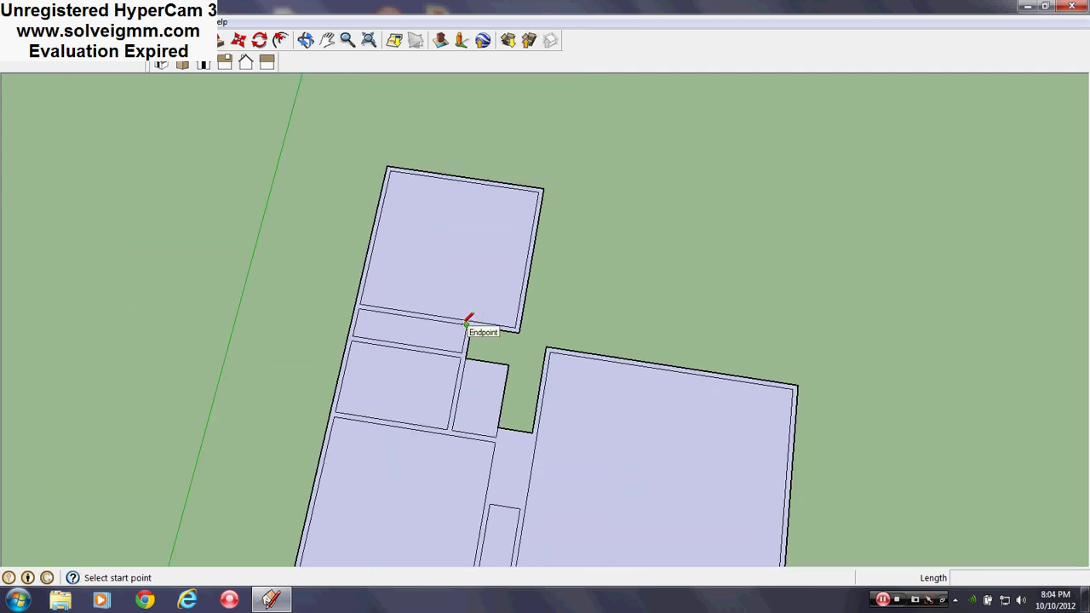
click(793, 387)
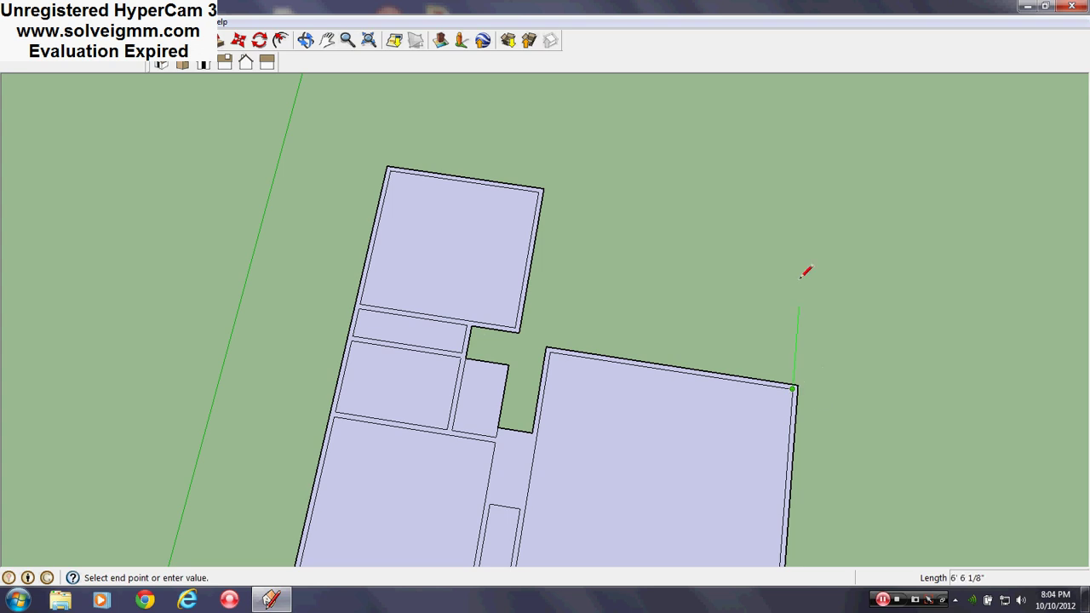
scroll(546, 193, down, 4)
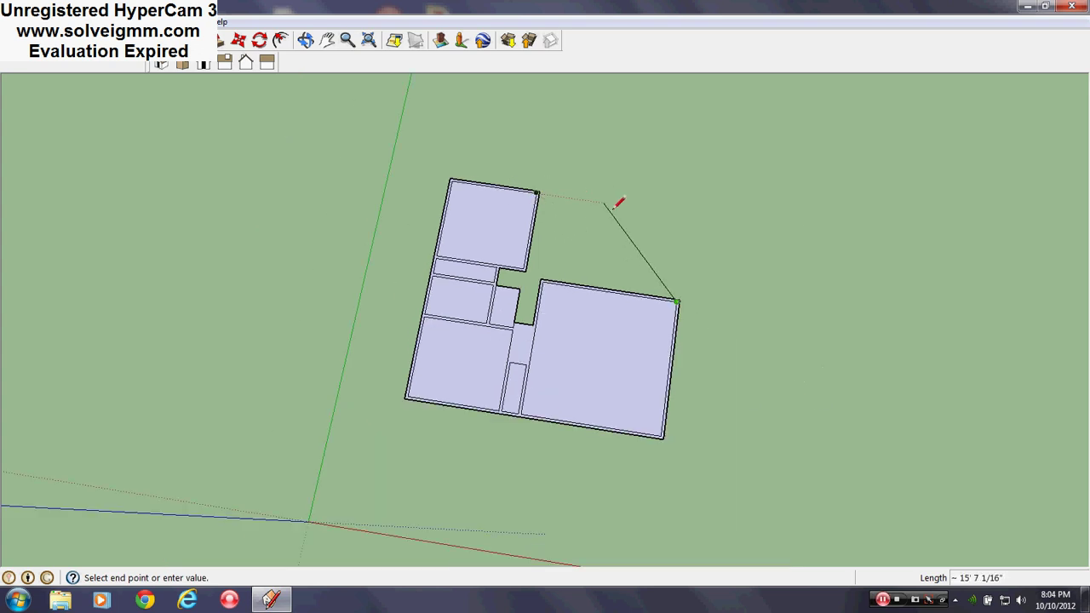
click(686, 213)
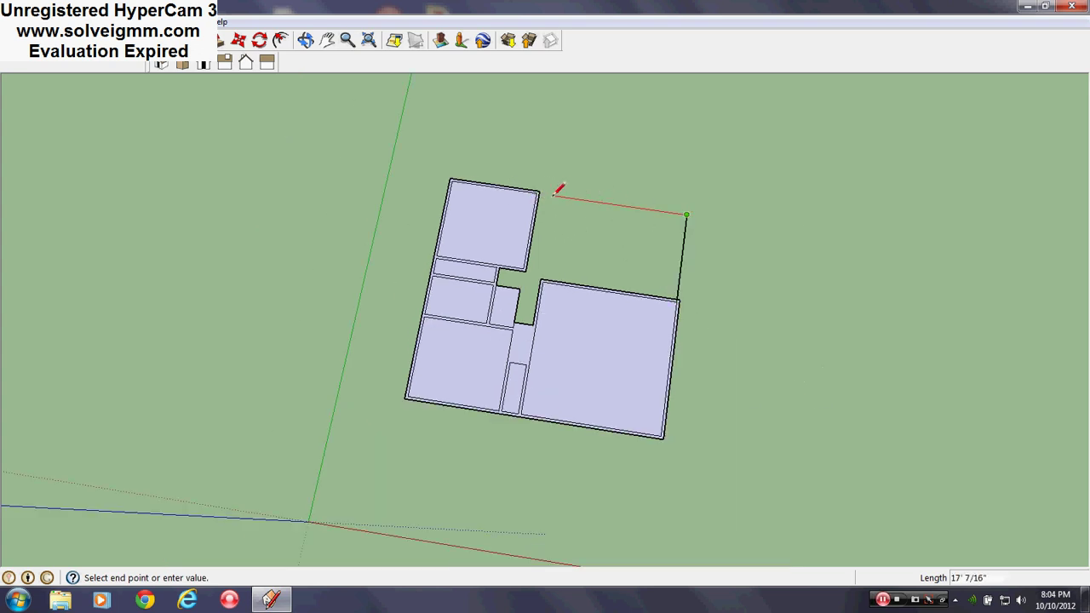
click(539, 195)
Erase the leftover line ends crossing the walls where the new enclosed space meets the rear room and the large room.
scroll(549, 193, up, 5)
middle_drag(652, 227, 672, 243)
key(e)
scroll(445, 298, down, 3)
scroll(426, 244, up, 8)
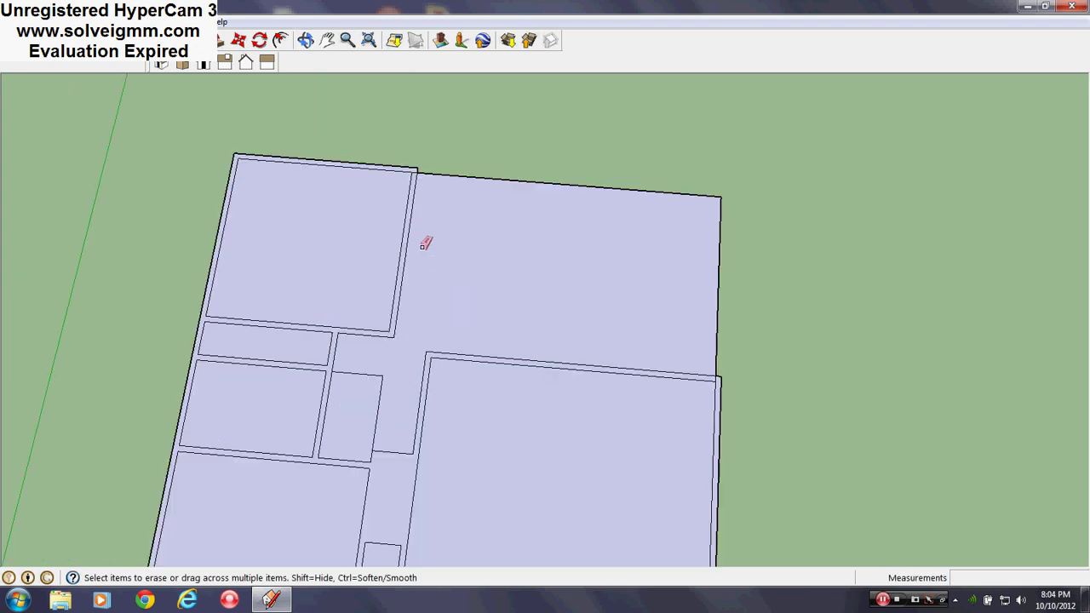
scroll(423, 136, down, 5)
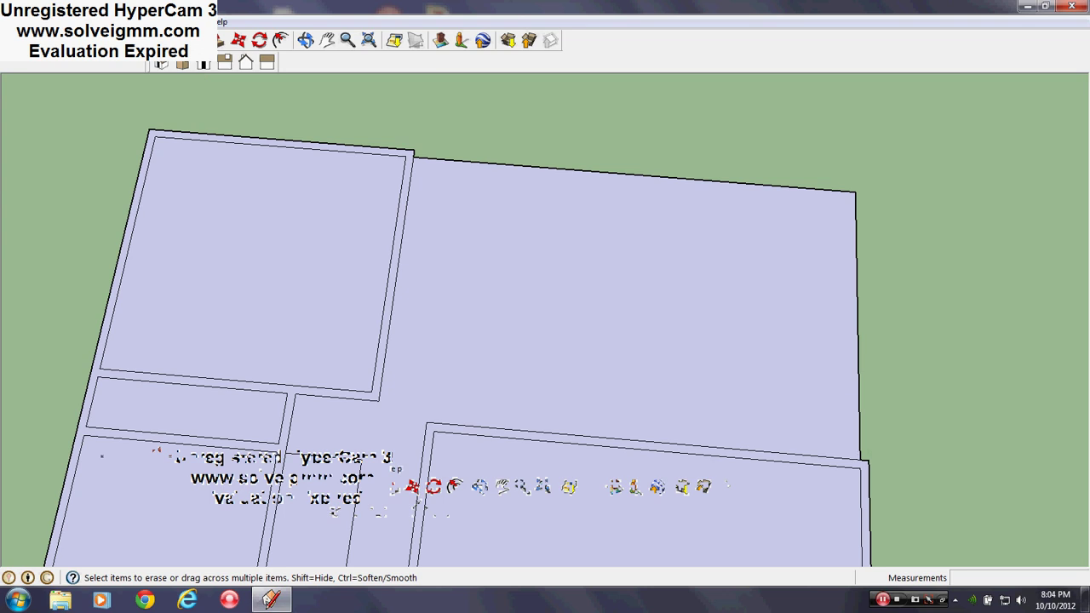
Draw the new space's outer wall edges: 11' 8" from the large room's outer rear corner, then 19' 4" to the rear room's outer corner.
key(l)
scroll(539, 289, down, 3)
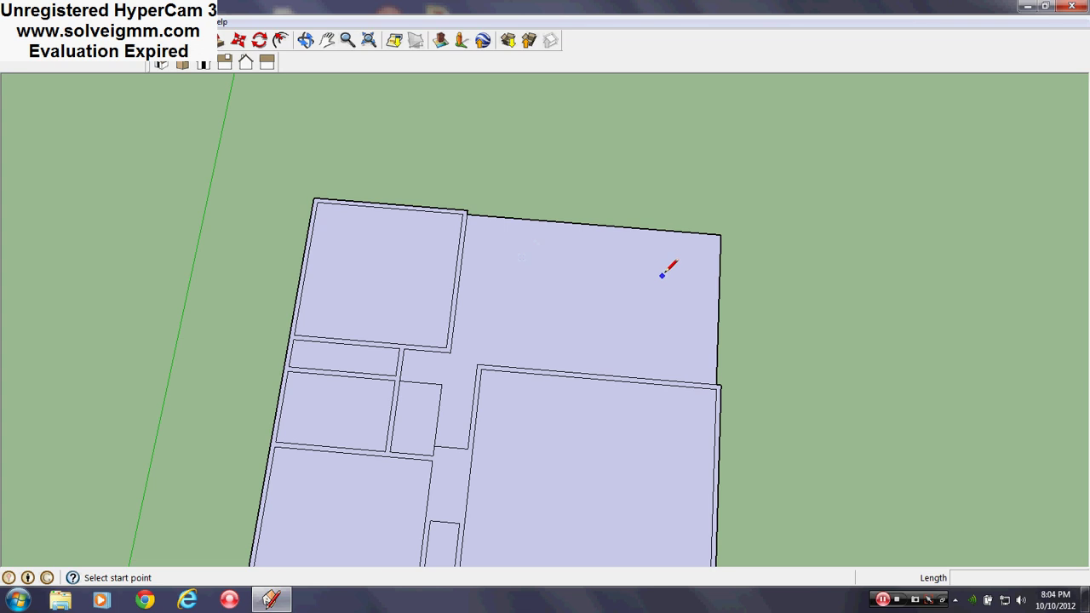
scroll(643, 316, down, 2)
scroll(662, 324, up, 2)
scroll(649, 469, down, 1)
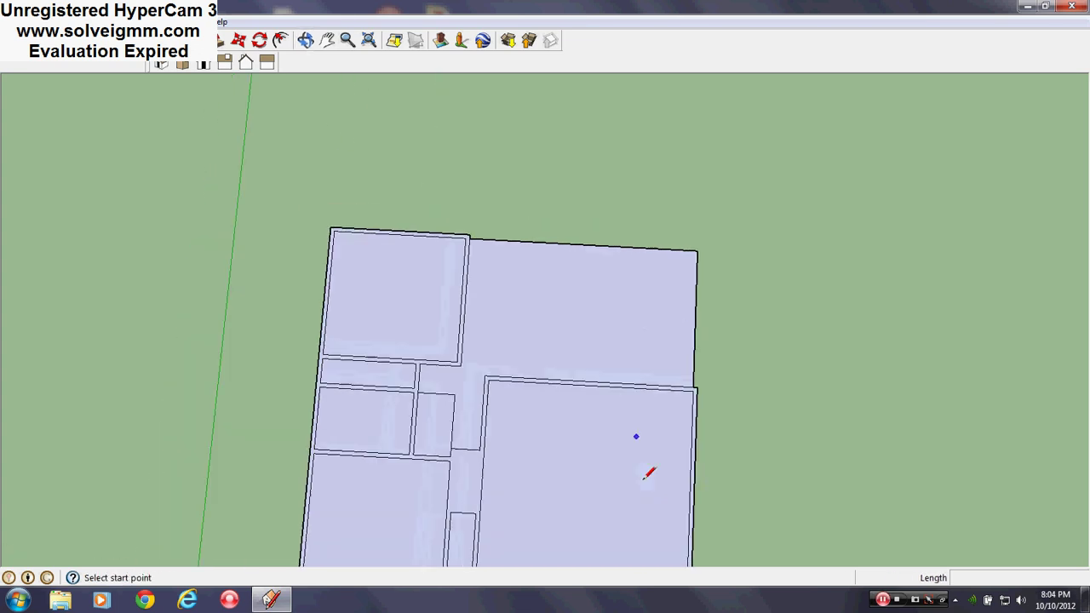
scroll(689, 353, up, 1)
click(677, 450)
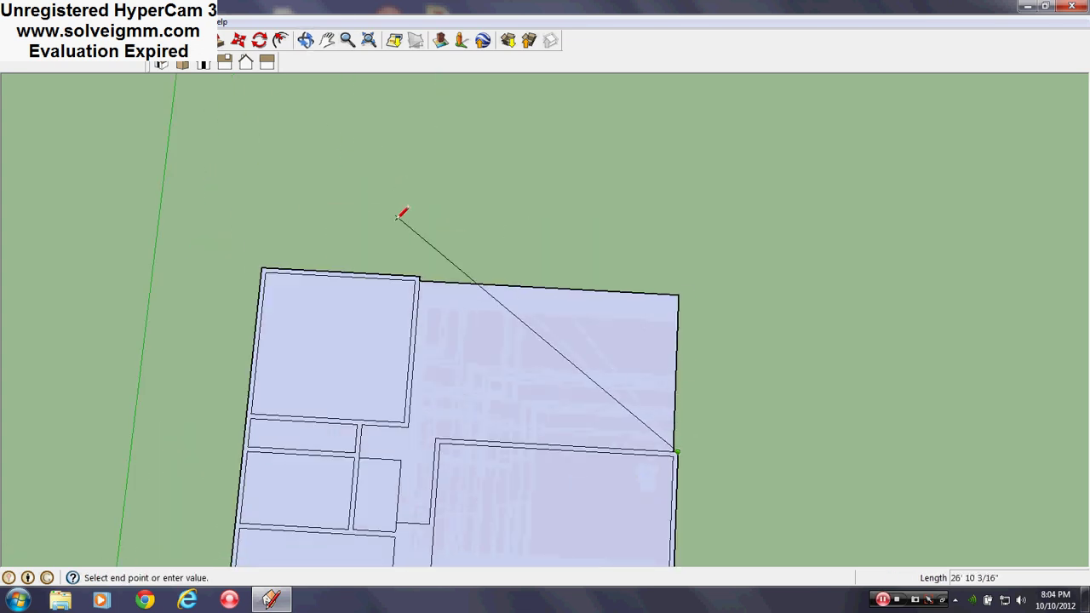
scroll(630, 438, up, 1)
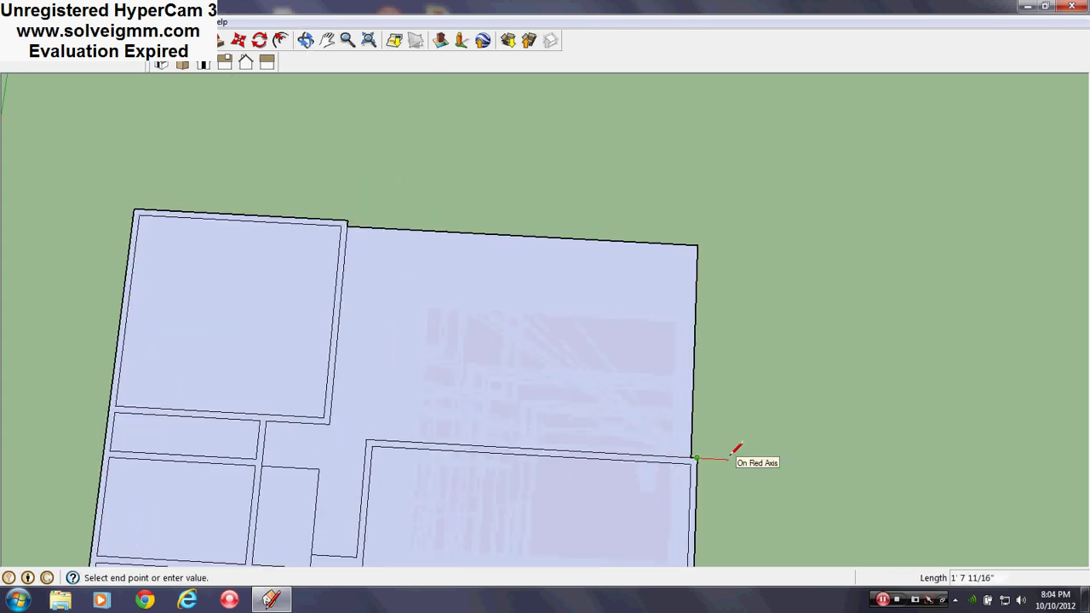
key(Escape)
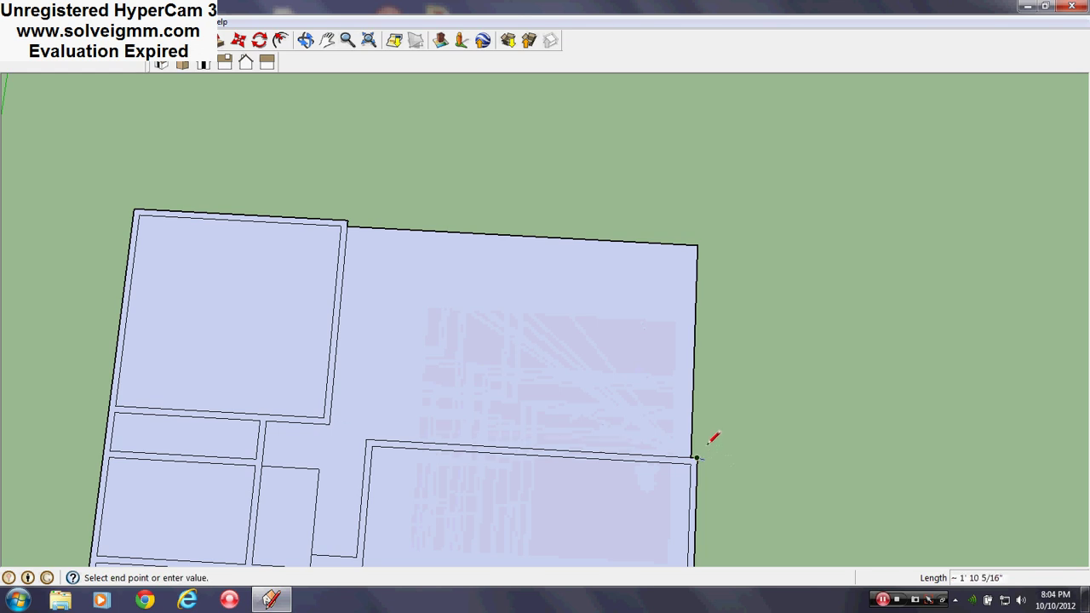
click(694, 458)
scroll(579, 366, up, 1)
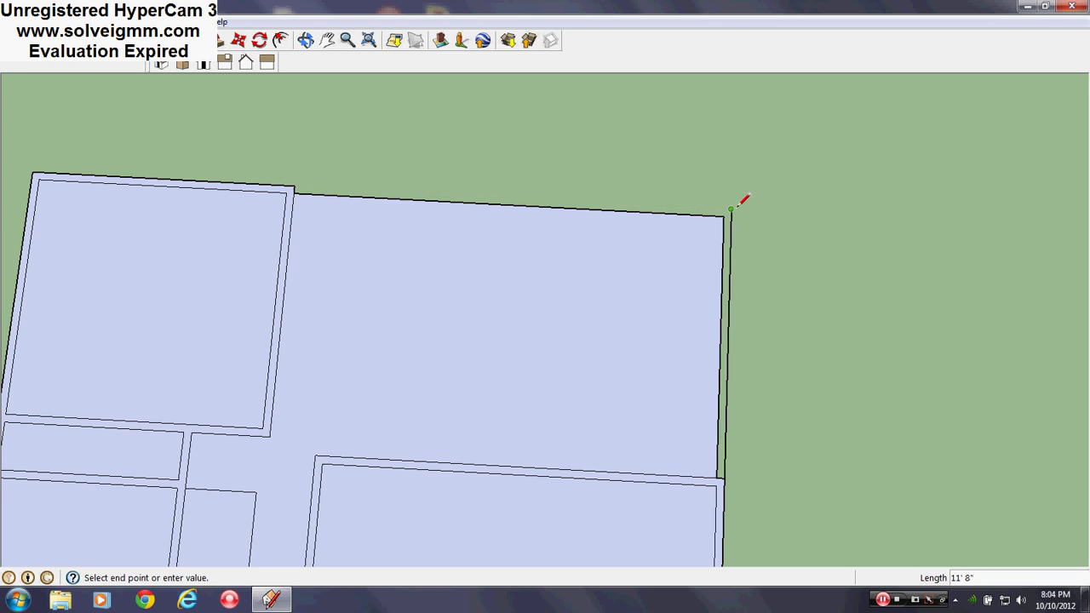
click(295, 186)
Erase the short leftover lines crossing the new outer walls at the rear room's corner and the large room's corner.
right_click(296, 189)
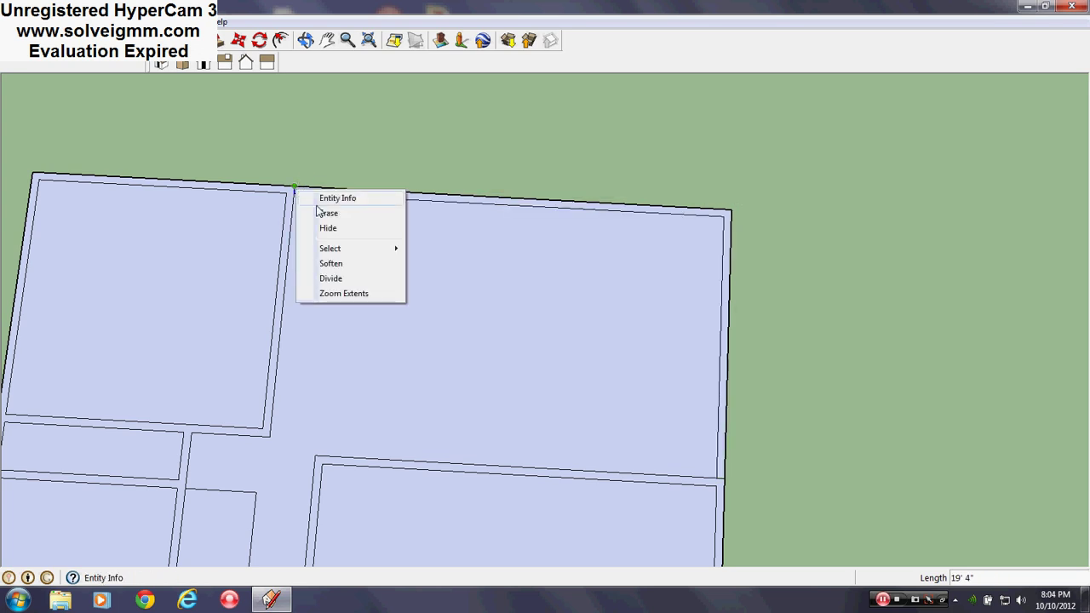
click(327, 213)
scroll(676, 491, up, 5)
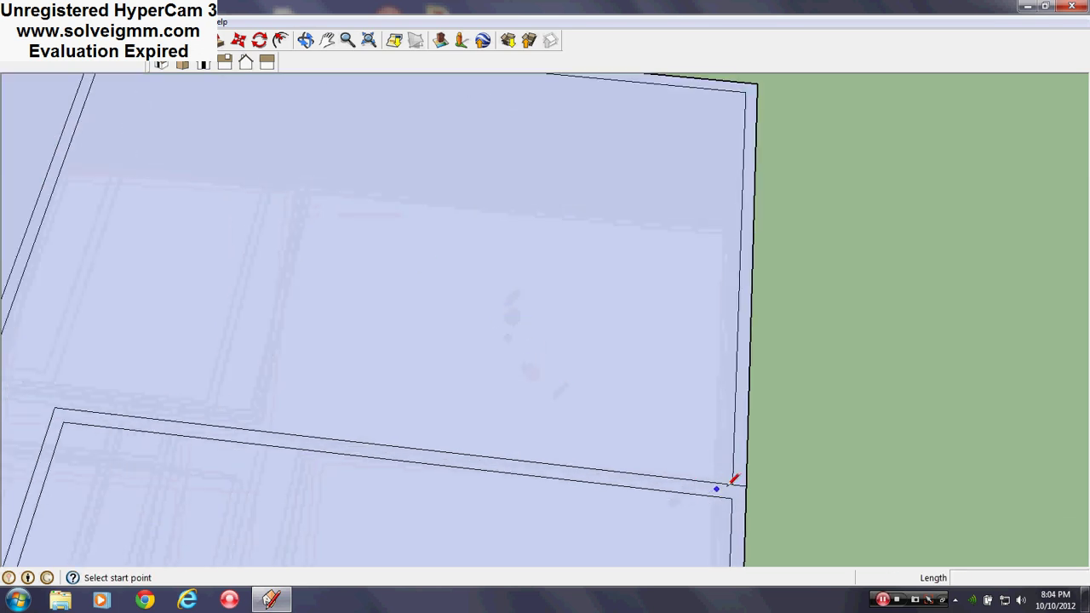
right_click(744, 477)
click(777, 395)
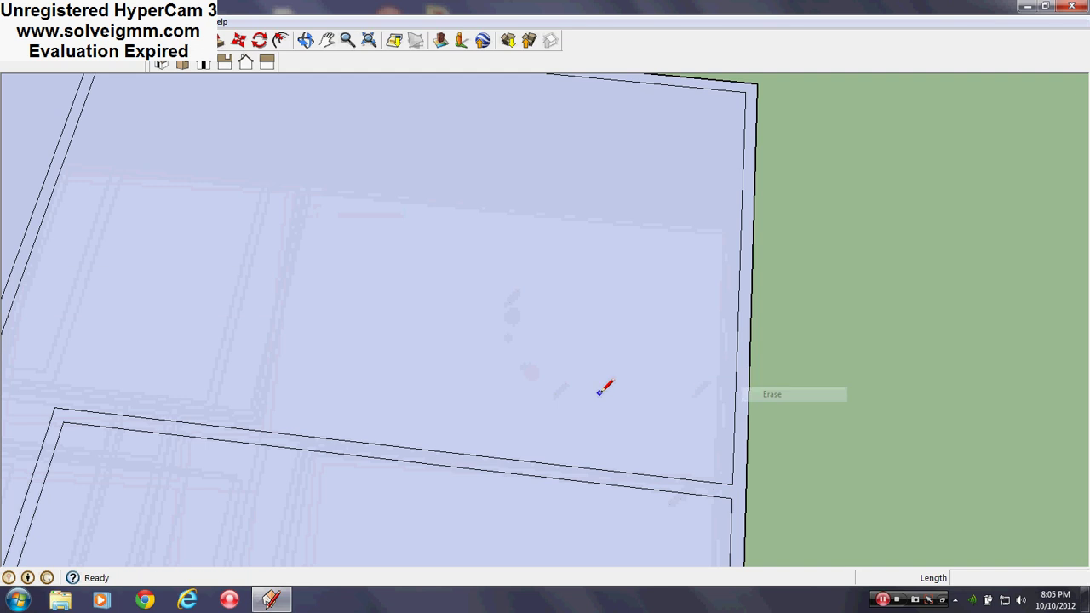
Erase the rear and hallway-side edges of the small area beside the partitioned back room, opening it to the larger space.
scroll(602, 389, down, 6)
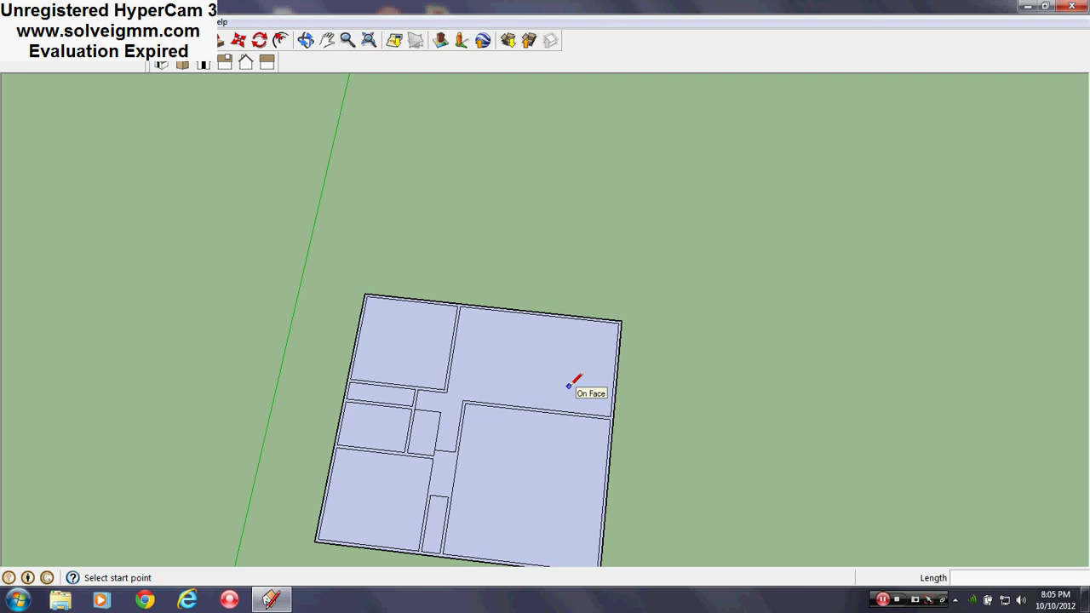
scroll(565, 394, down, 2)
scroll(555, 382, up, 3)
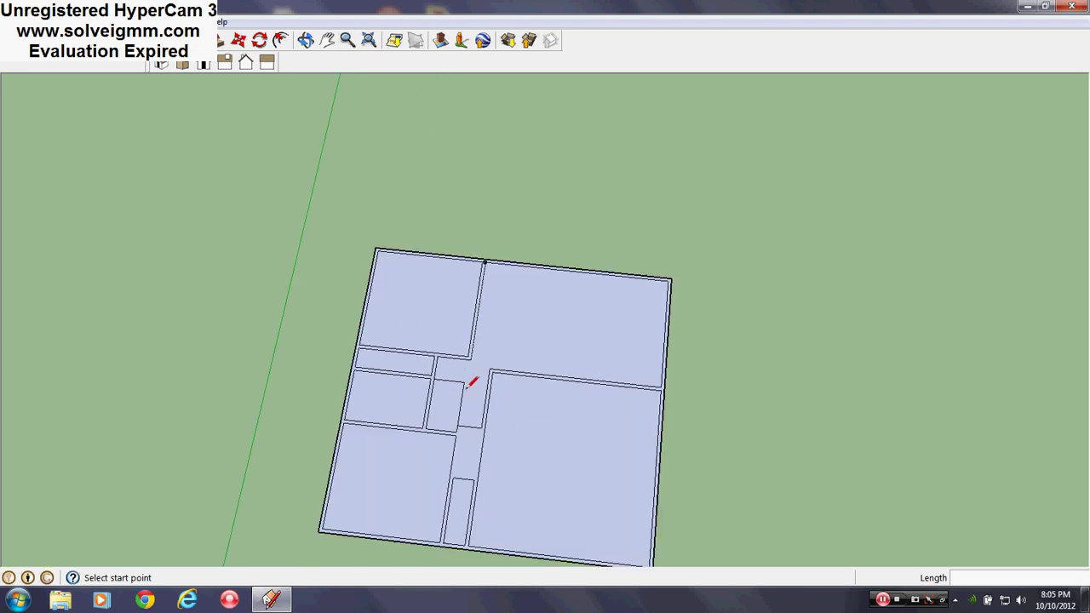
scroll(470, 385, up, 3)
key(e)
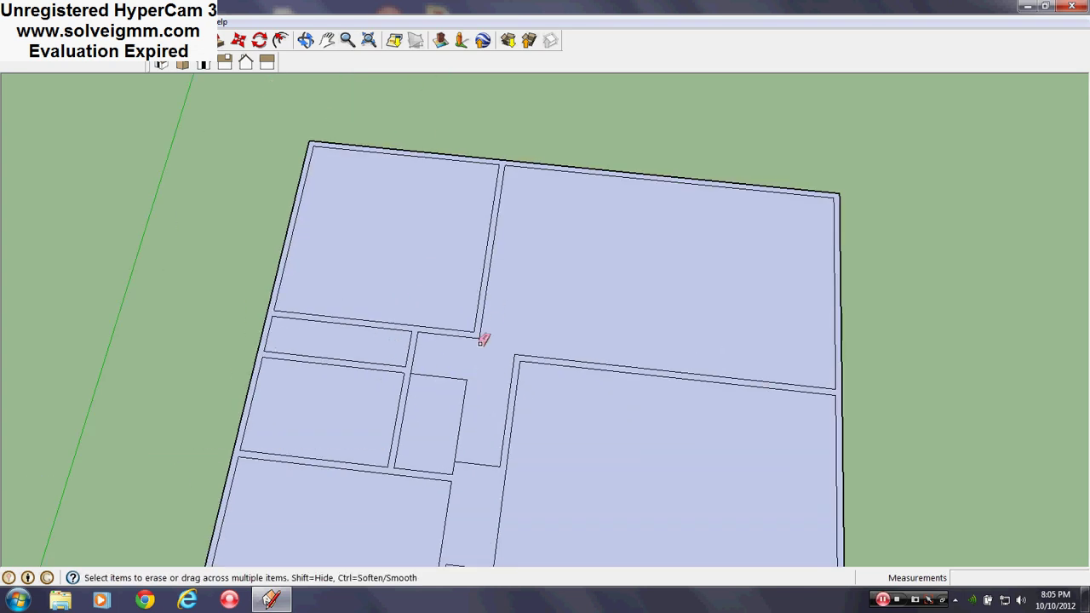
drag(482, 339, 469, 370)
scroll(505, 414, down, 3)
scroll(437, 402, up, 3)
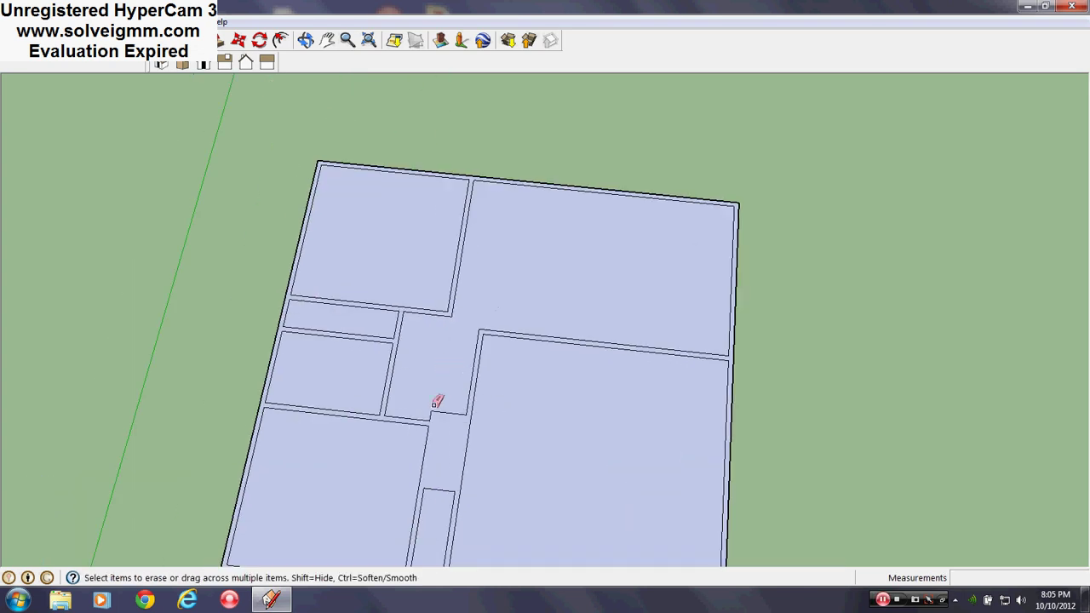
scroll(444, 340, down, 3)
Draw a line from the hallway's corner back to the rear room's wall, mark 3' from that wall, and draw a 2' 8" line across to the large room's wall.
key(l)
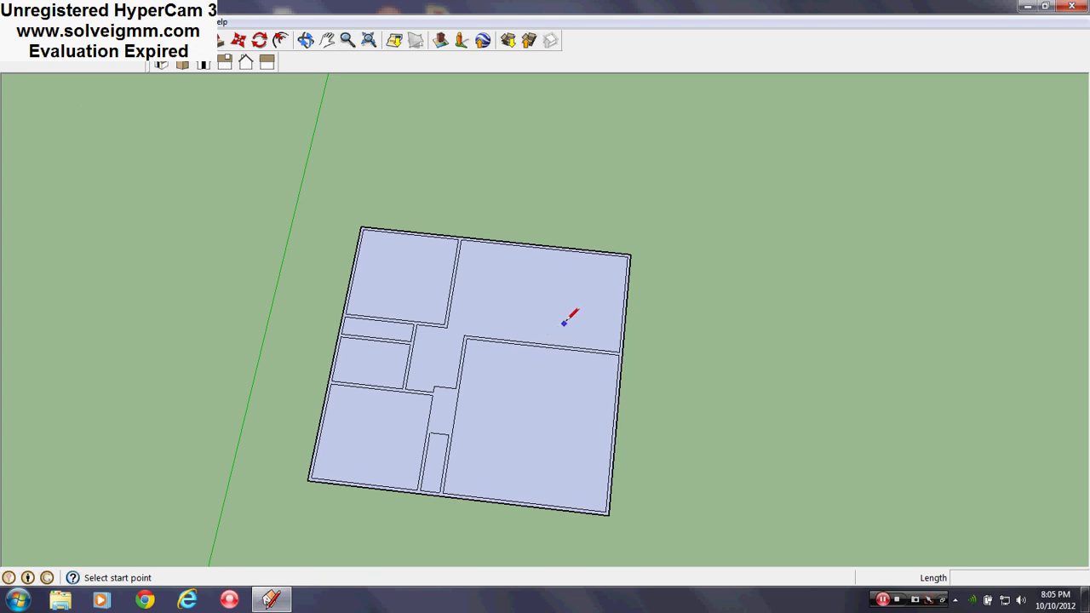
scroll(447, 299, up, 3)
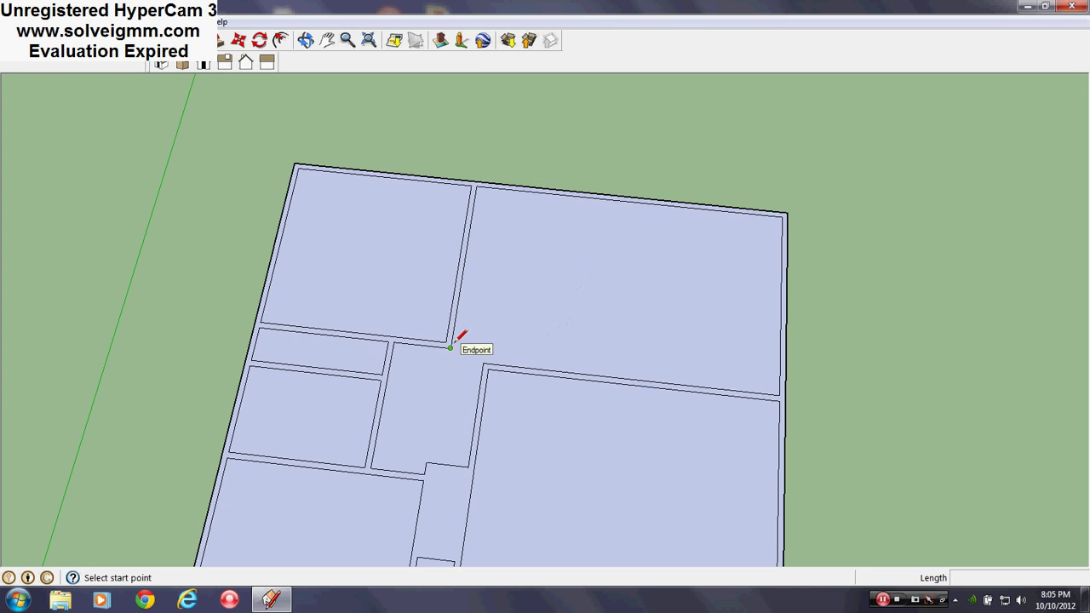
scroll(445, 445, down, 3)
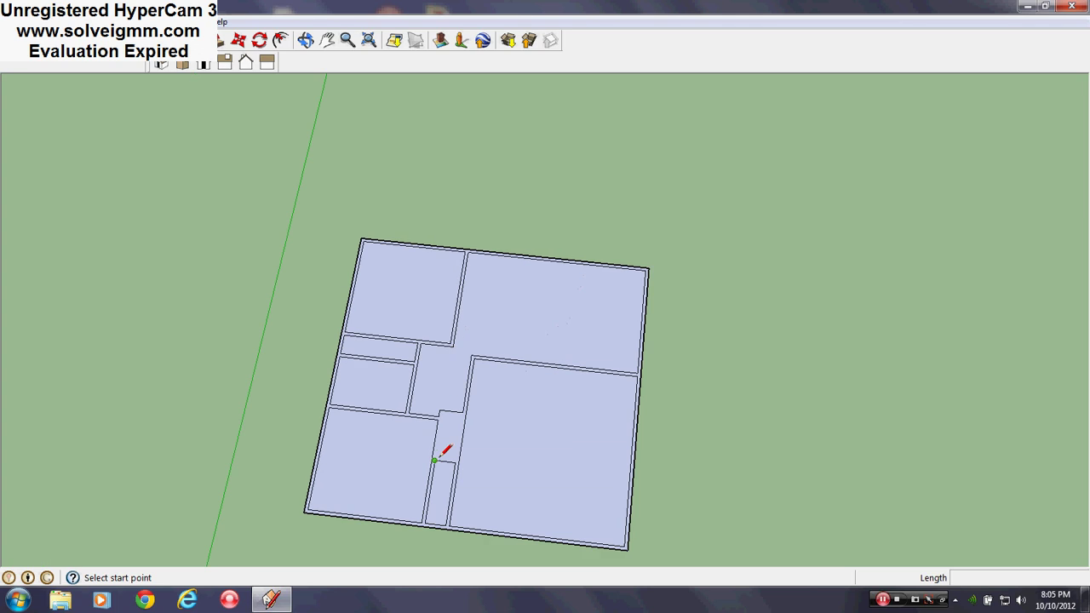
scroll(449, 368, up, 4)
click(440, 364)
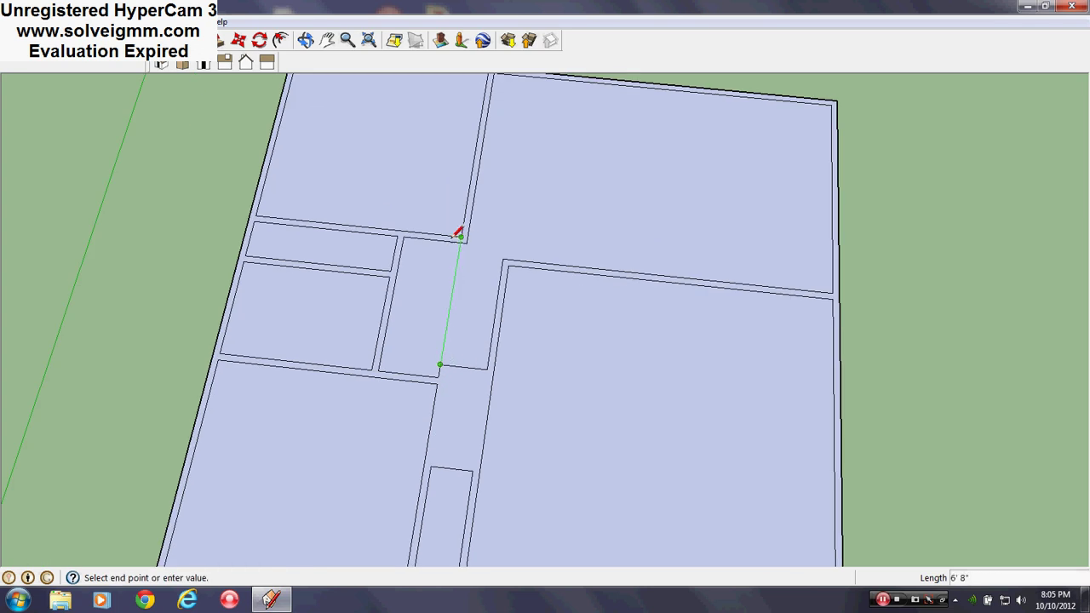
click(460, 241)
click(460, 242)
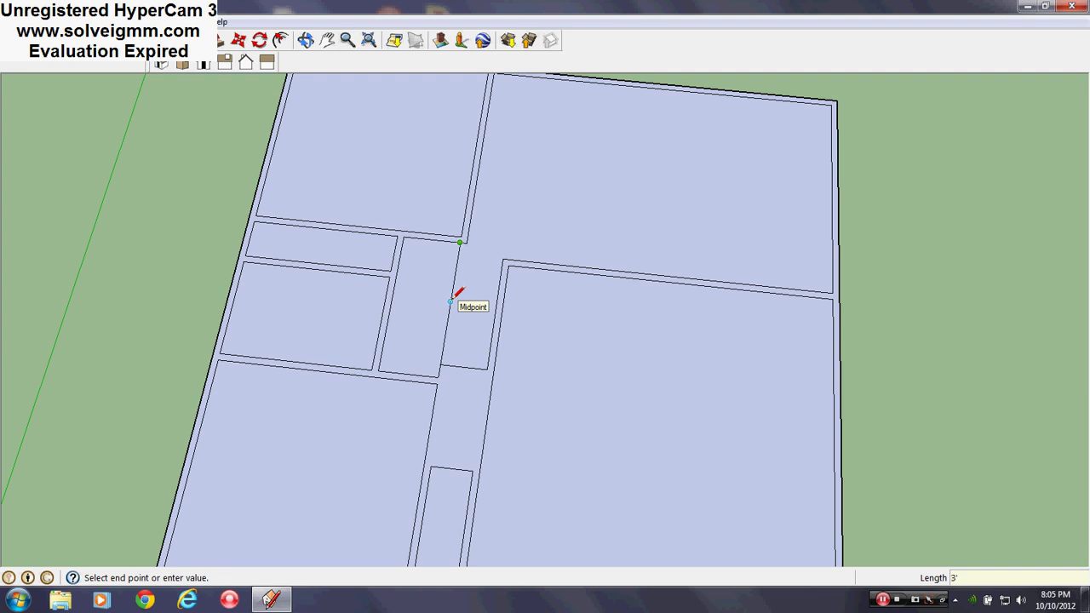
key(Escape)
click(451, 295)
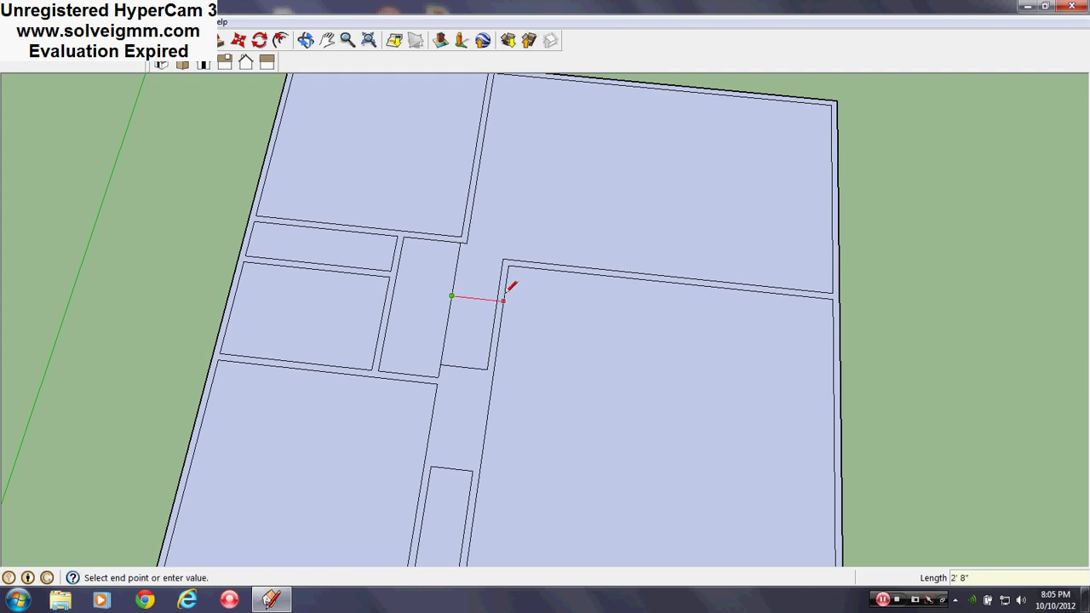
click(497, 299)
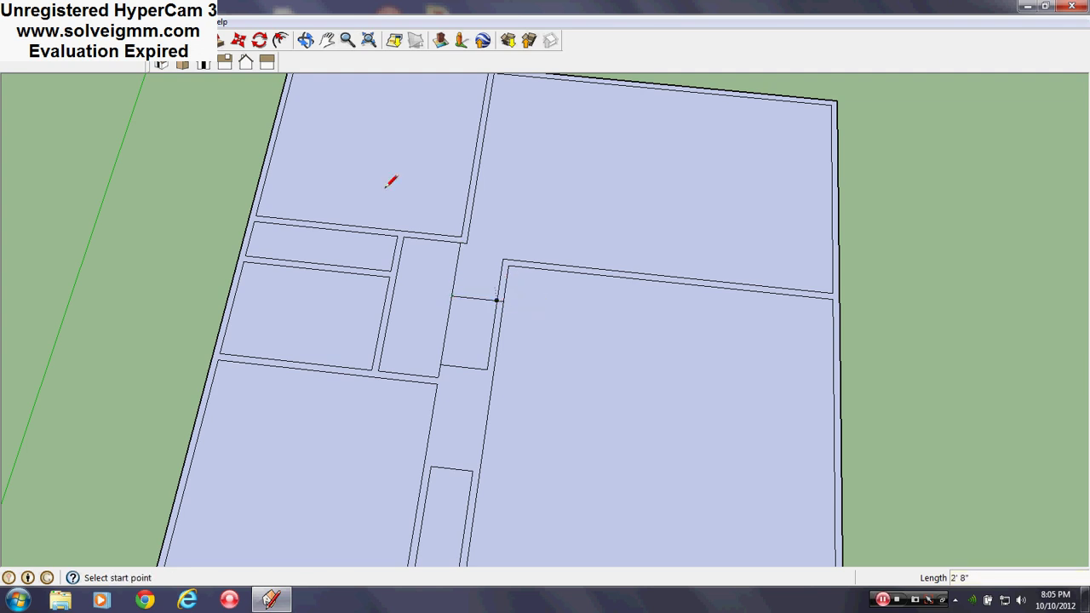
Erase the guide segment between the rear room's wall and the new 2' 8" line.
scroll(499, 333, down, 5)
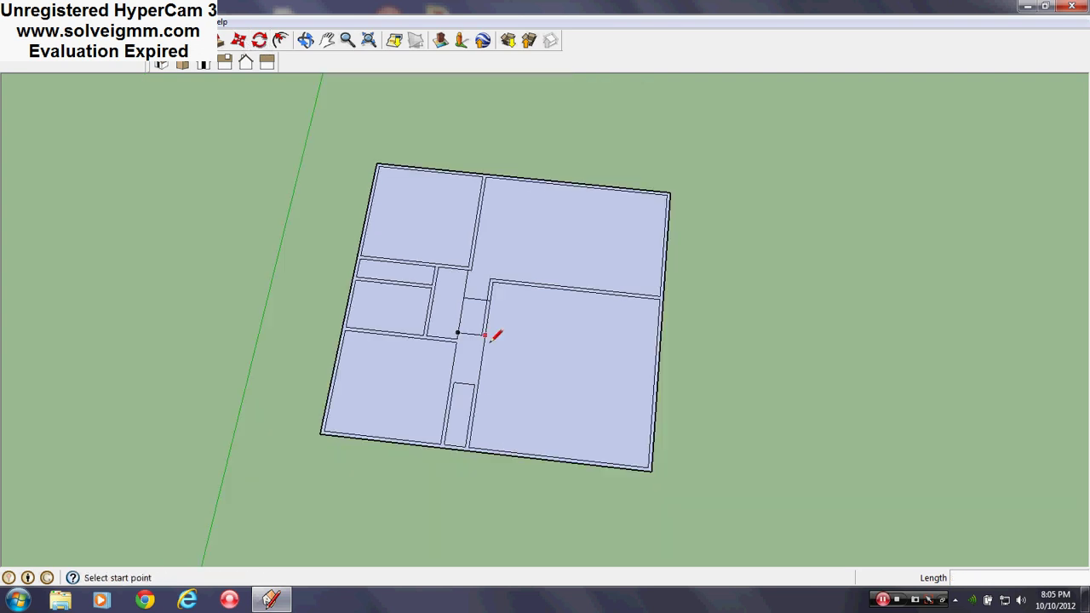
scroll(459, 271, up, 5)
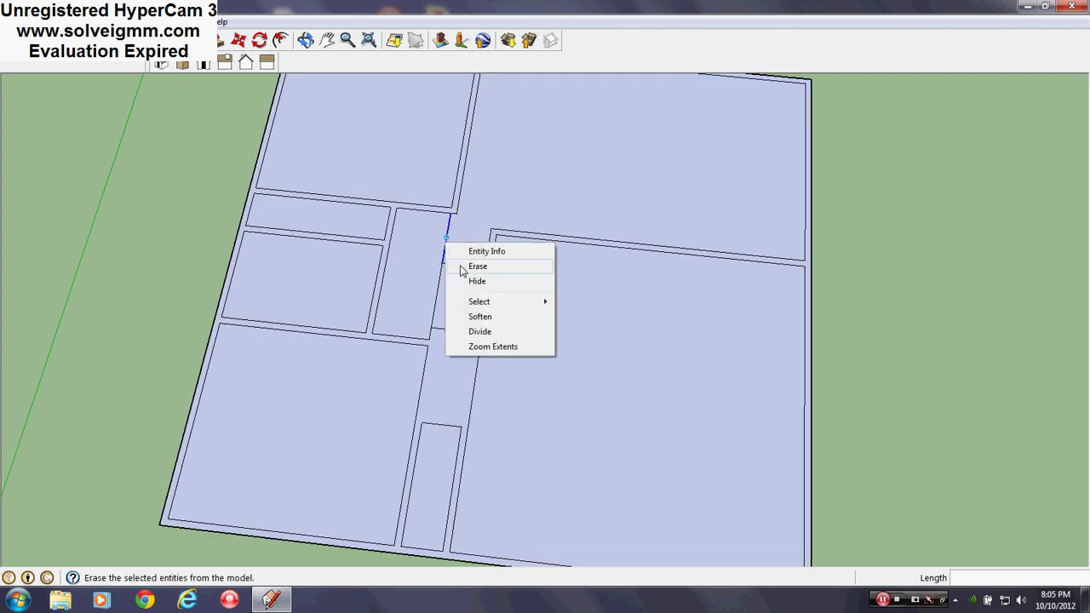
click(451, 265)
Draw a 4" line across the wall separating the large room from the space behind it, partway along from its hallway-side corner.
scroll(479, 228, up, 2)
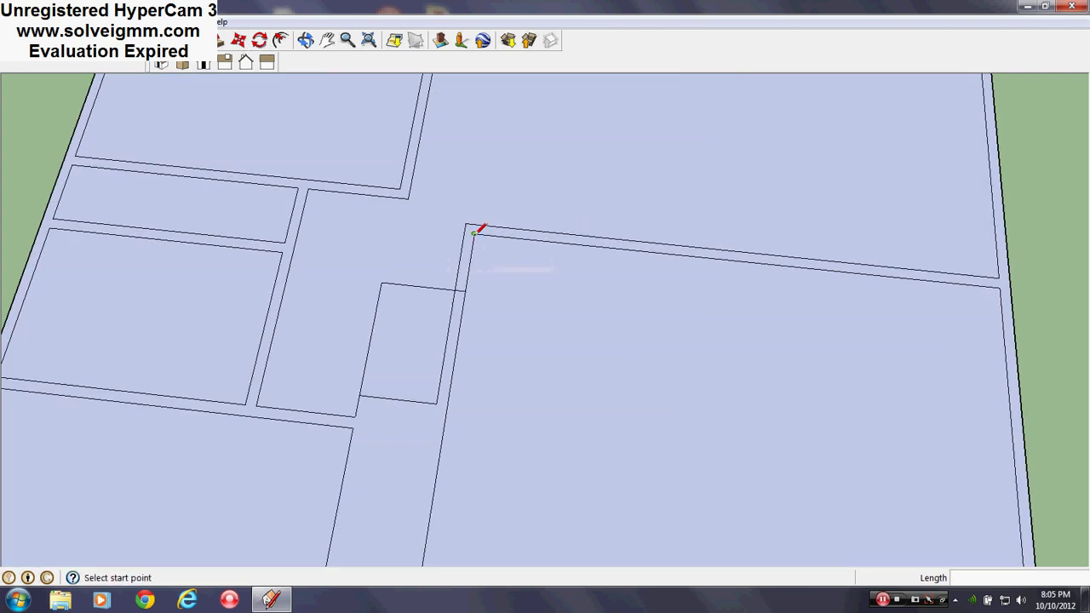
click(635, 247)
click(636, 243)
key(Escape)
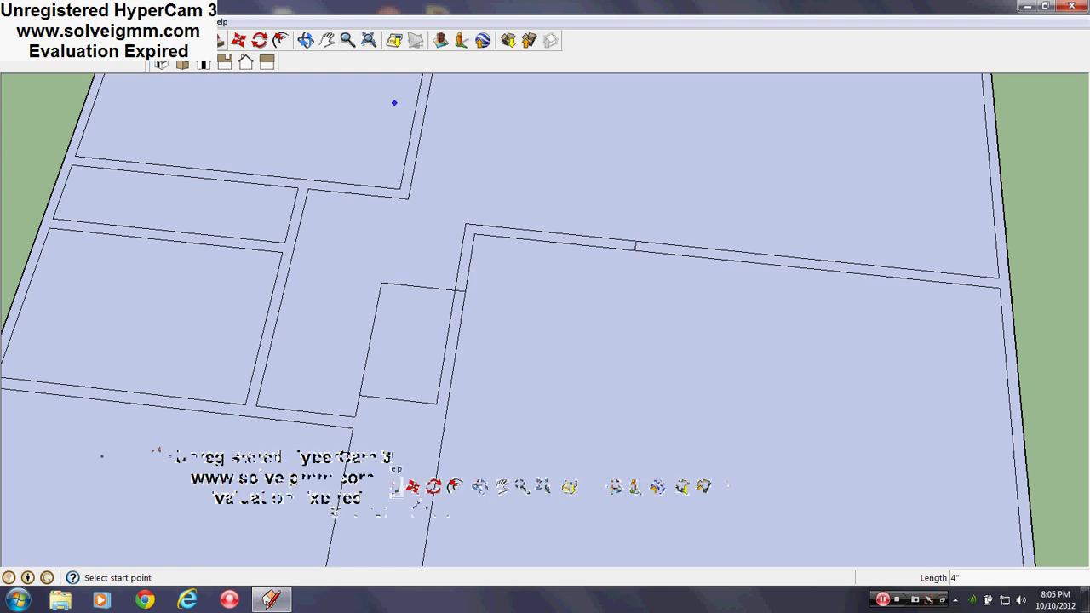
Erase the large room's wall corner between the 4" cross line and the 2' 8" line to create an opening.
key(e)
mouse_move(490, 239)
mouse_down()
mouse_move(451, 218)
mouse_move(479, 212)
mouse_up()
Offset the small rectangle beside the large room's wall inward by 4".
scroll(473, 213, down, 4)
scroll(470, 229, down, 2)
scroll(423, 199, up, 4)
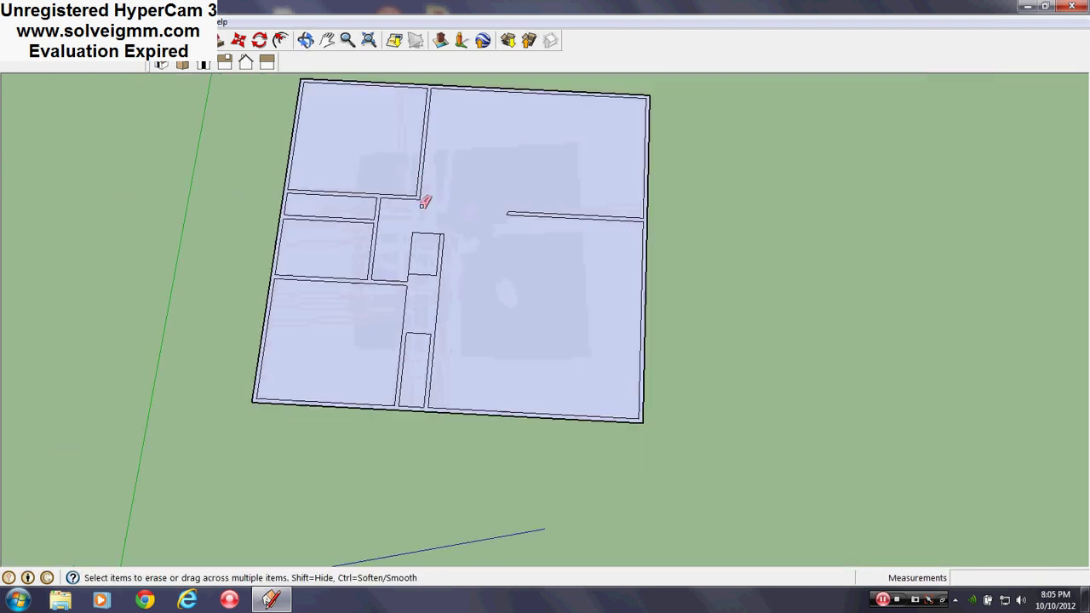
middle_drag(423, 199, 407, 137)
click(280, 40)
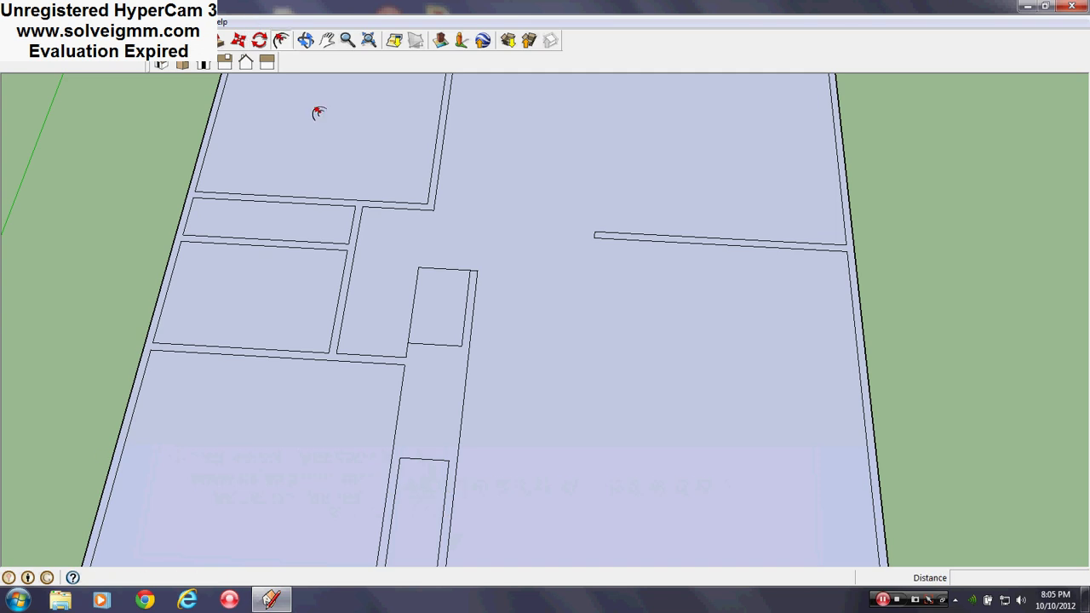
click(434, 307)
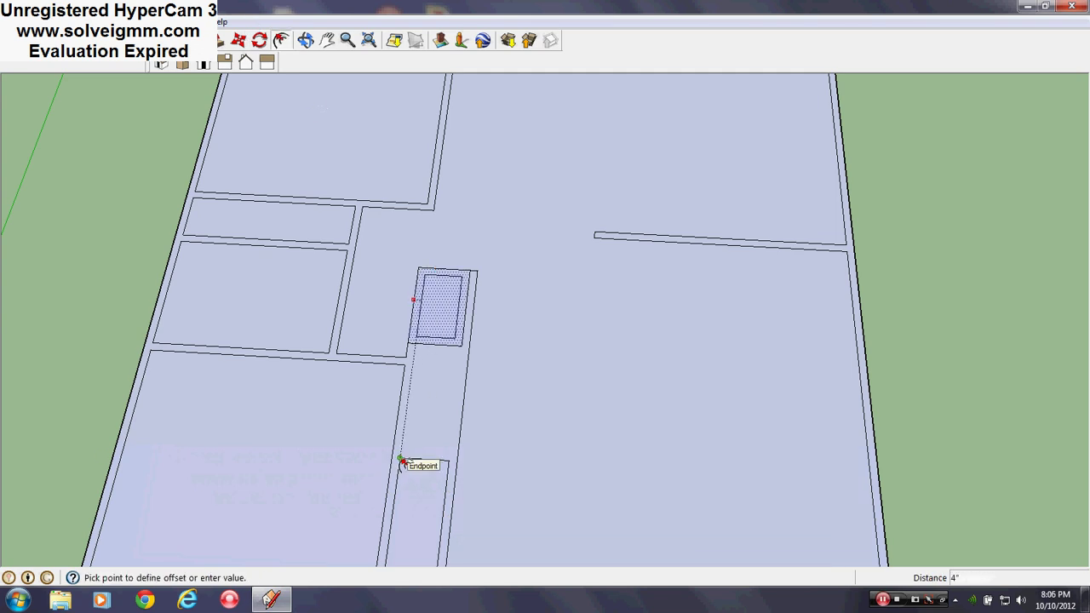
click(413, 462)
Draw a rectangle from the offset outline's hallway-side inner corner to the diagonally opposite corner of the original small rectangle.
scroll(422, 367, down, 3)
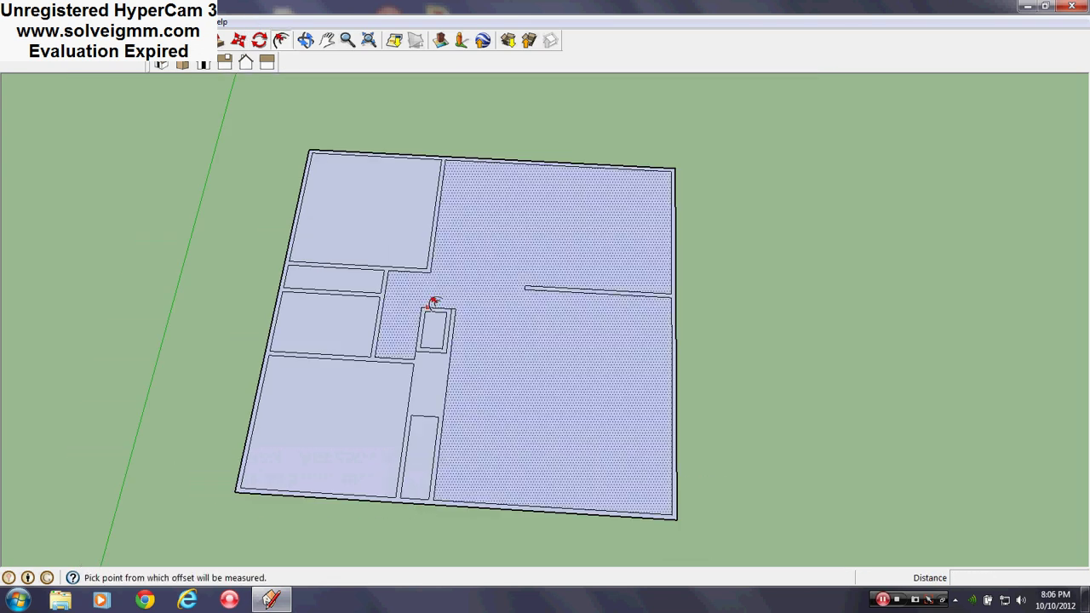
key(r)
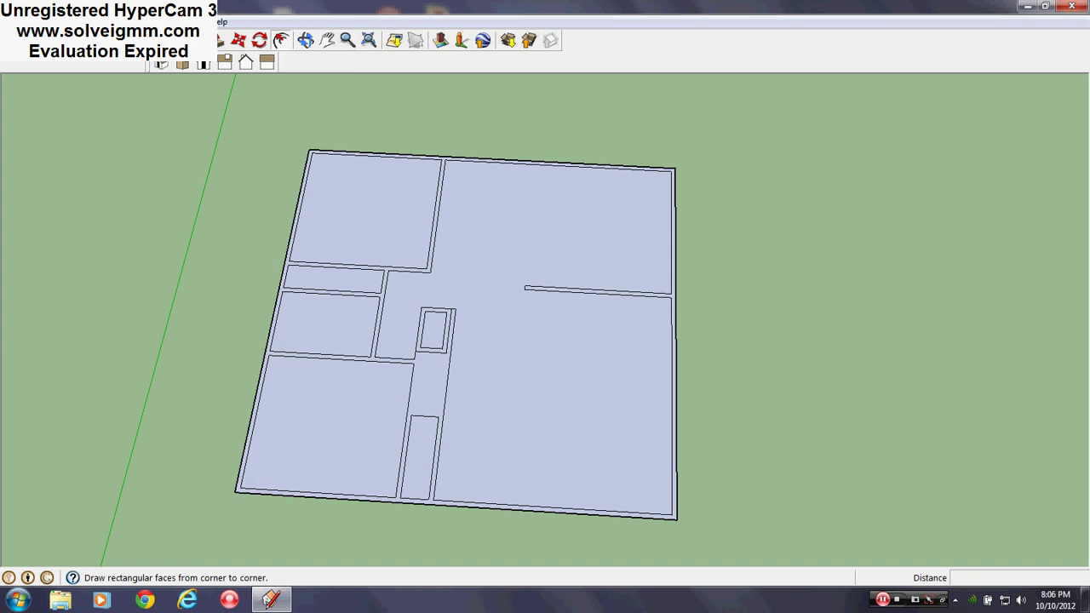
scroll(414, 366, up, 3)
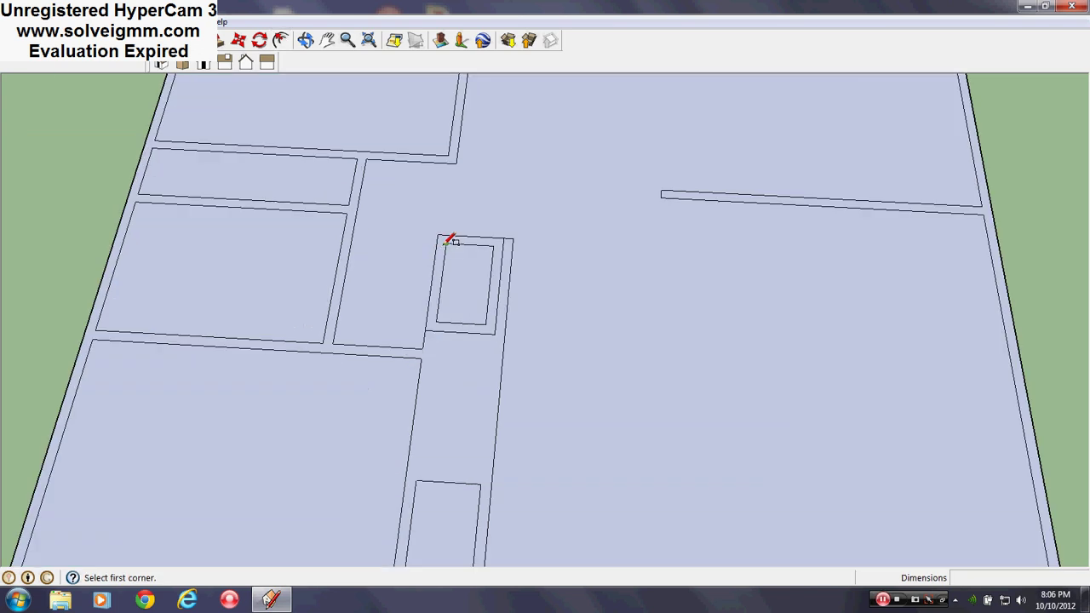
click(445, 243)
click(501, 331)
Erase the leftover offset edges and short wall segments around the new inner rectangle, undoing any excess erasing.
key(e)
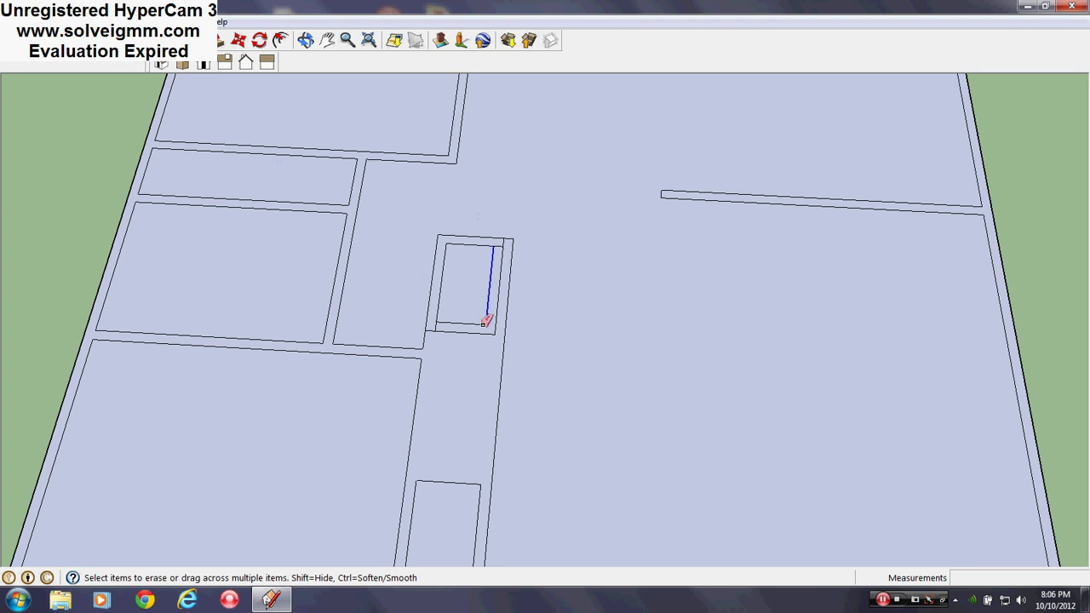
mouse_move(483, 322)
mouse_down()
mouse_move(434, 334)
mouse_move(455, 301)
mouse_up()
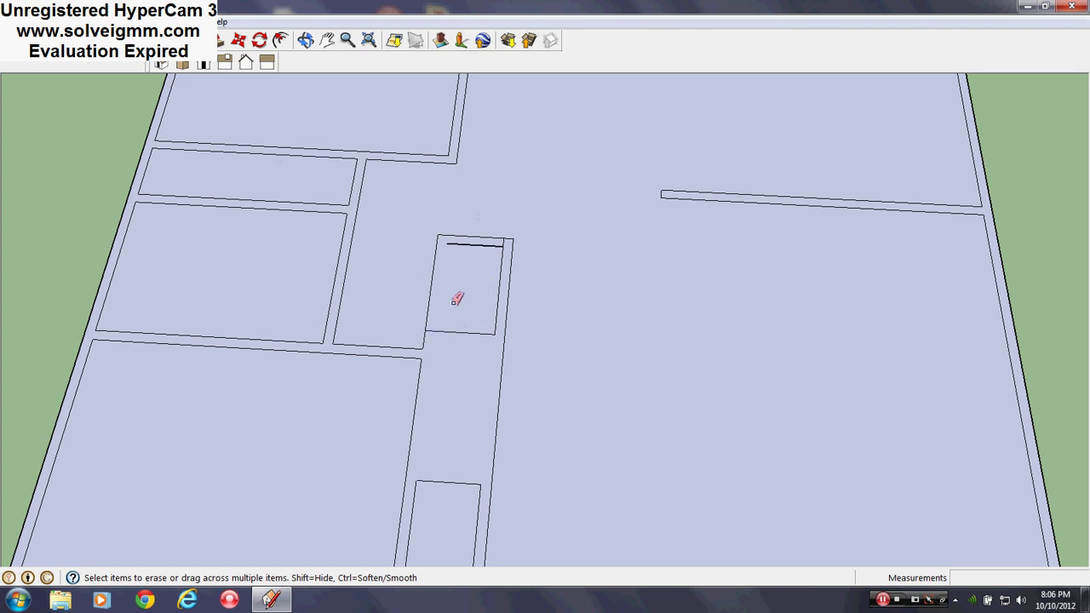
scroll(459, 248, up, 2)
key(ctrl+z)
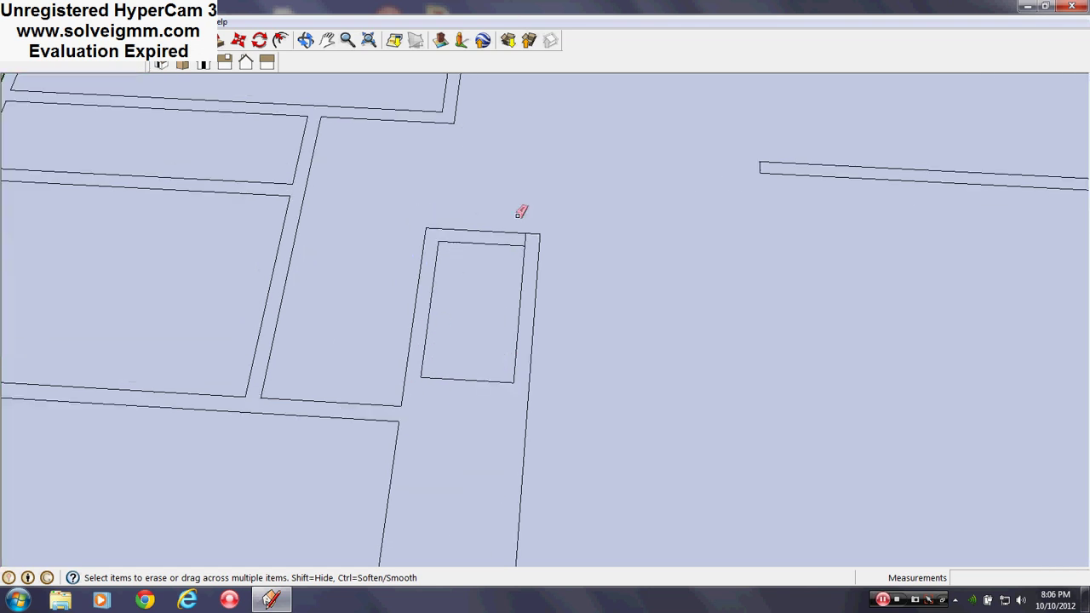
Examine the whole floor plan's room and wall layout.
scroll(434, 199, down, 5)
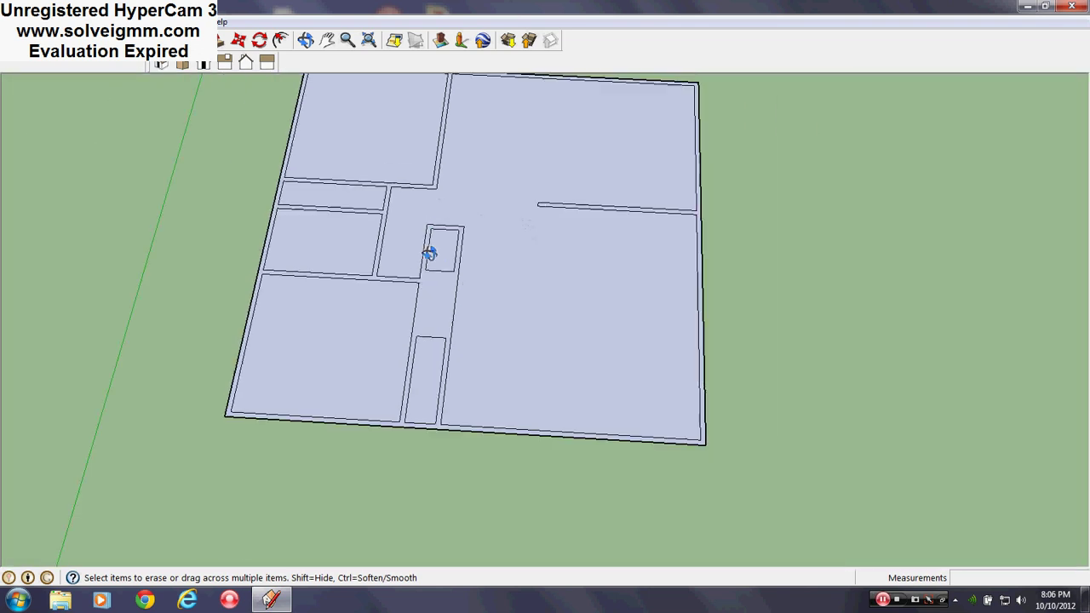
scroll(465, 292, up, 2)
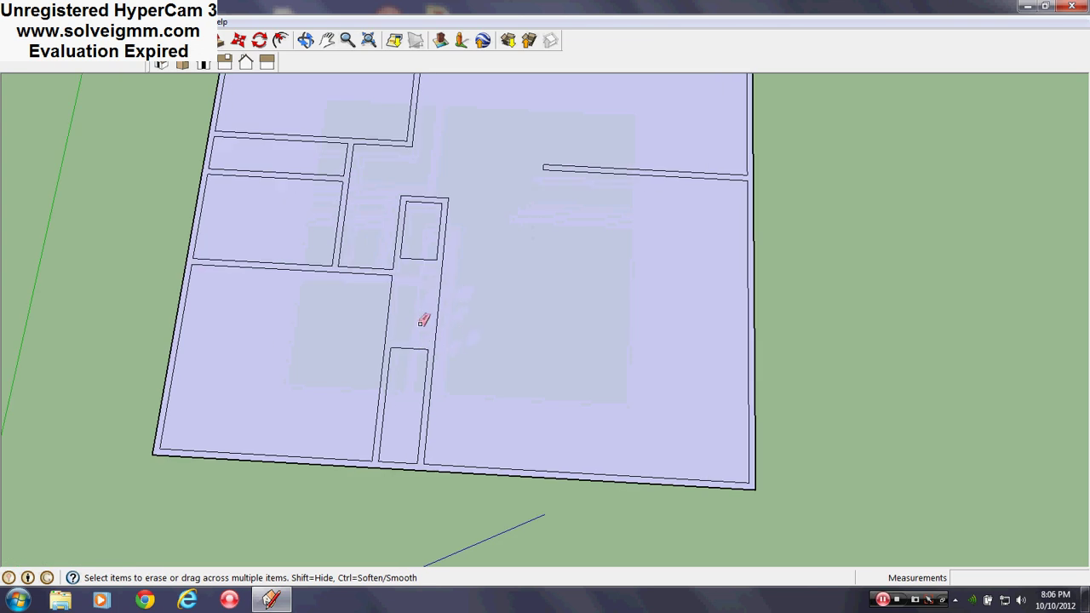
scroll(426, 324, down, 2)
scroll(430, 303, up, 2)
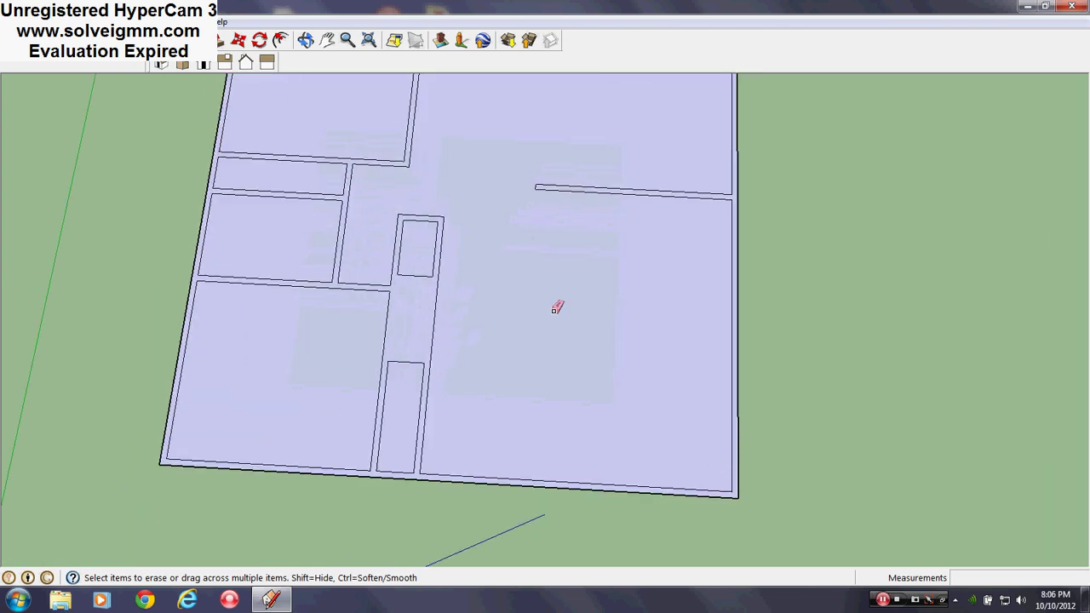
scroll(570, 348, down, 3)
scroll(587, 258, up, 3)
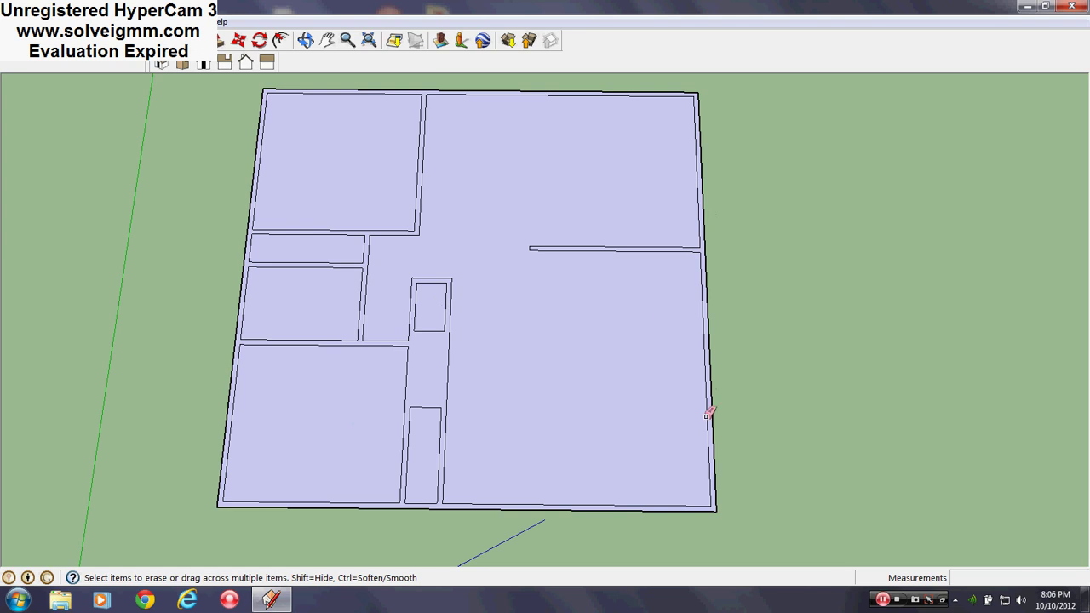
scroll(545, 426, down, 3)
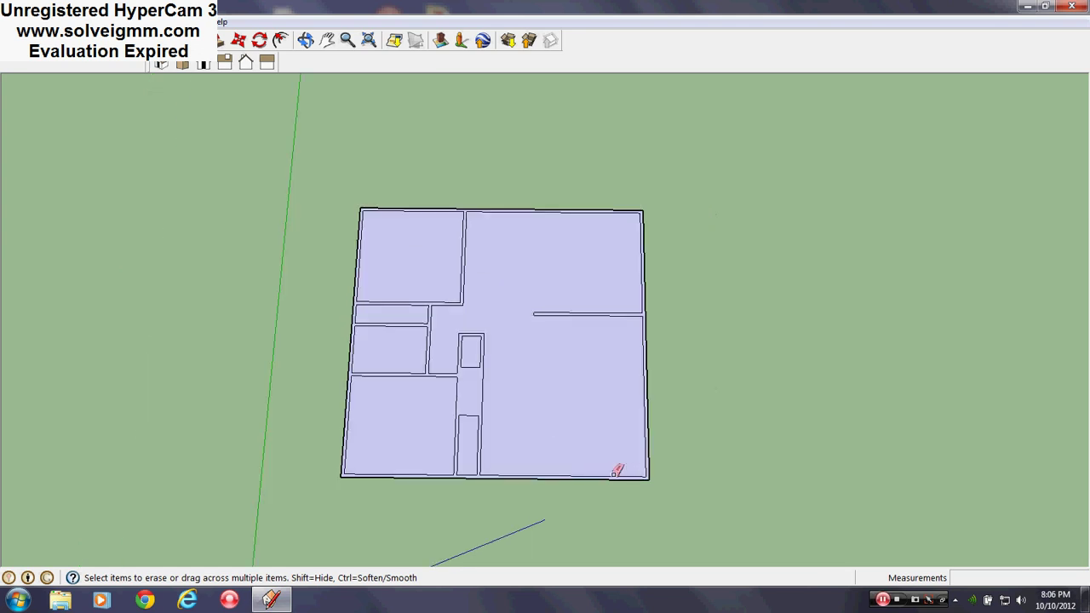
scroll(527, 375, up, 3)
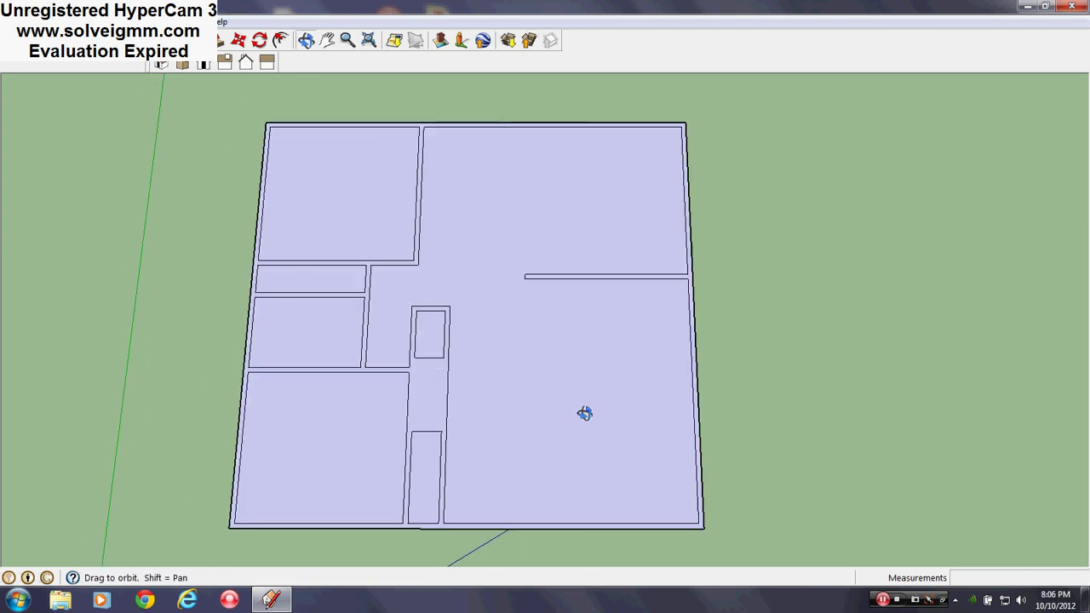
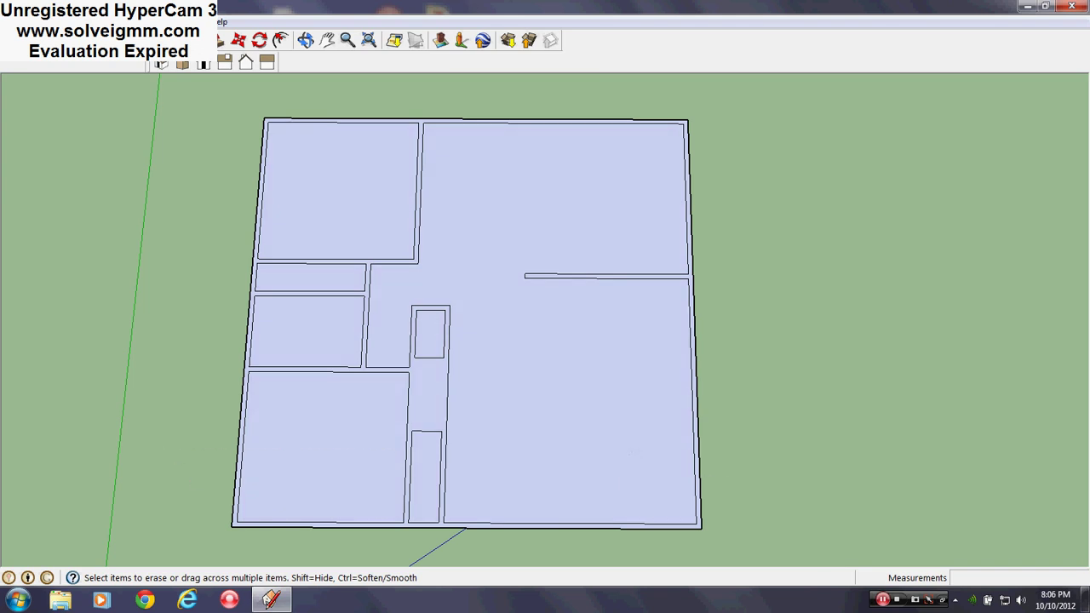
Mark 1' along the narrow room's long wall from its hallway-side corner and draw a line across the room at that point.
key(l)
scroll(358, 230, up, 5)
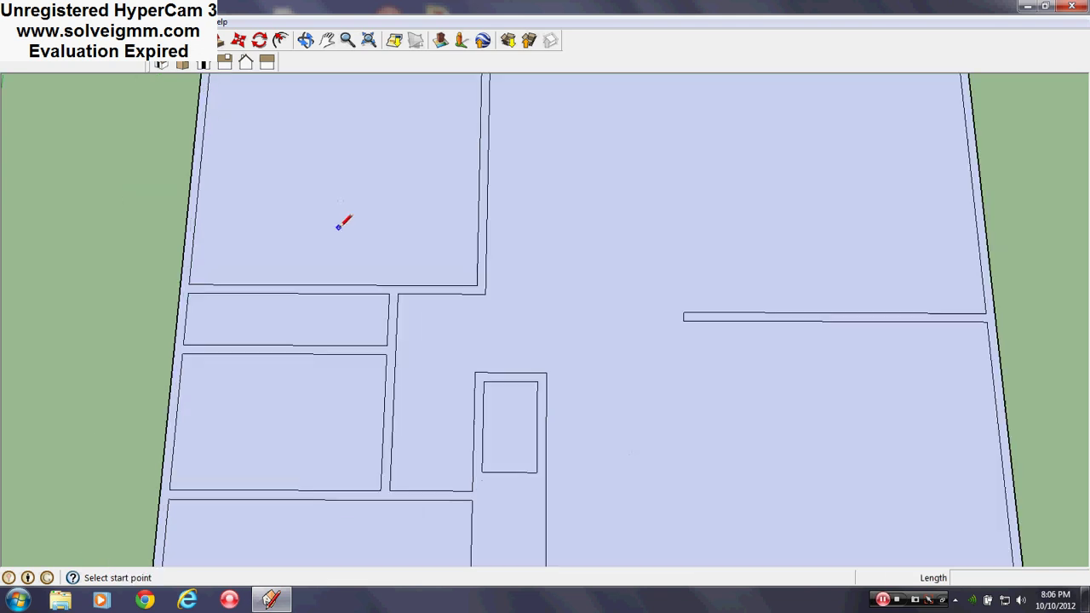
scroll(340, 224, down, 4)
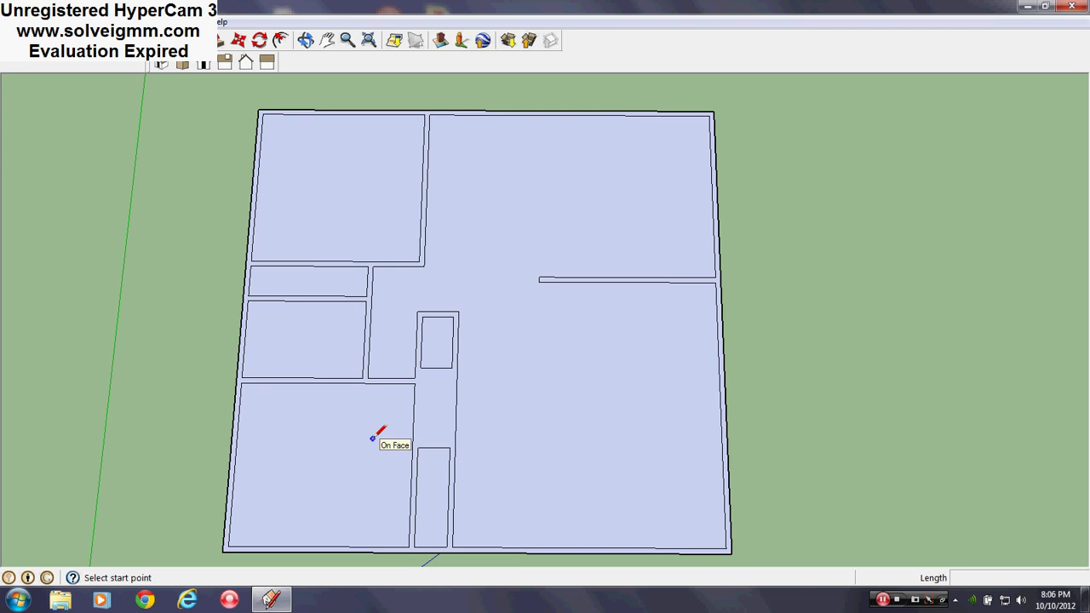
scroll(324, 285, up, 3)
scroll(450, 357, down, 4)
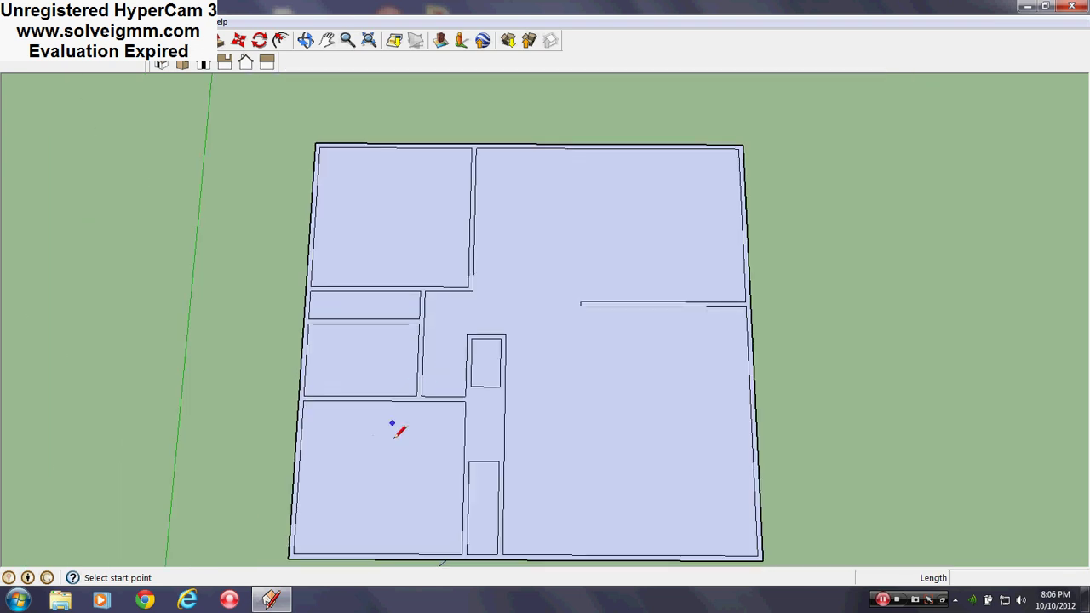
scroll(440, 268, up, 3)
scroll(440, 272, down, 4)
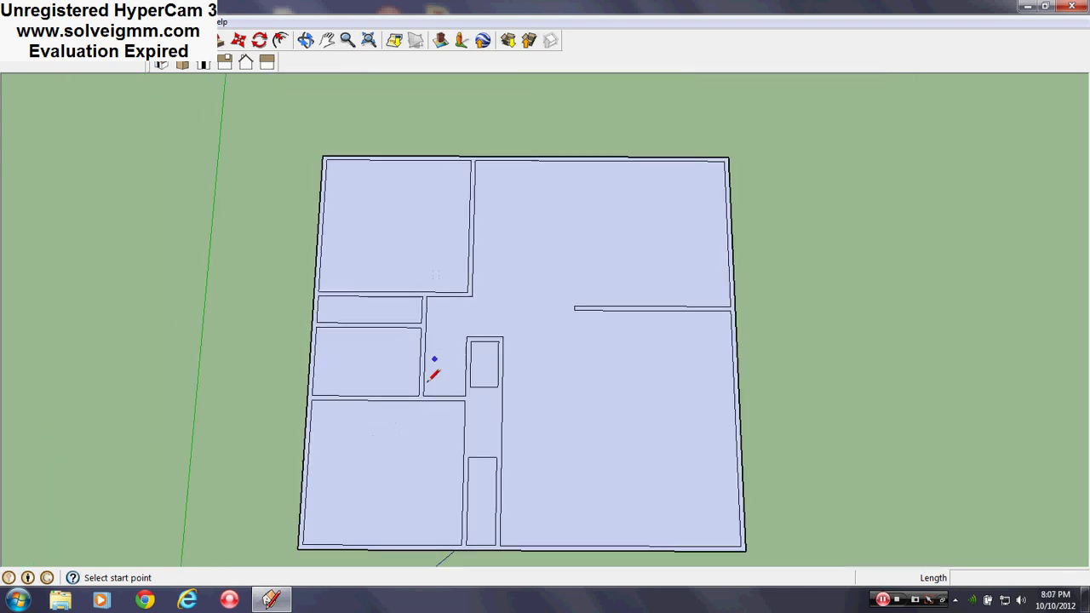
scroll(418, 306, up, 3)
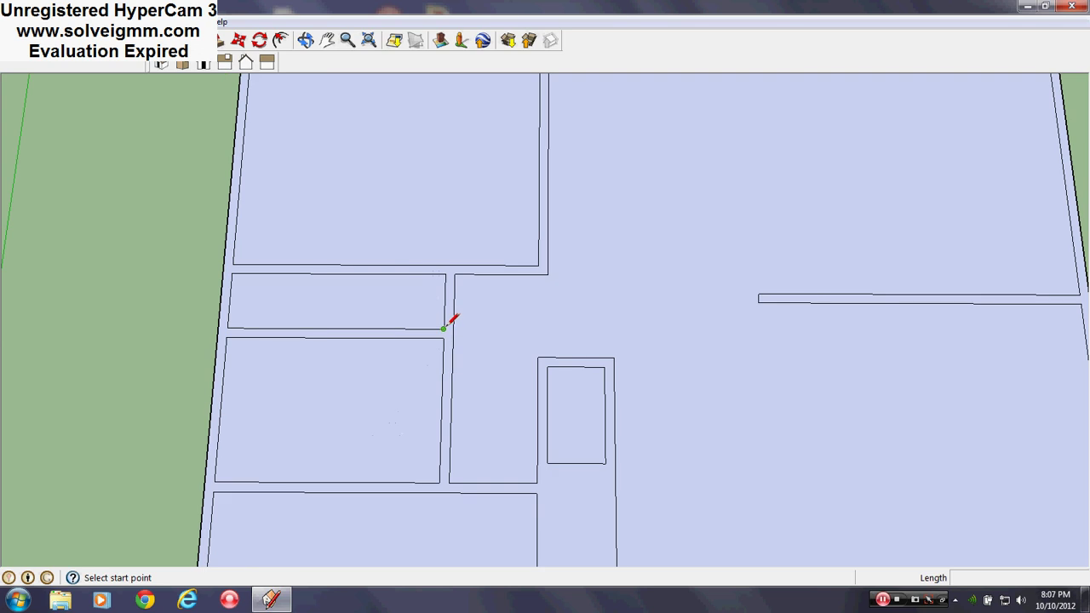
click(444, 328)
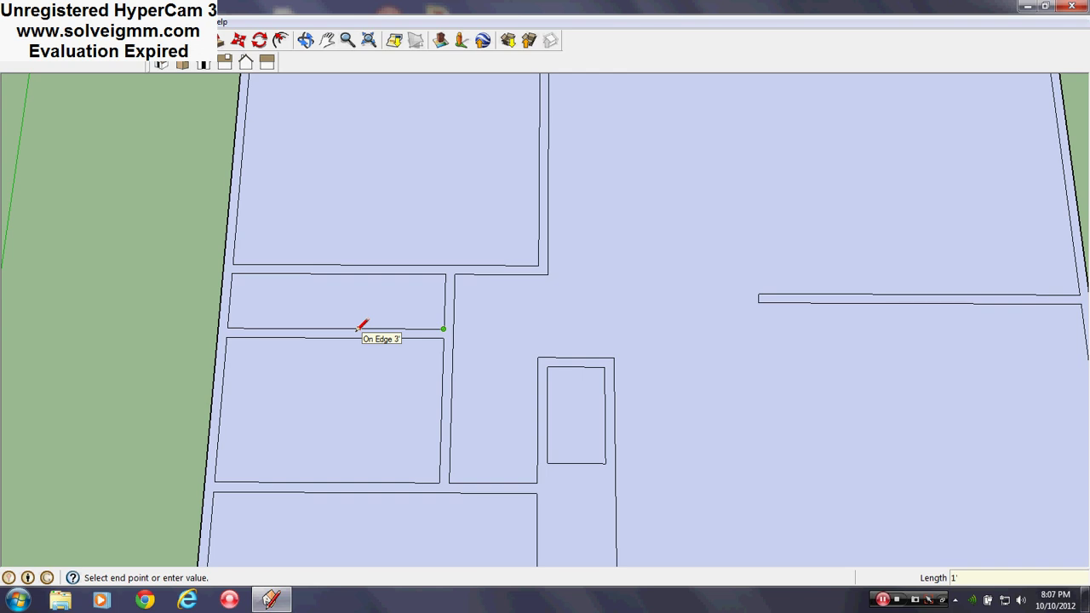
key(Escape)
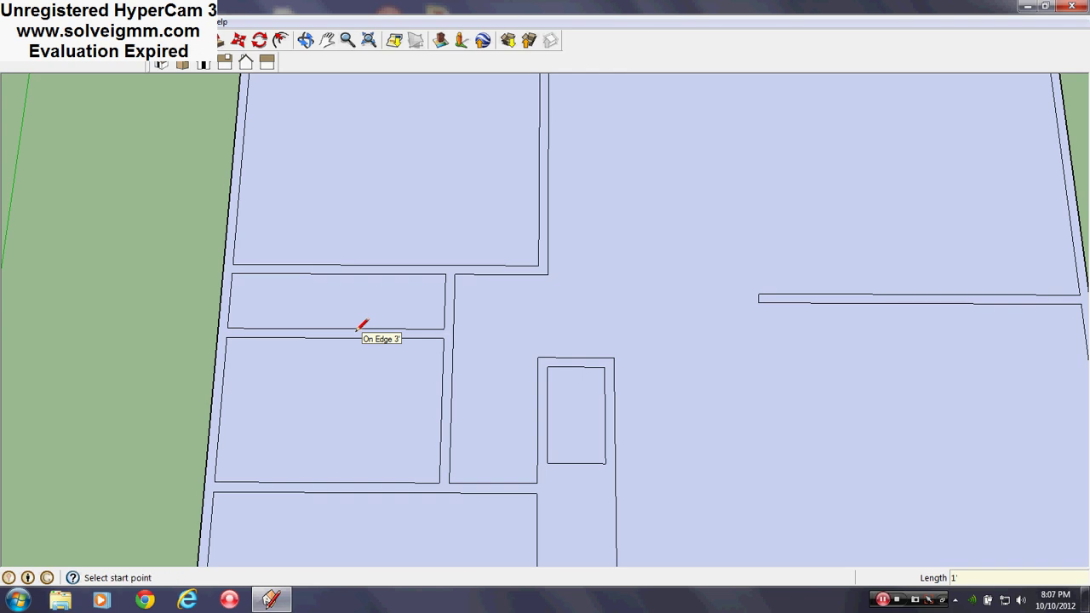
click(414, 328)
click(416, 273)
click(417, 273)
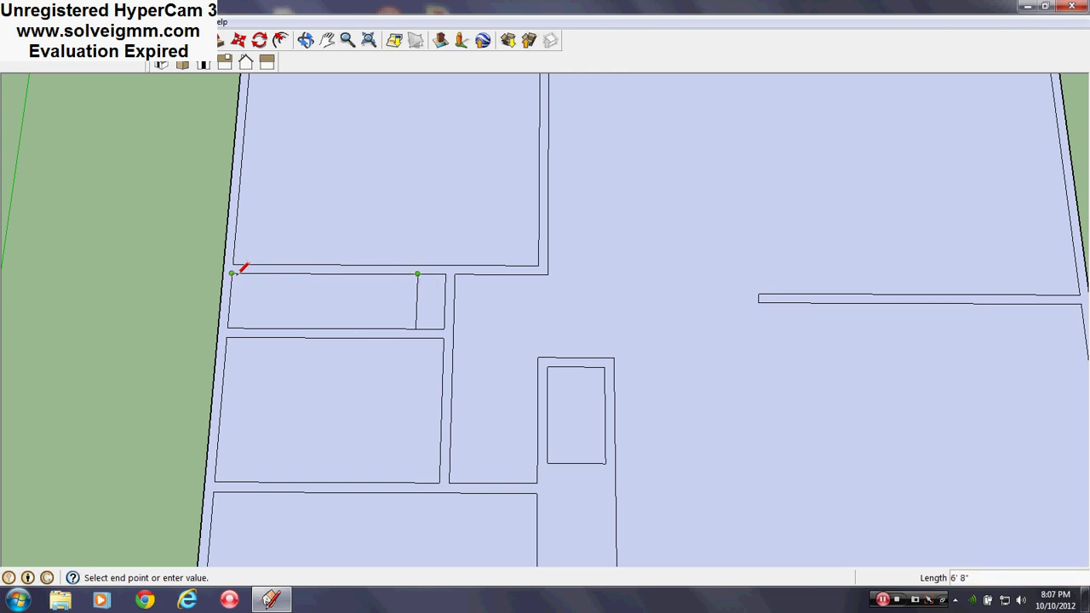
key(Escape)
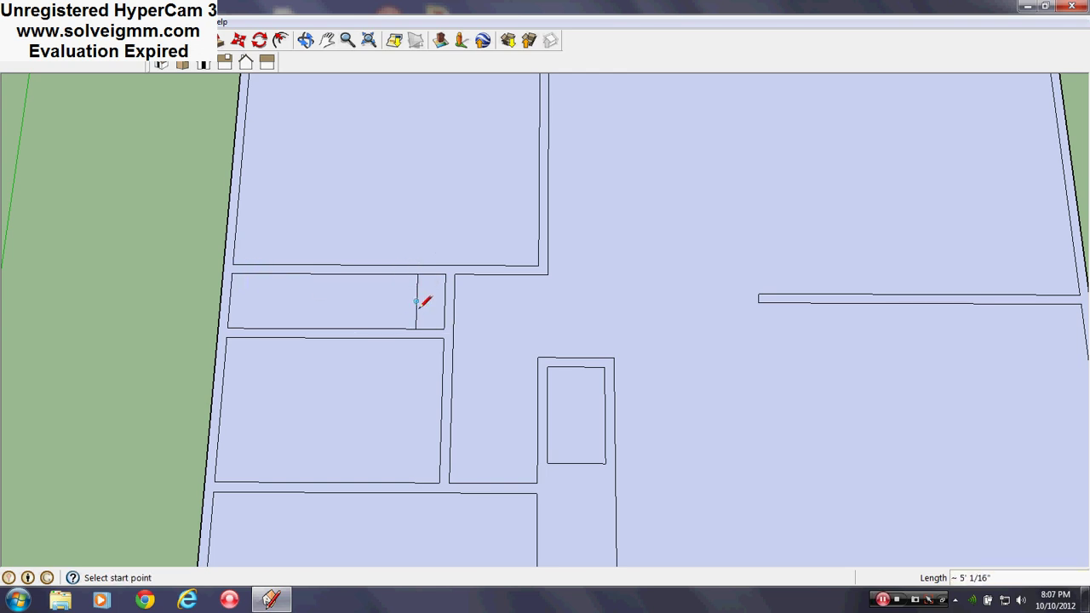
Erase the line just drawn across the narrow room.
right_click(416, 308)
click(450, 333)
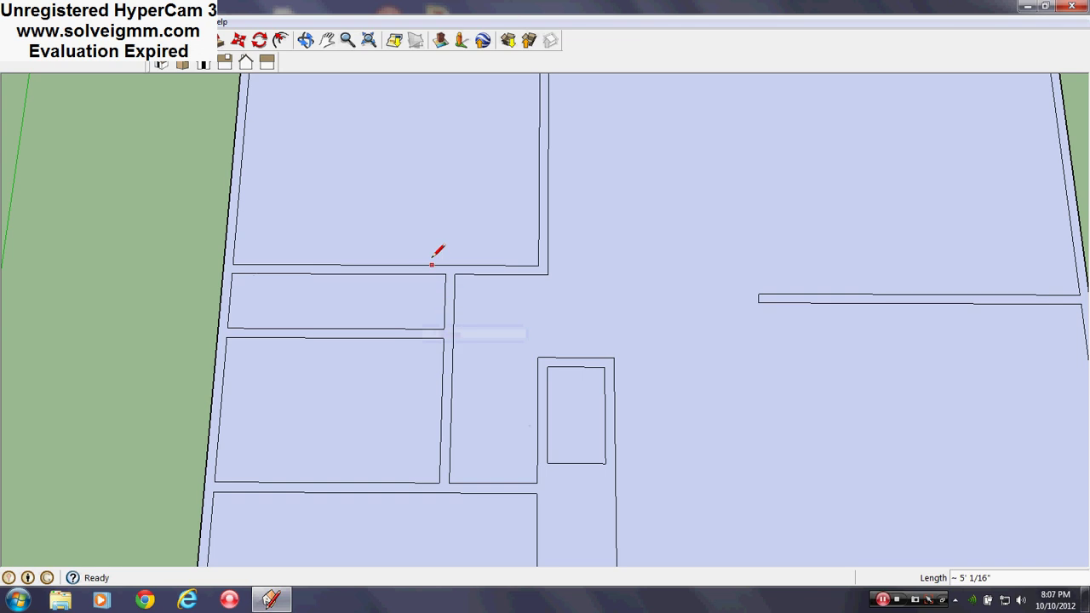
scroll(436, 258, down, 5)
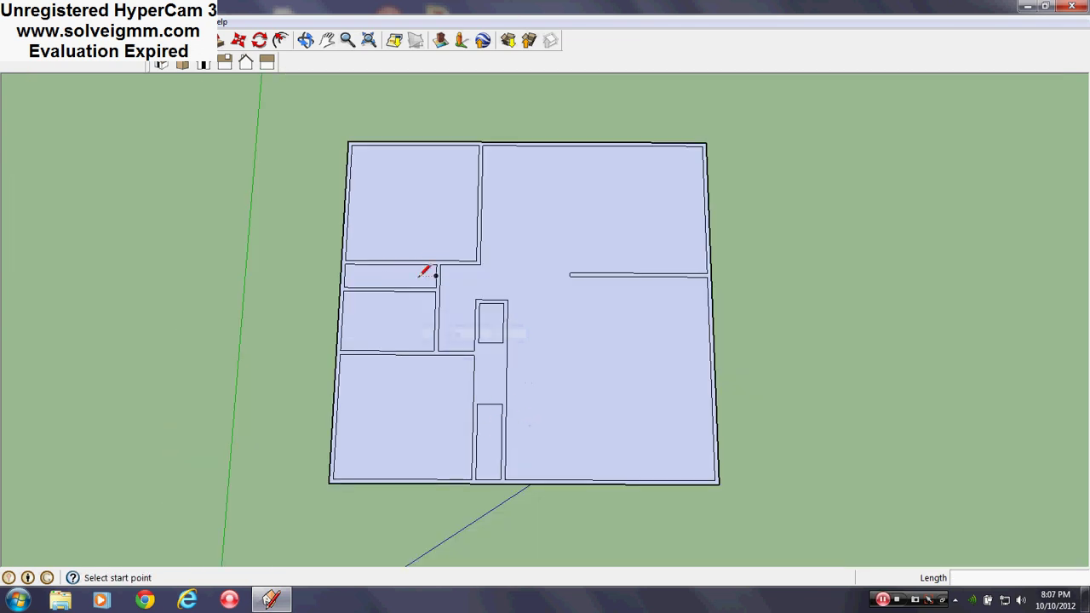
scroll(422, 271, up, 5)
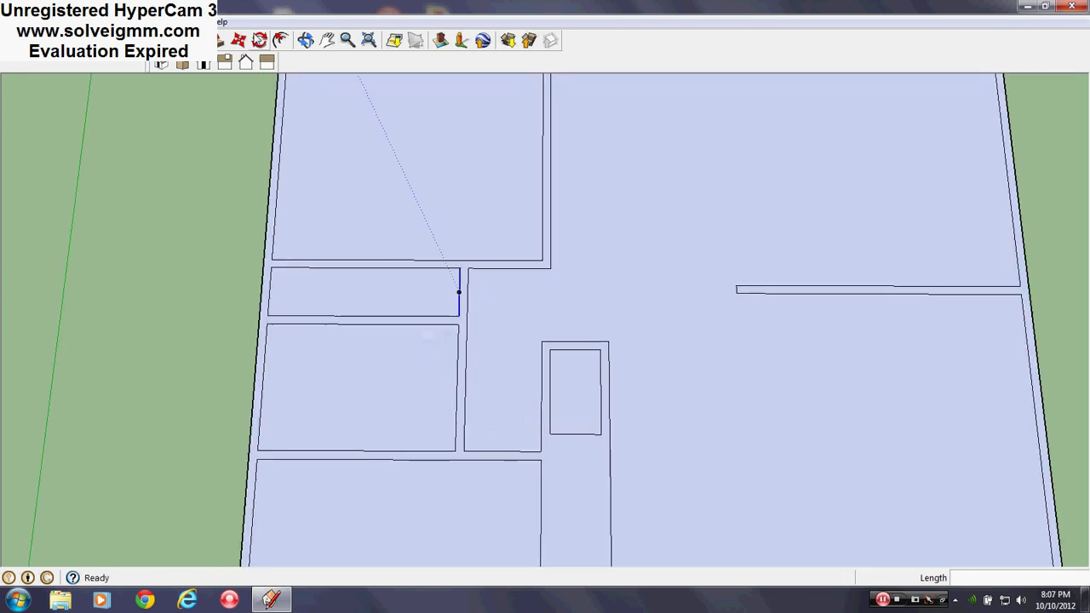
scroll(469, 275, up, 3)
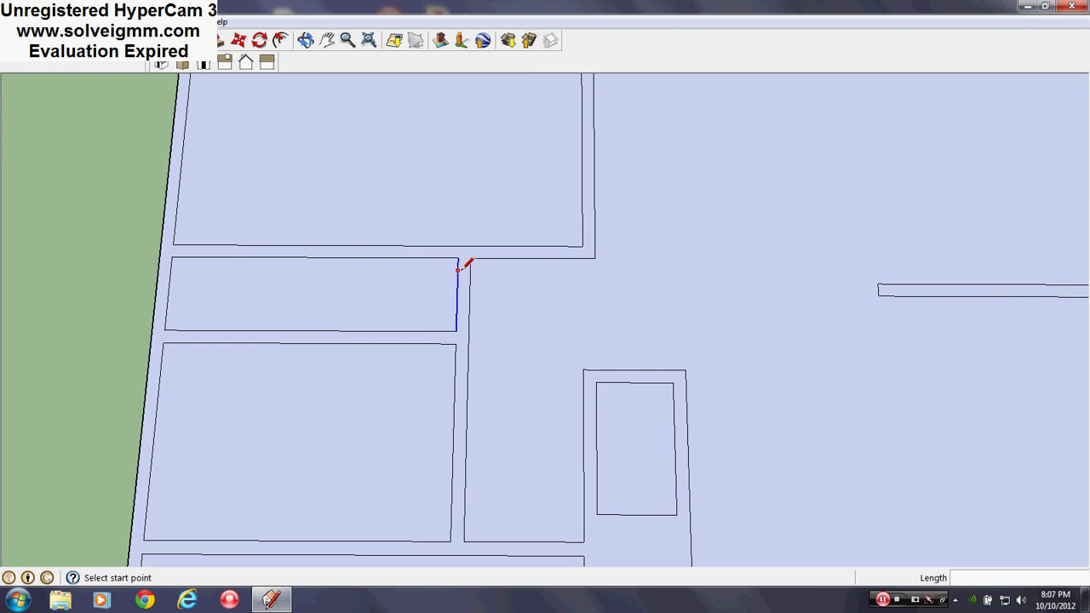
Copy the right inner edge of the narrow room below the upper-left room 1'4" inward, then copy that edge 4" further.
click(238, 40)
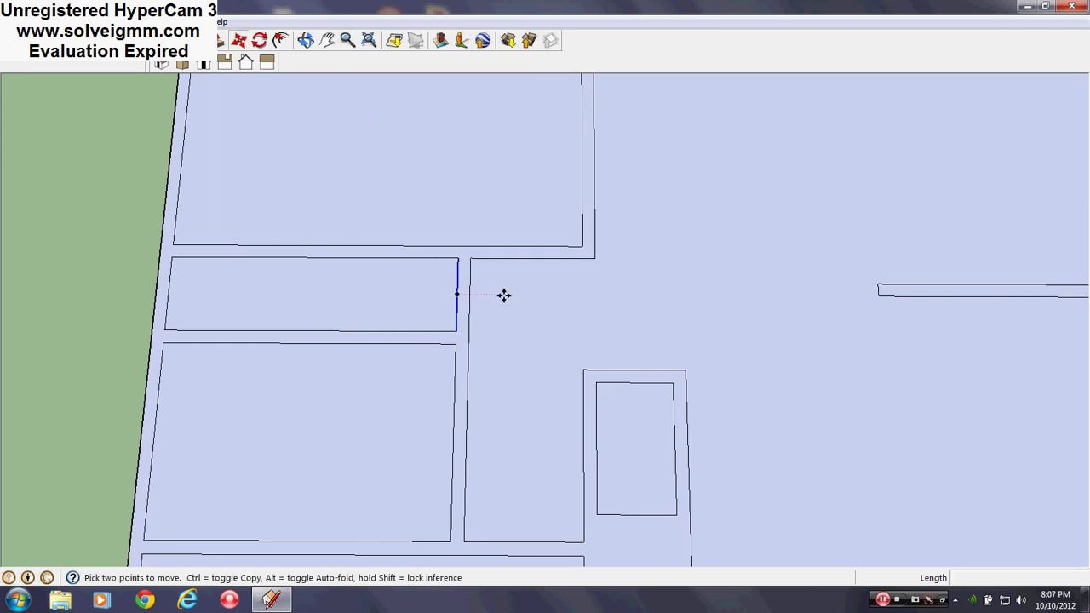
key(ctrl)
click(457, 294)
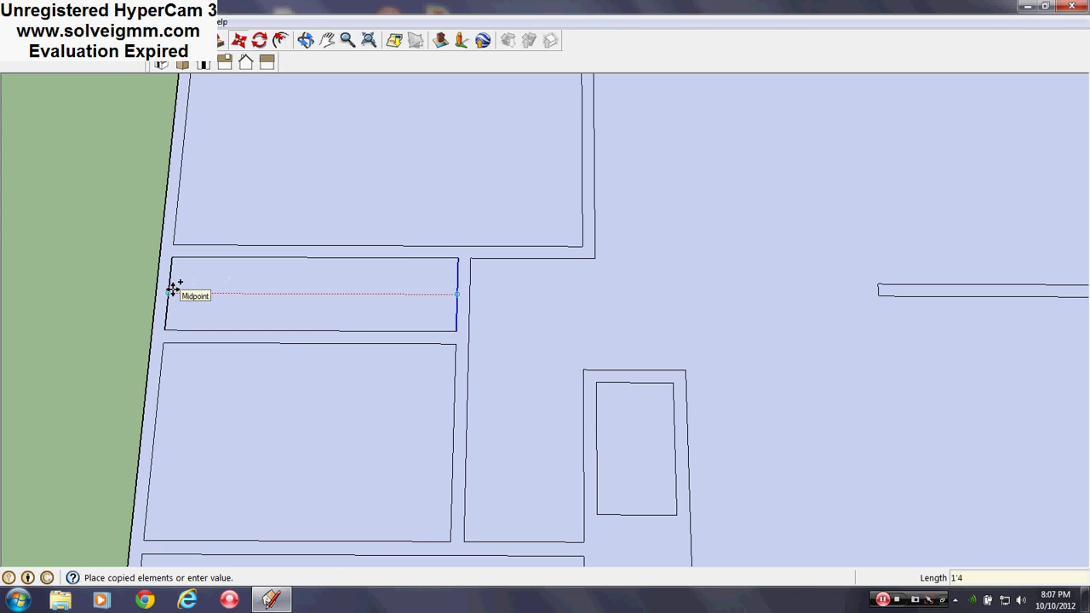
key(Return)
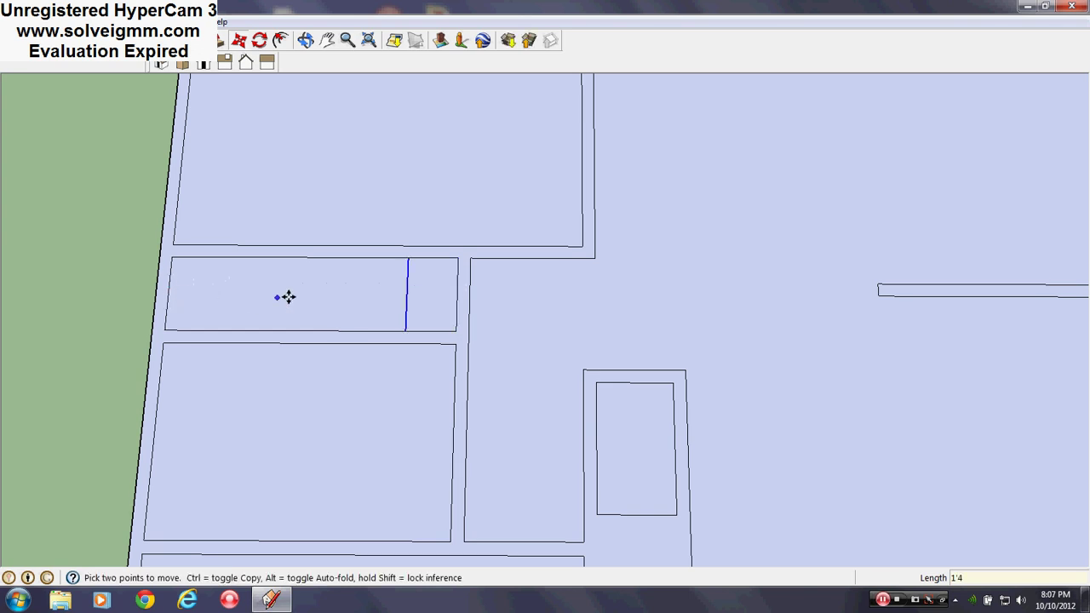
click(407, 295)
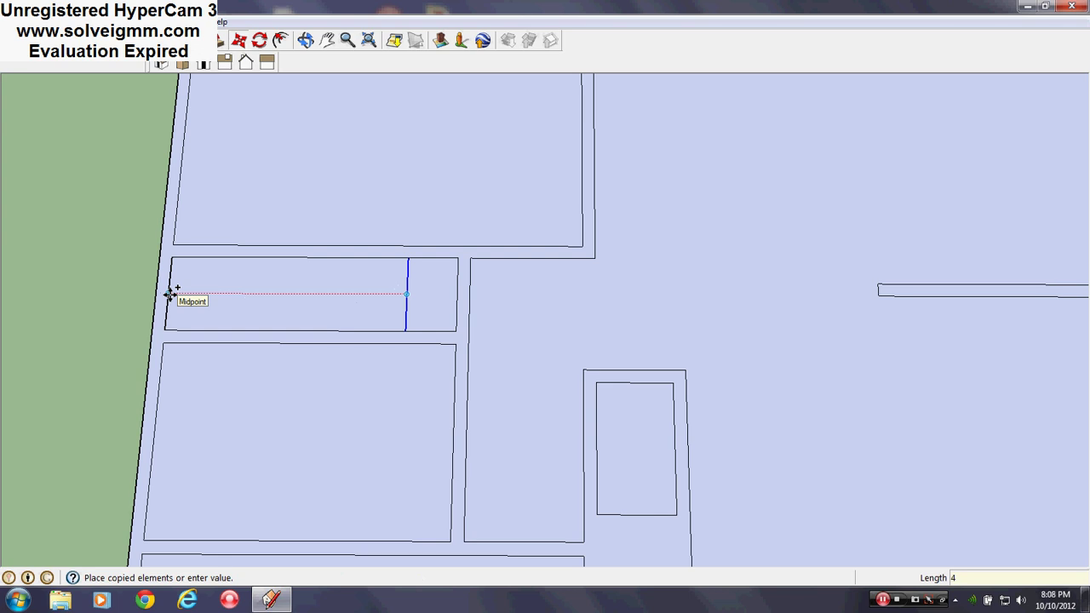
text(4)
key(Return)
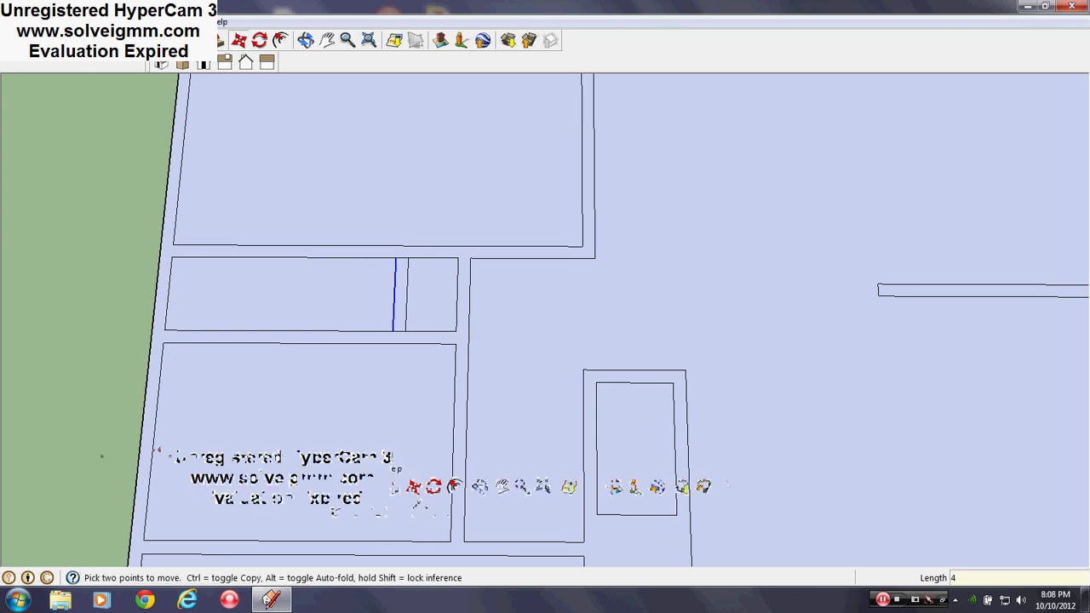
Erase the short segments at both ends of the new 4" partition so it joins the surrounding walls.
key(e)
scroll(387, 254, up, 3)
drag(412, 252, 406, 255)
scroll(407, 256, up, 2)
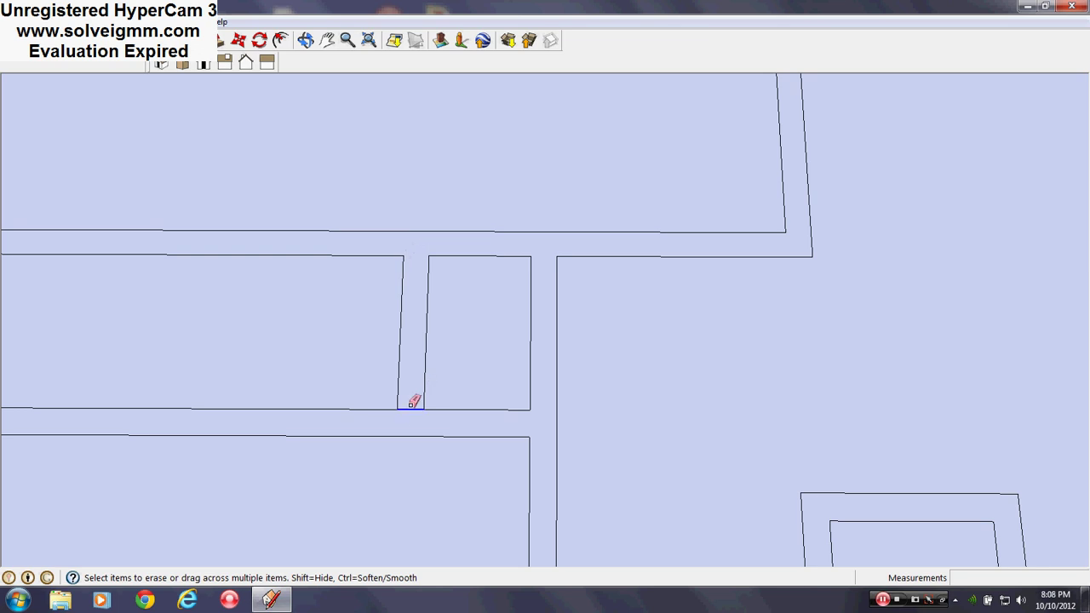
Measure the upper-left room's right wall by tracing its outer edge with the Line tool from the top wall to the lower corner.
scroll(347, 286, down, 5)
scroll(372, 340, down, 6)
scroll(574, 406, up, 2)
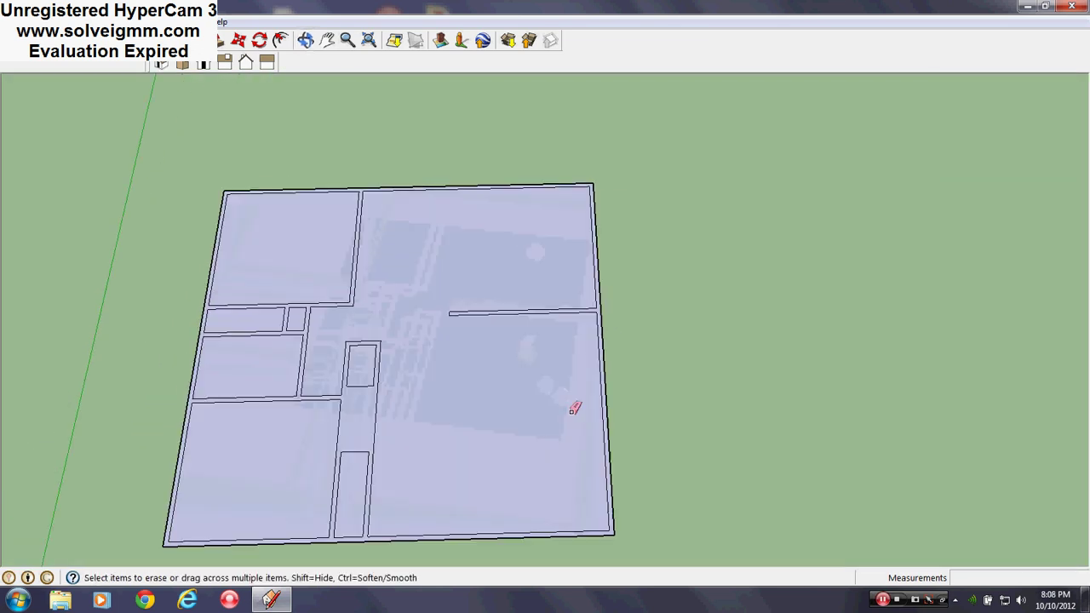
scroll(536, 454, down, 2)
scroll(536, 454, up, 2)
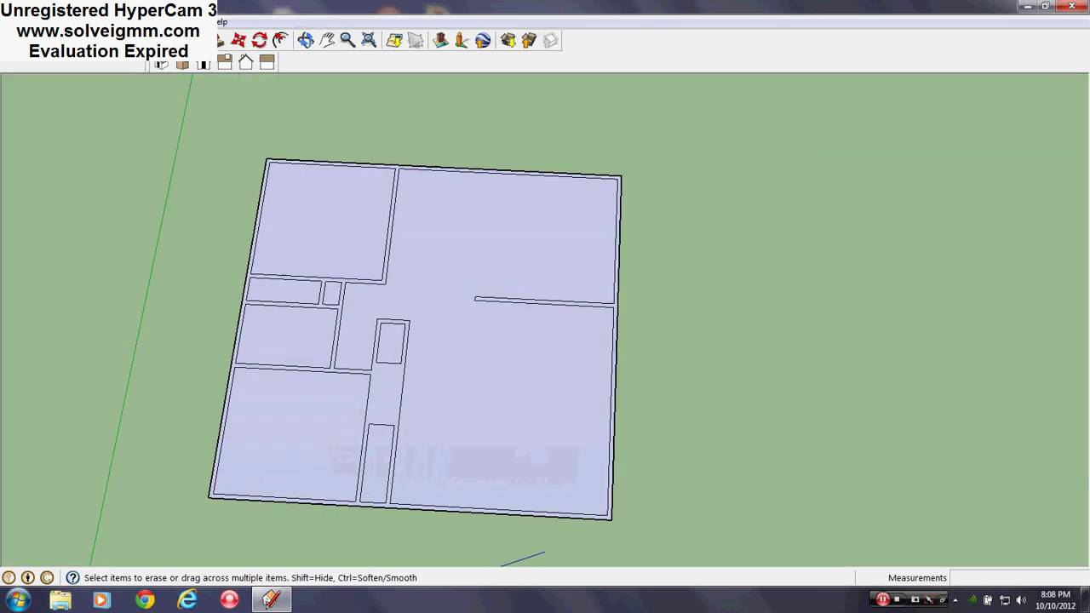
key(l)
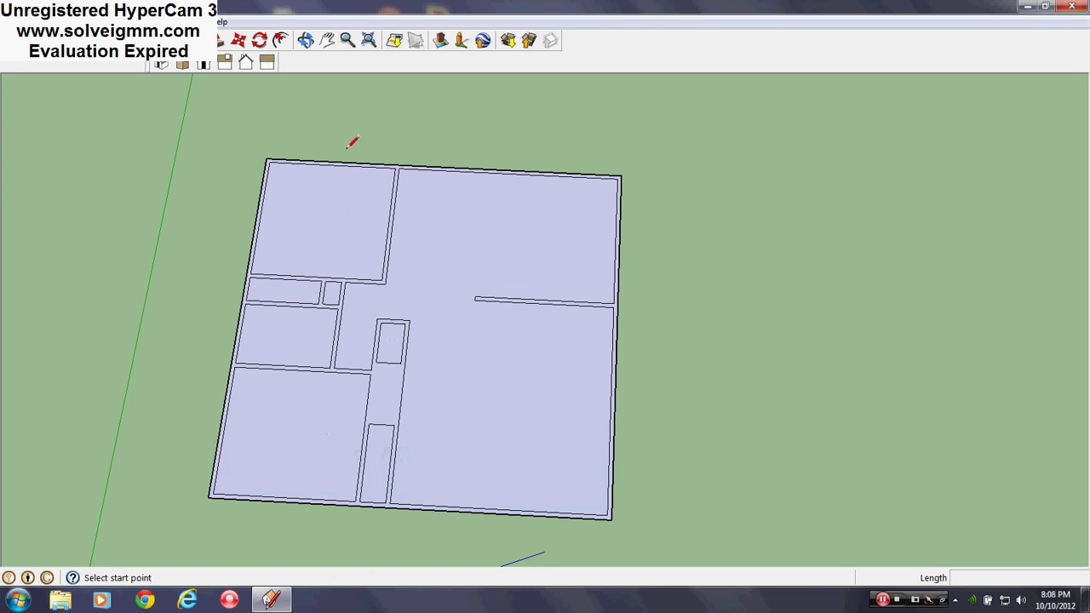
mouse_move(480, 368)
middle_down()
mouse_move(485, 394)
mouse_move(511, 362)
middle_up()
scroll(486, 396, down, 3)
scroll(487, 397, up, 3)
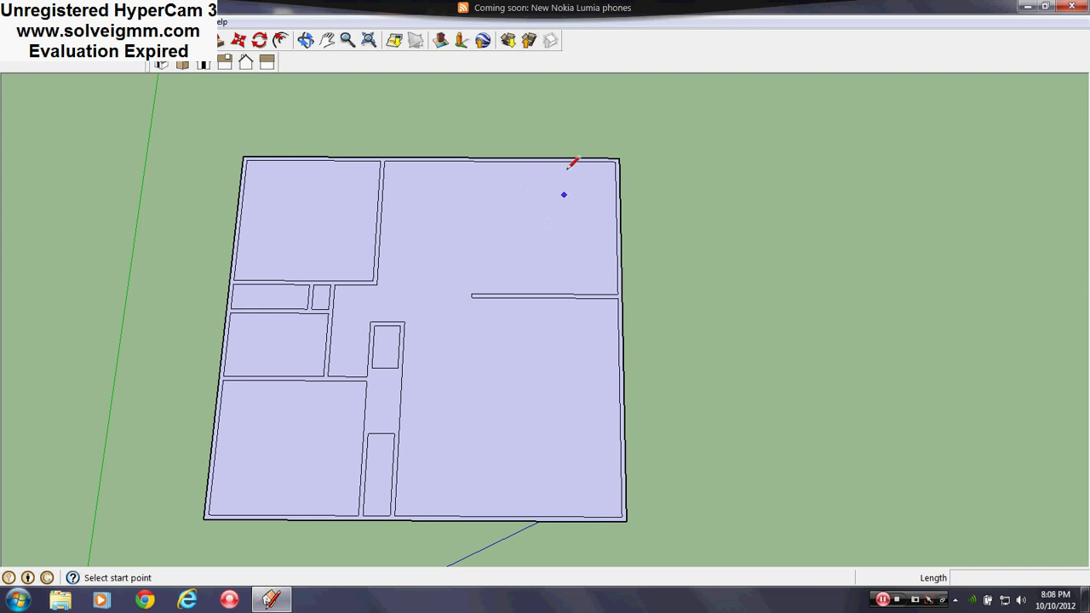
click(384, 160)
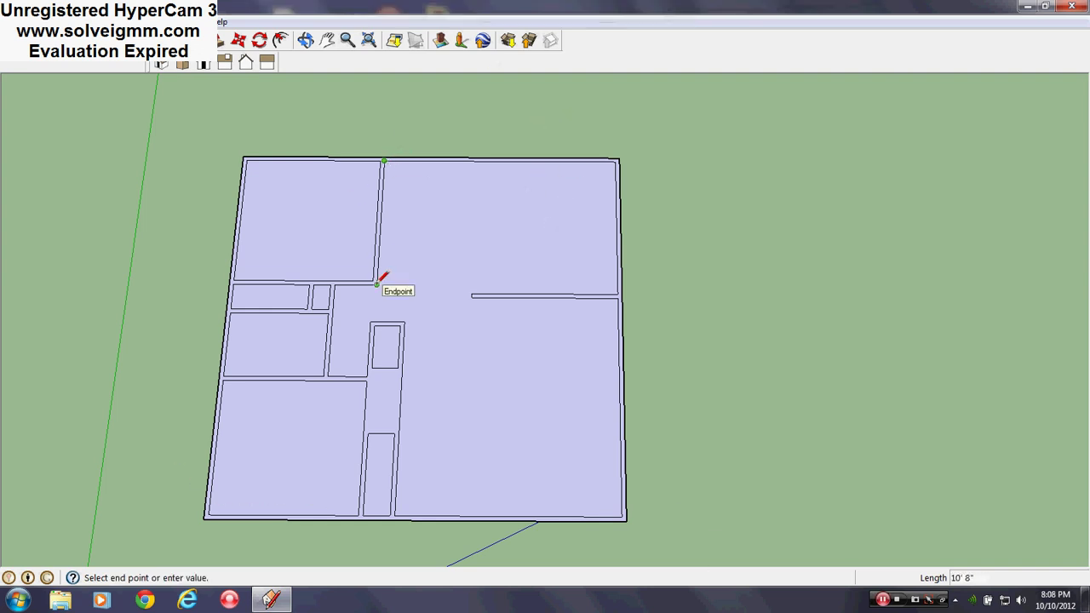
click(377, 284)
scroll(369, 209, up, 1)
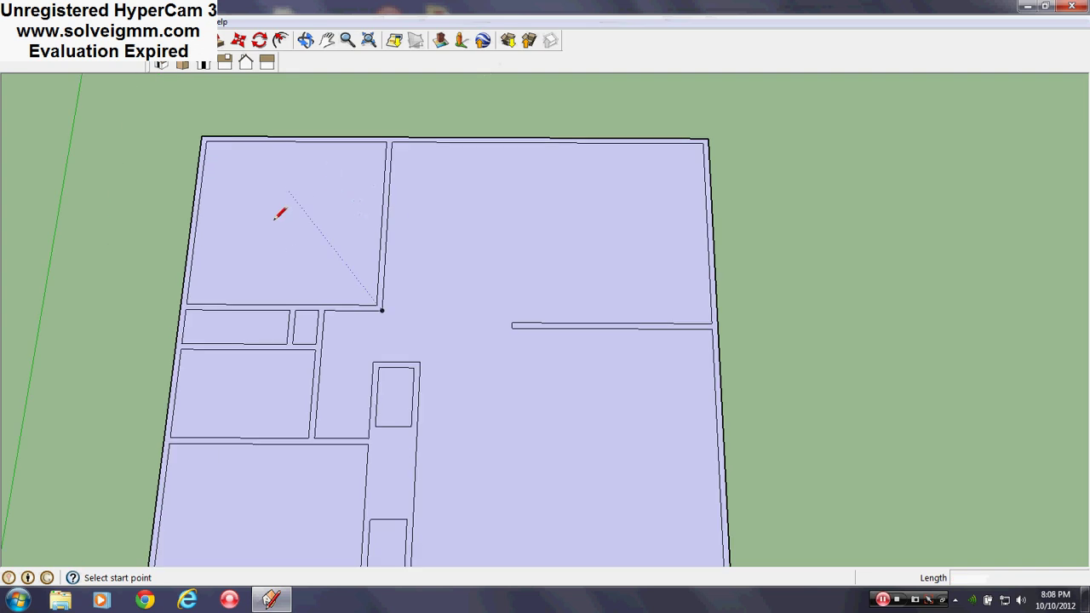
Try an 11' line running right from the upper-left room's lower outer corner, then undo it.
click(385, 309)
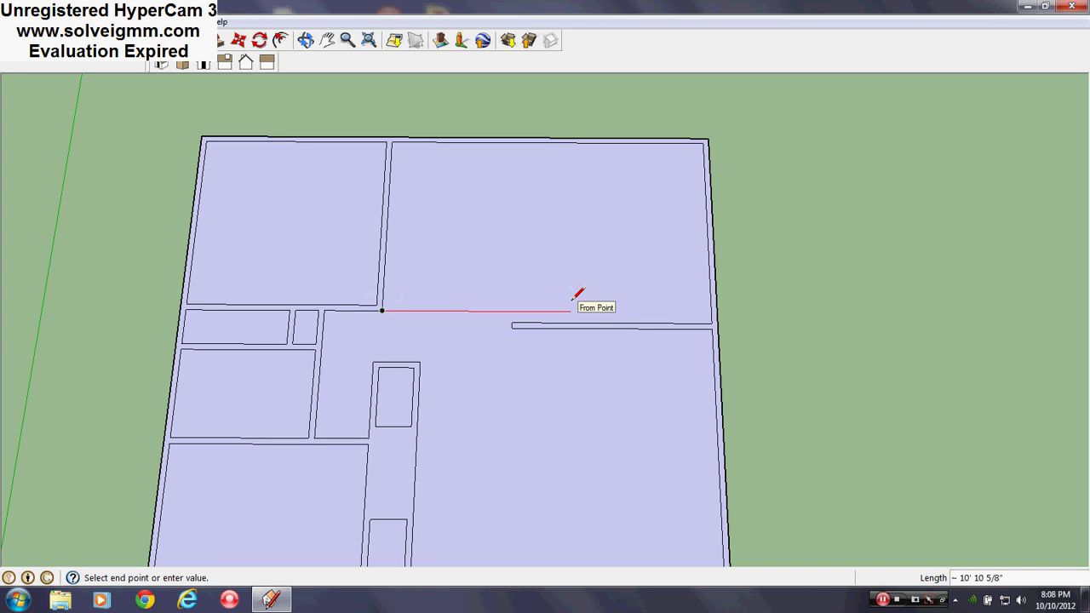
text(11)
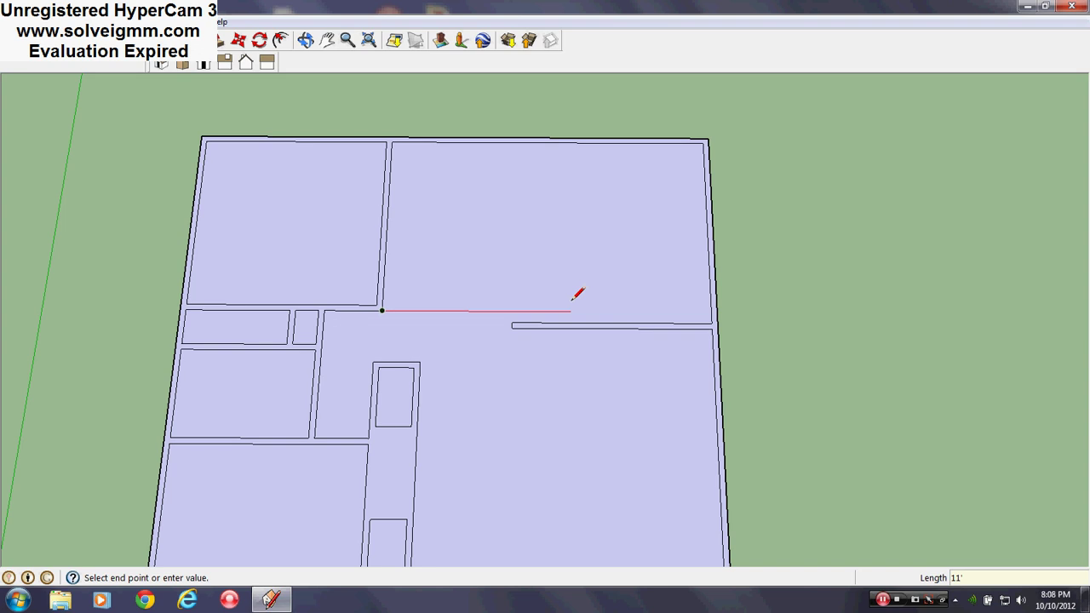
click(572, 311)
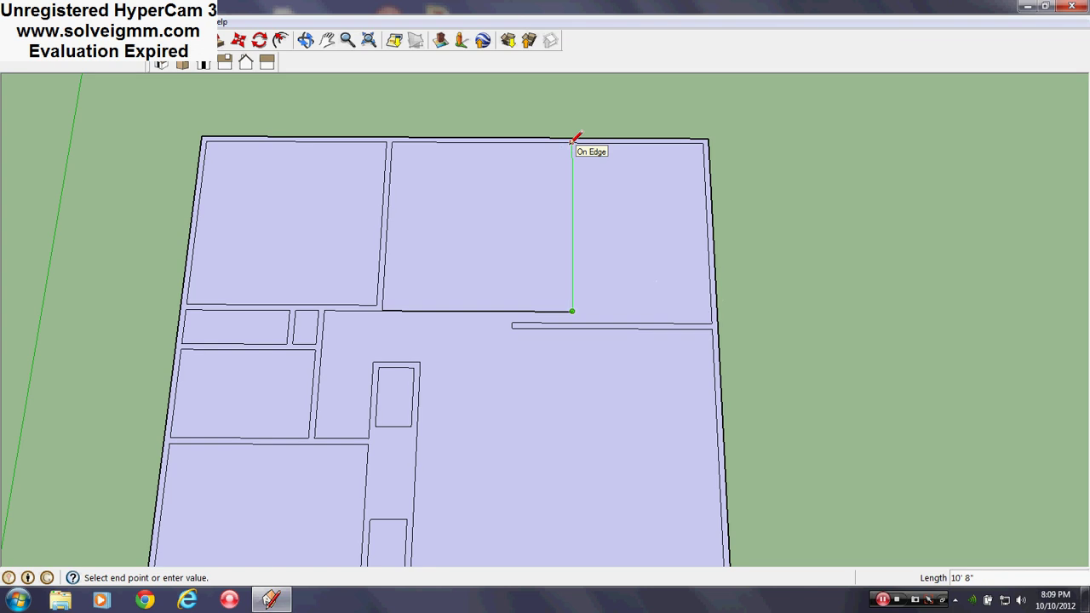
key(Escape)
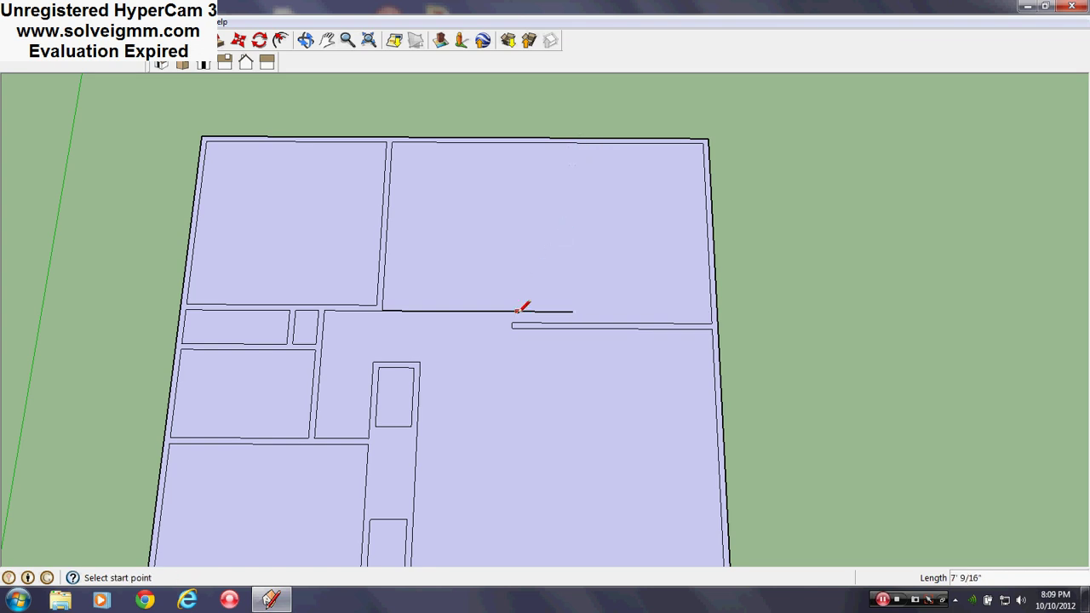
click(511, 321)
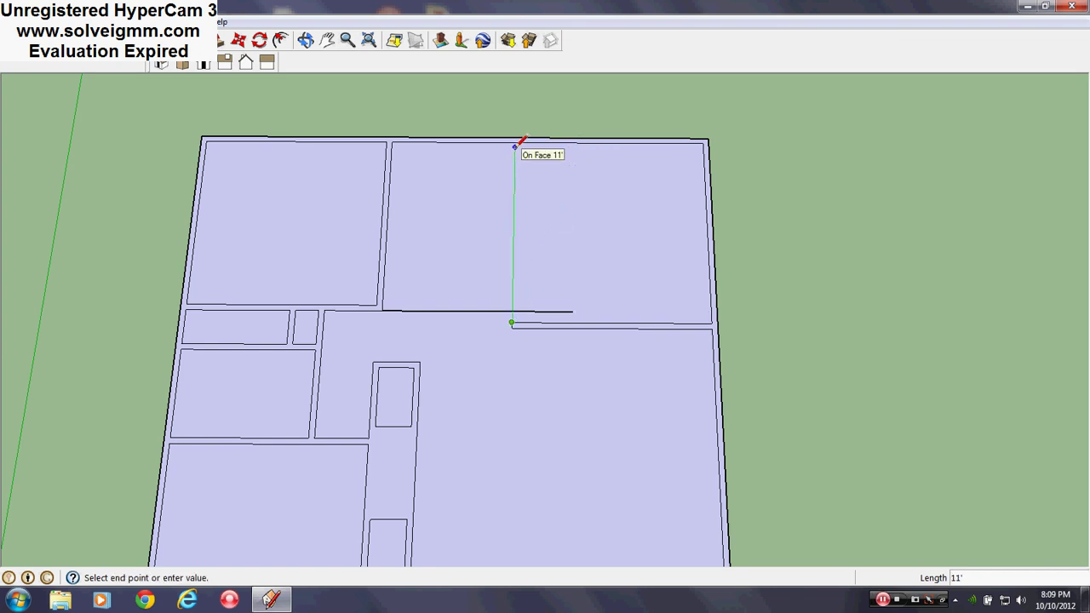
key(Escape)
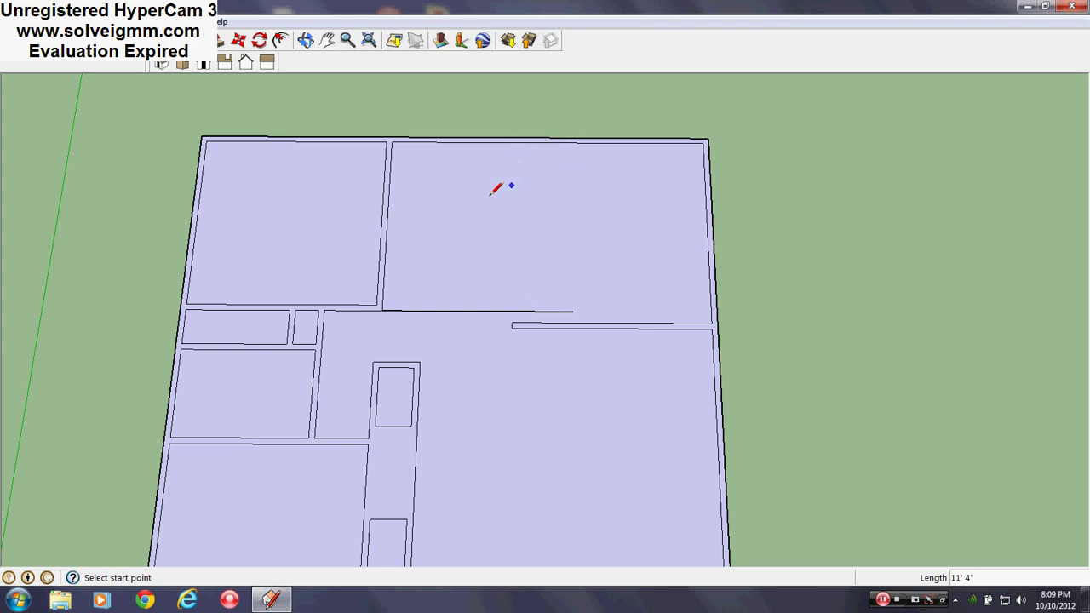
key(ctrl+z)
Draw a 10'8" guide line right from the upper-left room's outer corner, then a perpendicular line up to the top wall.
click(382, 310)
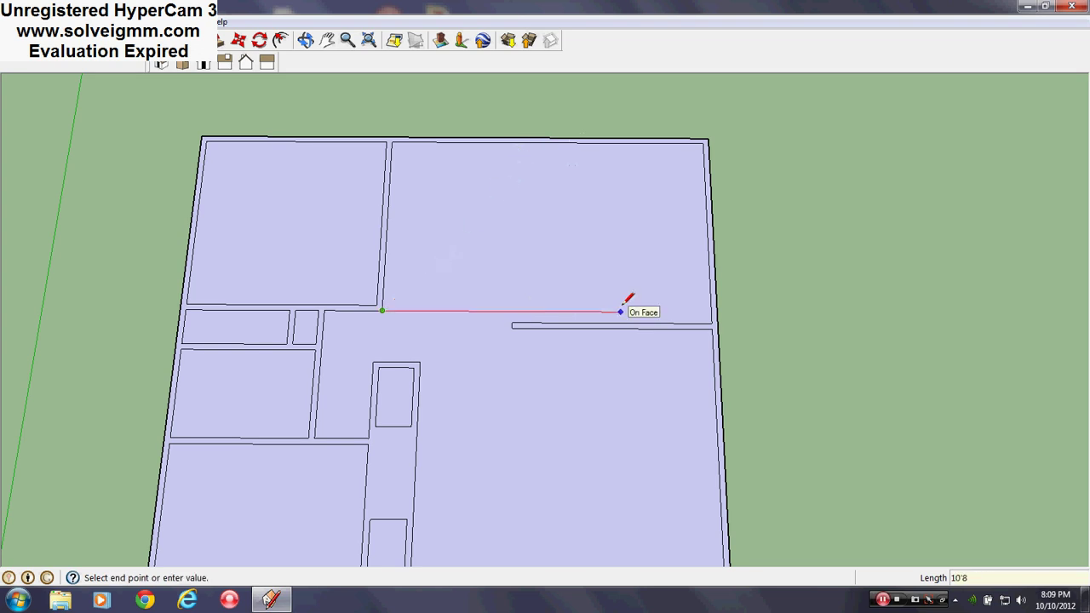
key(Return)
click(569, 141)
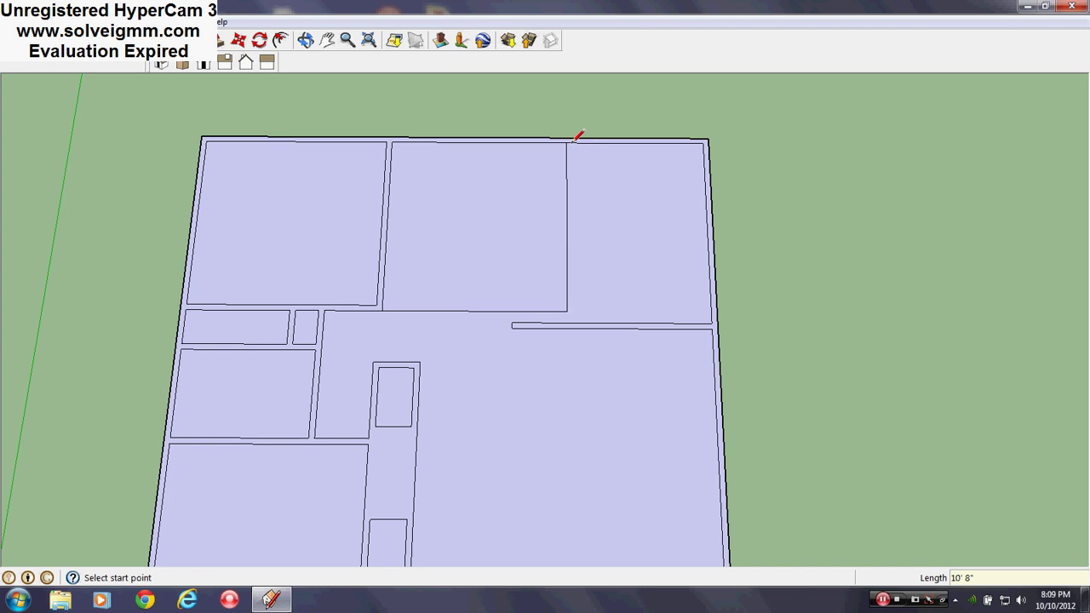
Extend the vertical guide line about 1' down from its lower corner, across both edges of the short right-hand wall.
scroll(570, 270, down, 4)
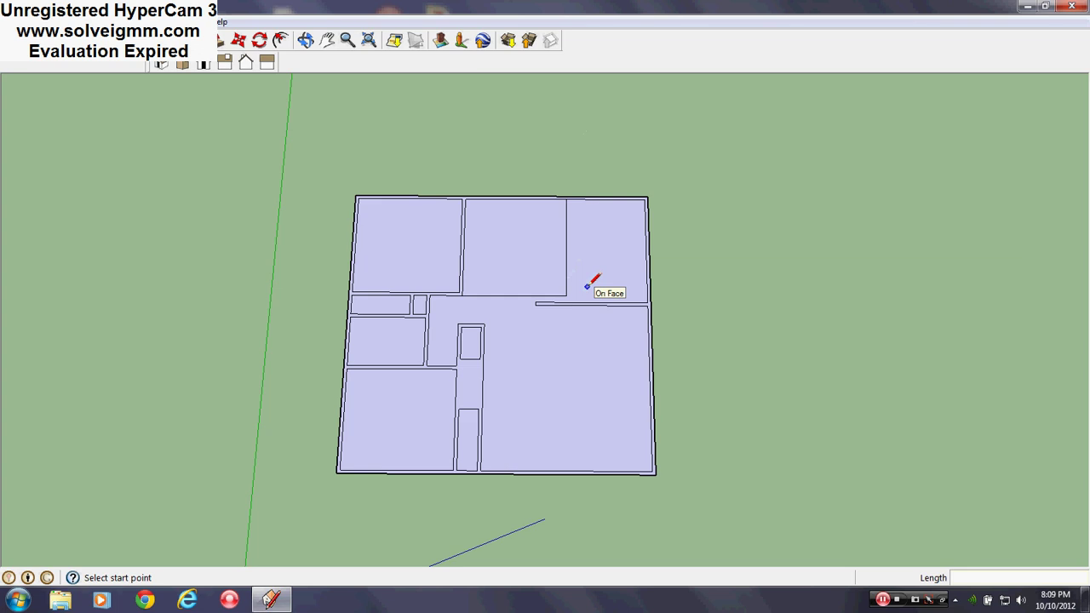
scroll(601, 280, up, 3)
scroll(562, 298, down, 1)
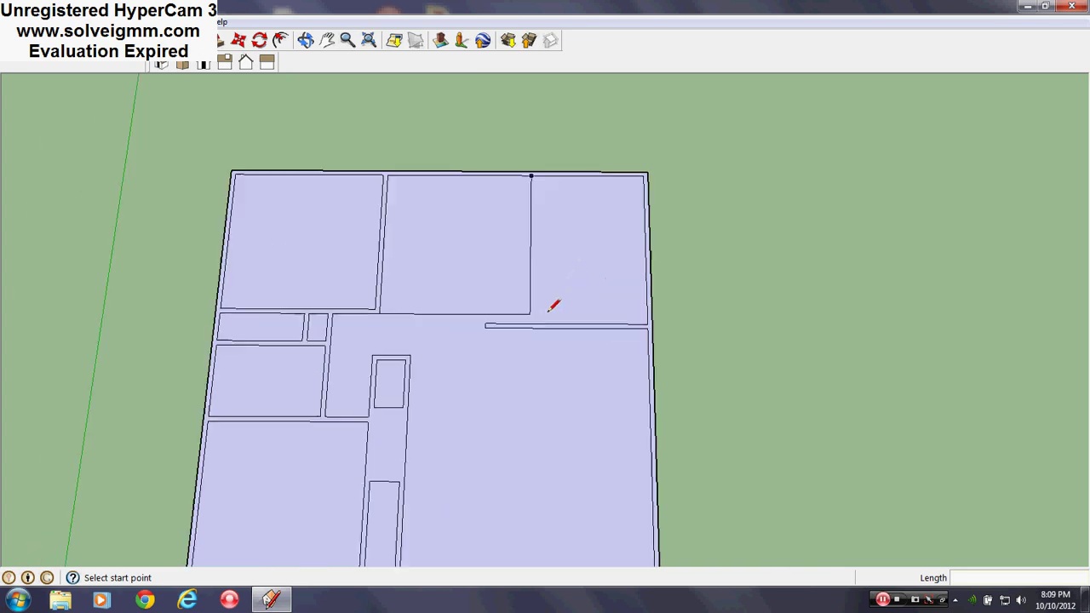
scroll(549, 307, up, 3)
scroll(389, 343, up, 1)
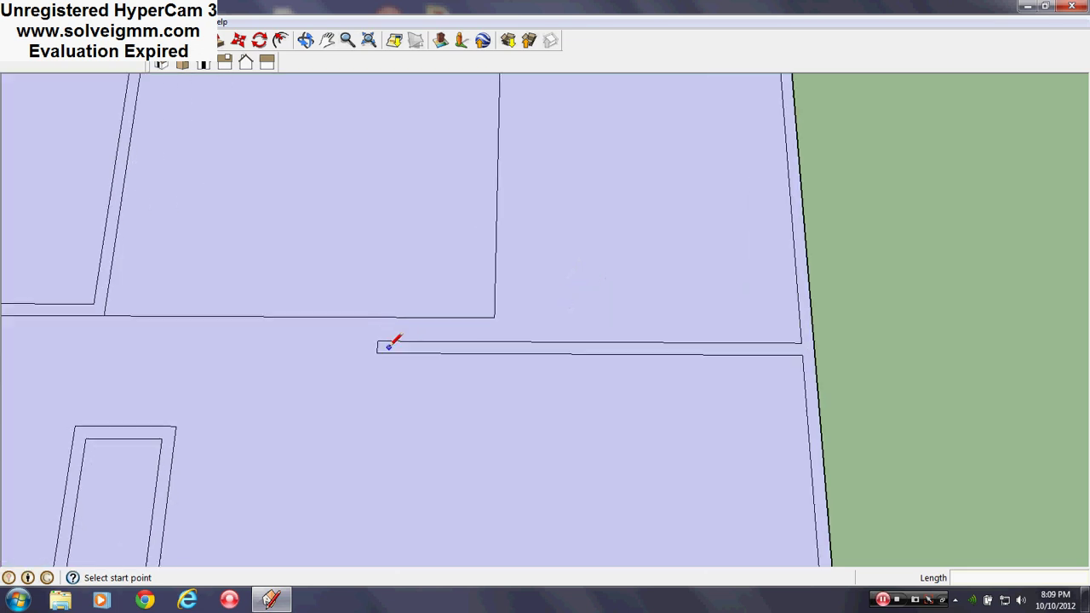
click(494, 316)
click(494, 352)
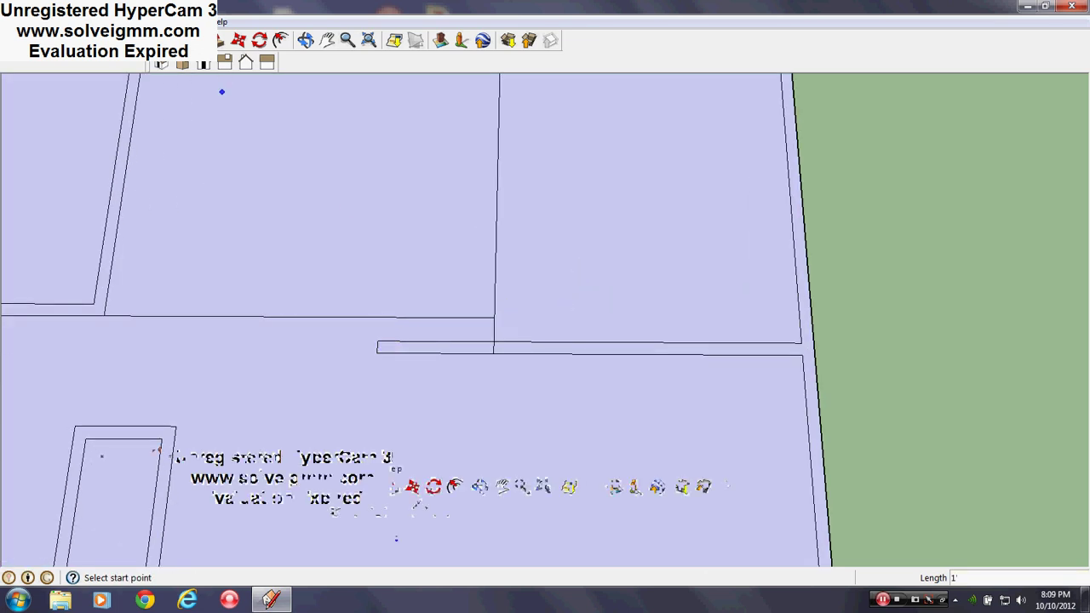
Shorten the right-hand wall by erasing its portion left of the dividing line, and erase the temporary guide lines above it.
key(e)
click(382, 341)
scroll(472, 290, down, 3)
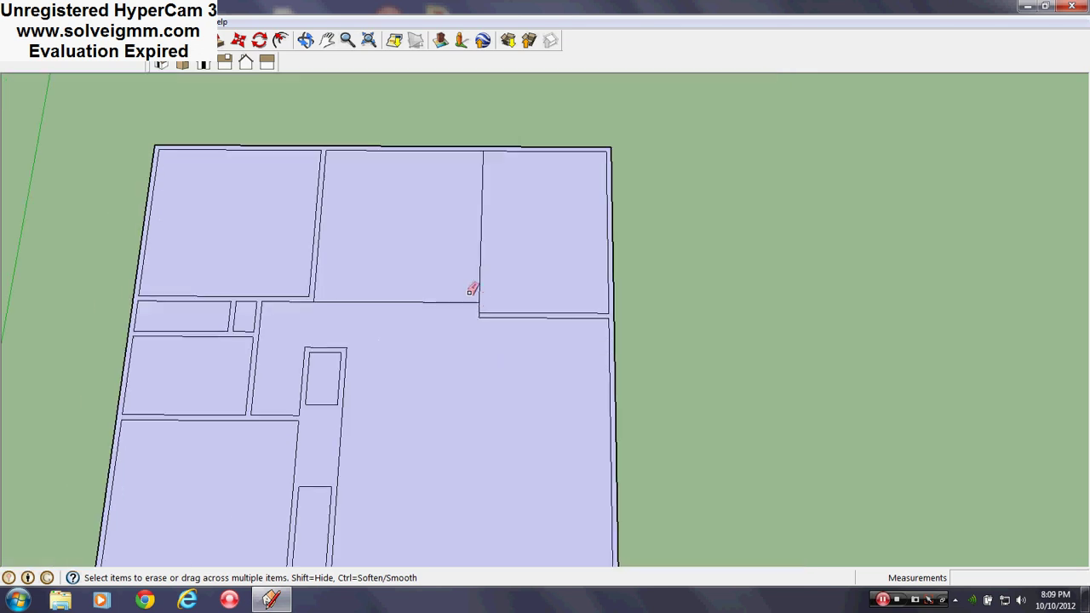
drag(482, 297, 457, 282)
scroll(456, 286, down, 3)
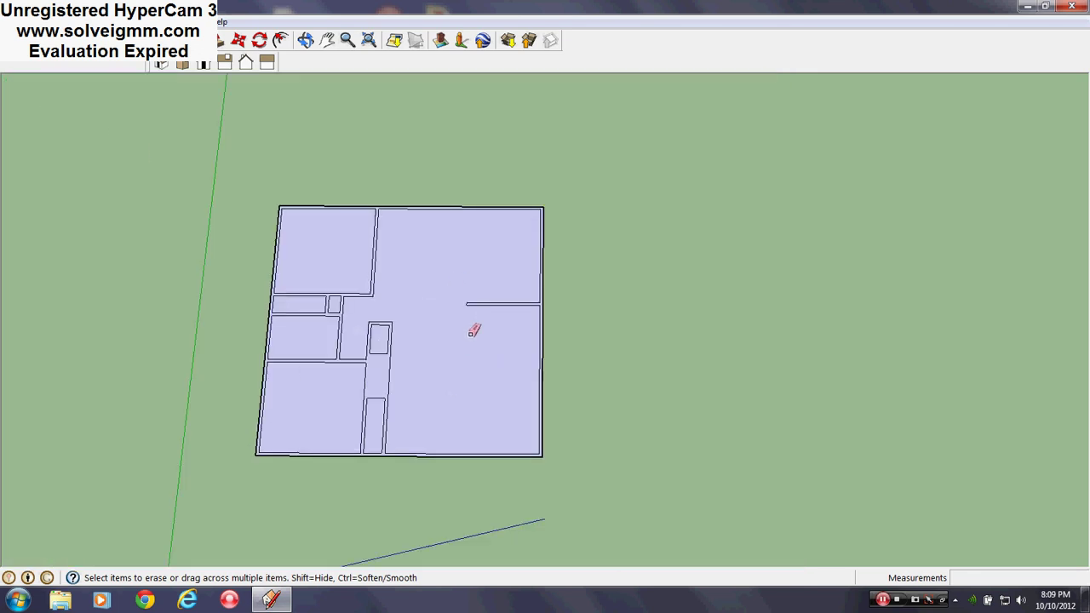
scroll(464, 301, up, 2)
middle_drag(438, 263, 426, 356)
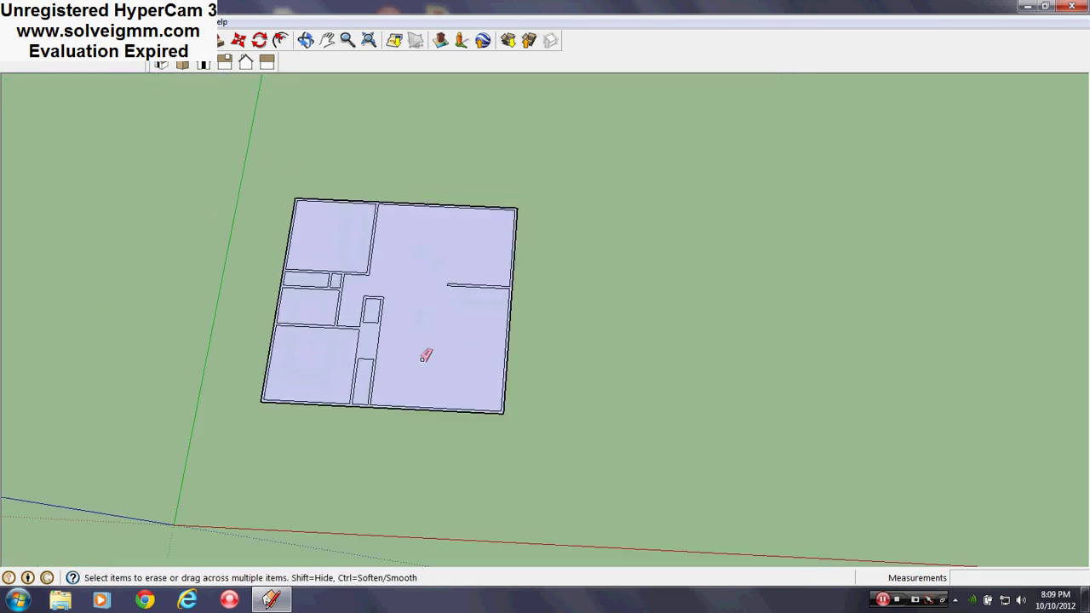
click(154, 40)
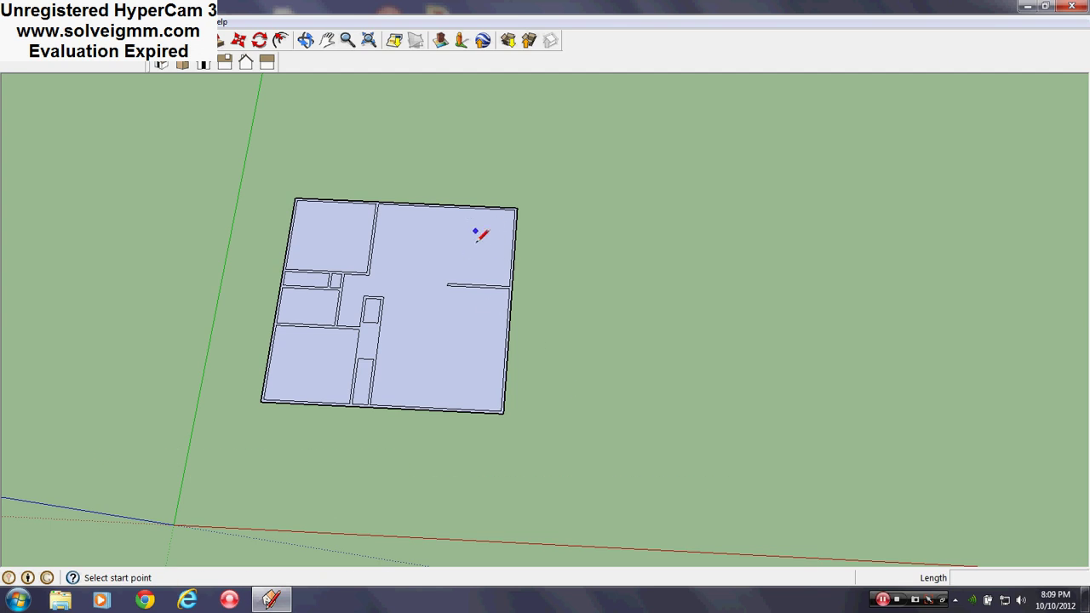
mouse_move(489, 287)
middle_down()
mouse_move(486, 300)
mouse_move(440, 269)
mouse_move(462, 348)
mouse_move(476, 263)
middle_up()
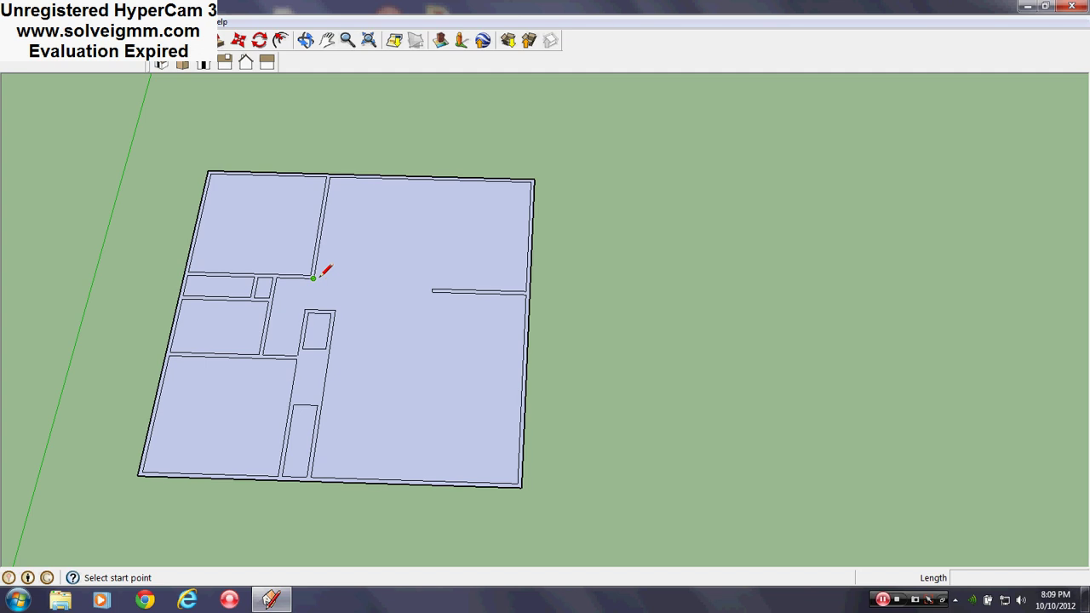
scroll(352, 316, down, 3)
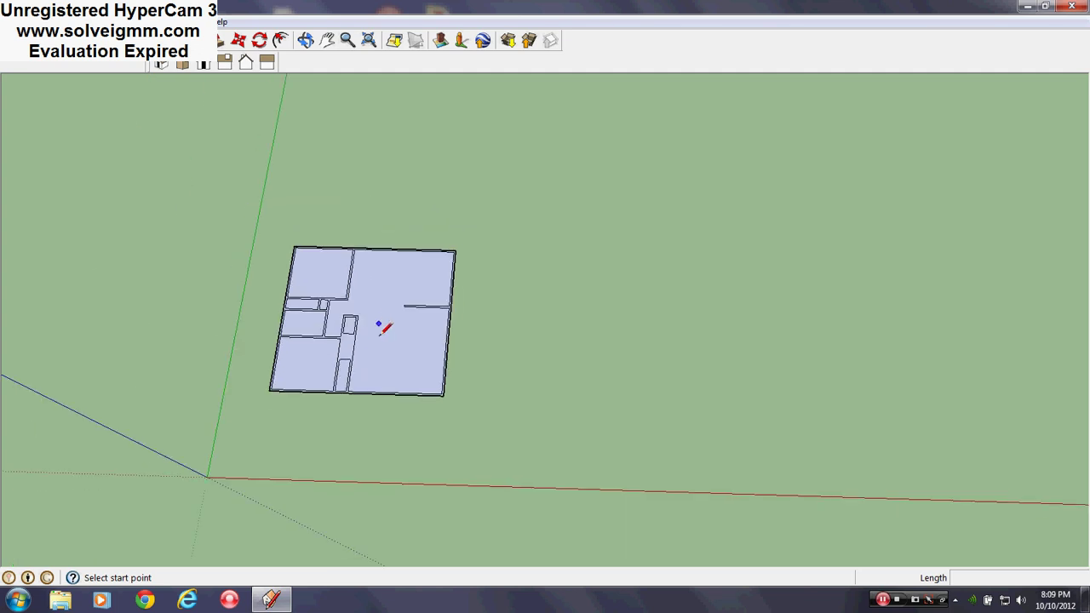
scroll(384, 339, up, 1)
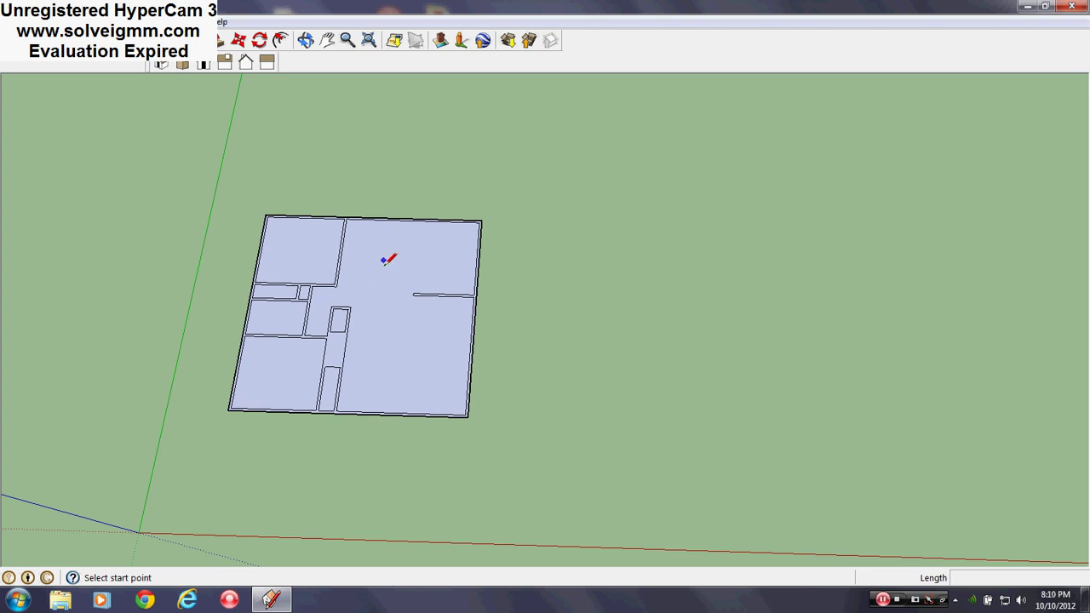
scroll(400, 292, down, 2)
scroll(379, 269, up, 3)
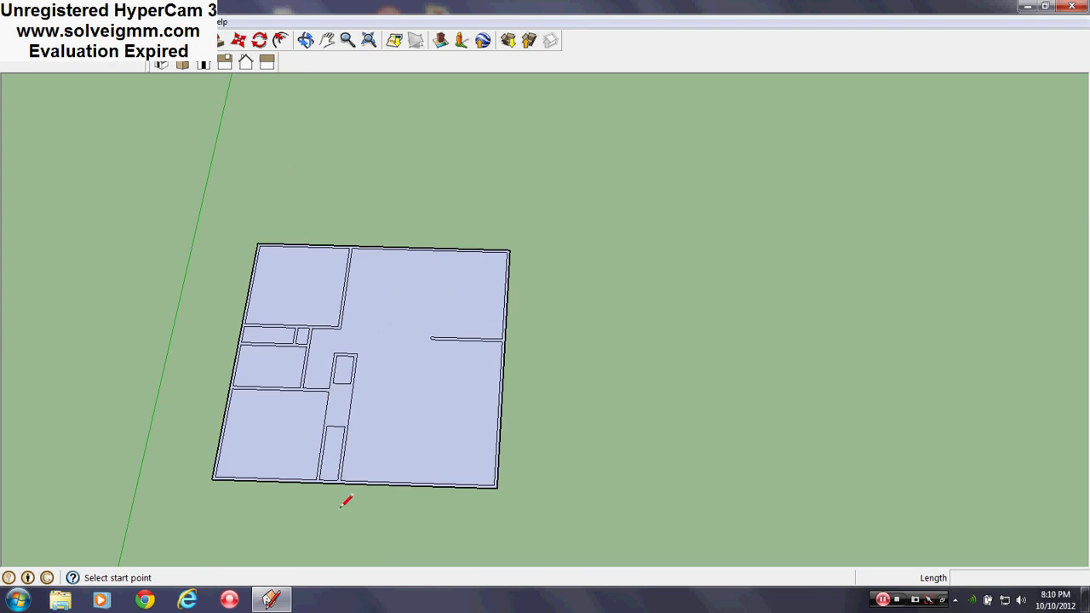
scroll(374, 304, down, 3)
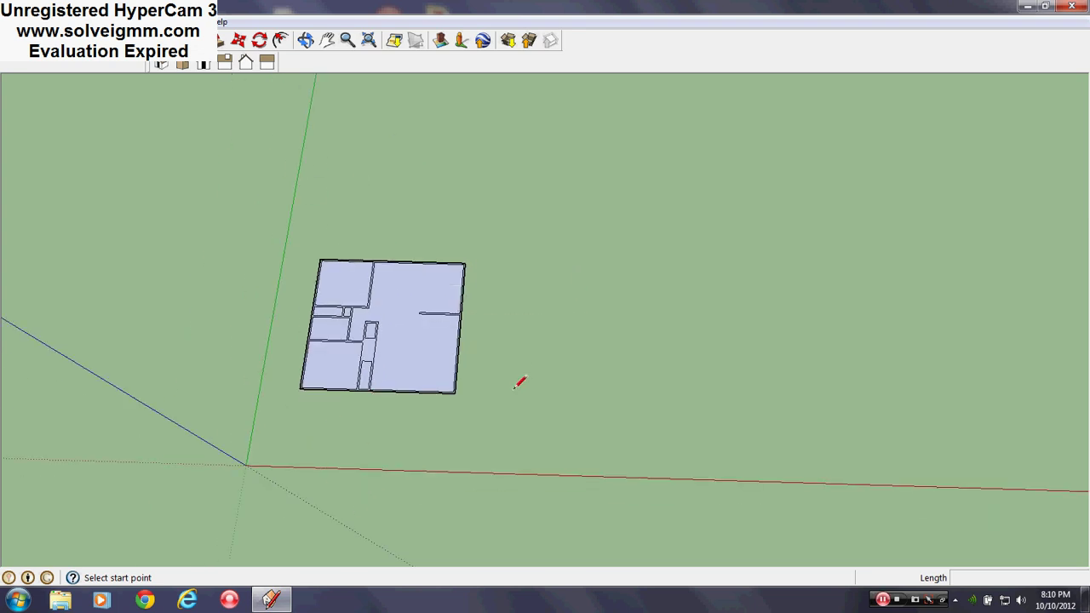
mouse_move(417, 326)
middle_down()
mouse_move(428, 304)
mouse_move(417, 332)
middle_up()
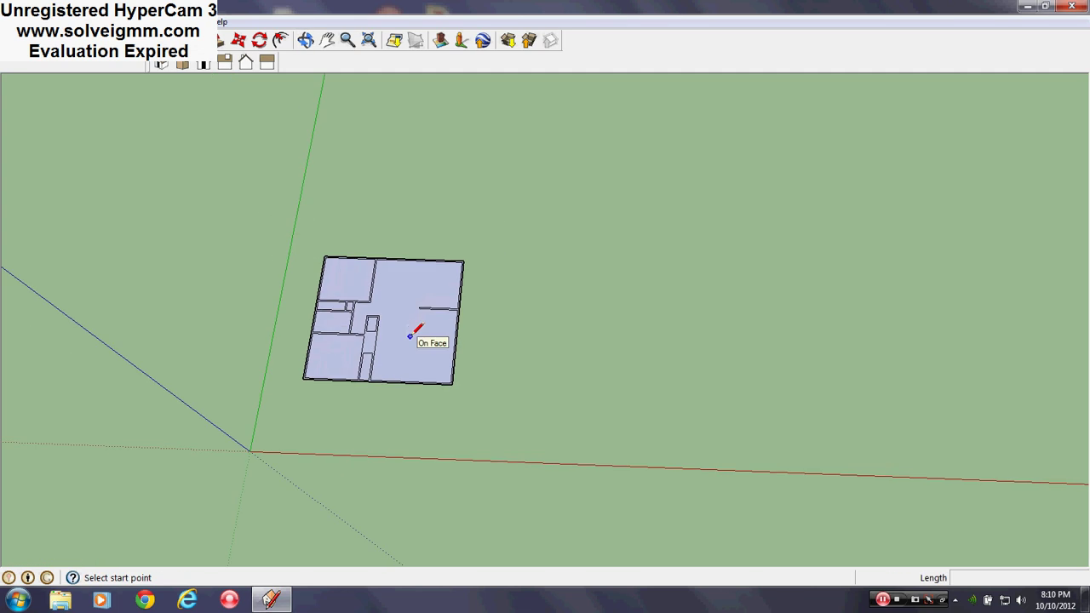
scroll(416, 330, up, 3)
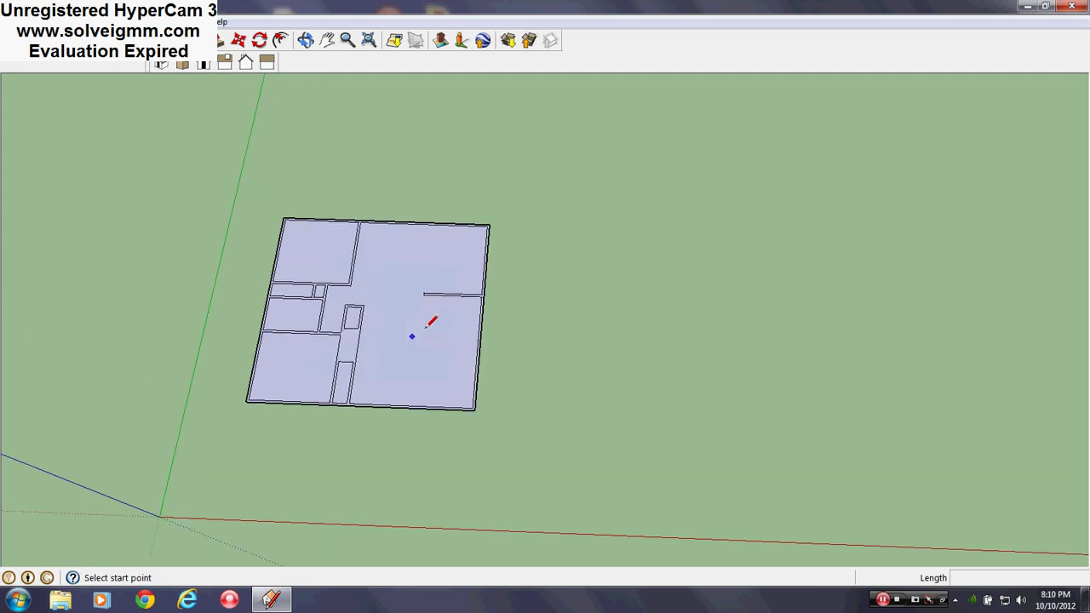
Draw a line about 35'10" long along the red axis, extending outward from the floor plan's upper-right corner.
click(490, 226)
scroll(417, 282, down, 3)
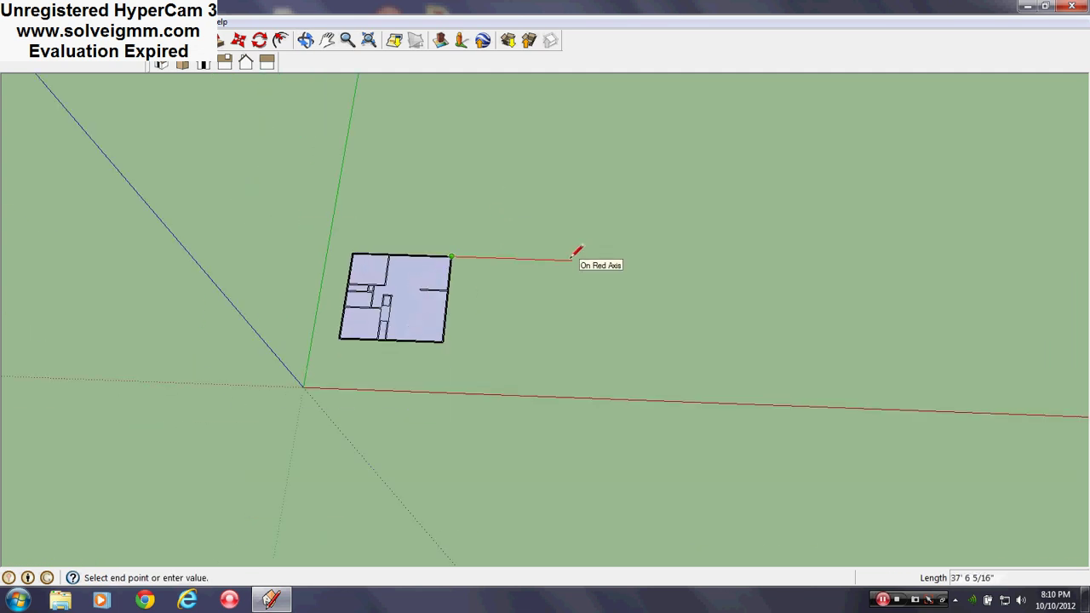
click(566, 259)
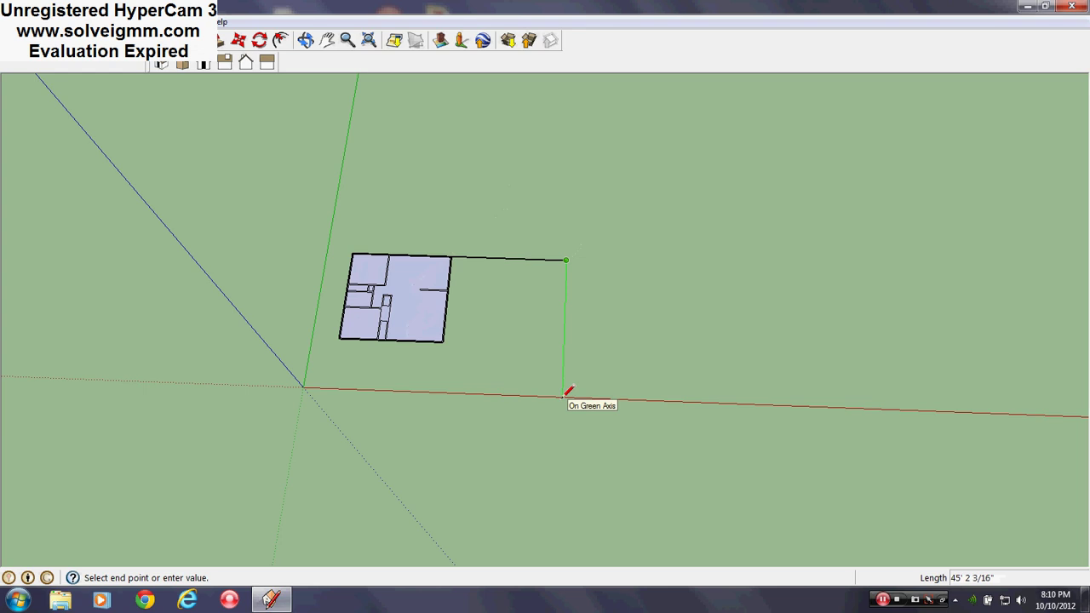
Try a 33'2" line down from the new endpoint and a bottom line back below the house, then undo both.
text(3)
key(BackSpace)
key(BackSpace)
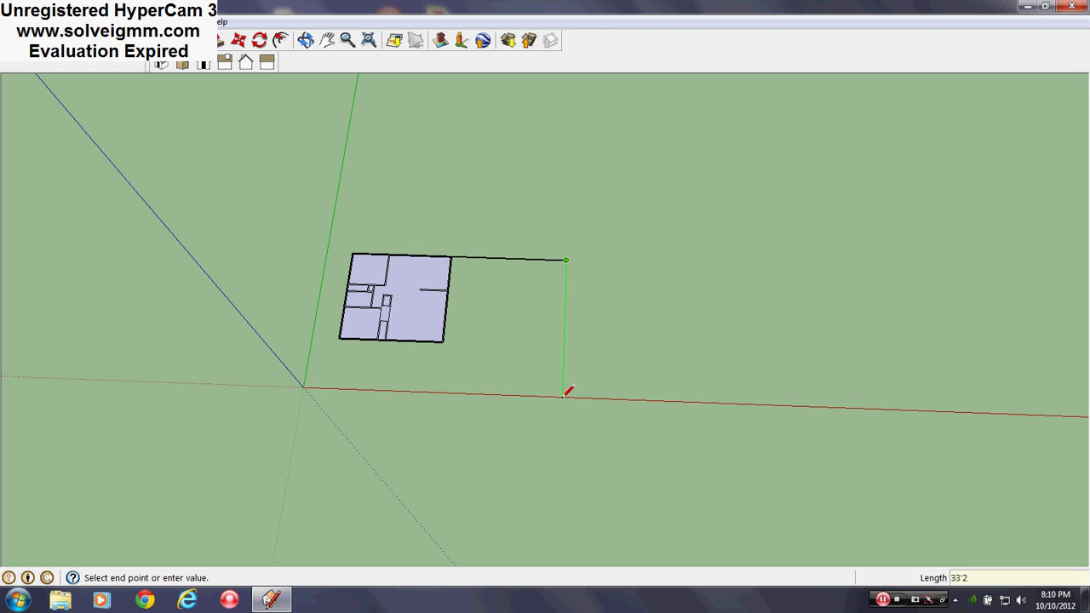
key(Return)
scroll(412, 328, up, 3)
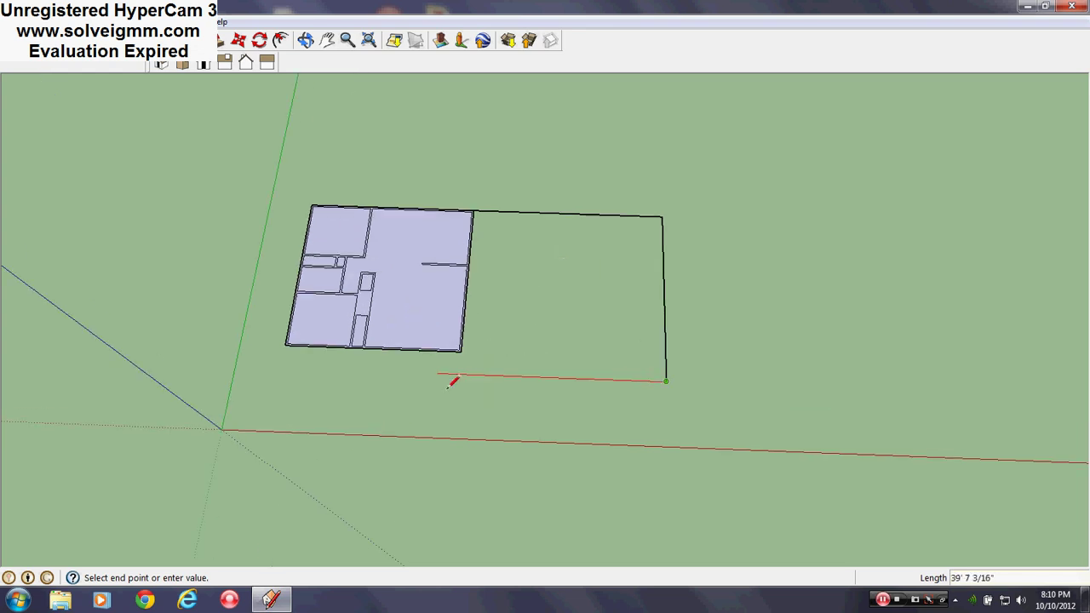
click(458, 373)
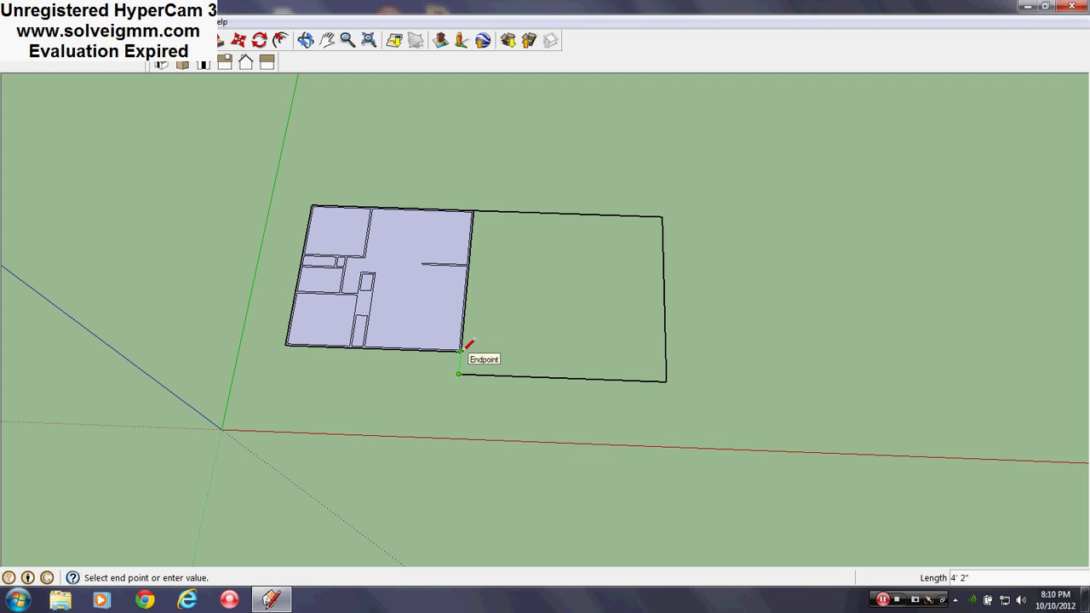
key(Escape)
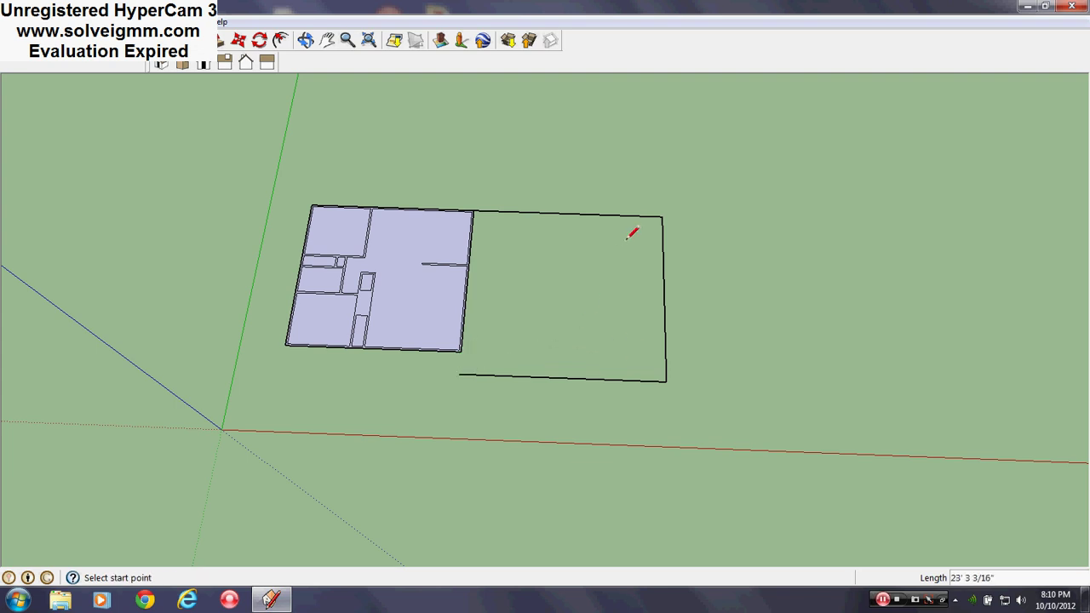
key(ctrl+z)
click(664, 216)
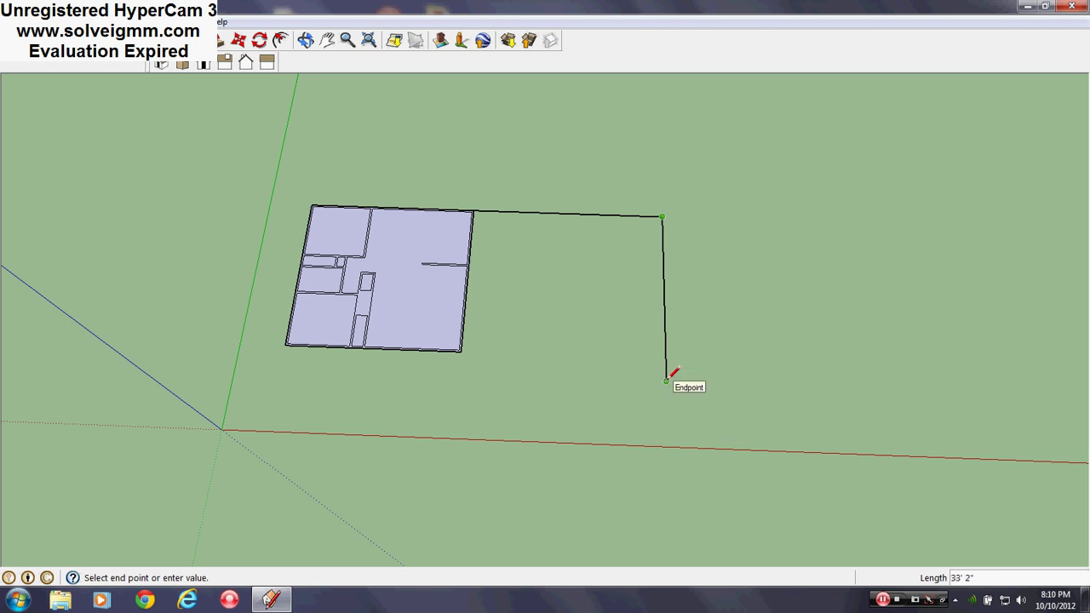
click(666, 381)
key(ctrl+z)
Outline the right-hand addition with a 37'2" side line, a bottom line ending below the house's lower-right corner, and a closing line up to it.
click(663, 217)
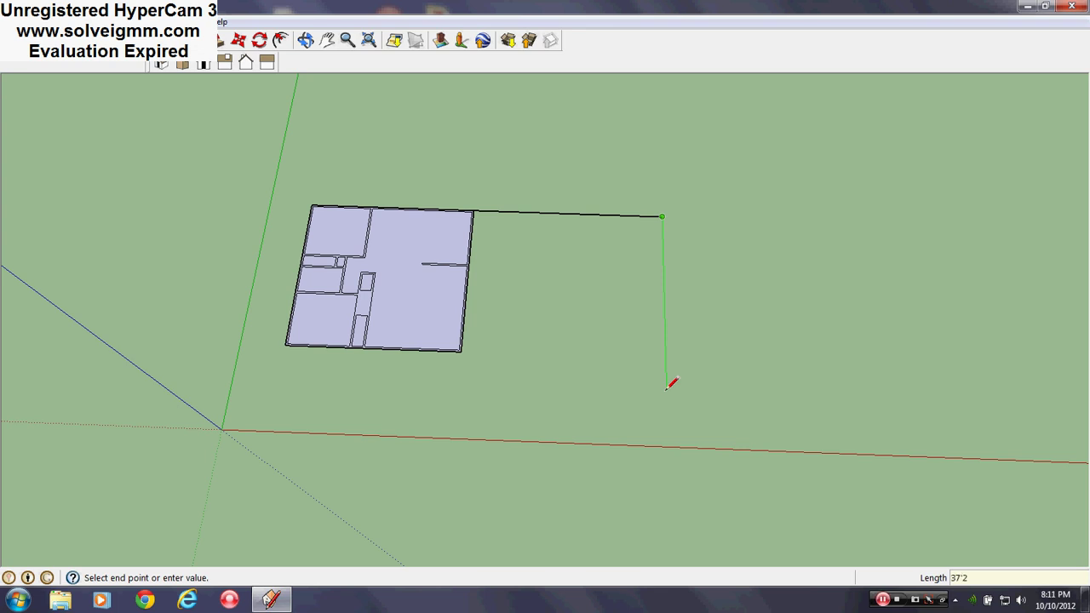
key(Return)
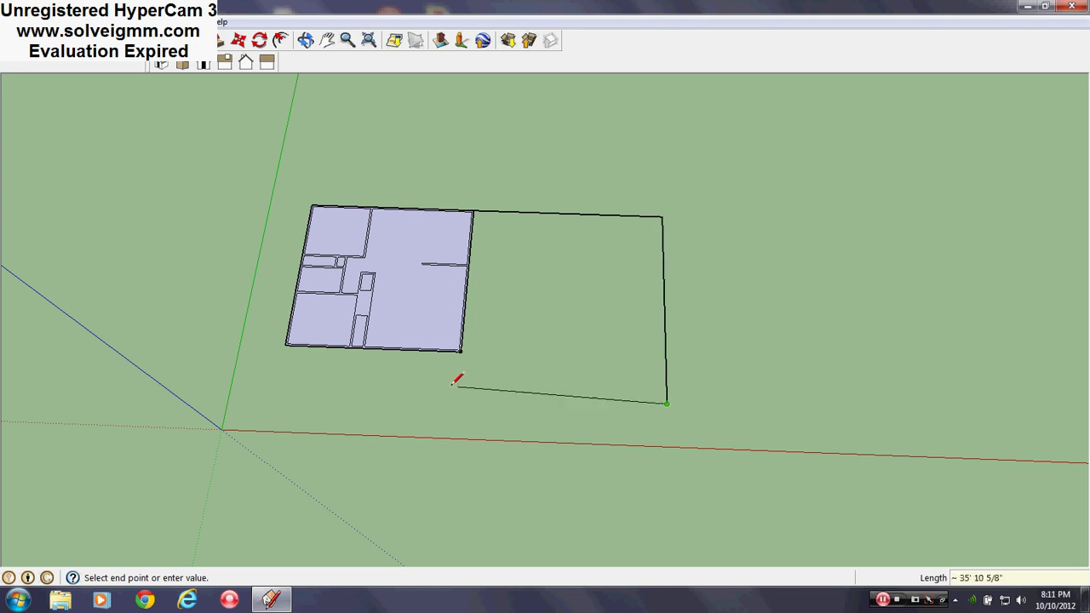
scroll(467, 315, up, 2)
scroll(465, 316, down, 1)
scroll(468, 391, up, 1)
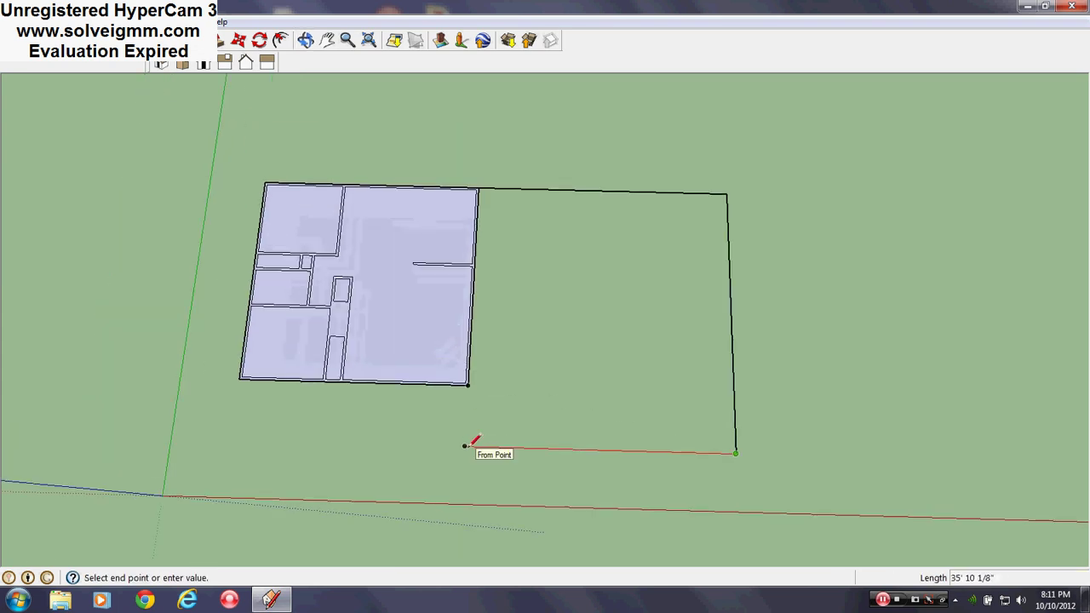
mouse_move(467, 444)
middle_down()
mouse_move(443, 307)
mouse_move(414, 224)
mouse_move(427, 345)
mouse_move(431, 282)
mouse_move(494, 475)
middle_up()
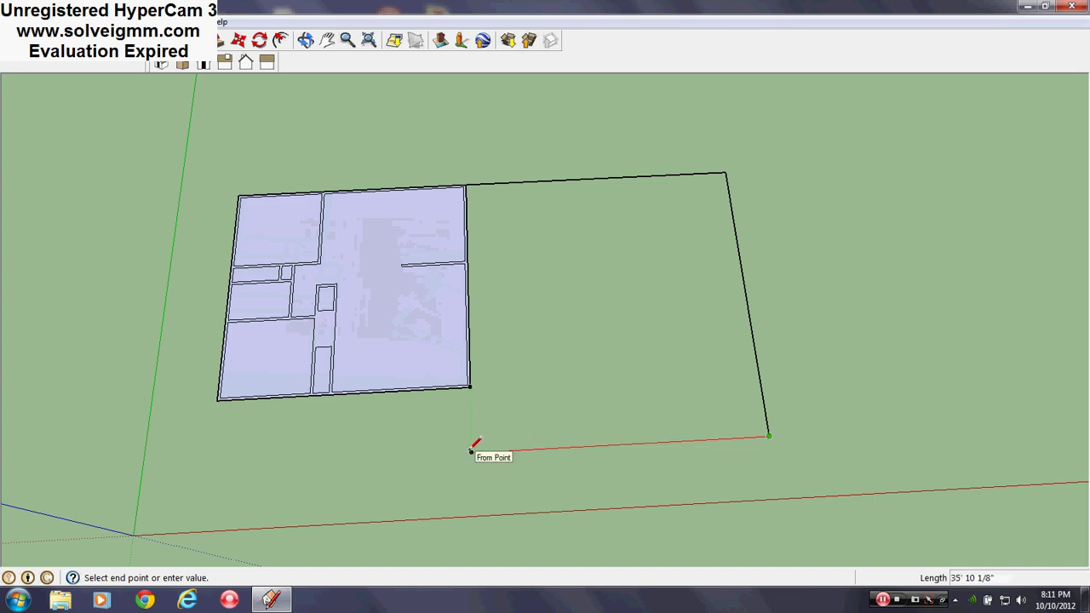
click(470, 451)
click(470, 387)
Try a 4" wide wall rectangle from the house's inner lower-right corner down toward the addition's lower-left corner, then undo it.
scroll(473, 387, up, 5)
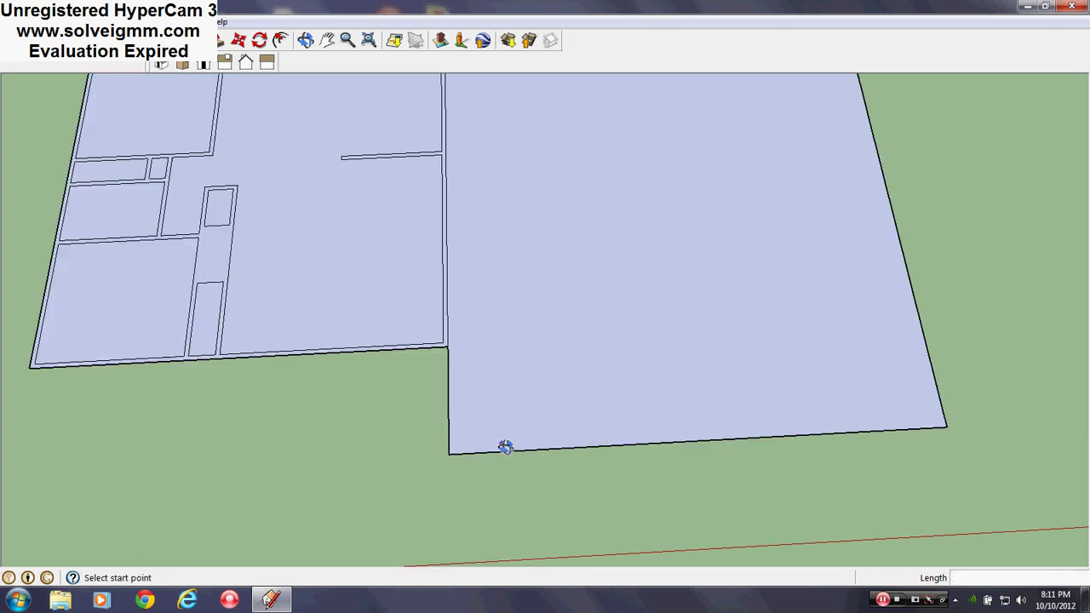
scroll(441, 340, up, 2)
key(r)
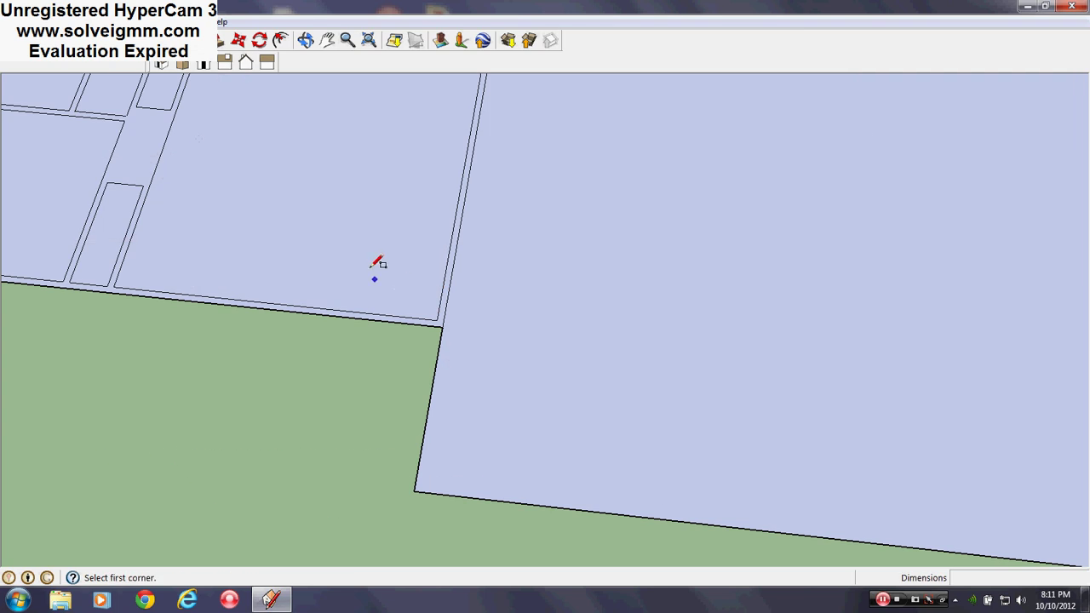
click(438, 321)
click(417, 477)
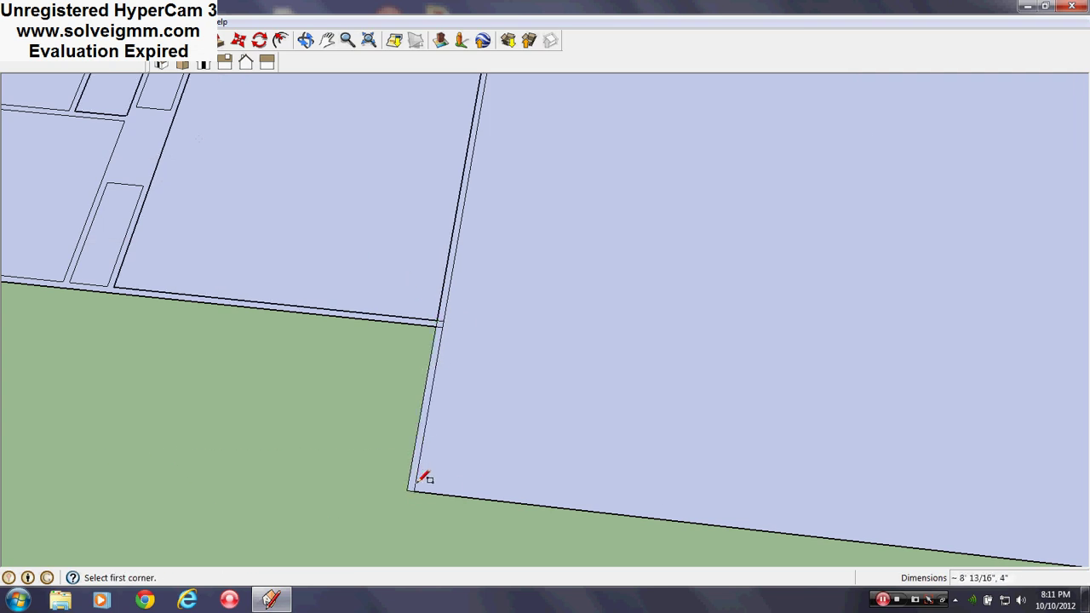
scroll(308, 511, down, 4)
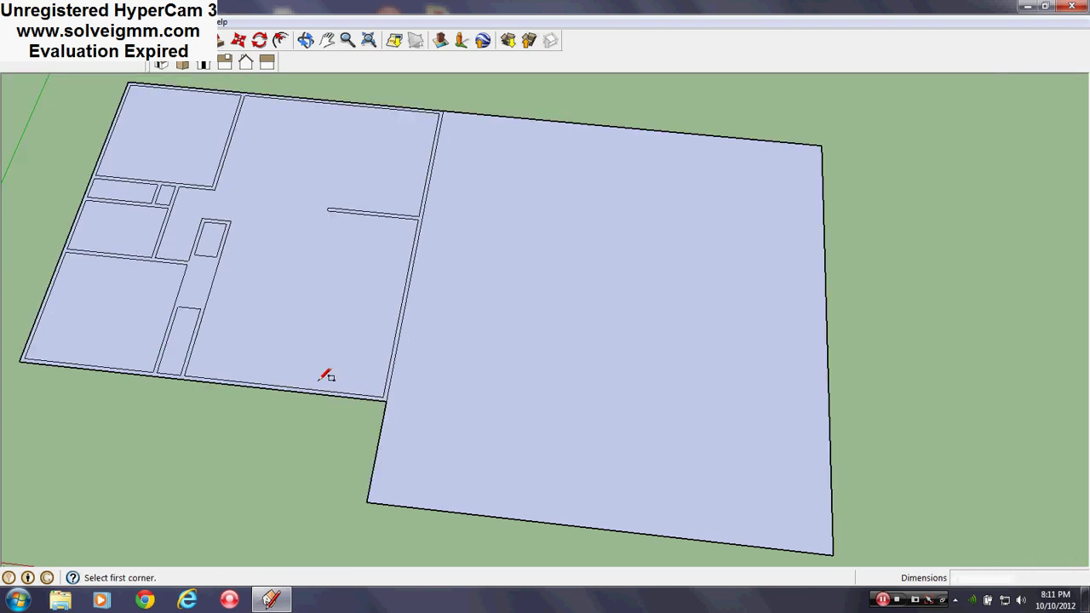
scroll(366, 379, down, 3)
scroll(418, 417, up, 4)
scroll(374, 413, down, 2)
middle_drag(365, 409, 247, 219)
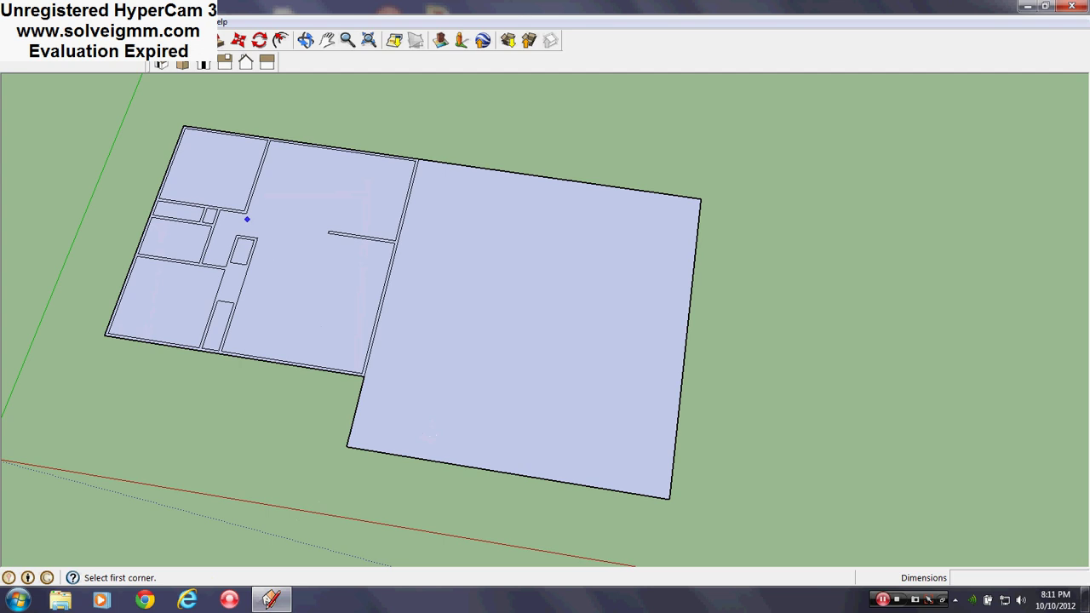
key(l)
scroll(353, 443, up, 3)
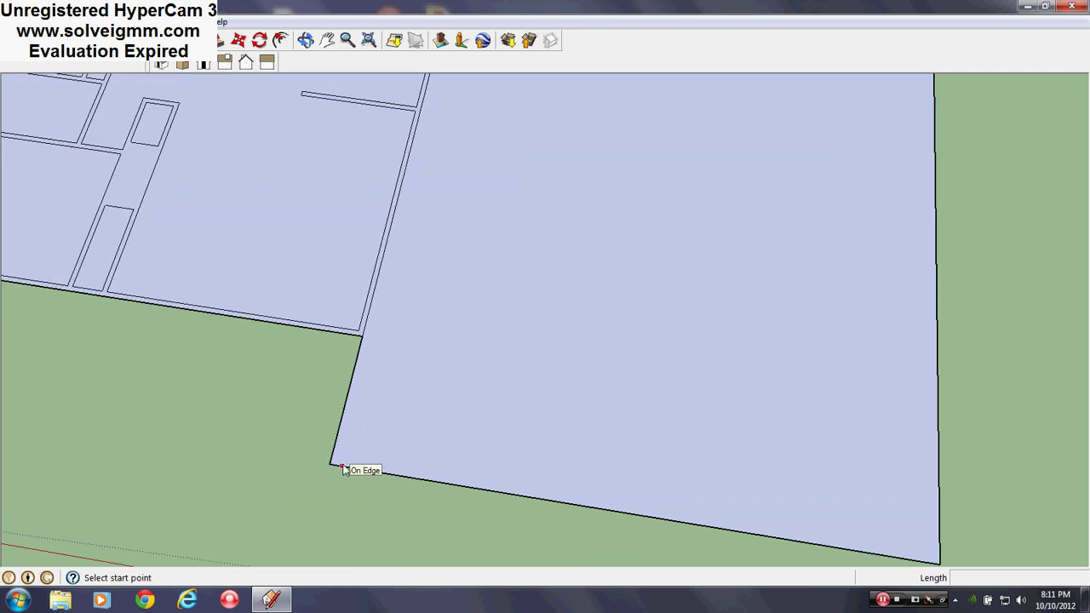
right_click(334, 463)
key(Escape)
right_click(342, 465)
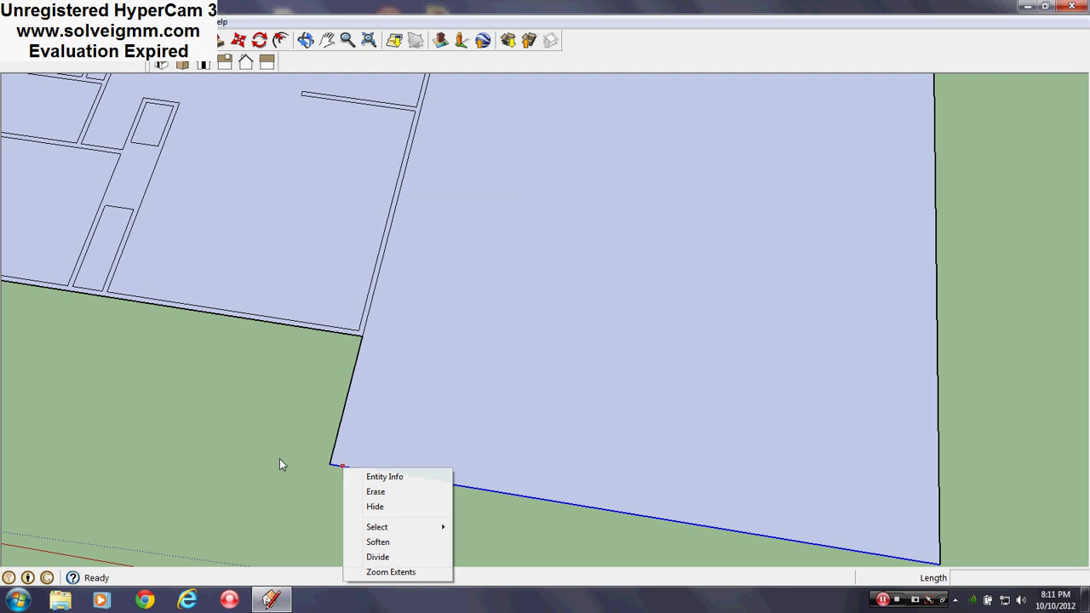
key(Escape)
scroll(292, 445, down, 4)
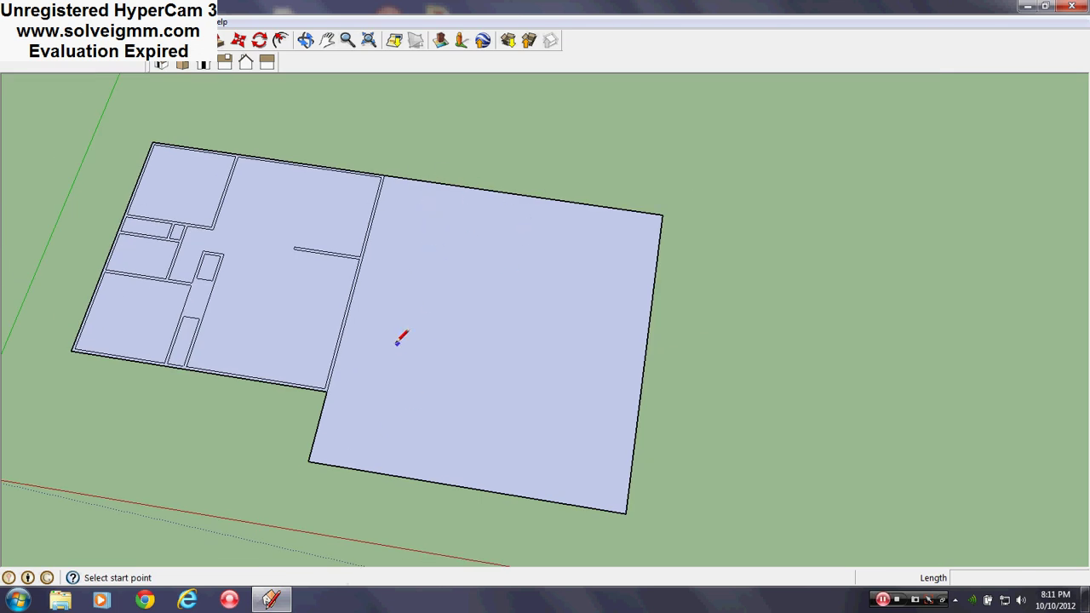
mouse_move(349, 399)
middle_down()
mouse_move(419, 453)
mouse_move(401, 460)
middle_up()
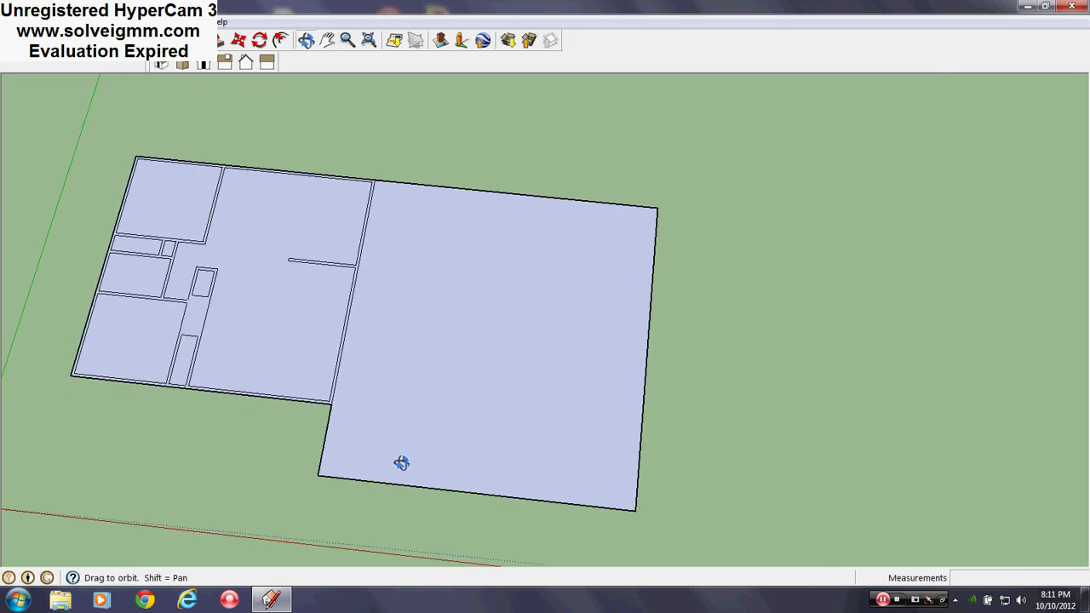
scroll(391, 418, down, 2)
scroll(408, 434, up, 2)
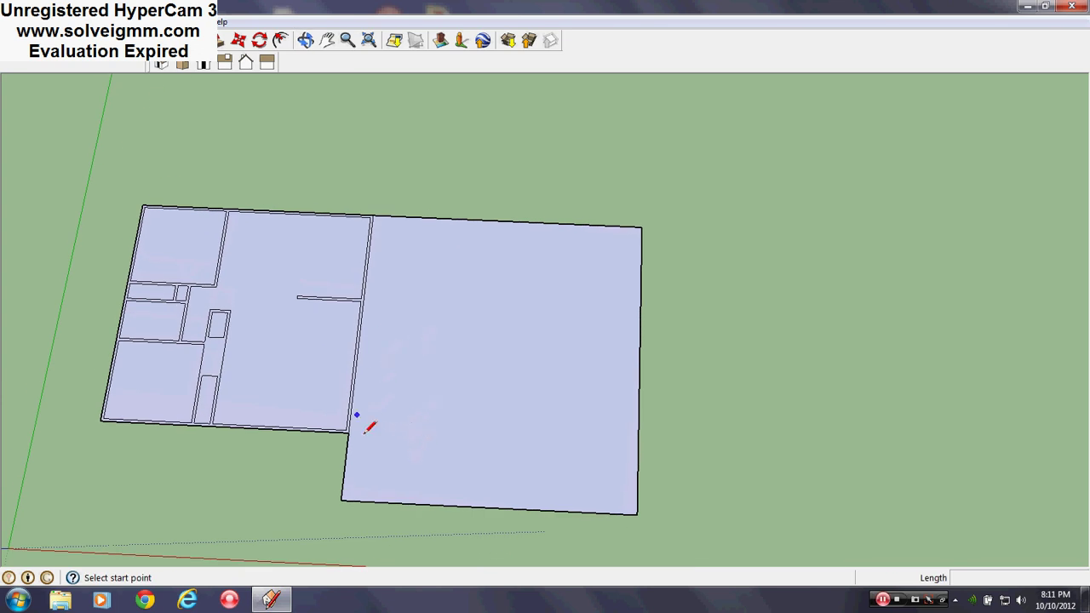
Move the addition's bottom edge 4" inward, toward the top wall.
right_click(368, 501)
click(249, 46)
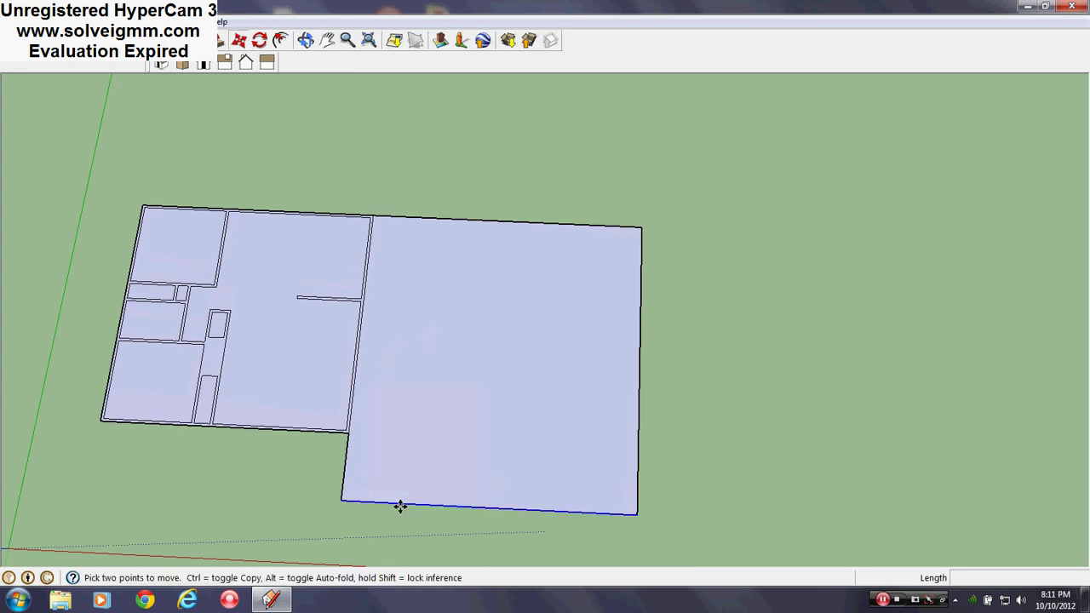
click(484, 510)
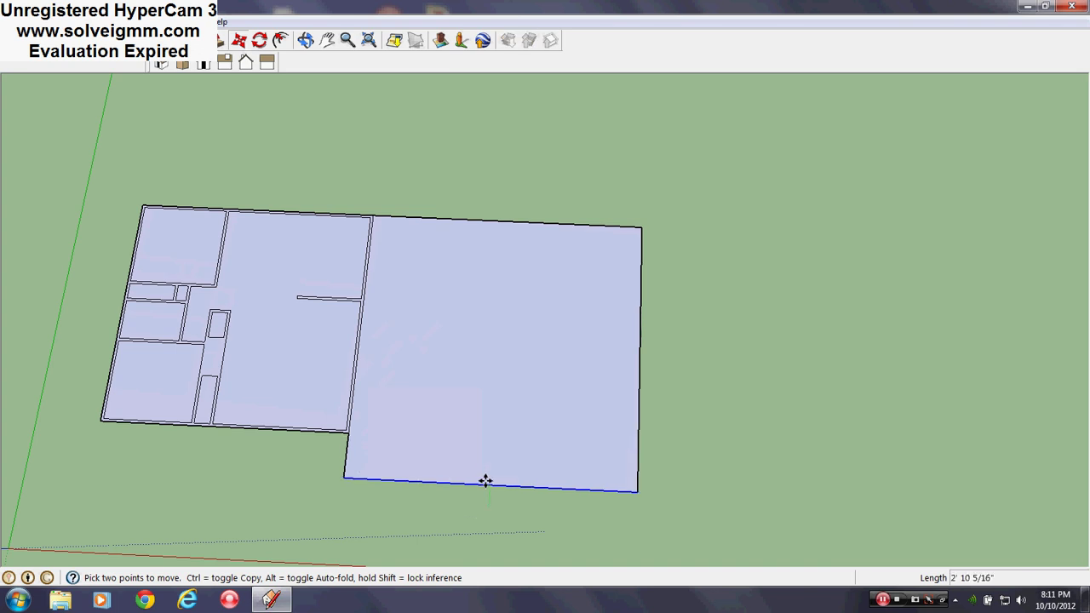
key(Escape)
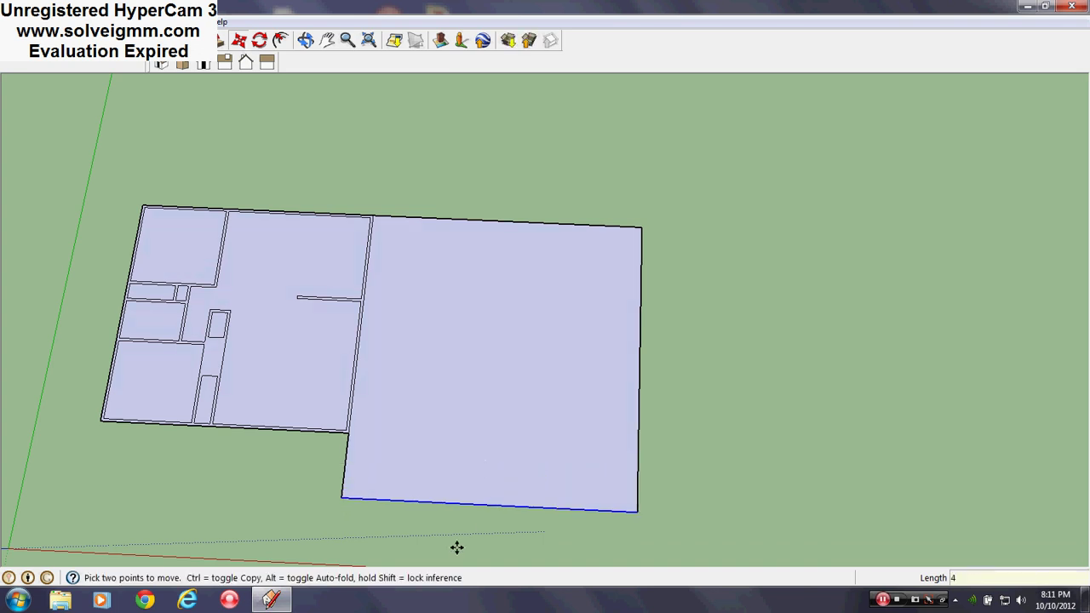
key(Escape)
key(l)
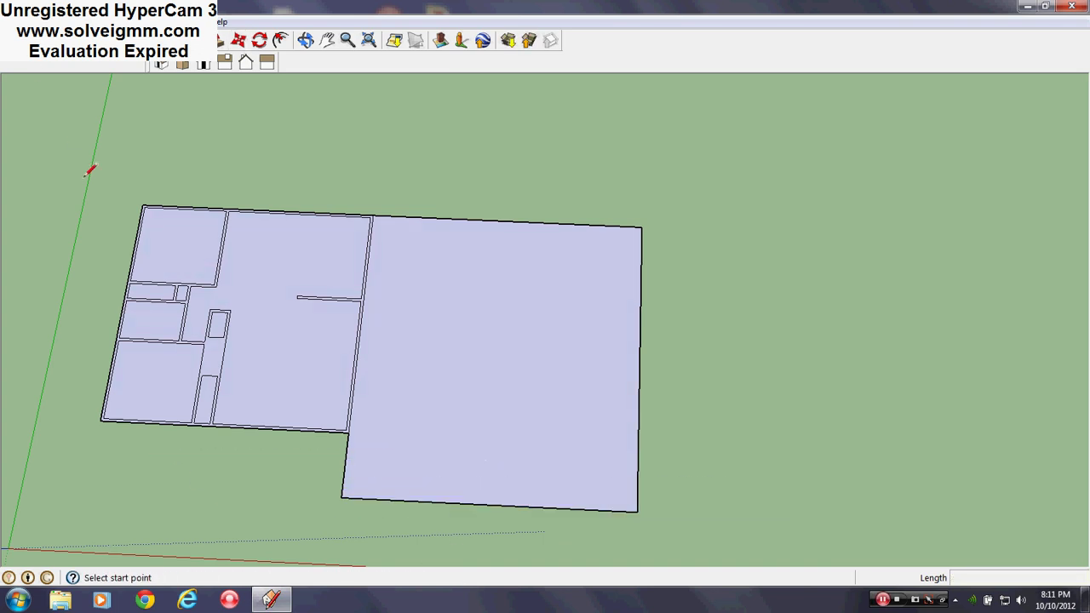
Try an 8'2" by 4" wall rectangle from the house's inner lower-right corner to the addition's lower-left corner, then undo it.
scroll(342, 499, up, 3)
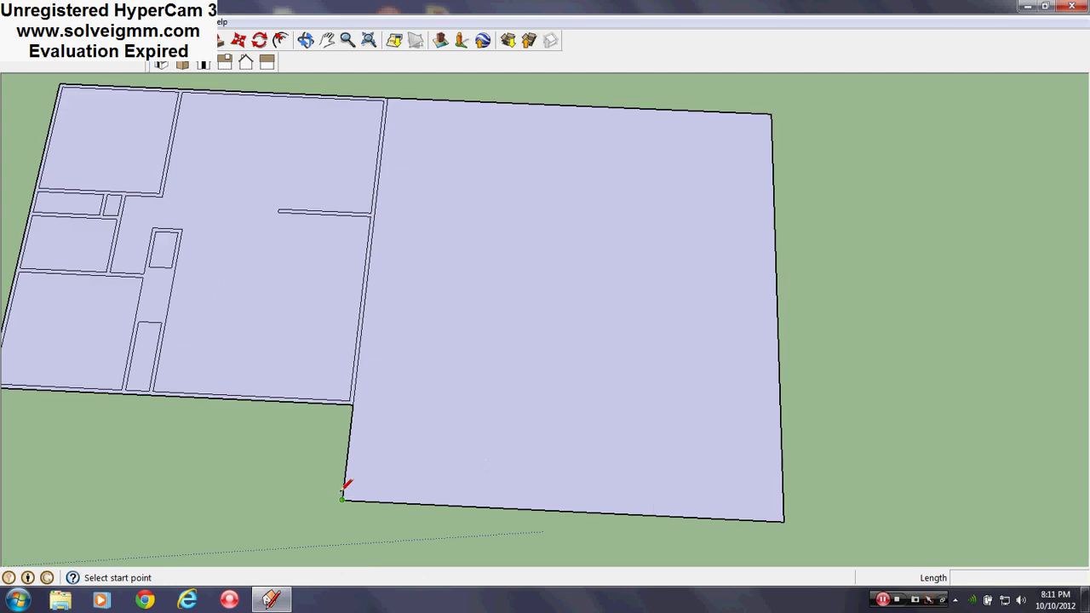
key(r)
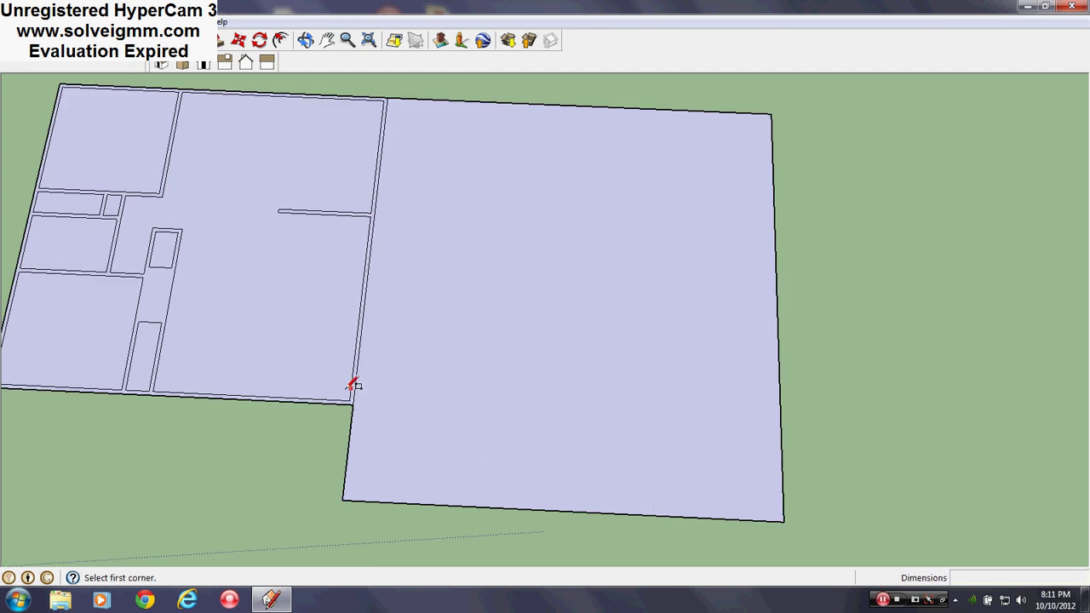
click(350, 400)
click(341, 499)
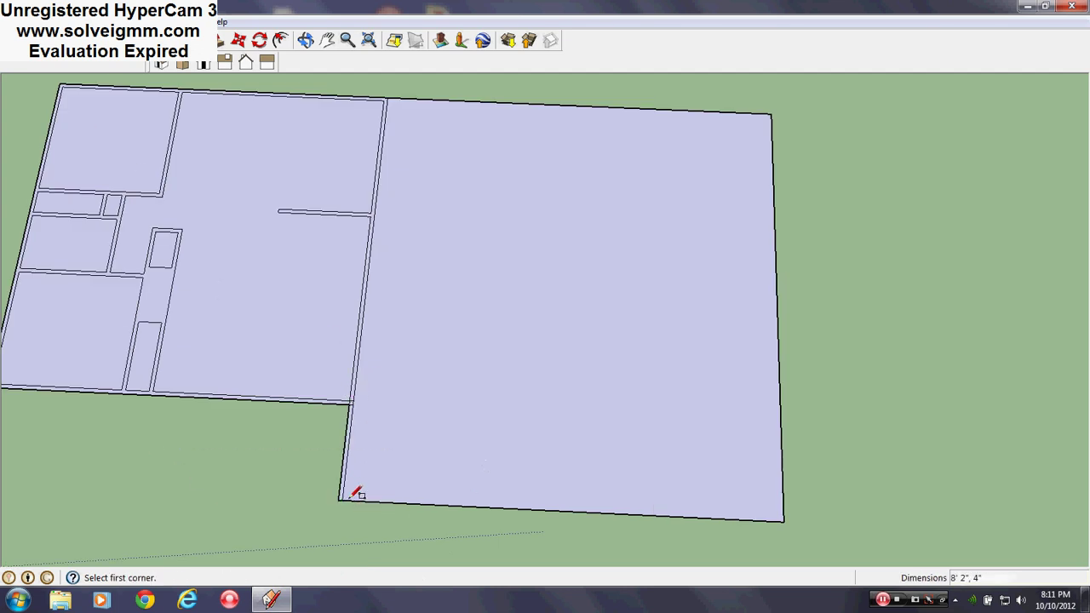
key(e)
key(r)
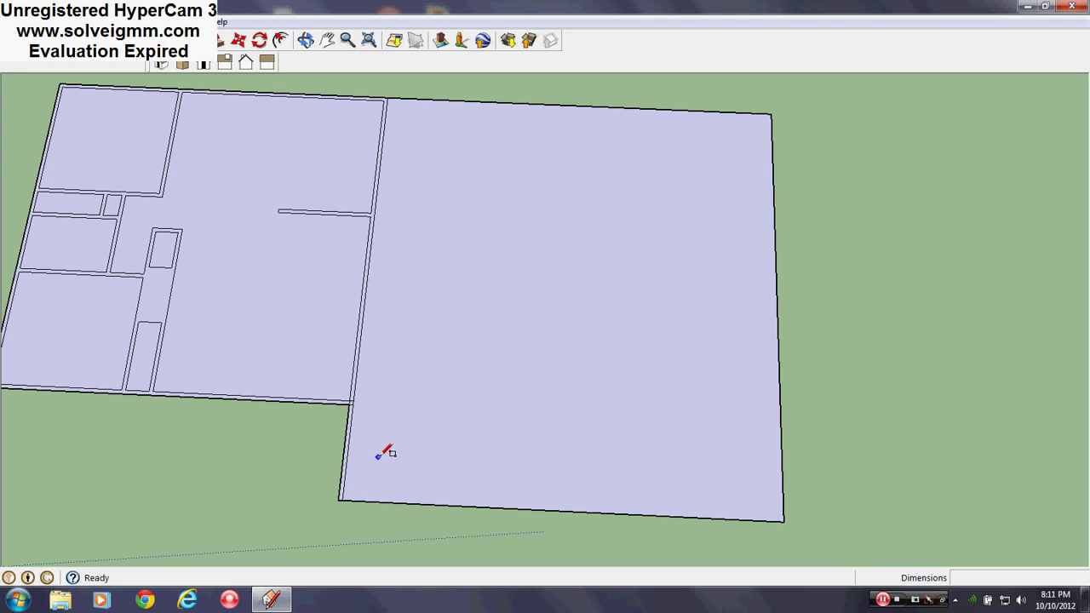
scroll(384, 449, up, 4)
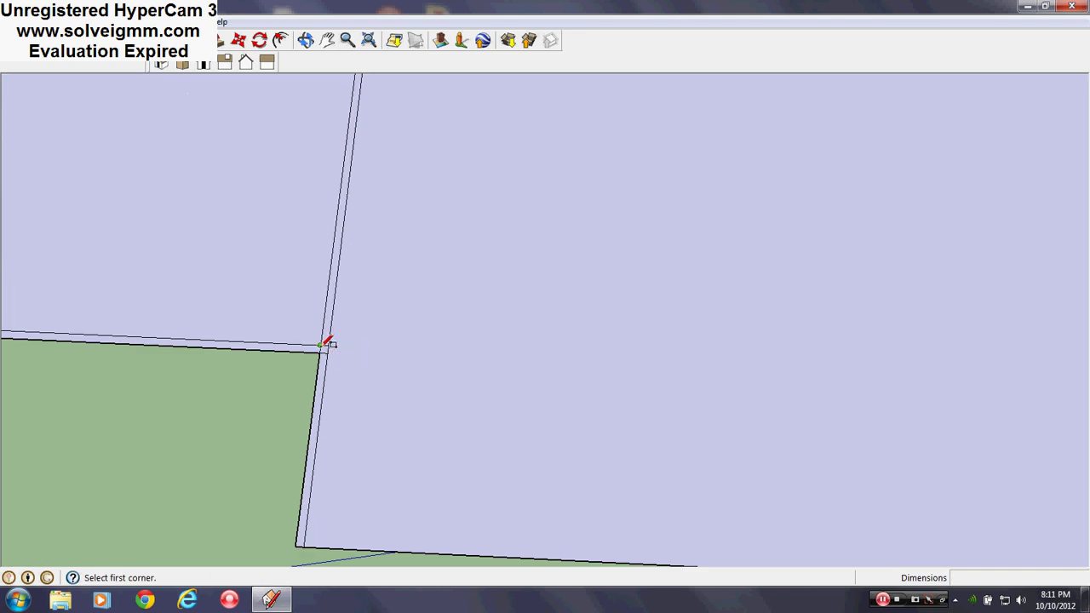
click(322, 343)
click(336, 356)
Redraw the wall rectangle from the house's inner lower-right corner to the addition's bottom edge, and erase the stray segments at the wall junction.
click(321, 345)
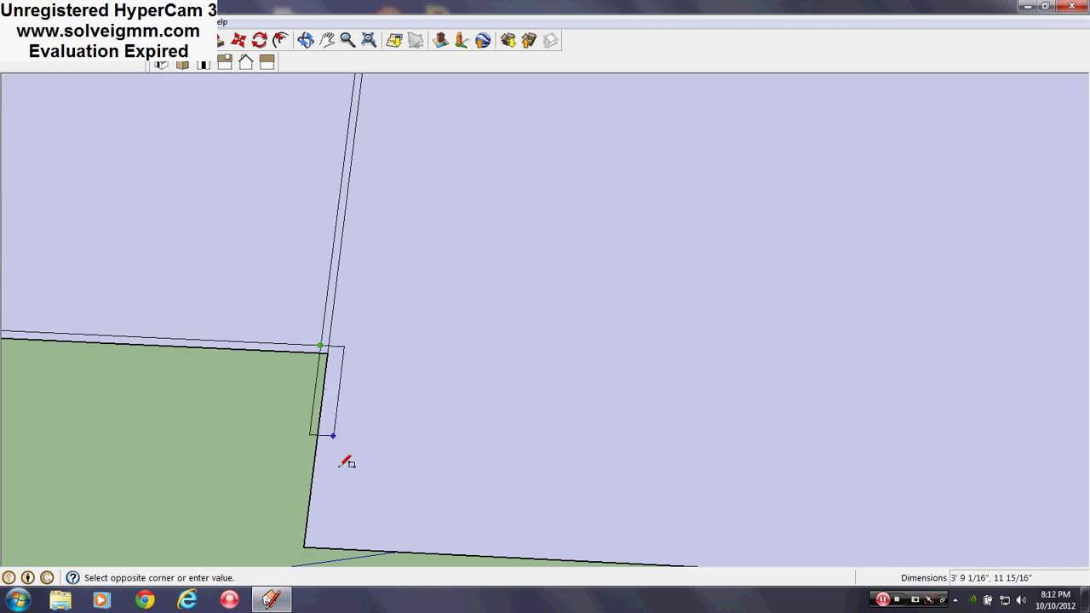
click(315, 545)
key(e)
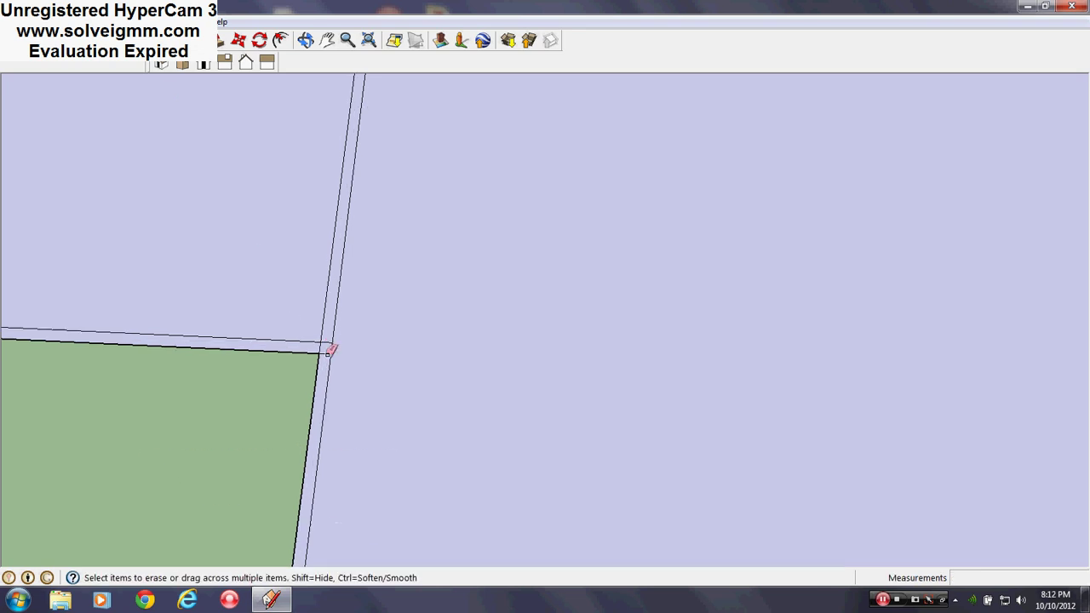
scroll(285, 266, down, 3)
scroll(284, 266, down, 3)
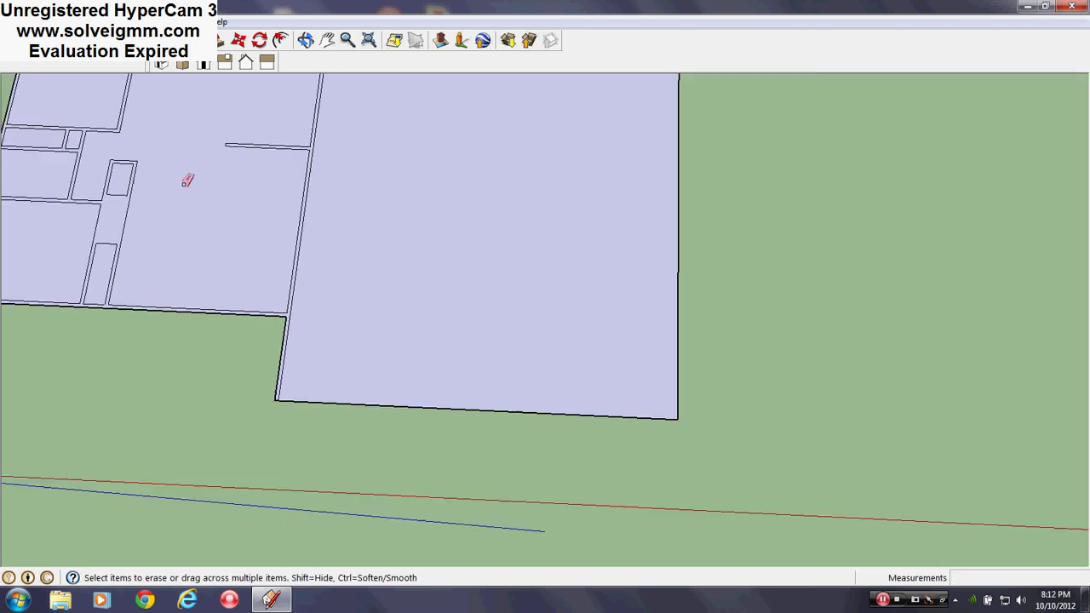
Draw a 4" line up from the addition's bottom edge along the inner face of the new short wall.
key(l)
scroll(281, 393, up, 3)
click(271, 396)
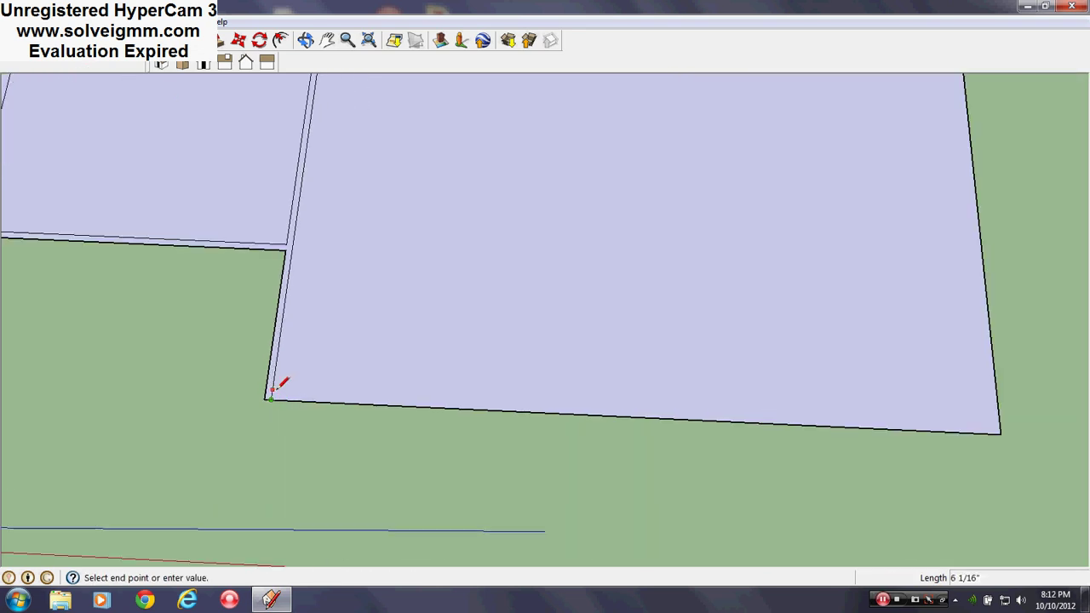
key(Escape)
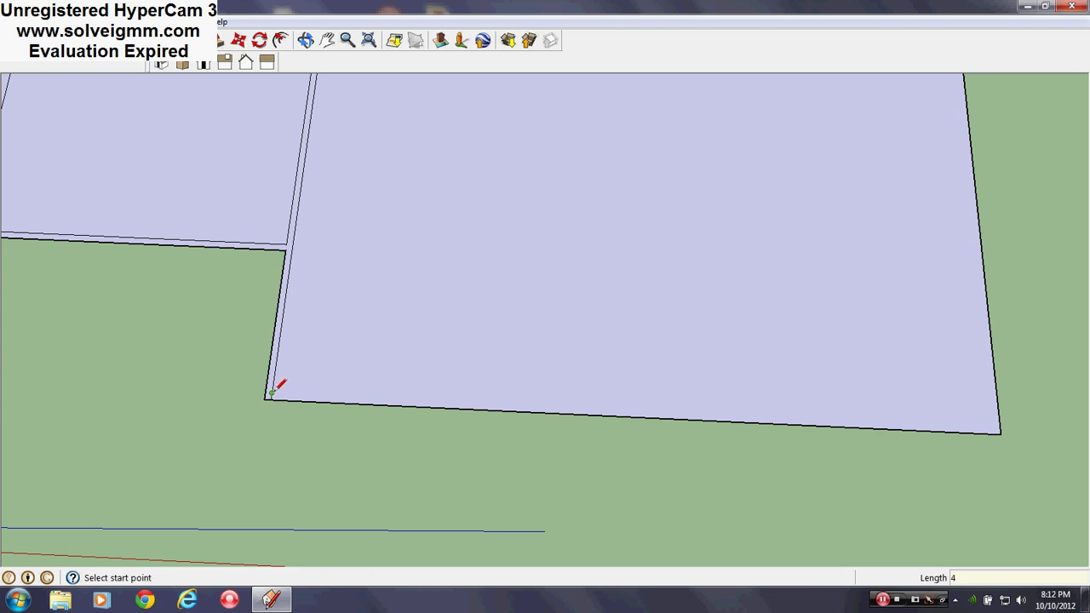
Draw an 18' line along the inner face of the addition's bottom wall, and continue it up to the addition's top edge.
click(272, 396)
scroll(377, 382, down, 2)
scroll(372, 430, down, 4)
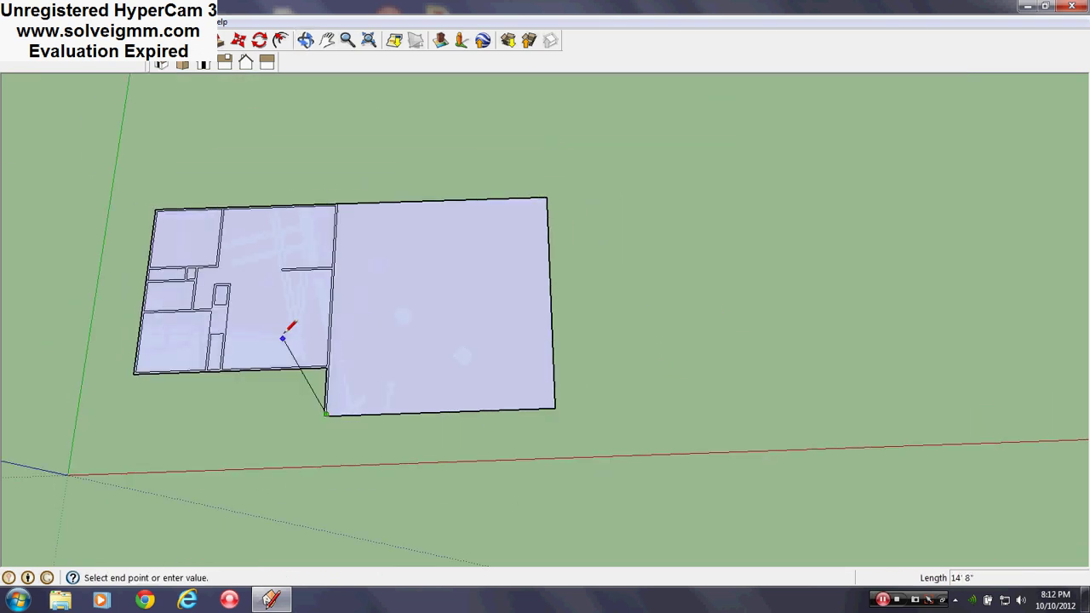
scroll(287, 323, up, 3)
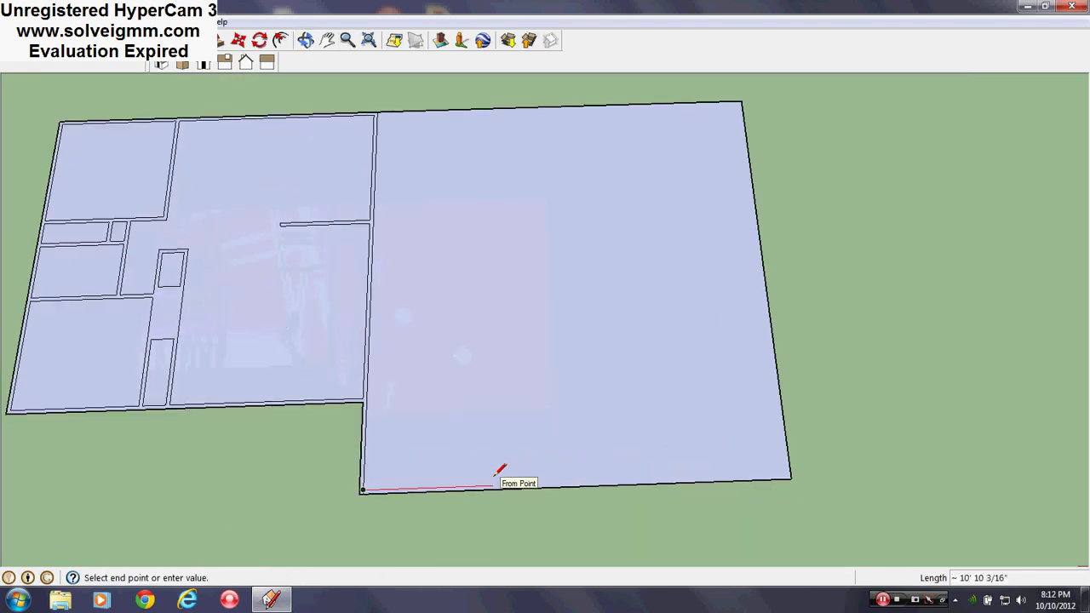
text(18)
key(Return)
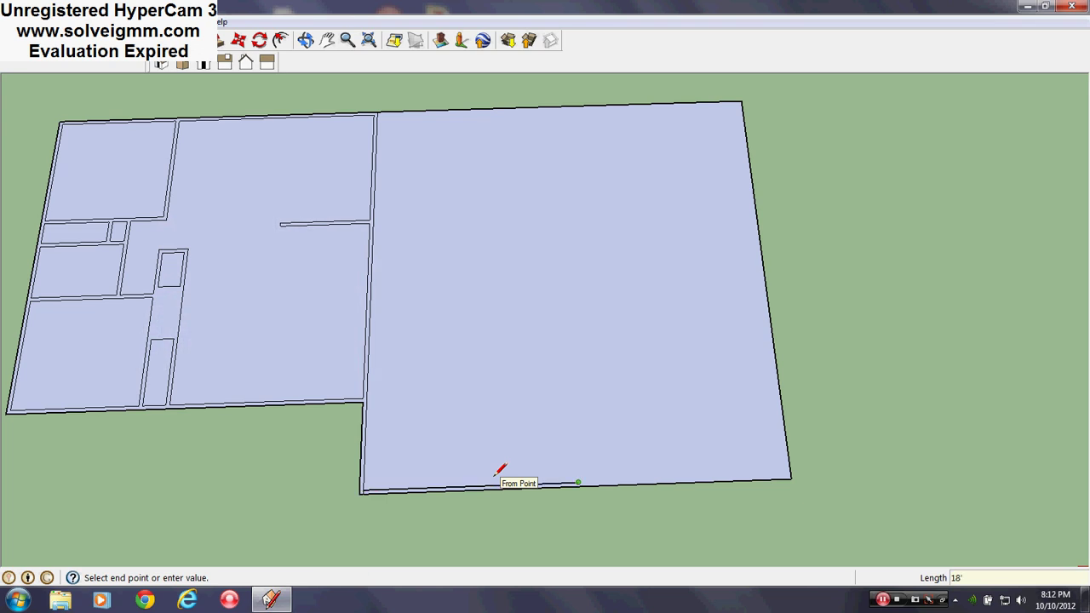
mouse_move(499, 469)
middle_down()
mouse_move(649, 382)
mouse_move(525, 409)
mouse_move(652, 369)
middle_up()
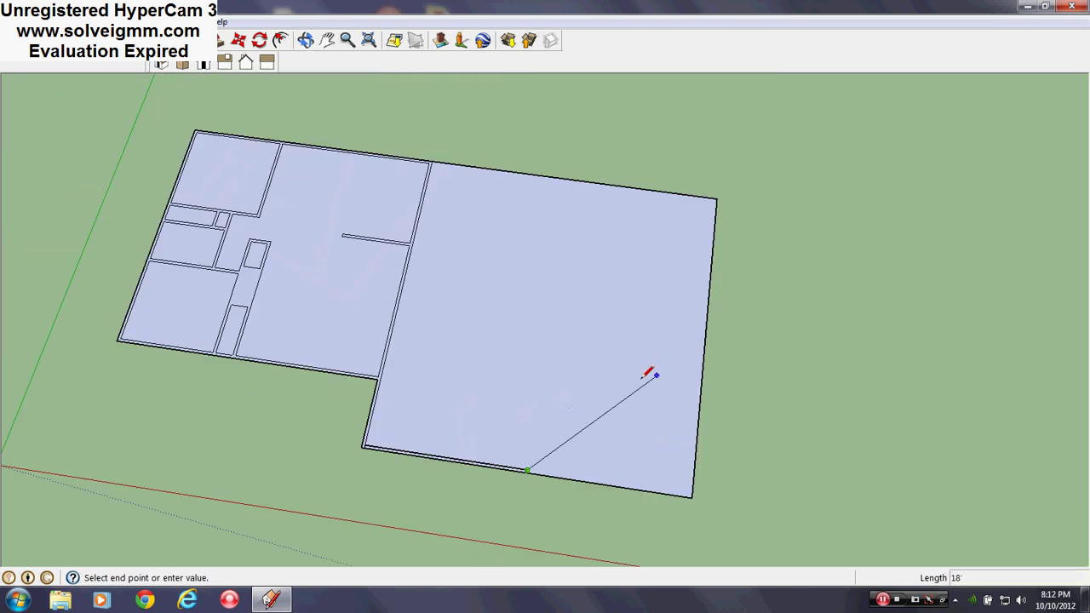
click(575, 179)
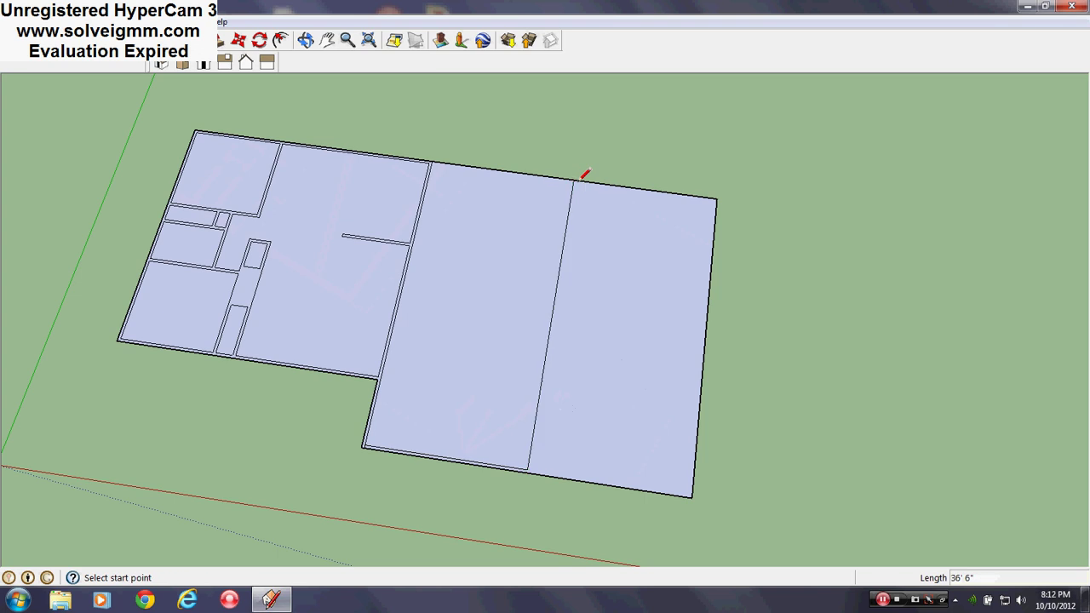
Draw the dividing wall's second face 4" further right, parallel from the bottom edge past the top edge, and erase the overshoot.
scroll(570, 433, up, 5)
click(476, 504)
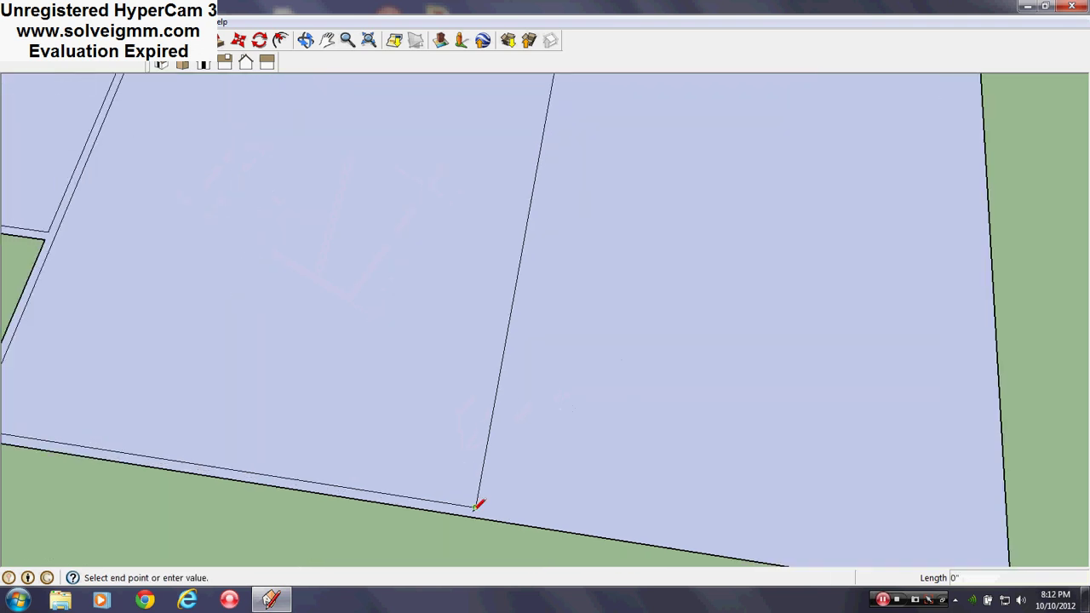
key(Escape)
scroll(517, 513, down, 5)
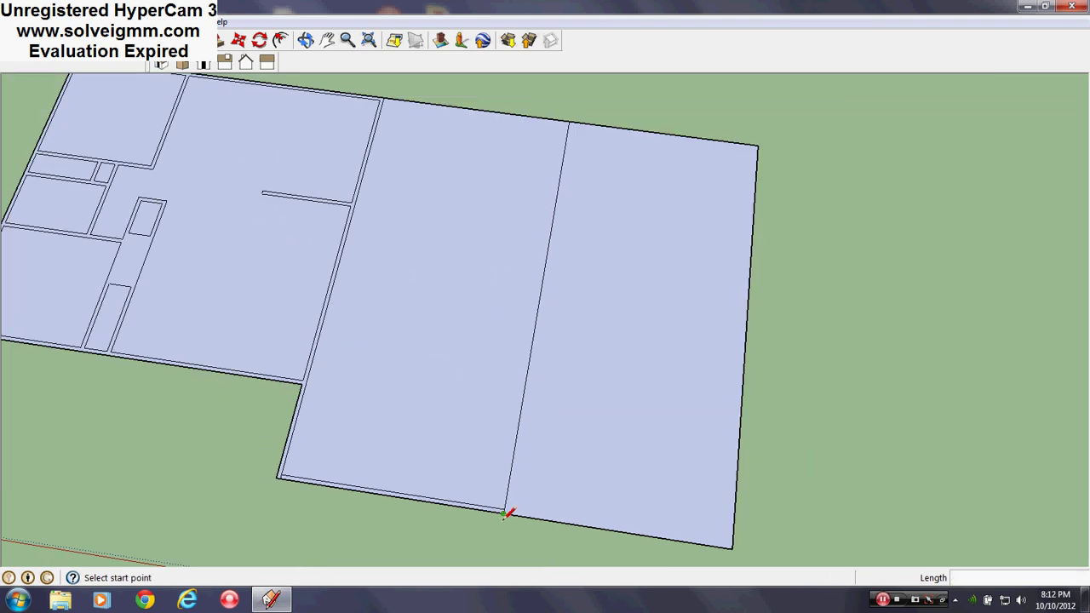
click(506, 511)
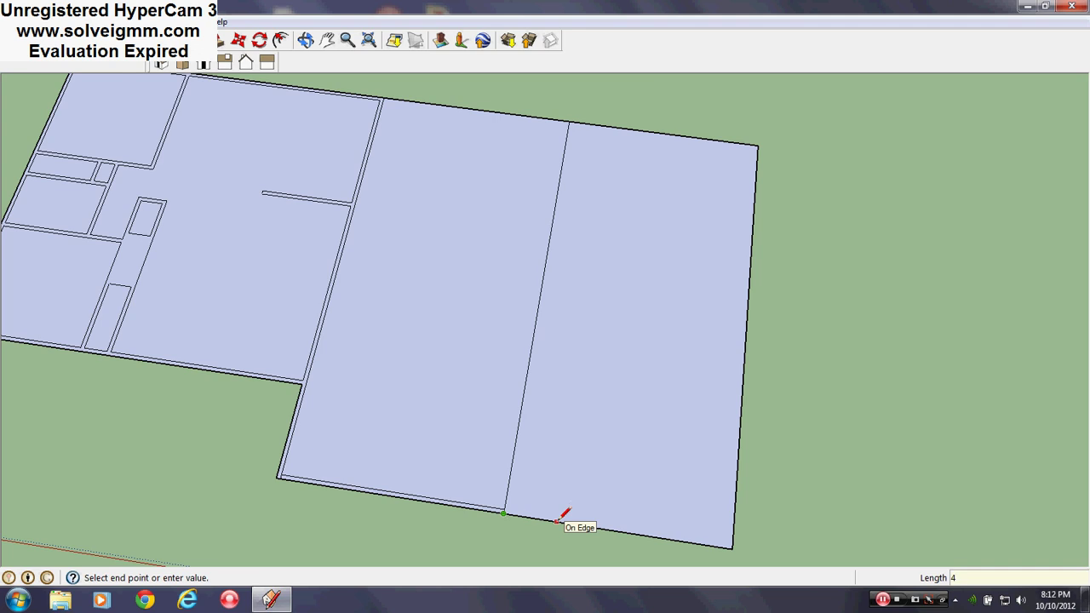
key(Escape)
click(504, 511)
scroll(513, 498, down, 3)
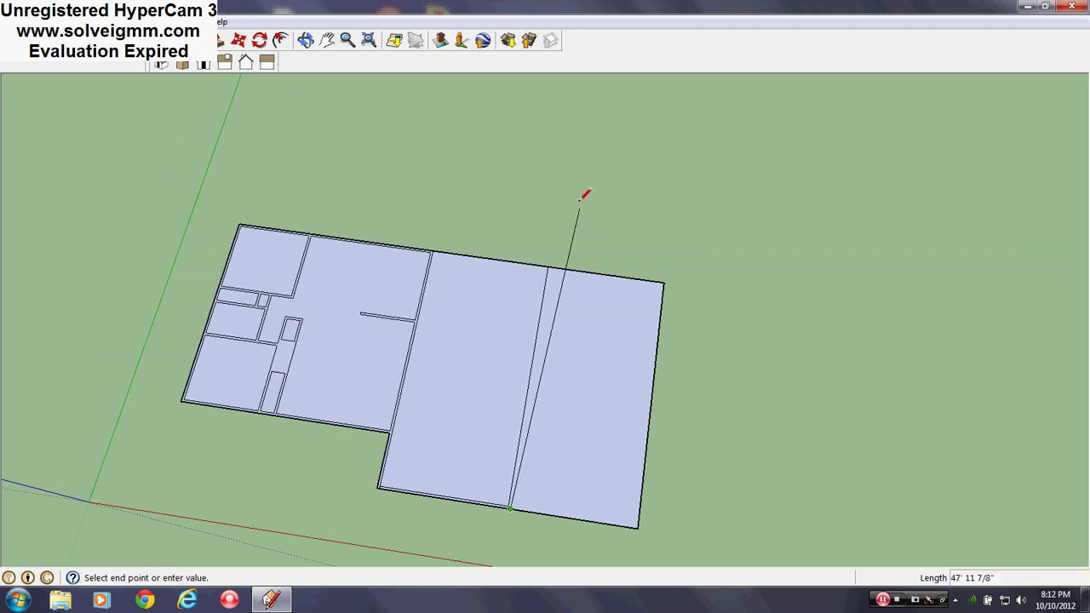
click(558, 205)
key(e)
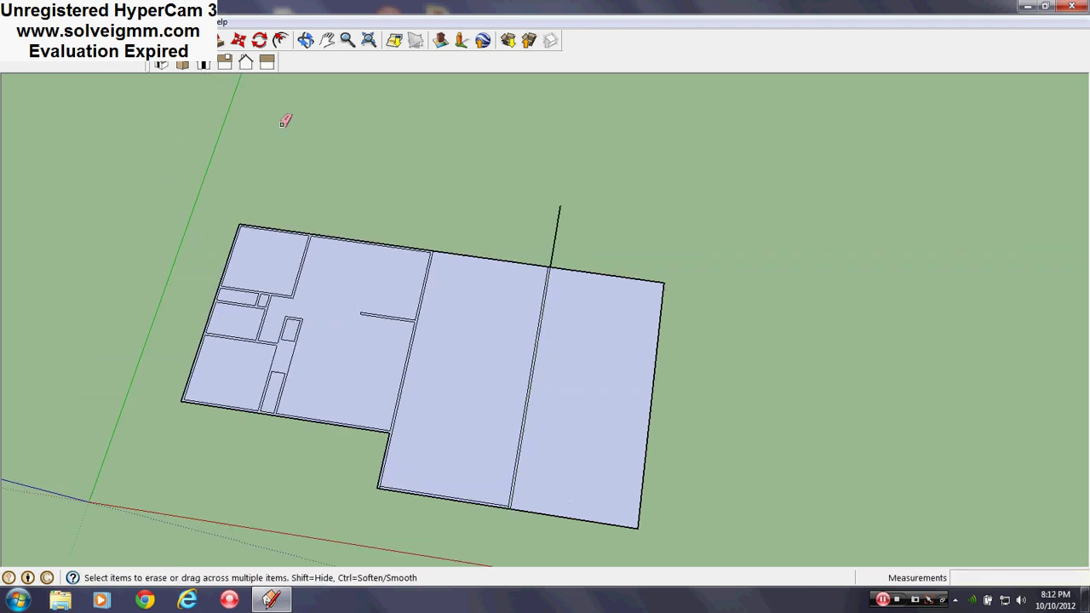
drag(535, 246, 563, 248)
Draw the inner face of the addition's top wall from the house's inner upper-right corner to the new dividing wall.
scroll(516, 523, up, 5)
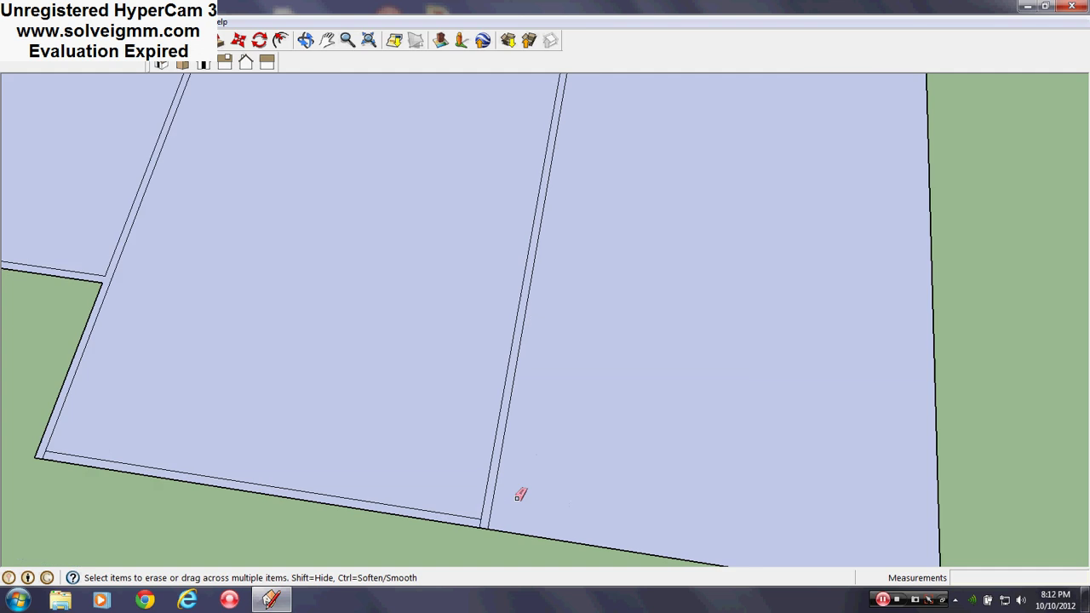
scroll(706, 485, down, 3)
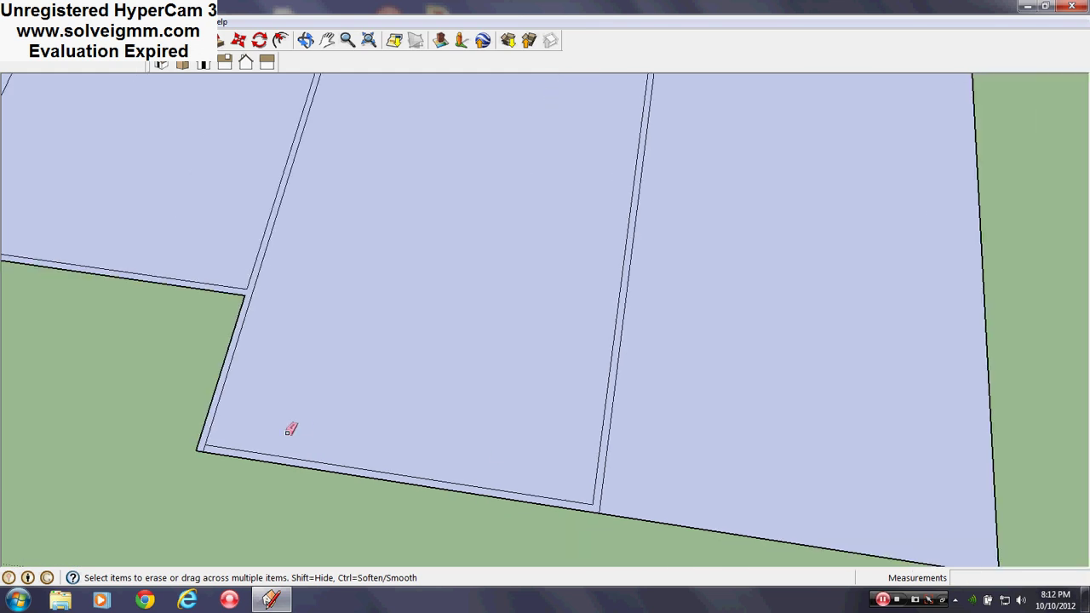
scroll(242, 431, up, 3)
scroll(397, 460, down, 5)
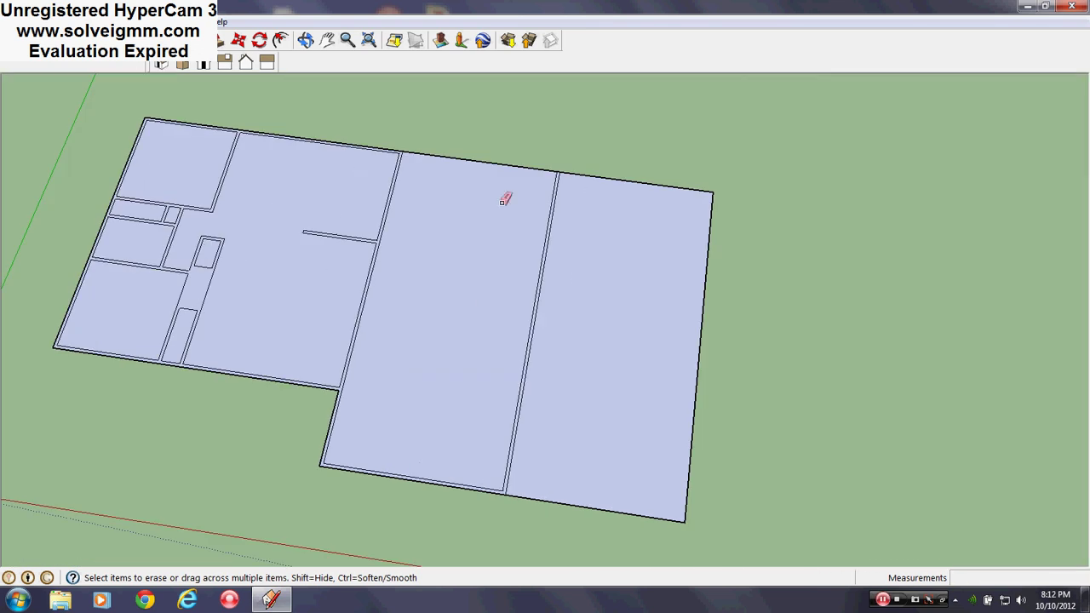
scroll(498, 270, up, 4)
key(l)
scroll(327, 165, up, 2)
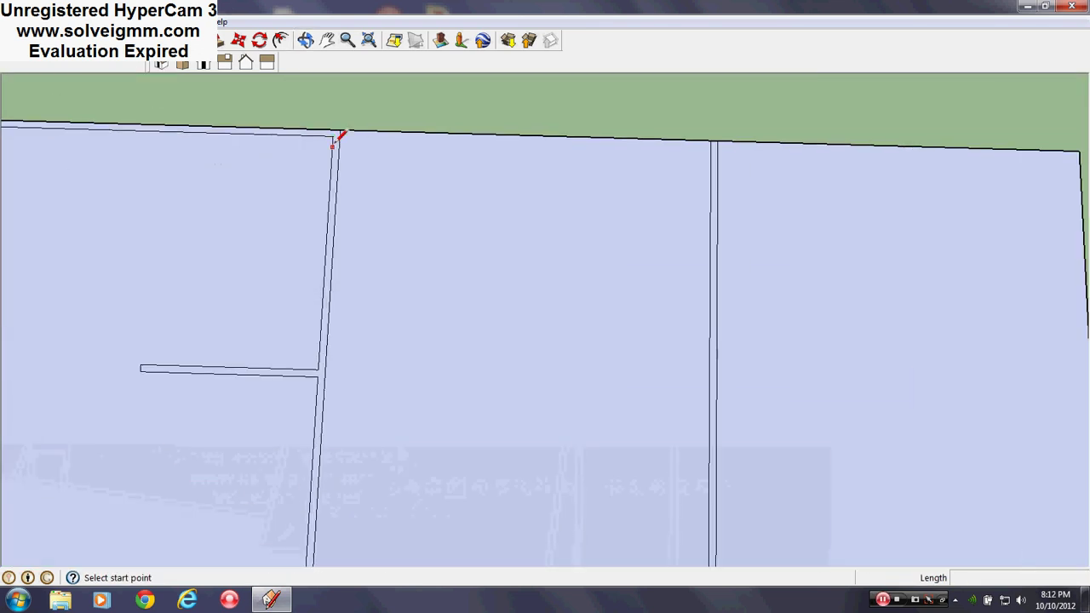
click(333, 136)
click(715, 145)
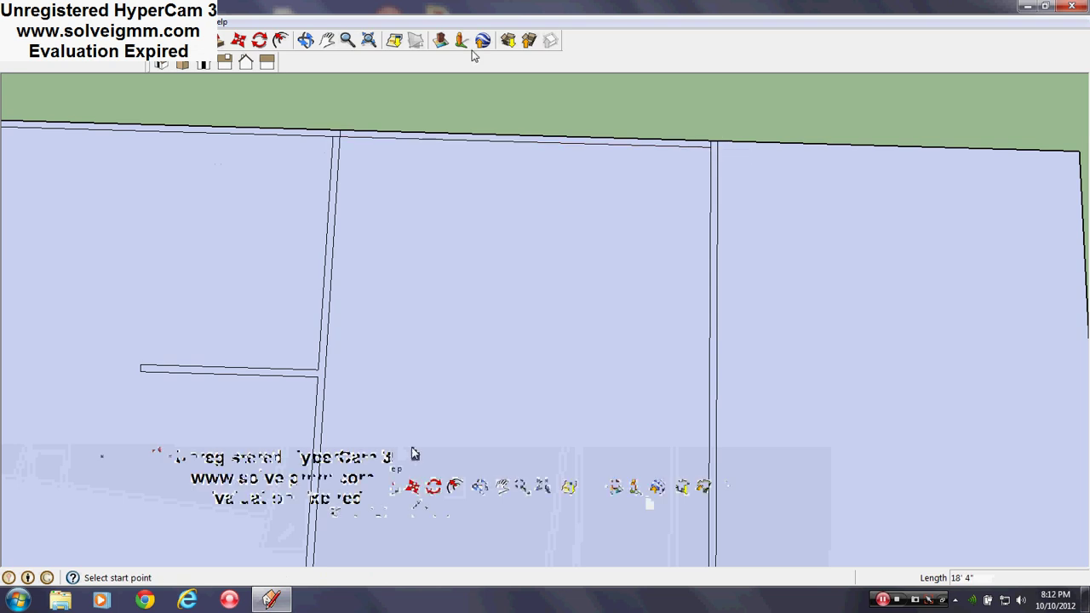
Erase the stray segment where the wall between the house and the addition meets the top wall.
click(203, 63)
scroll(359, 138, up, 1)
scroll(359, 138, up, 1)
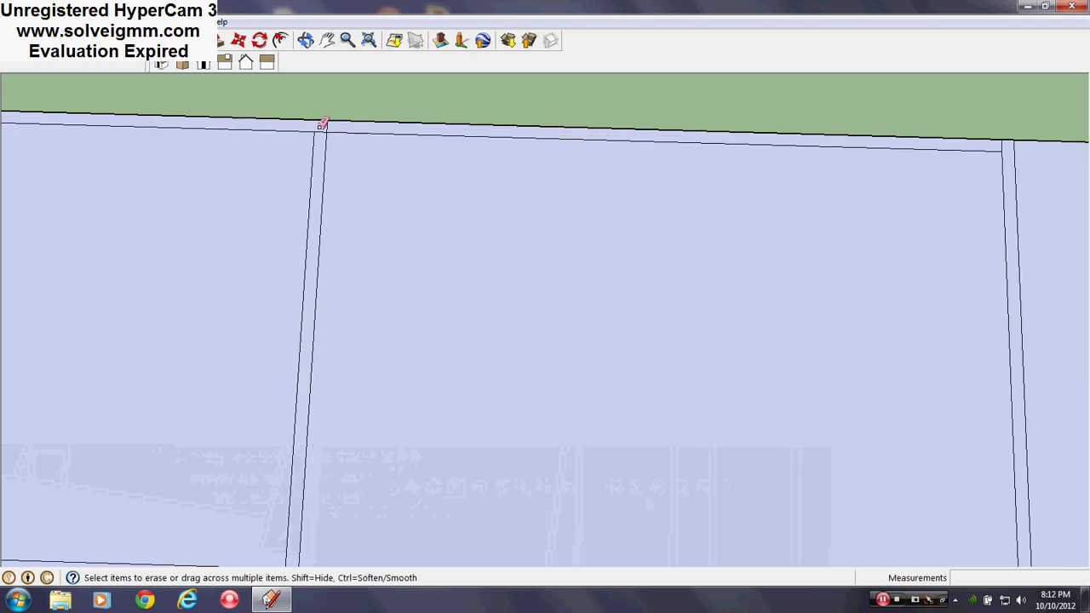
shift+middle_drag(243, 214, 550, 247)
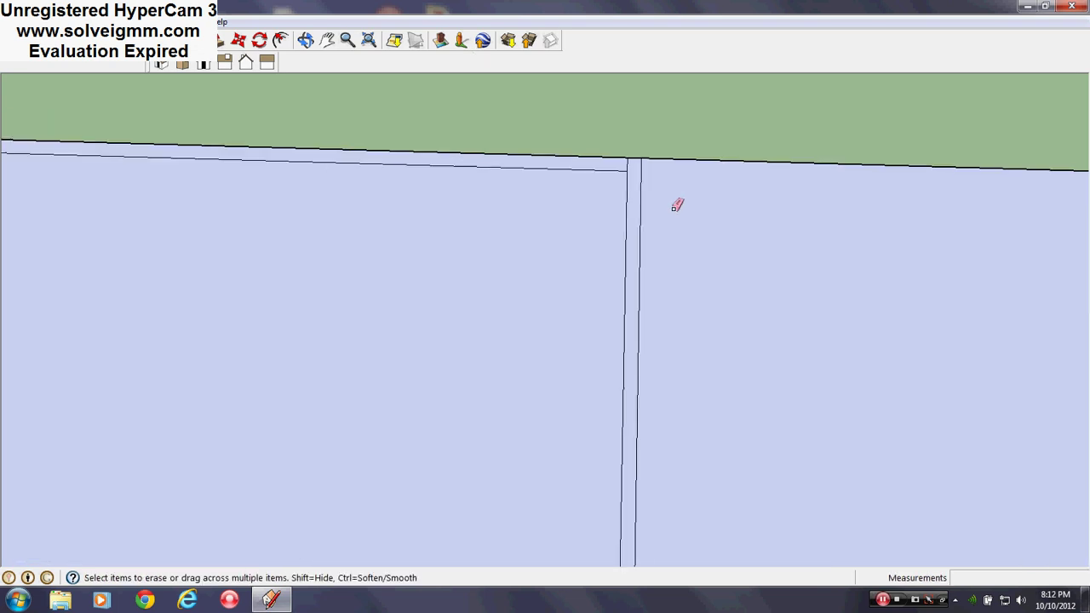
Erase the addition's outer edges beyond the new dividing wall, making that wall the addition's right exterior wall.
scroll(520, 235, down, 4)
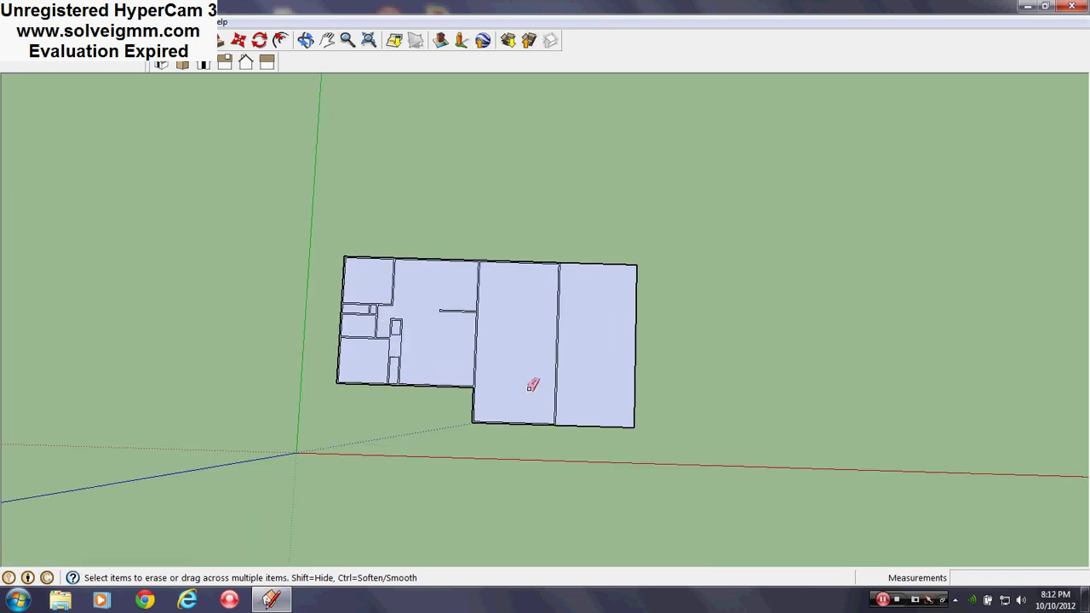
scroll(531, 382, up, 2)
drag(718, 484, 774, 443)
drag(737, 160, 706, 153)
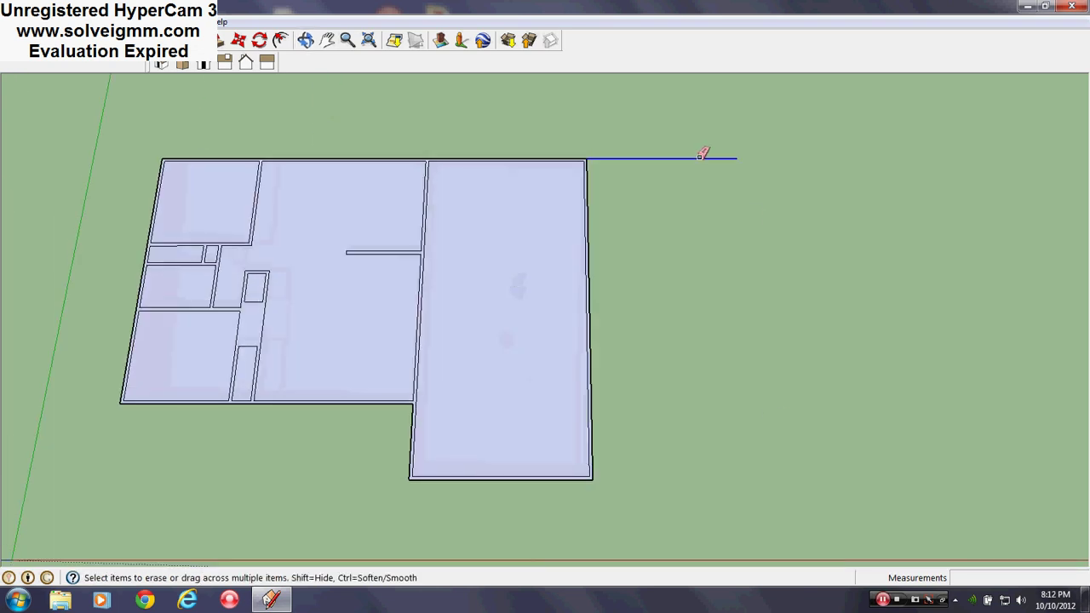
Draw a 5' line along the inner face of the top wall, leftward from the addition's inner upper-right corner.
key(l)
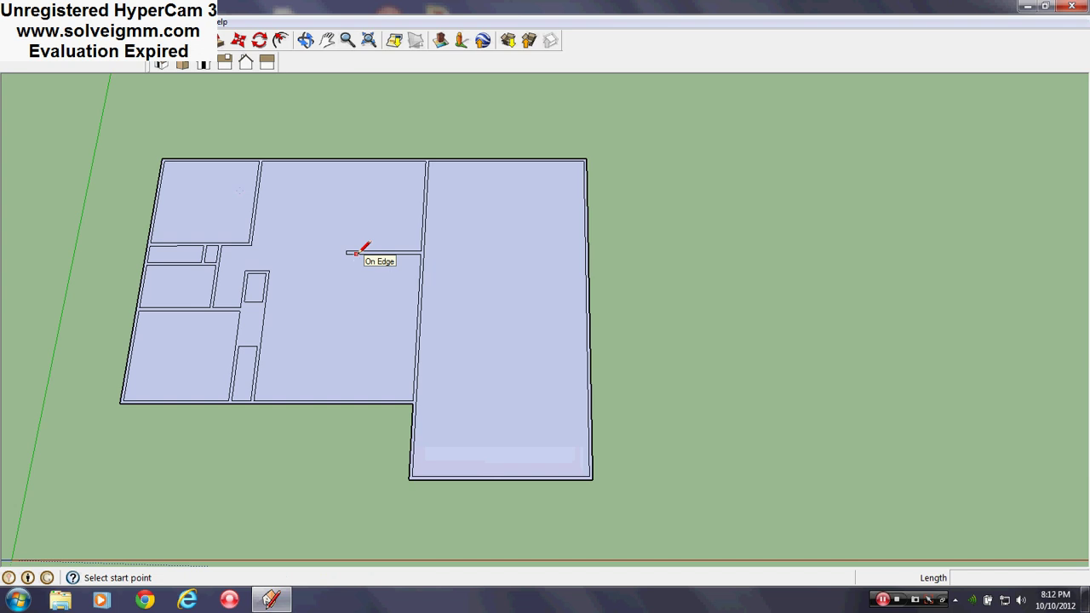
scroll(518, 168, down, 3)
mouse_move(518, 168)
middle_down()
mouse_move(520, 270)
mouse_move(493, 450)
middle_up()
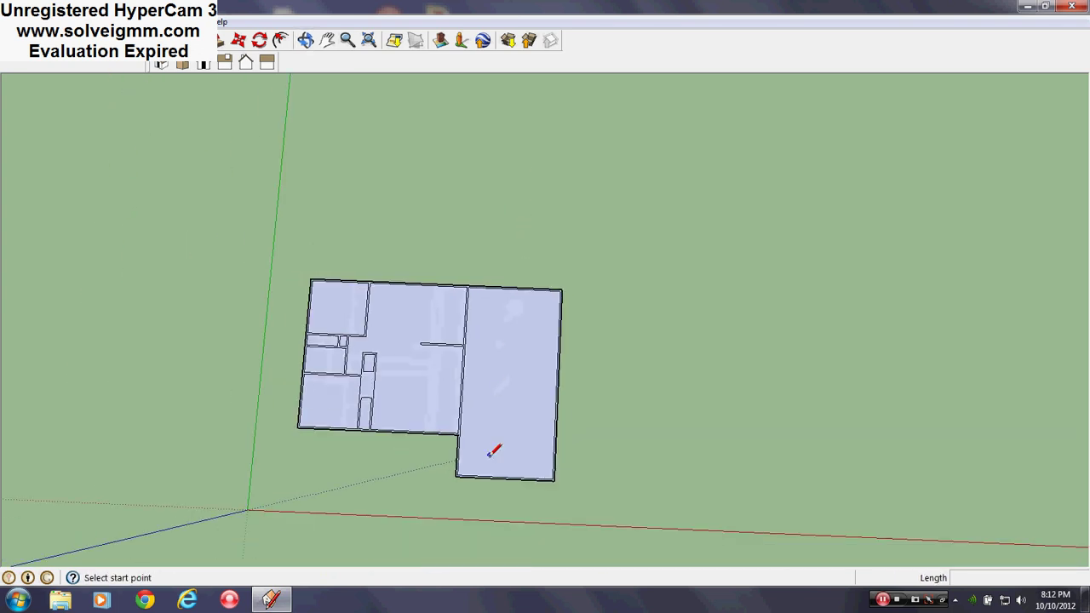
scroll(507, 144, up, 3)
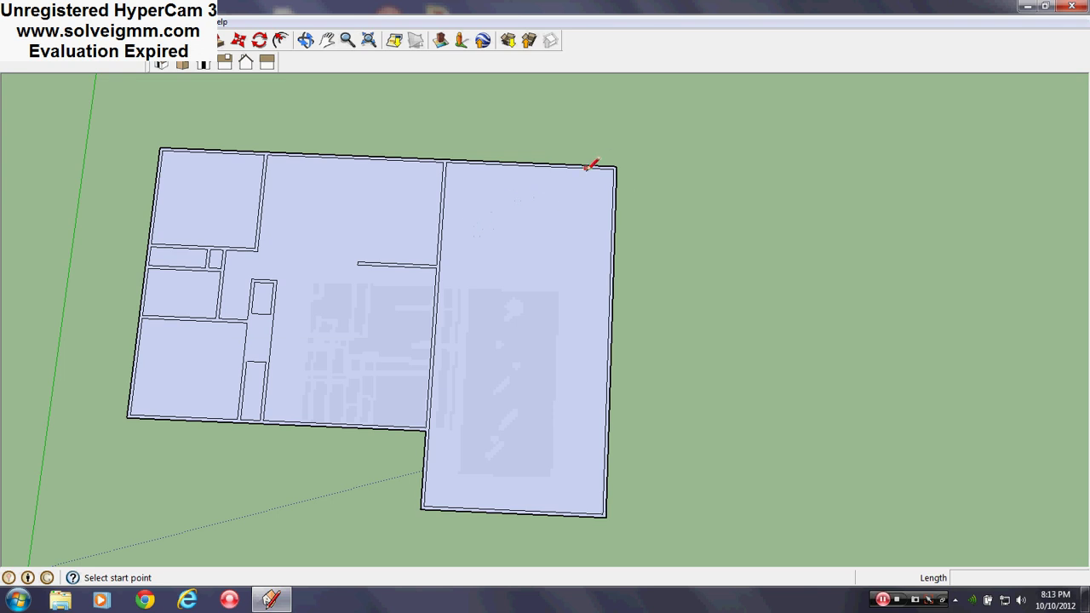
middle_drag(563, 235, 563, 180)
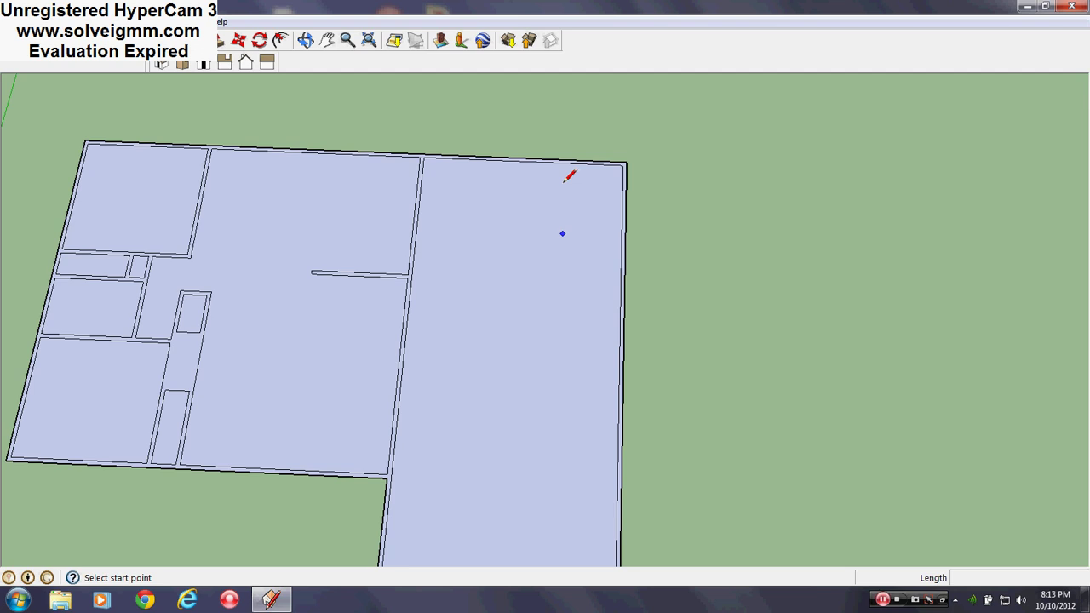
click(625, 163)
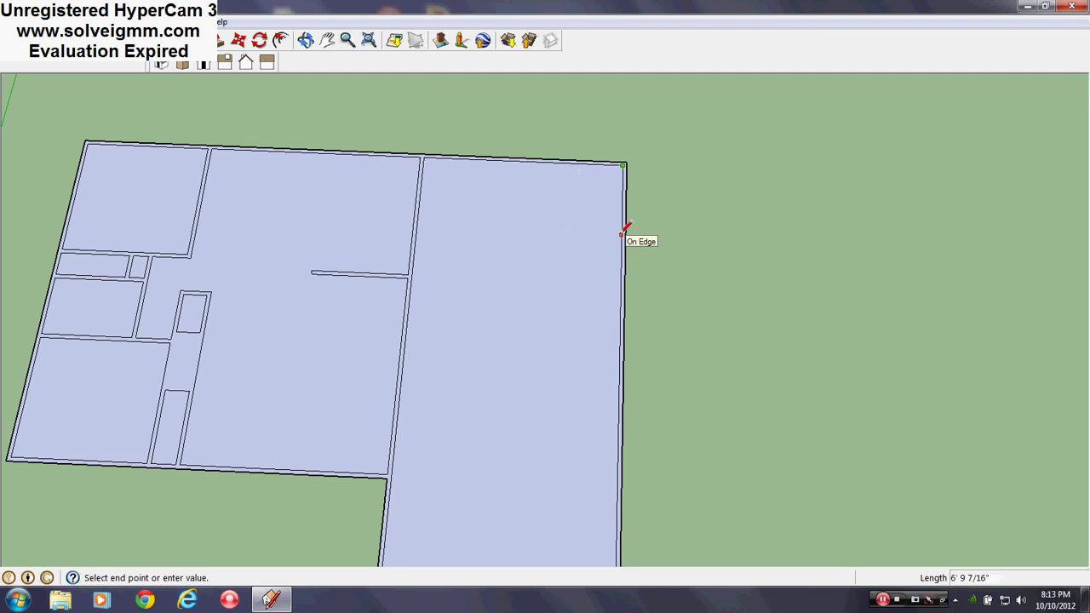
click(575, 163)
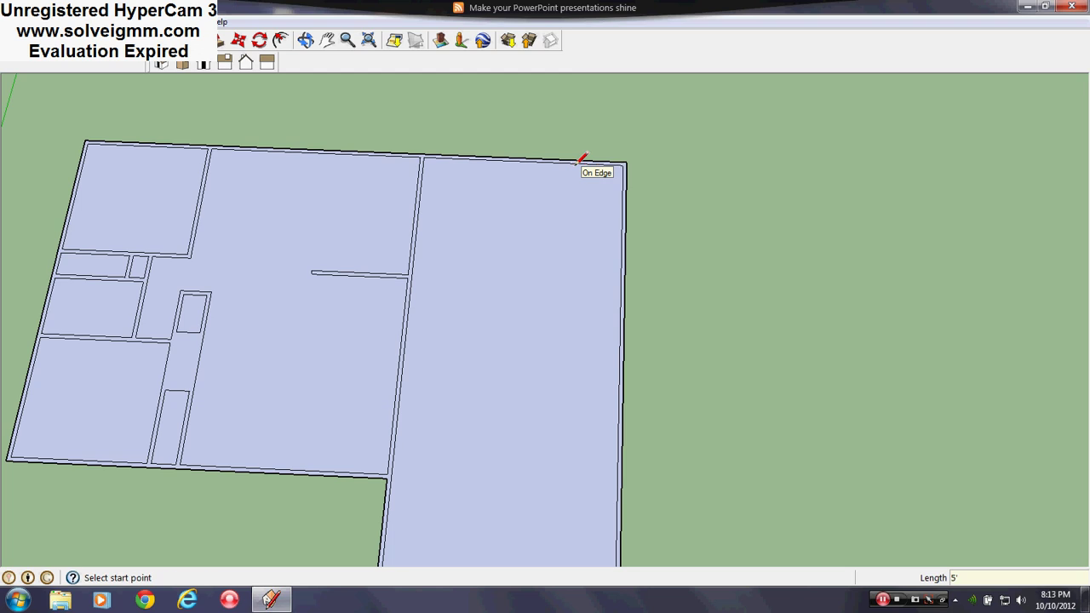
click(567, 162)
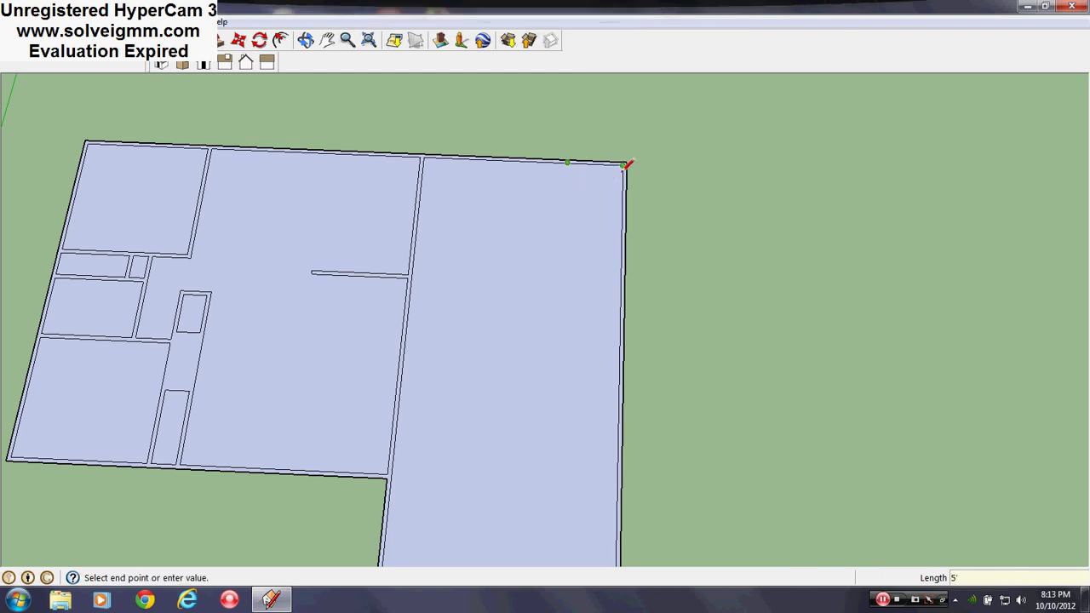
Draw an 8'8" line down from the 5' point on the top wall, and close the closet outline against the right wall.
middle_drag(564, 264, 499, 291)
scroll(499, 291, up, 2)
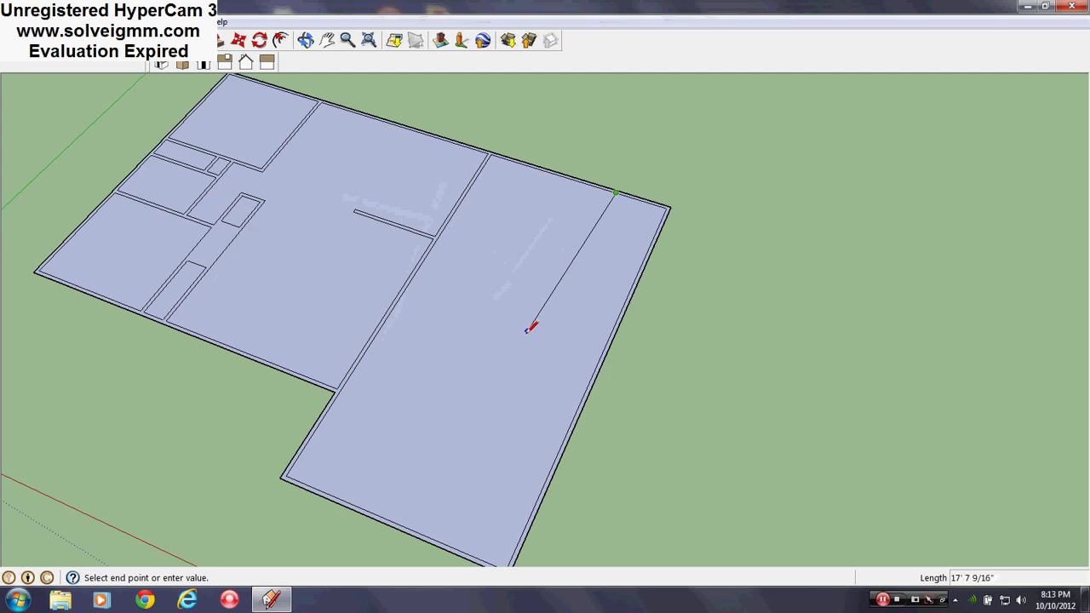
mouse_move(553, 383)
middle_down()
mouse_move(545, 304)
mouse_move(562, 311)
middle_up()
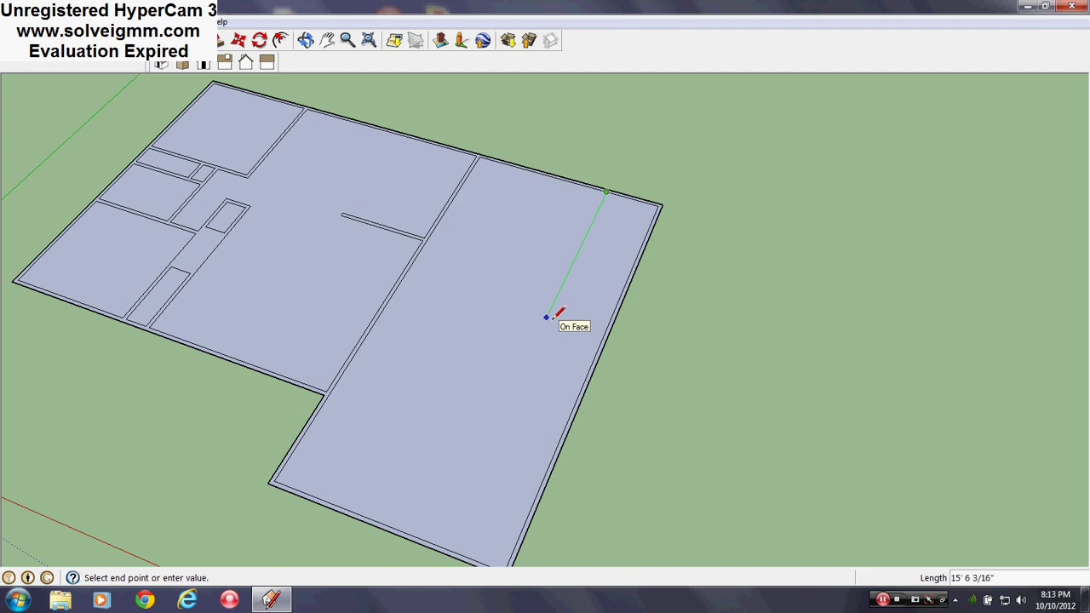
text(8'8)
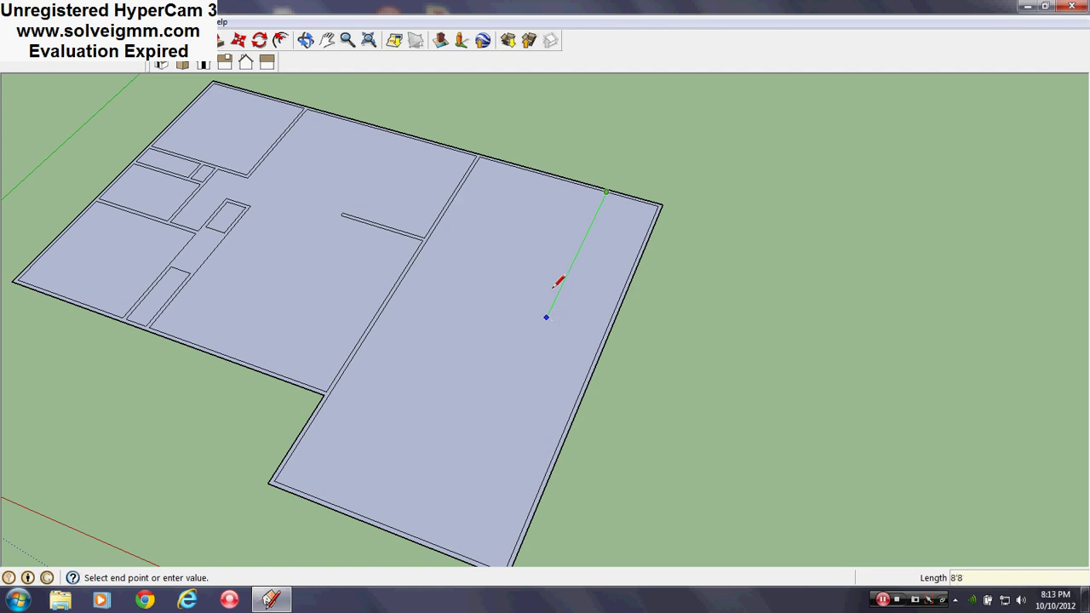
key(Return)
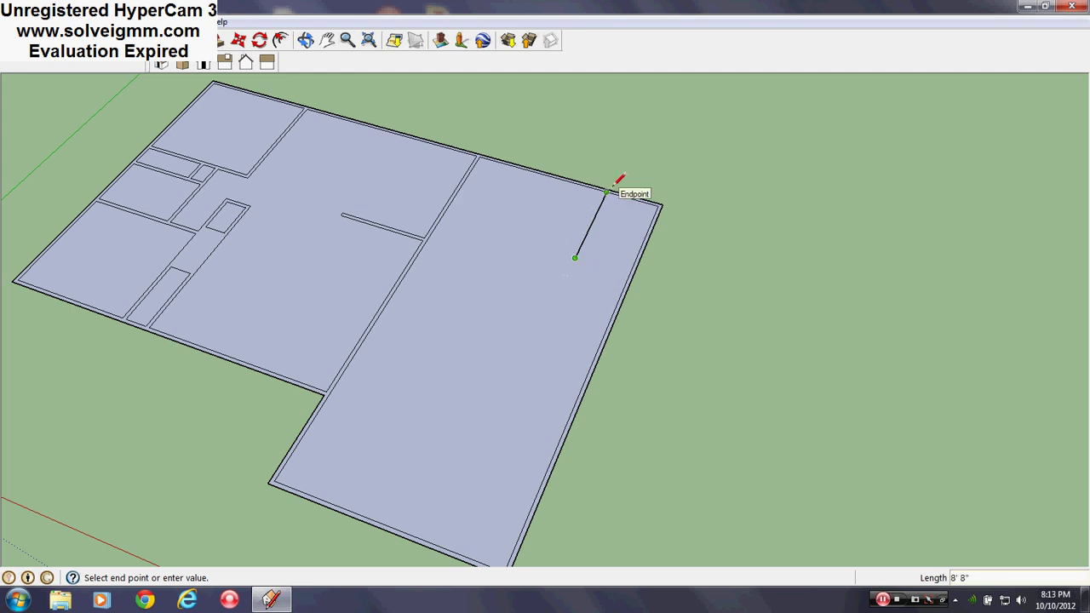
click(637, 263)
Offset the corner closet's outline outward to the exterior wall's outer edge to form the closet walls.
scroll(620, 202, up, 6)
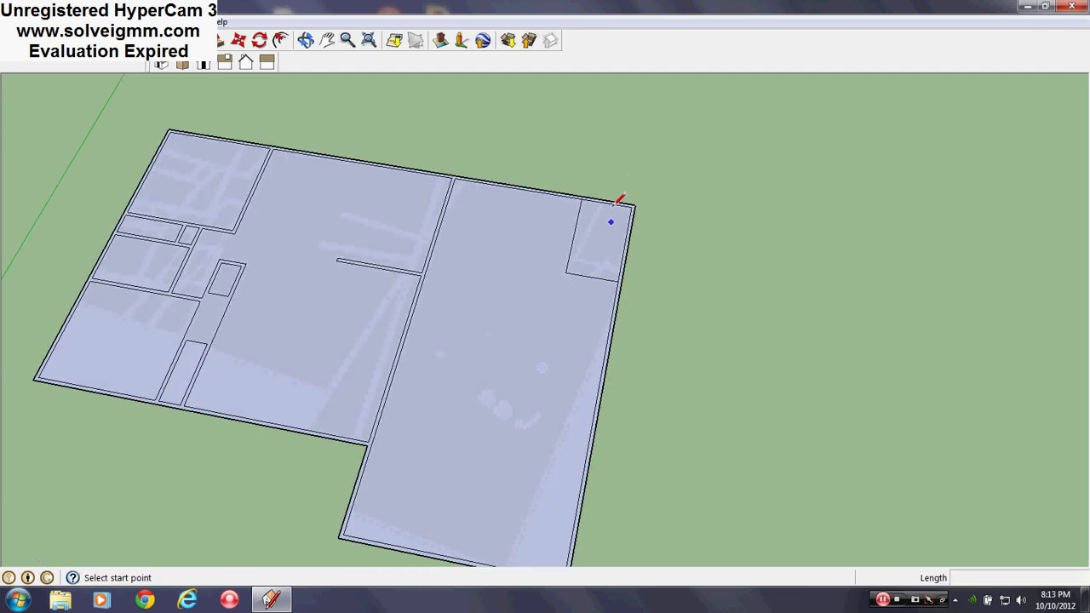
click(280, 40)
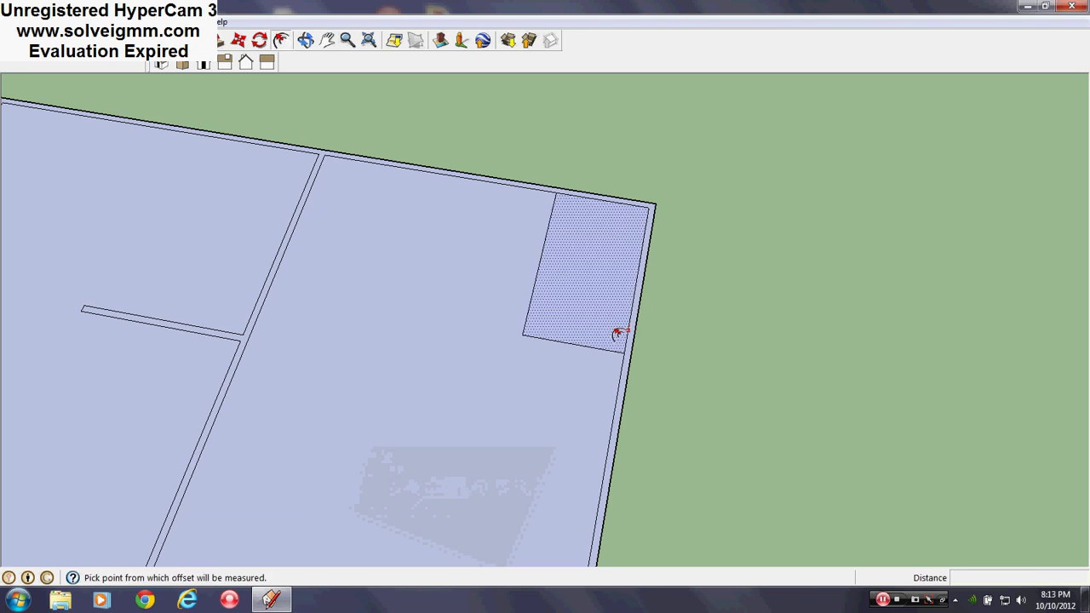
click(627, 329)
click(631, 372)
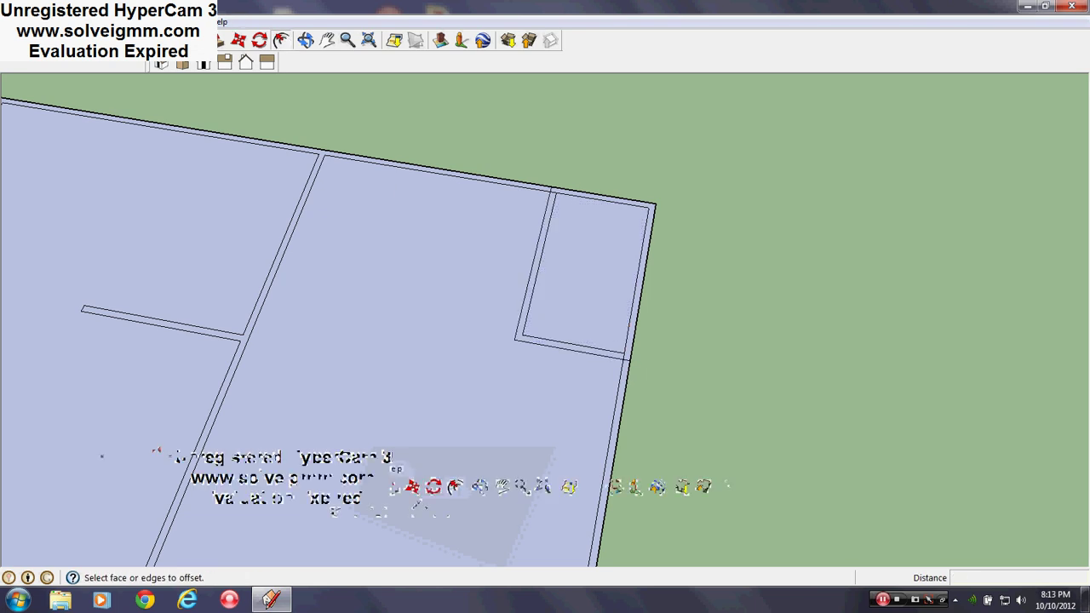
Erase the leftover line segments where the corner closet's walls cross the top and right exterior walls.
key(e)
scroll(596, 225, up, 3)
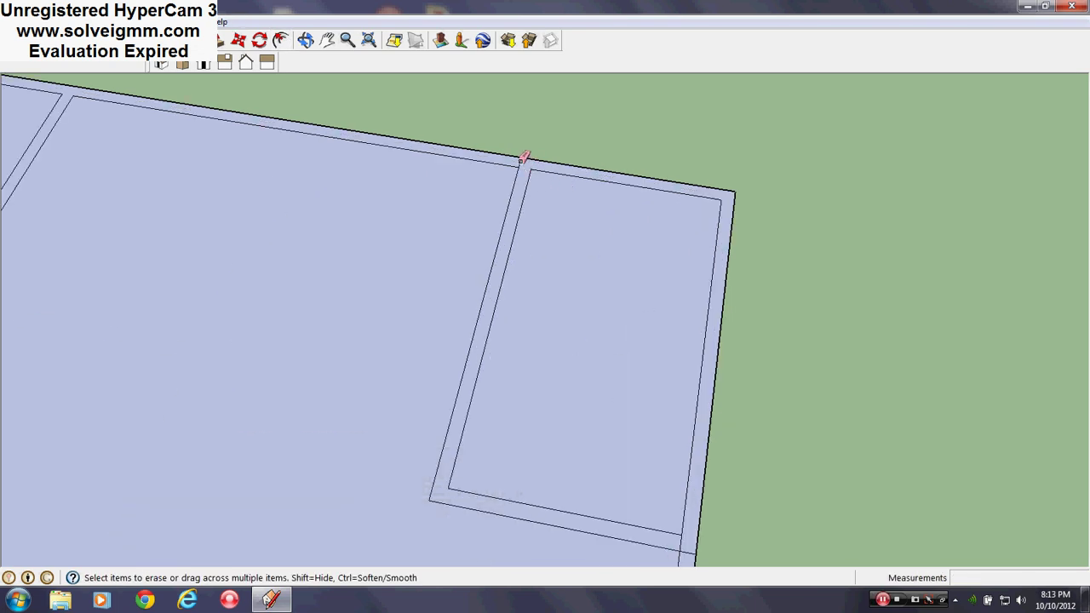
scroll(533, 171, down, 2)
scroll(639, 448, up, 2)
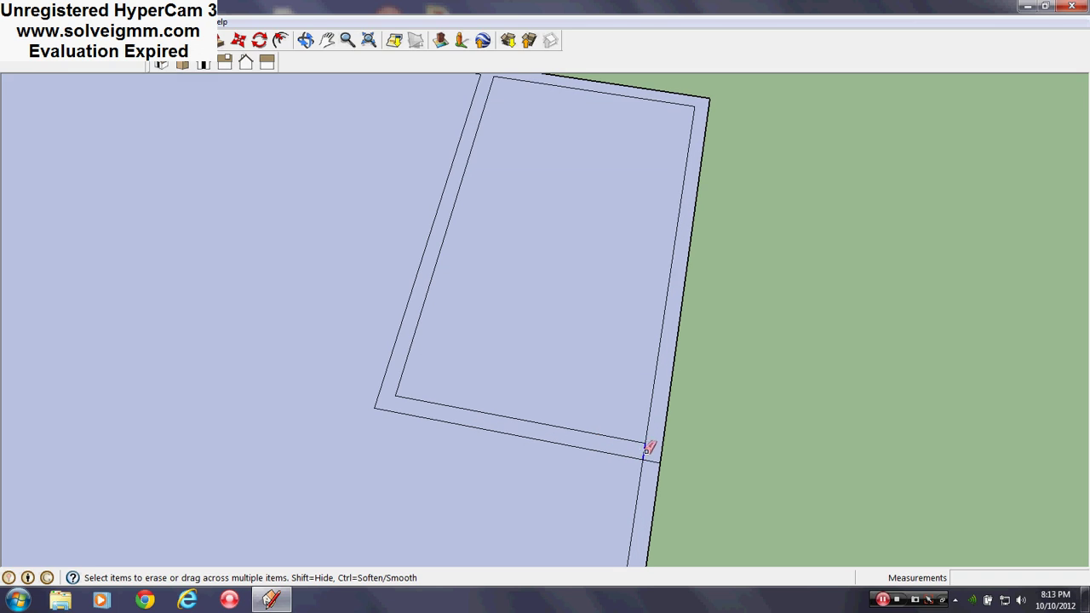
scroll(584, 323, down, 6)
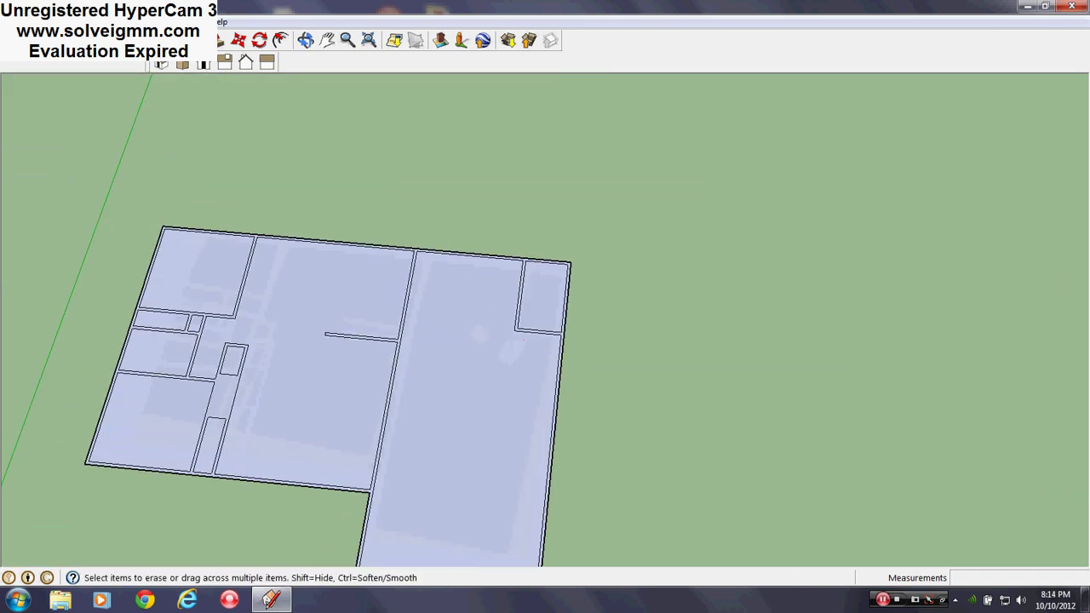
key(l)
scroll(519, 285, up, 3)
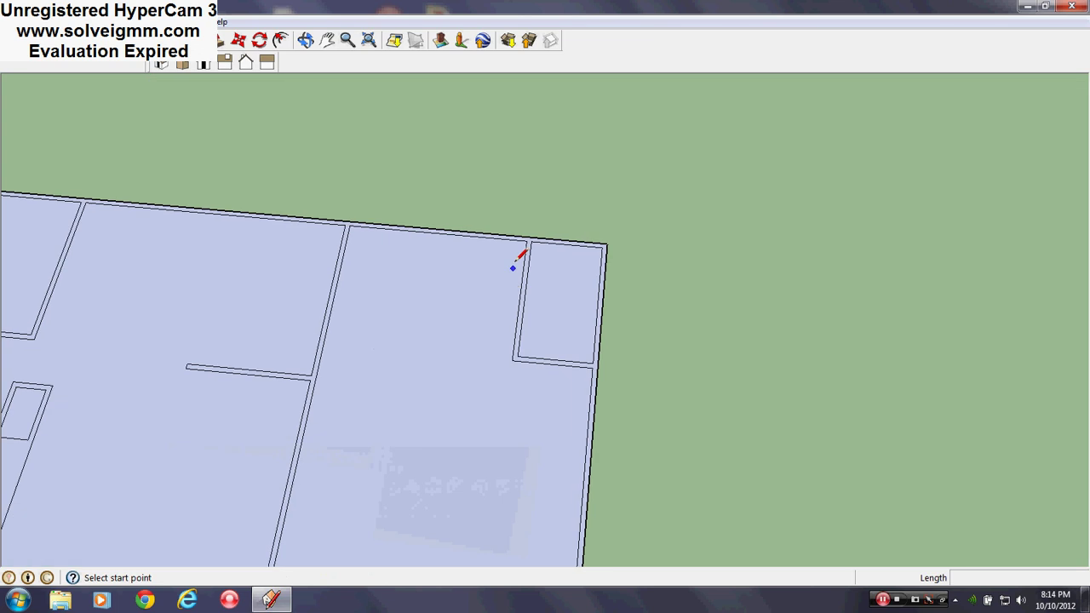
click(528, 241)
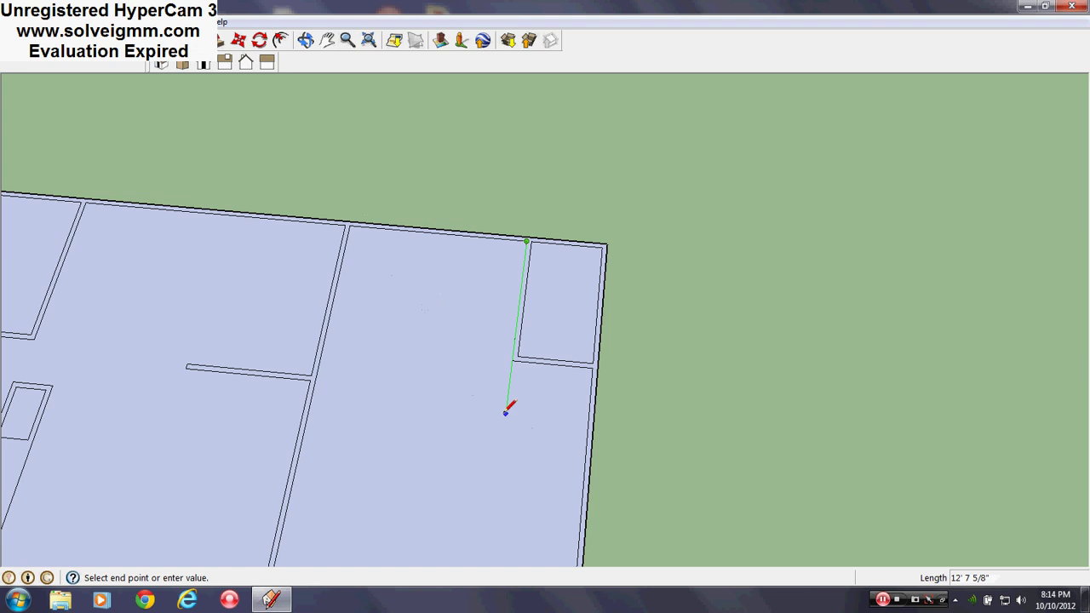
text(1)
key(Return)
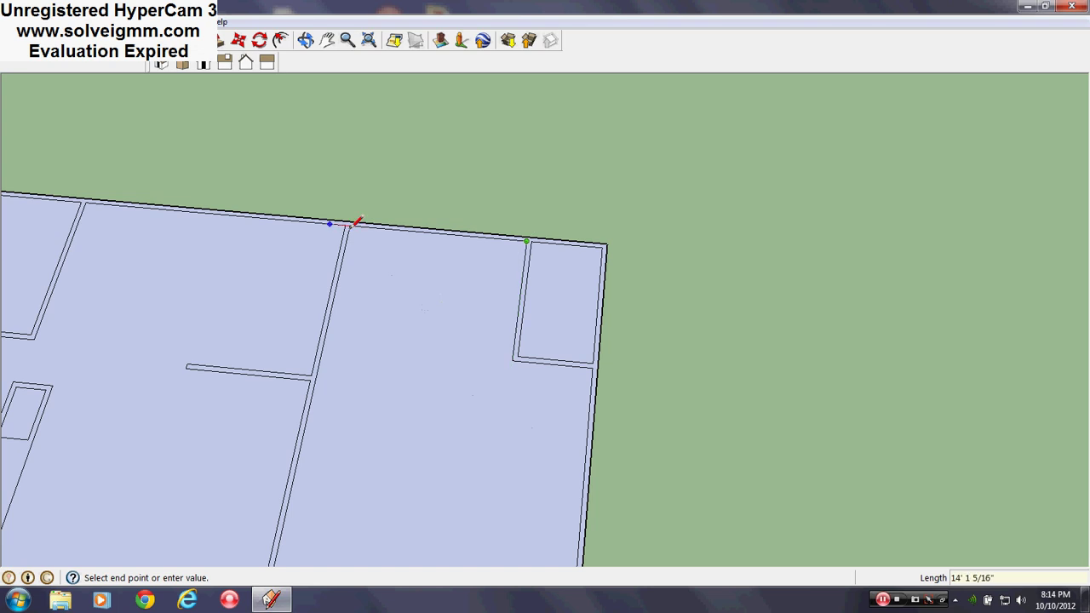
key(Escape)
Draw a rectangular room from the corner closet's upper-left outer corner to the long dividing wall, just below the short partition.
click(111, 40)
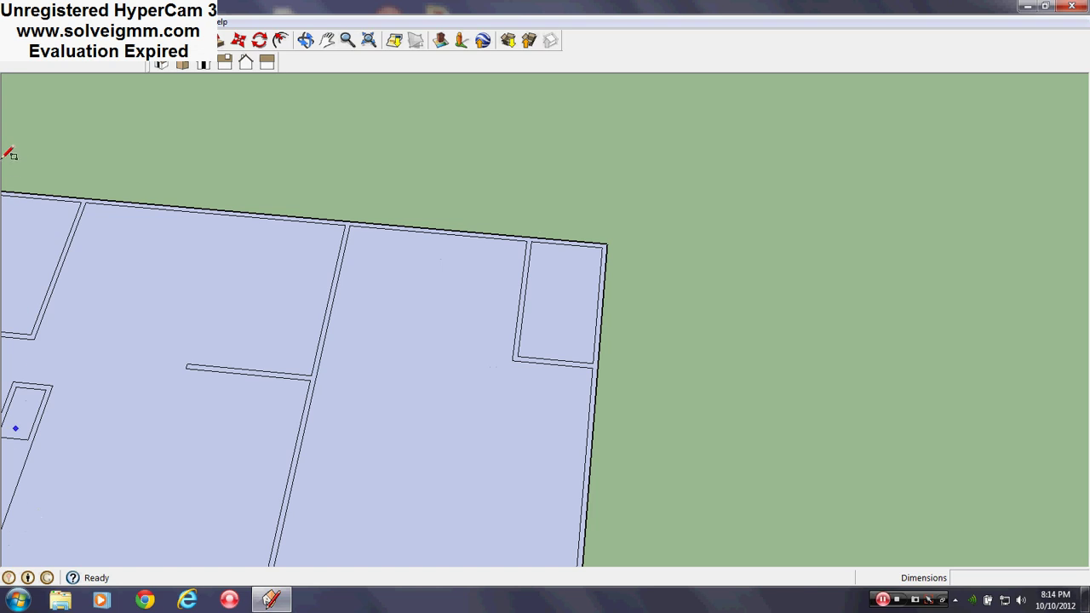
click(528, 240)
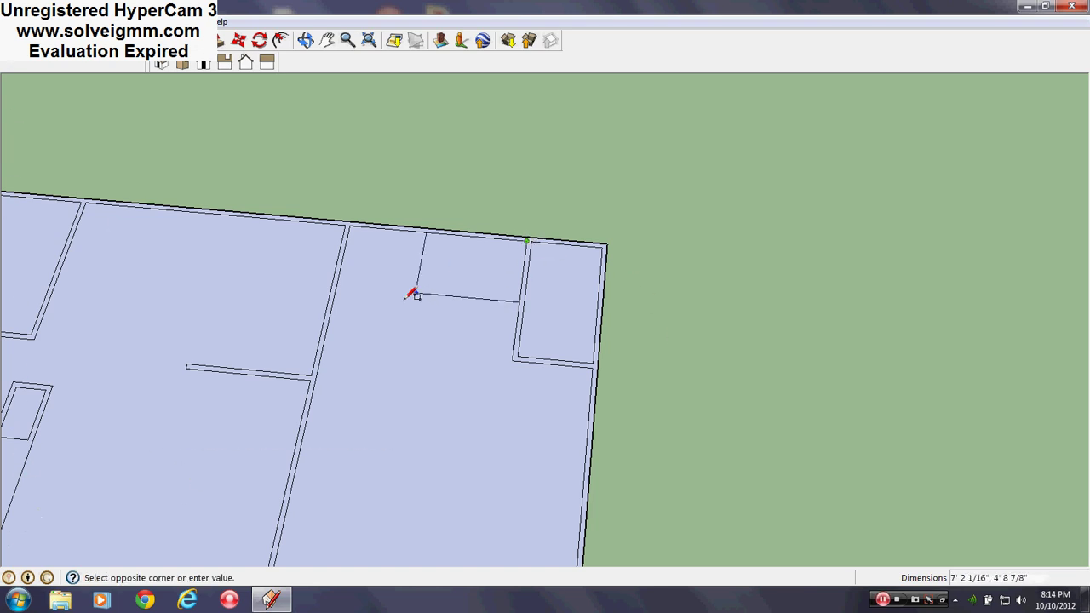
click(321, 390)
scroll(428, 316, down, 3)
scroll(428, 316, up, 3)
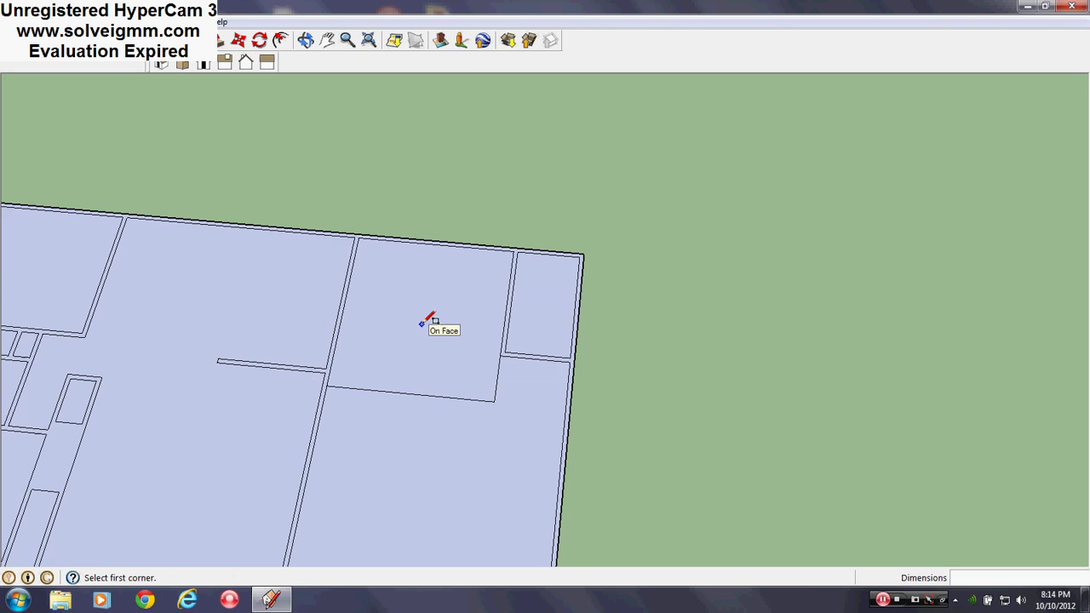
scroll(439, 319, up, 1)
scroll(439, 321, down, 2)
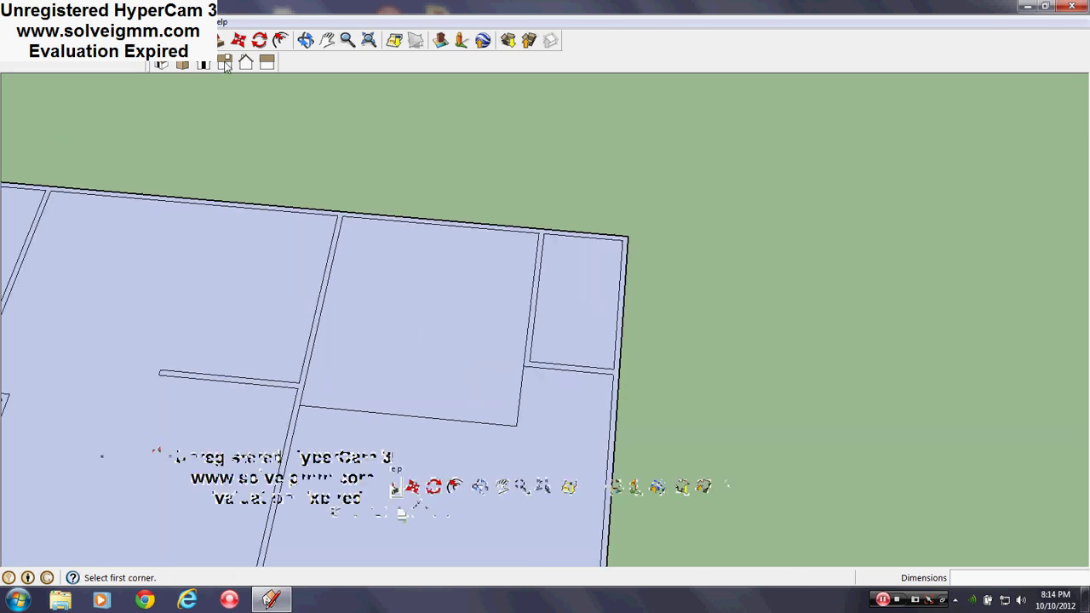
Offset the new room's outline outward by 4" to form its walls.
click(281, 40)
scroll(511, 351, up, 2)
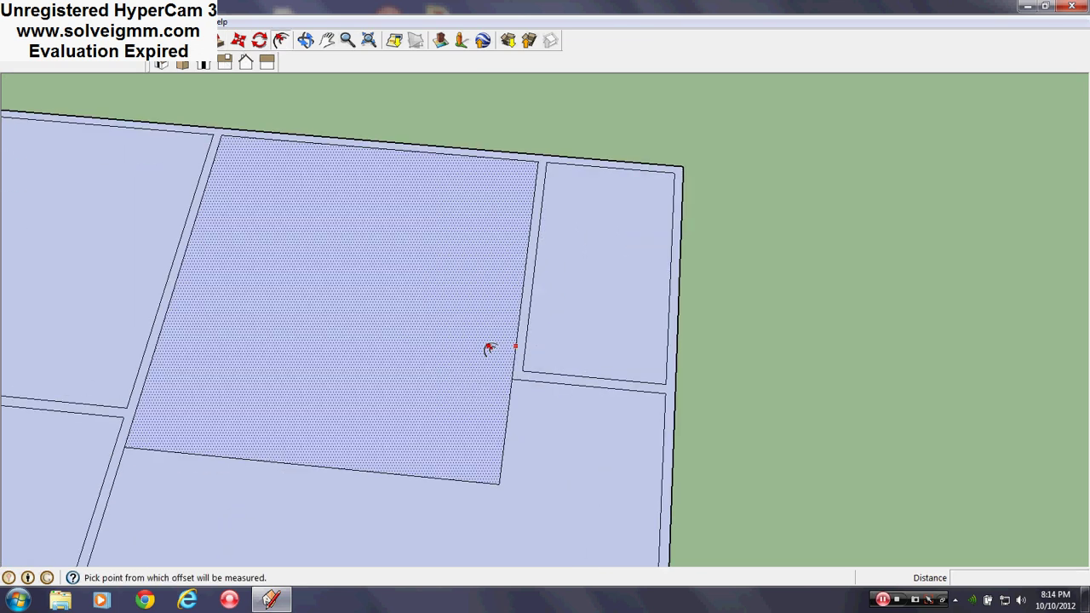
click(516, 346)
click(524, 375)
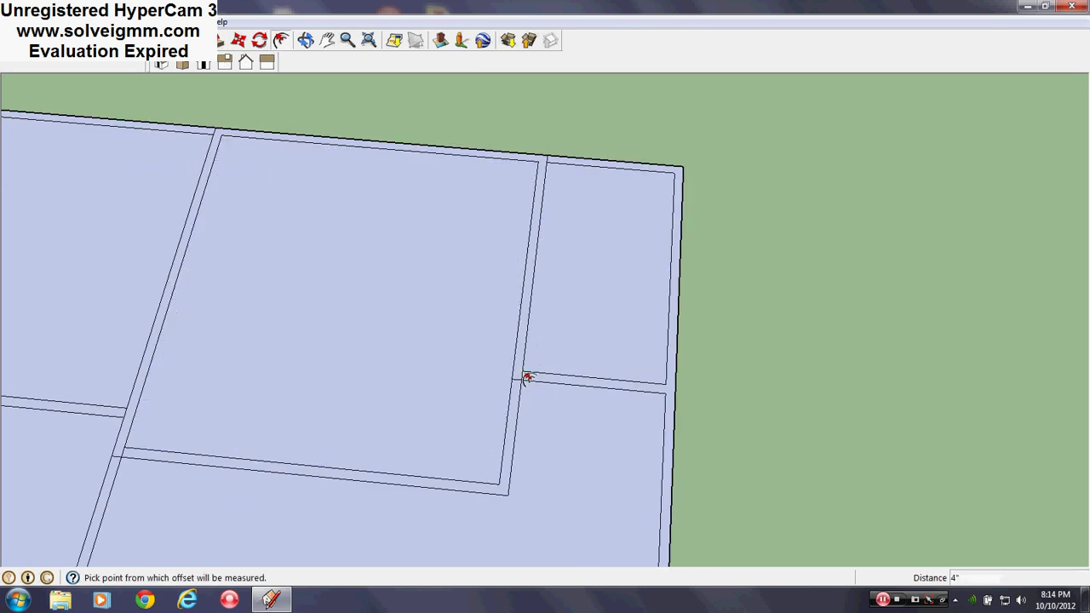
Erase the extra offset segments where the new room's walls meet the exterior, closet and dividing walls.
key(e)
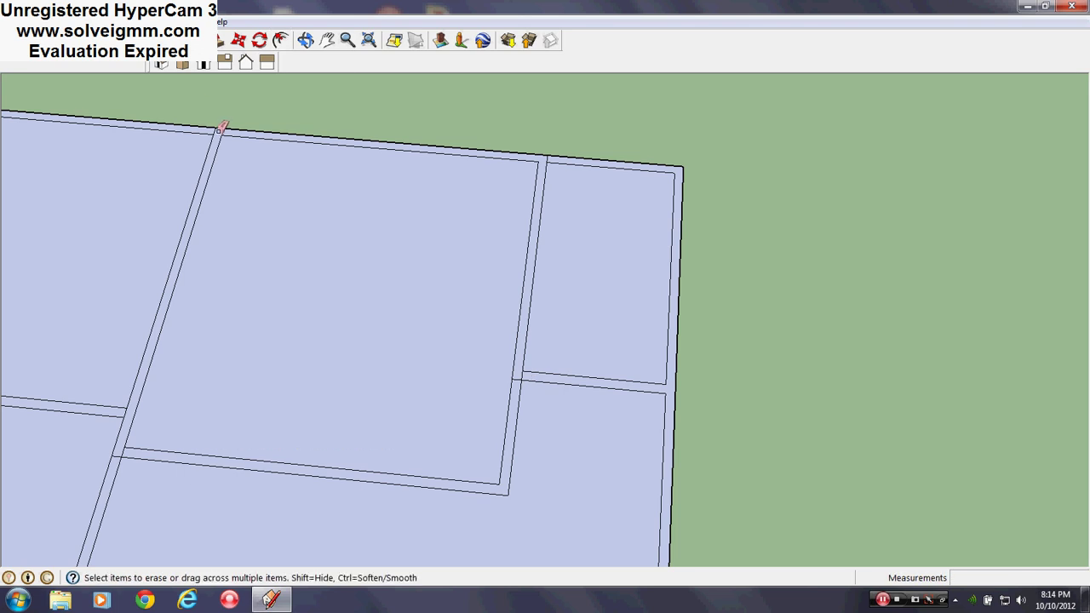
scroll(220, 127, up, 2)
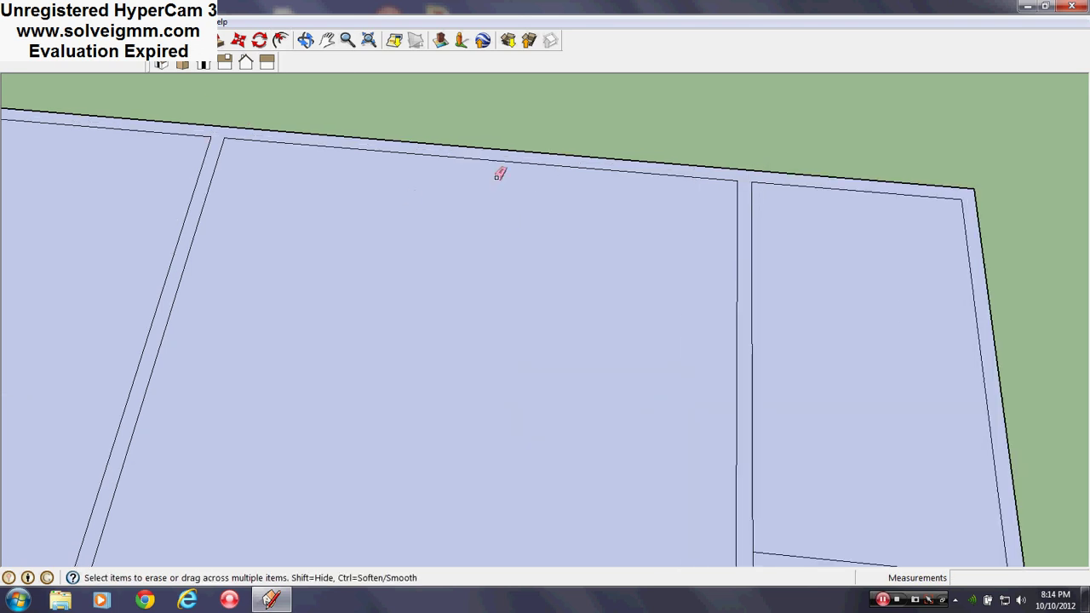
scroll(531, 212, down, 2)
scroll(598, 393, up, 3)
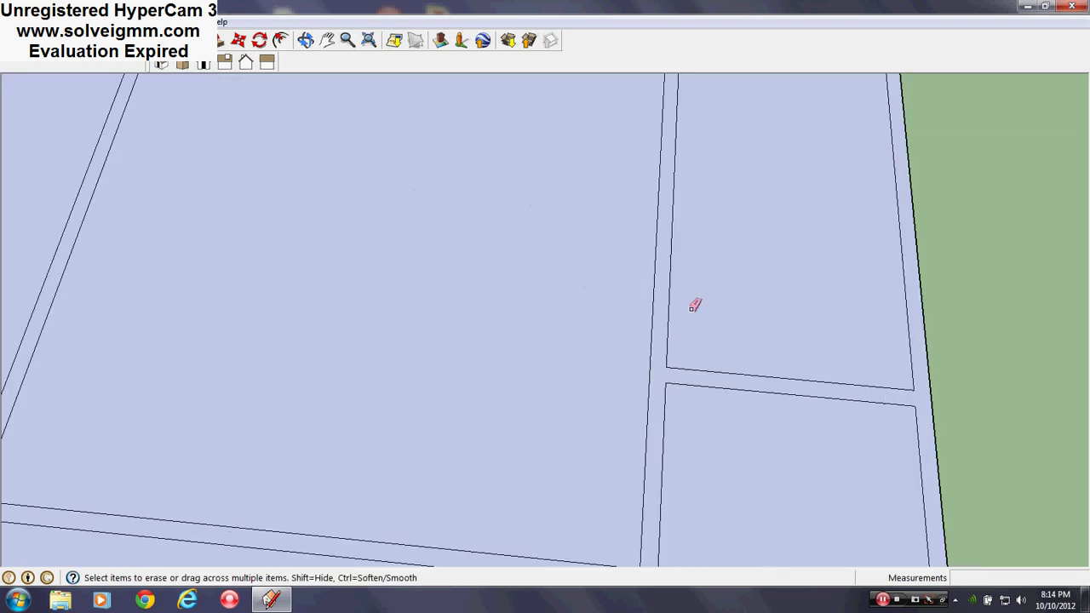
scroll(695, 305, down, 3)
scroll(409, 391, up, 2)
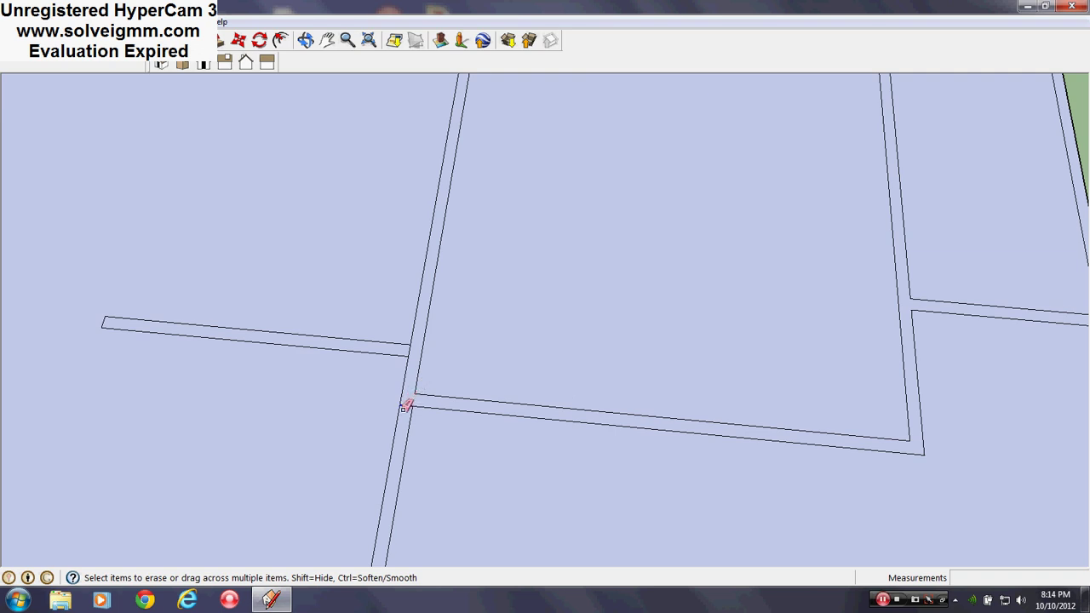
scroll(582, 358, down, 5)
Measure the dividing wall's face from the addition's lower-left inner corner up to the new room's lower wall.
middle_drag(581, 357, 533, 354)
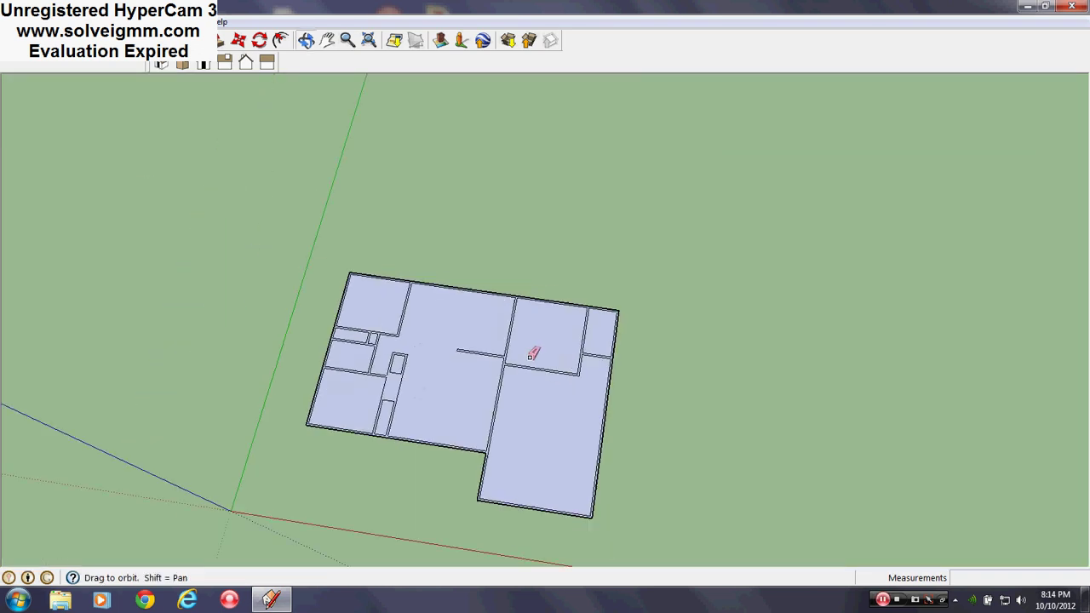
scroll(533, 354, up, 4)
key(l)
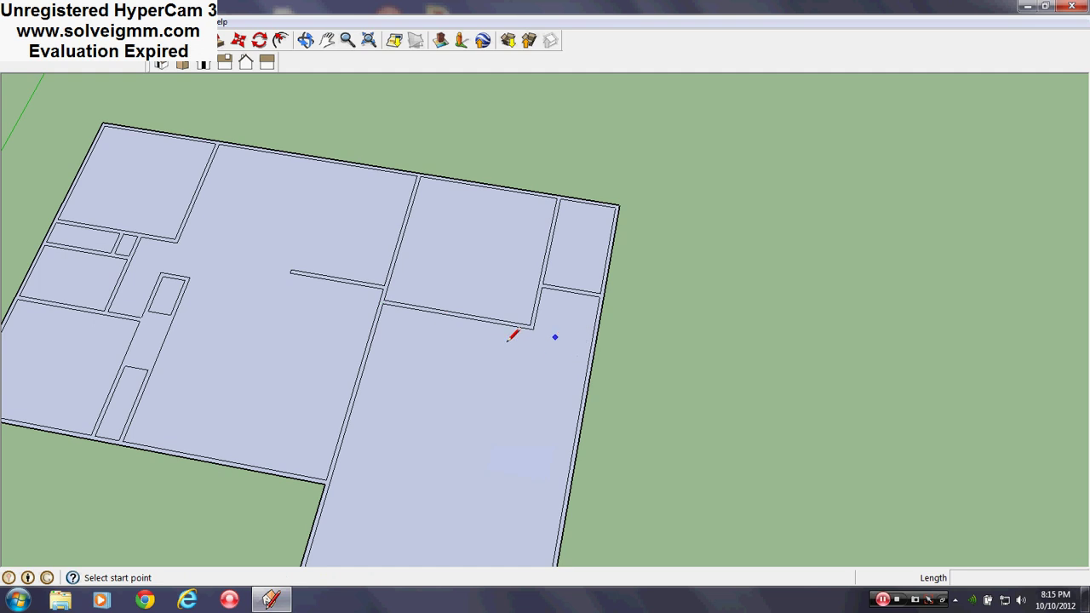
scroll(486, 367, down, 3)
mouse_move(486, 367)
middle_down()
mouse_move(489, 481)
mouse_move(513, 503)
mouse_move(494, 482)
middle_up()
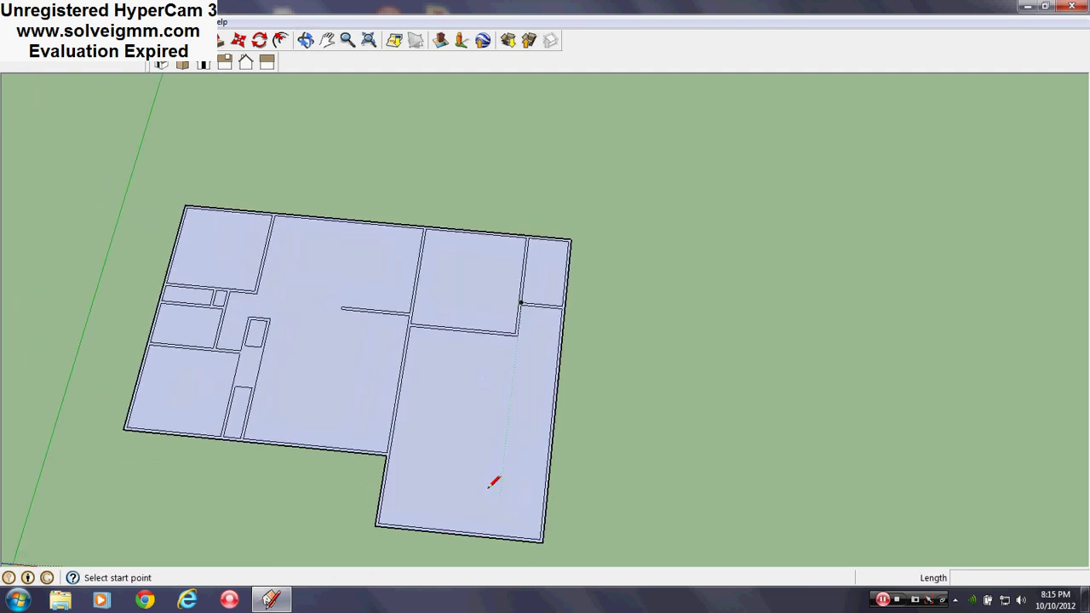
click(379, 521)
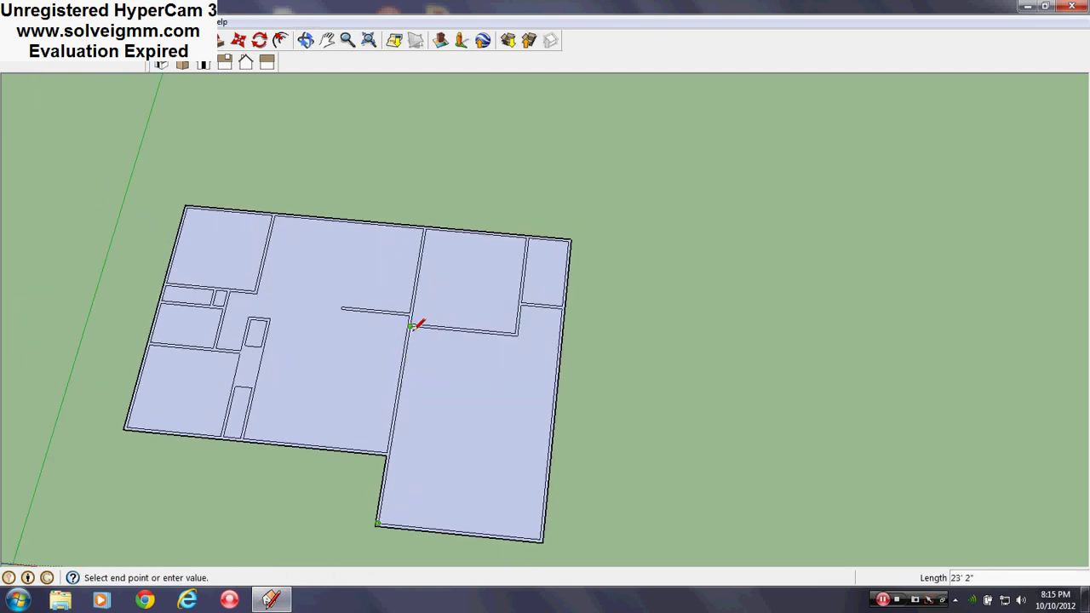
click(412, 326)
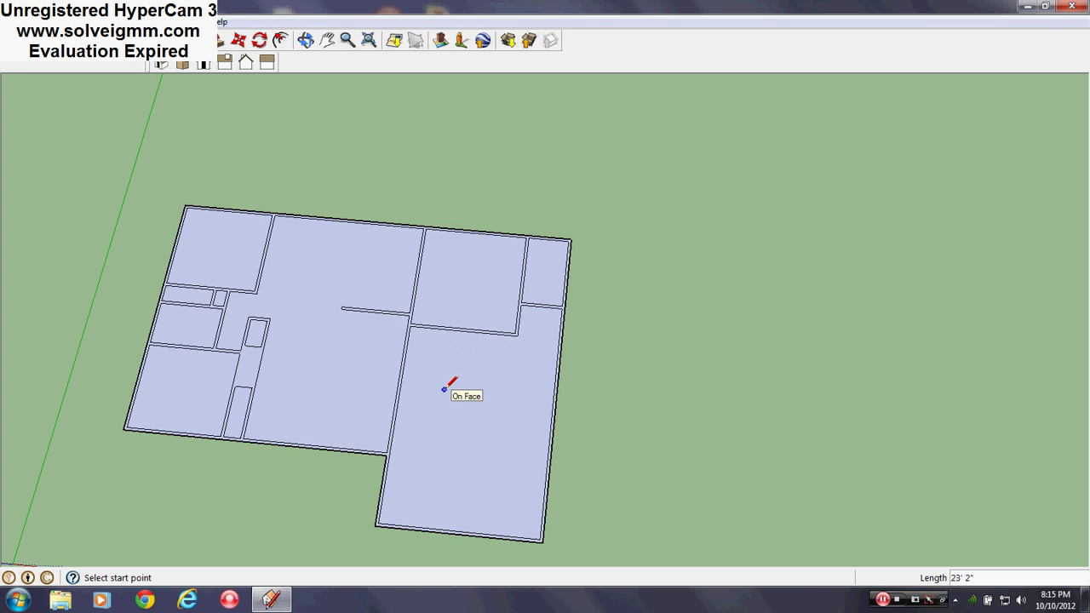
scroll(540, 383, up, 3)
scroll(543, 385, down, 3)
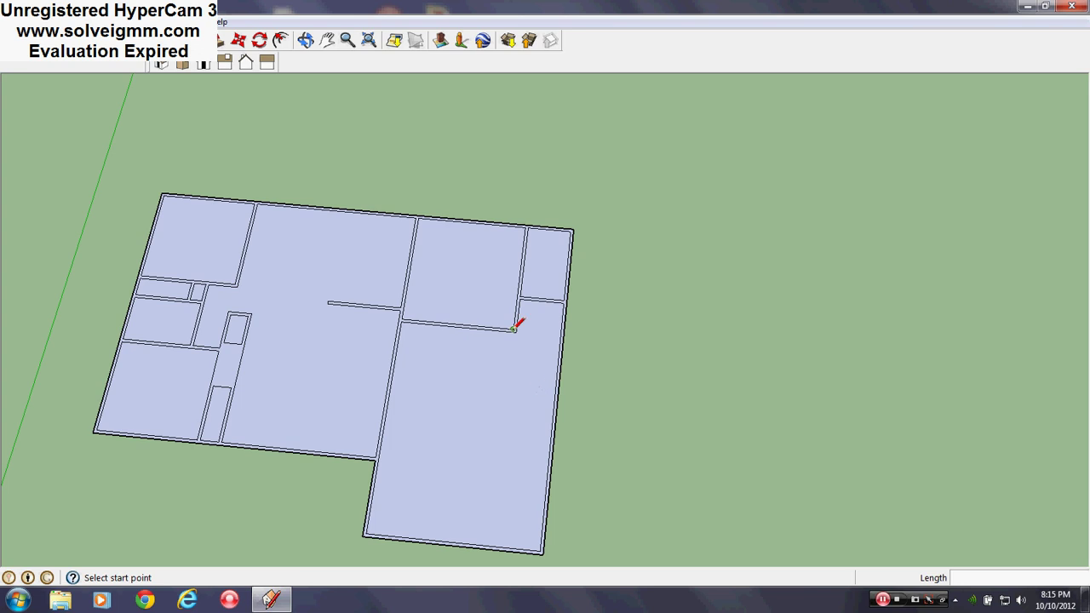
scroll(520, 313, up, 5)
scroll(535, 339, down, 3)
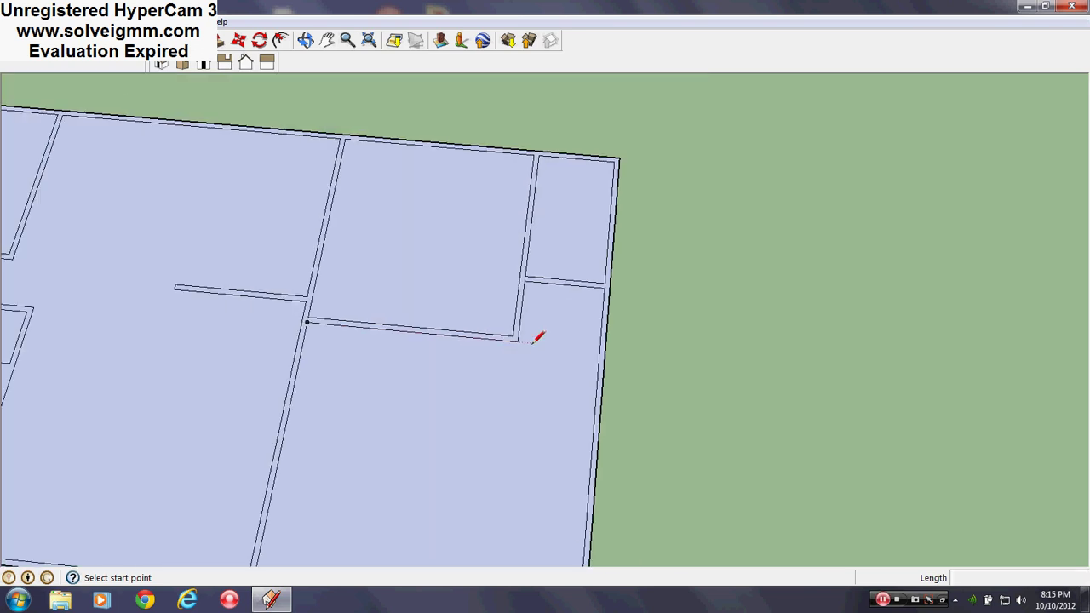
scroll(534, 338, up, 3)
click(505, 338)
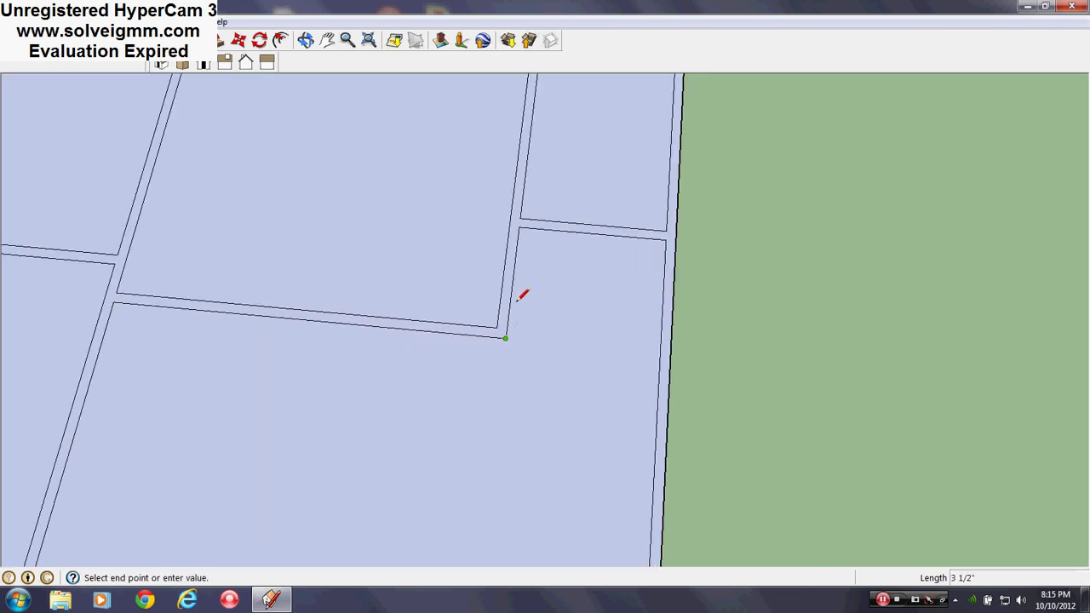
click(520, 226)
scroll(528, 227, down, 3)
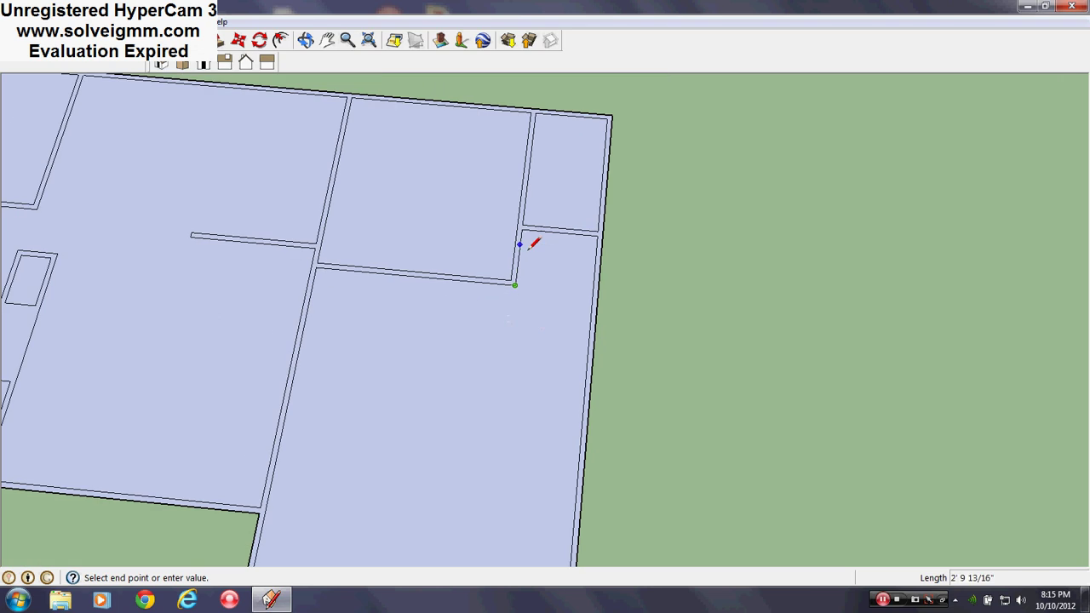
key(Escape)
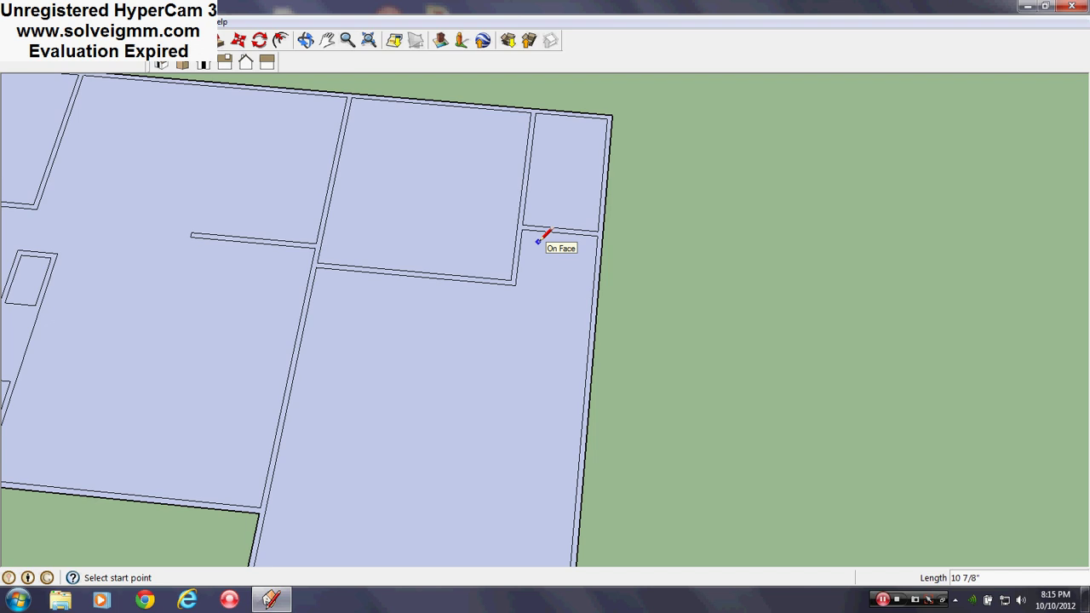
click(514, 284)
key(Escape)
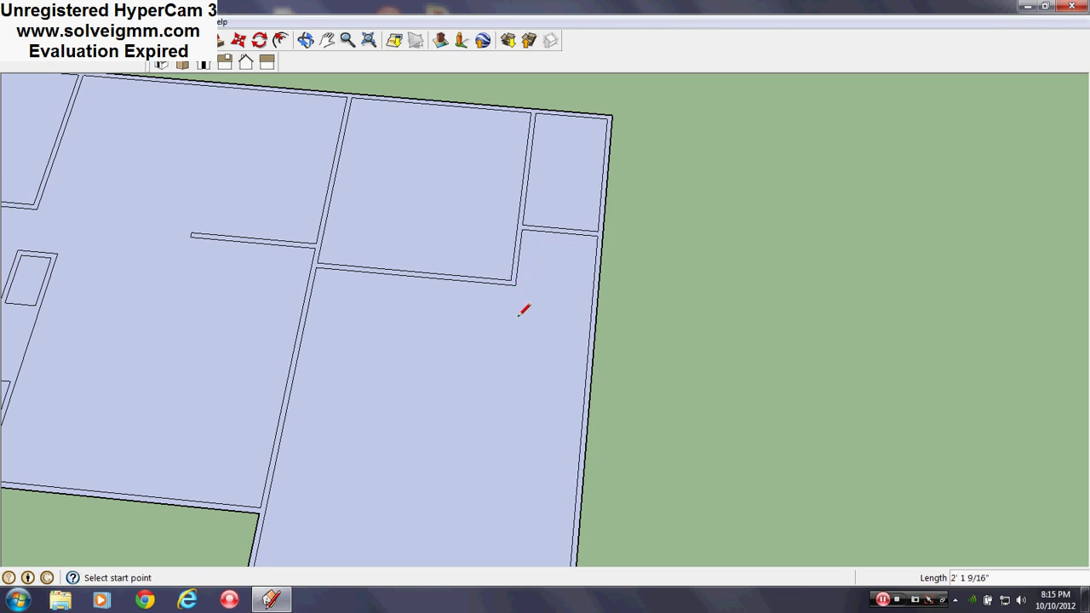
scroll(512, 277, up, 2)
click(509, 276)
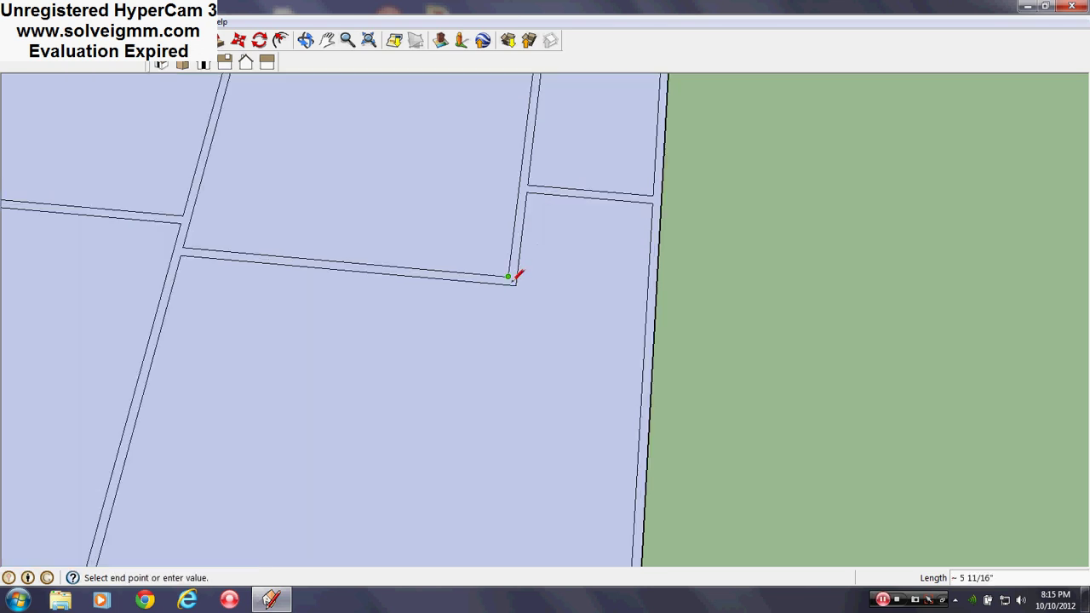
click(515, 284)
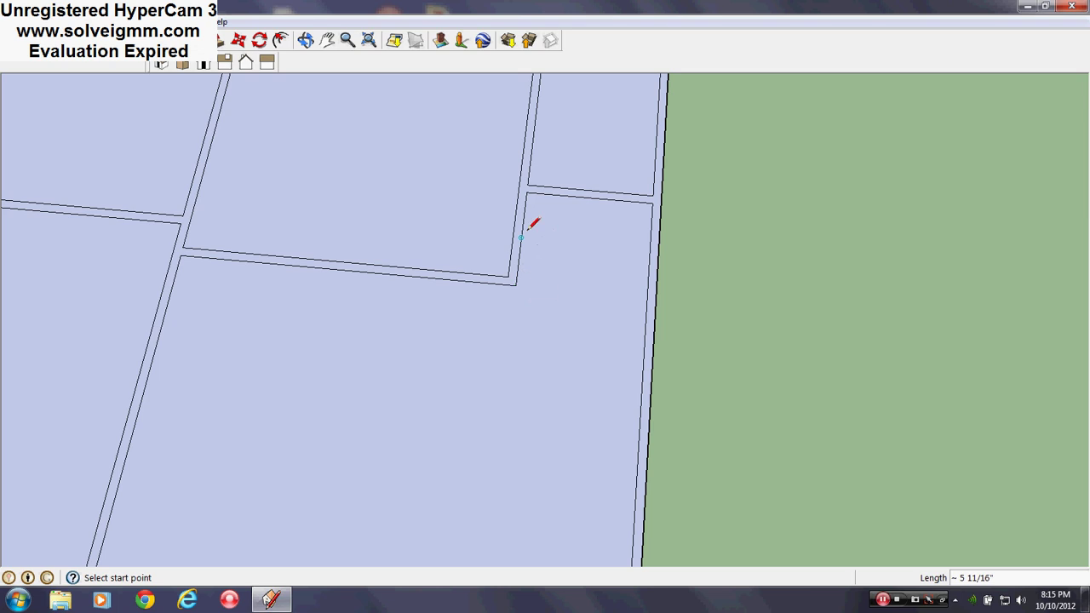
Draw a 2' line down from the new room's lower-right outer corner, and close the outline with a 5' line to the right wall.
click(515, 284)
text(2')
key(Return)
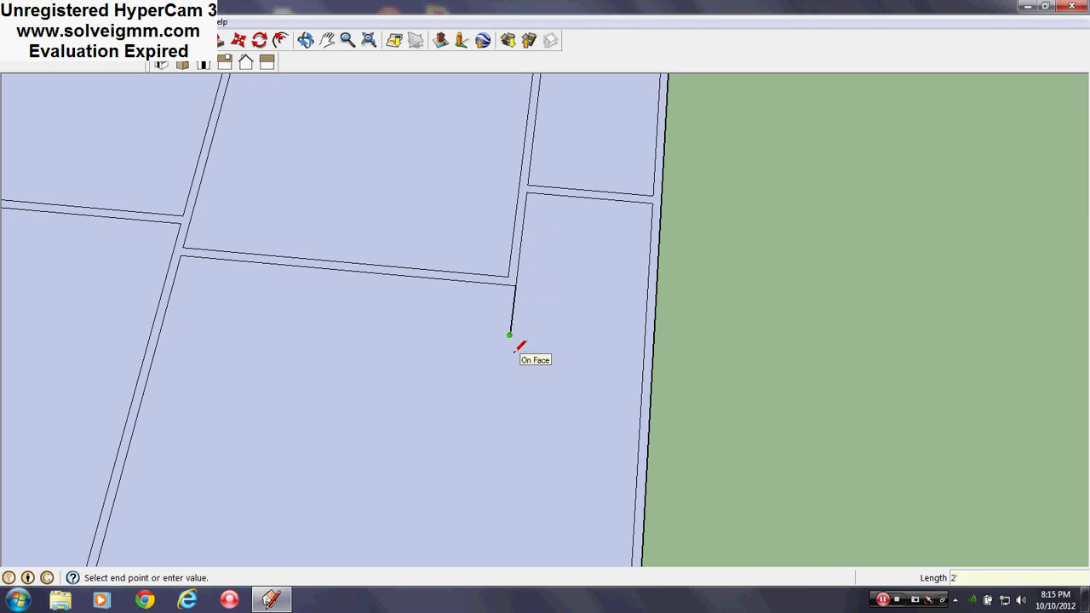
click(645, 346)
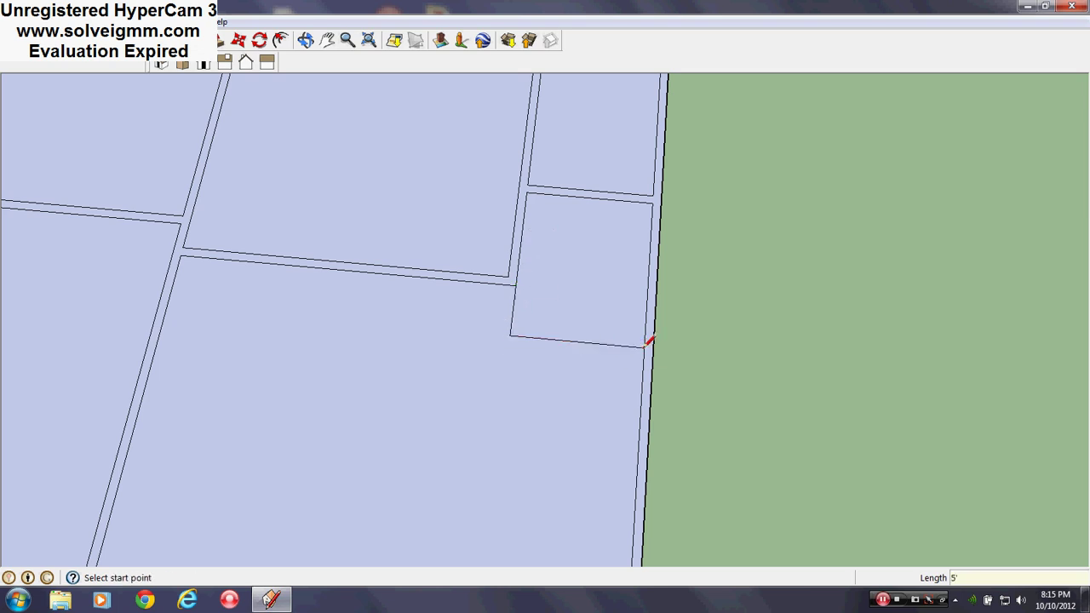
Offset the outline of the small space below the corner closet outward by the wall thickness.
click(280, 40)
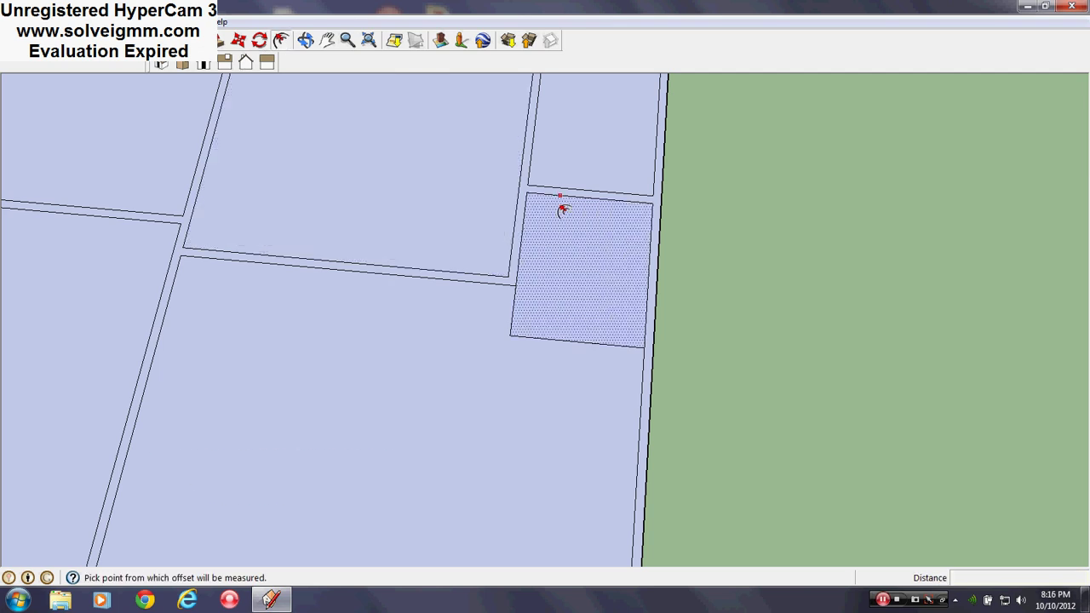
click(561, 209)
click(613, 194)
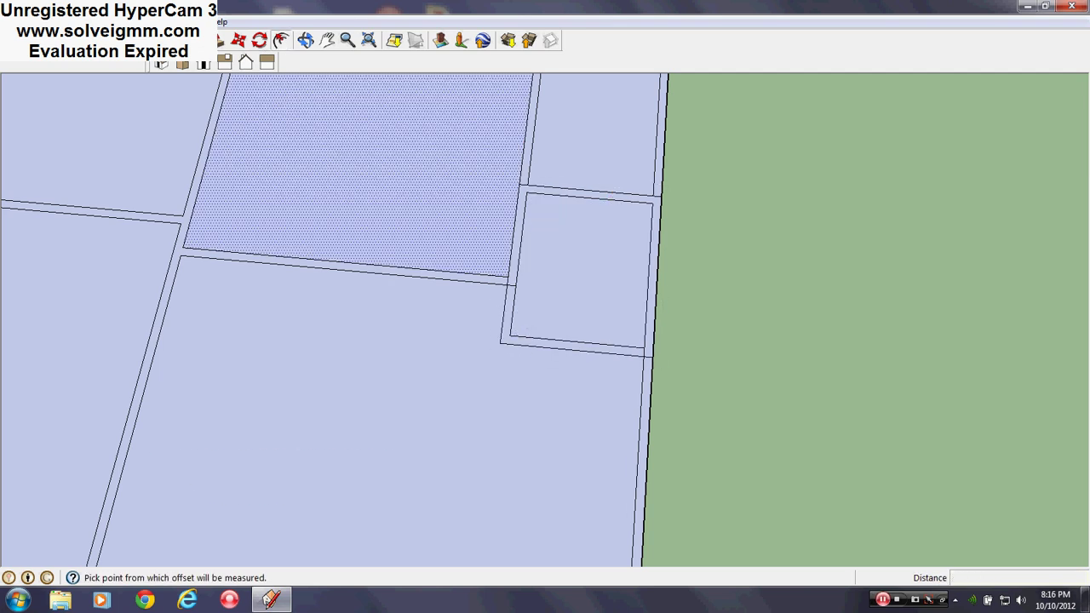
Draw a 2' 4" line down the small space's left inner wall face, from the new room's lower wall to the bottom inner corner.
key(l)
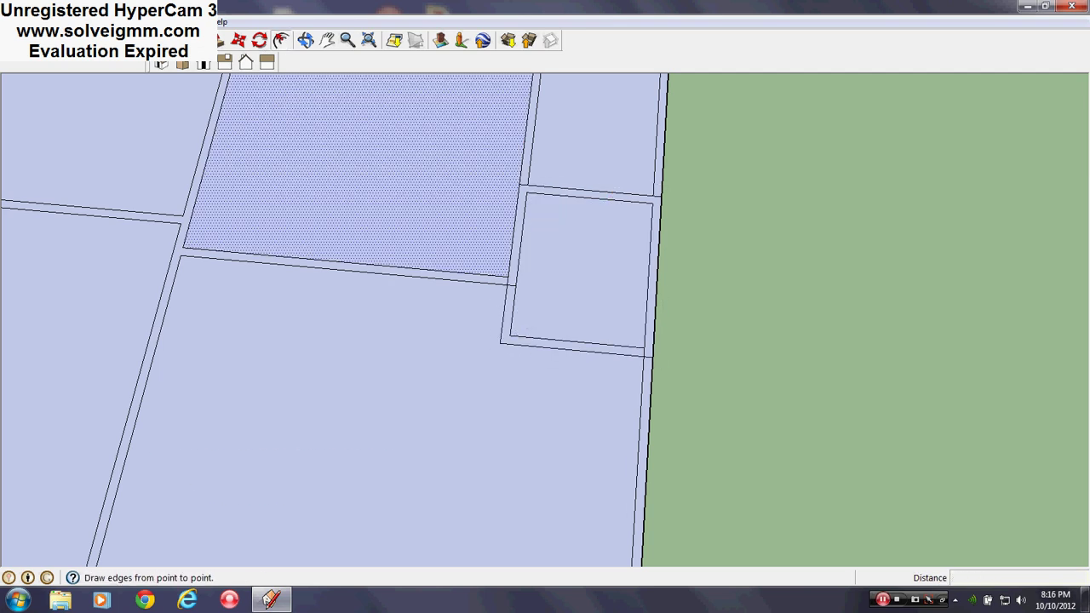
click(514, 281)
click(509, 334)
click(508, 285)
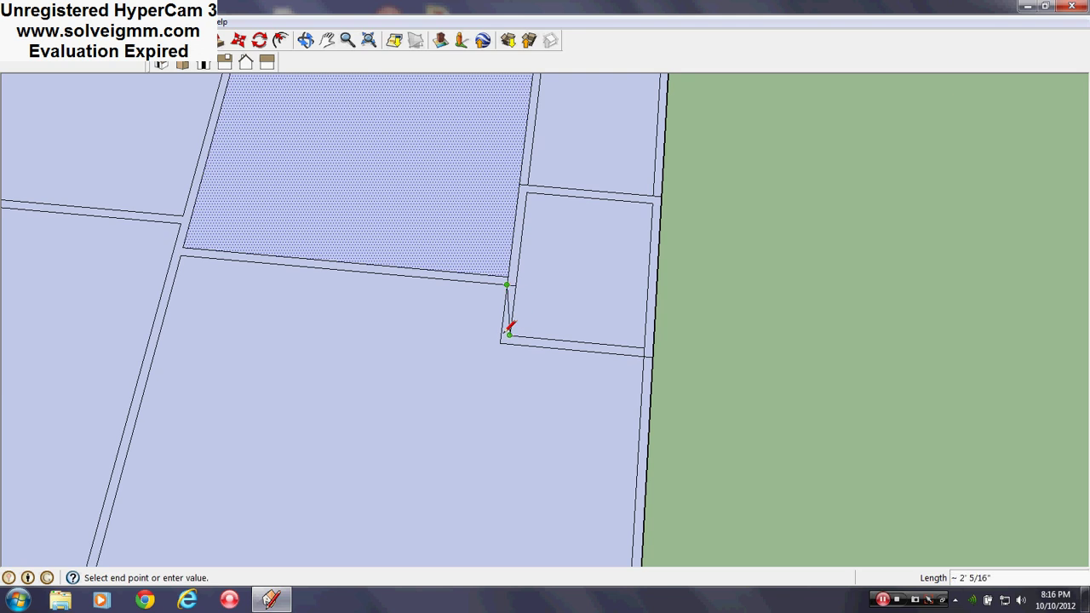
click(508, 335)
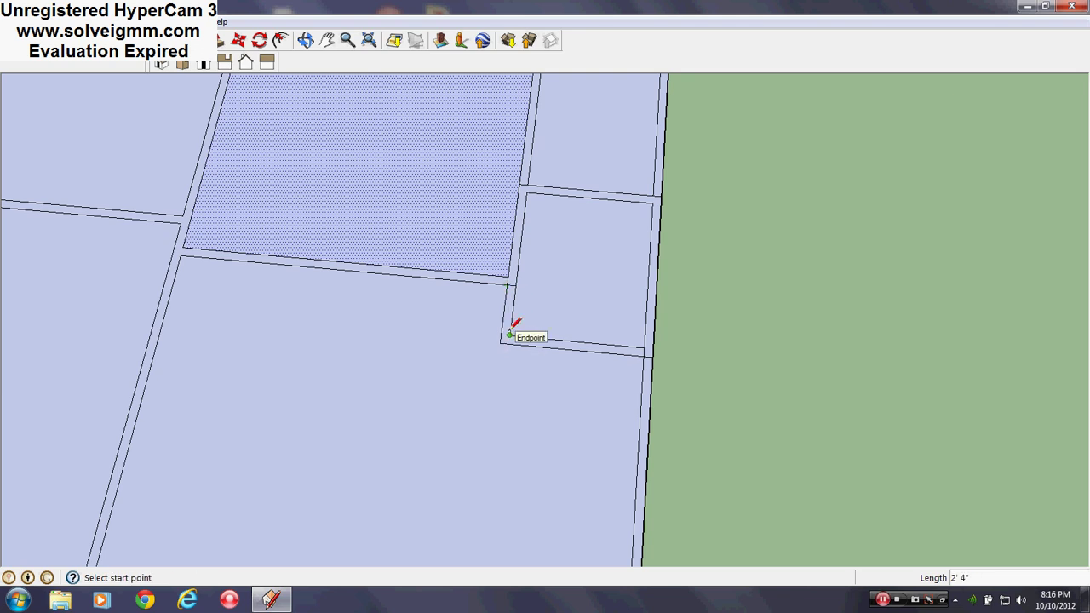
Erase the extra segments where the small space's walls meet the corner closet, the new room's lower wall and the exterior wall.
key(e)
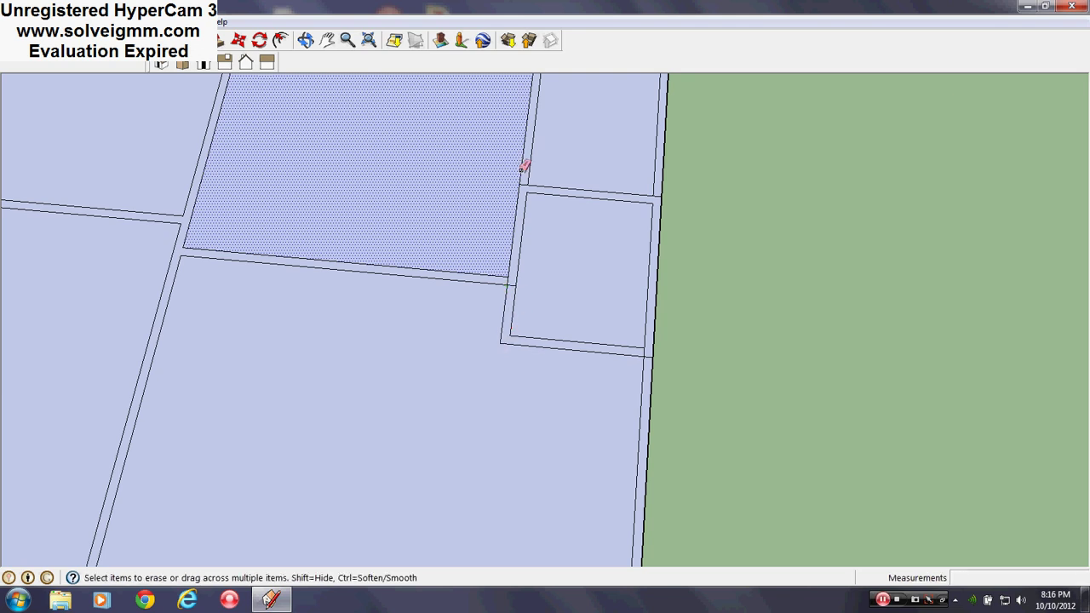
scroll(522, 174, up, 3)
click(518, 176)
click(746, 204)
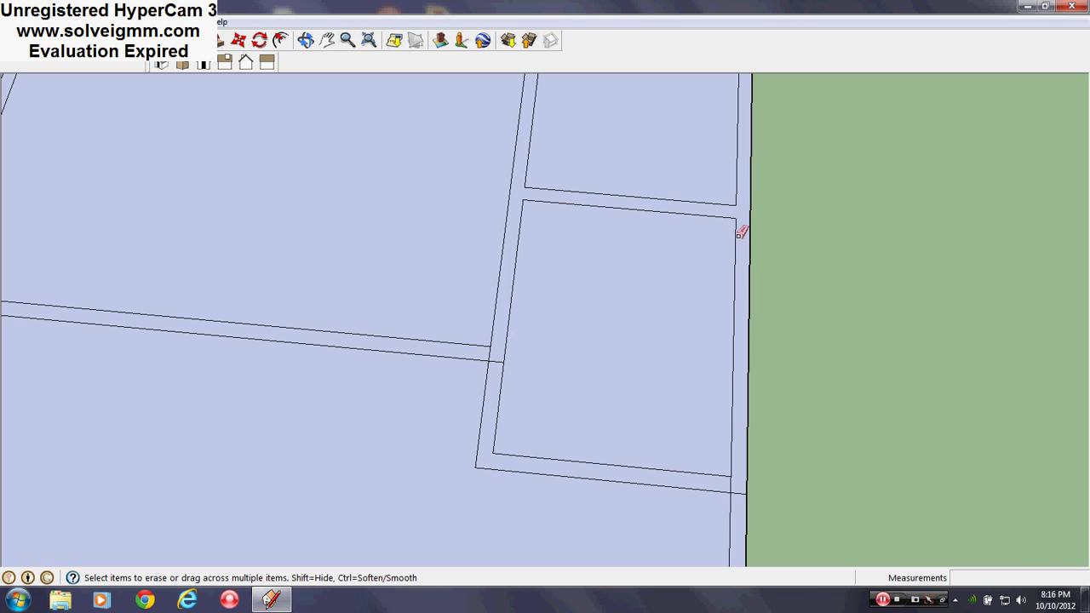
click(489, 356)
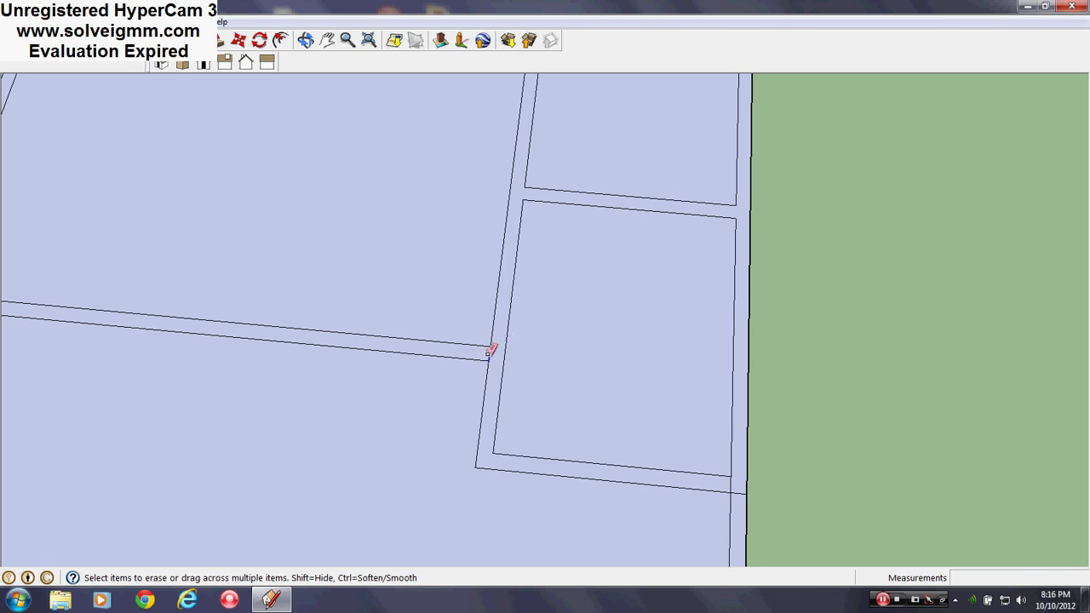
click(739, 492)
Move the inner and outer edges of the small space's bottom wall 4" up along the green axis.
click(239, 40)
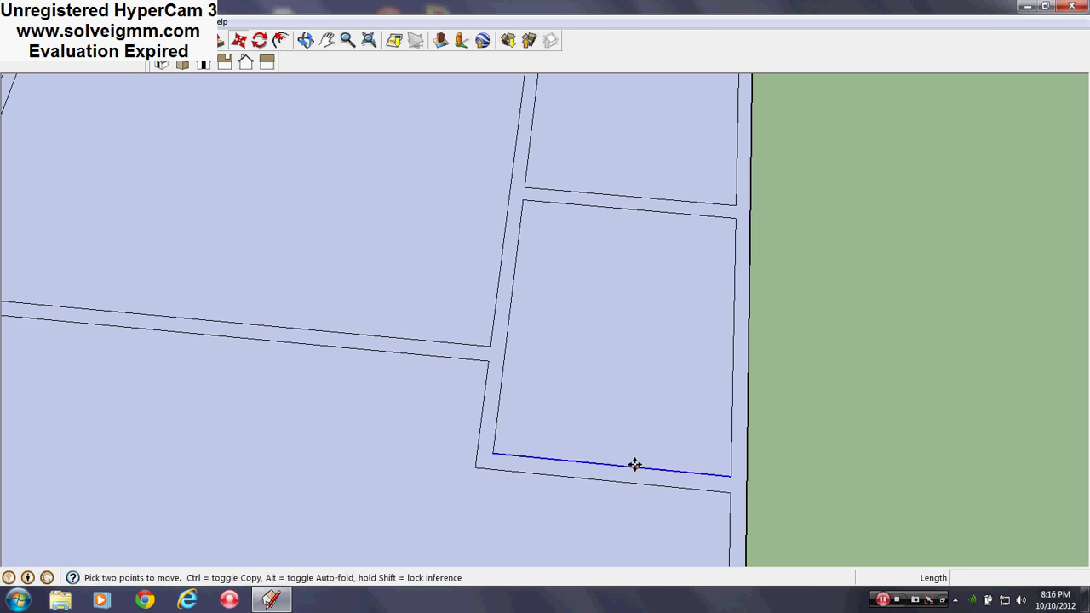
scroll(548, 238, down, 3)
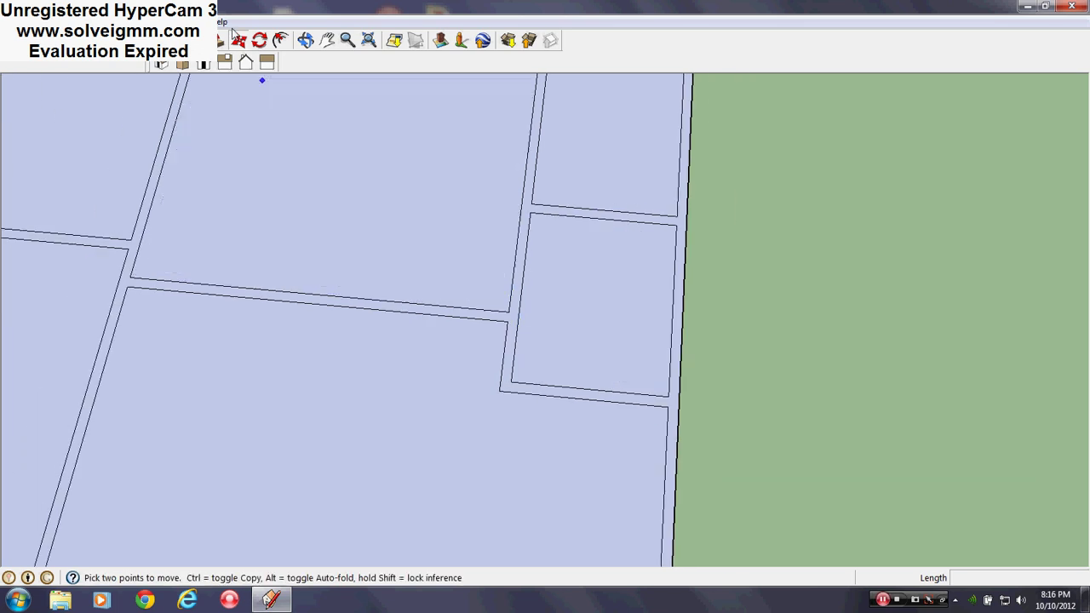
click(589, 388)
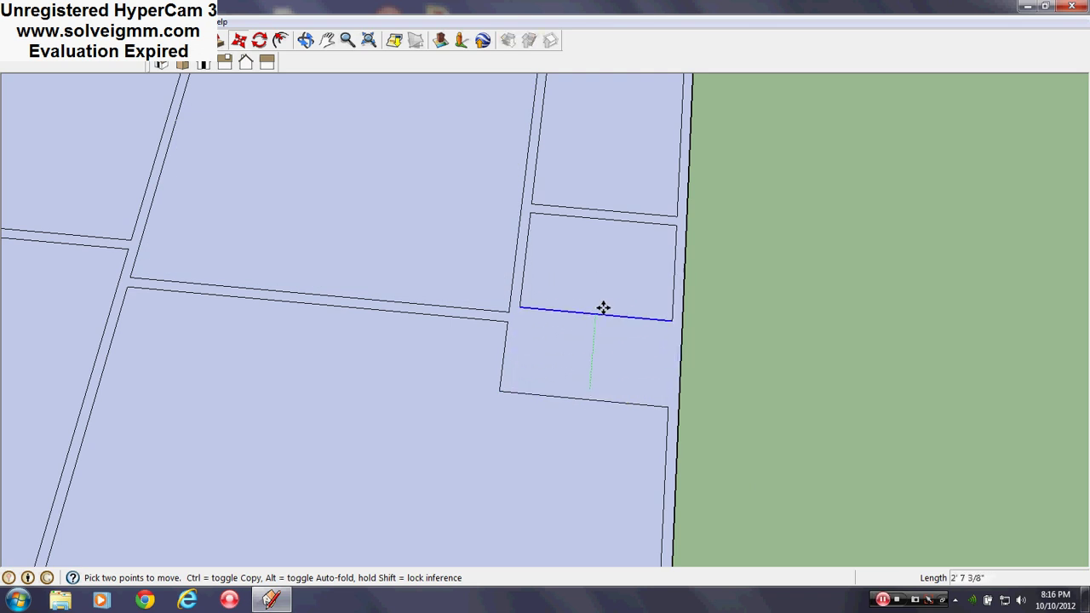
text(4)
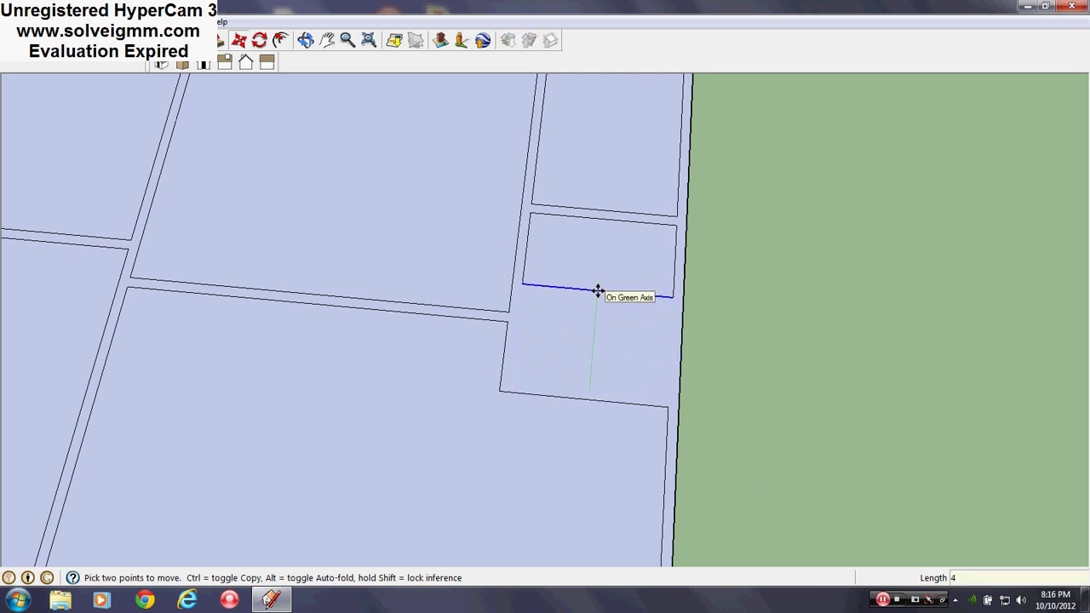
key(Return)
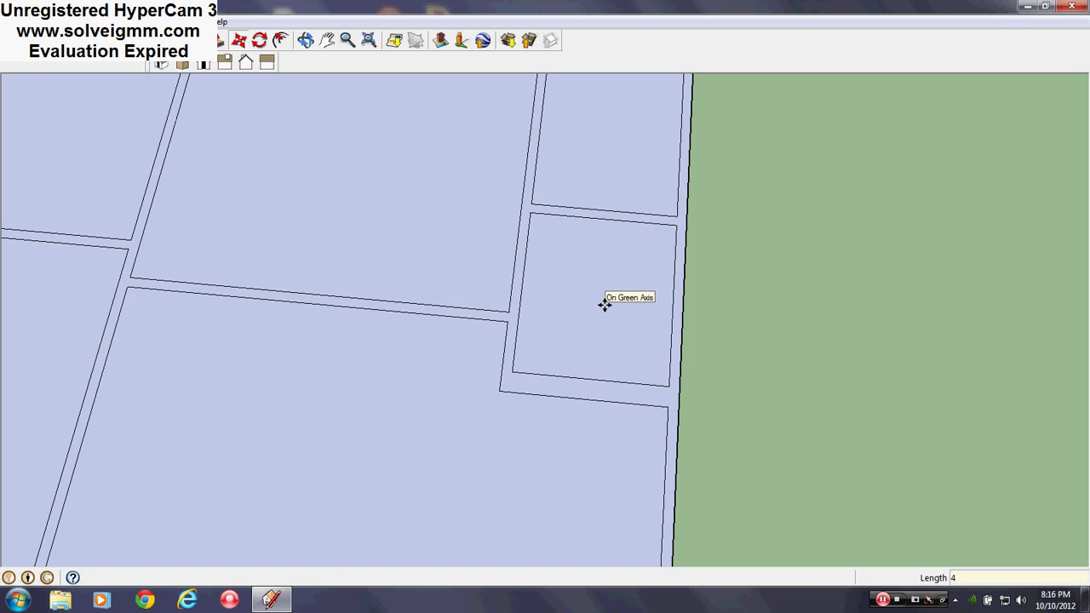
click(585, 401)
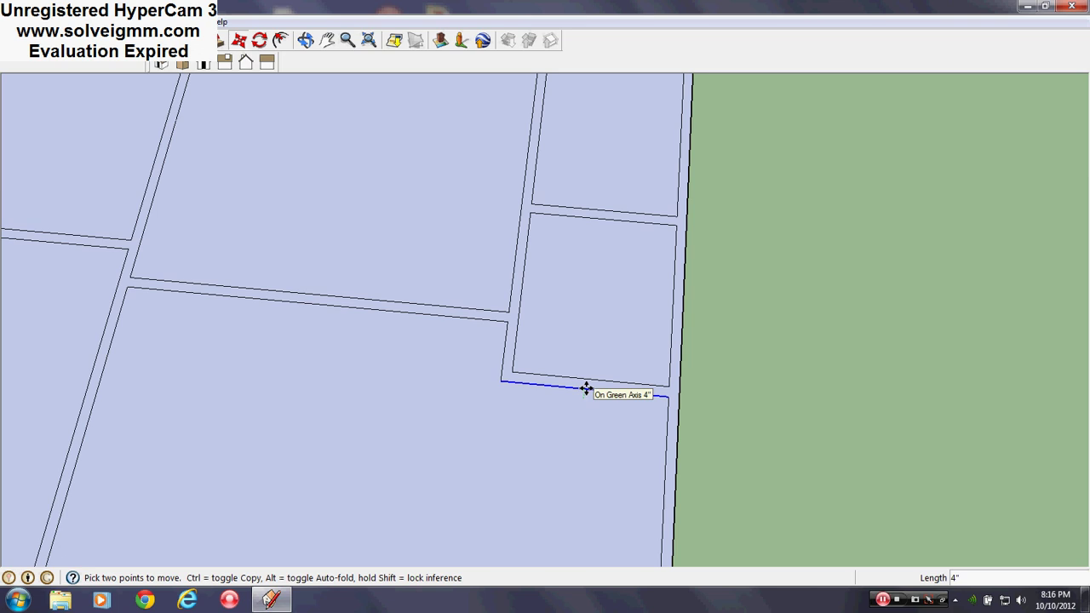
click(584, 387)
Examine the floor plan around the junction of the dividing wall, the partition stub and the new room's lower wall.
scroll(764, 401, down, 5)
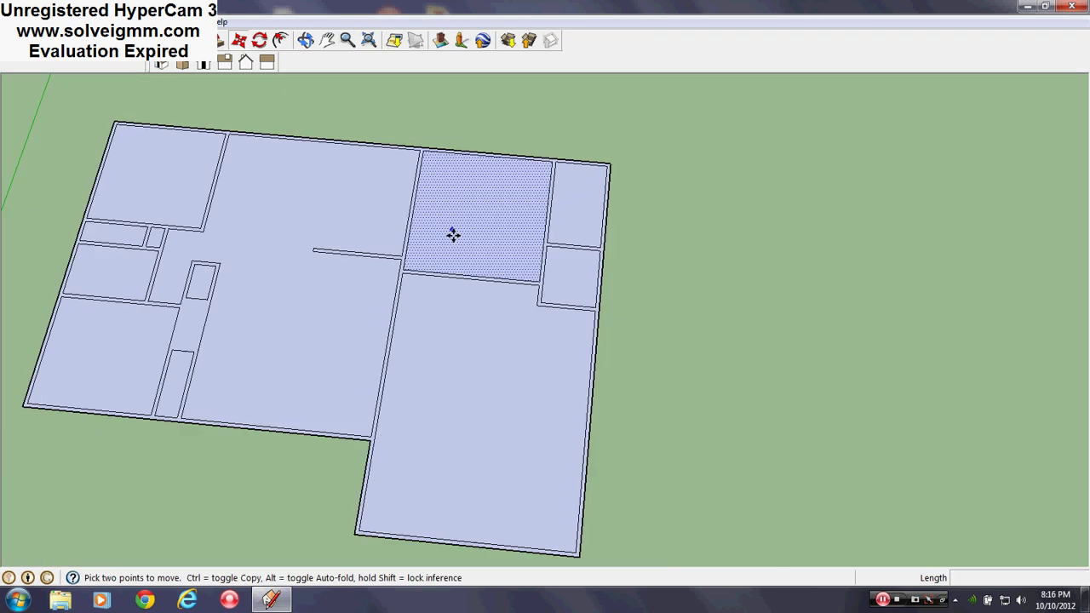
key(l)
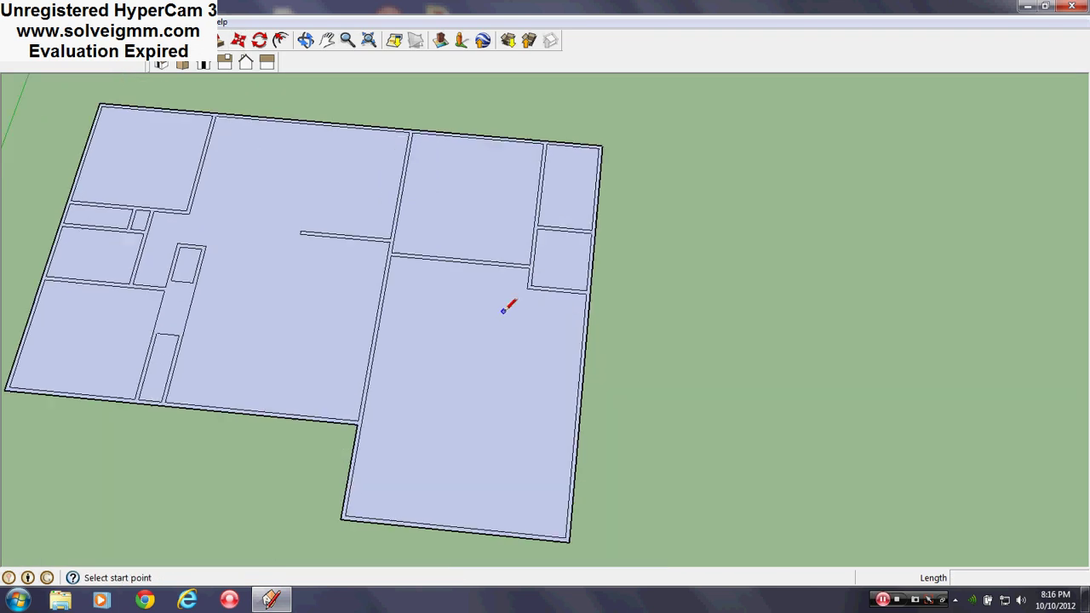
scroll(511, 324, up, 3)
scroll(514, 361, down, 4)
scroll(507, 370, up, 2)
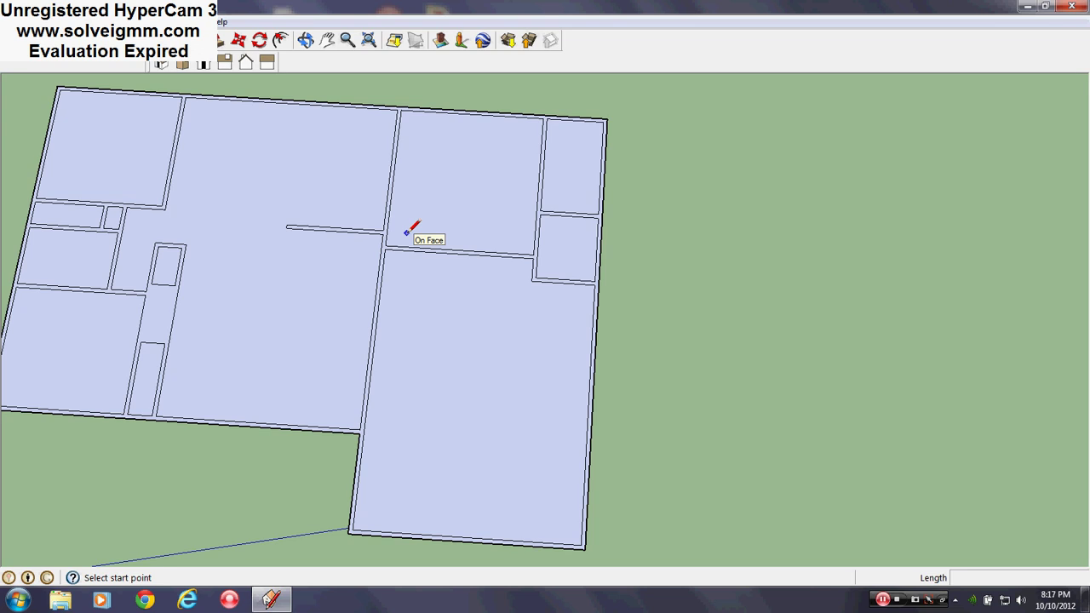
scroll(426, 223, up, 2)
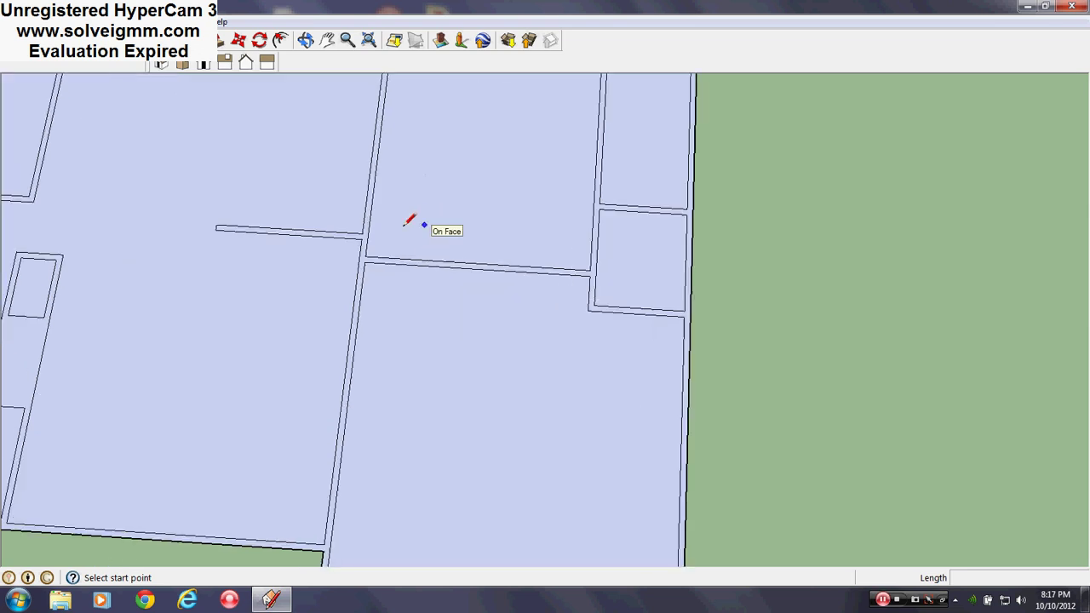
scroll(441, 340, down, 2)
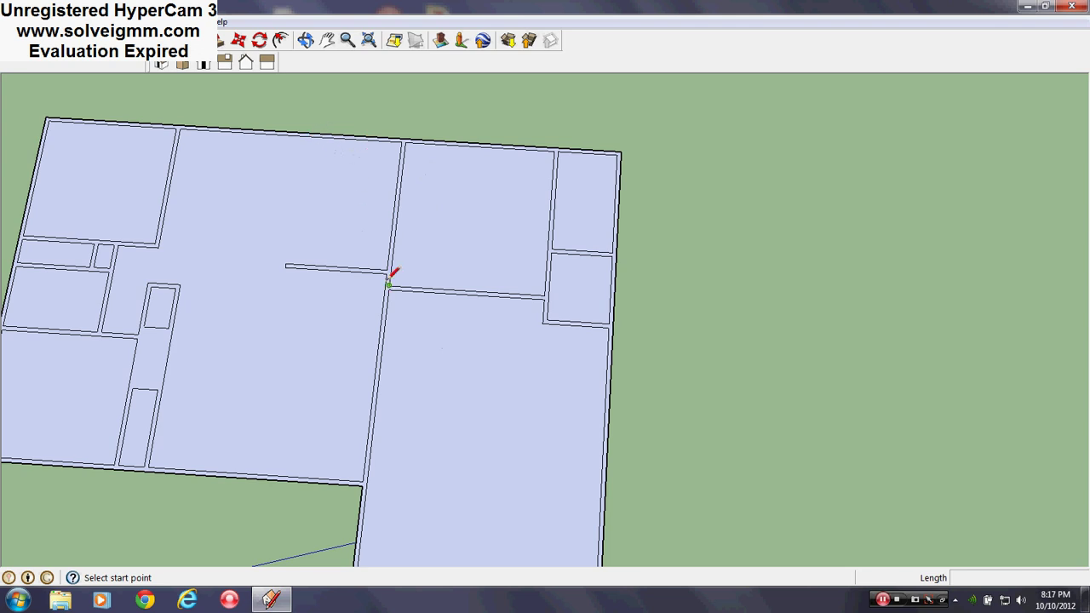
scroll(362, 193, up, 2)
scroll(368, 205, down, 2)
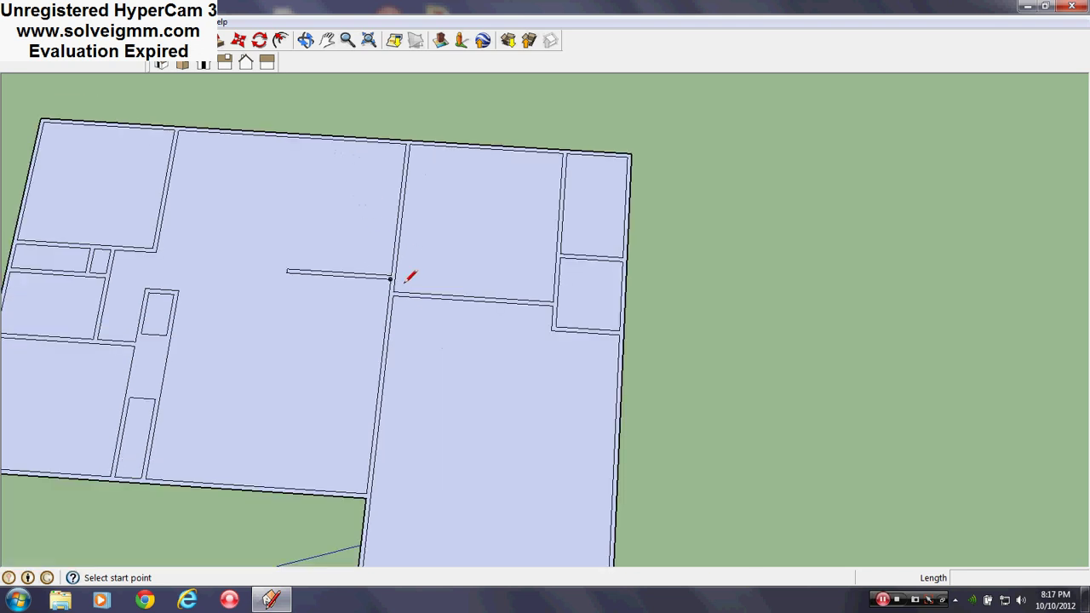
scroll(407, 285, down, 3)
mouse_move(452, 285)
middle_down()
mouse_move(304, 246)
mouse_move(570, 287)
middle_up()
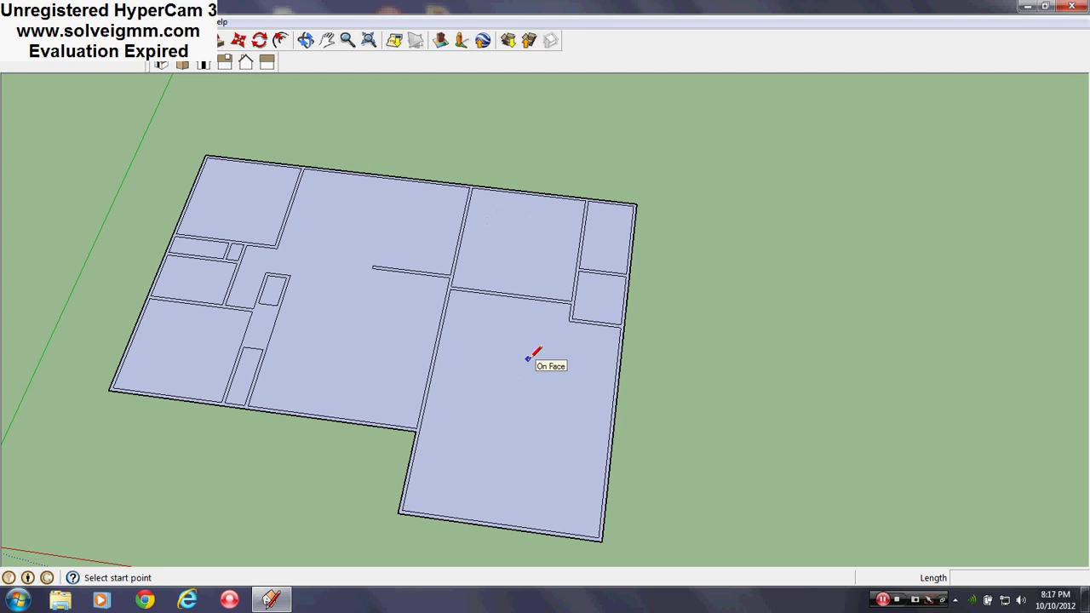
scroll(451, 277, up, 3)
scroll(499, 322, down, 3)
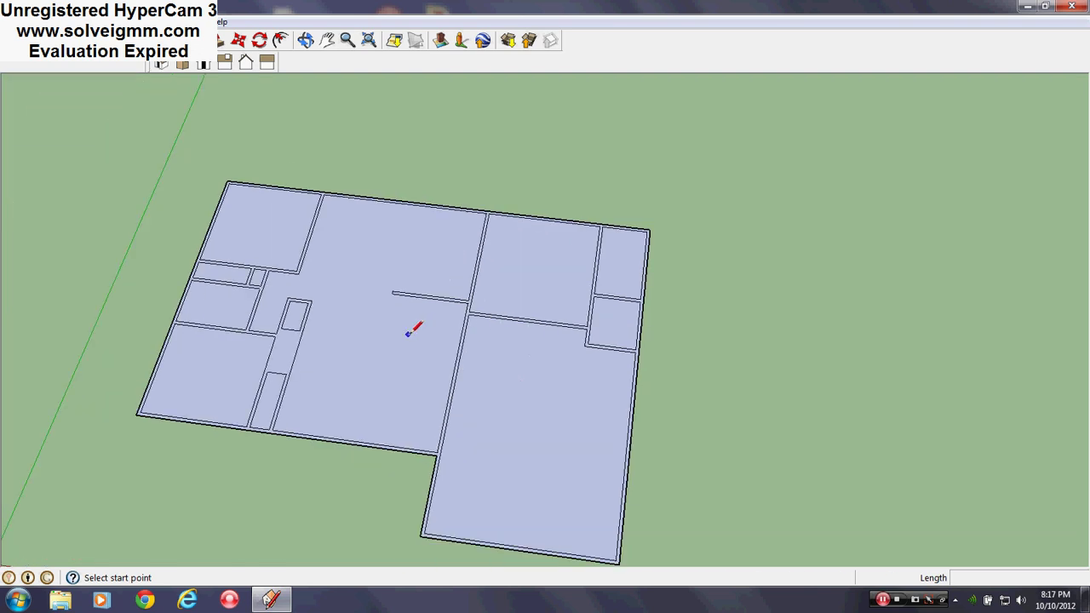
scroll(451, 328, up, 3)
scroll(514, 311, down, 3)
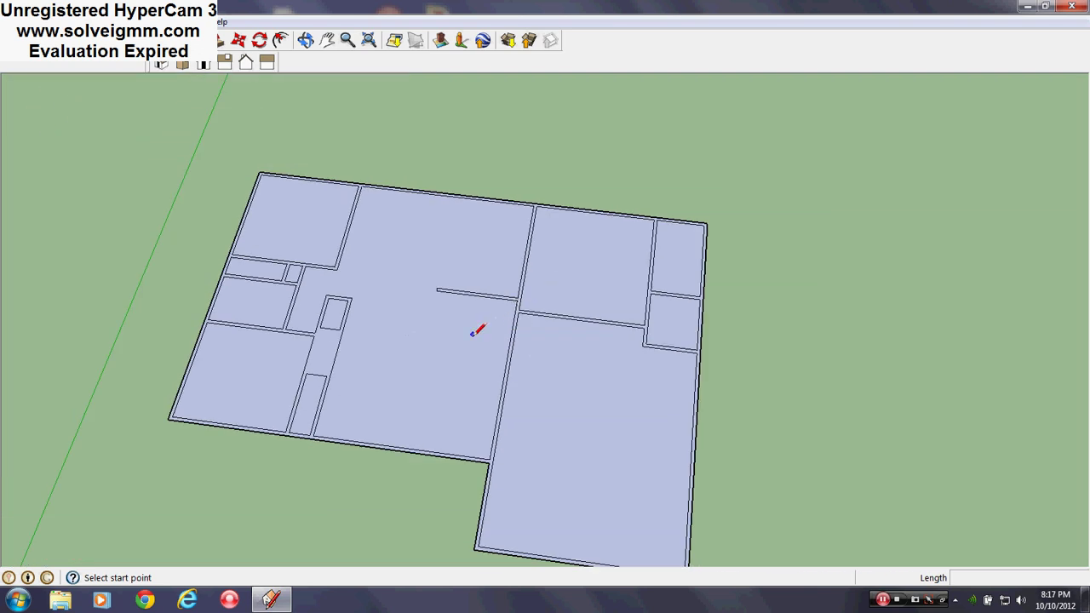
scroll(549, 327, up, 5)
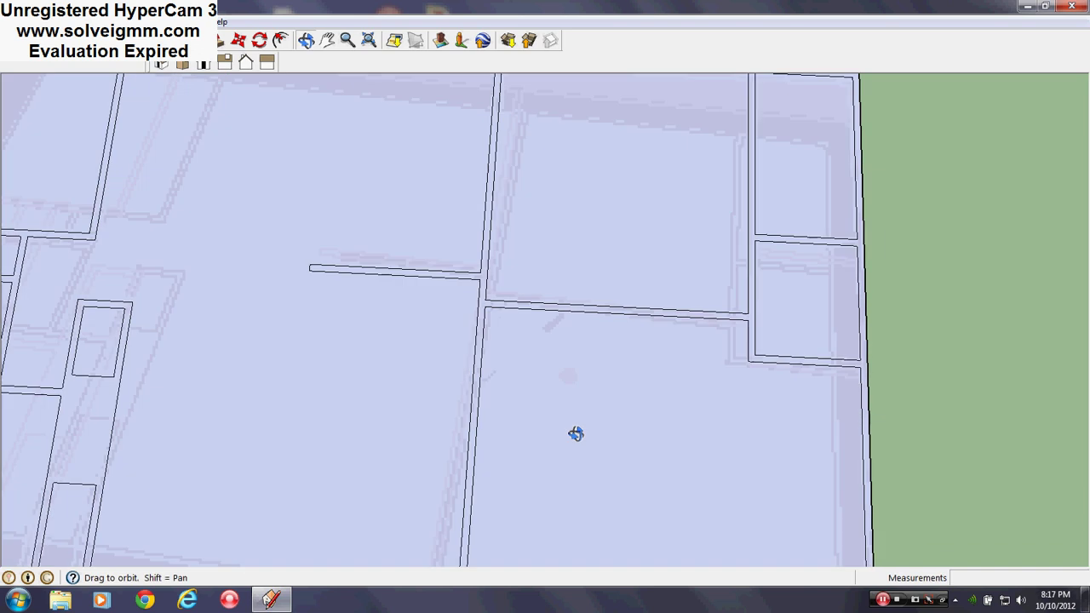
scroll(554, 400, down, 5)
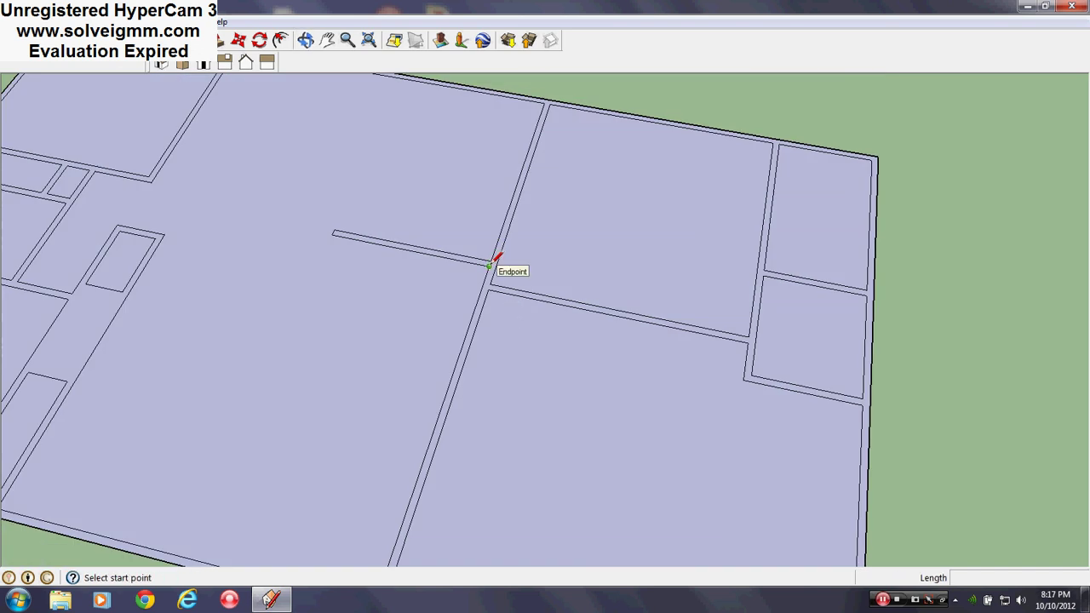
Draw a 4' line down the dividing wall from the partition stub's lower corner, and another 4' left along the new room's lower wall from the small space.
click(489, 266)
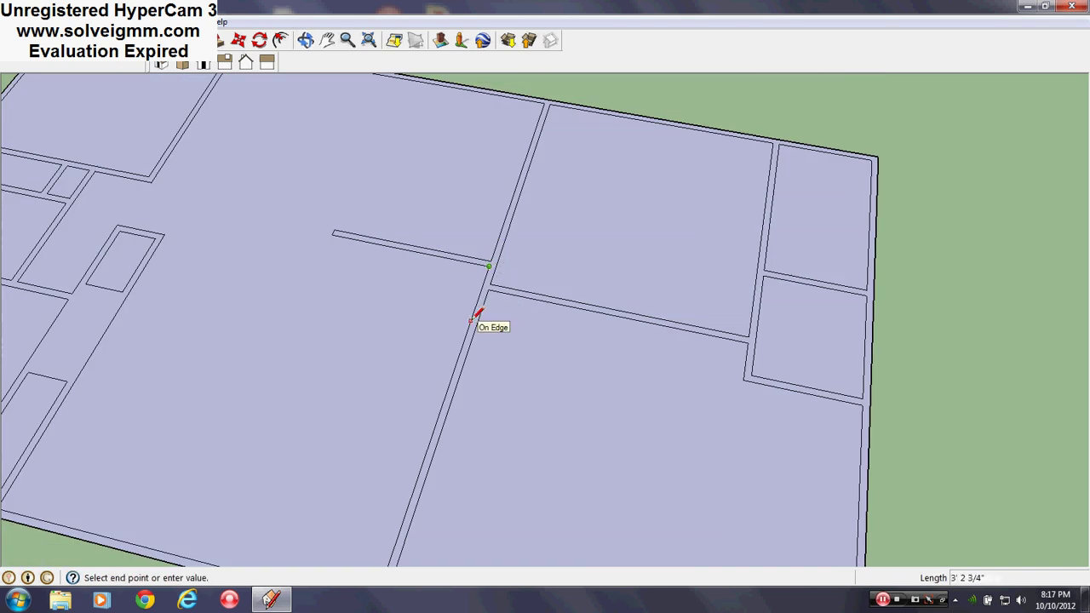
text(4)
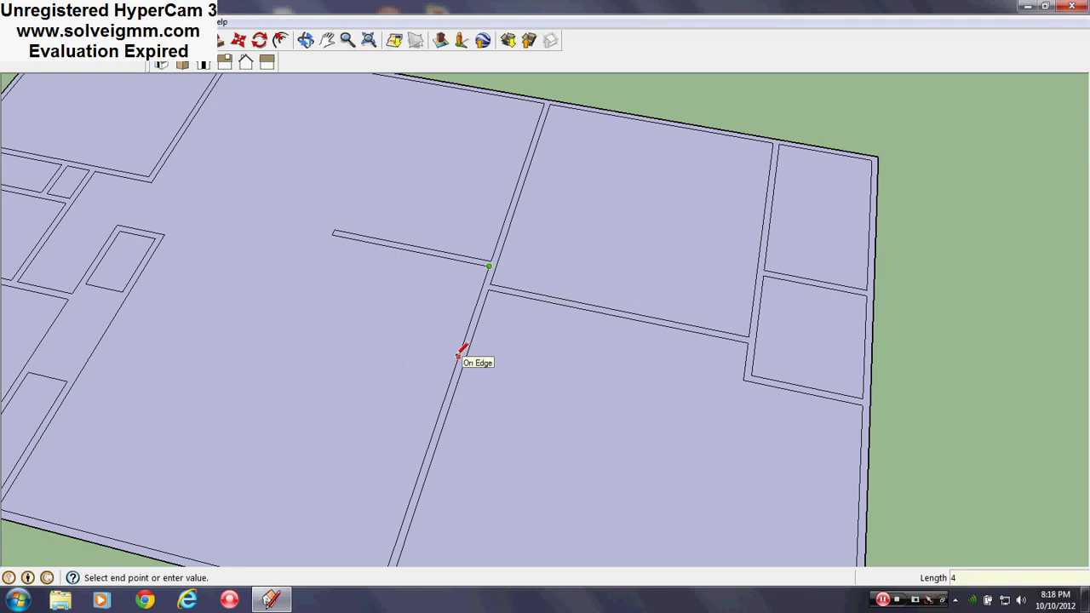
key(Return)
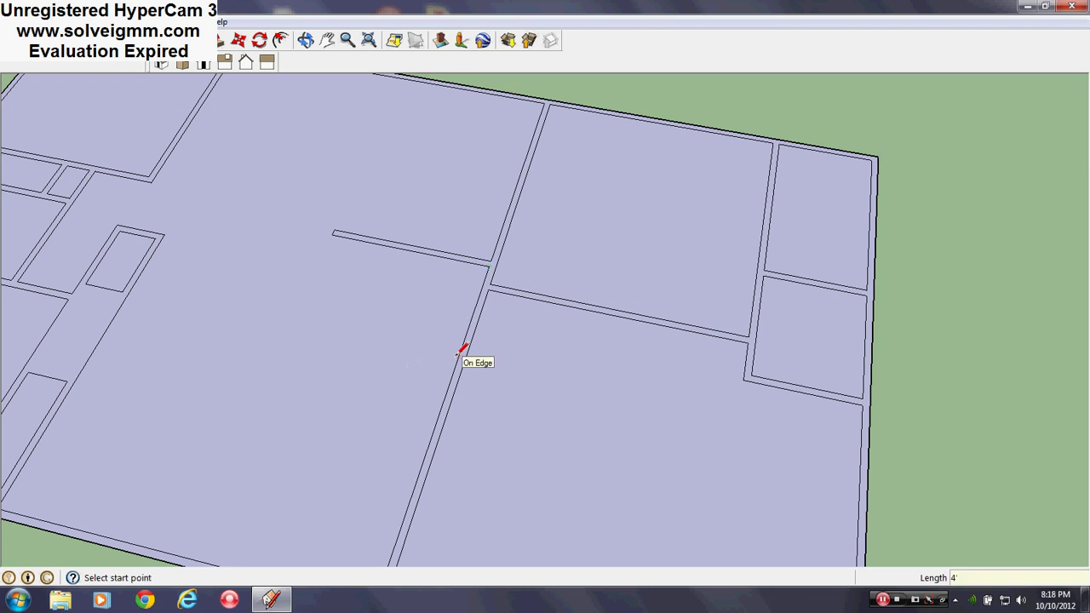
click(749, 341)
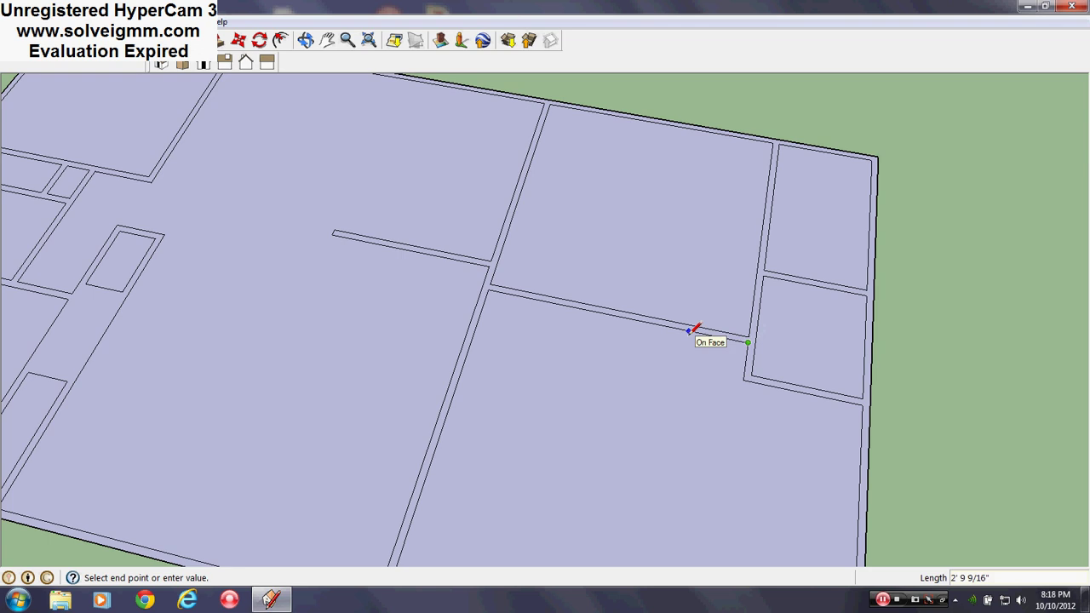
text(4)
key(Return)
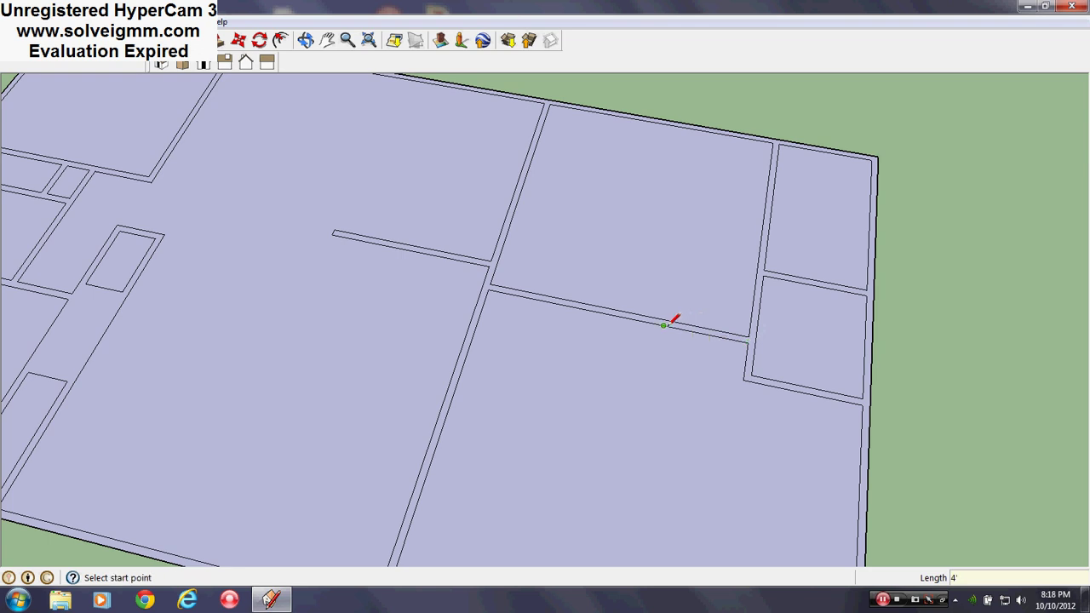
Draw a 3'9" line down from the left end of the lower-wall line, and close the outline with a line to the dividing wall.
click(664, 325)
scroll(652, 394, down, 5)
scroll(750, 374, up, 5)
scroll(737, 379, down, 2)
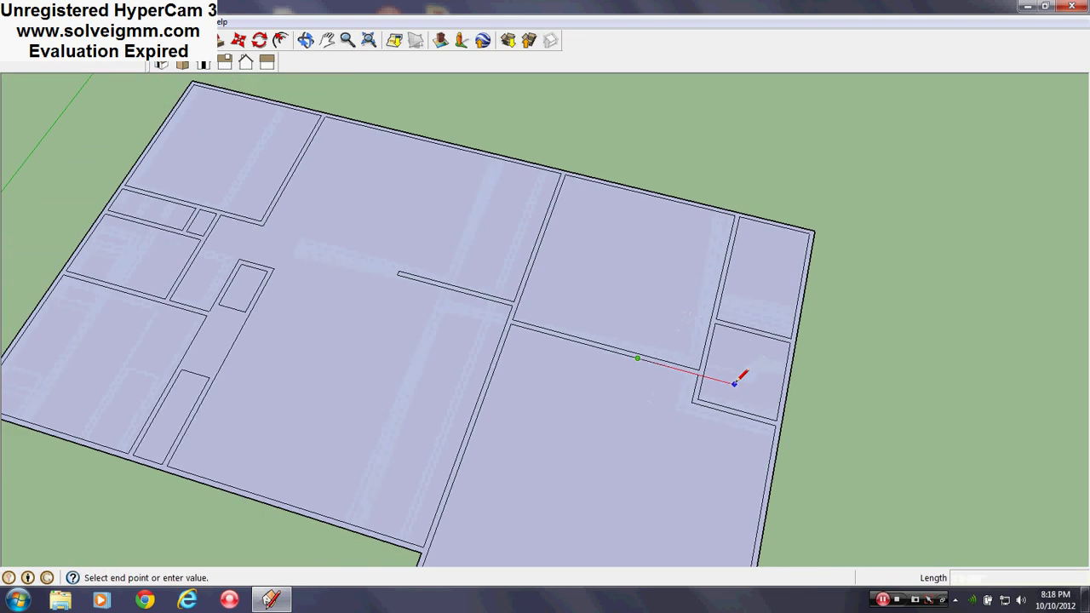
scroll(734, 383, up, 2)
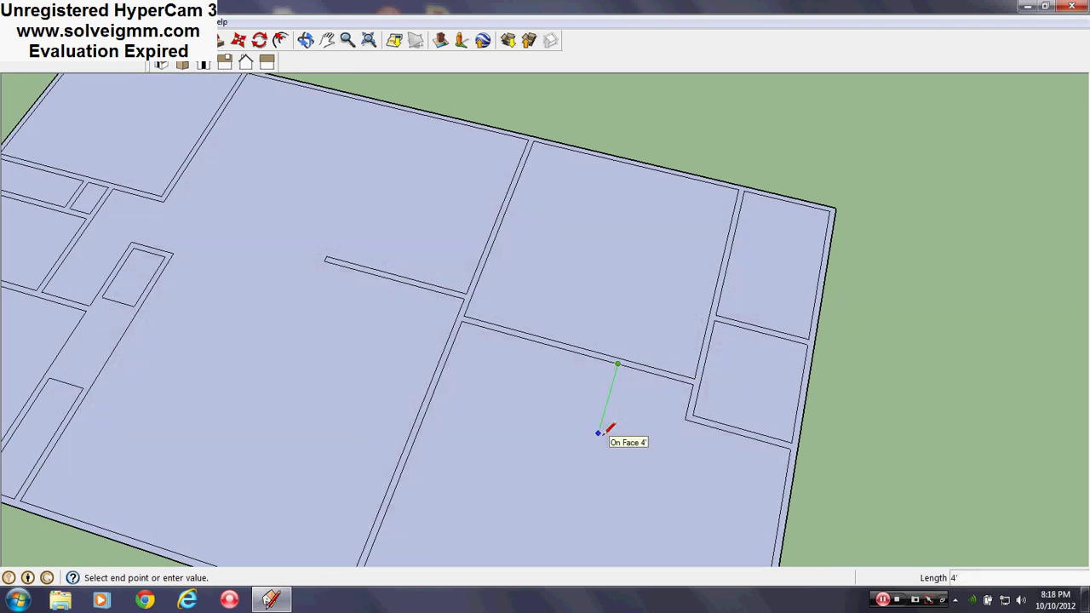
text(3'9)
key(Return)
mouse_move(628, 445)
middle_down()
mouse_move(614, 487)
mouse_move(525, 417)
mouse_move(589, 408)
mouse_move(579, 383)
middle_up()
click(506, 409)
scroll(574, 415, up, 1)
scroll(574, 415, up, 3)
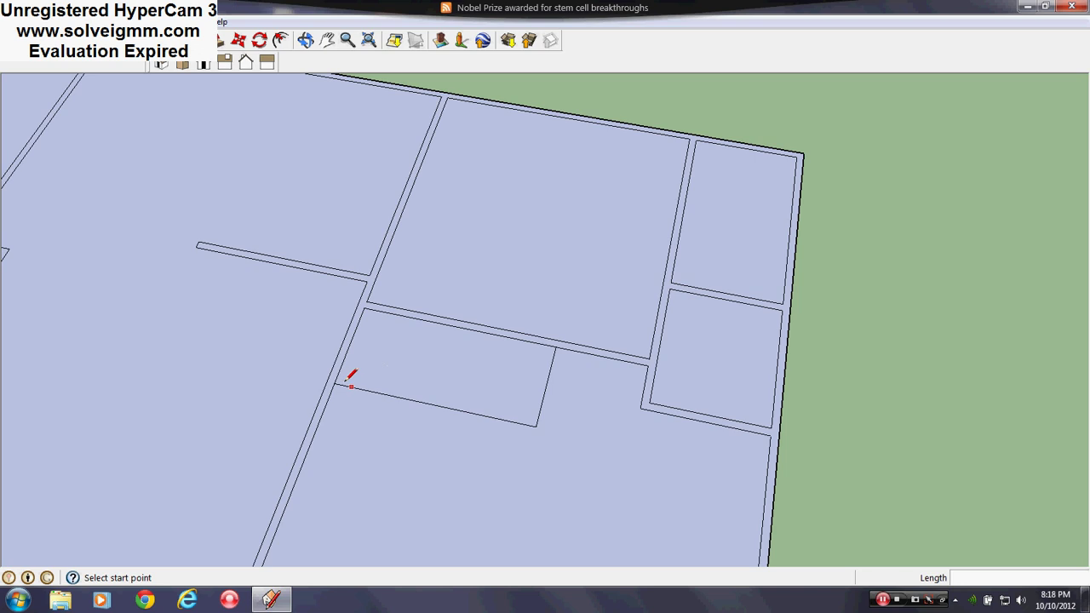
Offset the outline of the new rectangular space below the room inward by the wall thickness.
key(f)
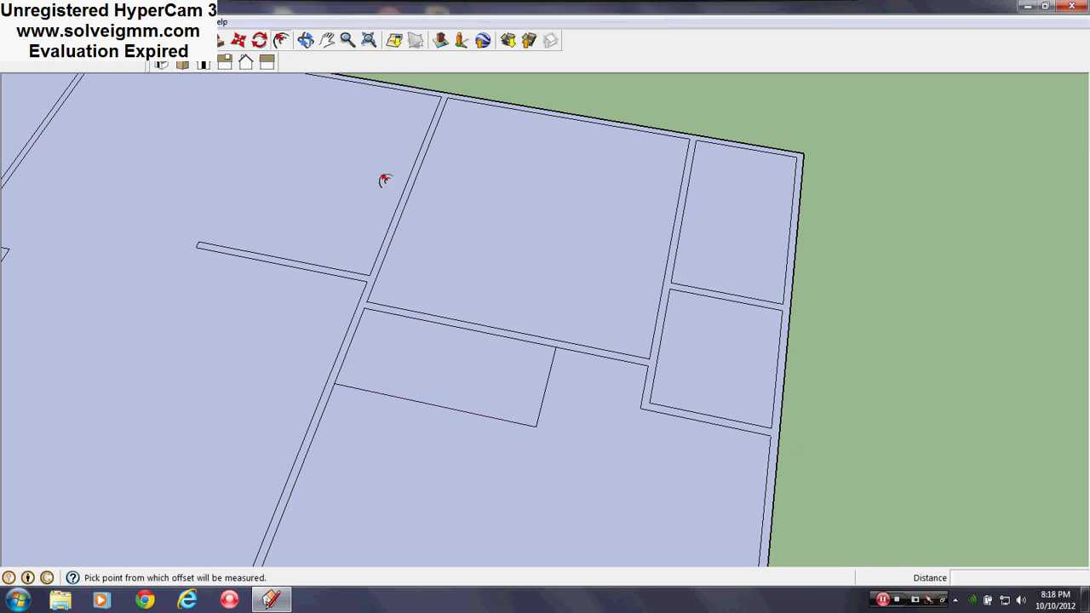
click(518, 374)
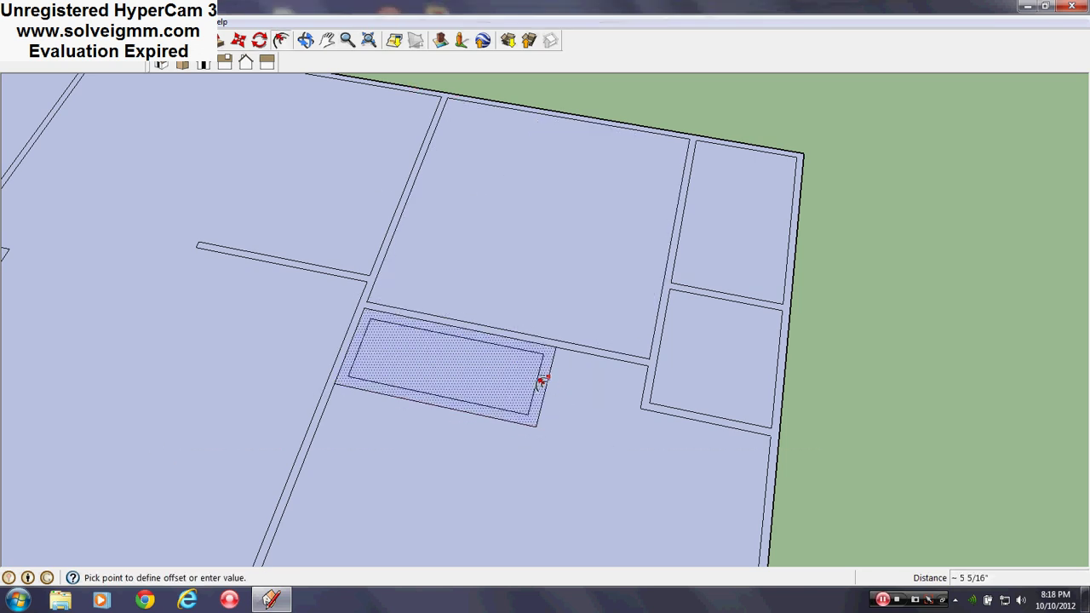
key(Return)
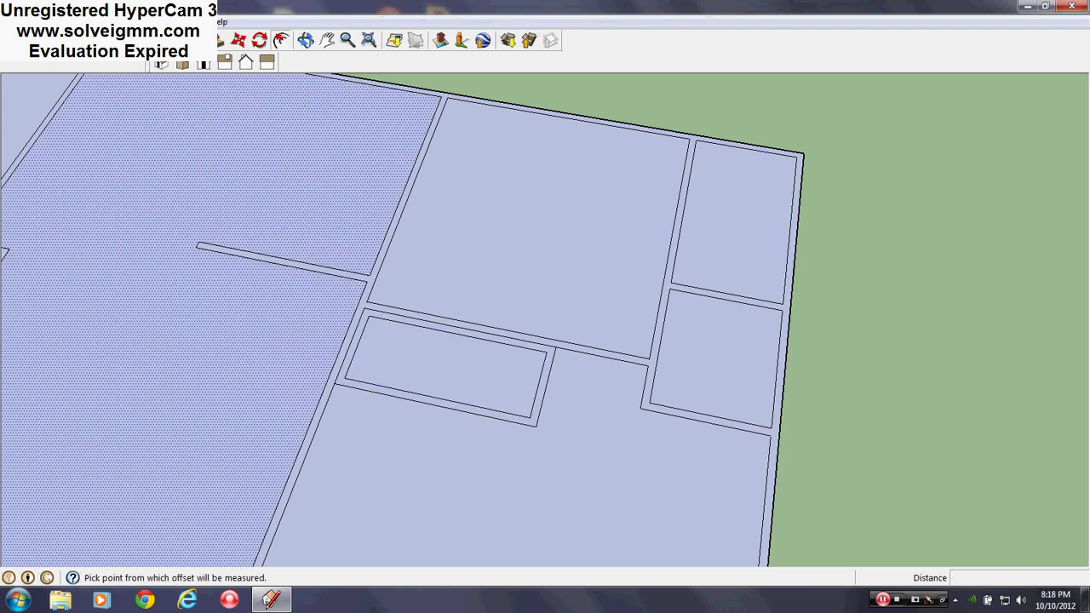
Draw a rectangle from the new space's corner at the dividing wall to the inner offset's opposite corner.
key(r)
click(367, 306)
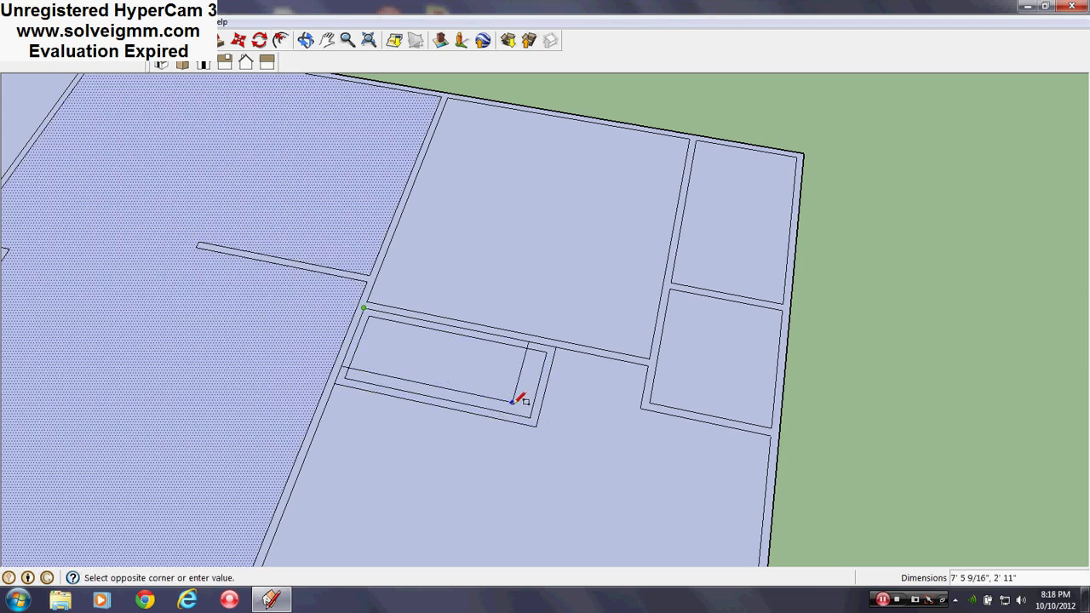
click(539, 407)
Erase the surplus offset edges and wall-crossing segments so the new space's walls join the dividing wall and the room's lower wall.
key(e)
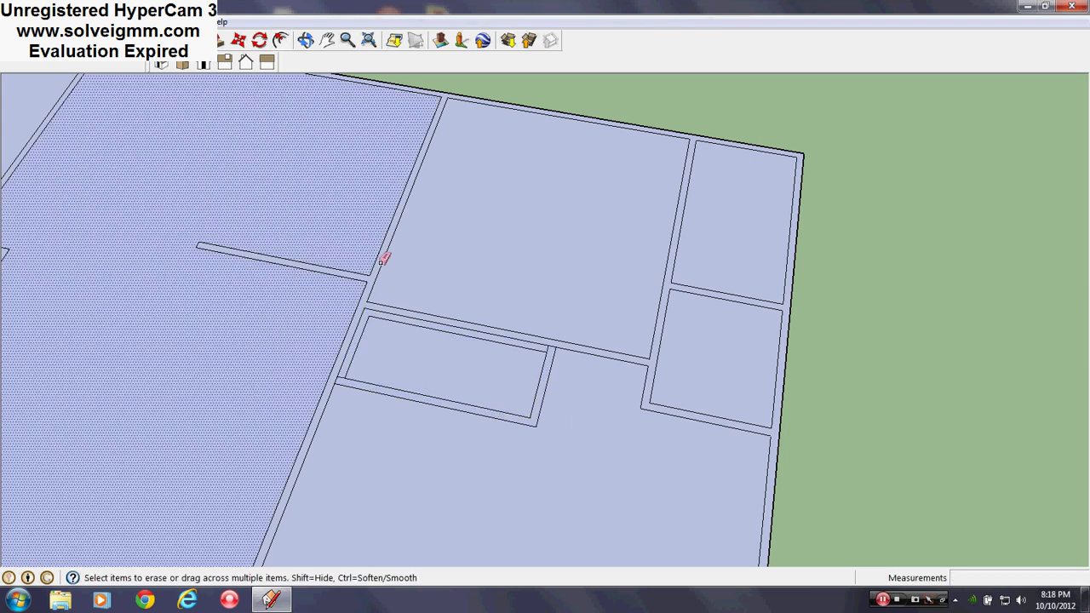
scroll(341, 383, up, 3)
drag(379, 285, 396, 287)
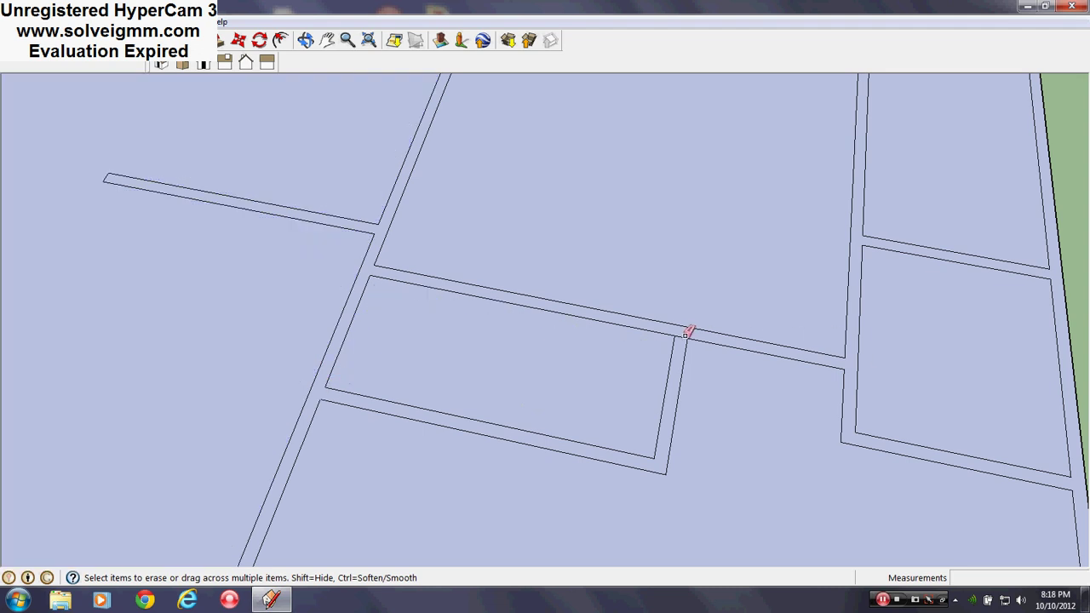
Examine the overall floor plan and the area around the new rectangular space below the room.
scroll(686, 332, down, 5)
scroll(639, 324, up, 5)
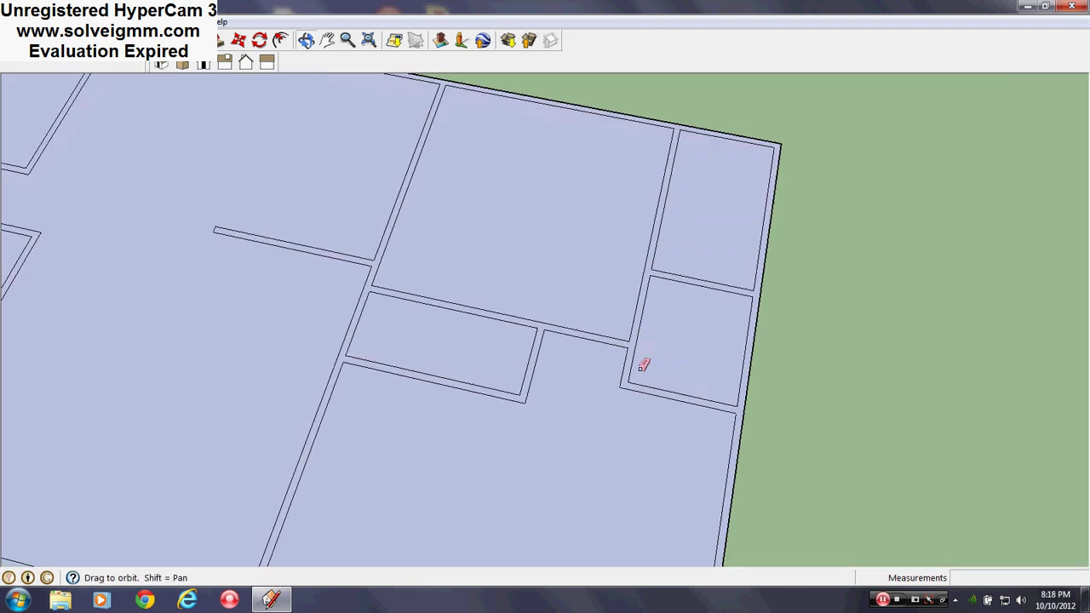
scroll(632, 315, up, 1)
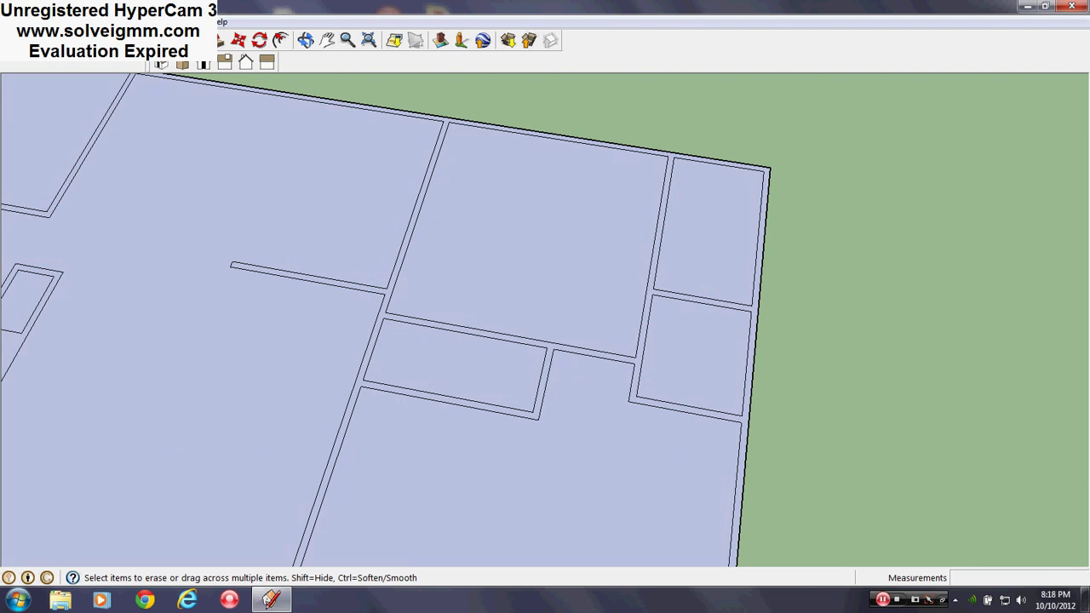
key(l)
scroll(557, 352, down, 4)
scroll(567, 425, up, 3)
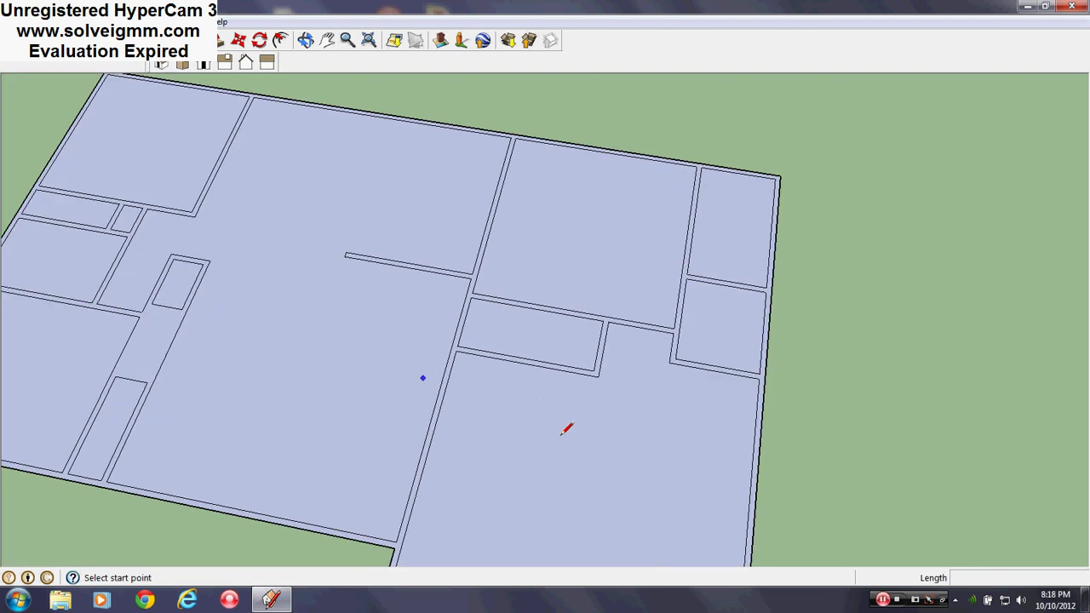
mouse_move(567, 426)
middle_down()
mouse_move(602, 437)
mouse_move(533, 406)
middle_up()
scroll(567, 445, down, 3)
scroll(567, 446, up, 4)
mouse_move(567, 445)
middle_down()
mouse_move(499, 401)
mouse_move(550, 487)
mouse_move(613, 487)
mouse_move(613, 499)
middle_up()
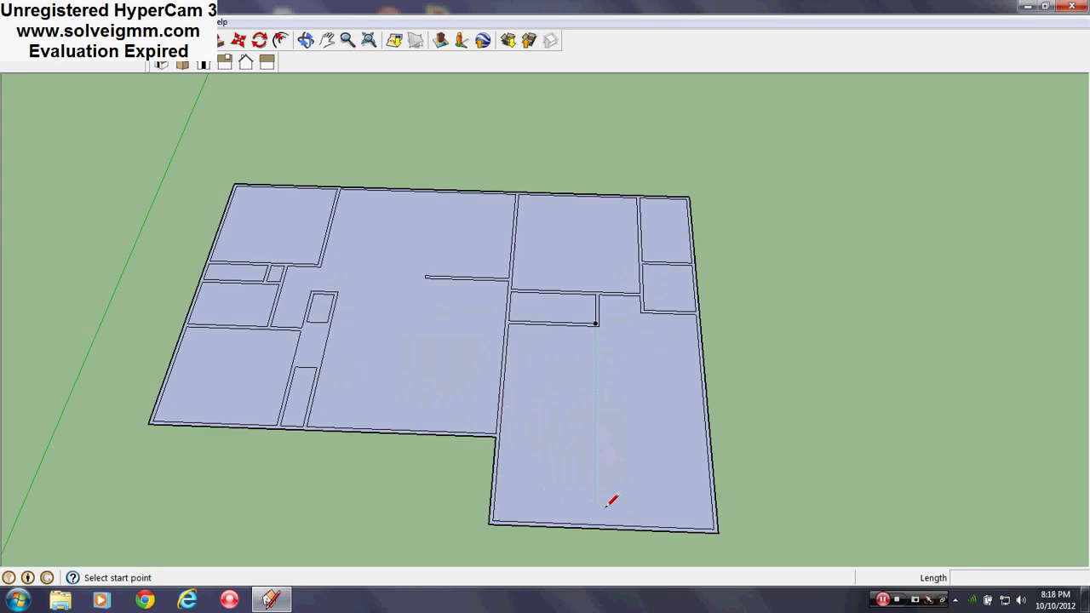
scroll(611, 501, up, 1)
scroll(350, 525, up, 1)
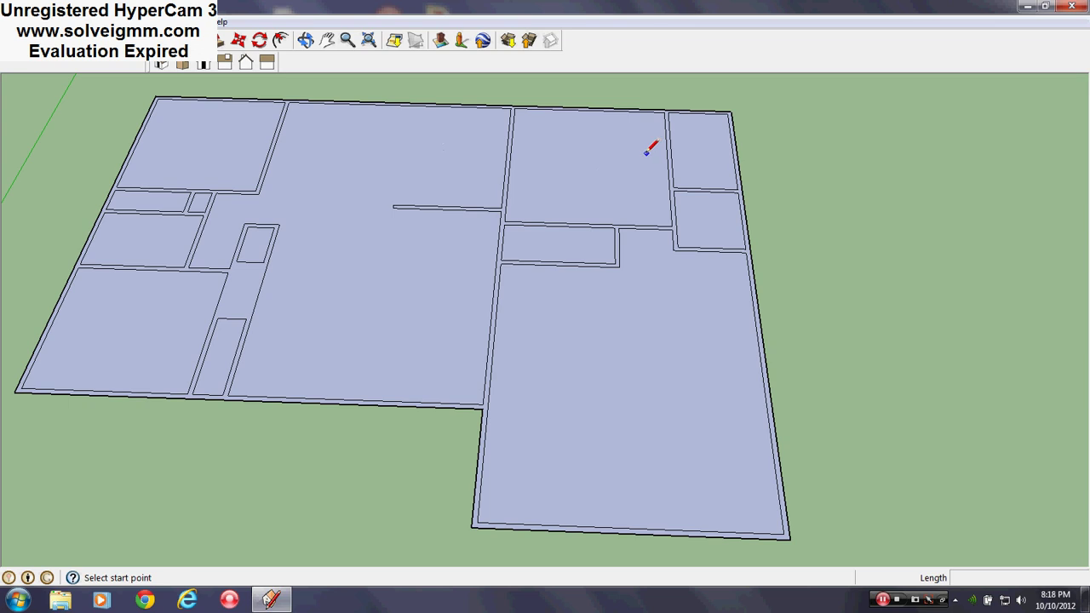
scroll(522, 223, up, 6)
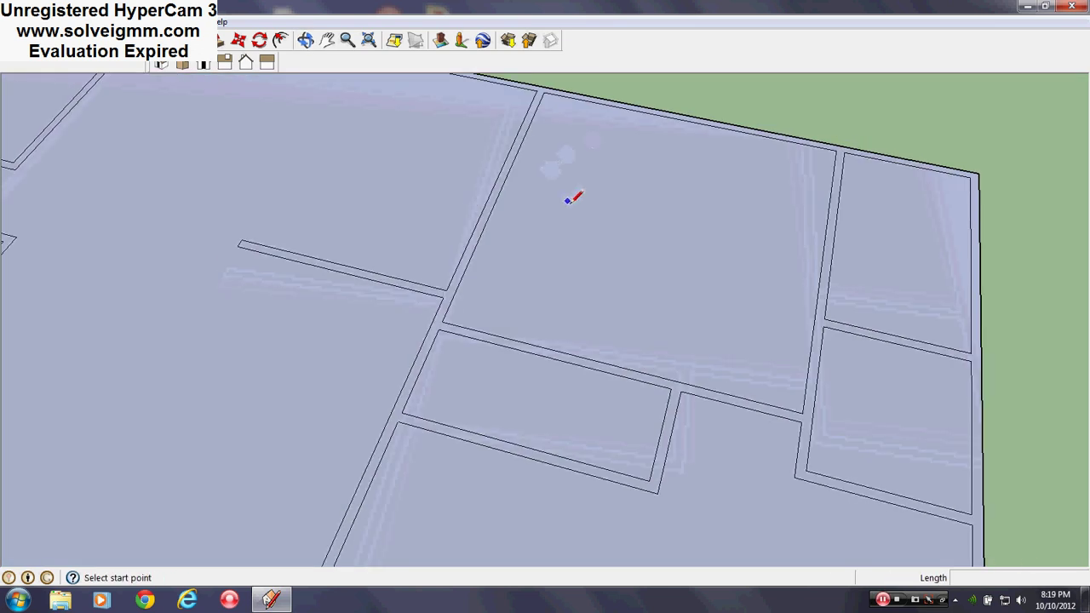
scroll(681, 292, down, 3)
mouse_move(682, 292)
middle_down()
mouse_move(669, 297)
mouse_move(674, 275)
middle_up()
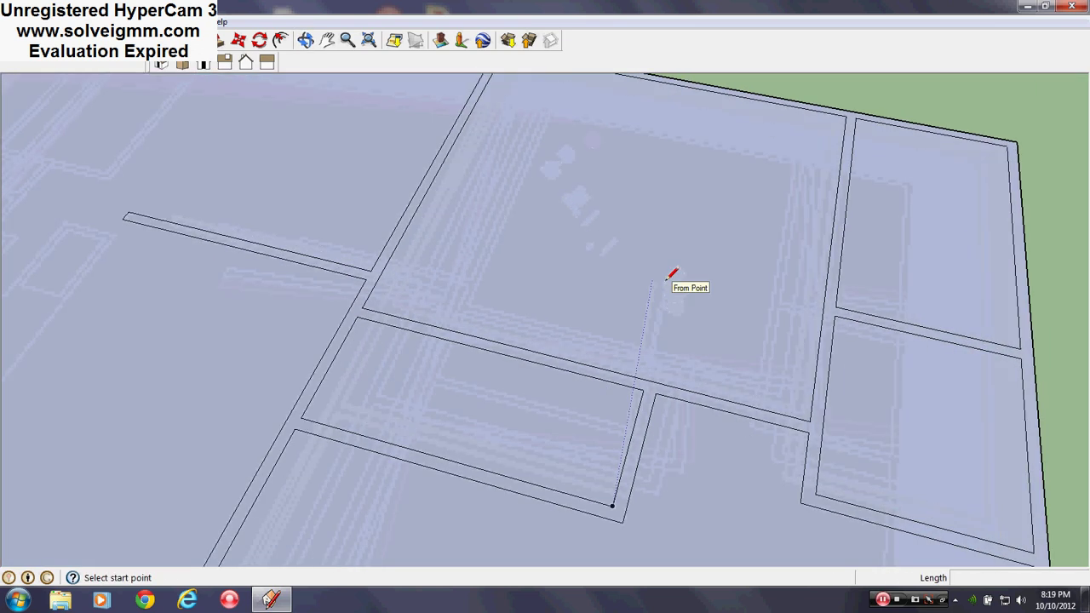
Draw a 4' line from the dividing wall along the rectangular space's lower inner edge, and a 3'9" line up to the room's lower wall.
click(290, 415)
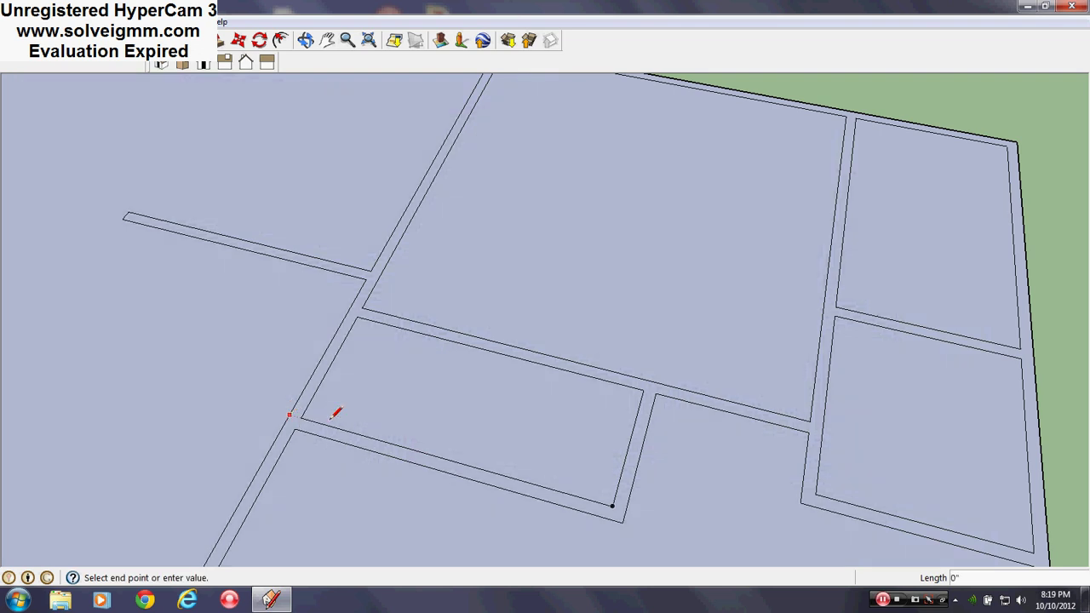
click(390, 442)
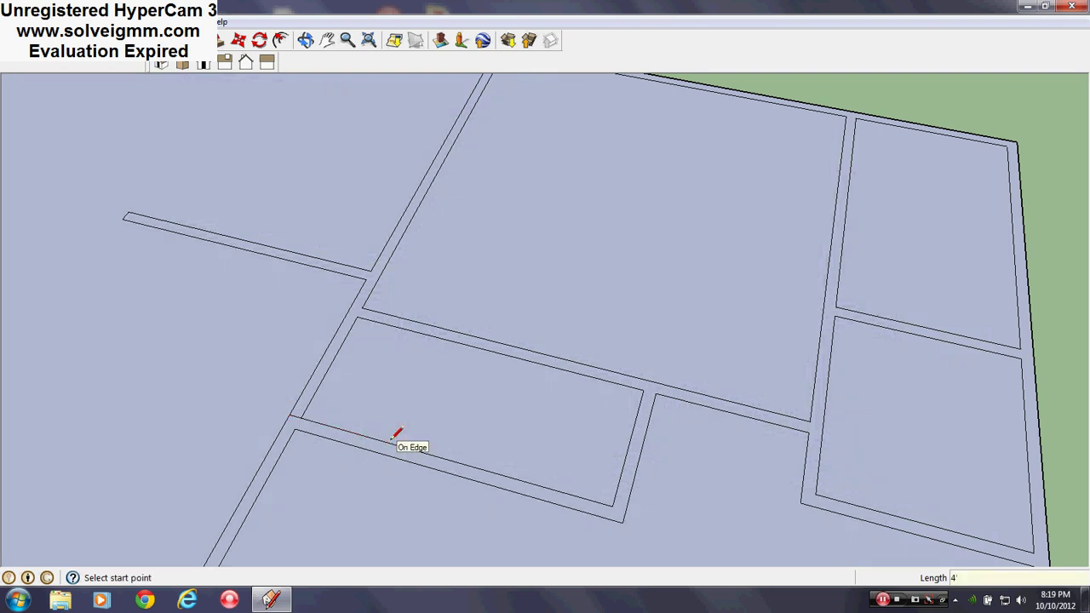
click(432, 455)
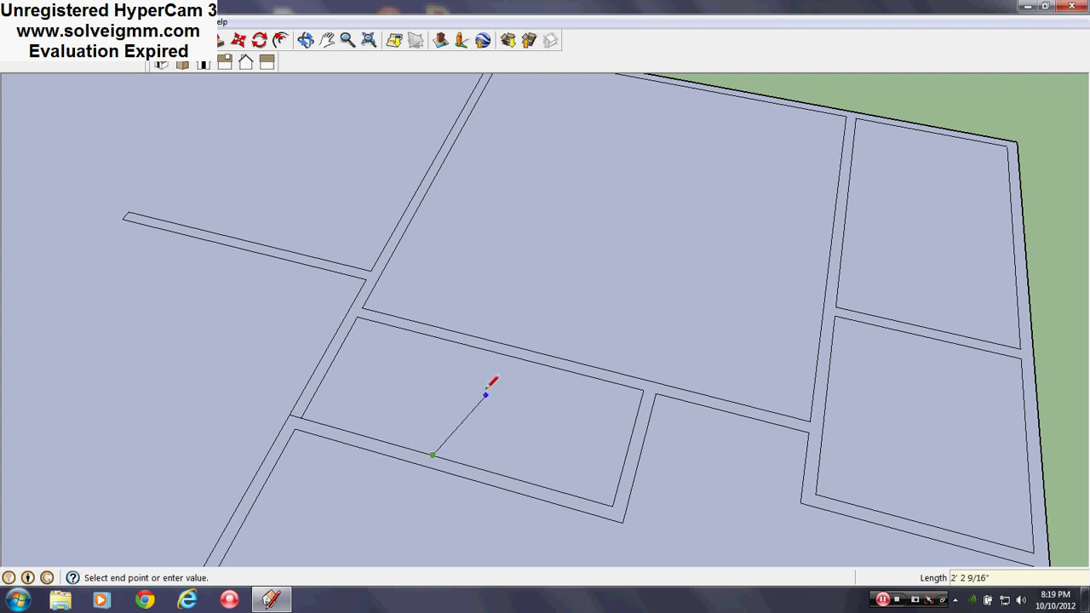
click(478, 347)
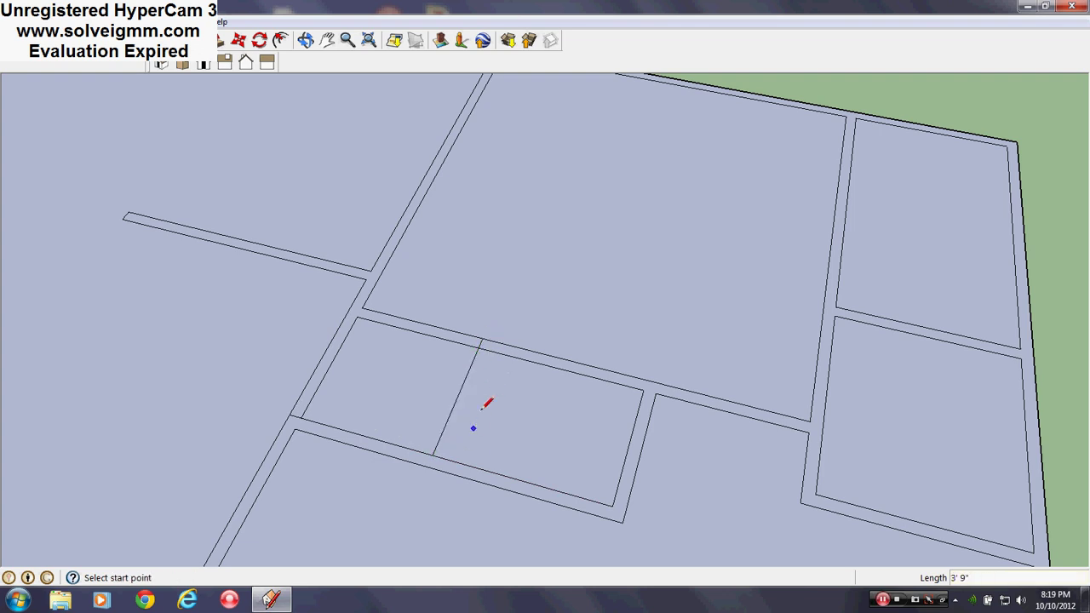
click(654, 394)
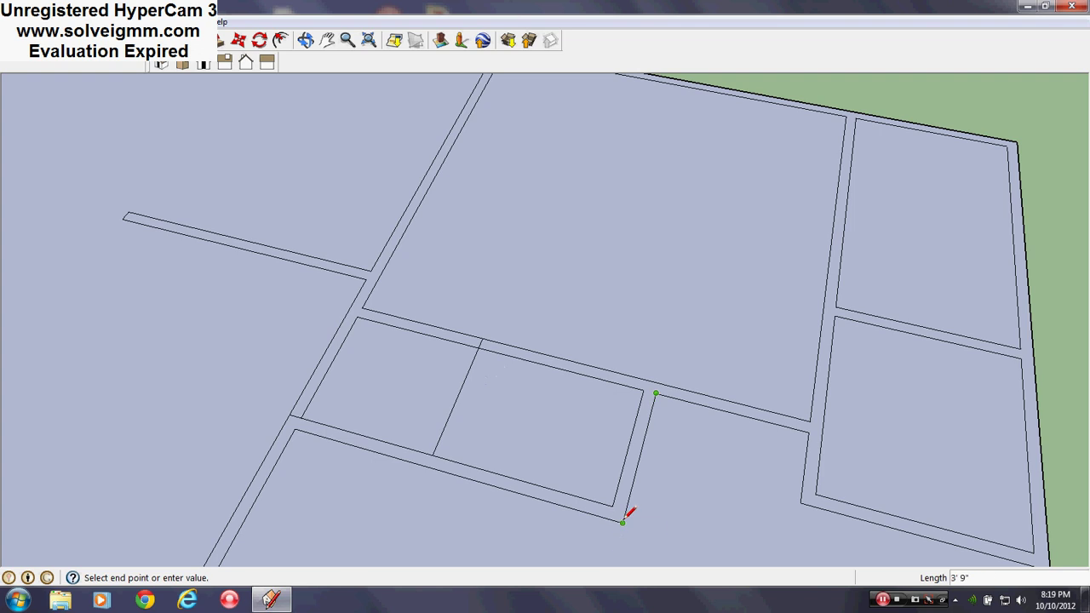
click(623, 521)
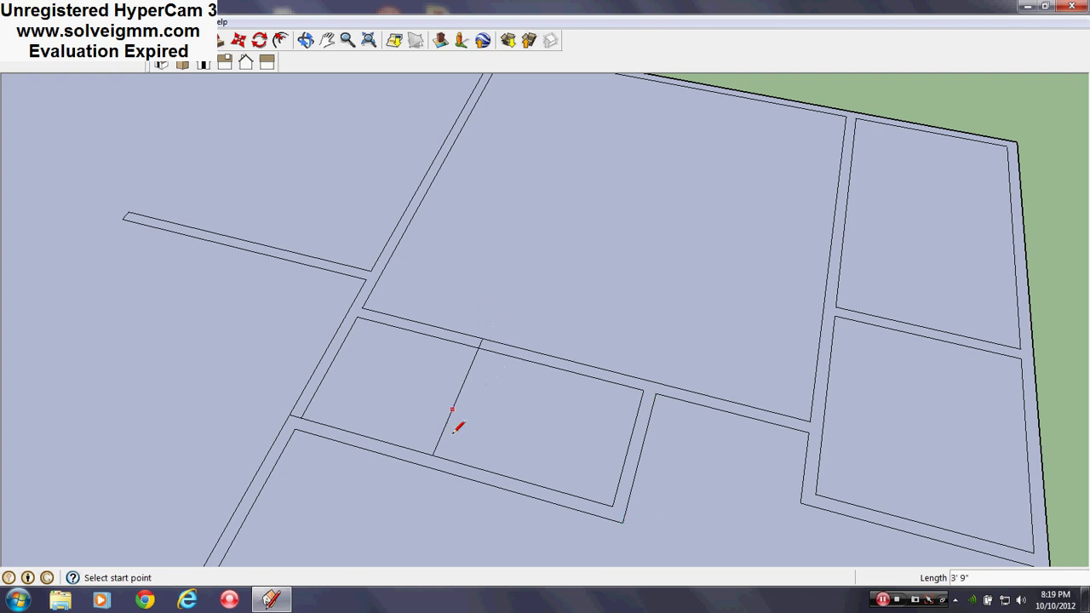
Draw a 4" line along the lower inner edge from the new divider, and a parallel 3'9" line up to the room's lower wall.
click(434, 454)
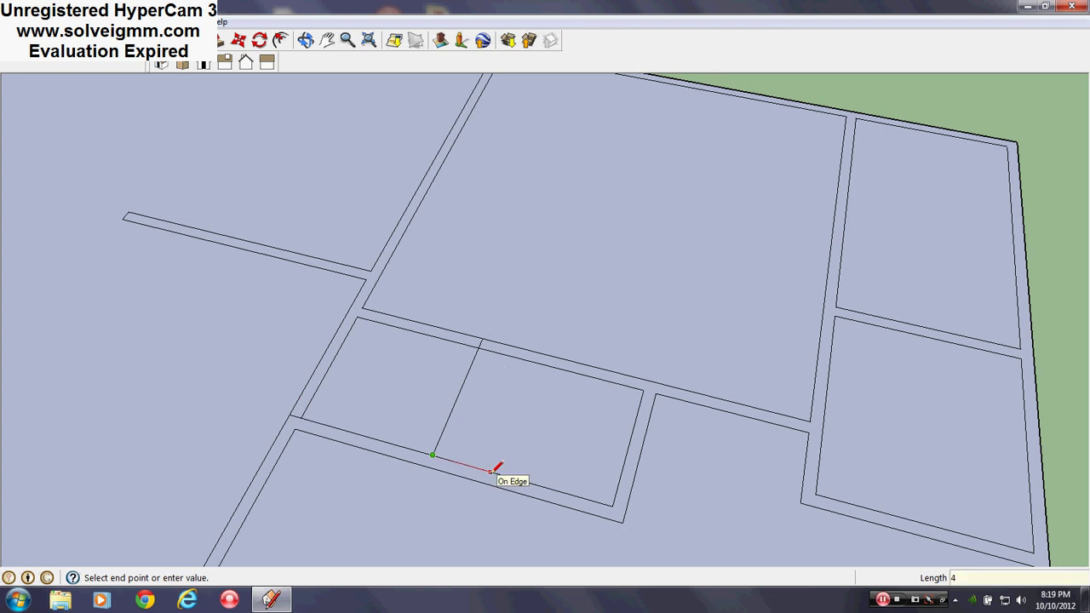
key(Escape)
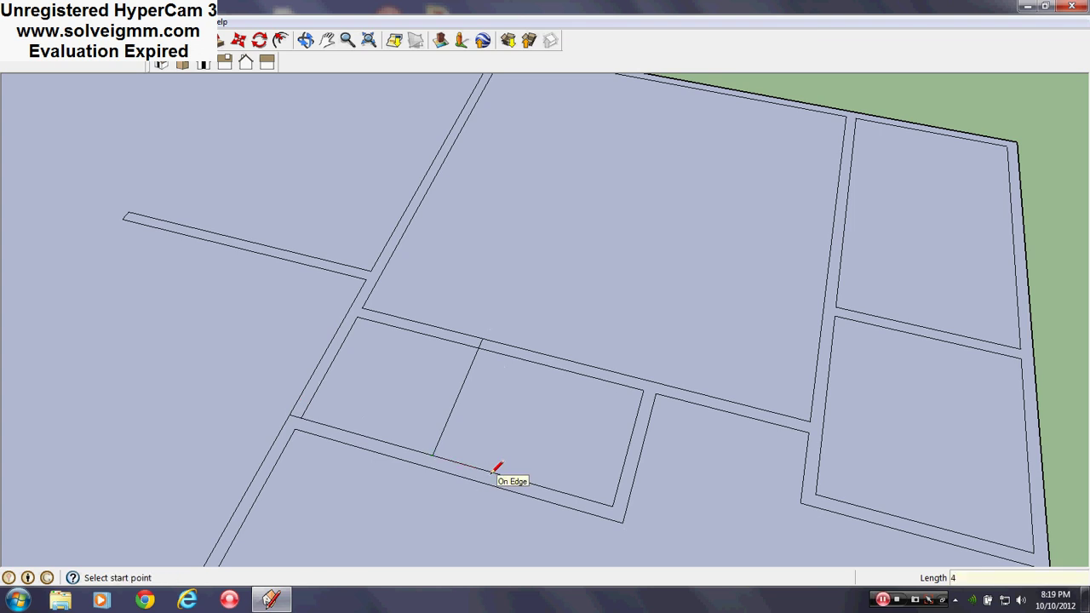
click(445, 458)
click(492, 341)
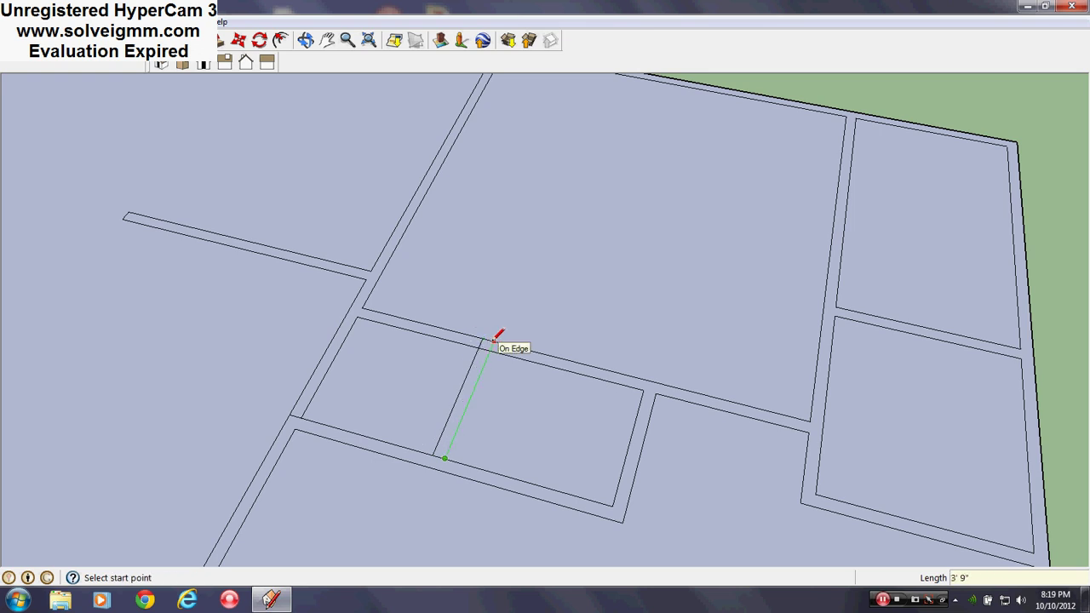
Erase the surplus edge segments where the new 4" partition crosses the room's lower wall.
key(e)
scroll(464, 349, up, 2)
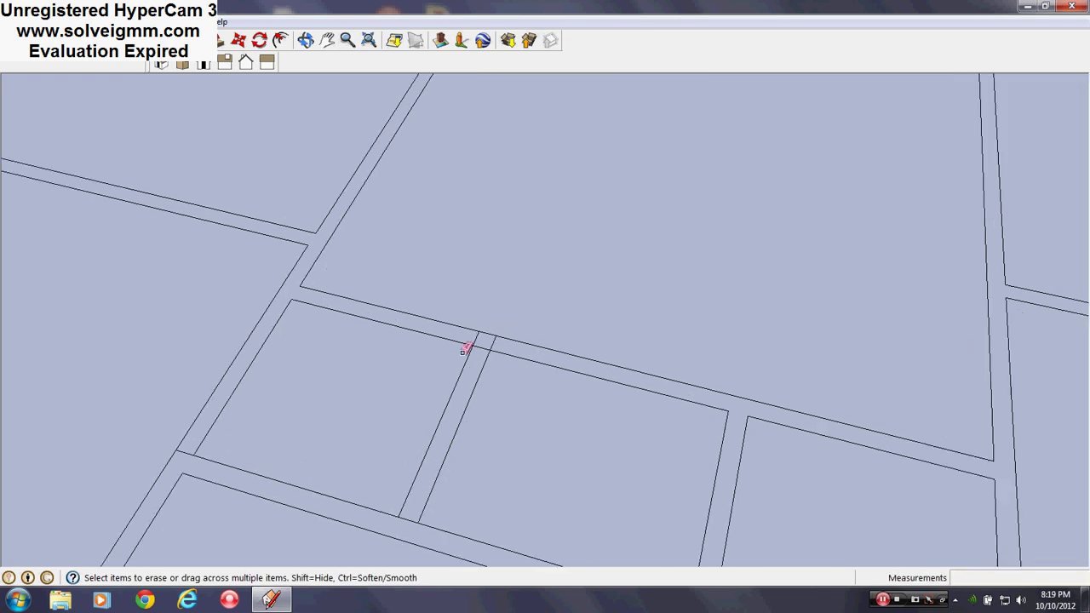
scroll(499, 360, down, 1)
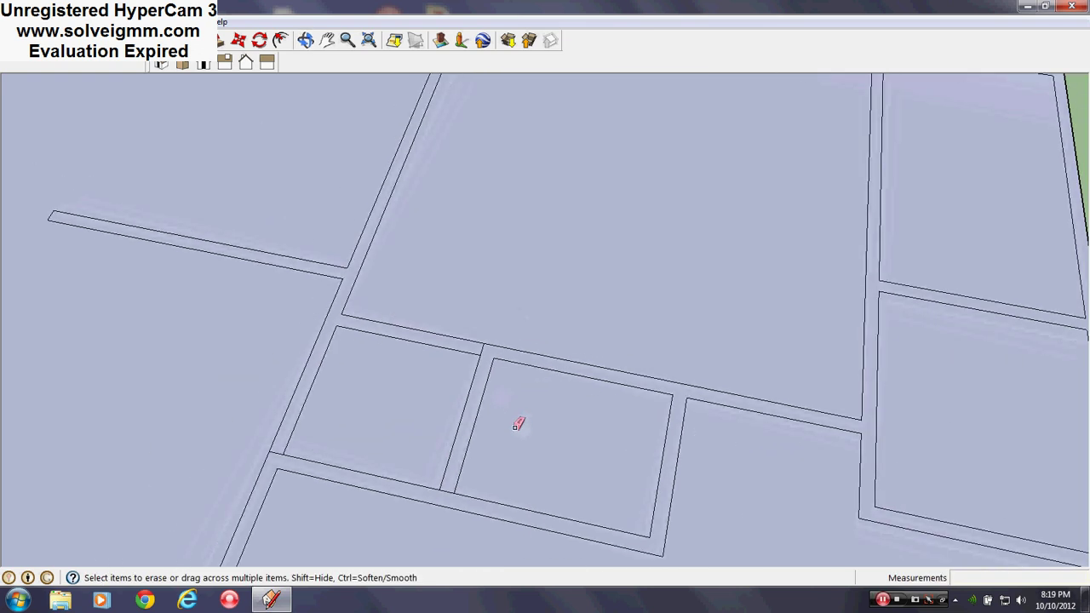
Draw a line across the dividing wall's thickness from the partition stub's lower corner.
key(l)
scroll(344, 248, up, 1)
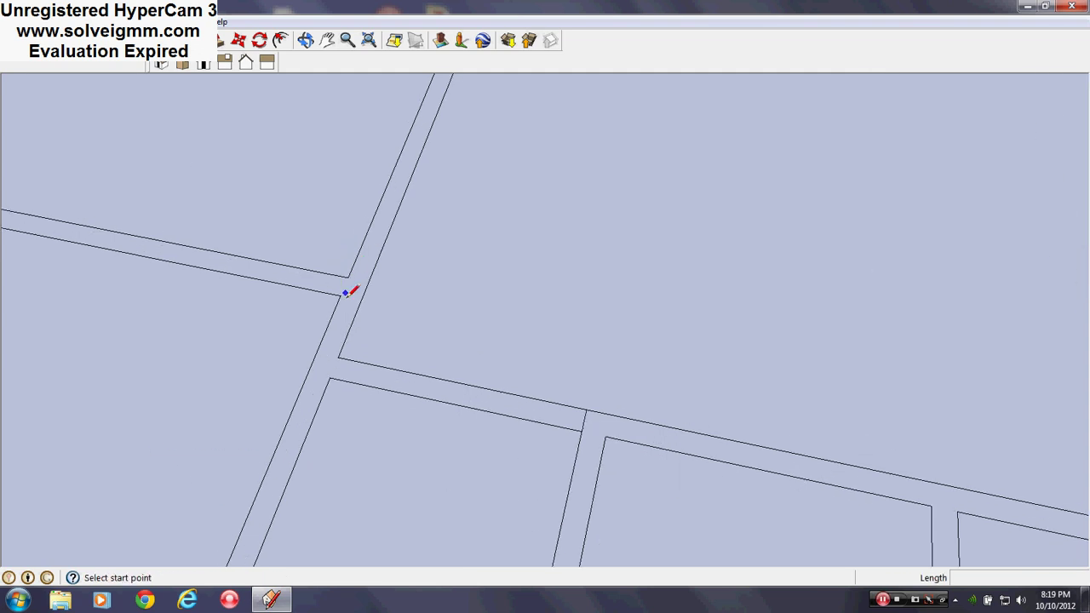
click(340, 295)
click(362, 294)
scroll(365, 239, down, 2)
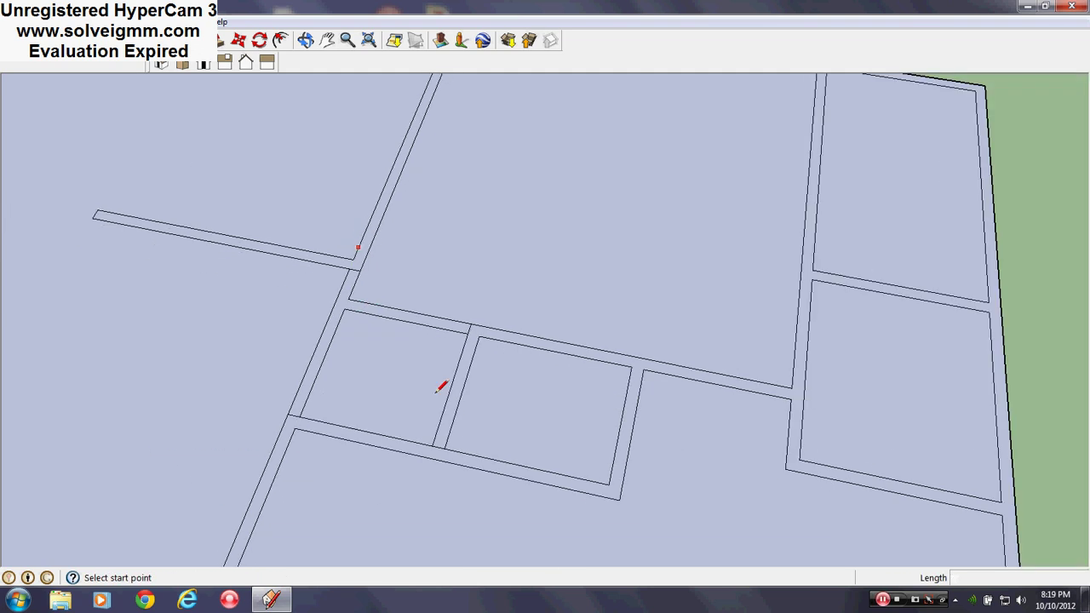
Erase the dividing wall segment below the partition stub and the upper wall of the left compartment to open a passage between the rooms.
key(e)
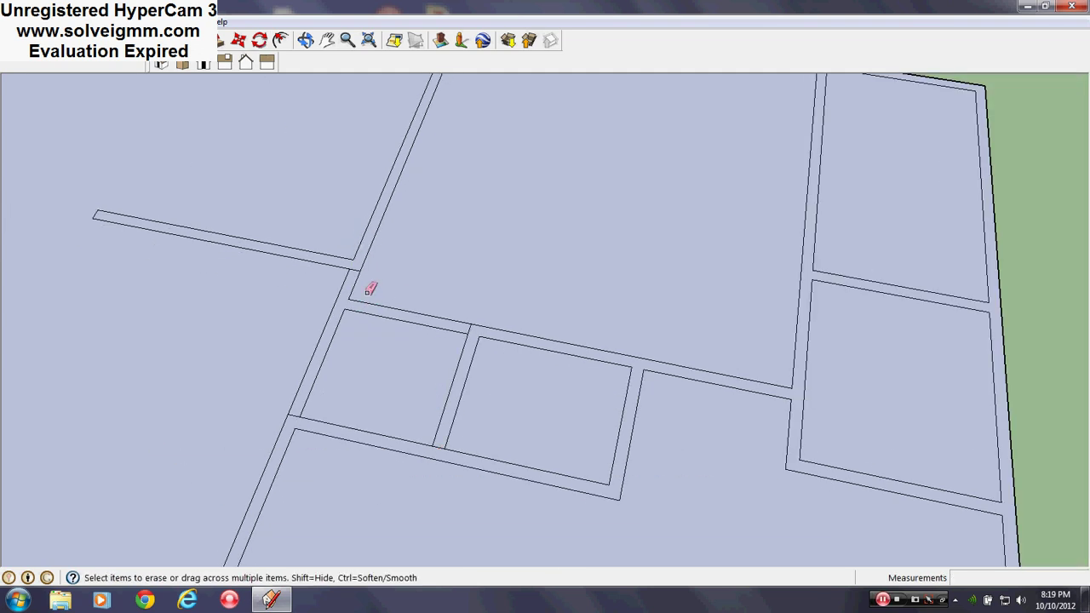
scroll(449, 444, up, 1)
scroll(459, 341, down, 3)
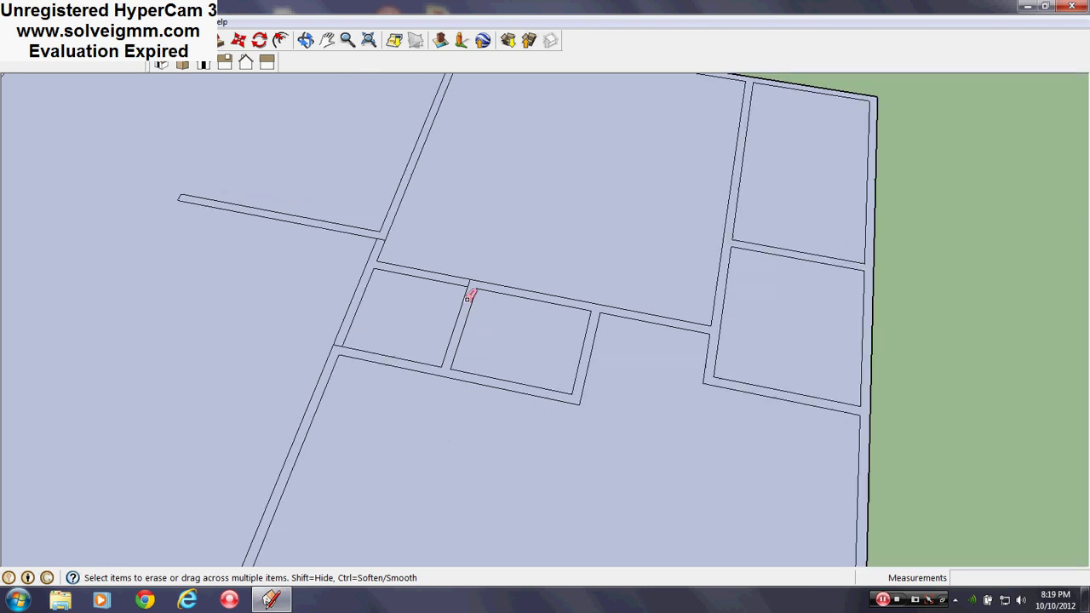
scroll(521, 310, down, 1)
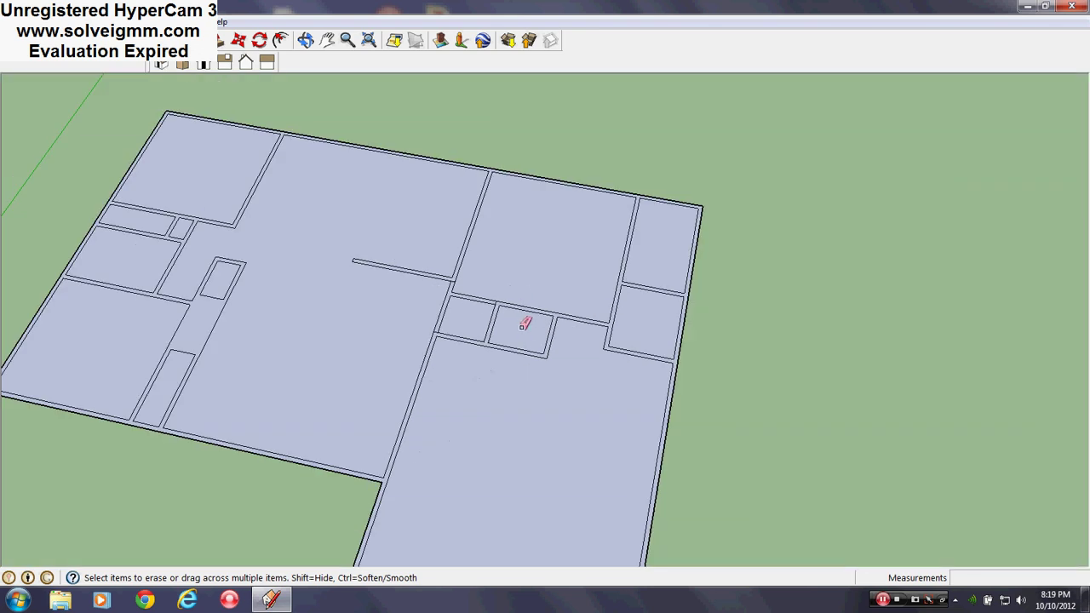
scroll(525, 324, up, 2)
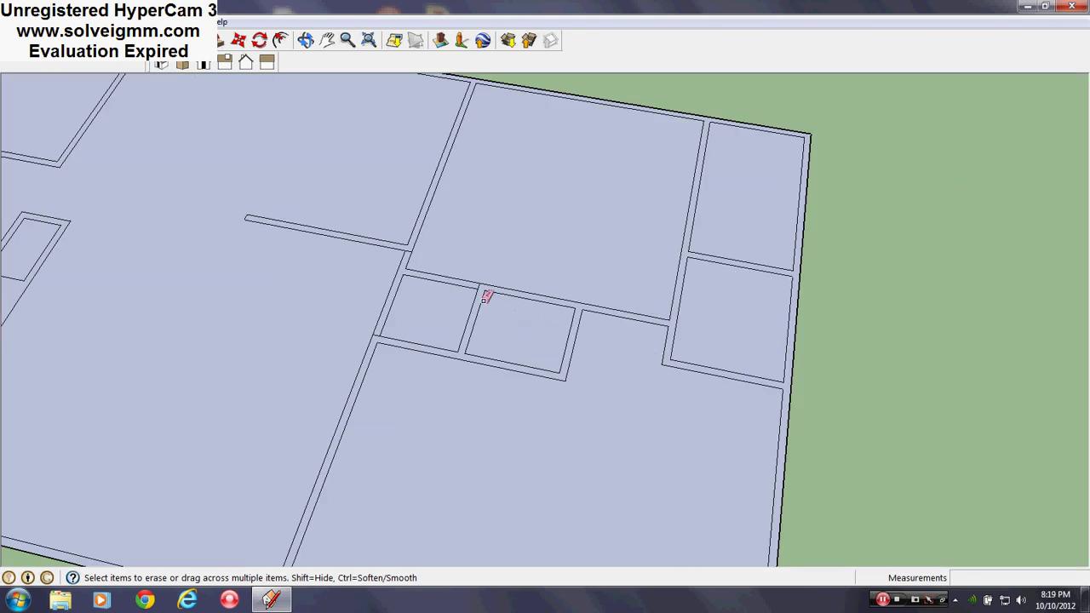
scroll(486, 295, up, 3)
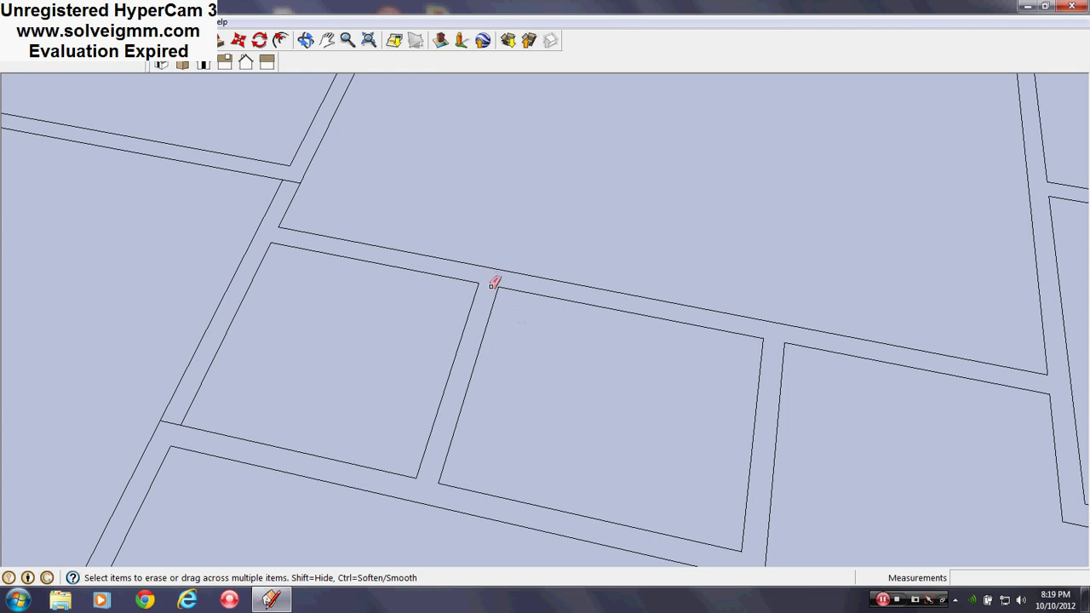
mouse_move(283, 232)
mouse_down()
mouse_move(272, 239)
mouse_move(289, 217)
mouse_up()
scroll(332, 213, down, 3)
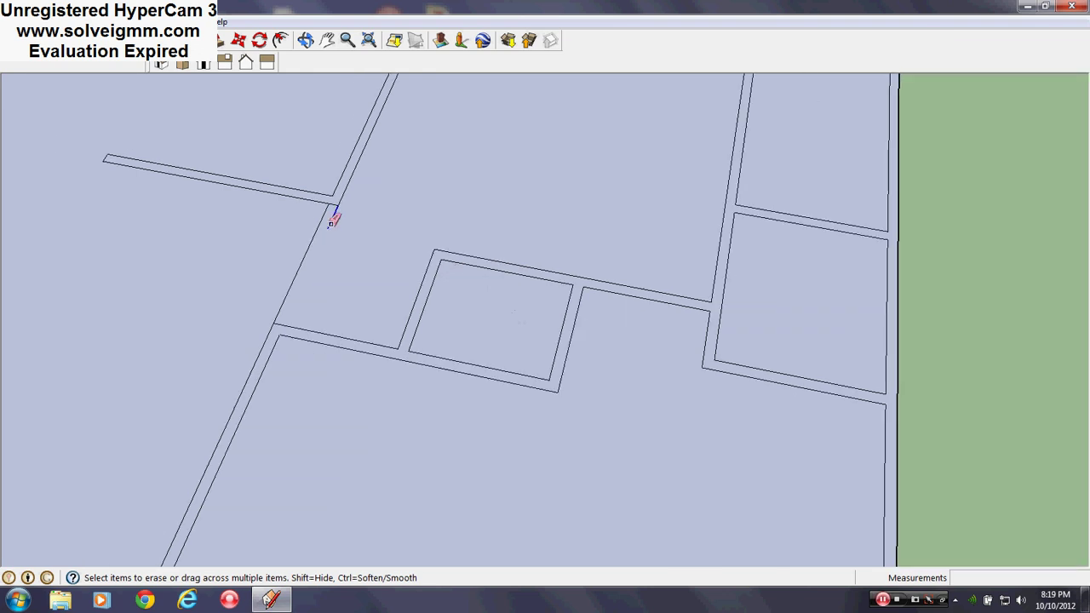
scroll(481, 390, down, 4)
mouse_move(482, 389)
middle_down()
mouse_move(443, 345)
mouse_move(469, 347)
middle_up()
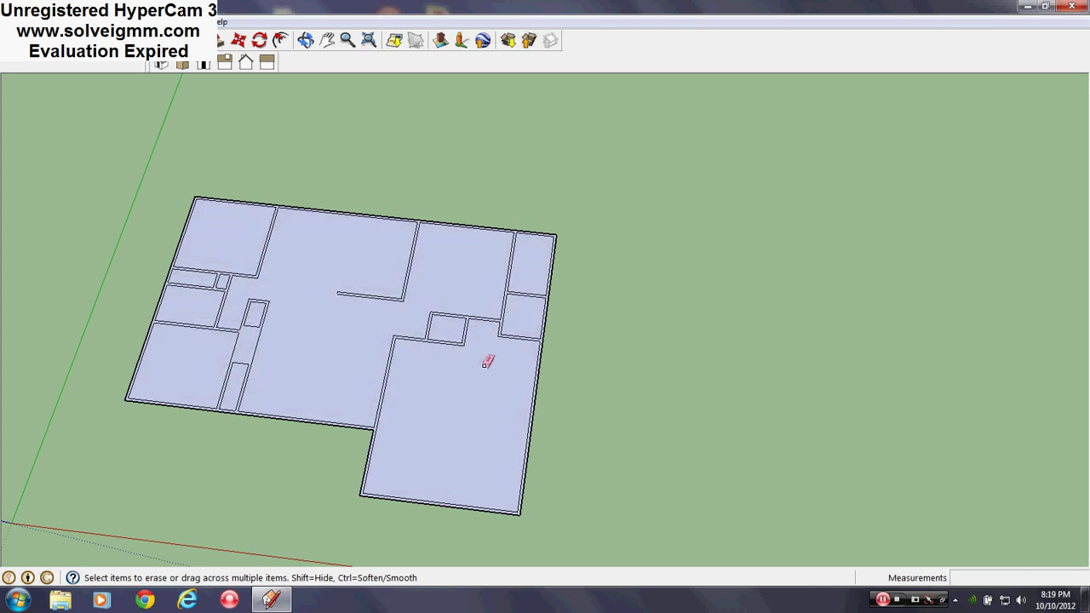
Examine the whole floor plan and the opened passage between the partition stub and the small enclosed space.
scroll(292, 401, up, 2)
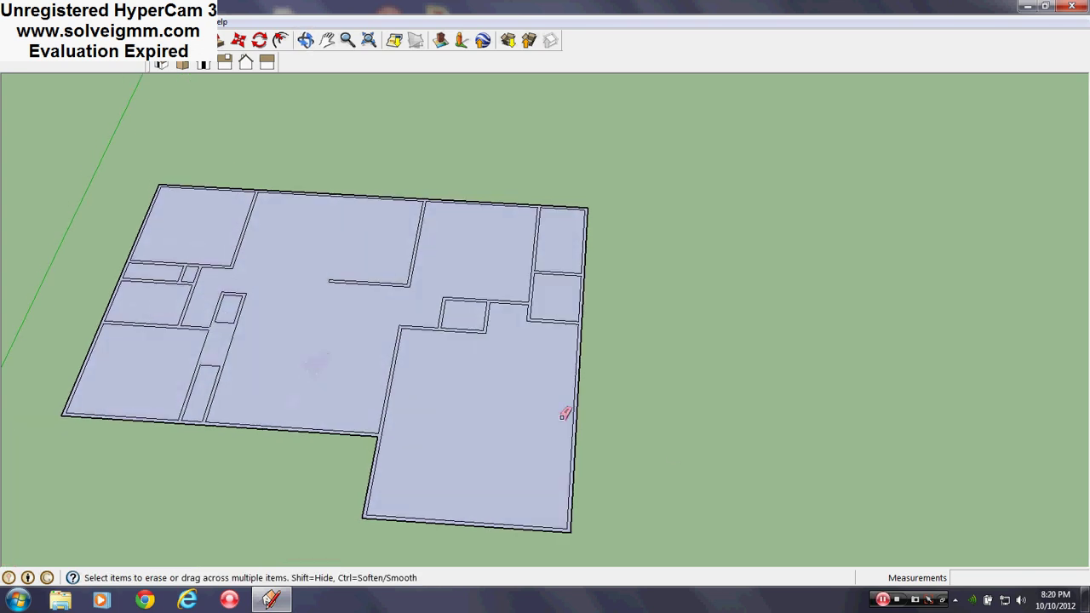
scroll(352, 462, down, 2)
scroll(358, 472, up, 3)
scroll(358, 472, up, 1)
scroll(450, 372, up, 1)
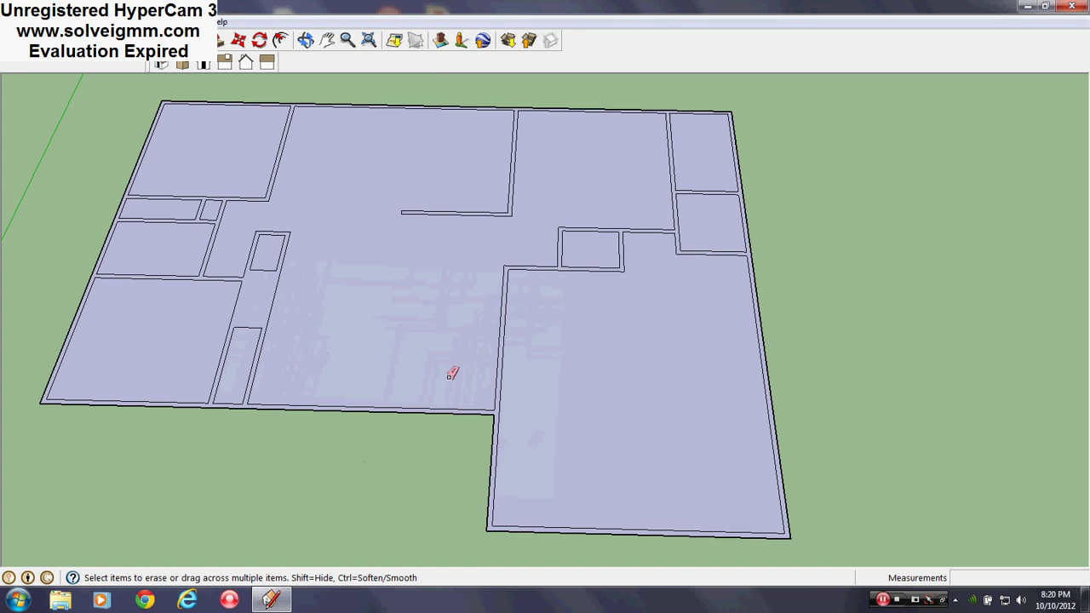
key(l)
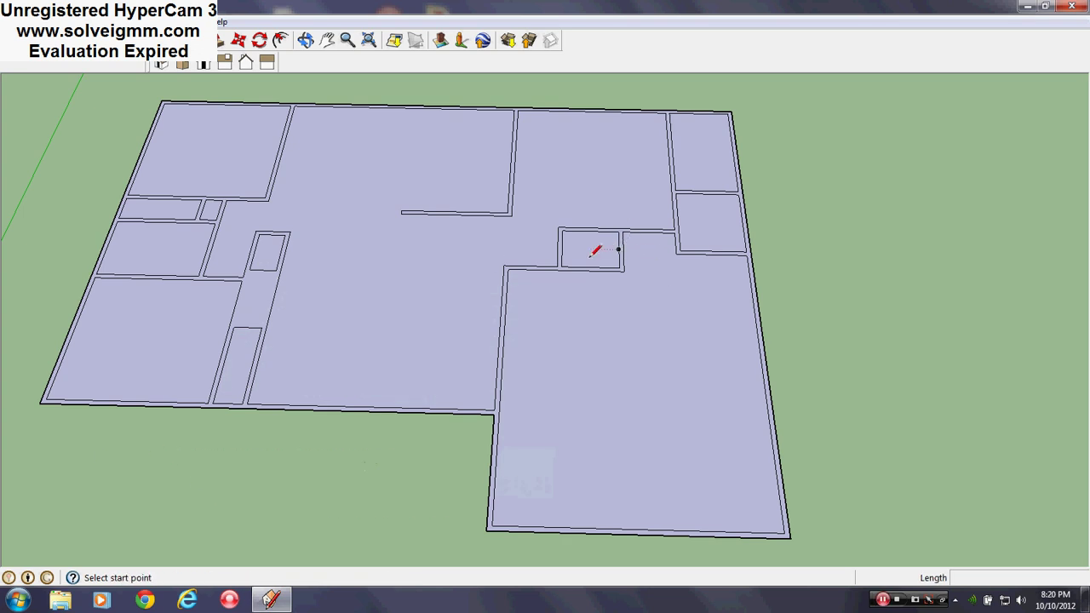
scroll(591, 251, up, 3)
scroll(584, 355, down, 2)
scroll(596, 265, up, 2)
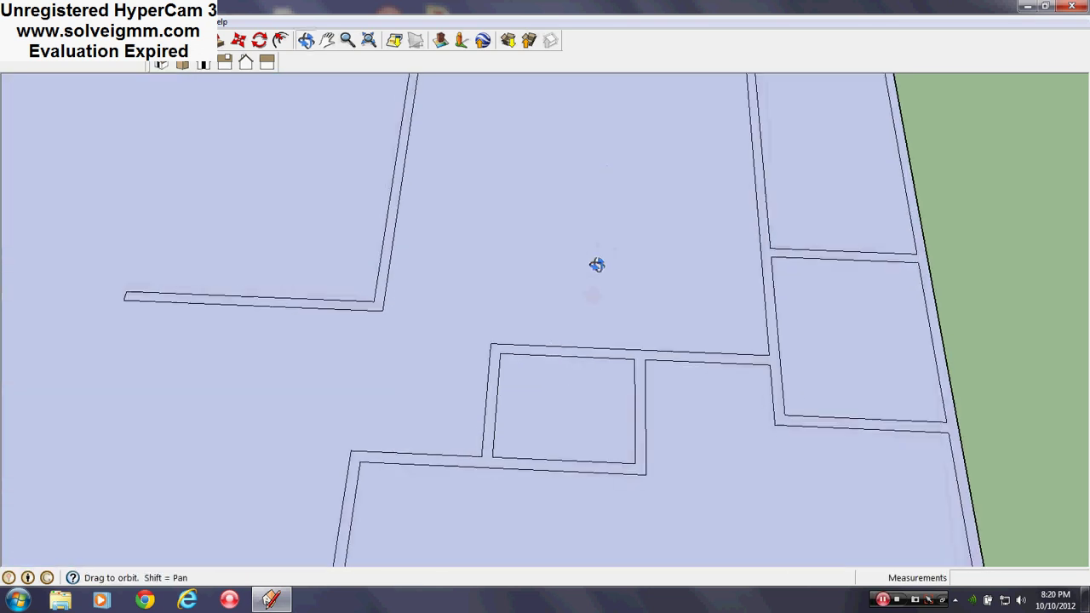
middle_drag(596, 265, 592, 264)
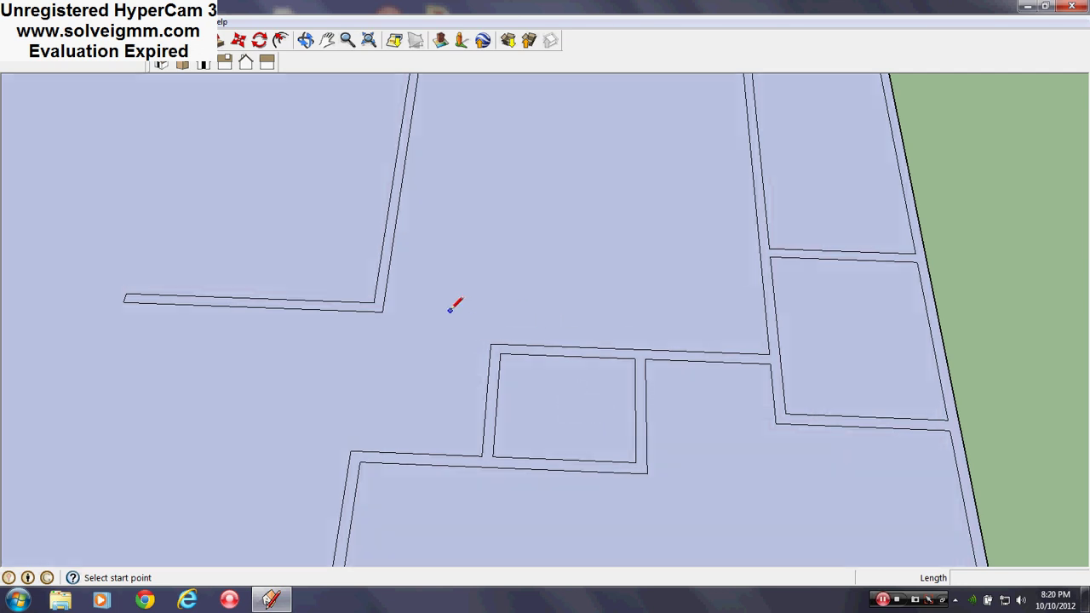
Examine the gap between the partition wall's corner and the small enclosed space, and how it fits the overall plan.
scroll(451, 309, up, 2)
scroll(425, 306, down, 5)
scroll(384, 295, up, 4)
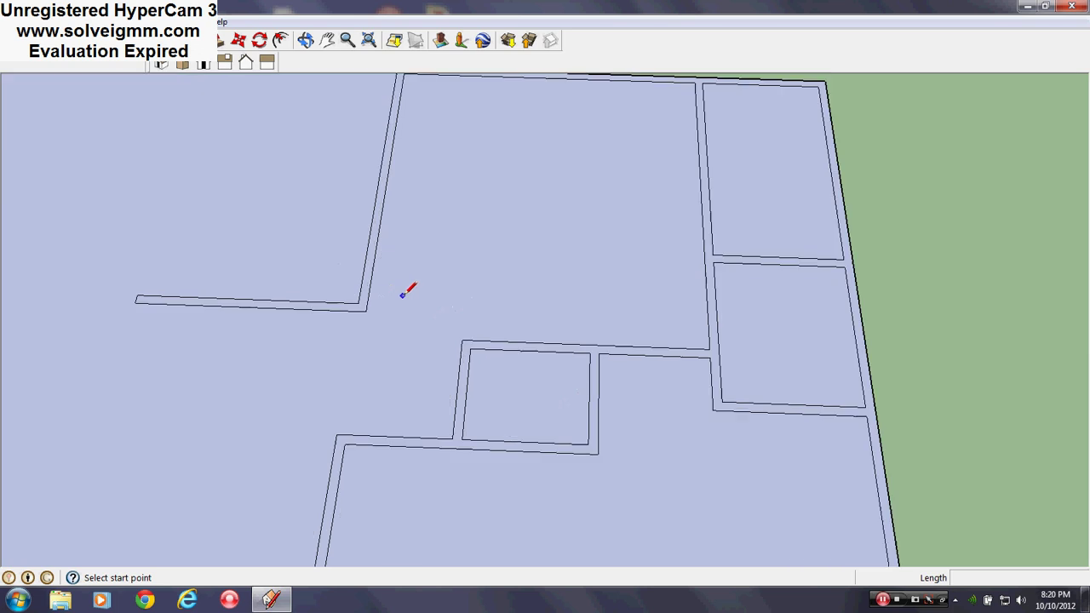
scroll(407, 291, up, 2)
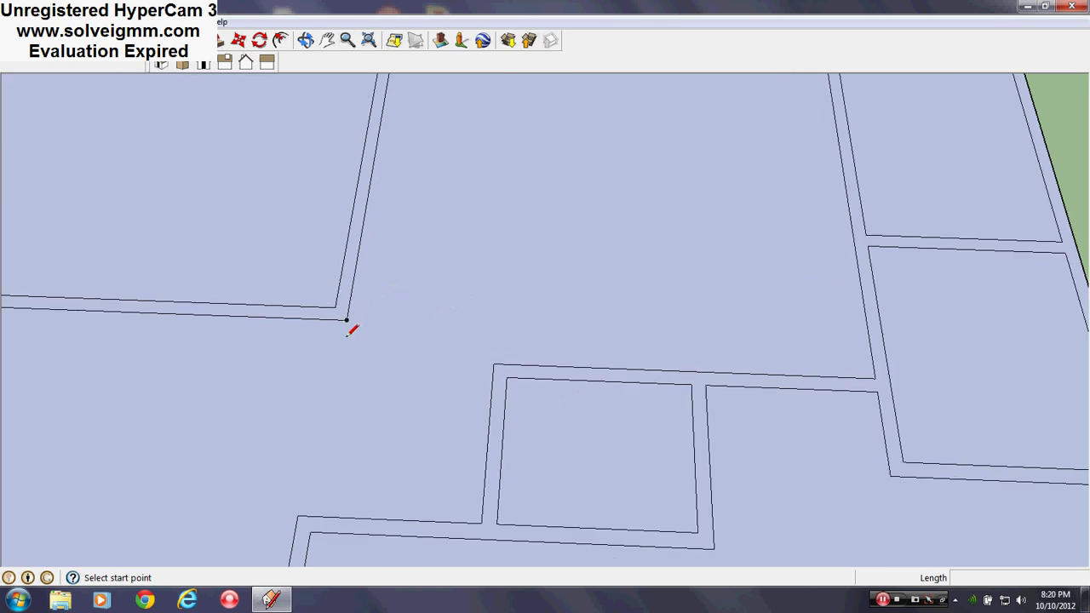
scroll(601, 366, down, 5)
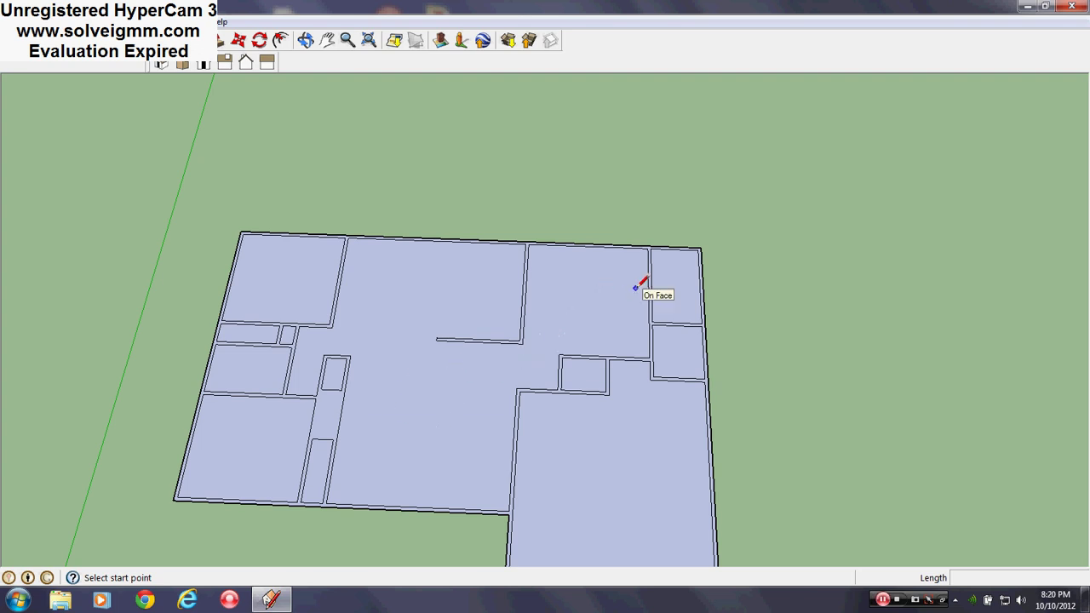
scroll(569, 329, up, 2)
scroll(635, 355, down, 4)
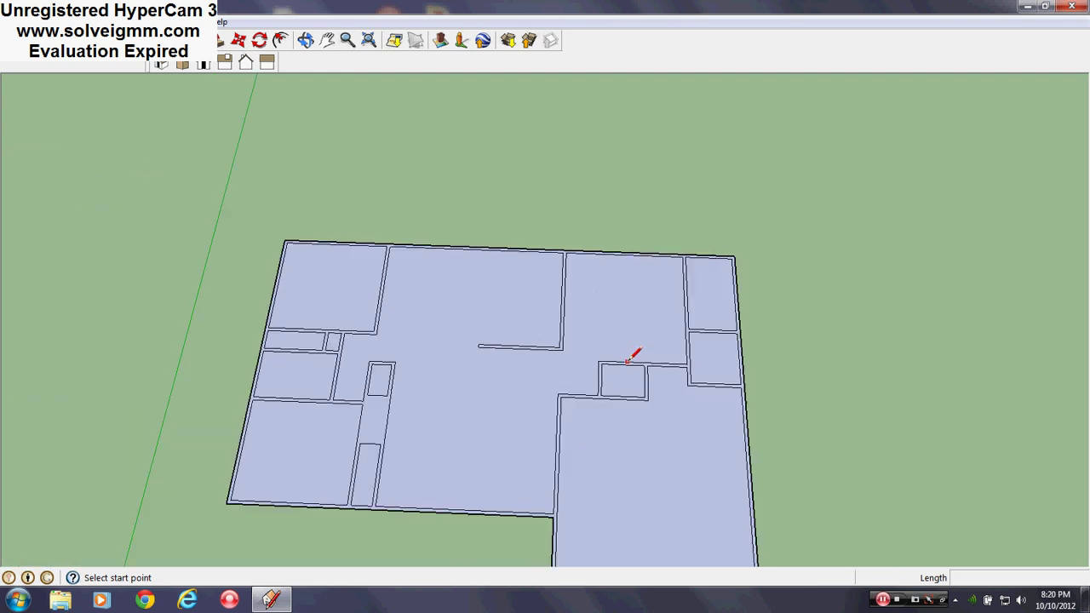
scroll(650, 439, up, 2)
scroll(656, 409, up, 1)
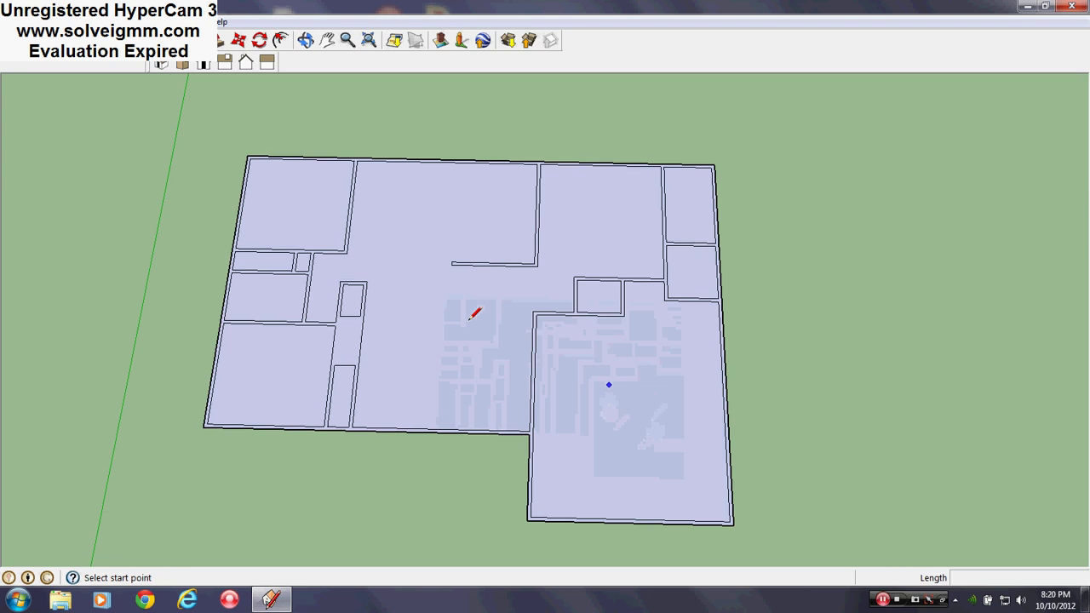
click(247, 156)
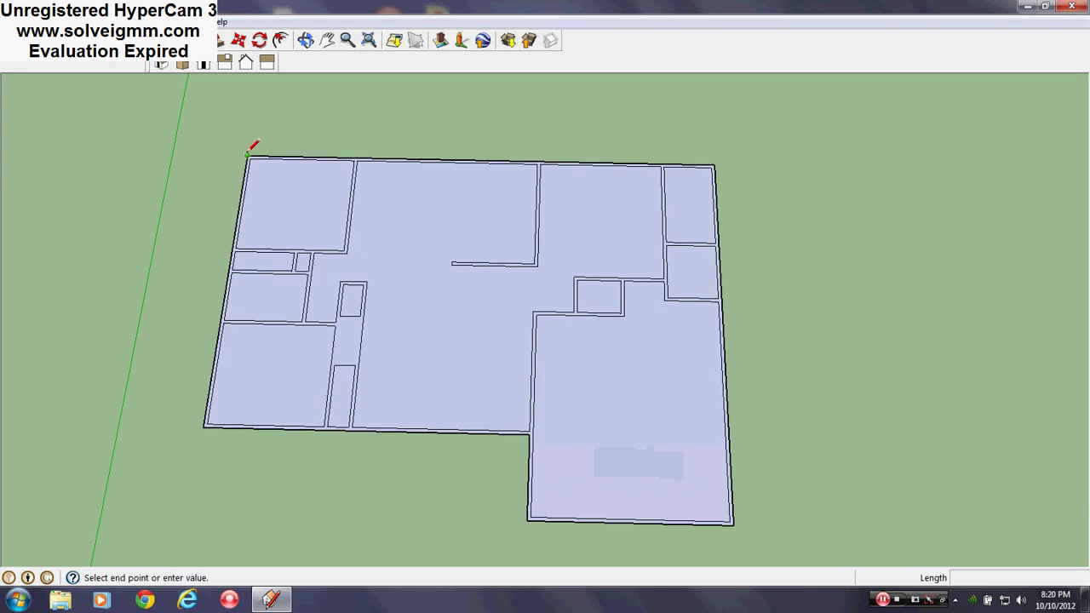
click(715, 165)
key(Escape)
click(536, 314)
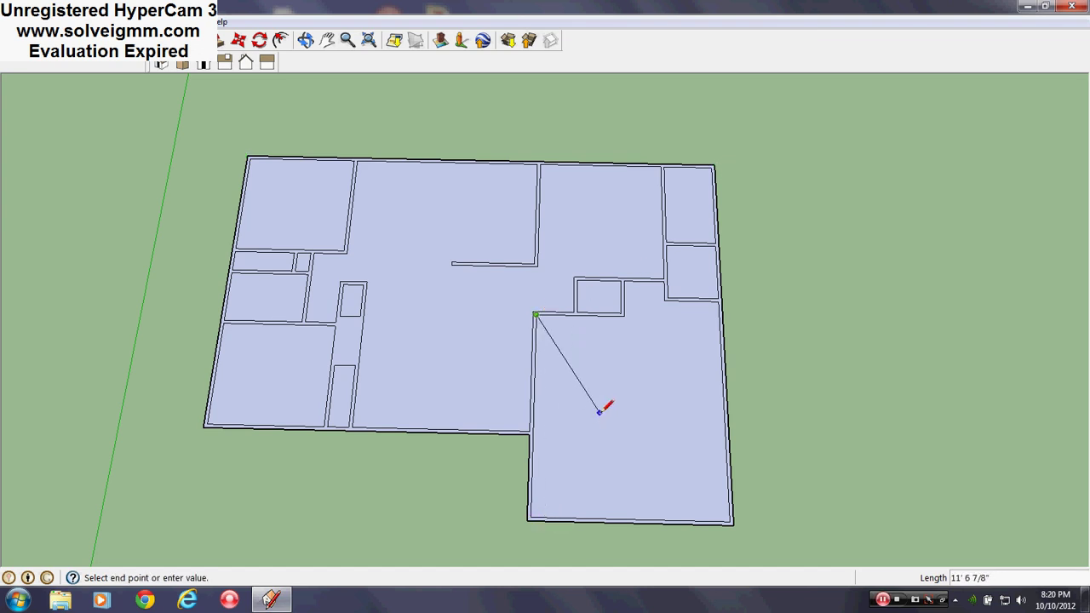
key(Escape)
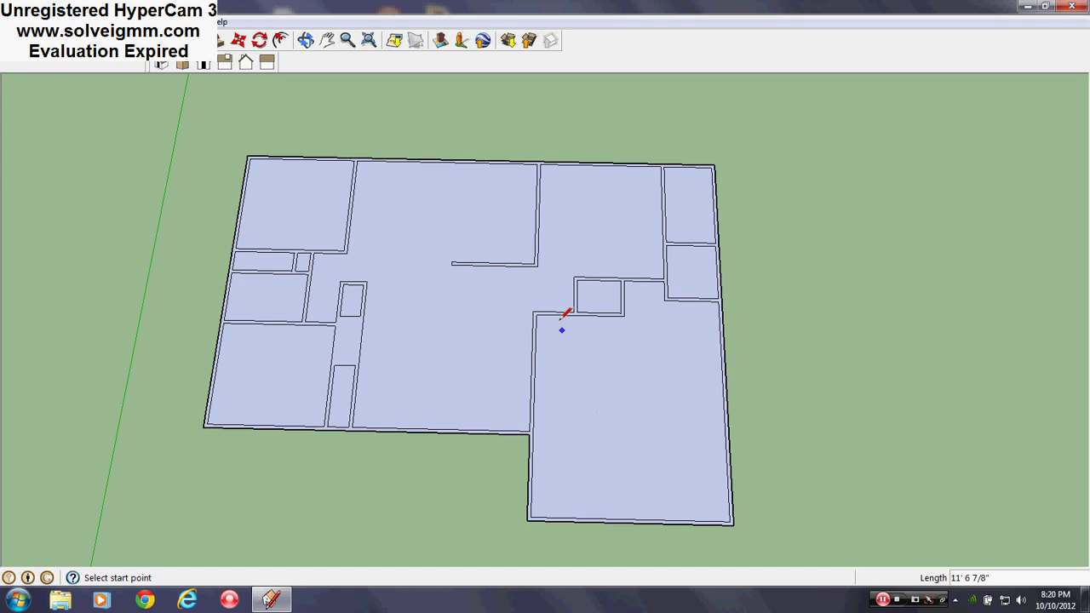
Try to draw a diagonal line from the partition's outer corner to the small enclosed space's outer upper corner.
scroll(558, 281, up, 5)
scroll(555, 271, up, 2)
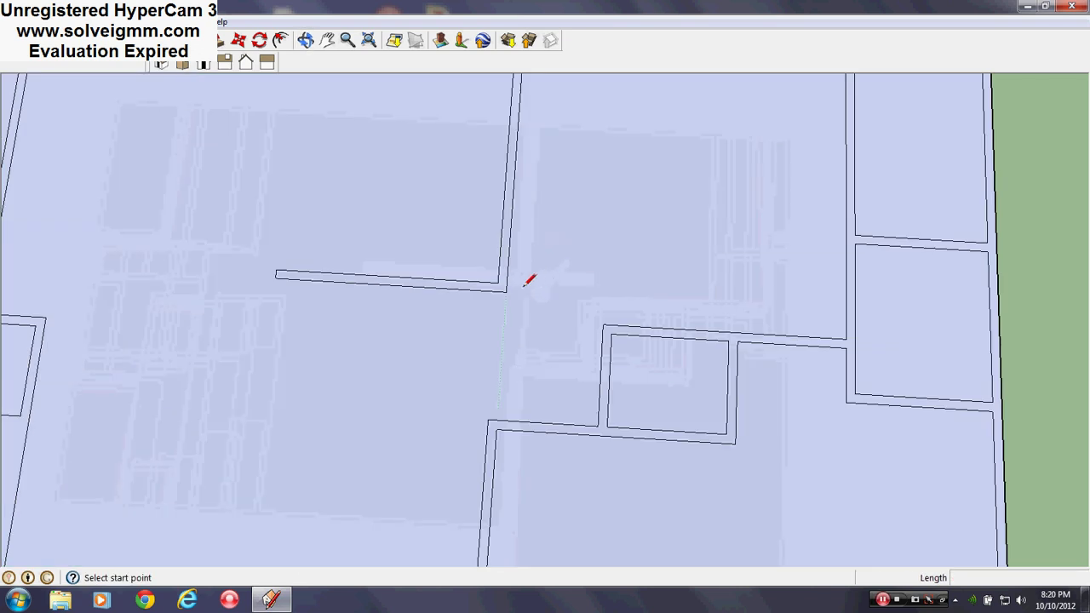
click(506, 291)
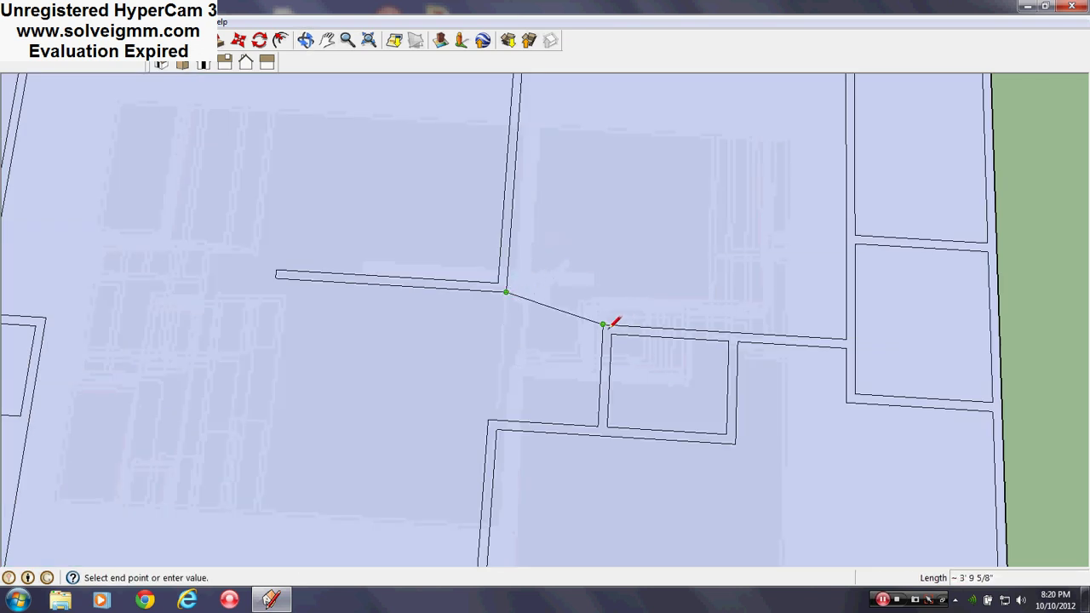
click(605, 325)
scroll(606, 324, down, 5)
scroll(584, 348, up, 8)
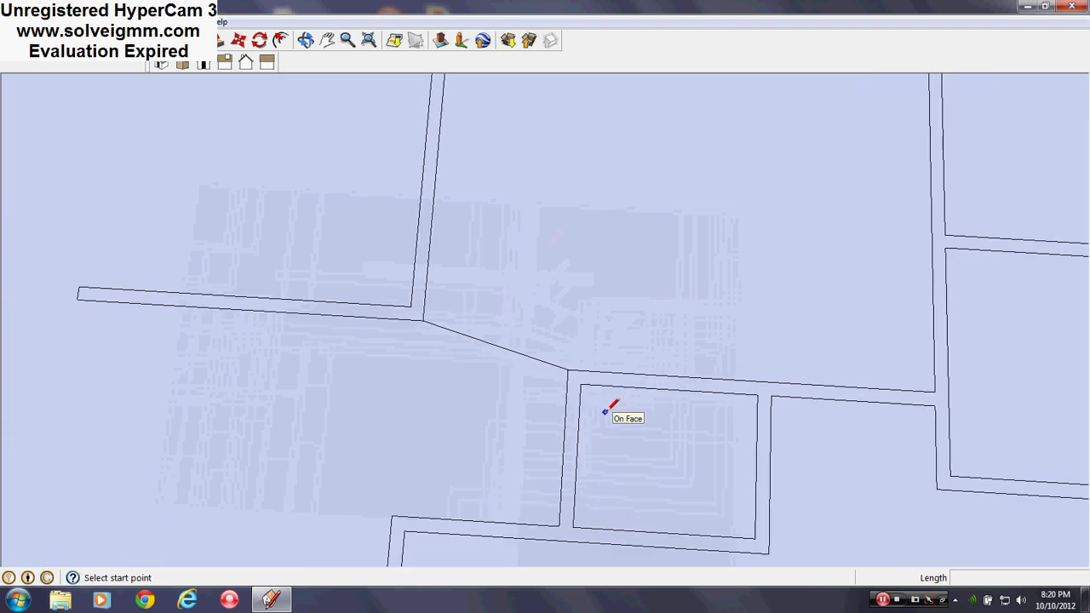
middle_drag(602, 414, 540, 328)
scroll(540, 328, down, 2)
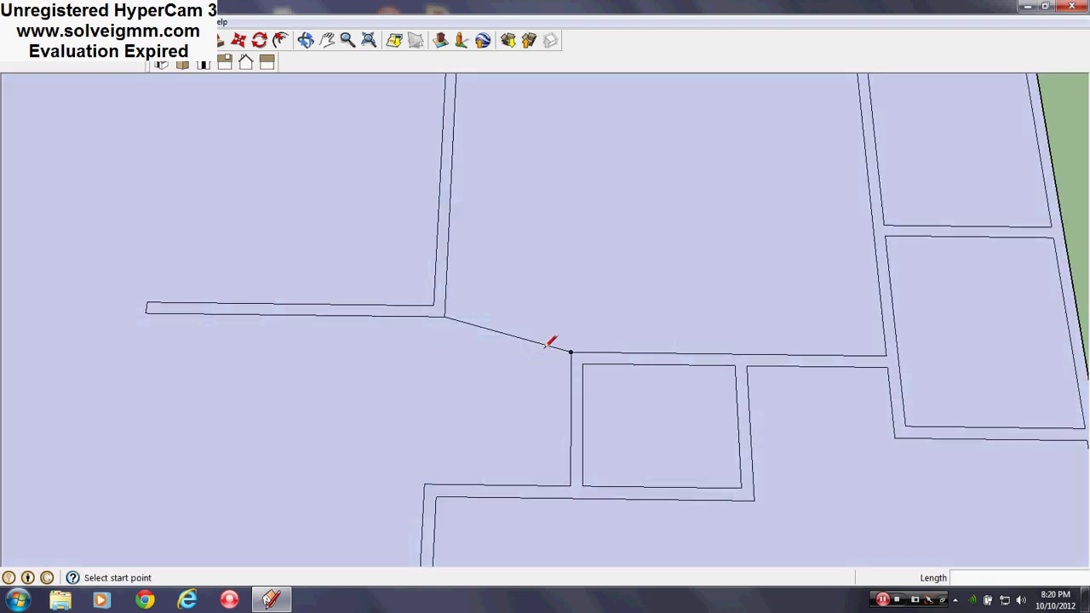
scroll(553, 316, down, 2)
key(ctrl+z)
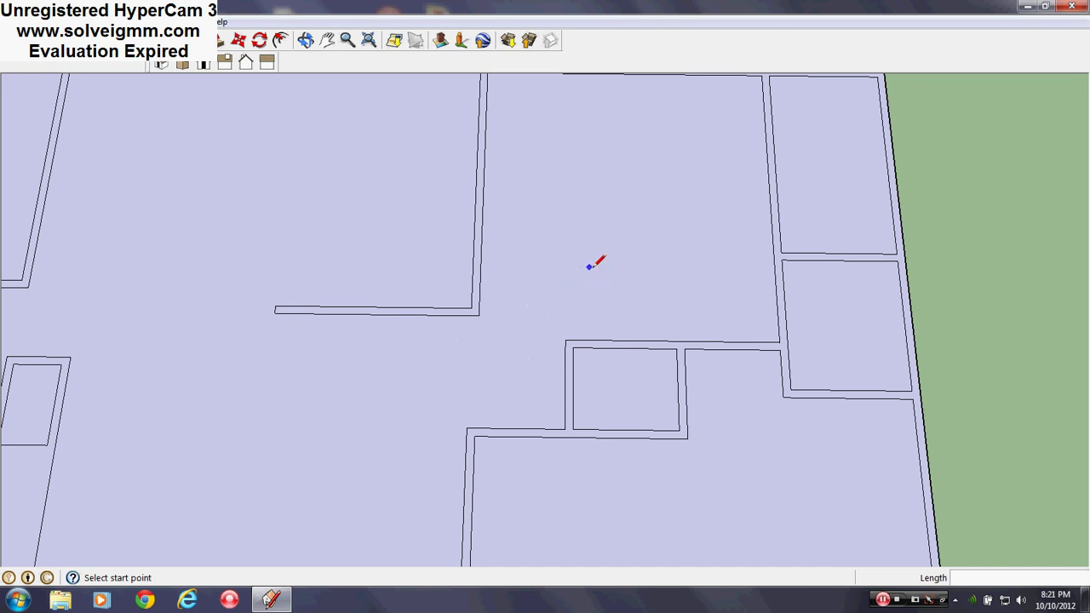
scroll(594, 274, up, 2)
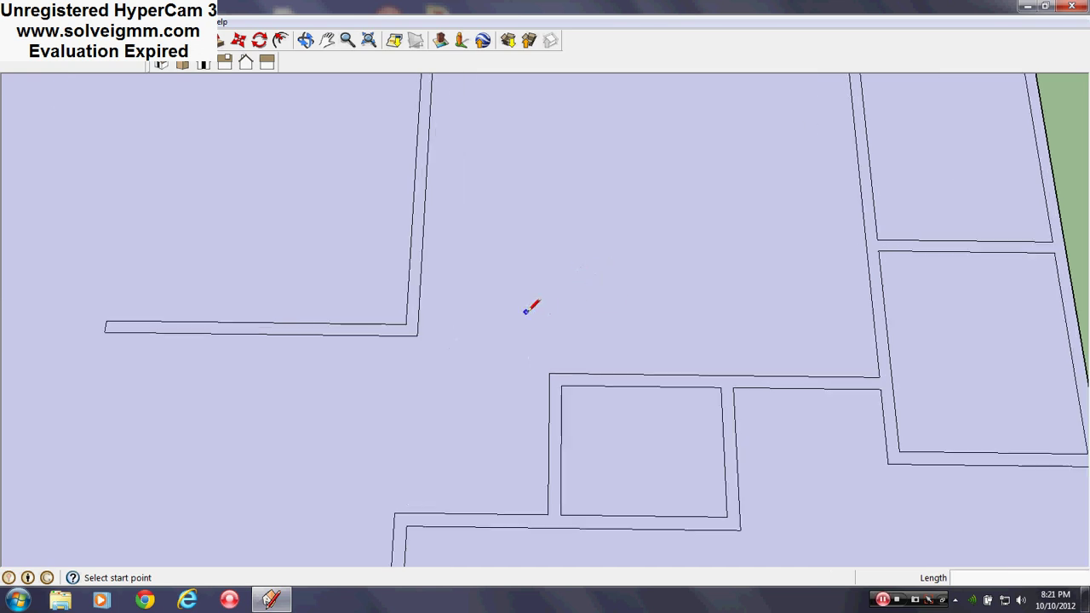
scroll(528, 310, up, 2)
click(320, 357)
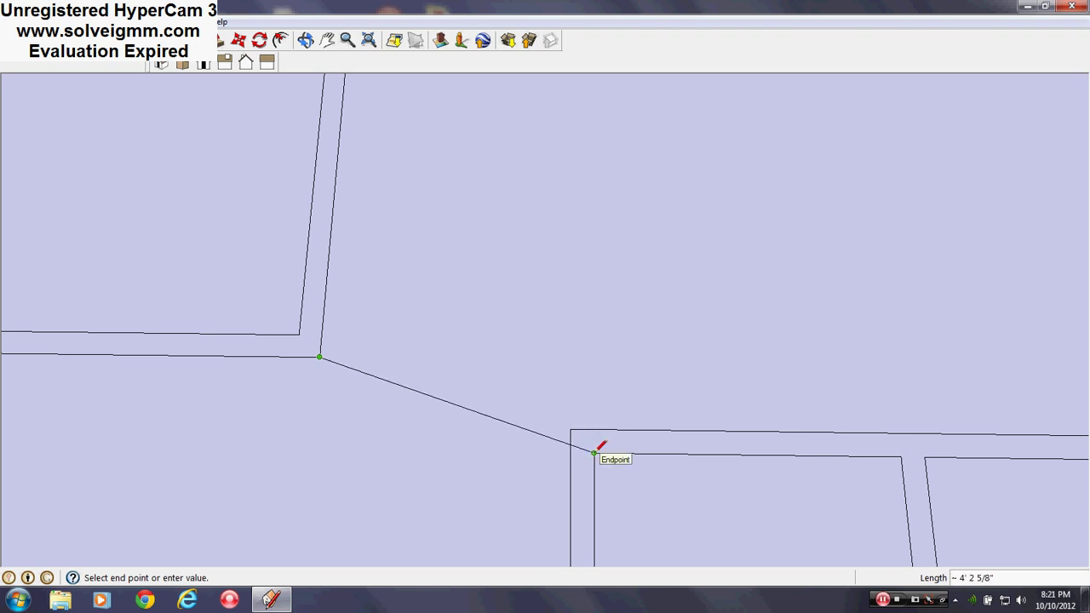
scroll(594, 451, down, 2)
key(Escape)
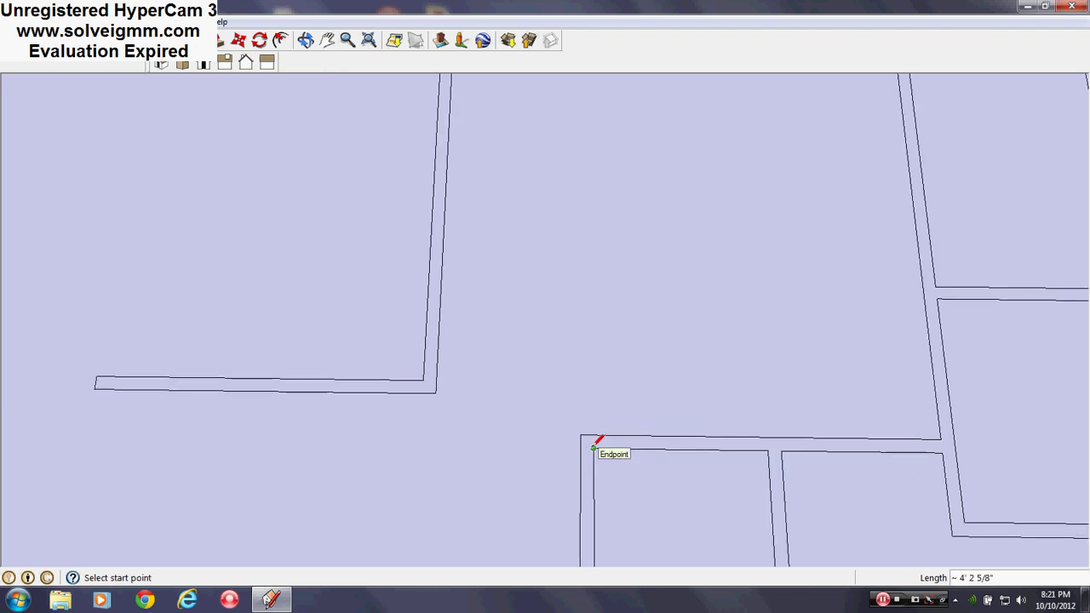
Draw a diagonal line between the inner corners of the small enclosed space and the partition, with a 4" perpendicular tick across its middle.
click(593, 448)
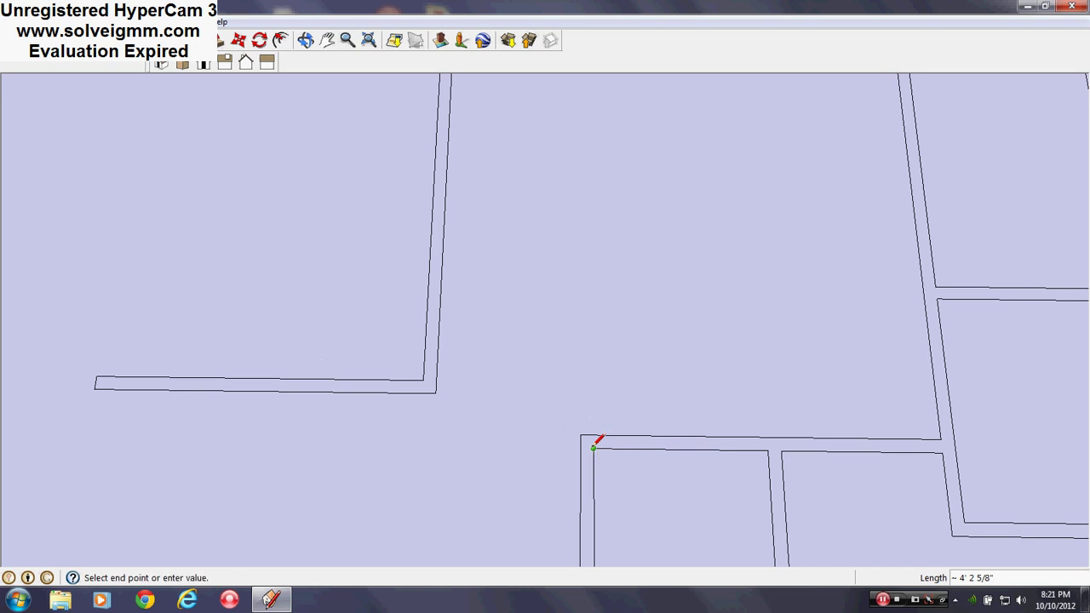
click(435, 391)
scroll(449, 374, down, 2)
click(565, 399)
scroll(576, 388, up, 3)
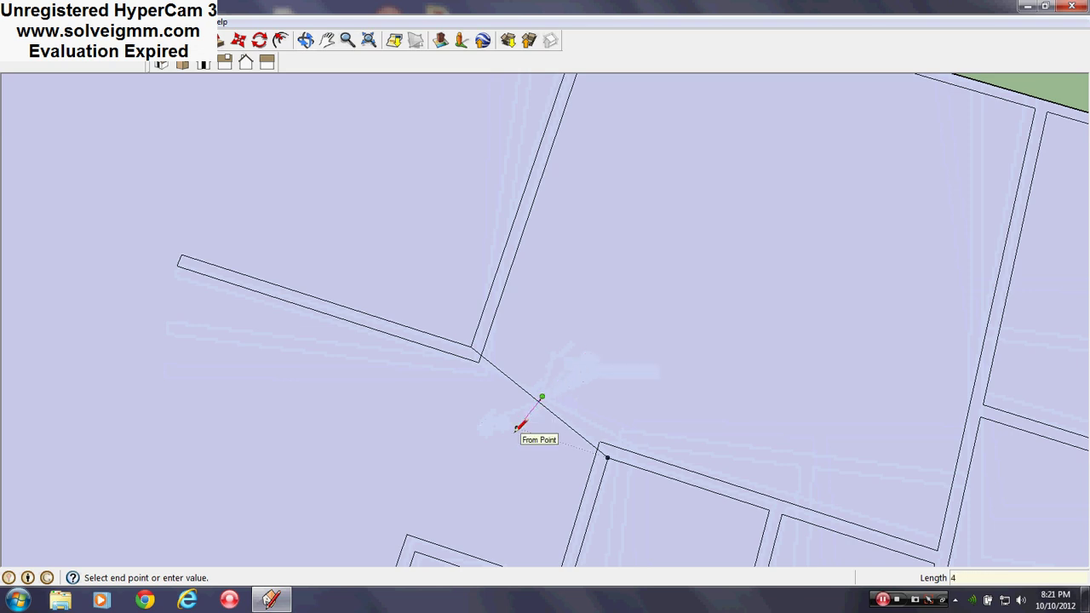
middle_drag(527, 423, 571, 340)
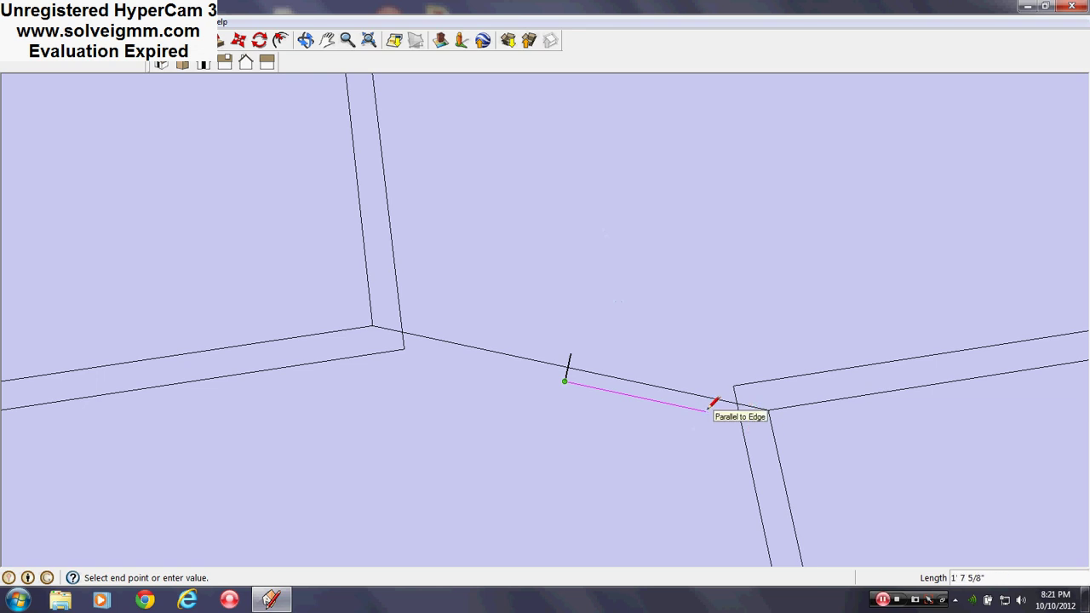
Draw two lines parallel to the diagonal through the tick's ends, running past the walls to outline a 4" diagonal wall.
click(758, 423)
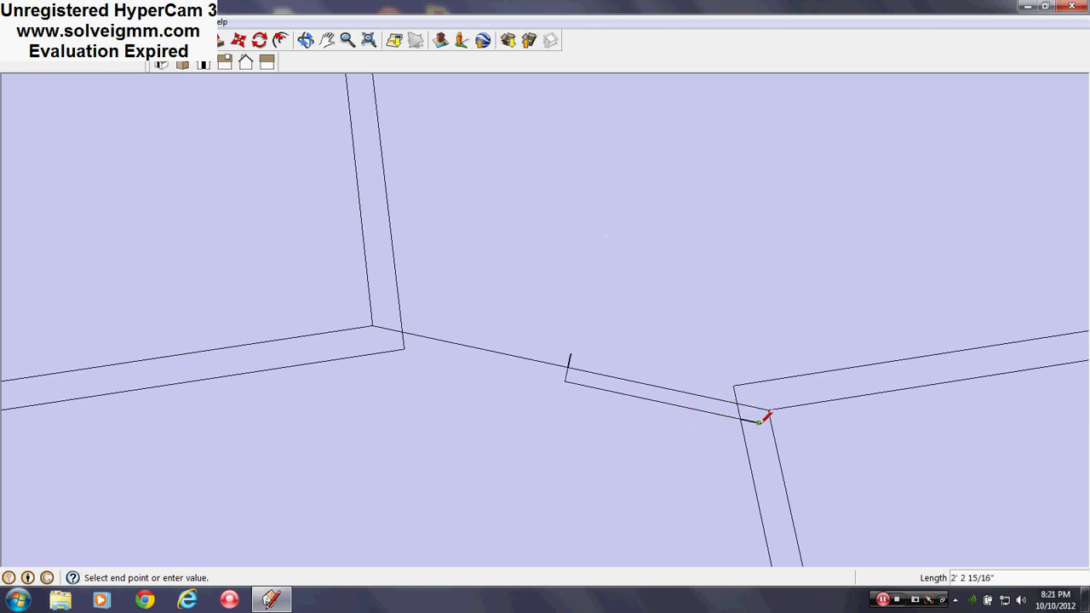
click(247, 313)
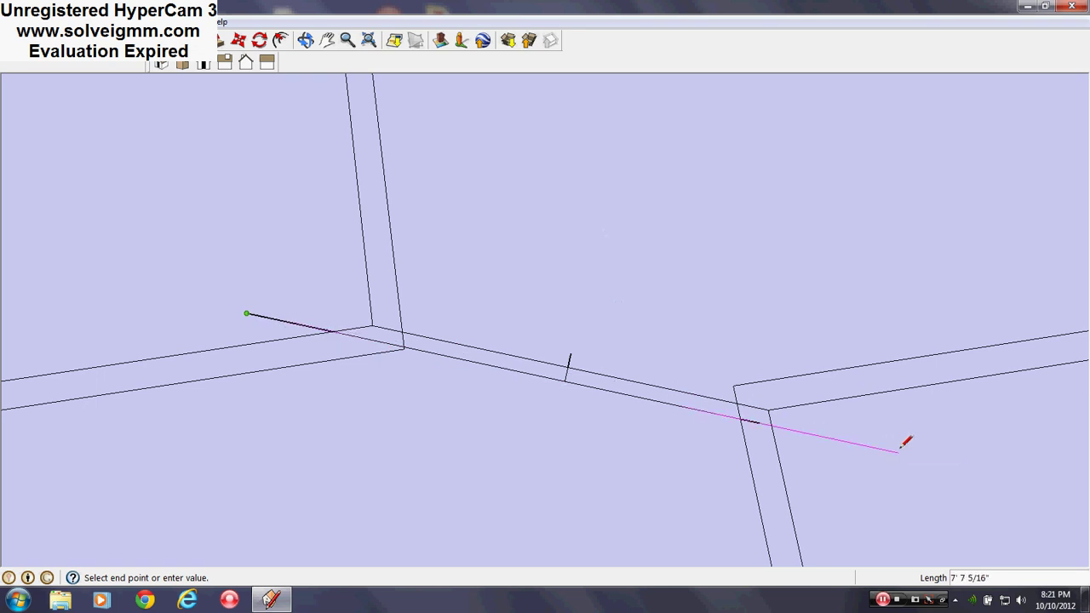
key(Escape)
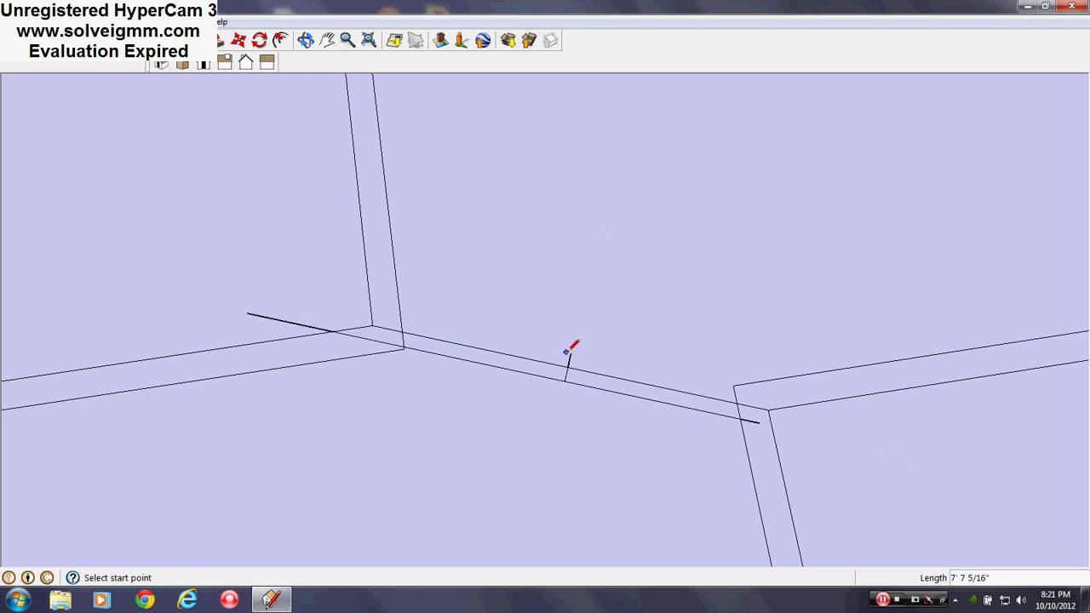
click(570, 353)
click(258, 287)
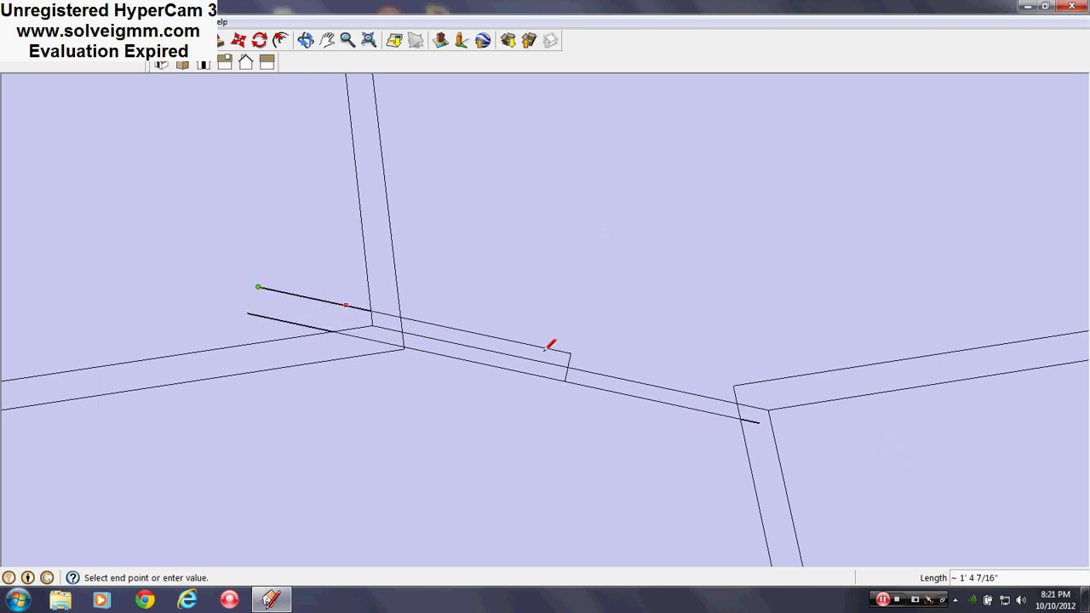
click(881, 418)
key(Escape)
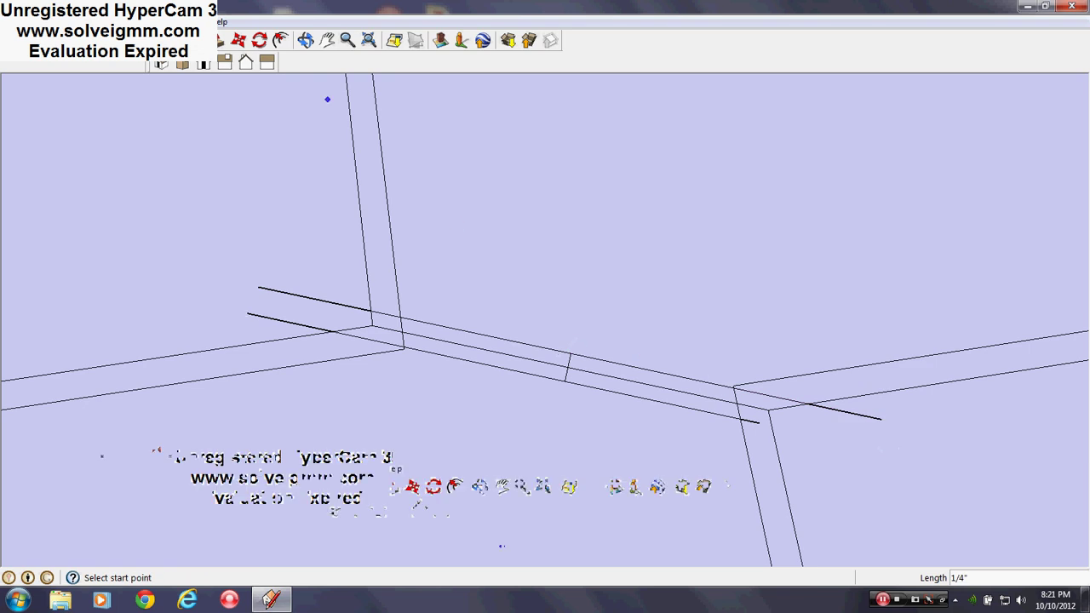
Erase the tick, the diagonal centre line and the upper parallel line's surplus inside the small enclosed space's wall corner.
click(197, 40)
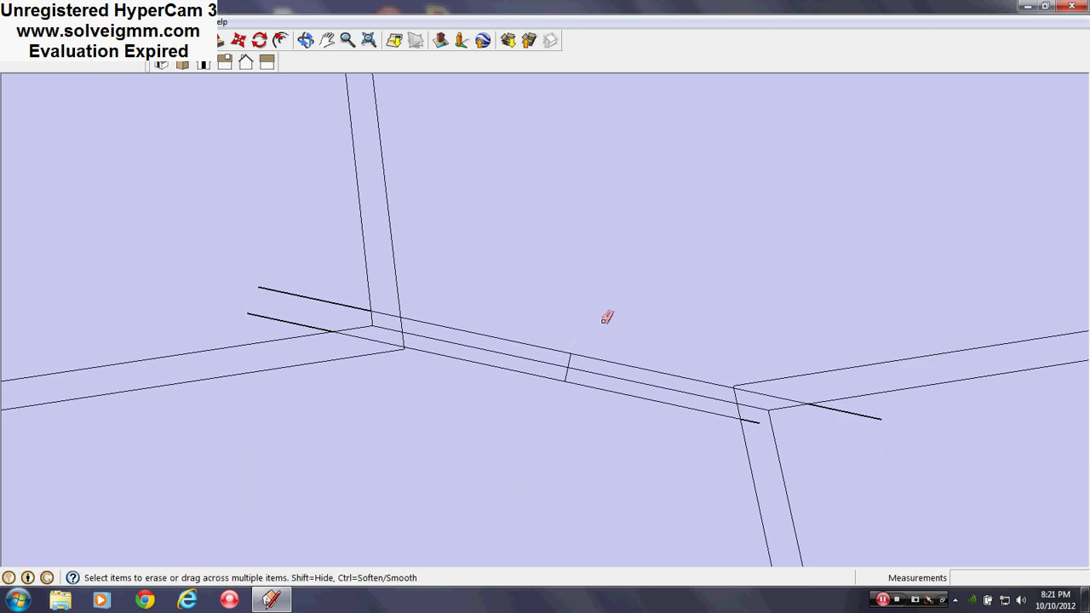
scroll(569, 369, up, 3)
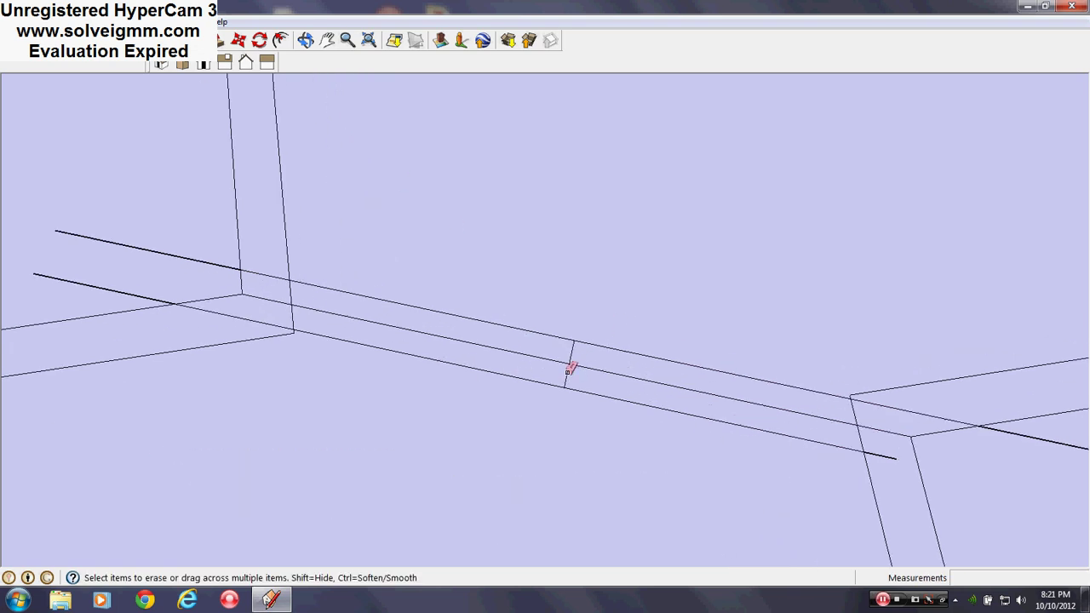
drag(570, 369, 574, 358)
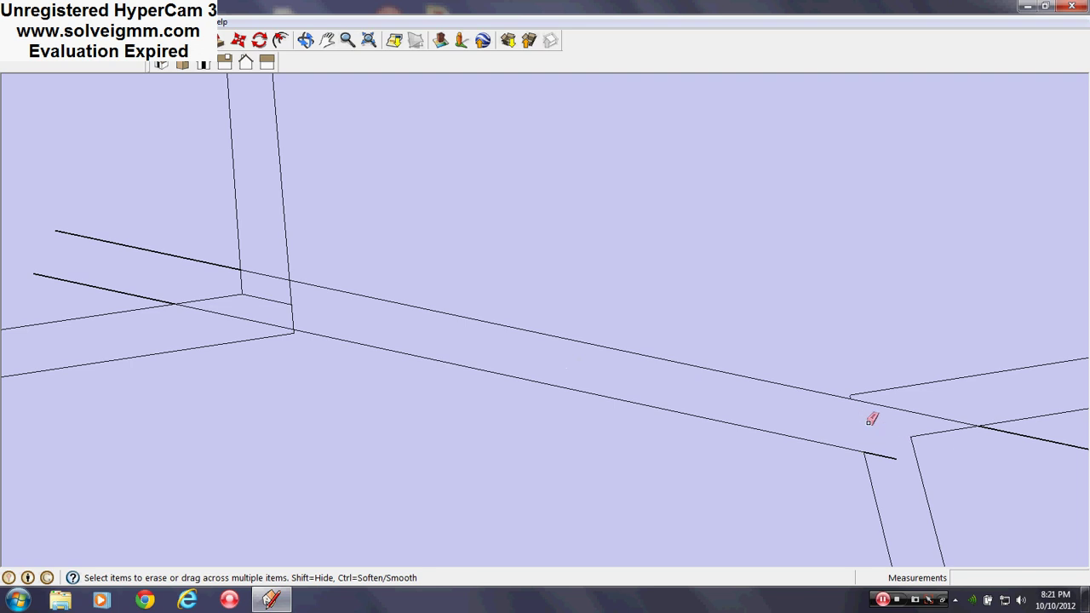
mouse_move(870, 418)
mouse_down()
mouse_move(1022, 431)
mouse_move(854, 426)
mouse_move(859, 449)
mouse_move(903, 455)
mouse_up()
key(z)
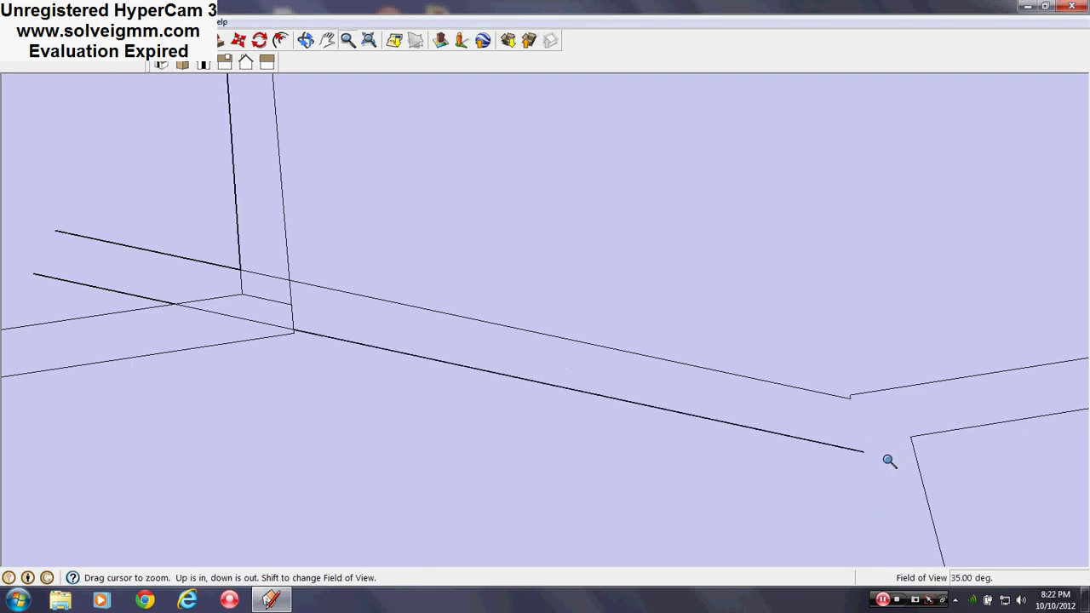
key(ctrl+z)
key(e)
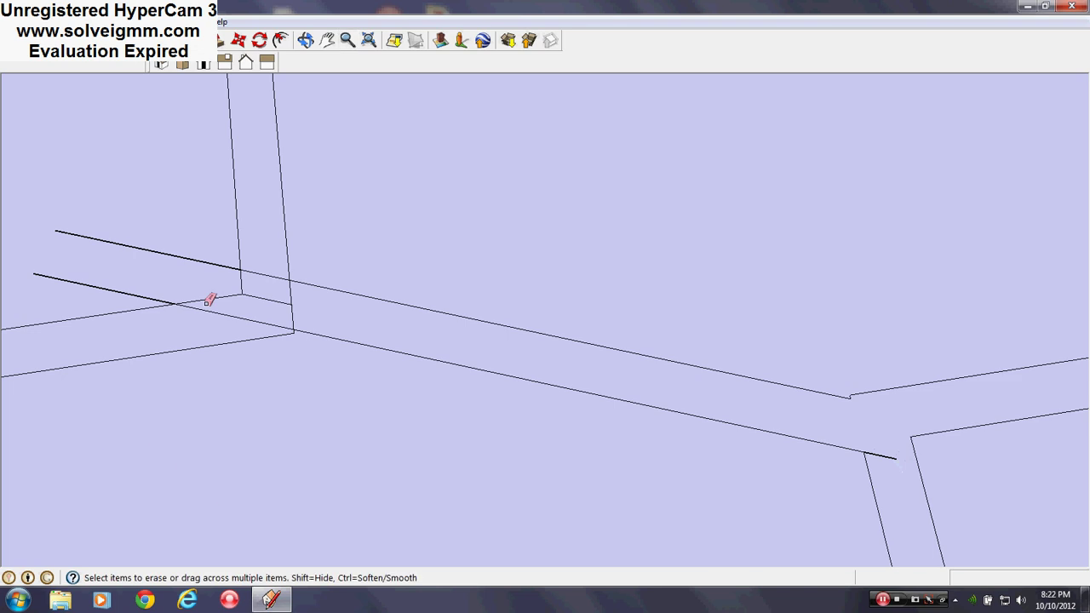
Erase the parallel lines' overhangs and the leftover segments inside both wall junctions of the new diagonal wall.
click(124, 289)
click(163, 243)
click(260, 298)
click(261, 309)
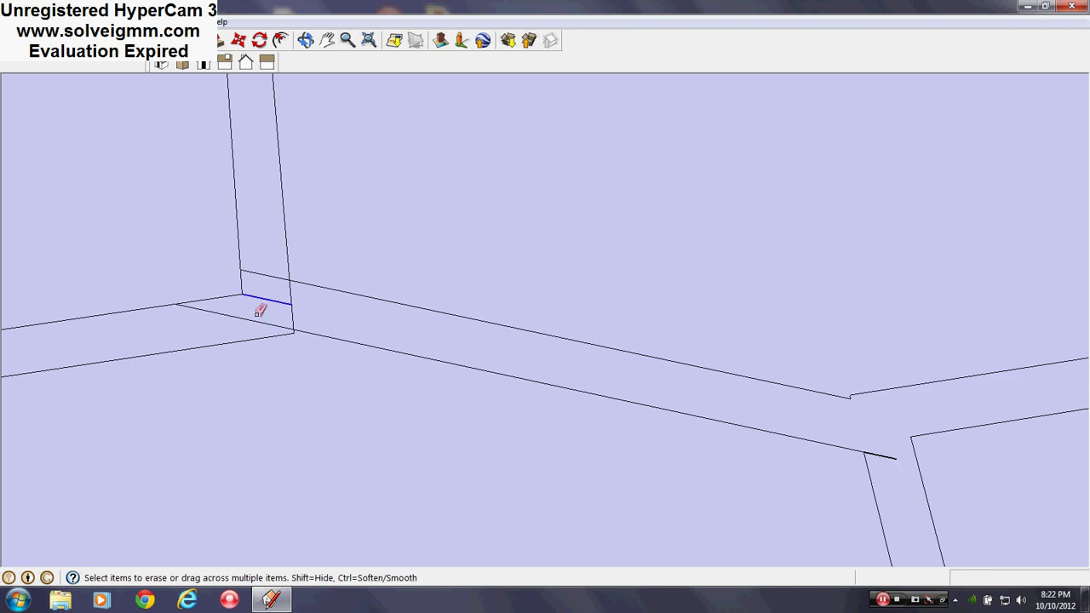
click(272, 279)
scroll(235, 261, down, 2)
scroll(633, 367, up, 3)
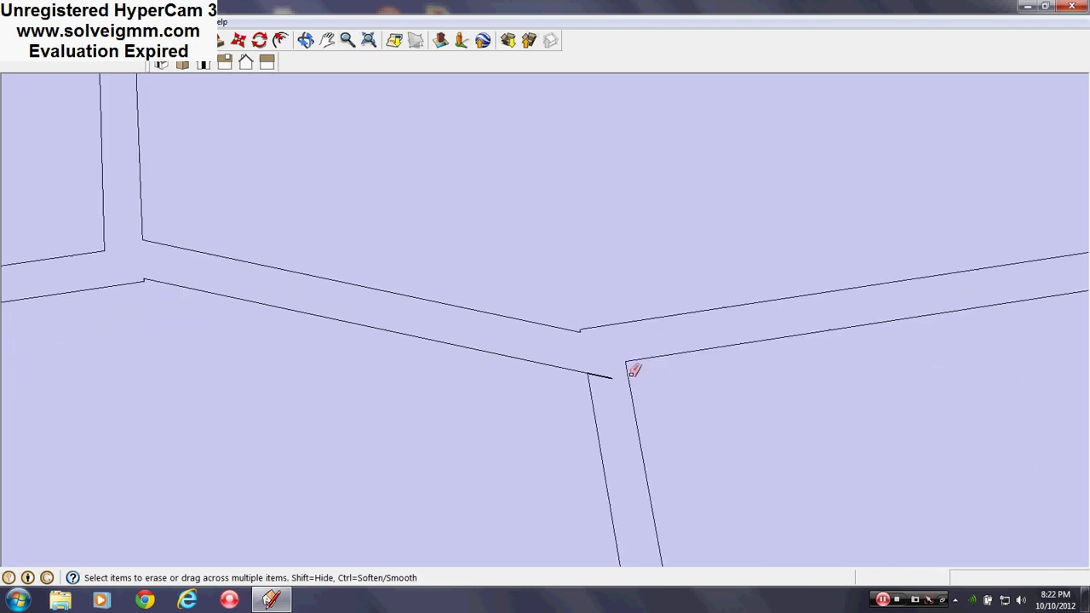
click(606, 375)
scroll(620, 297, down, 6)
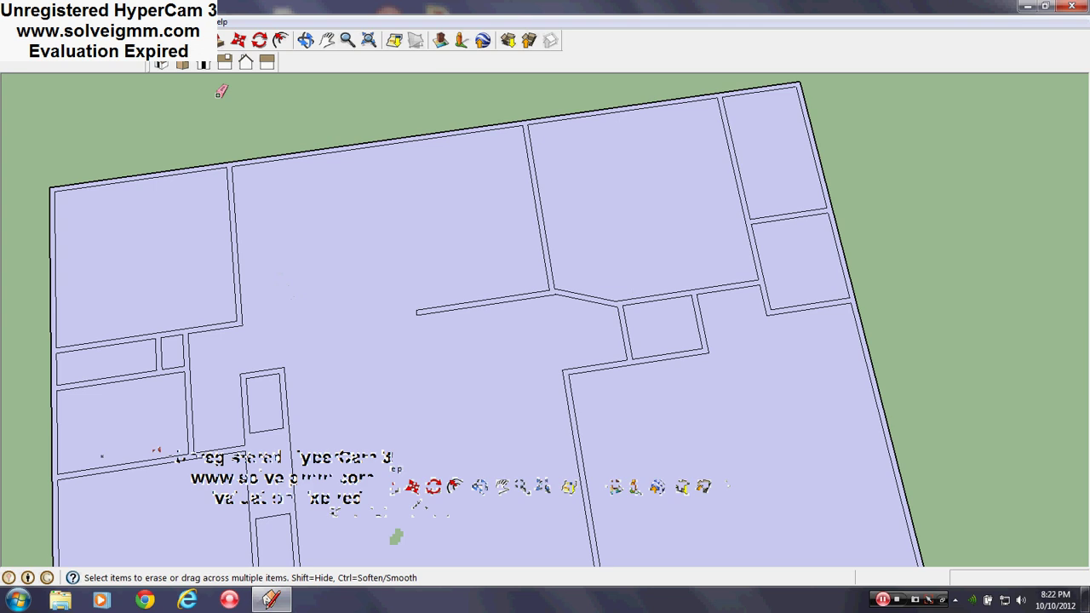
Draw short lines extending the straight wall edges across the diagonal wall's edges at its two kinked corners.
key(l)
scroll(565, 298, up, 8)
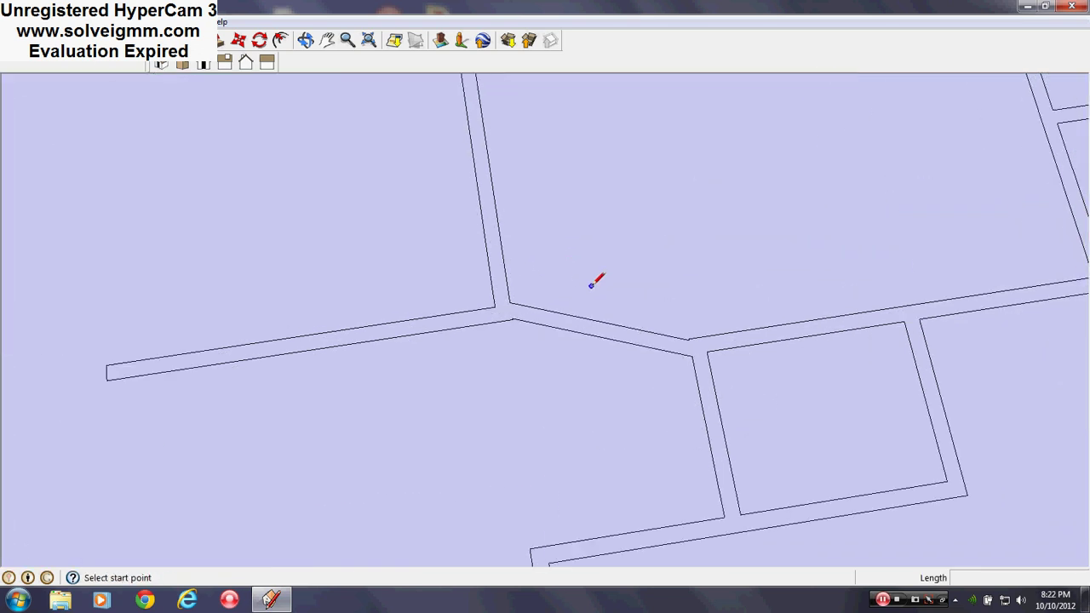
middle_drag(522, 327, 522, 328)
scroll(452, 315, up, 4)
click(454, 330)
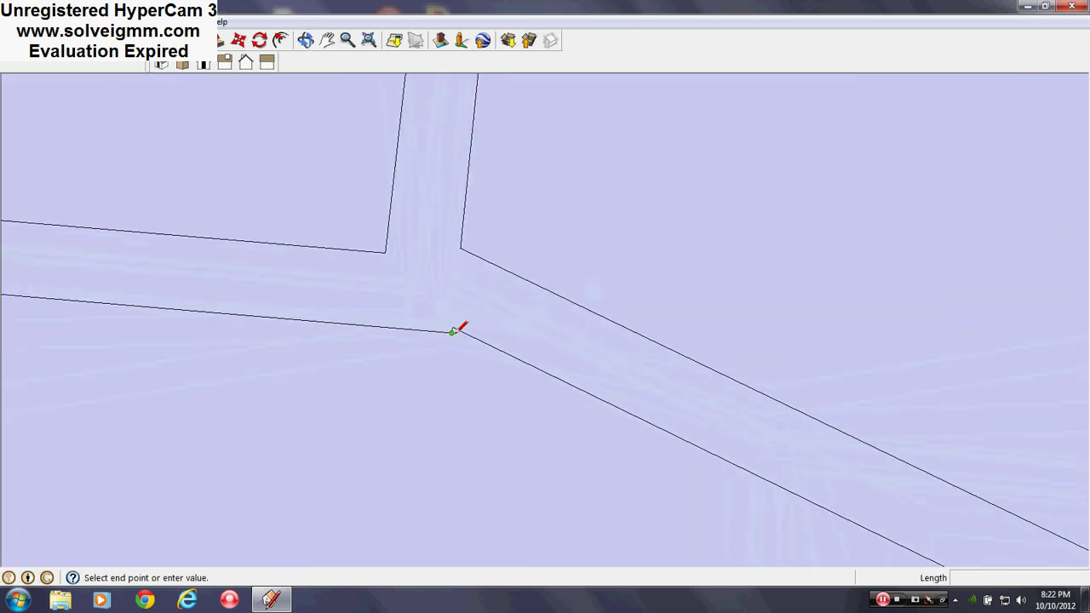
click(512, 338)
scroll(642, 420, down, 3)
scroll(717, 366, up, 2)
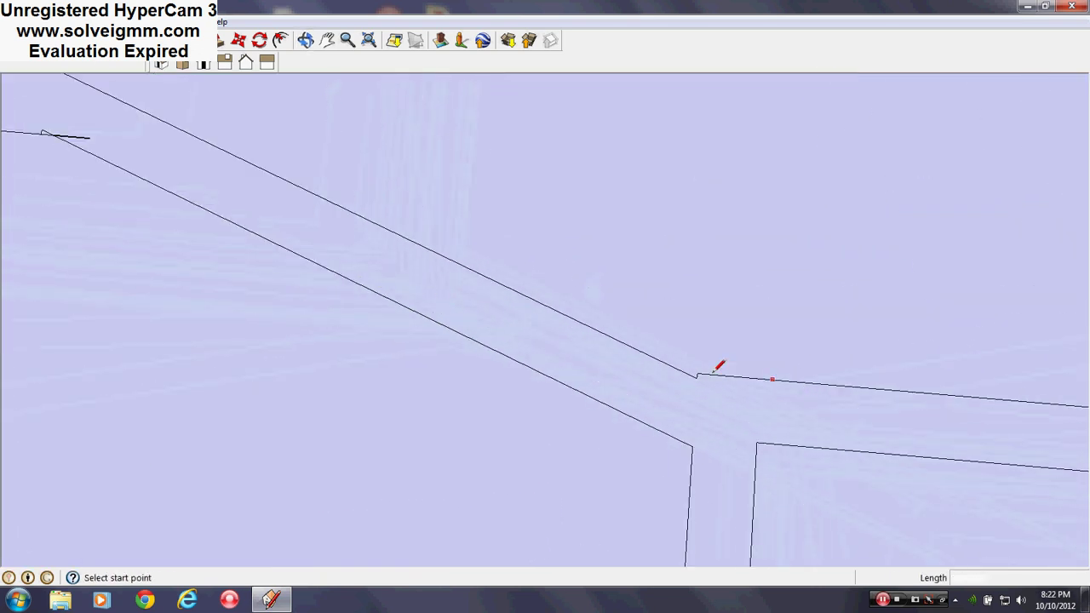
click(696, 372)
click(592, 364)
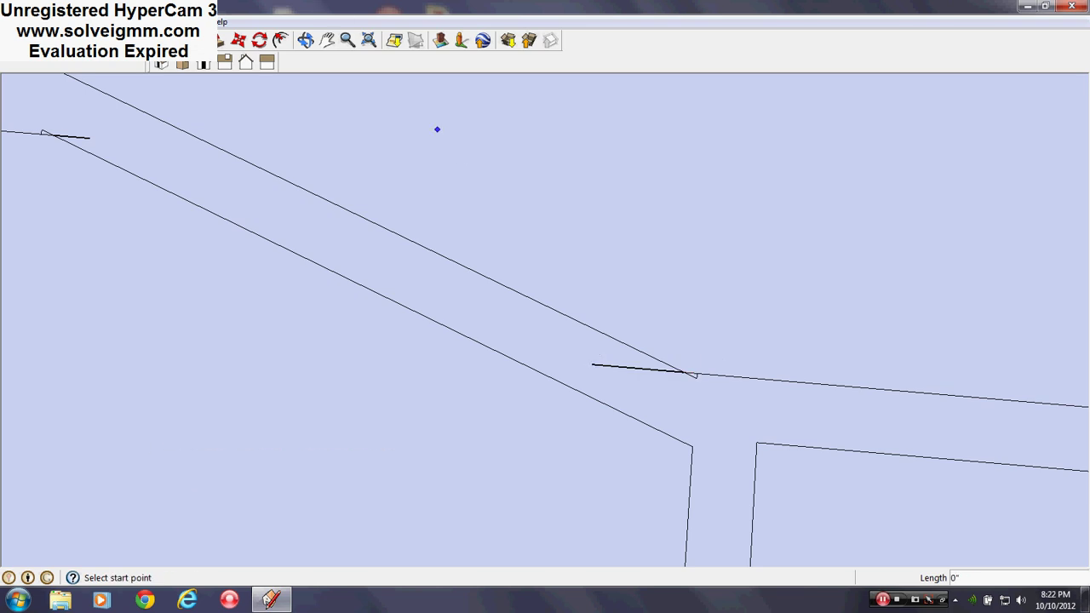
Erase the extension lines' overhangs and the tiny leftover segments at both corners of the diagonal wall.
click(146, 68)
click(90, 137)
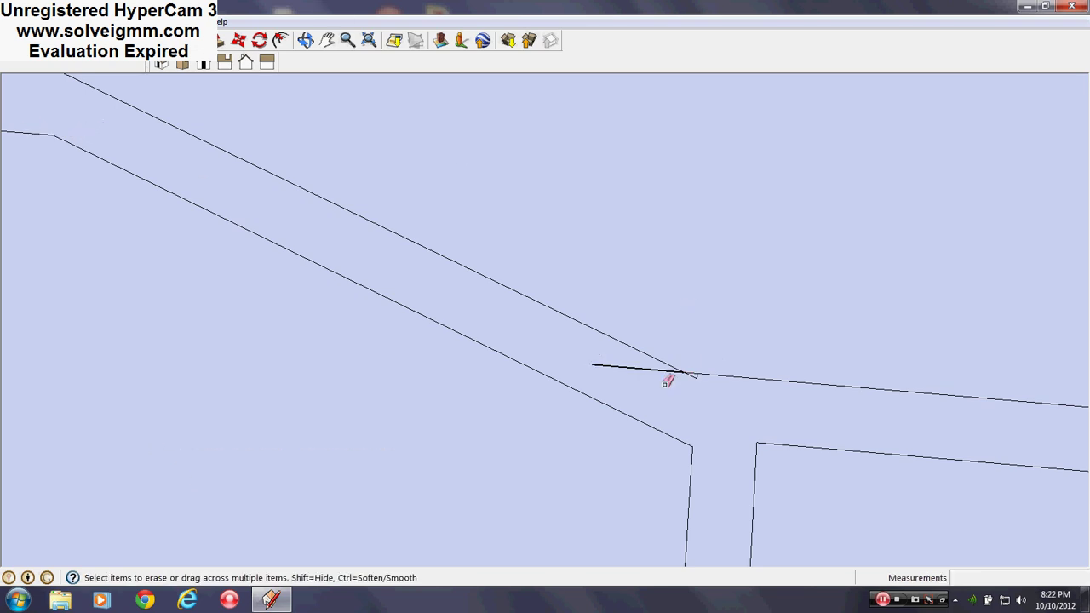
click(661, 367)
scroll(699, 374, down, 6)
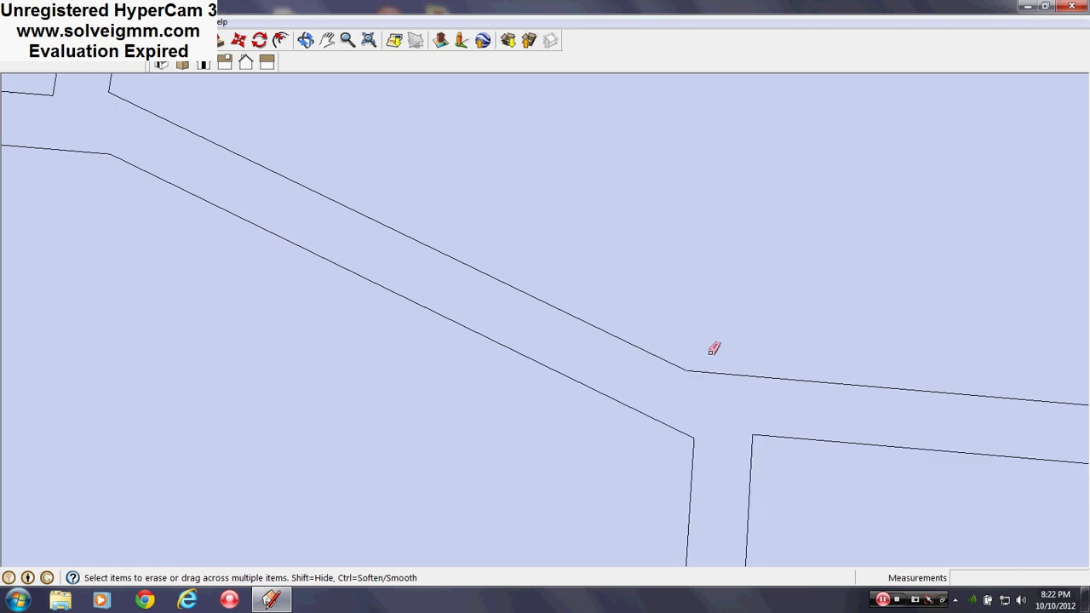
scroll(598, 366, up, 5)
scroll(616, 372, up, 3)
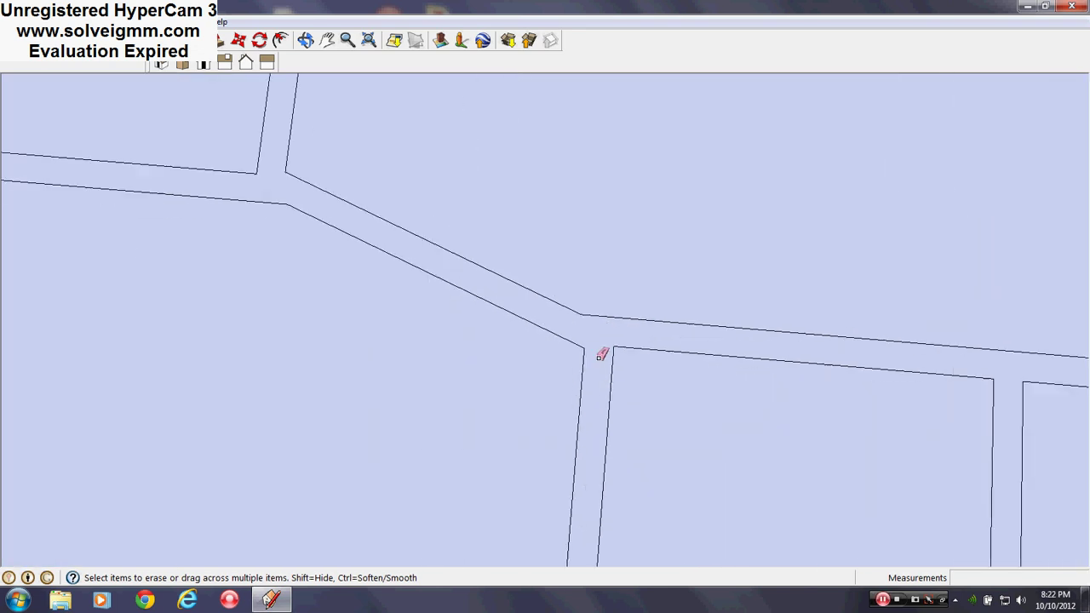
scroll(490, 286, up, 1)
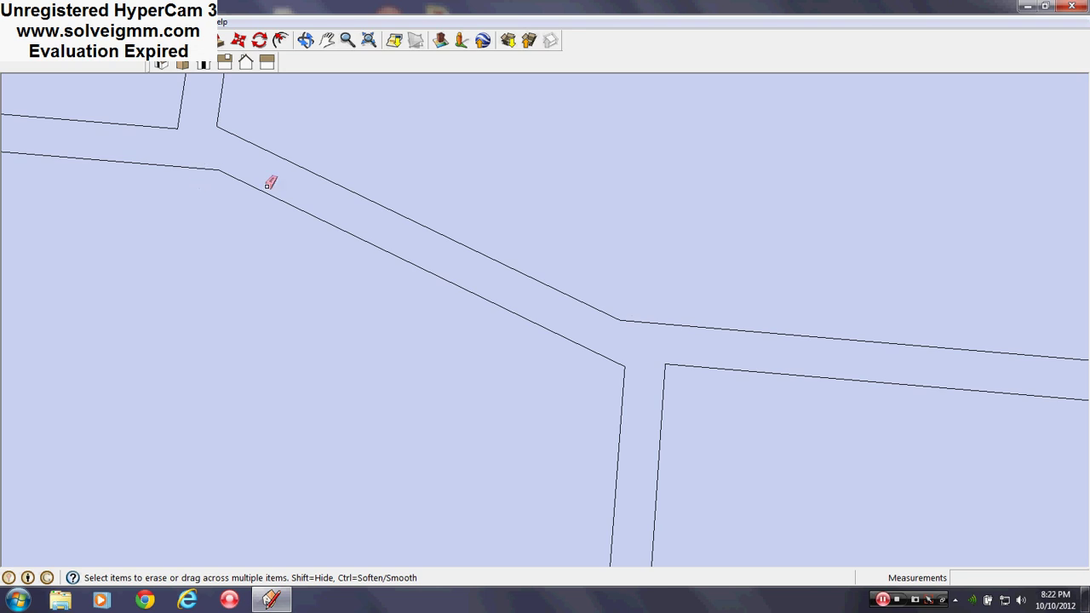
Raise the house's connected exterior and interior walls from the floor plan with Push/Pull.
scroll(594, 330, down, 3)
scroll(588, 336, down, 5)
mouse_move(579, 343)
middle_down()
mouse_move(567, 372)
mouse_move(574, 340)
mouse_move(500, 330)
mouse_move(518, 418)
mouse_move(550, 451)
mouse_move(501, 338)
mouse_move(608, 396)
mouse_move(588, 443)
middle_up()
key(l)
scroll(545, 473, up, 2)
mouse_move(507, 498)
middle_down()
mouse_move(530, 493)
mouse_move(516, 508)
middle_up()
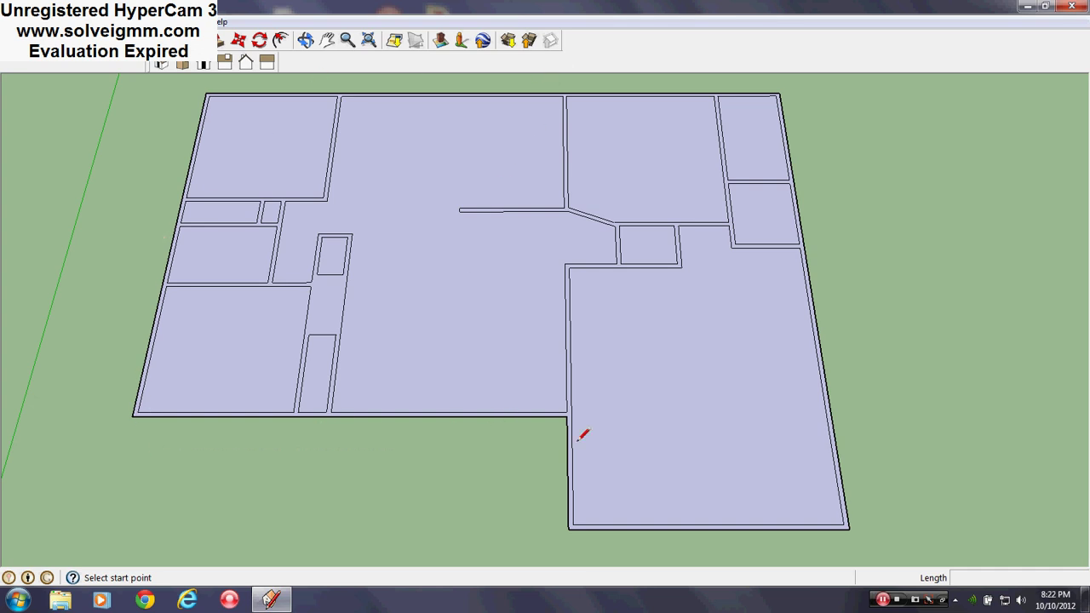
key(p)
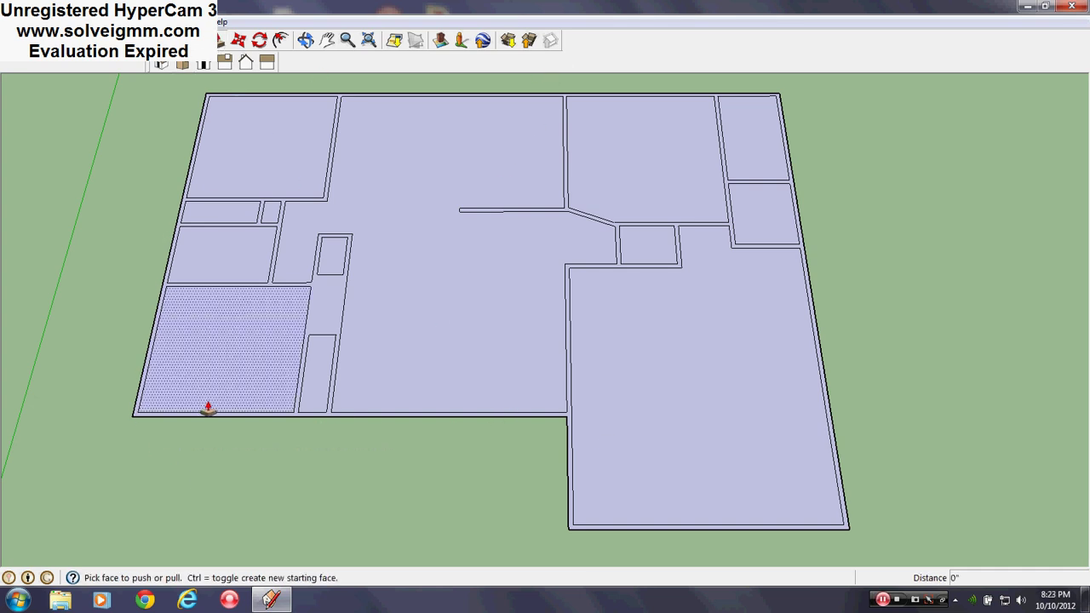
click(213, 424)
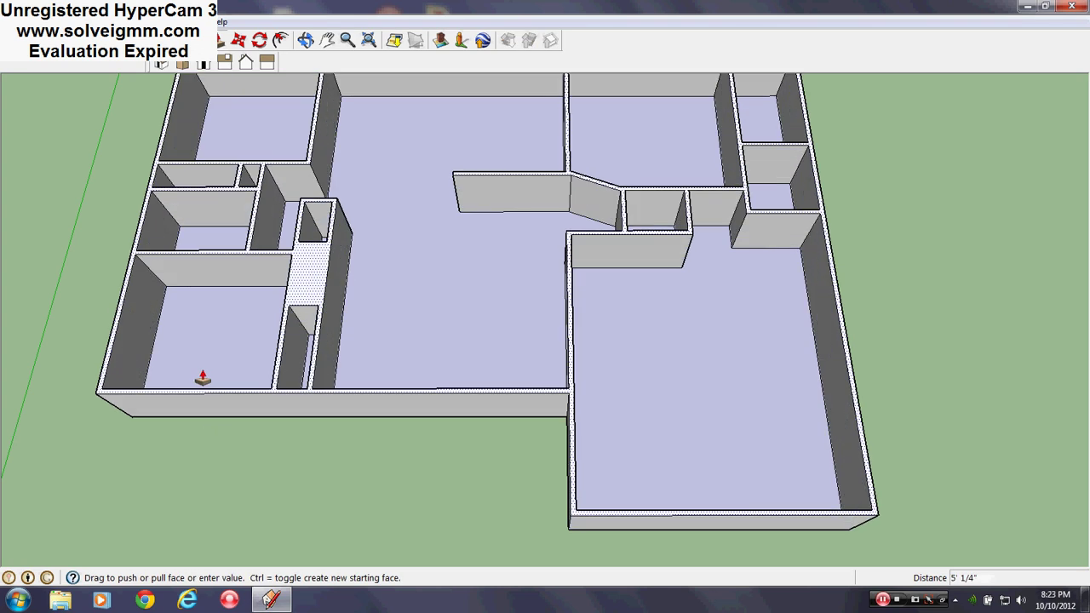
middle_drag(199, 378, 185, 226)
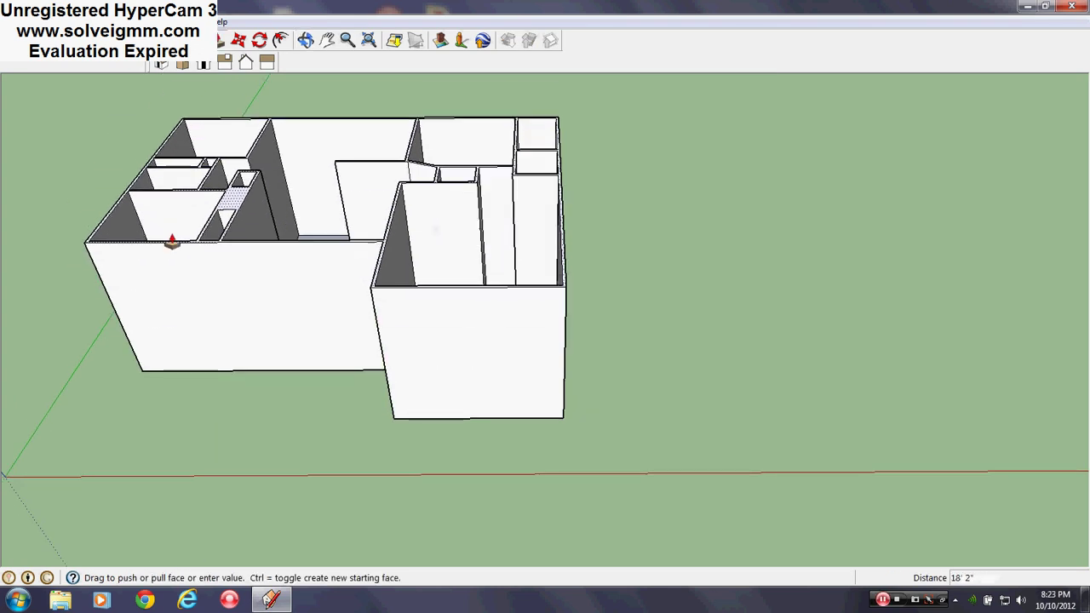
middle_drag(175, 273, 545, 366)
key(l)
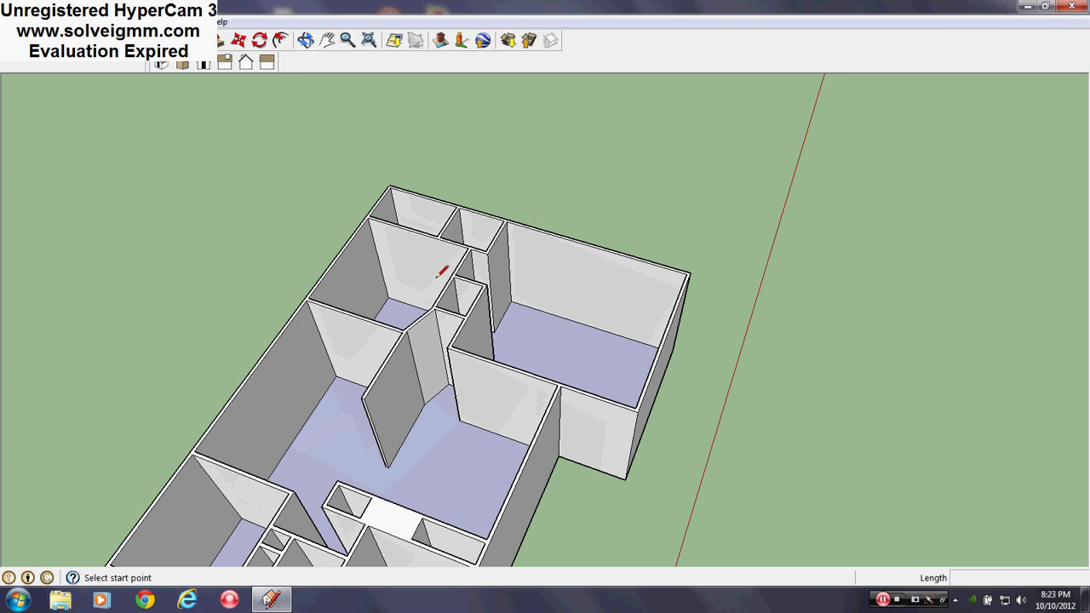
Examine the raised walls, closets and room layout of the house from all sides.
middle_drag(443, 272, 469, 350)
scroll(469, 350, down, 3)
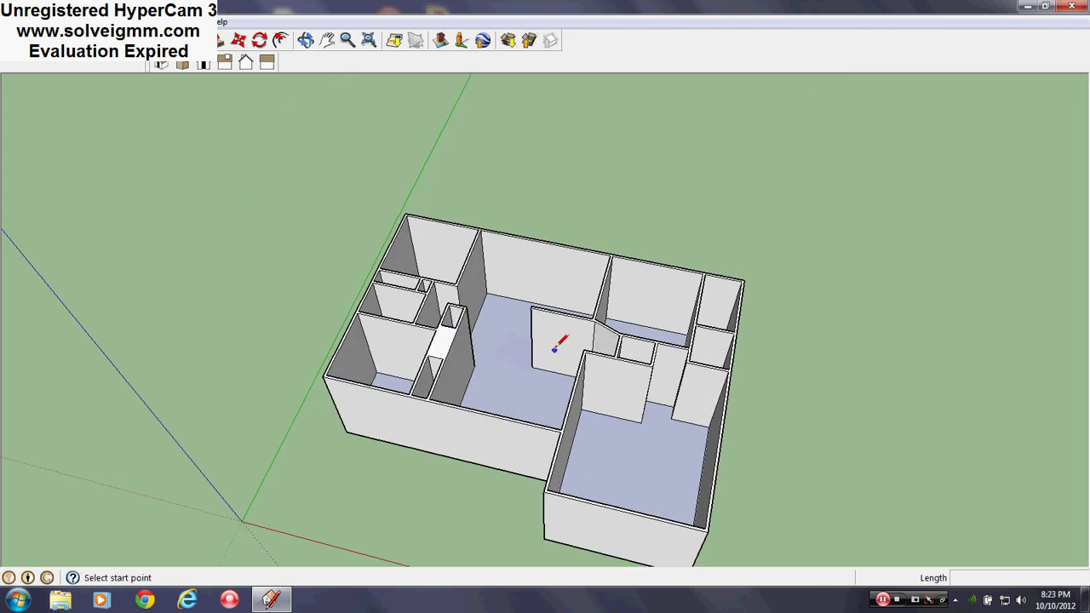
scroll(557, 344, up, 5)
middle_drag(557, 343, 572, 310)
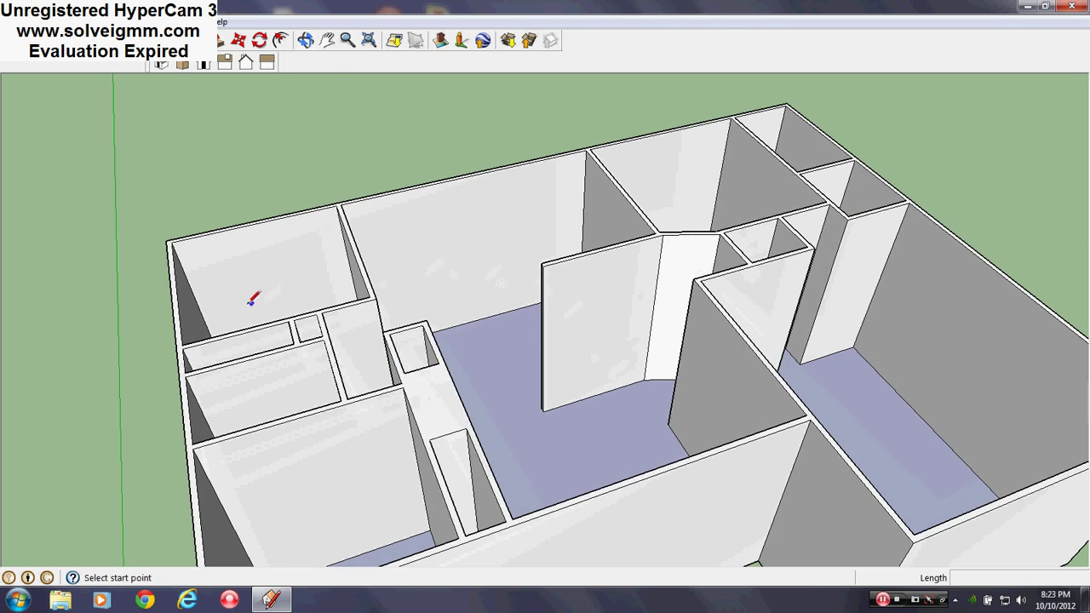
mouse_move(246, 290)
middle_down()
mouse_move(919, 287)
mouse_move(535, 367)
mouse_move(836, 334)
mouse_move(809, 341)
mouse_move(946, 335)
middle_up()
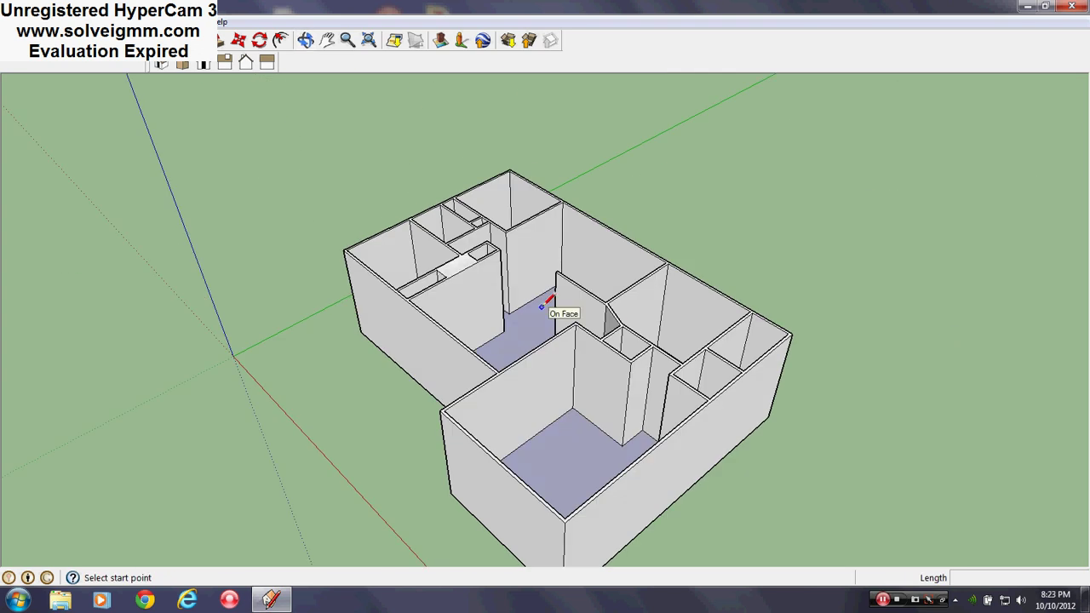
scroll(532, 252, up, 3)
middle_drag(533, 252, 555, 214)
scroll(555, 214, down, 3)
scroll(545, 460, up, 3)
middle_drag(545, 460, 540, 353)
scroll(516, 311, up, 3)
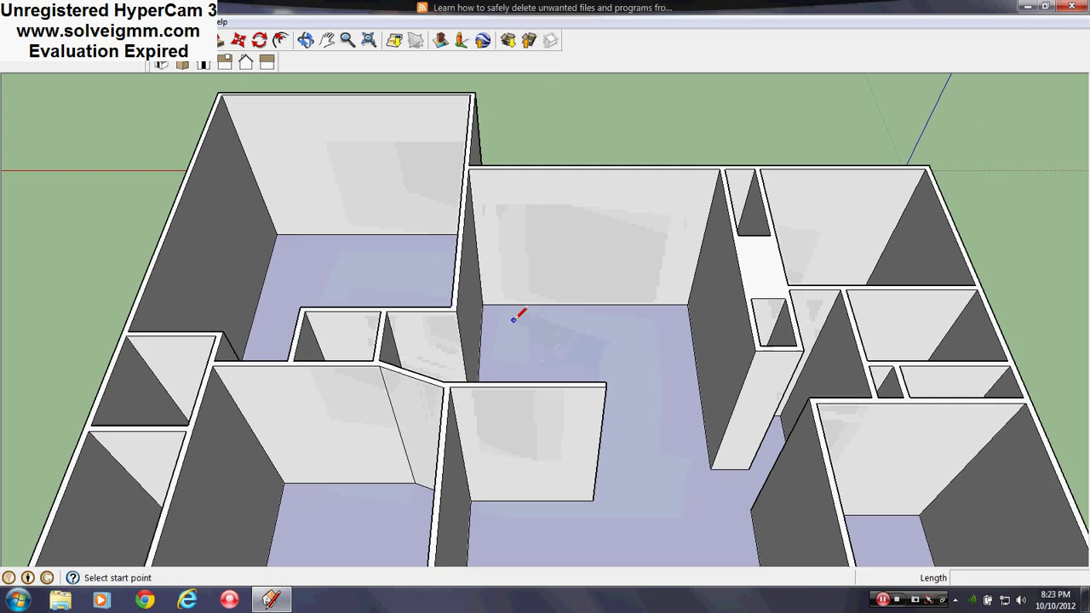
middle_drag(516, 311, 513, 308)
scroll(513, 309, down, 4)
scroll(528, 322, up, 4)
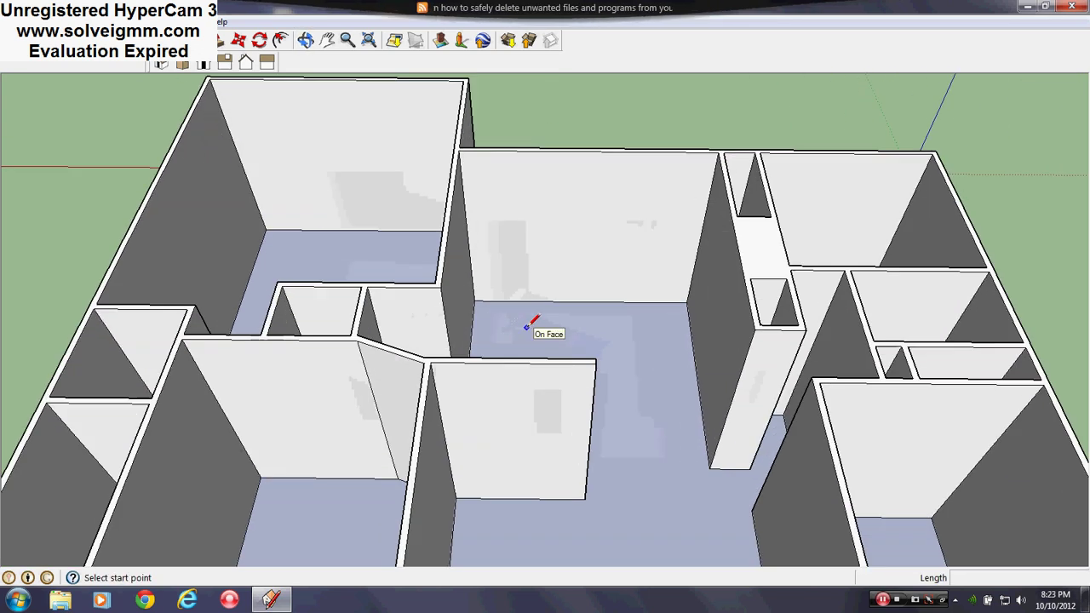
scroll(527, 322, down, 4)
scroll(409, 219, up, 1)
scroll(545, 384, up, 1)
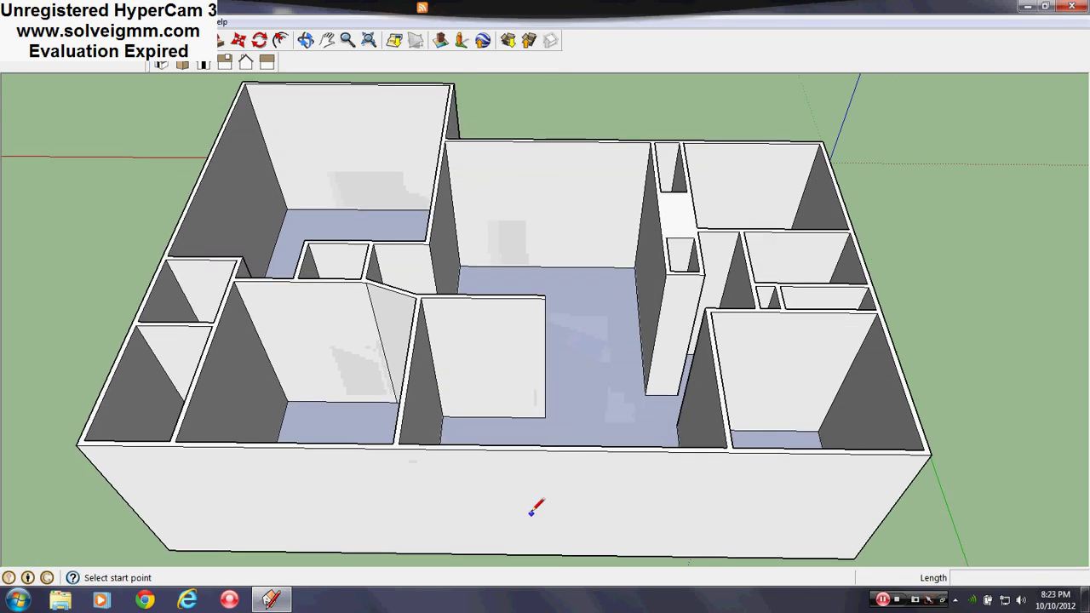
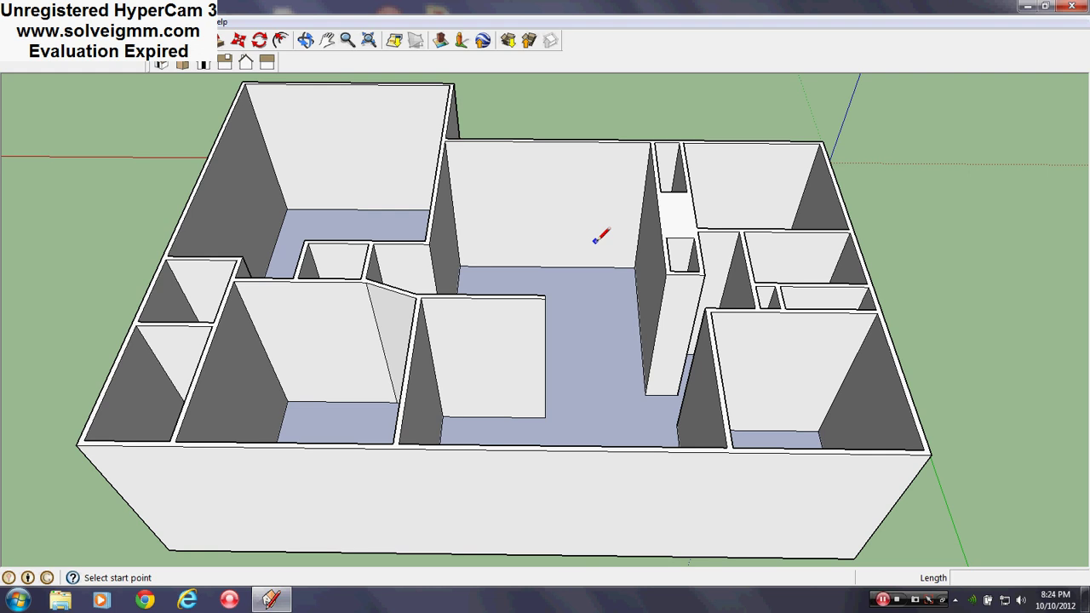
mouse_move(846, 292)
middle_down()
mouse_move(170, 280)
mouse_move(693, 304)
mouse_move(340, 379)
mouse_move(503, 201)
middle_up()
scroll(344, 377, up, 5)
scroll(567, 212, down, 5)
middle_drag(567, 212, 579, 377)
scroll(519, 177, up, 5)
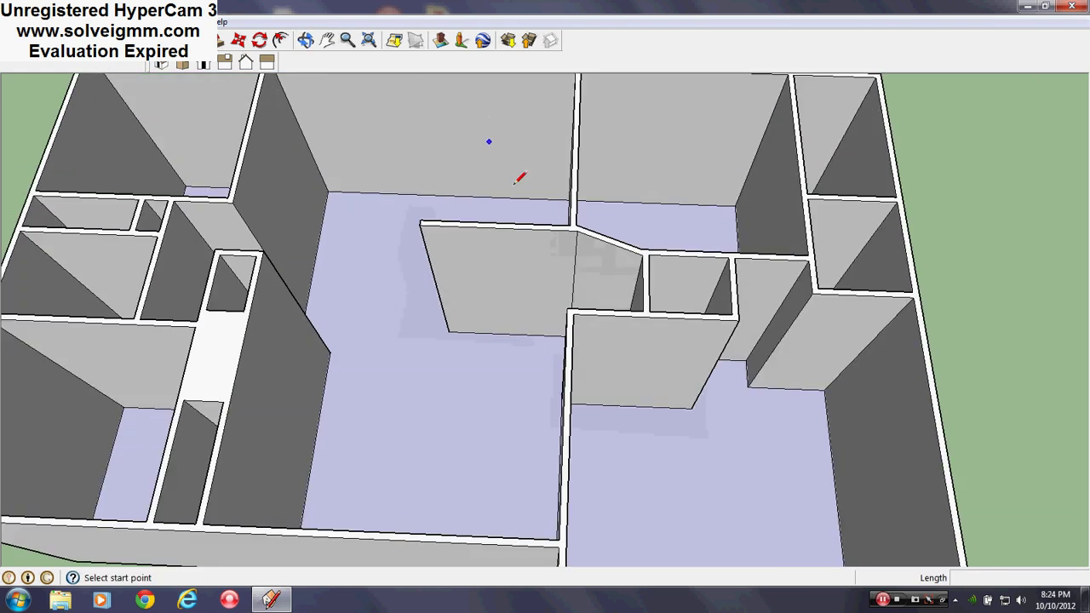
middle_drag(518, 180, 830, 258)
scroll(594, 182, down, 5)
mouse_move(594, 182)
middle_down()
mouse_move(535, 292)
mouse_move(863, 341)
mouse_move(252, 372)
mouse_move(227, 349)
mouse_move(511, 390)
mouse_move(615, 309)
mouse_move(761, 333)
mouse_move(337, 372)
mouse_move(494, 342)
mouse_move(577, 261)
mouse_move(565, 324)
mouse_move(560, 303)
middle_up()
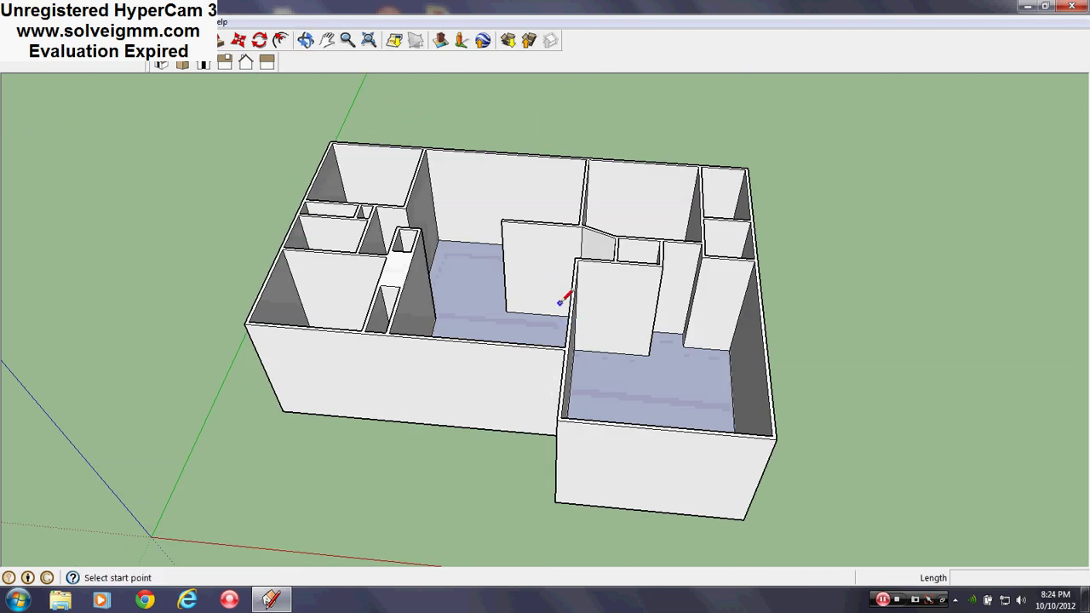
middle_drag(710, 239, 156, 244)
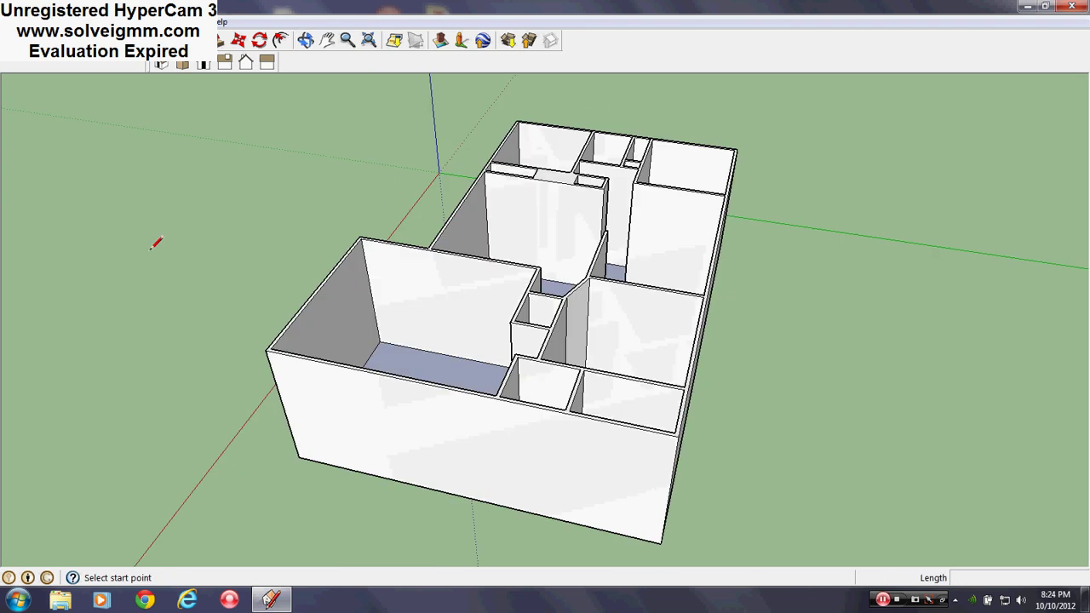
scroll(669, 170, up, 5)
scroll(415, 218, up, 3)
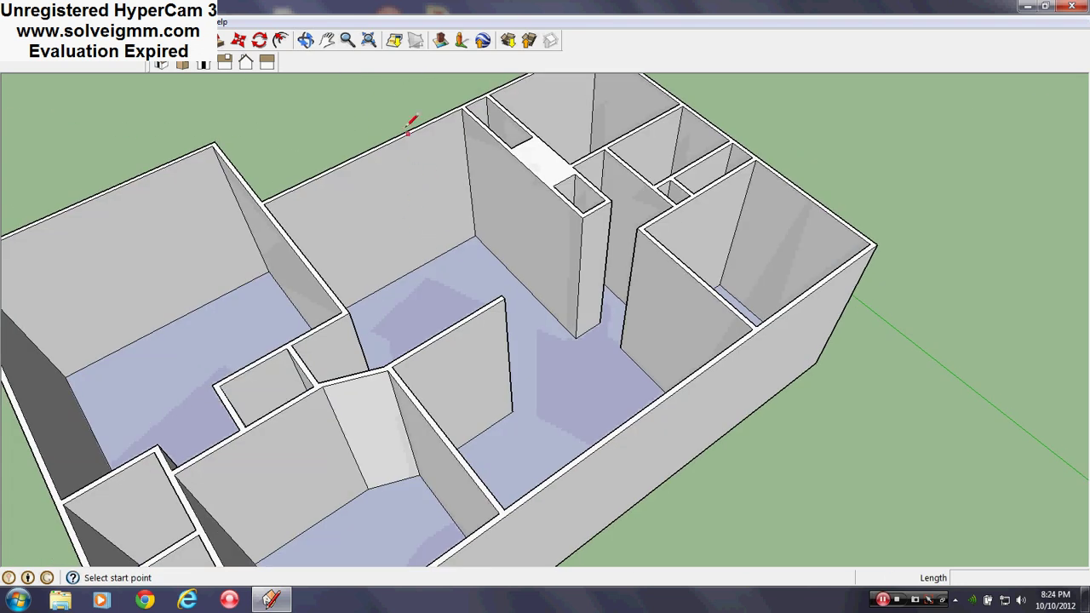
scroll(754, 297, down, 3)
middle_drag(754, 297, 640, 243)
scroll(647, 353, up, 6)
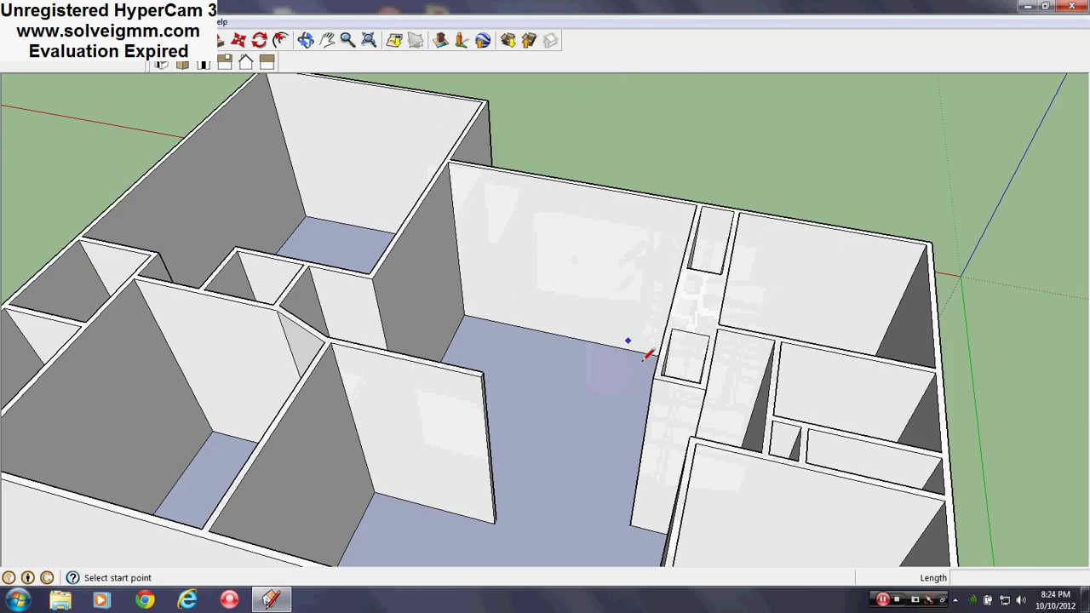
scroll(457, 204, down, 5)
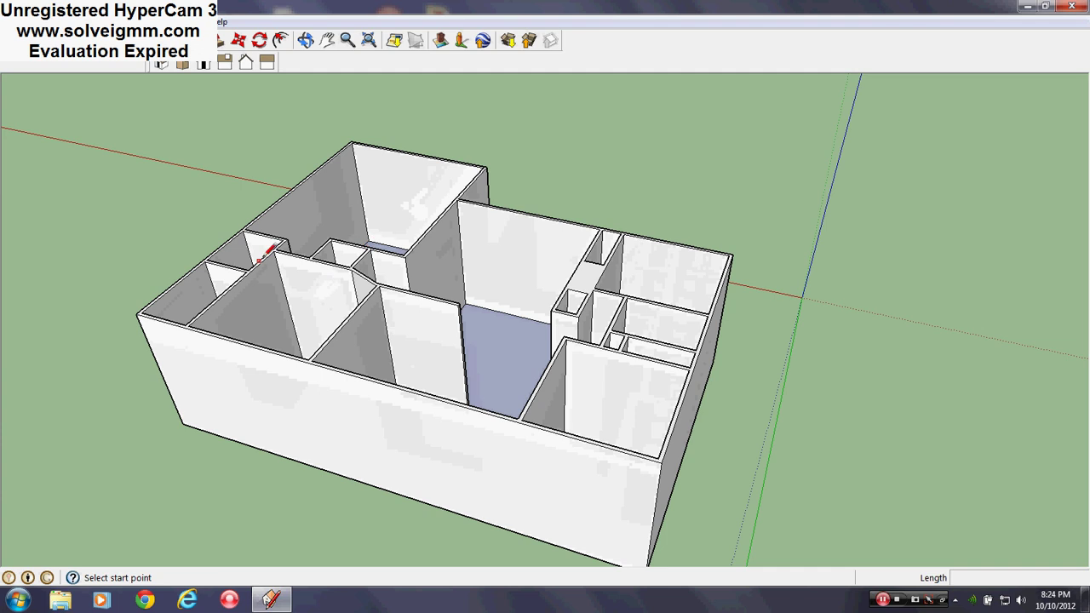
scroll(608, 357, up, 3)
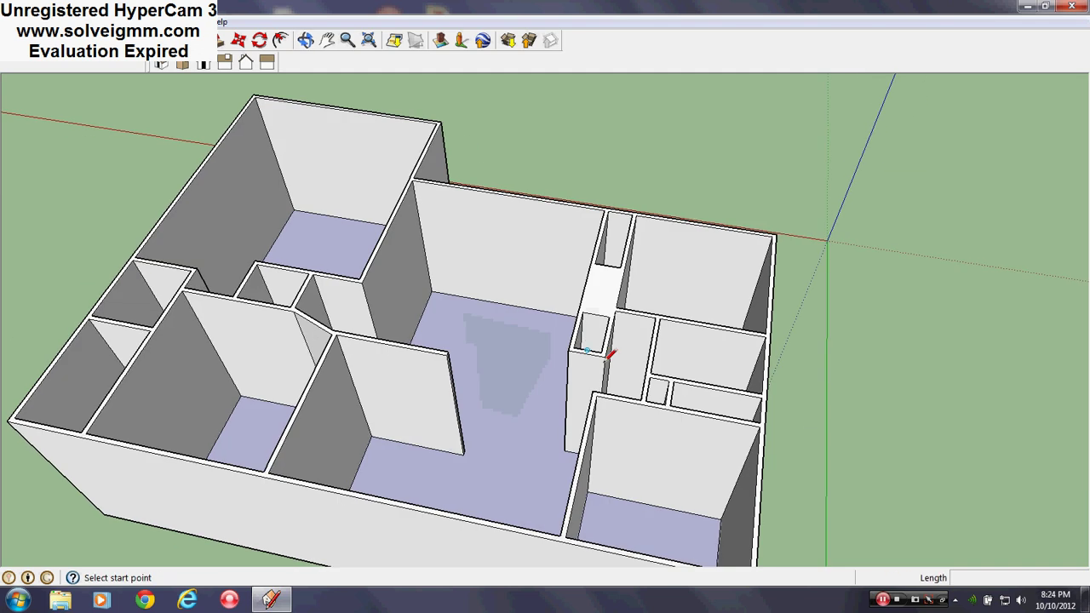
Undo the wall extrusion and draw two 4" ticks across the exterior wall beside the notch's inner corner.
middle_drag(610, 354, 462, 309)
scroll(445, 280, up, 8)
click(434, 296)
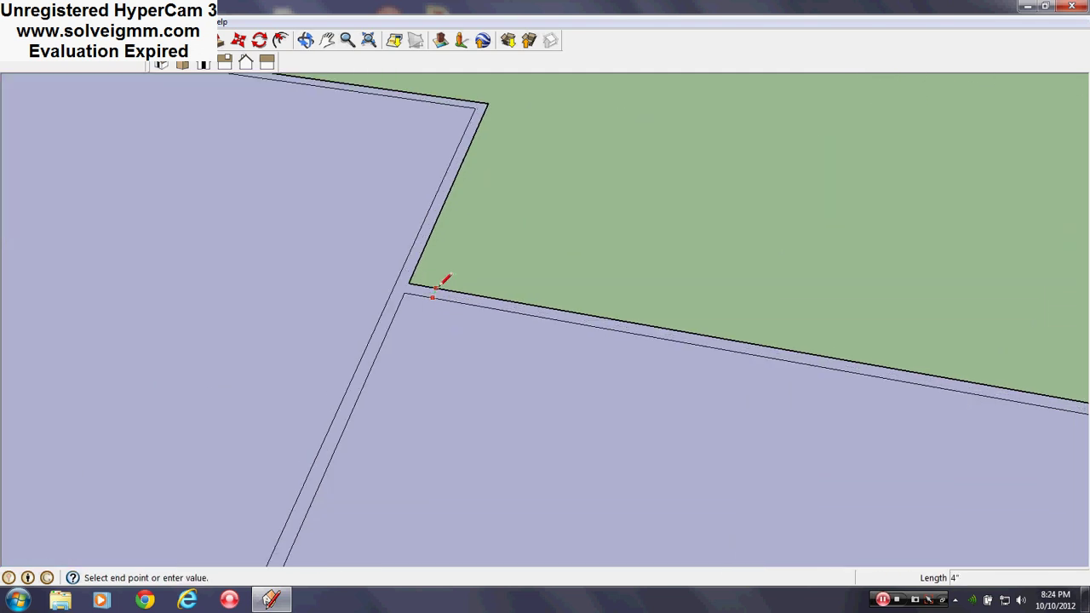
click(437, 286)
click(569, 321)
click(572, 313)
scroll(511, 317, down, 8)
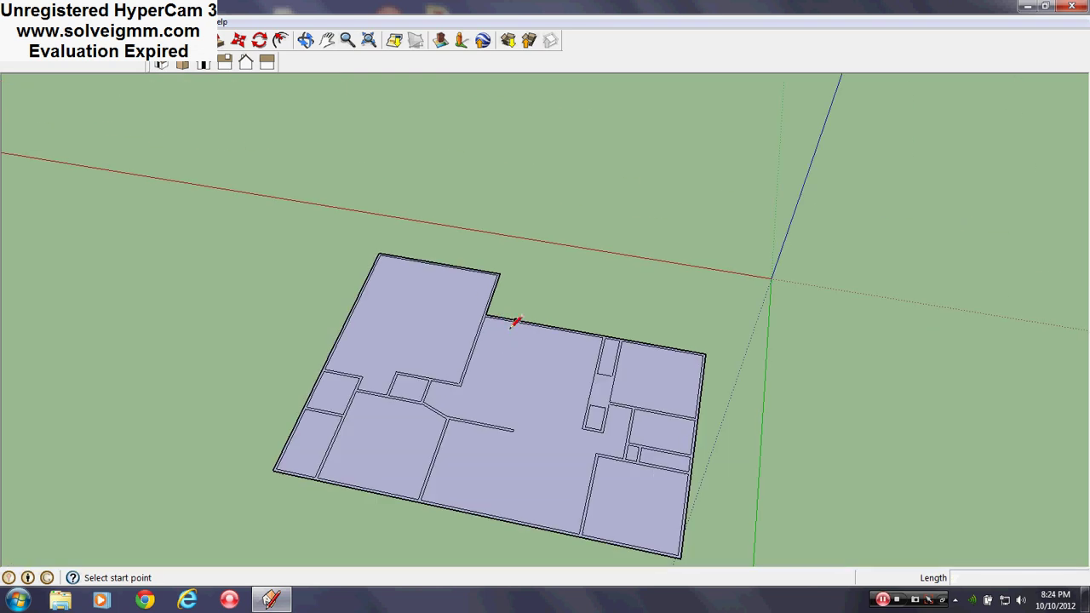
scroll(511, 322, up, 8)
Draw a 4" wide, about 6' long rectangle across the same exterior wall's thickness, between the ticks and the closet partition.
click(218, 40)
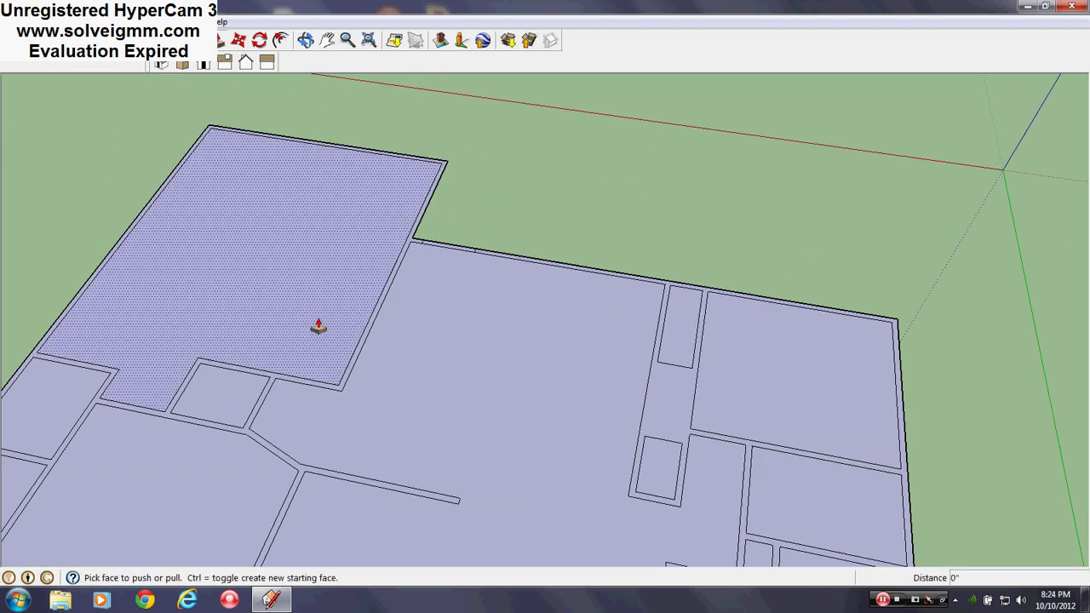
key(r)
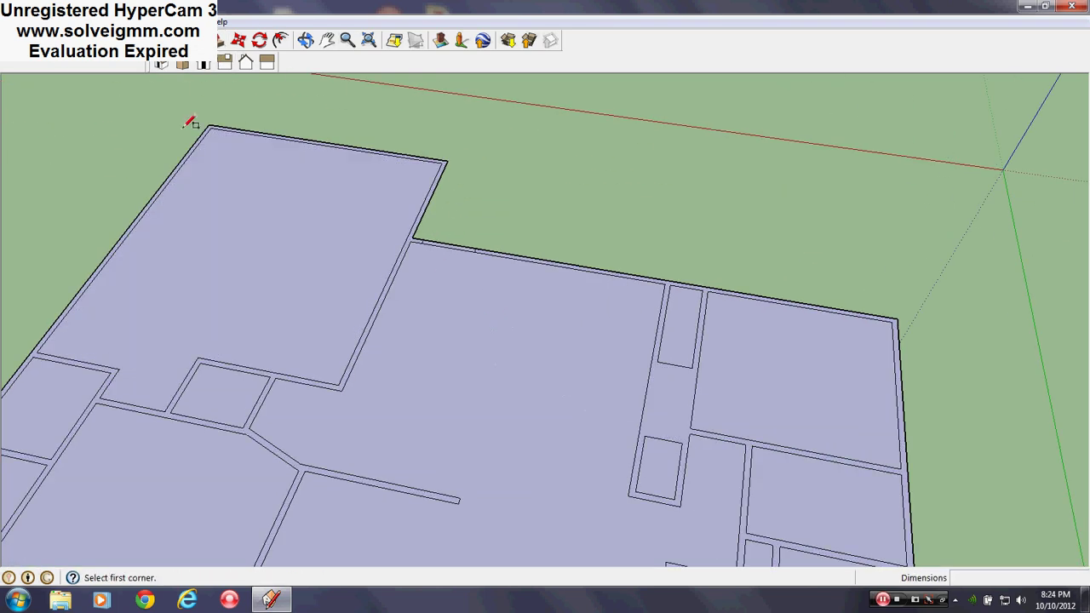
scroll(504, 253, up, 6)
click(552, 281)
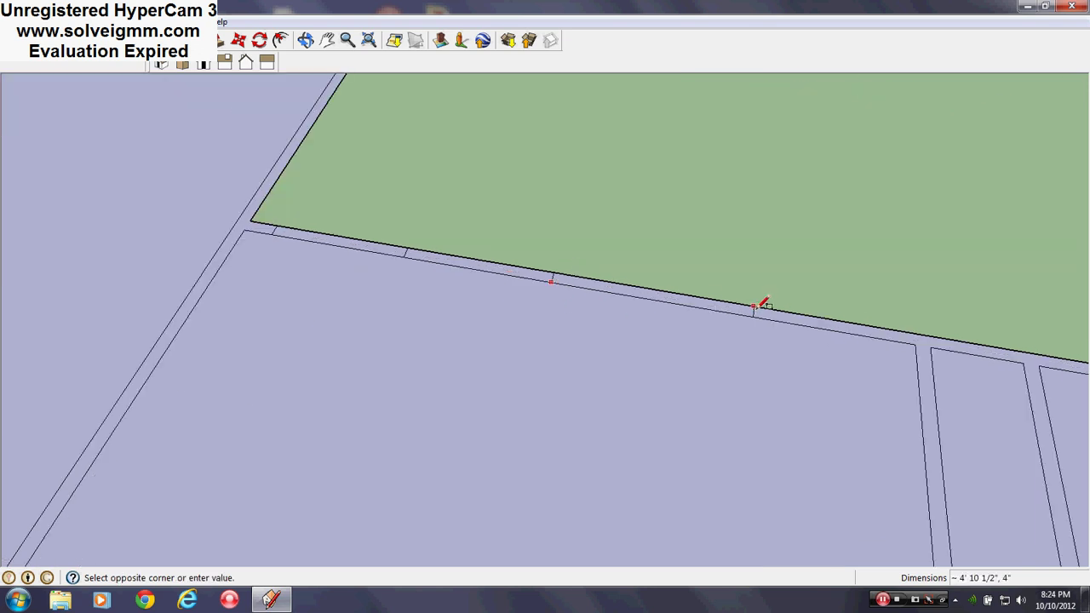
click(820, 311)
scroll(511, 291, down, 6)
scroll(526, 287, up, 6)
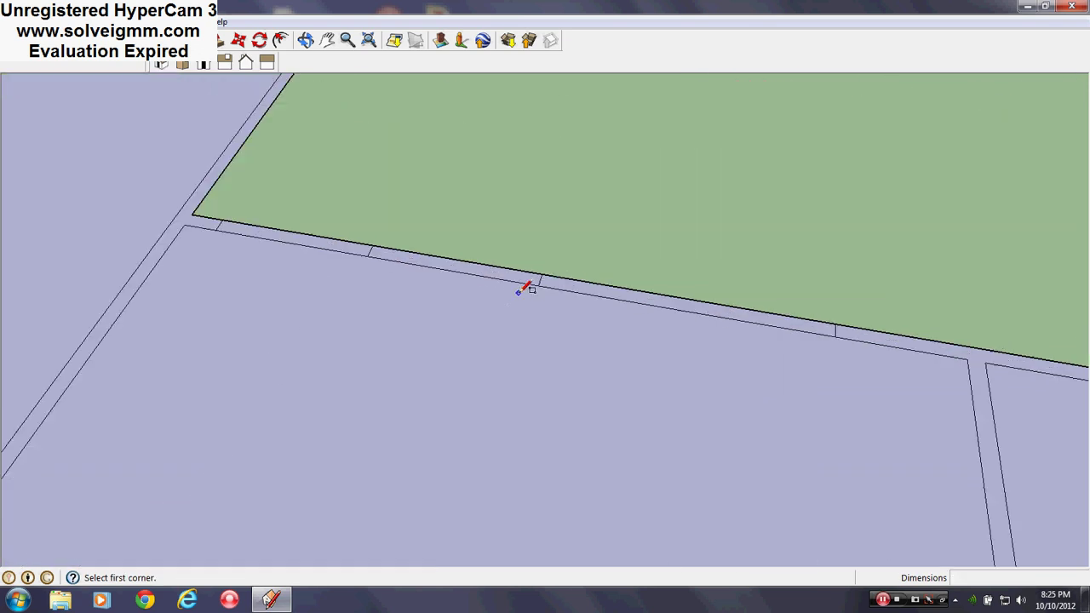
Draw a 2" by about 6' rectangle from the midpoint of the opening's end, splitting it lengthwise into two halves.
scroll(536, 281, up, 3)
click(555, 271)
scroll(562, 269, down, 3)
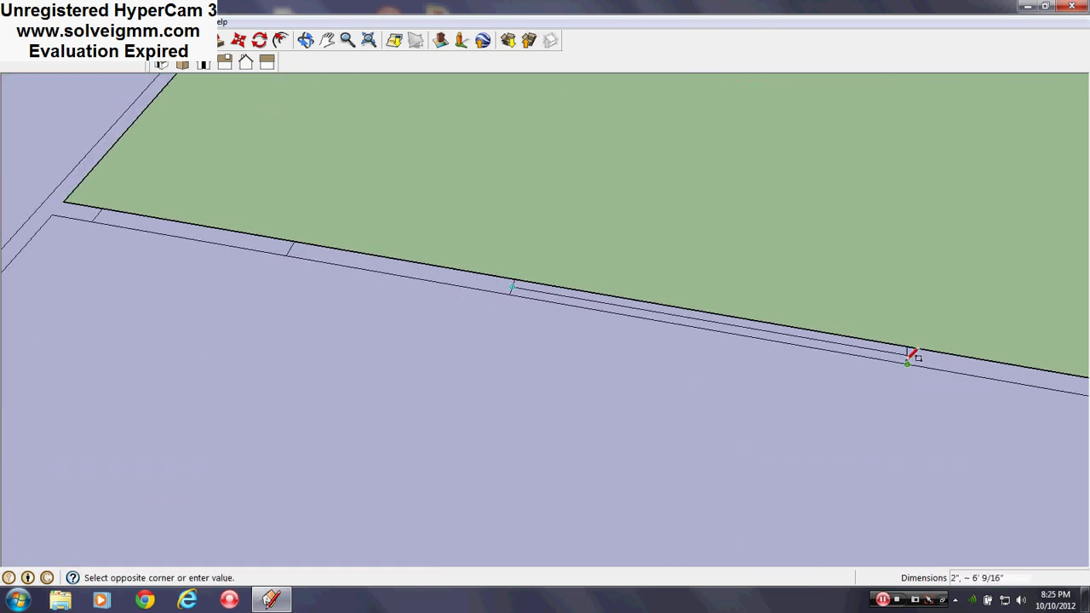
click(909, 360)
middle_drag(662, 348, 542, 324)
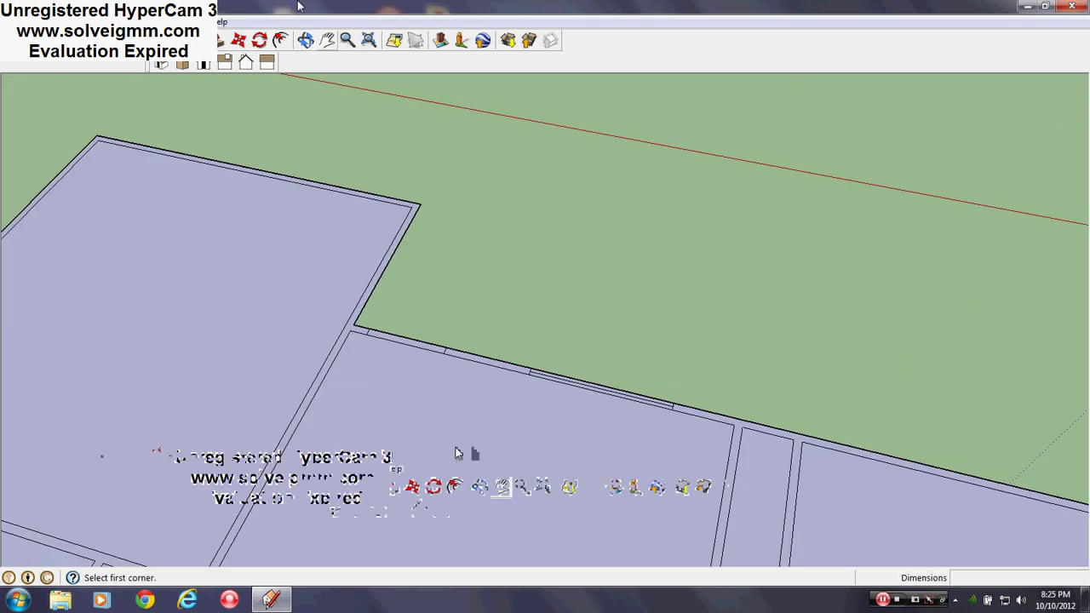
Raise the walls of the floor plan with Push/Pull, including the separate wall segment between the two openings in the notch-side exterior wall.
key(p)
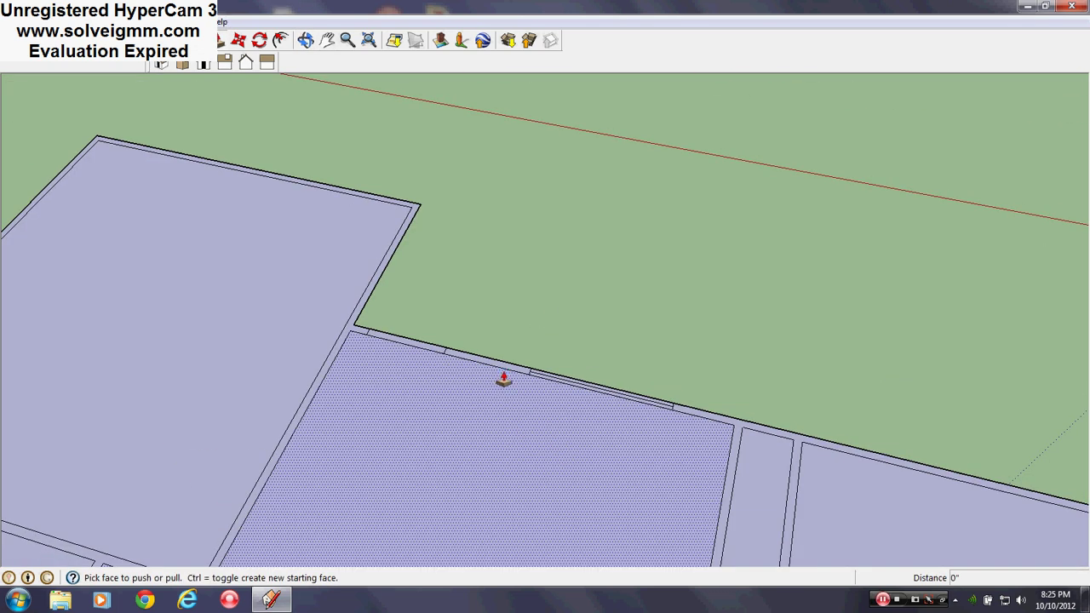
drag(707, 415, 774, 260)
click(473, 367)
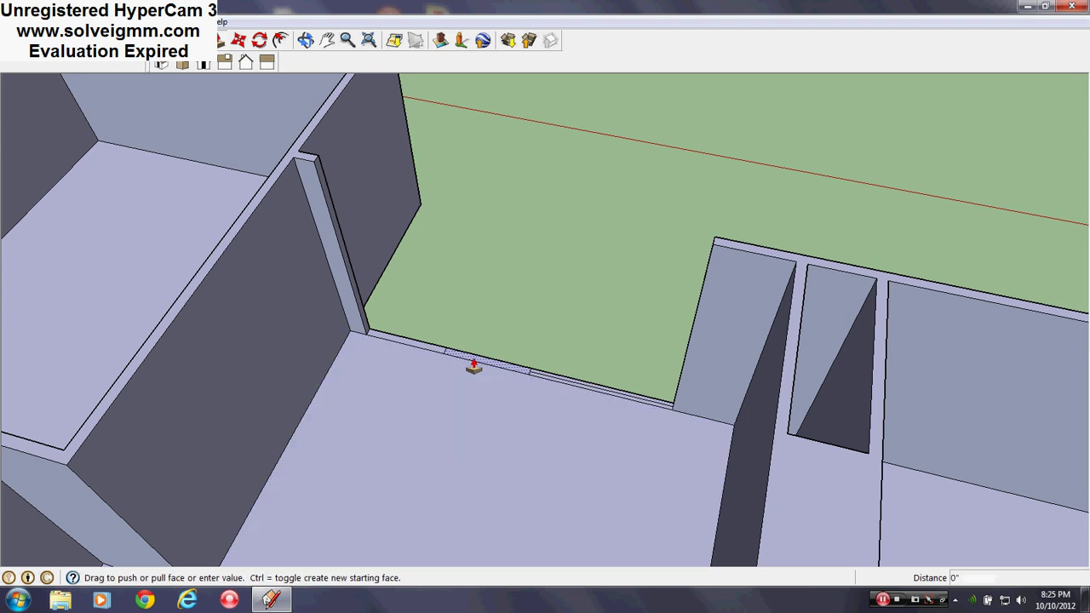
drag(472, 367, 474, 281)
scroll(511, 372, down, 3)
middle_drag(511, 372, 182, 65)
scroll(365, 236, up, 3)
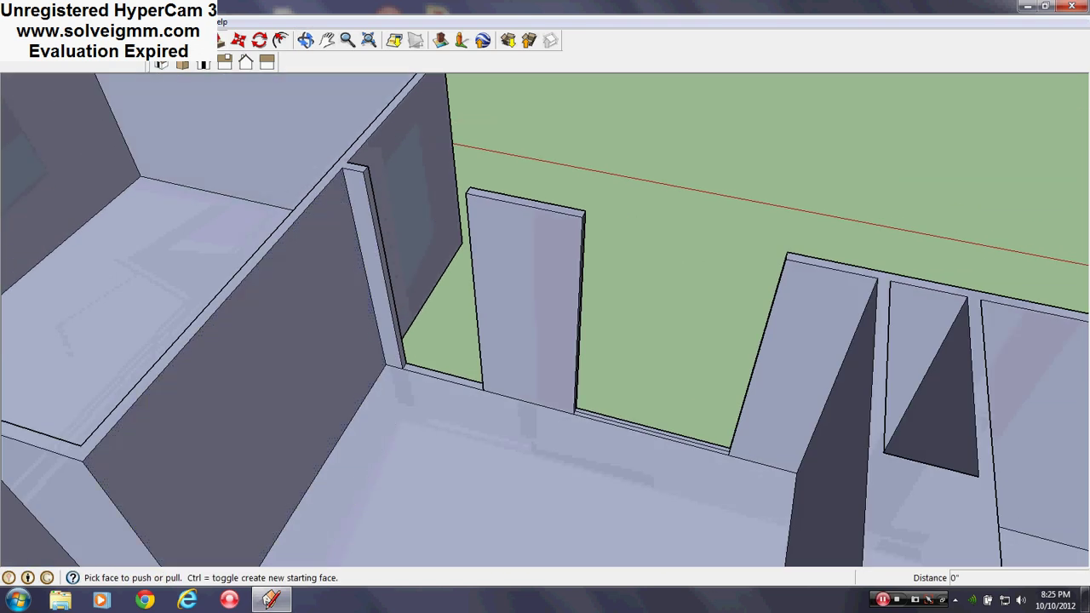
Draw a line about 2' below the top of the wall stub's end and extrude the upper face across the doorway as a header.
key(l)
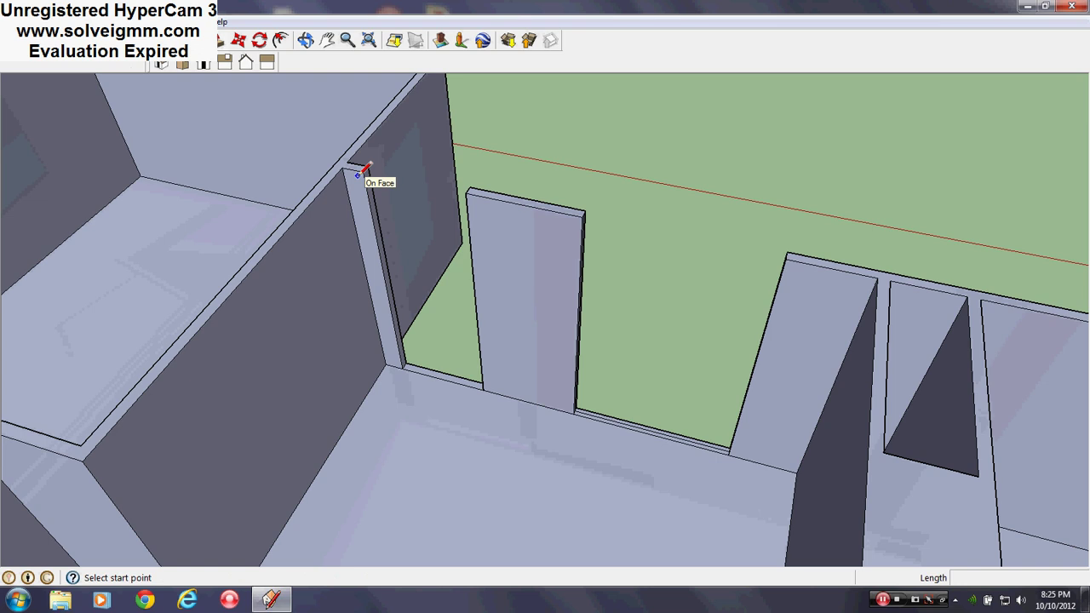
mouse_move(656, 358)
middle_down()
mouse_move(195, 341)
mouse_move(679, 129)
middle_up()
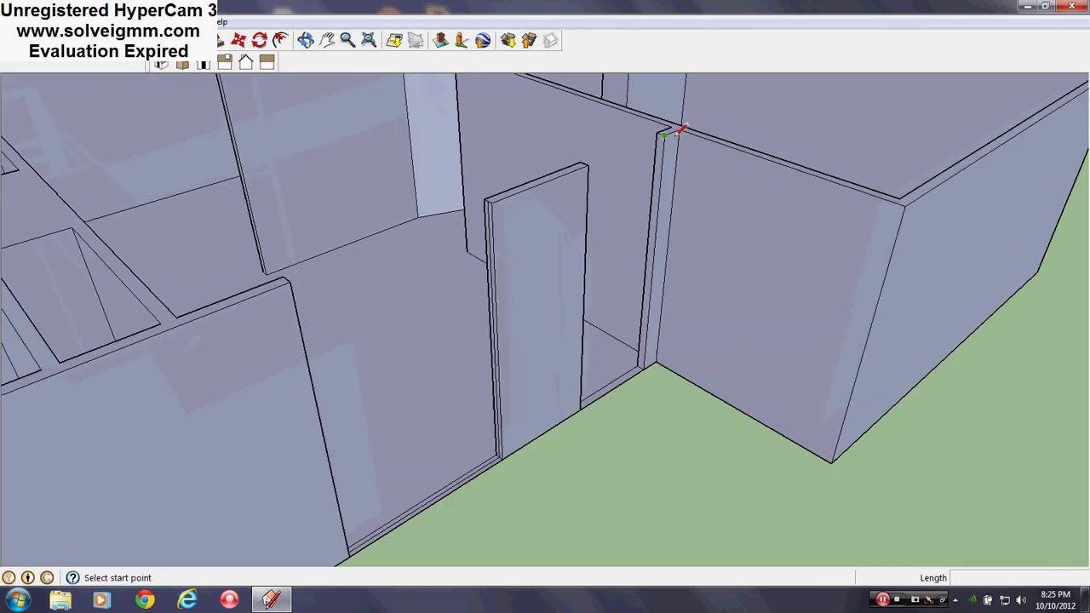
scroll(663, 130, up, 2)
click(662, 127)
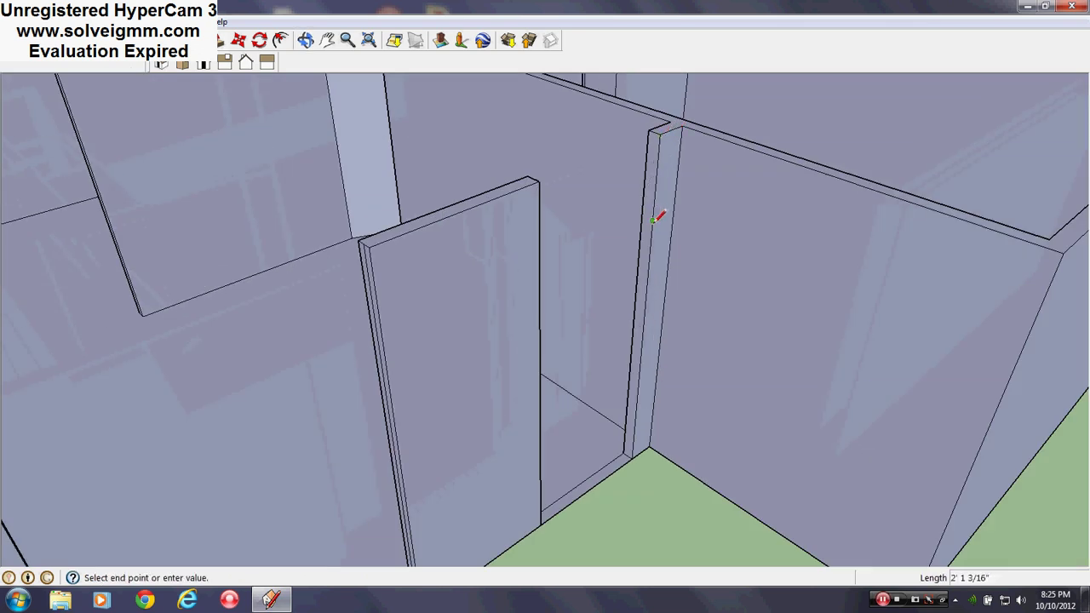
click(650, 212)
key(p)
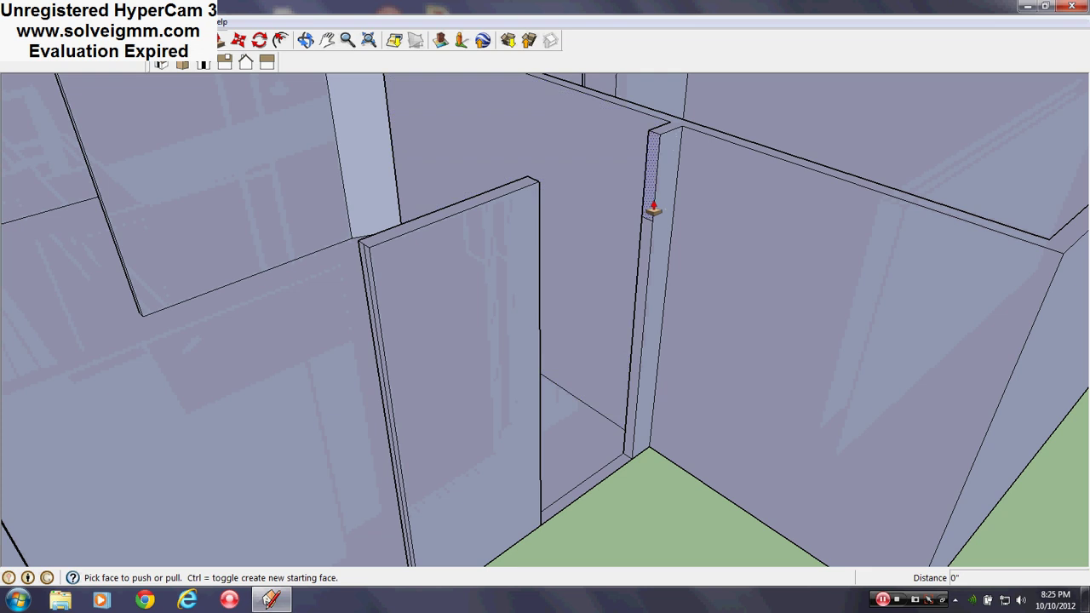
click(652, 209)
click(538, 418)
middle_drag(539, 418, 667, 312)
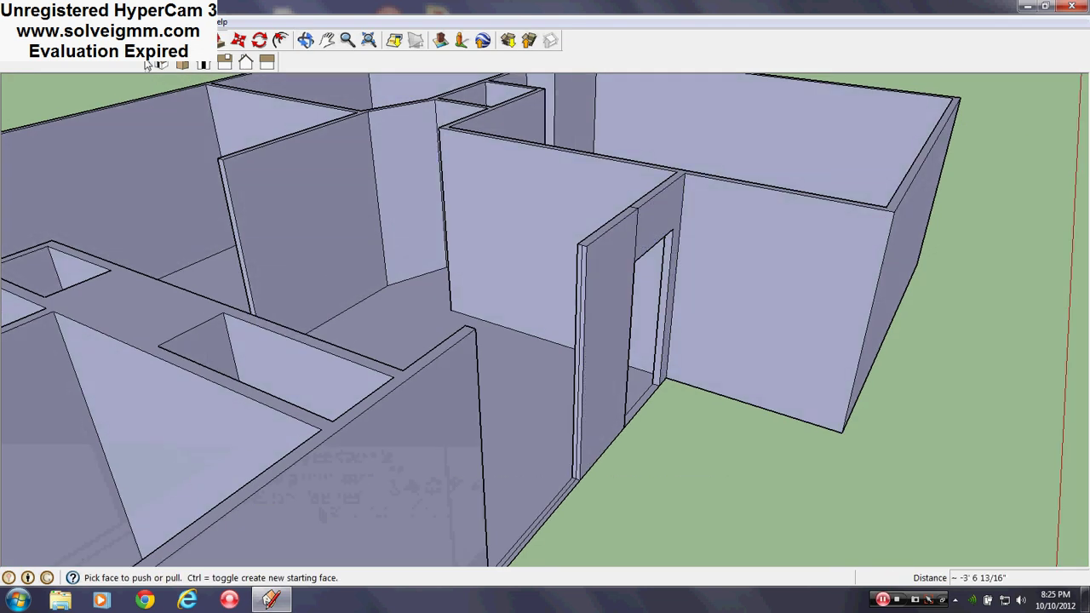
Erase the vertical dividing line on the end face of the wall segment beside the wide opening.
click(146, 66)
scroll(569, 416, up, 4)
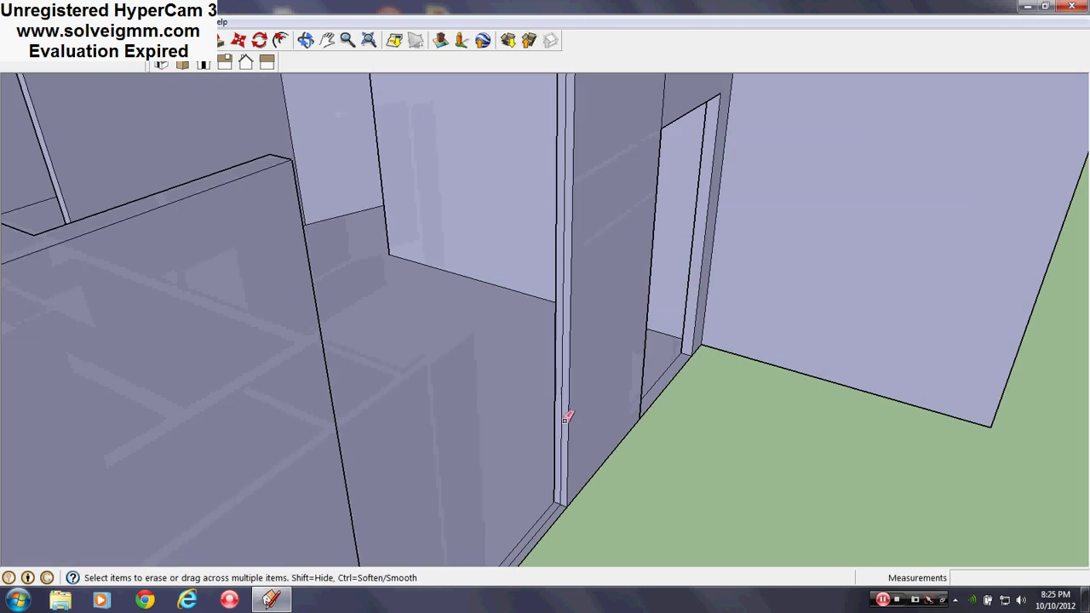
click(567, 417)
scroll(358, 438, down, 5)
scroll(165, 434, up, 6)
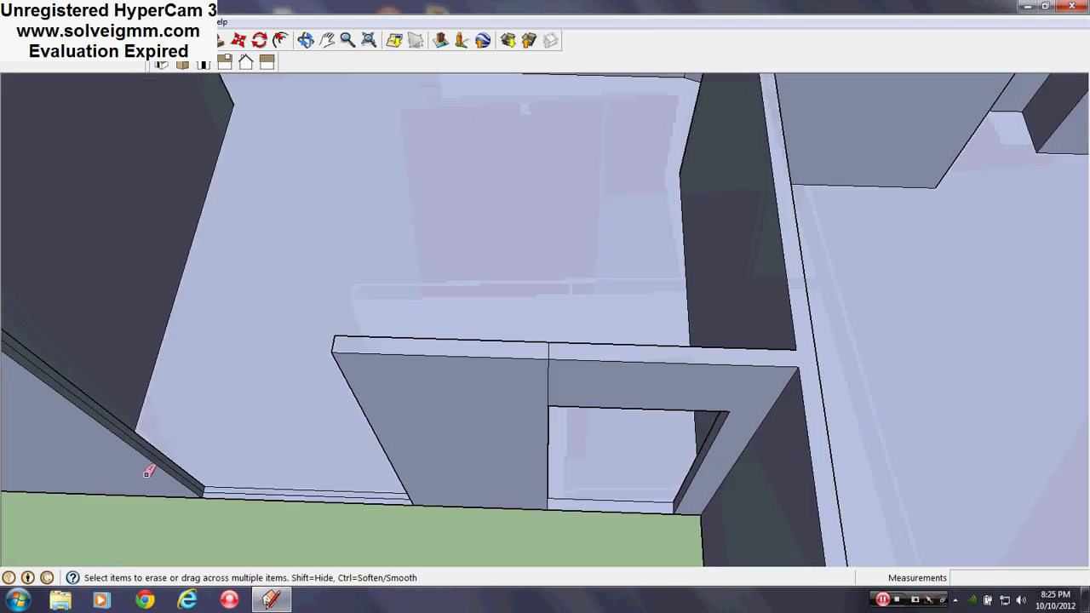
scroll(163, 456, down, 5)
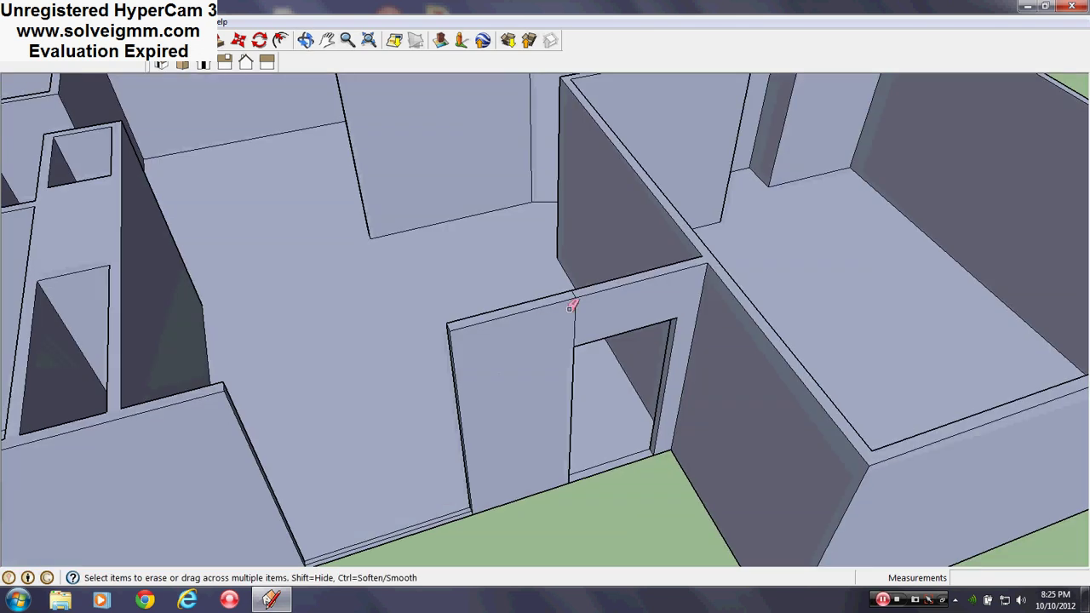
Examine the door header, the wide opening and the raised walls of the whole house from several sides.
scroll(508, 396, down, 4)
scroll(365, 280, up, 5)
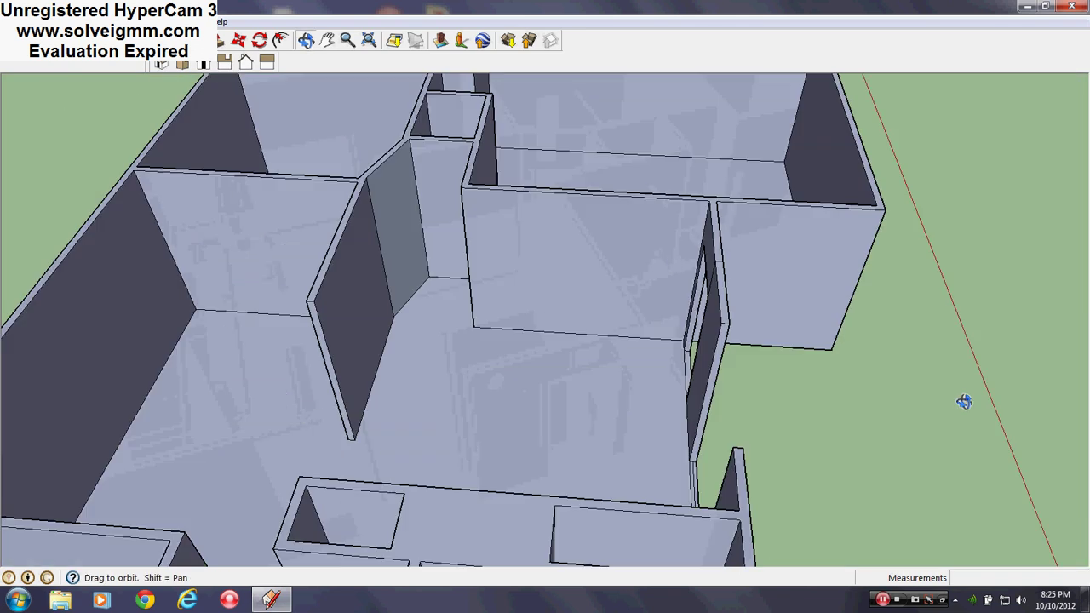
middle_drag(963, 399, 645, 185)
scroll(729, 232, up, 3)
mouse_move(729, 232)
middle_down()
mouse_move(348, 360)
mouse_move(540, 380)
middle_up()
scroll(367, 379, down, 1)
scroll(534, 394, down, 4)
scroll(414, 377, down, 3)
middle_drag(414, 377, 479, 384)
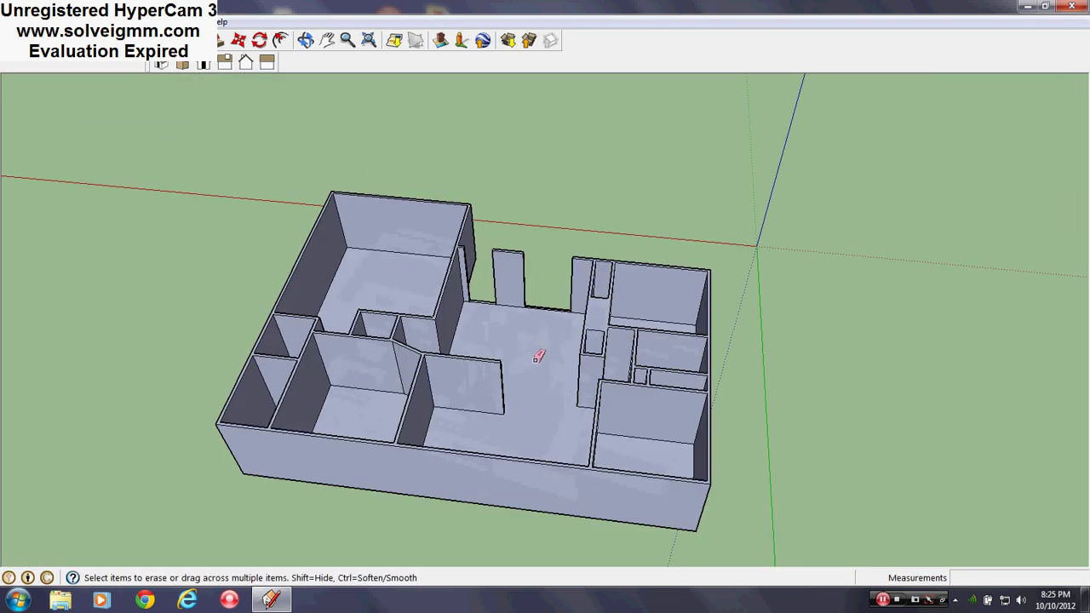
Undo the raised walls, the door header and the opening marks in the exterior wall.
key(ctrl+z)
key(ctrl+z)
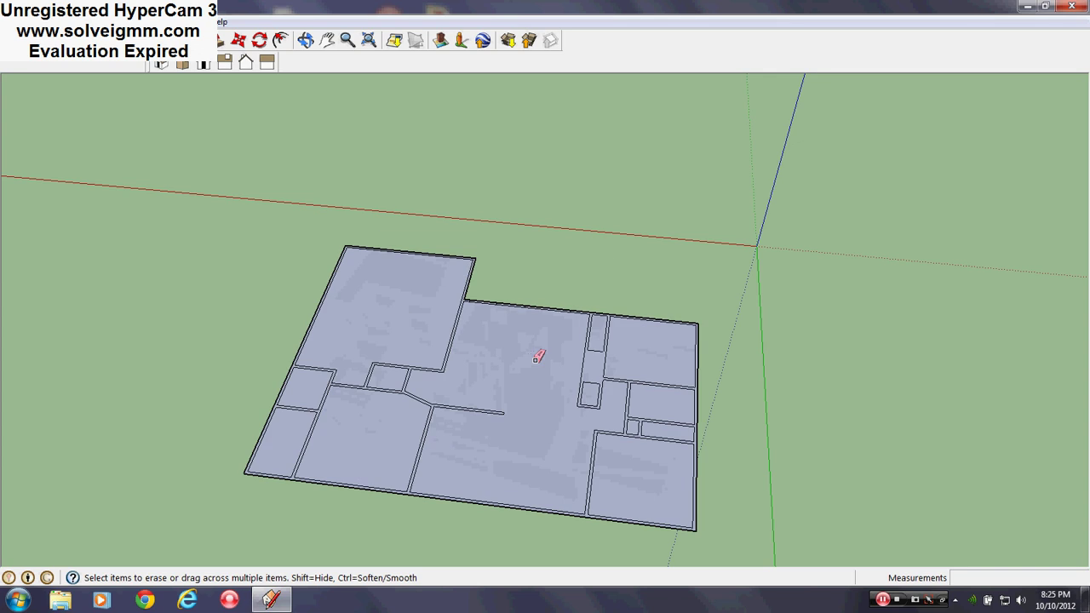
scroll(537, 358, up, 3)
mouse_move(537, 358)
middle_down()
mouse_move(545, 451)
mouse_move(540, 429)
mouse_move(421, 289)
middle_up()
scroll(470, 253, up, 5)
scroll(457, 209, down, 4)
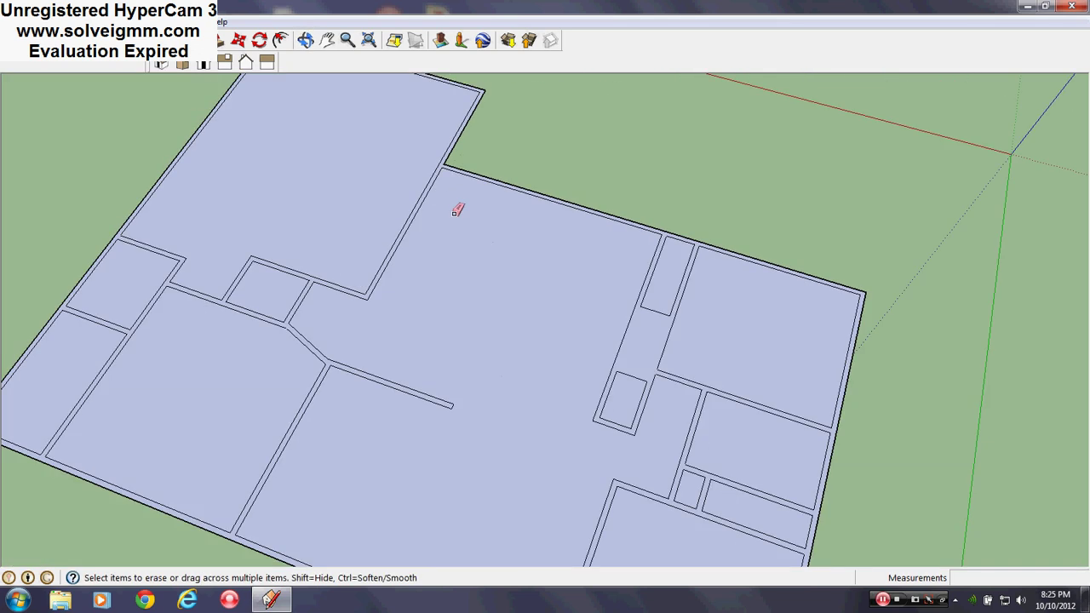
scroll(474, 167, up, 4)
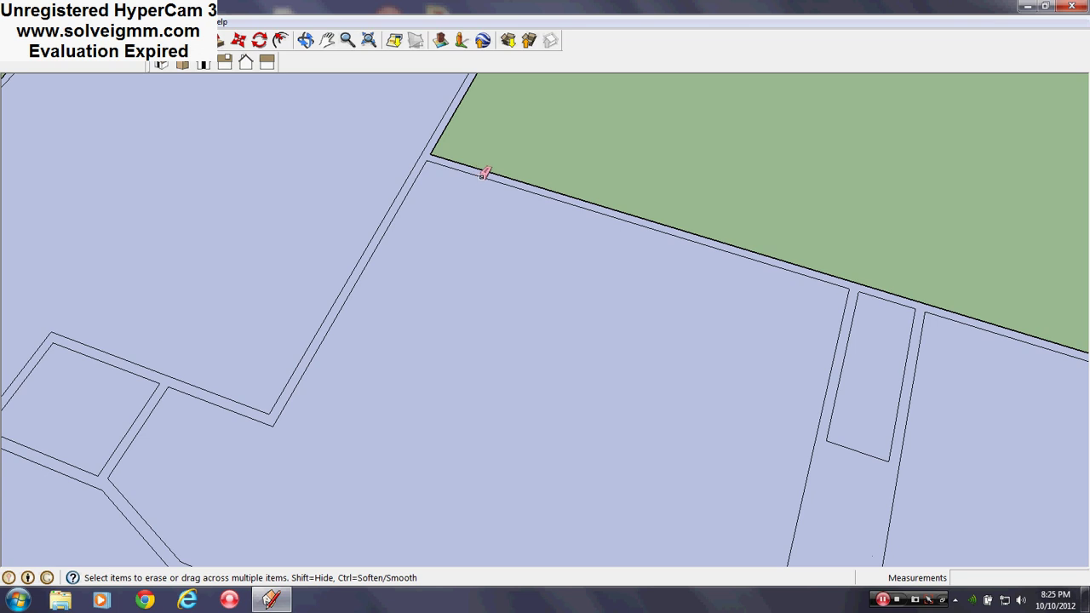
click(484, 175)
middle_drag(463, 224, 457, 210)
scroll(456, 210, down, 5)
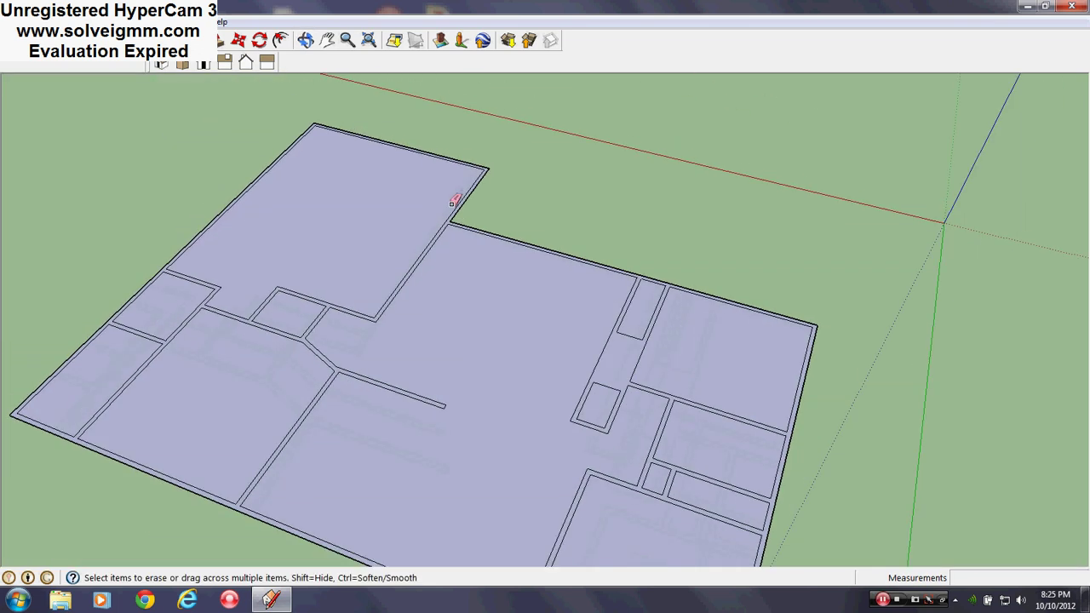
click(49, 40)
middle_drag(255, 341, 639, 445)
scroll(513, 494, down, 2)
middle_drag(514, 494, 513, 456)
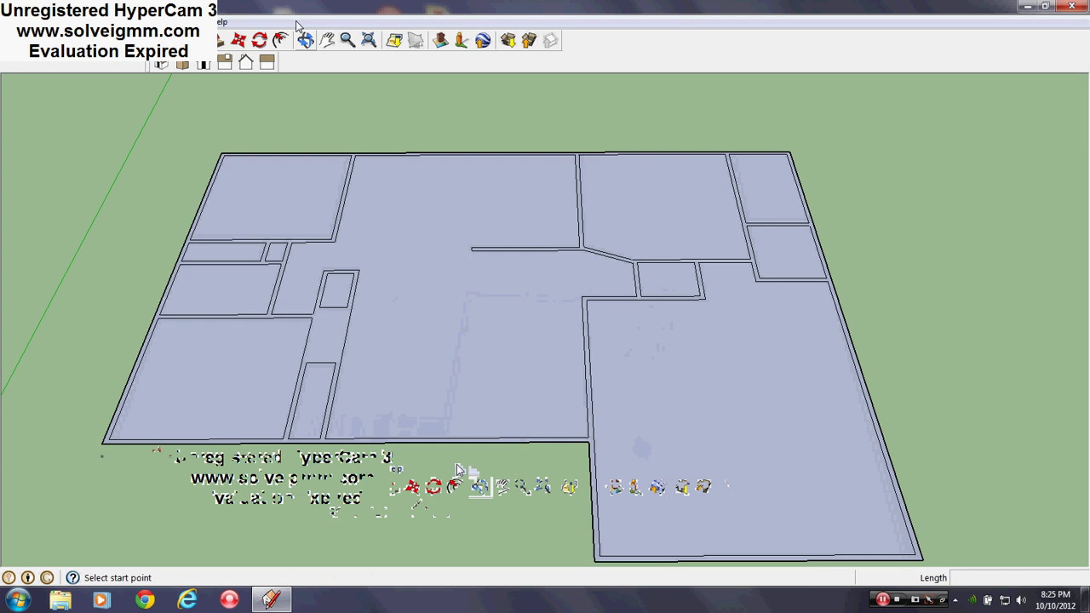
Paint the whole floor plan white with Color_000 from the Colors materials, check its underside, and close the materials window.
key(b)
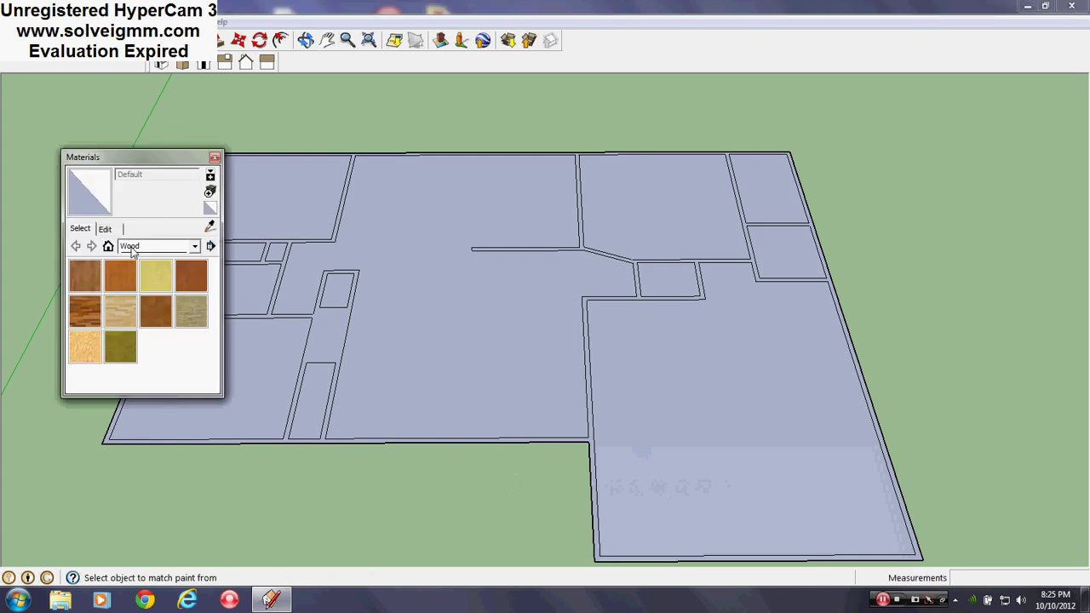
click(175, 247)
click(163, 284)
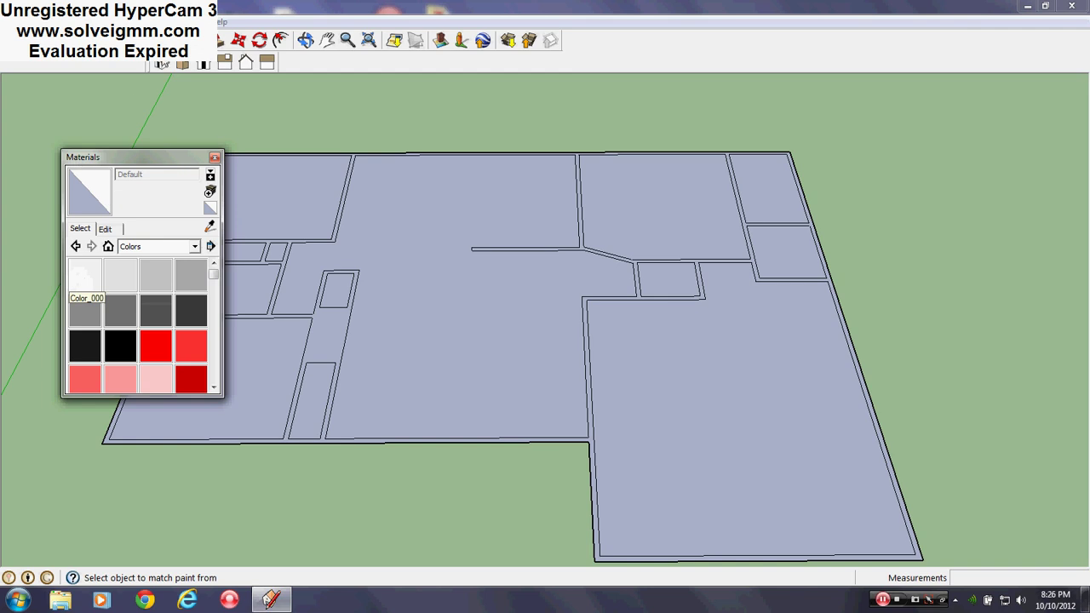
click(195, 247)
click(143, 282)
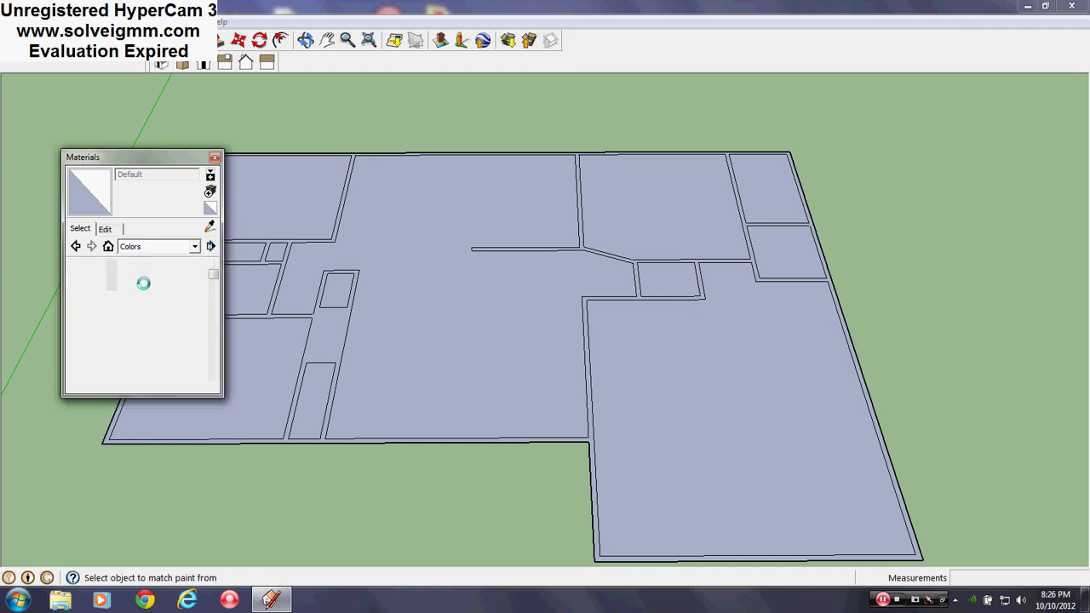
click(90, 279)
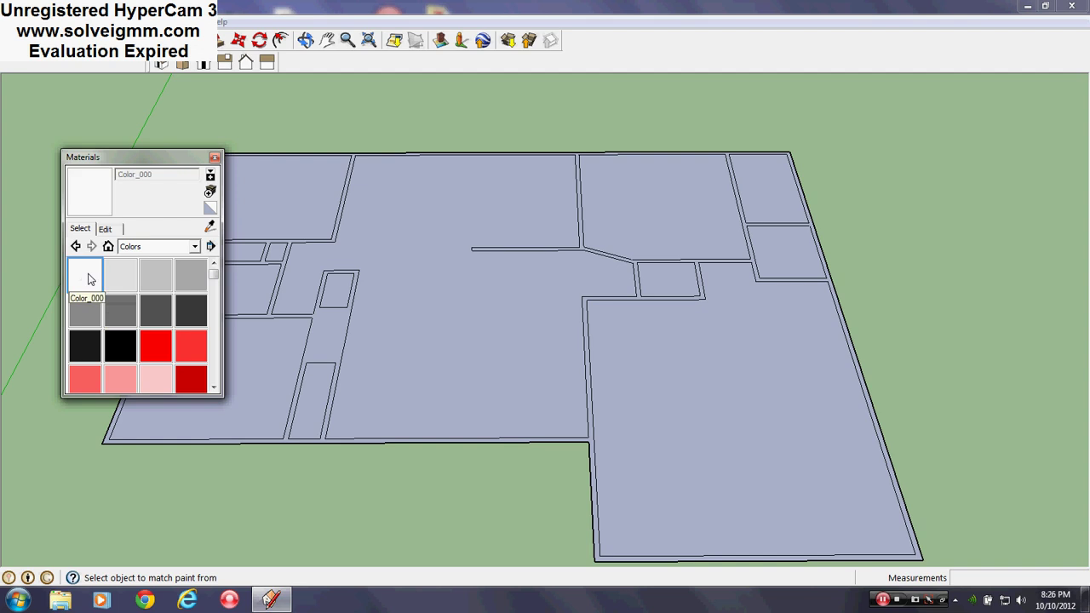
click(440, 352)
mouse_move(450, 353)
middle_down()
mouse_move(667, 348)
mouse_move(582, 275)
mouse_move(598, 188)
middle_up()
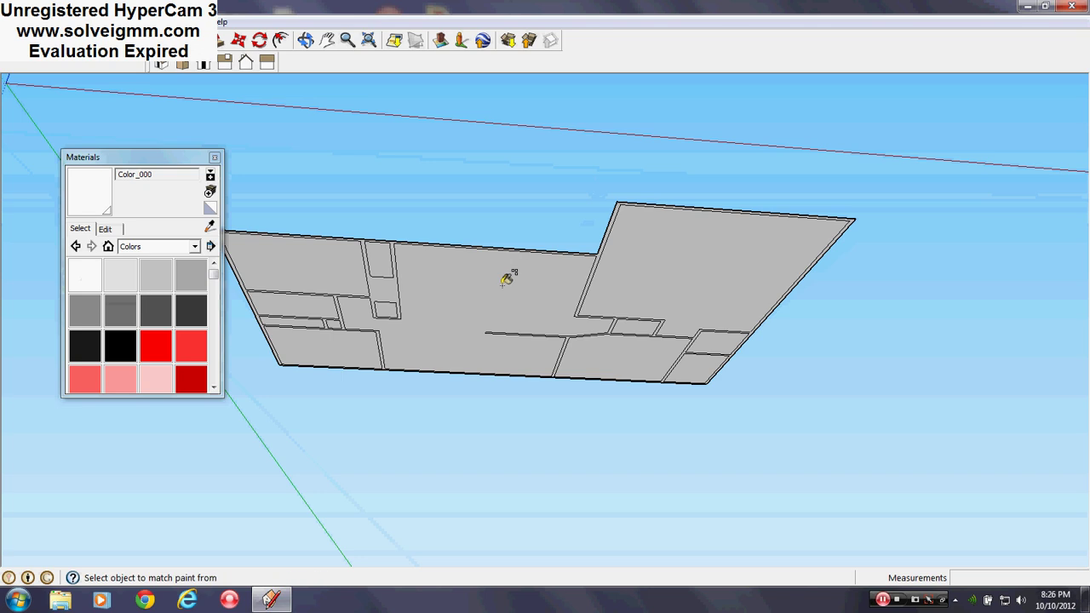
middle_drag(509, 278, 338, 238)
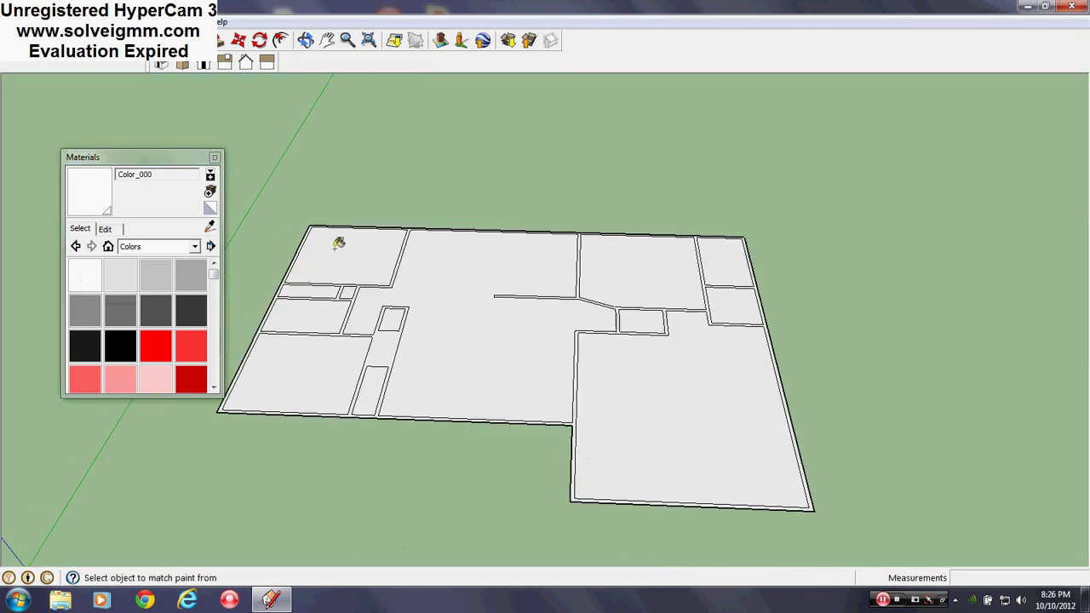
click(214, 159)
key(l)
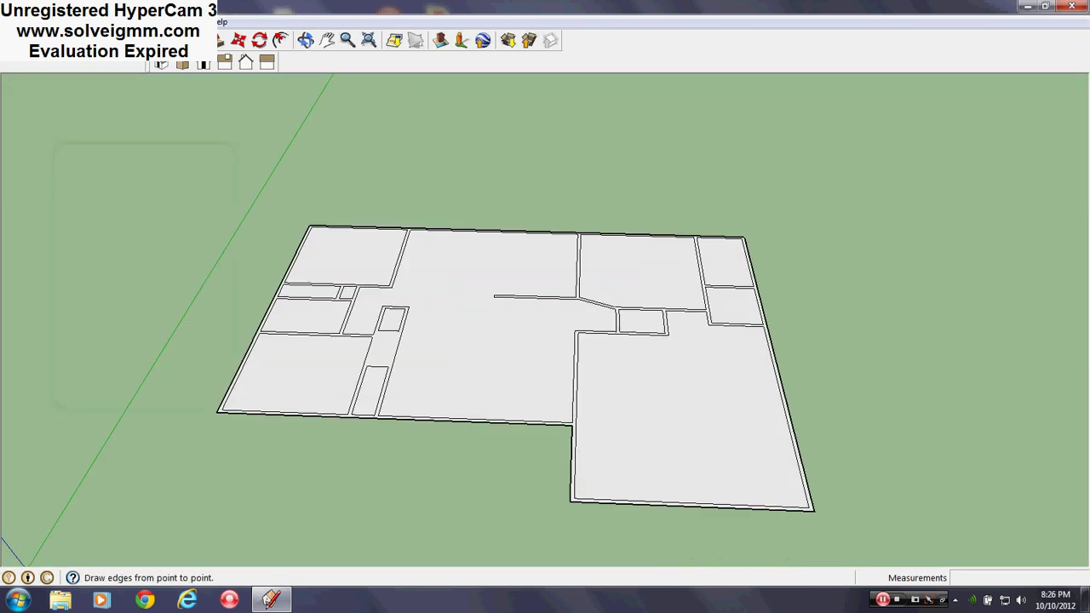
middle_drag(489, 358, 505, 445)
middle_drag(438, 401, 706, 477)
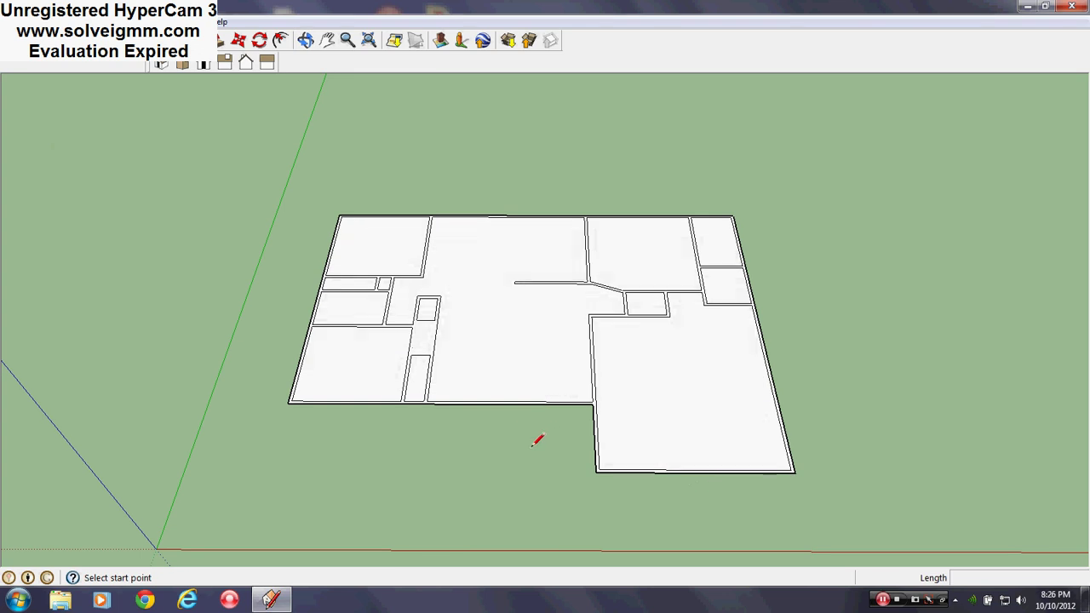
scroll(537, 440, down, 2)
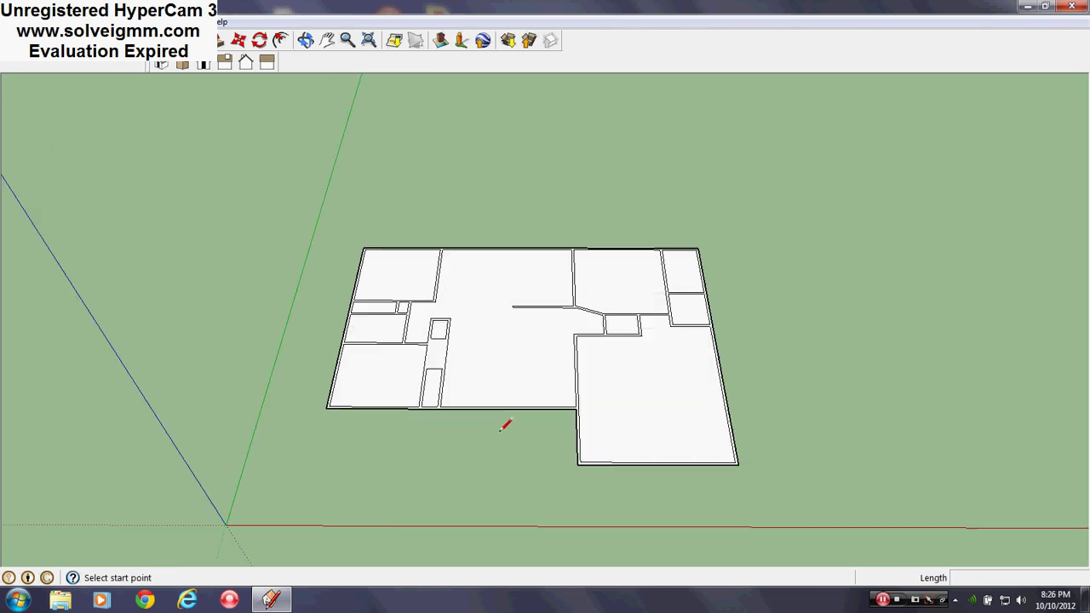
scroll(571, 406, up, 2)
scroll(579, 494, up, 2)
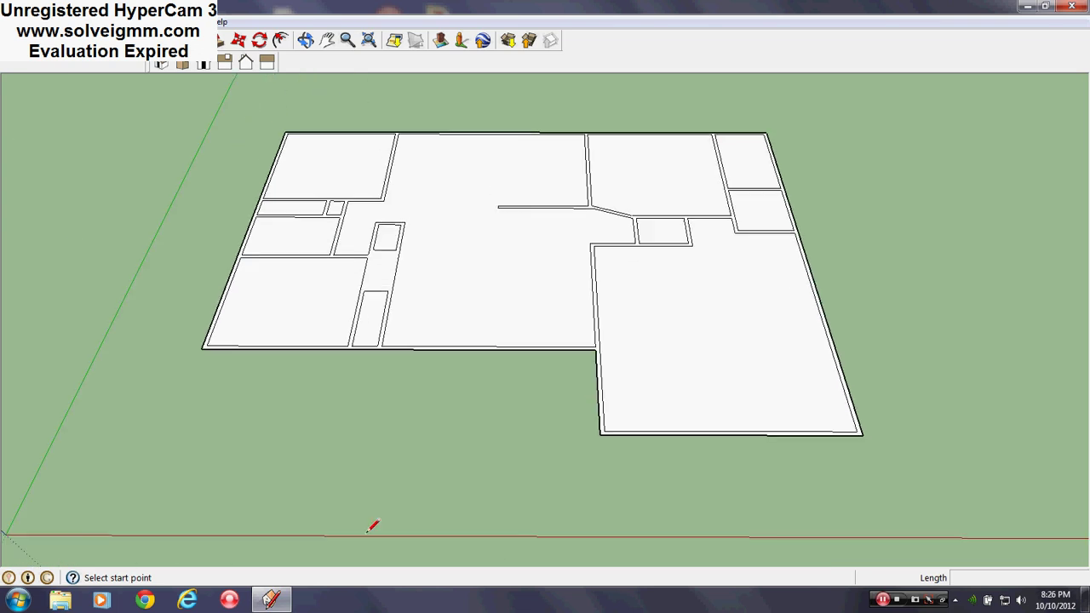
mouse_move(615, 386)
middle_down()
mouse_move(615, 414)
mouse_move(503, 465)
middle_up()
scroll(401, 515, up, 2)
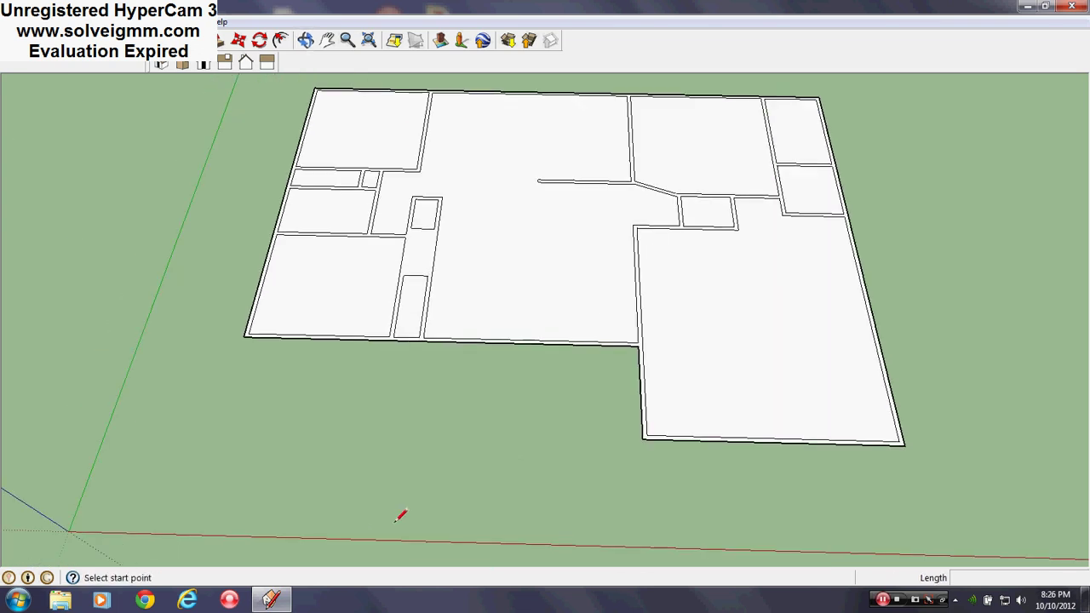